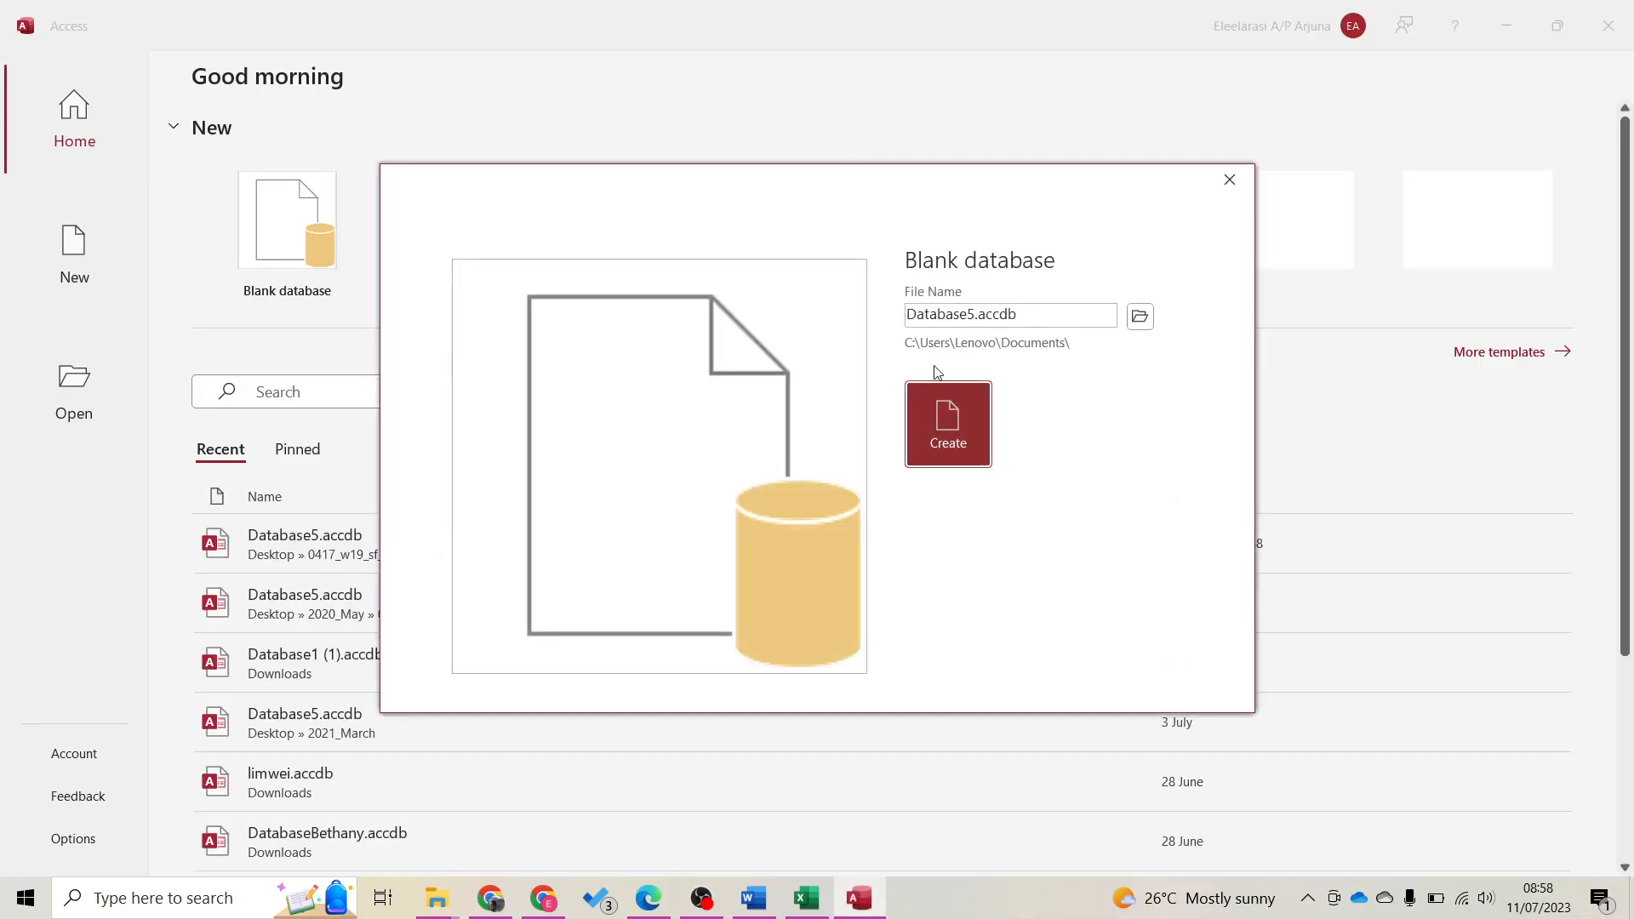
Create blank database Database5.accdb in Desktop > 0417_w19_sf_02 > 11_0417_02 Confidential Source Files November 2019
click(1141, 316)
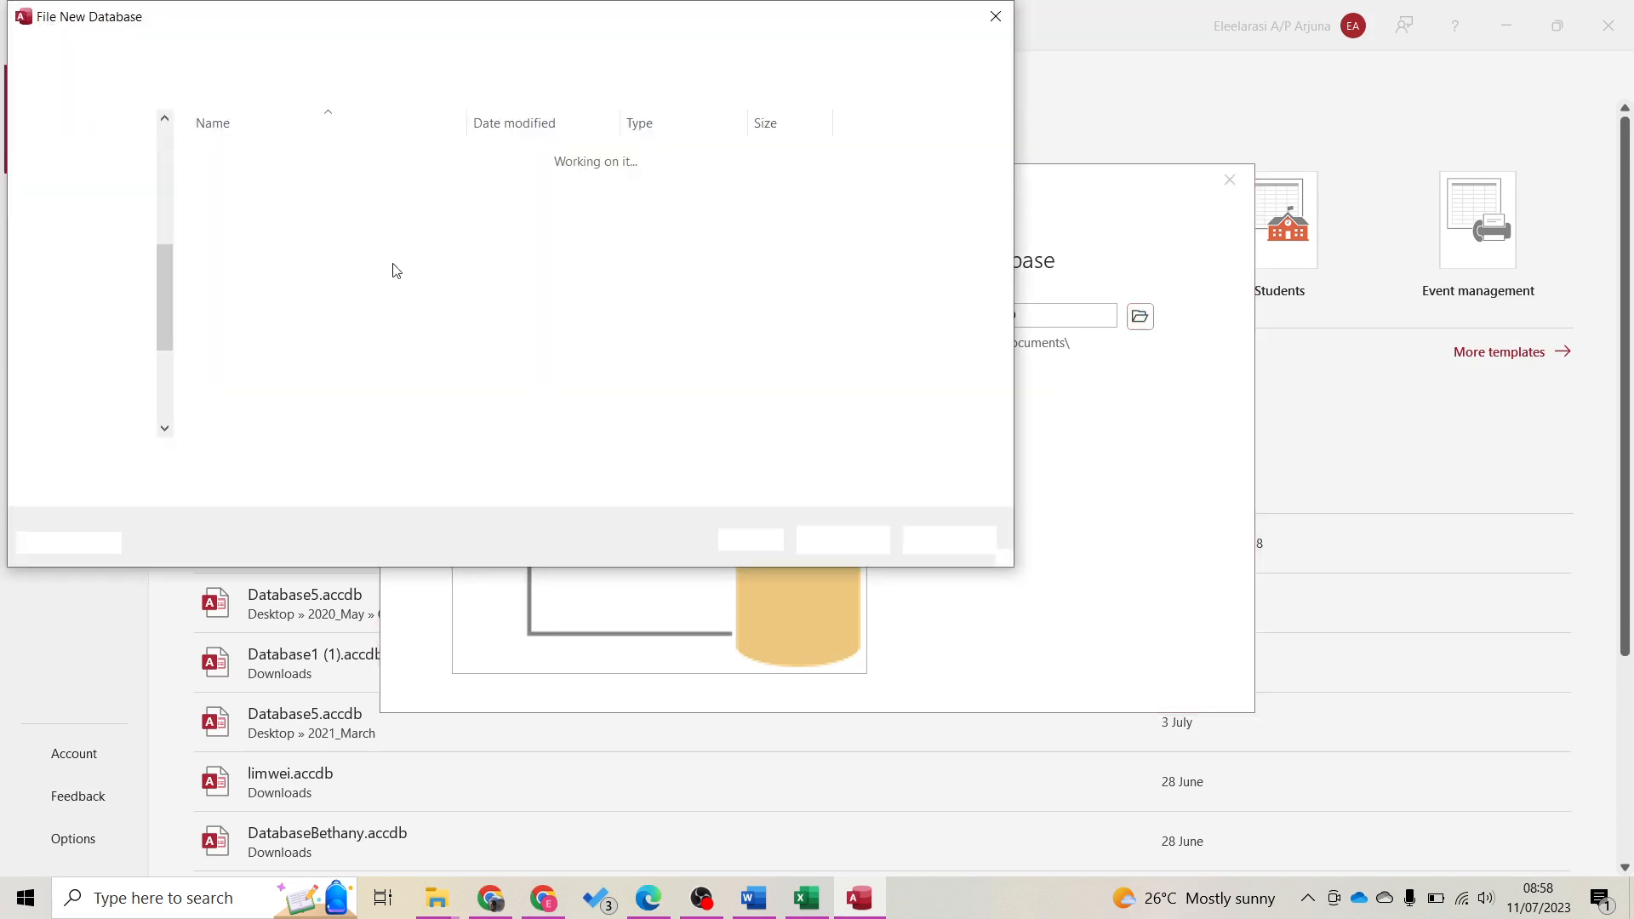
scroll(103, 273, up, 5)
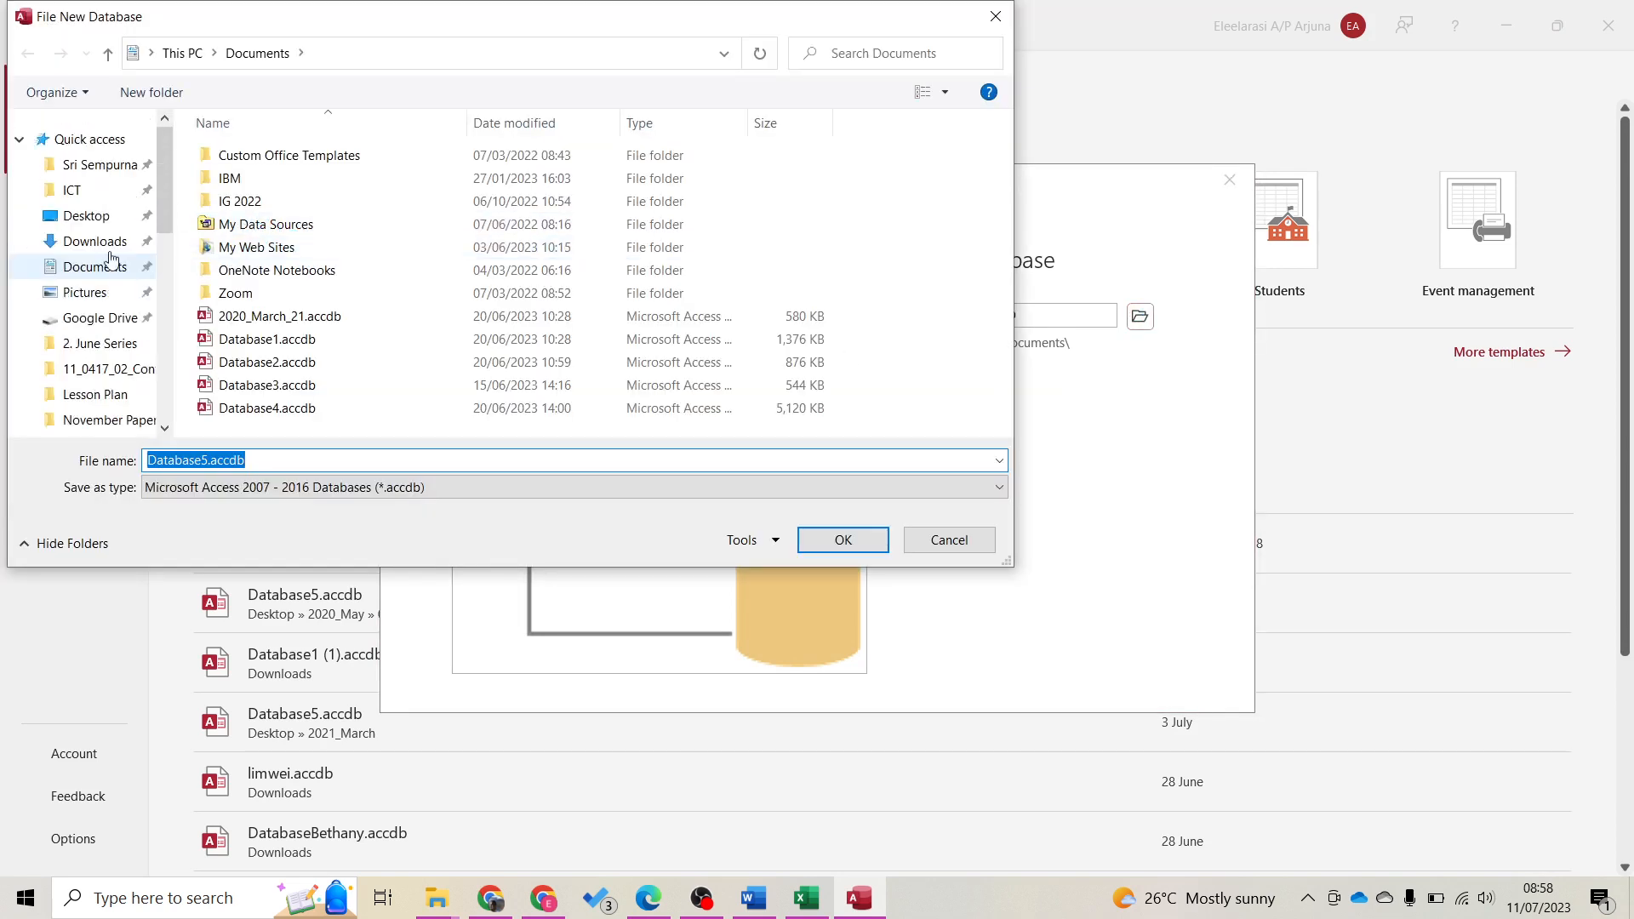
click(106, 223)
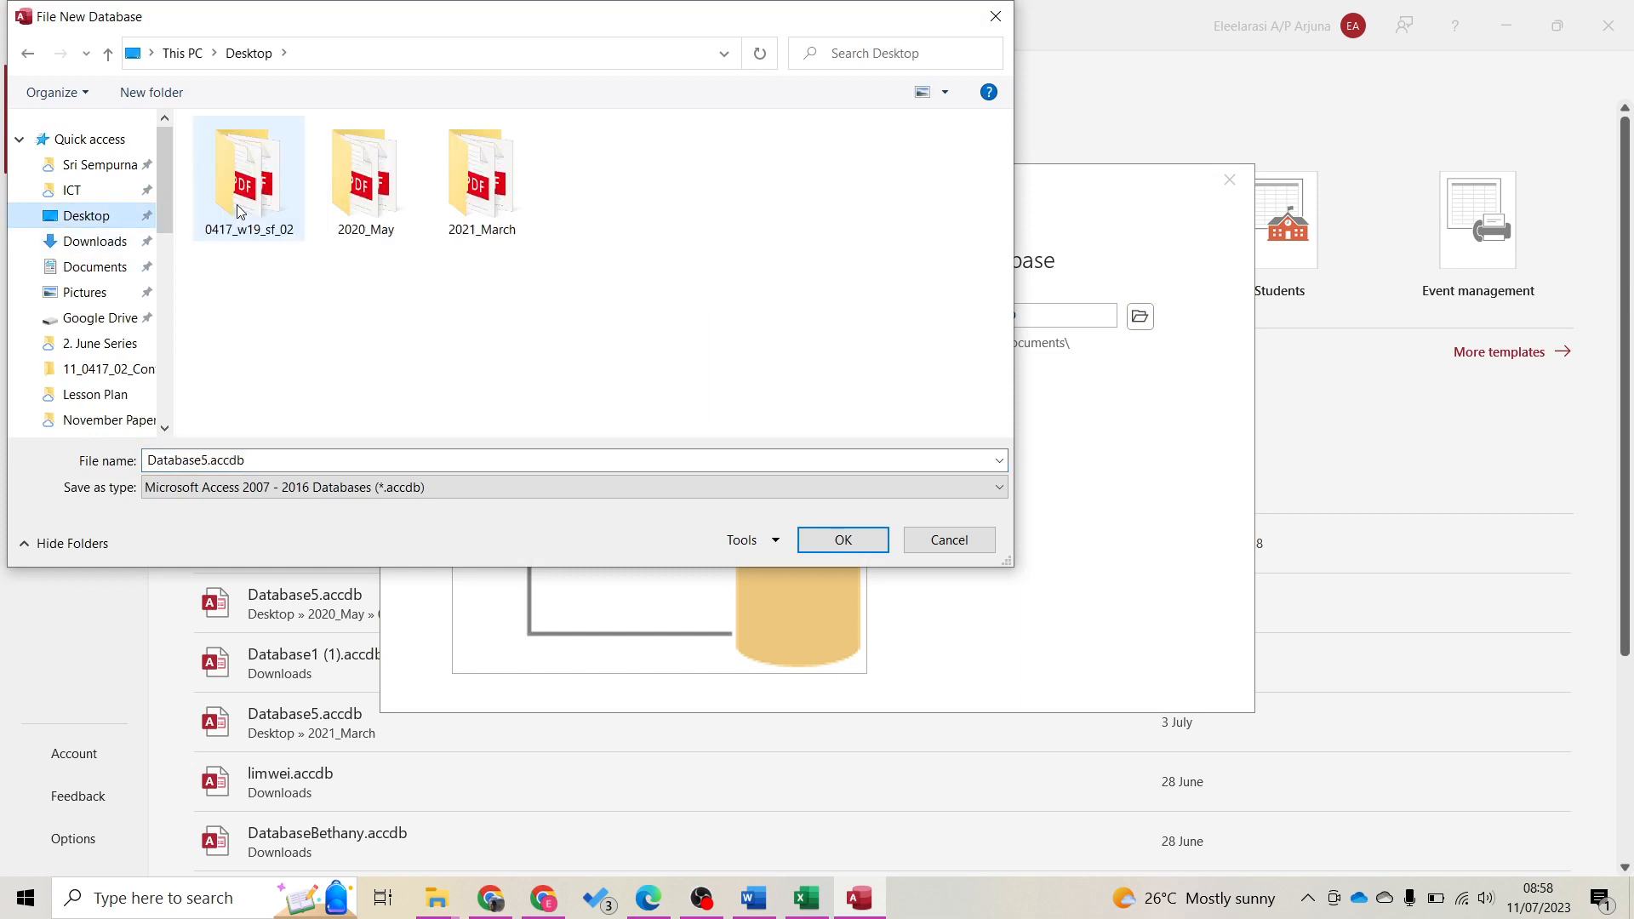
double_click(237, 212)
double_click(303, 167)
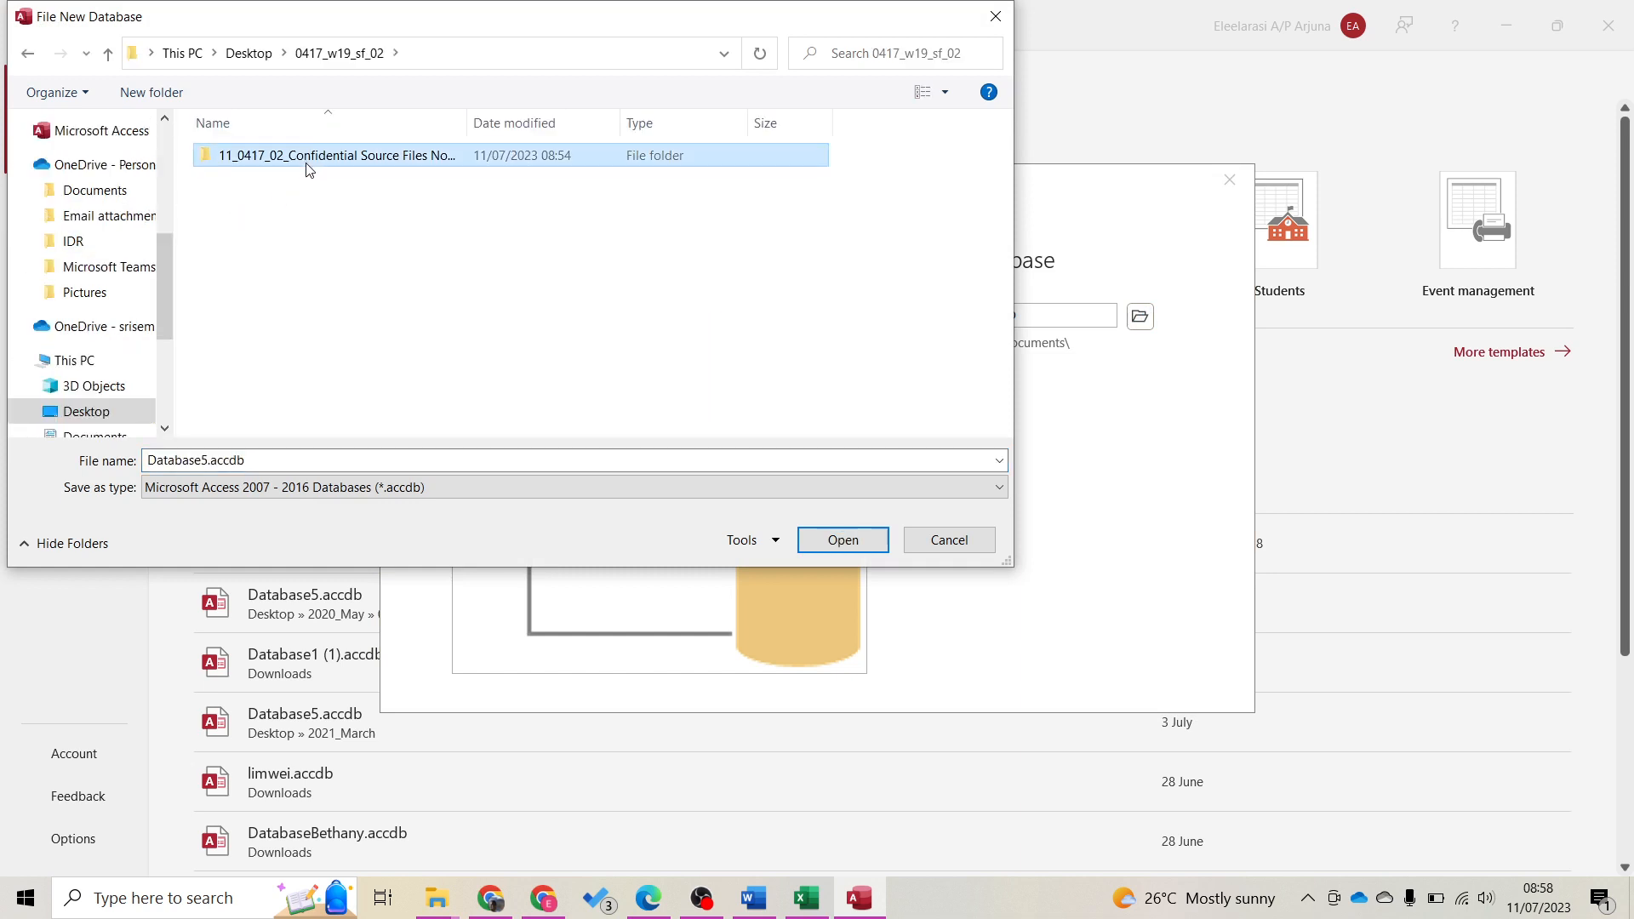
click(843, 542)
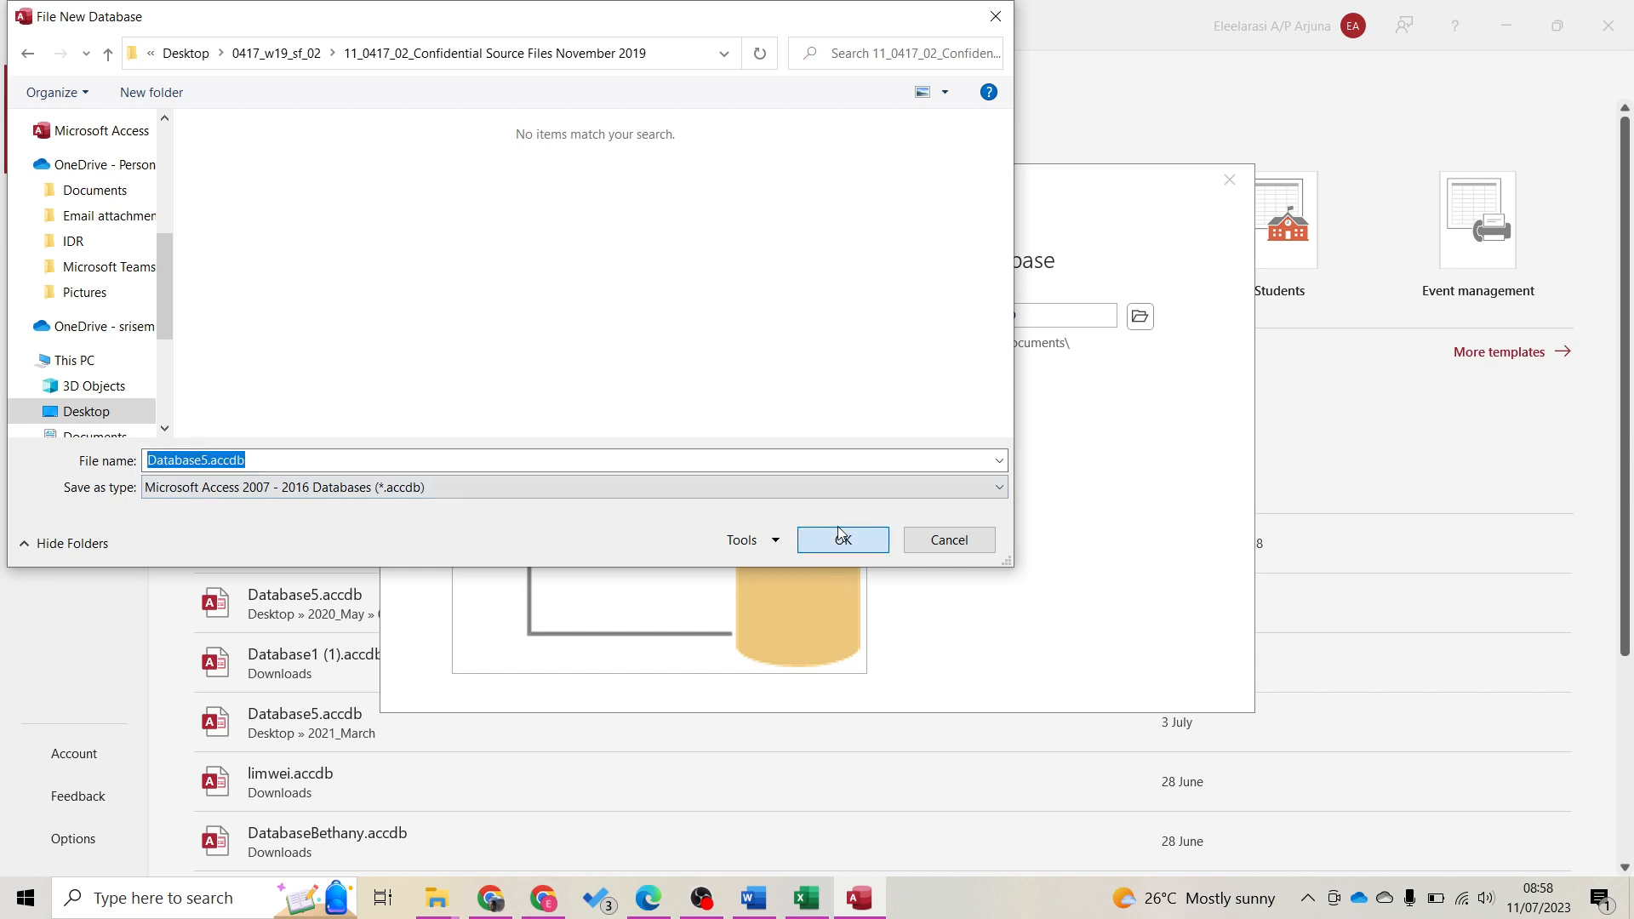
click(948, 476)
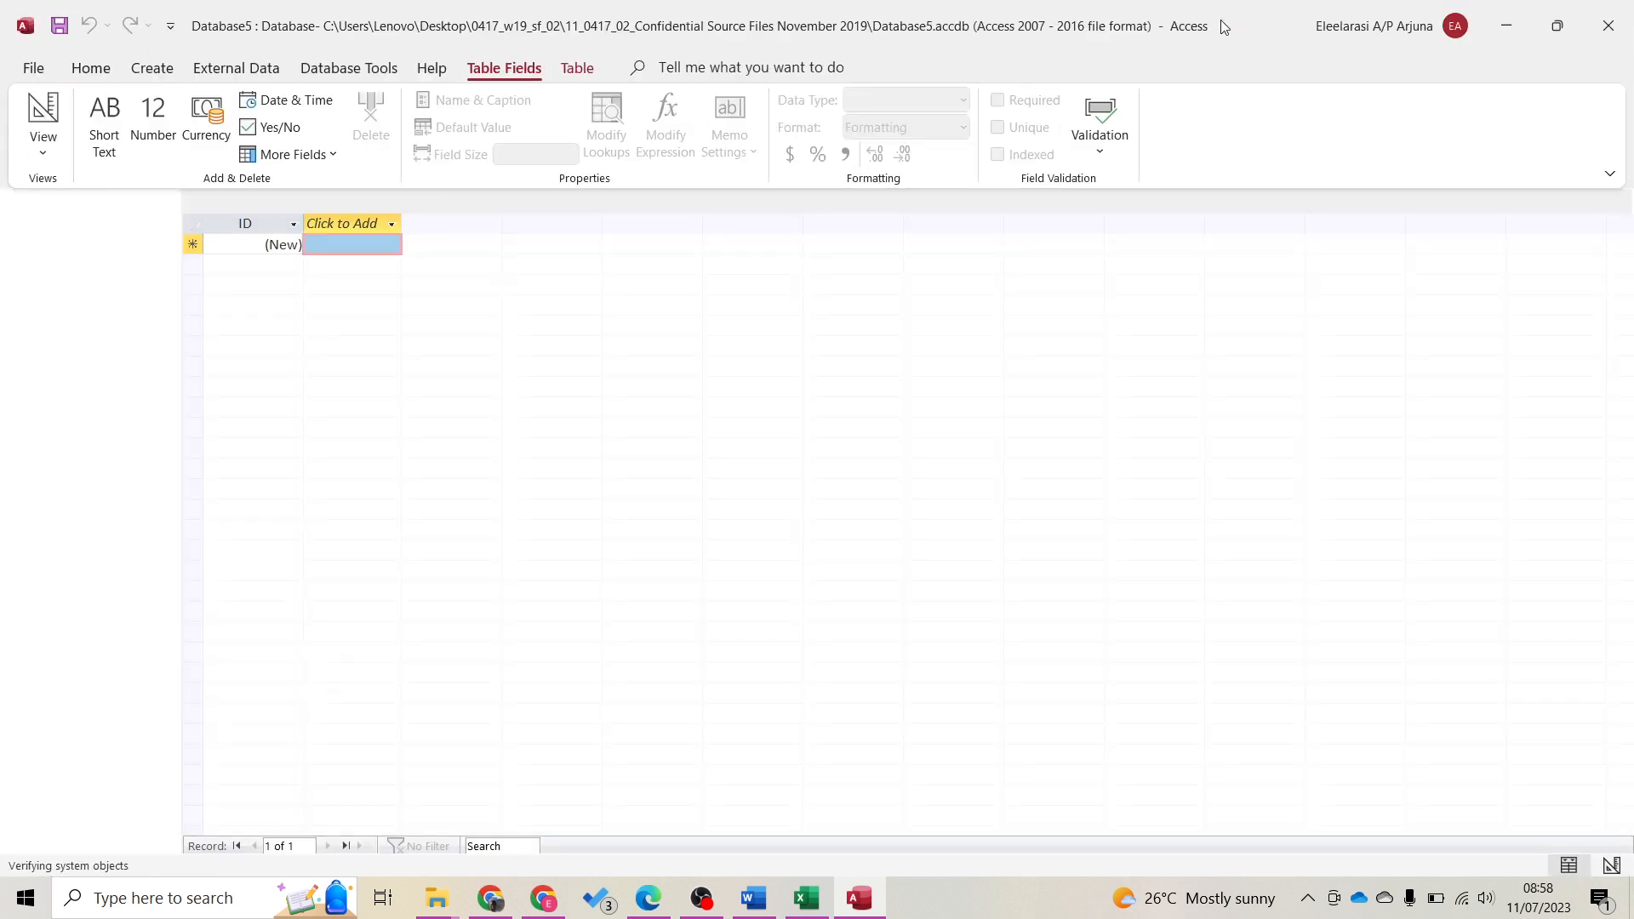
double_click(1221, 19)
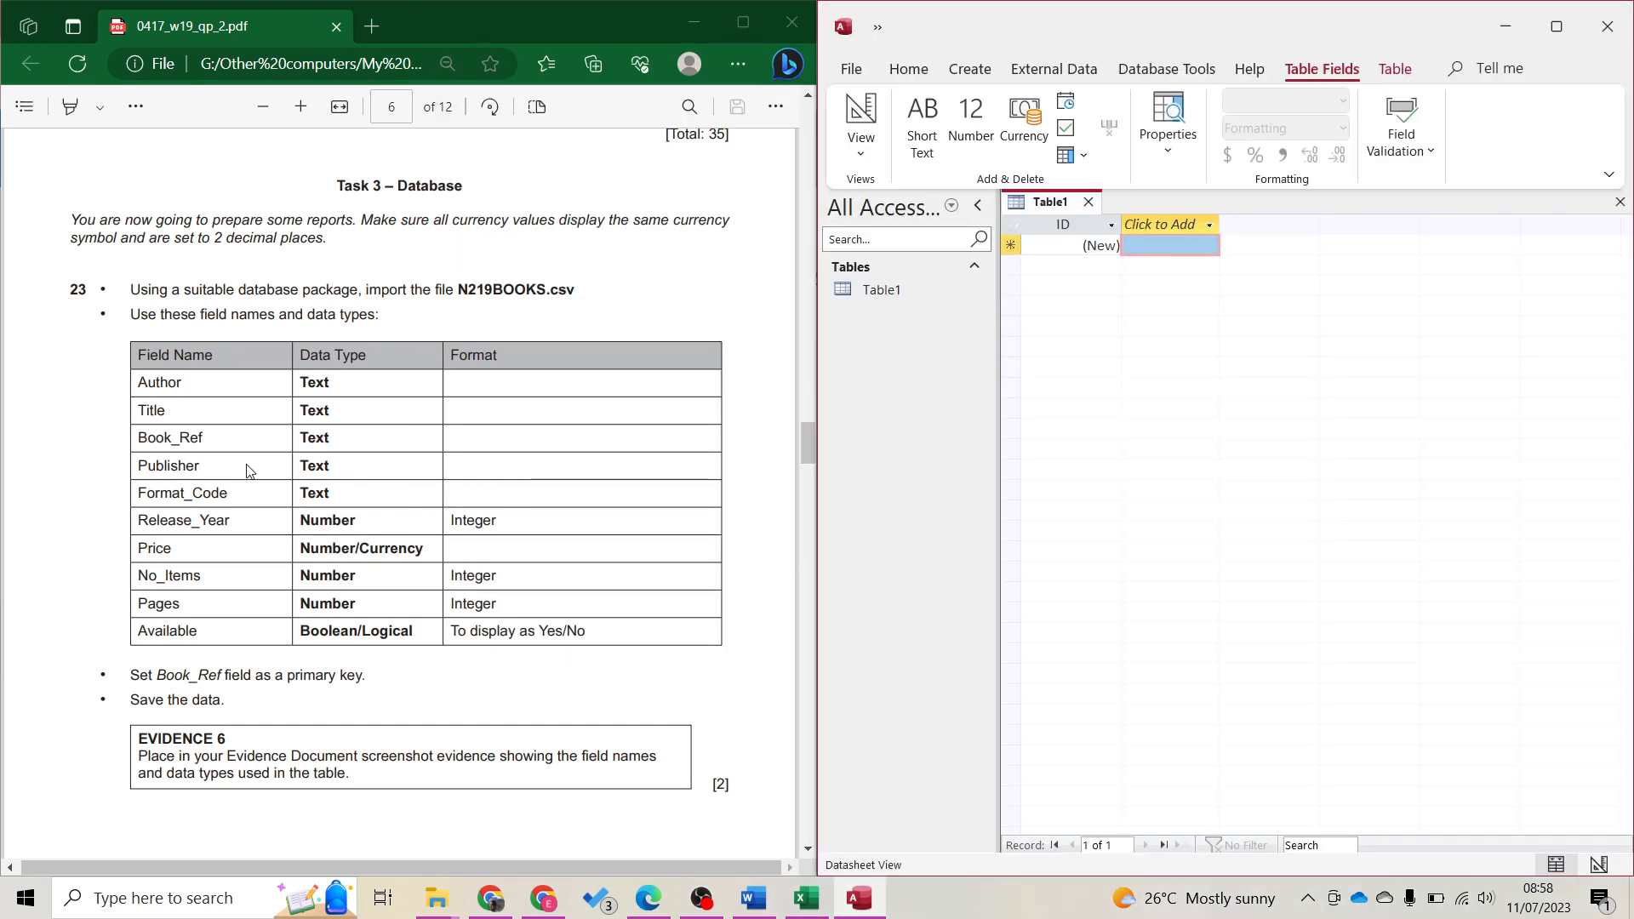
Read the task PDF's import instructions, then go back to Access's External Data ribbon
click(219, 463)
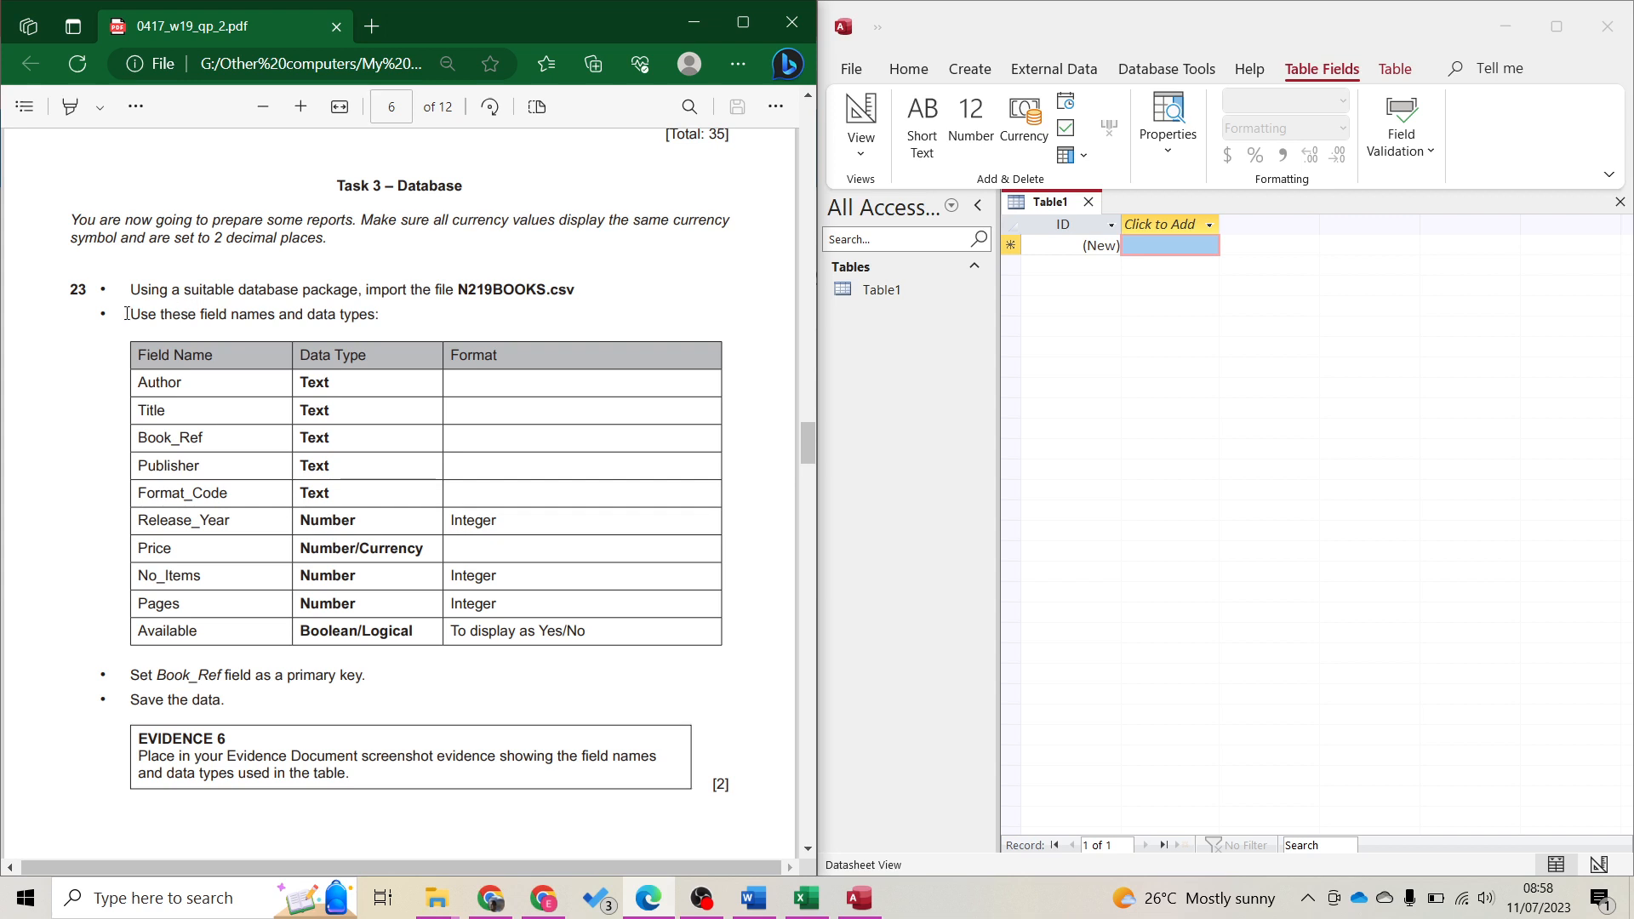
click(1119, 368)
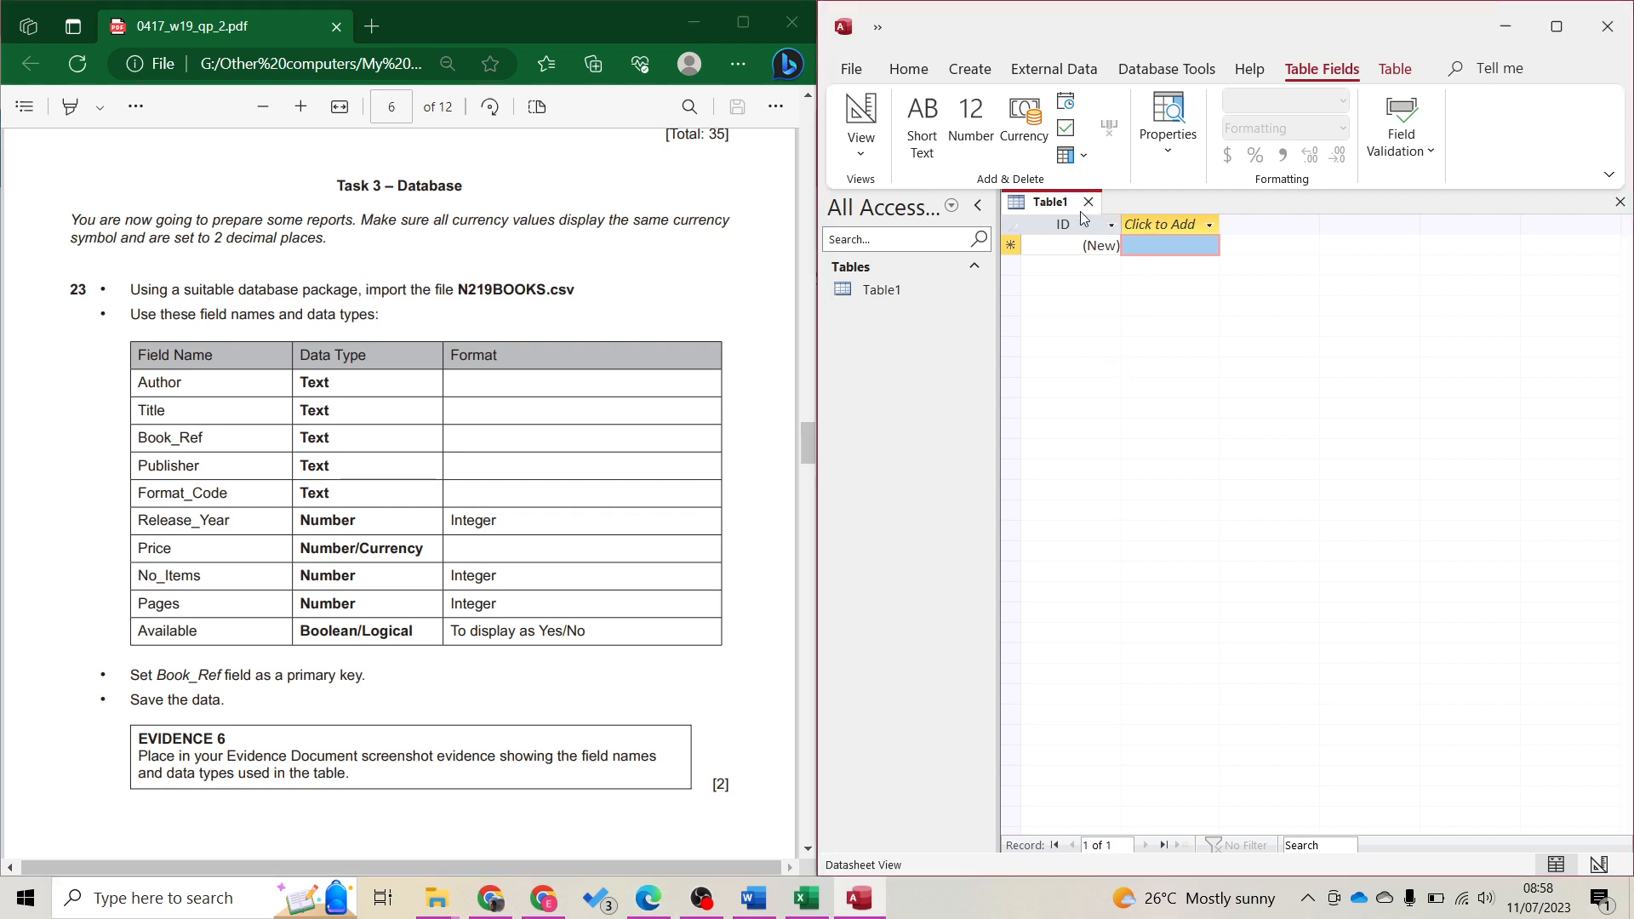
click(1045, 75)
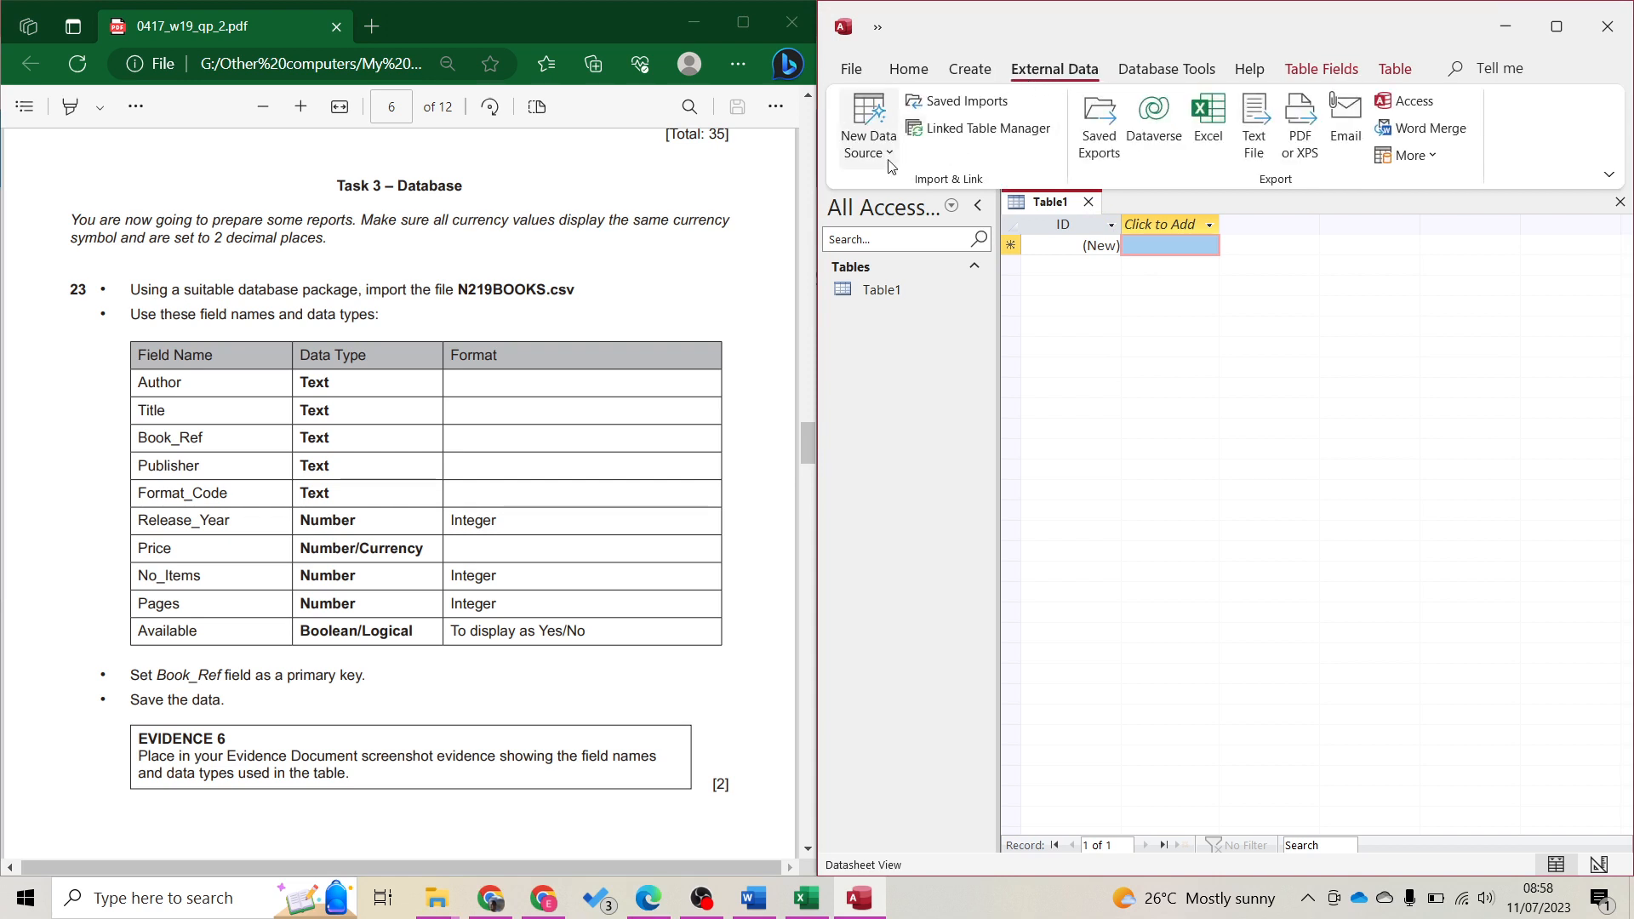
Start a Text File import of N219BOOKS.csv from the November 2019 source folder into a new table
click(868, 132)
mouse_move(913, 199)
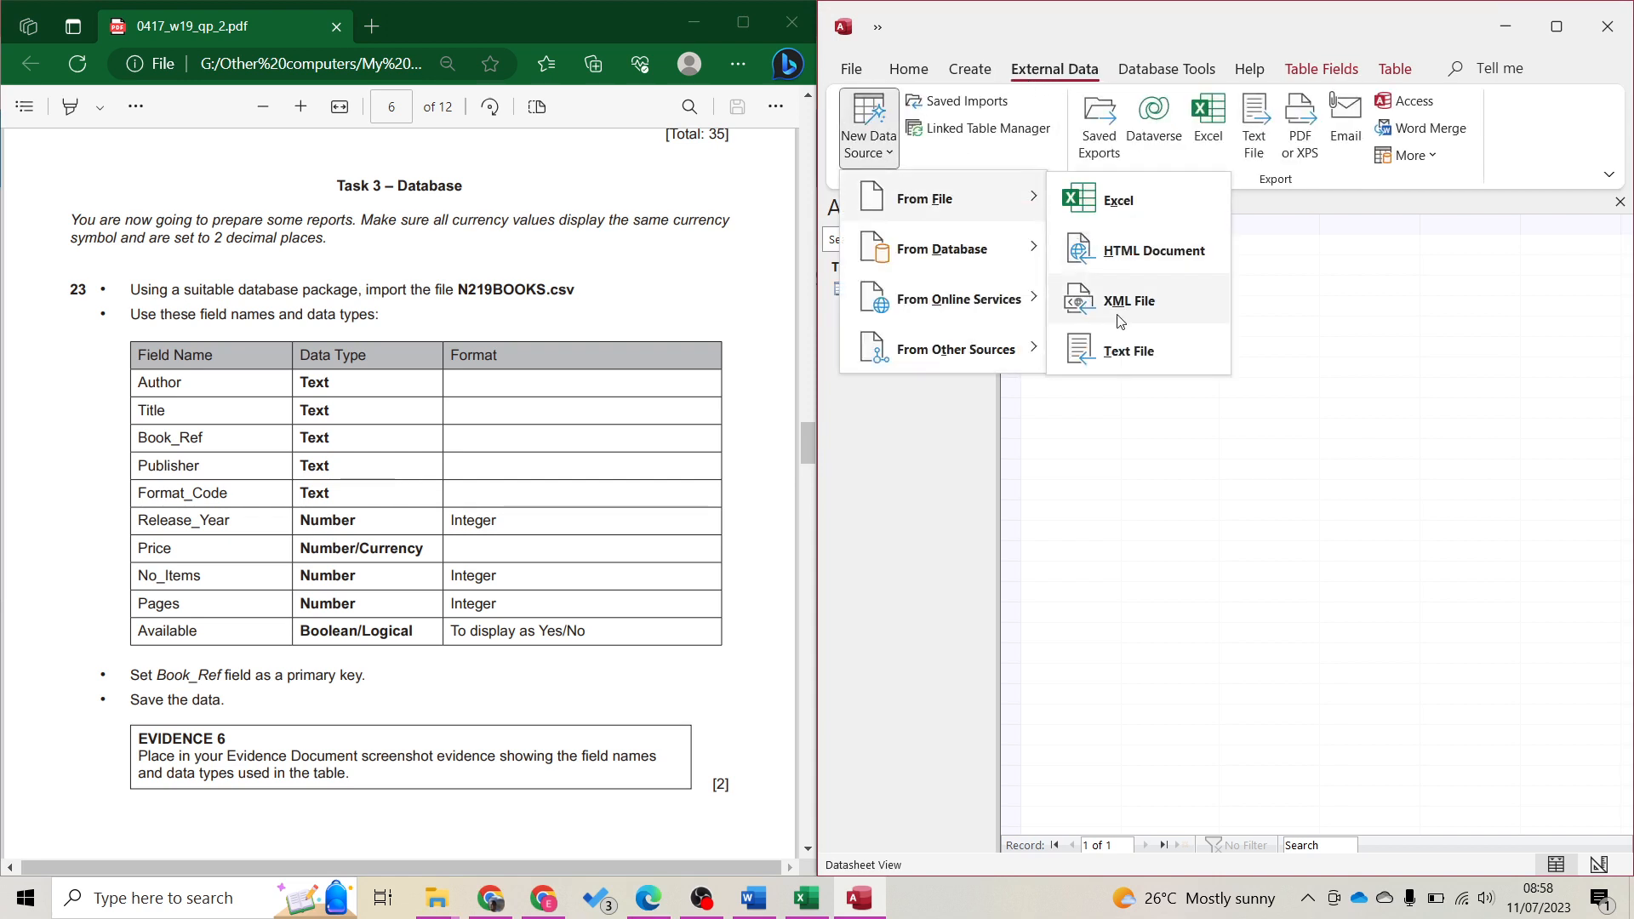
click(1153, 364)
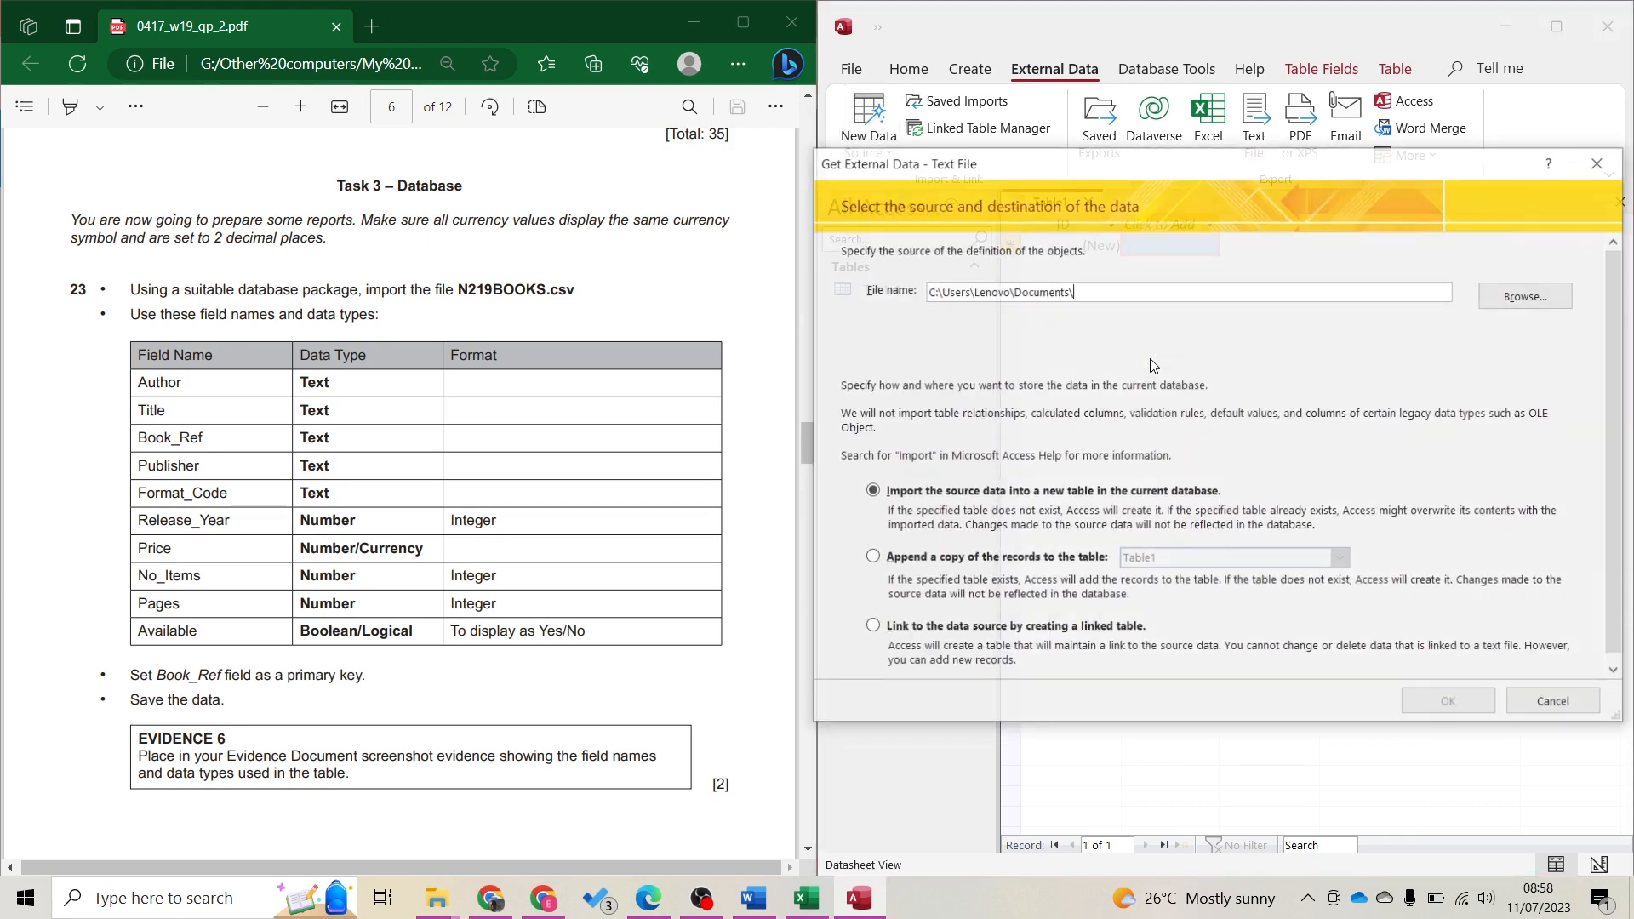
click(1502, 305)
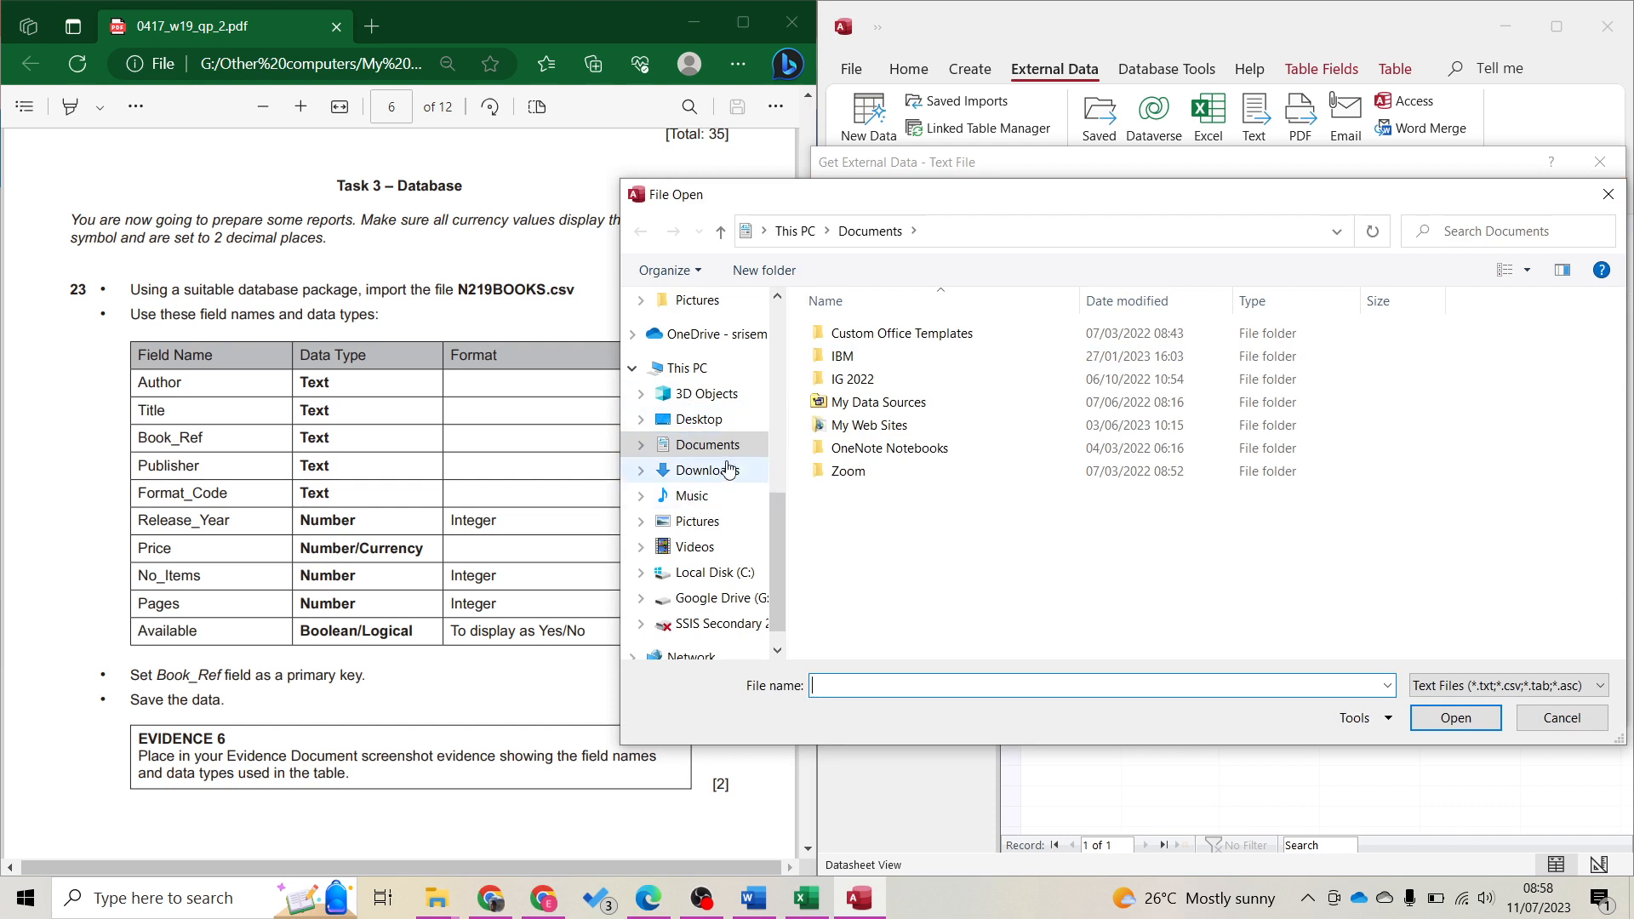
click(710, 418)
double_click(856, 332)
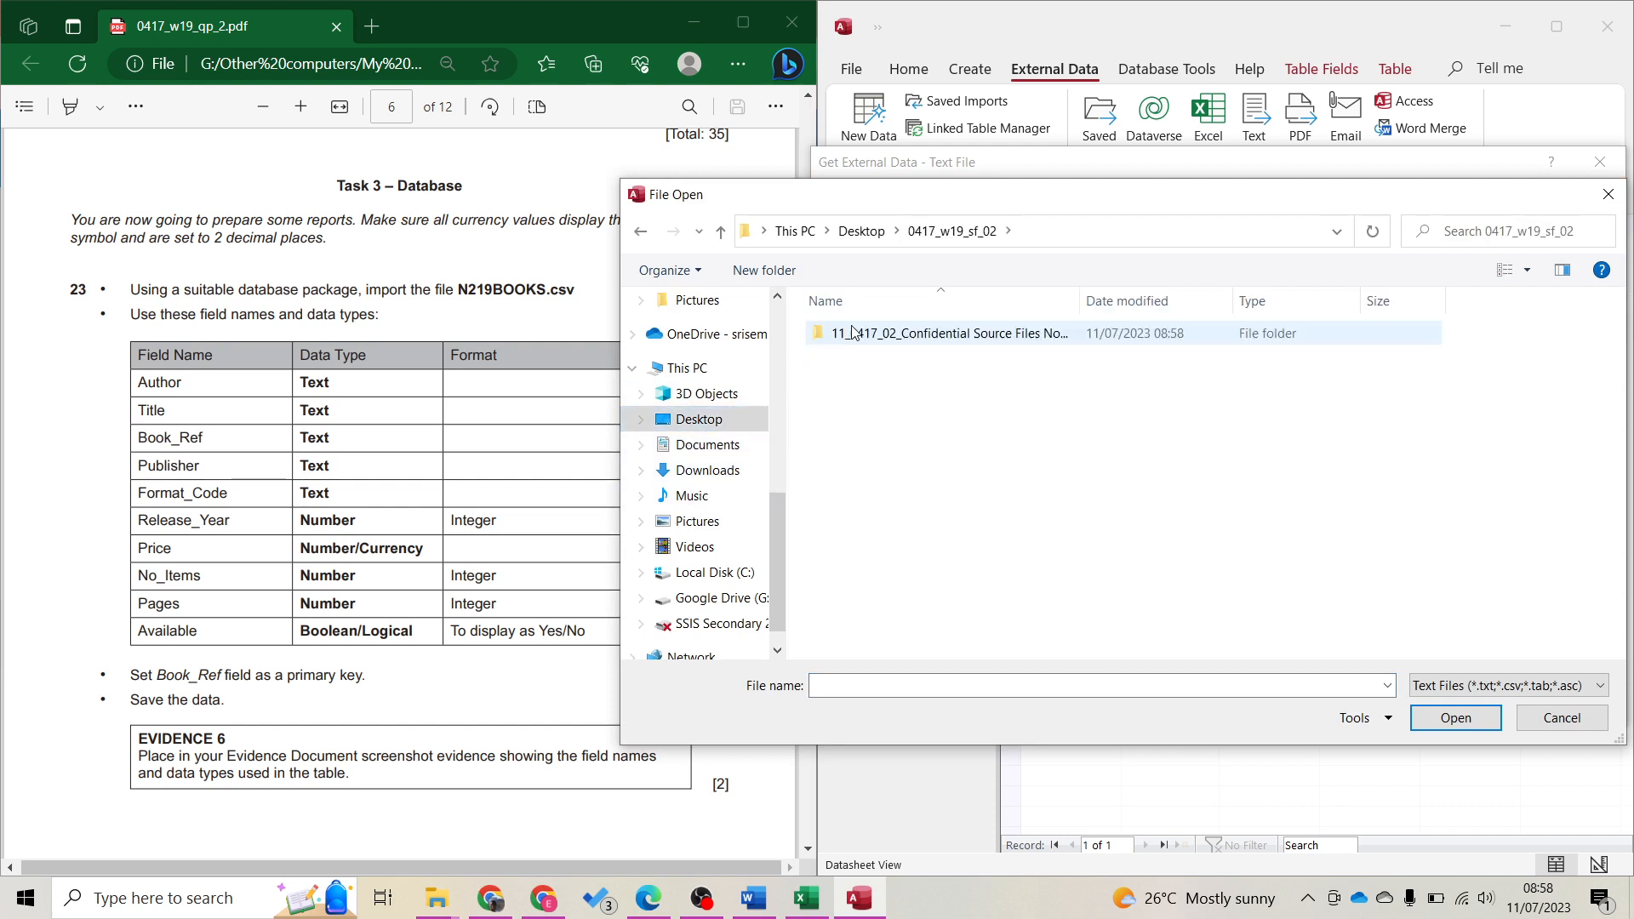
double_click(855, 332)
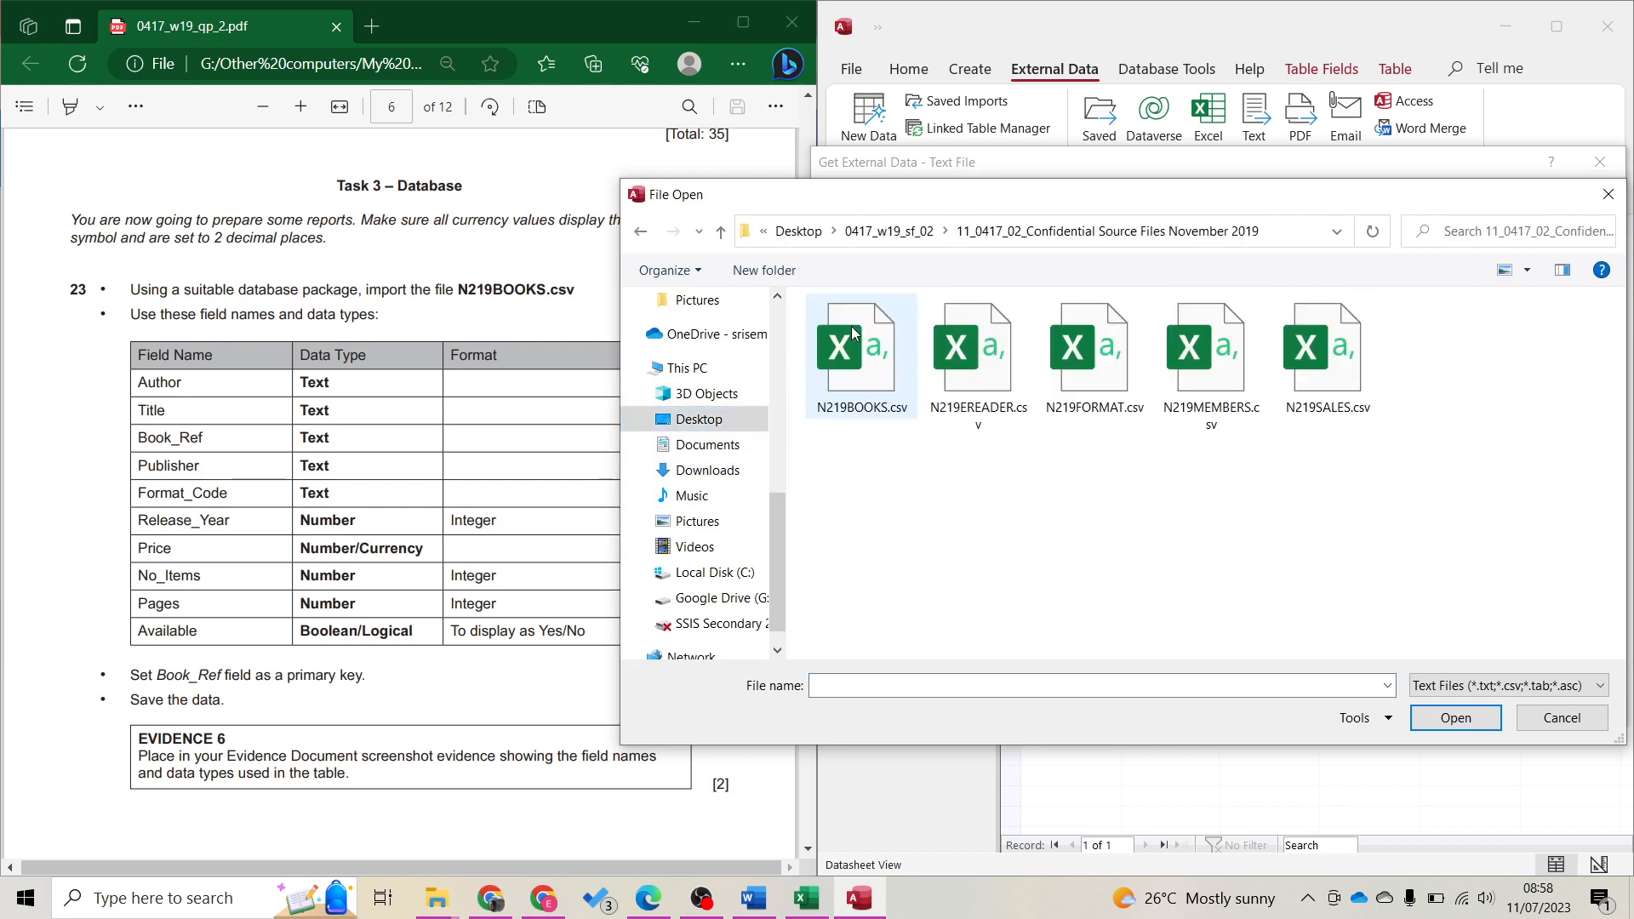
double_click(870, 367)
click(1473, 703)
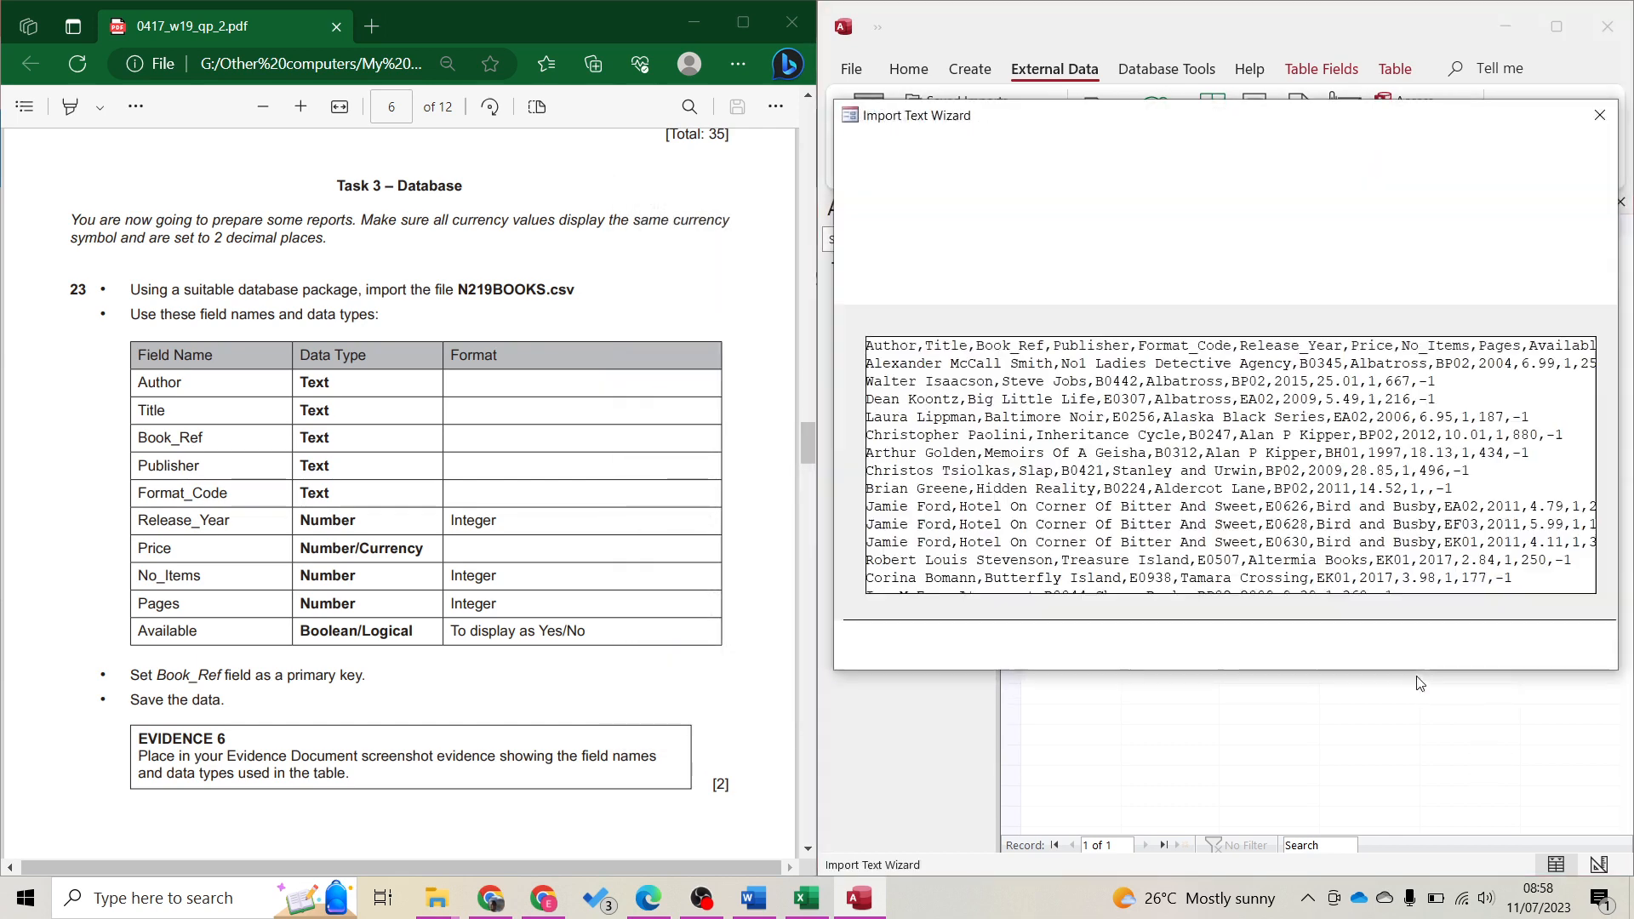
Keep the Comma delimiter and use the first row as field names
click(1479, 649)
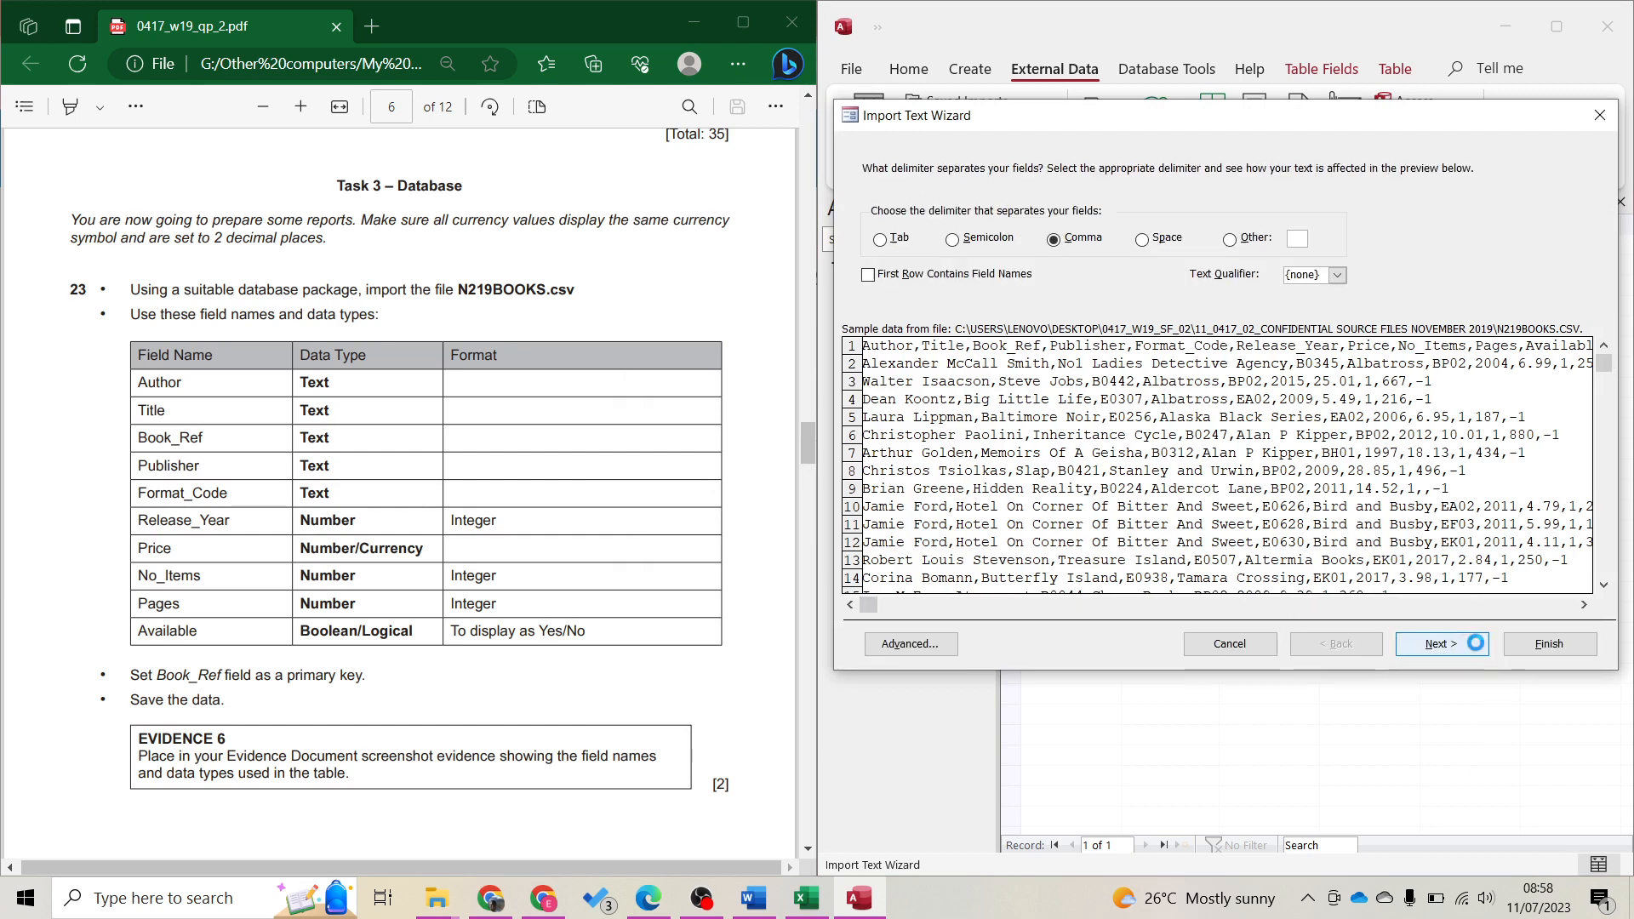
click(871, 274)
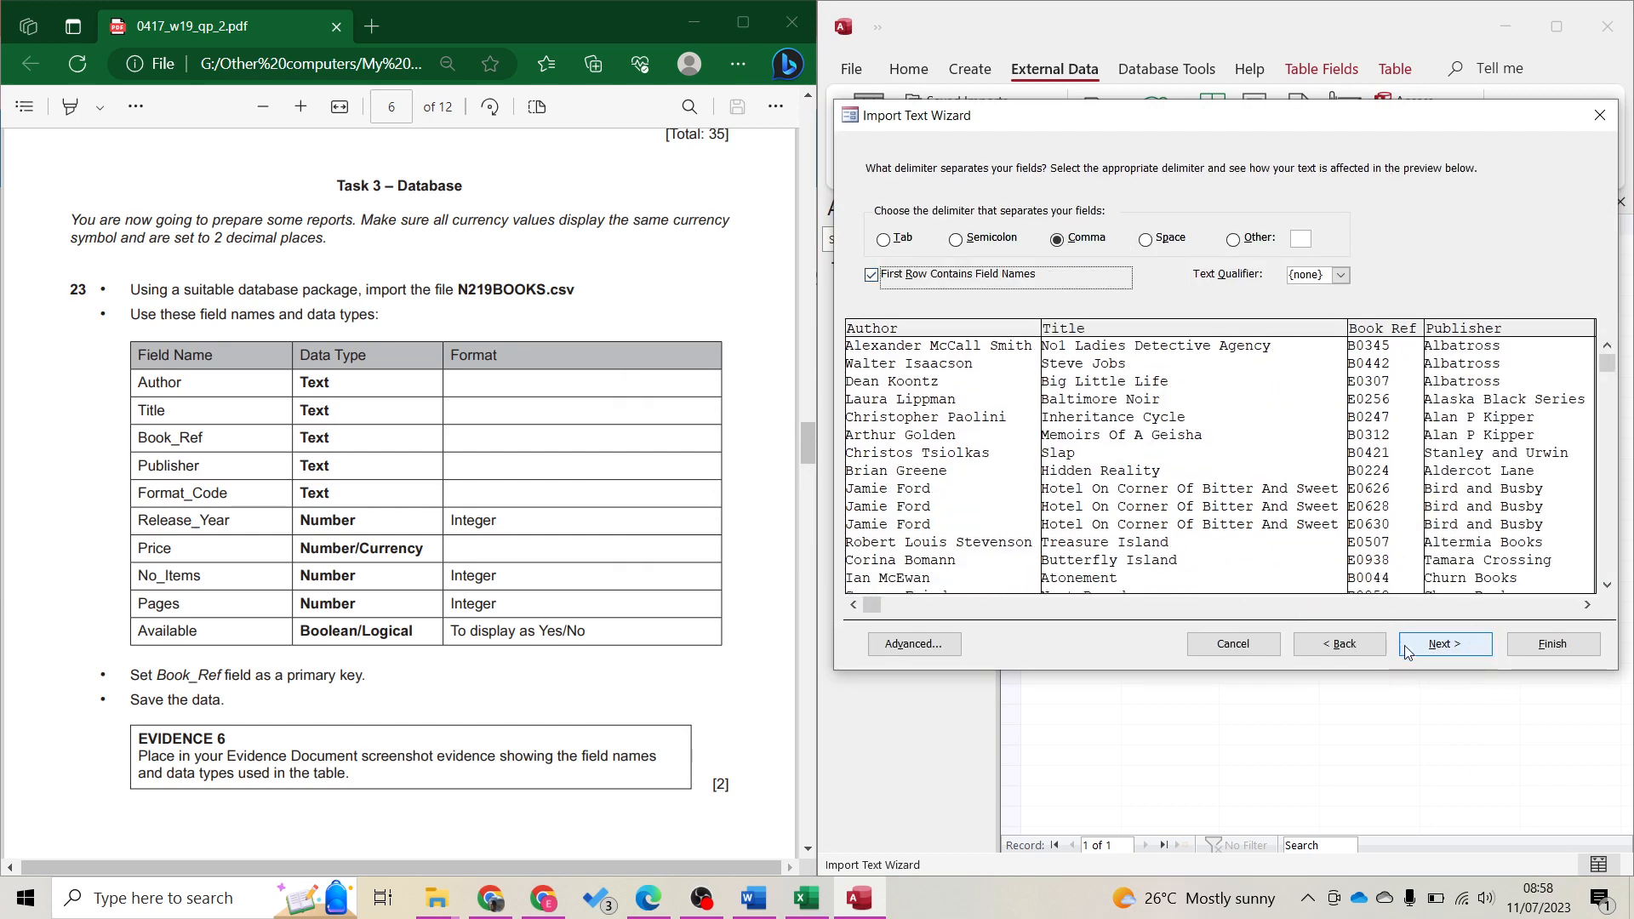
click(1459, 651)
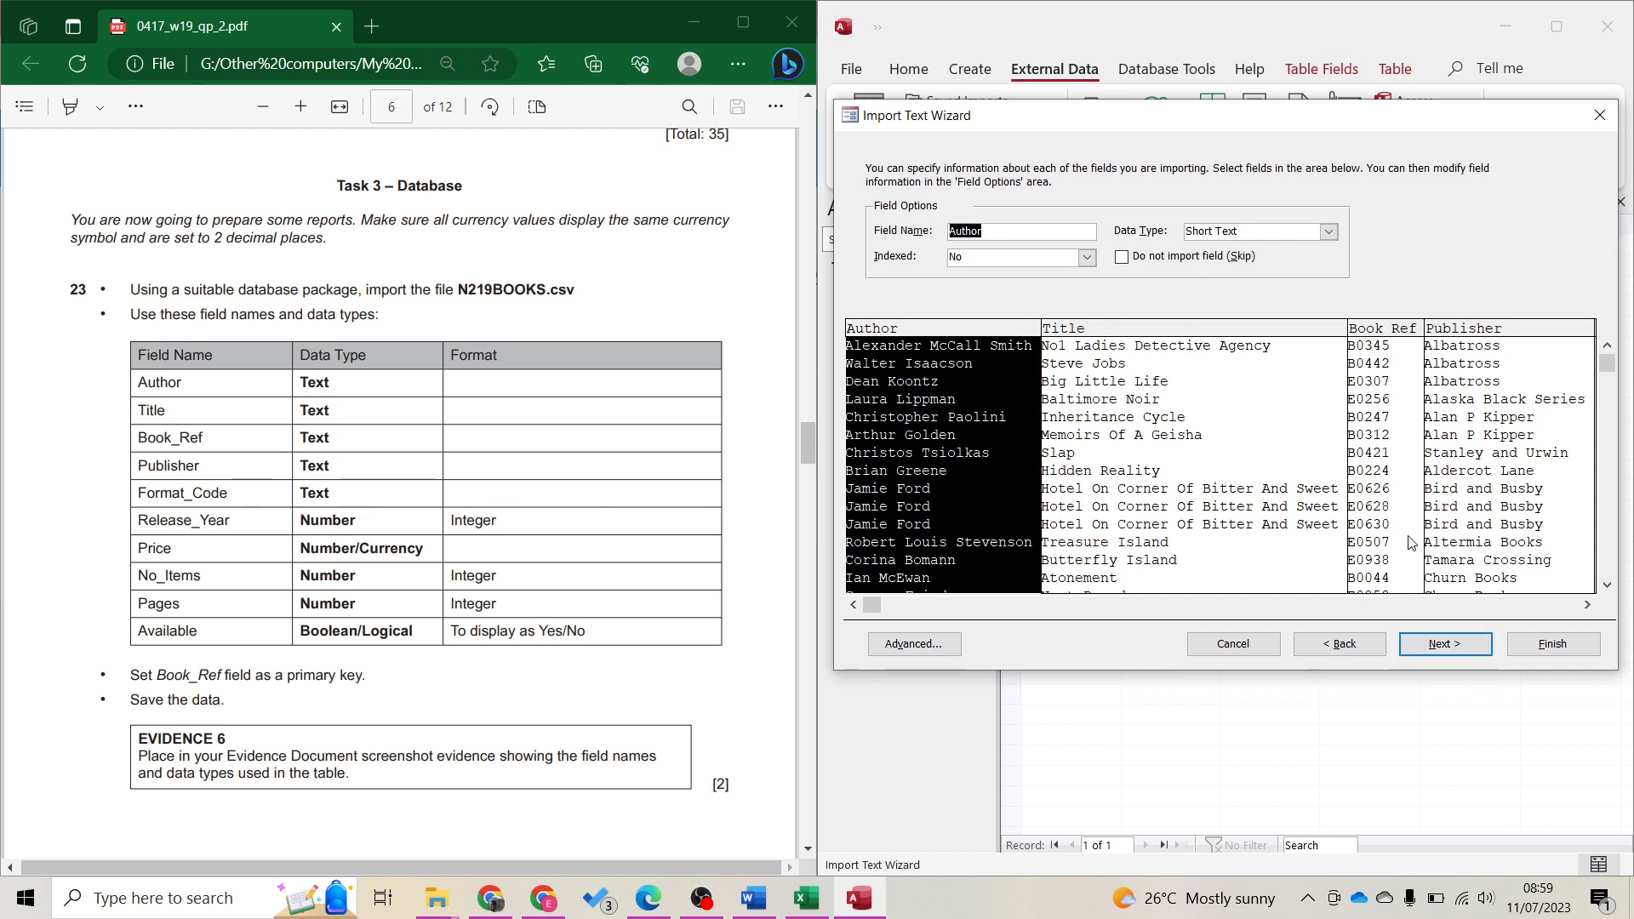
Review the imported fields and set Price to the Currency data type
click(1250, 511)
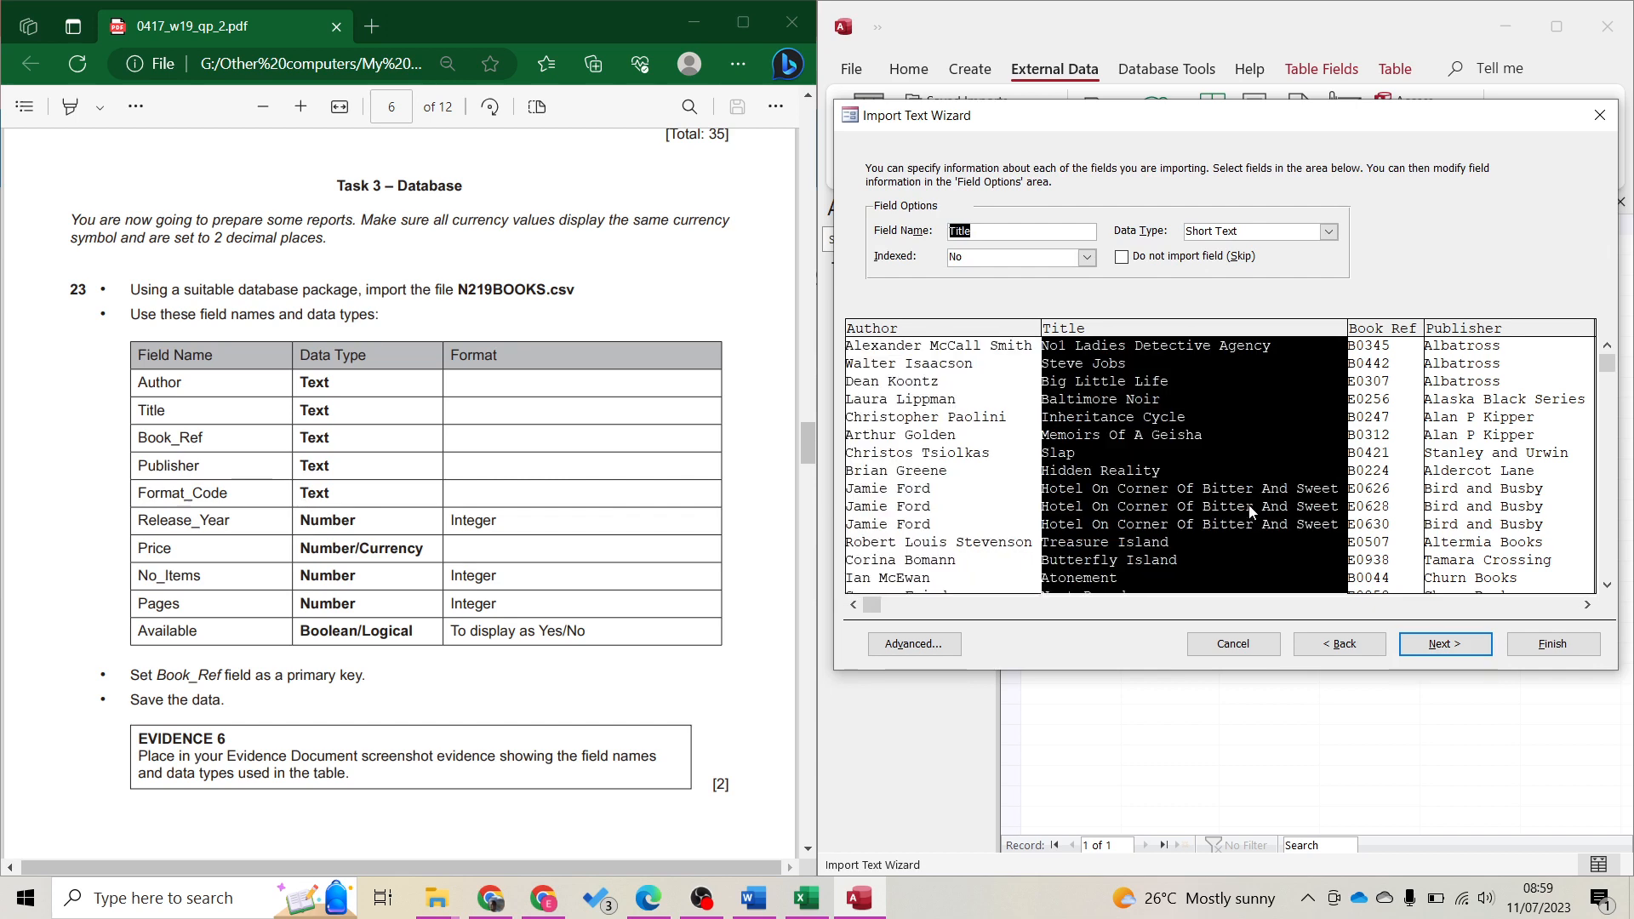
click(1391, 510)
click(1545, 523)
click(1550, 606)
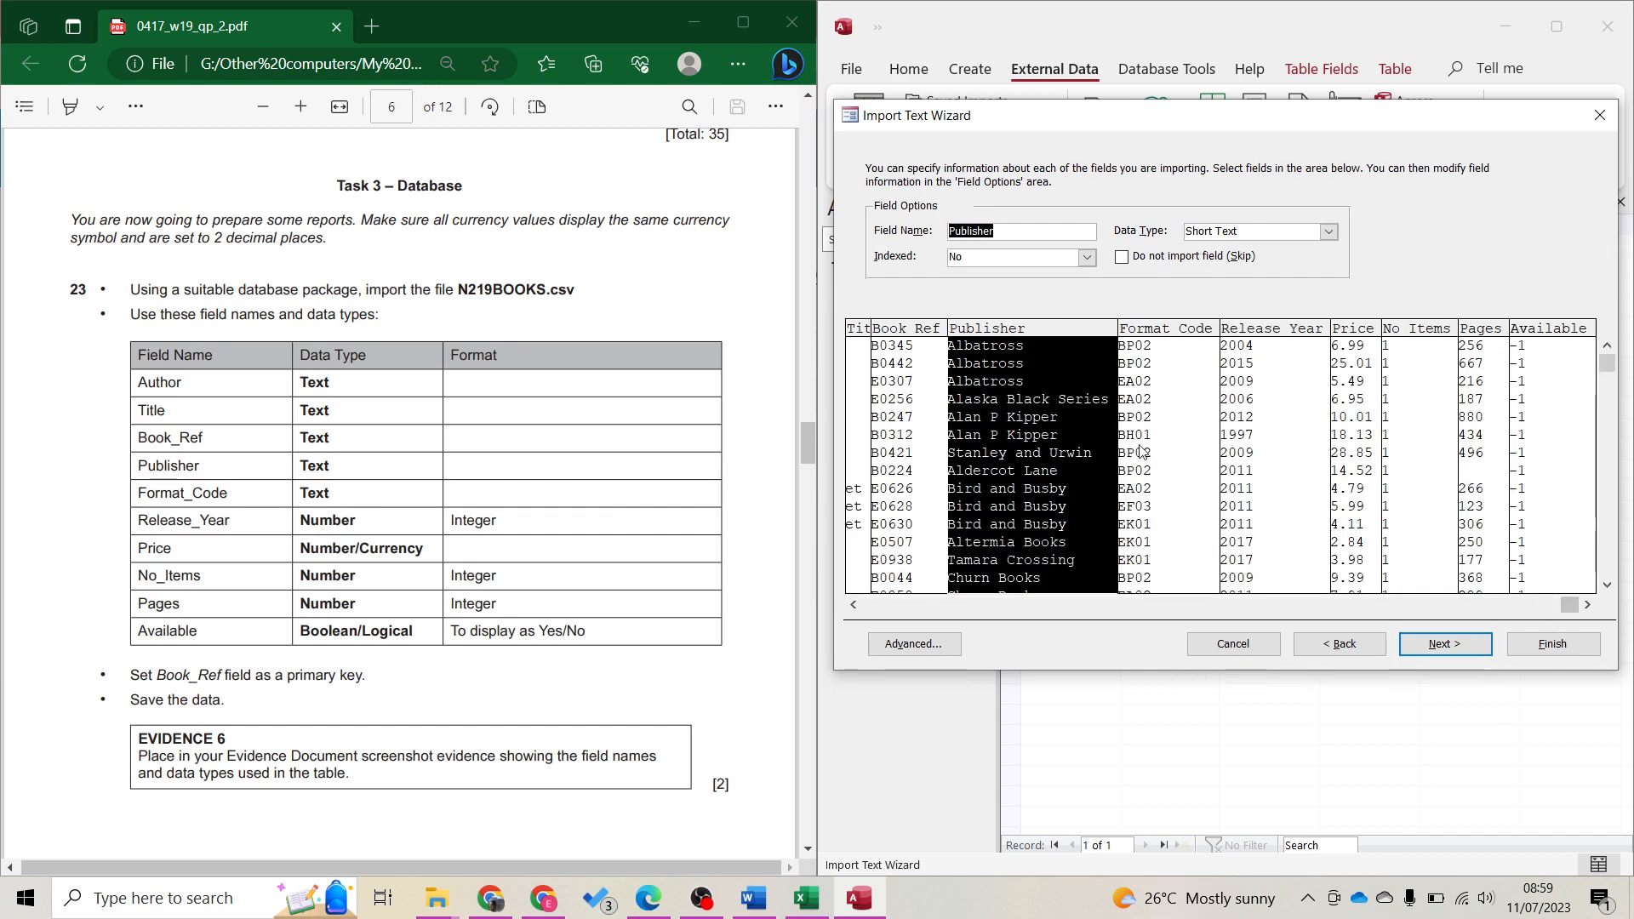
click(1191, 468)
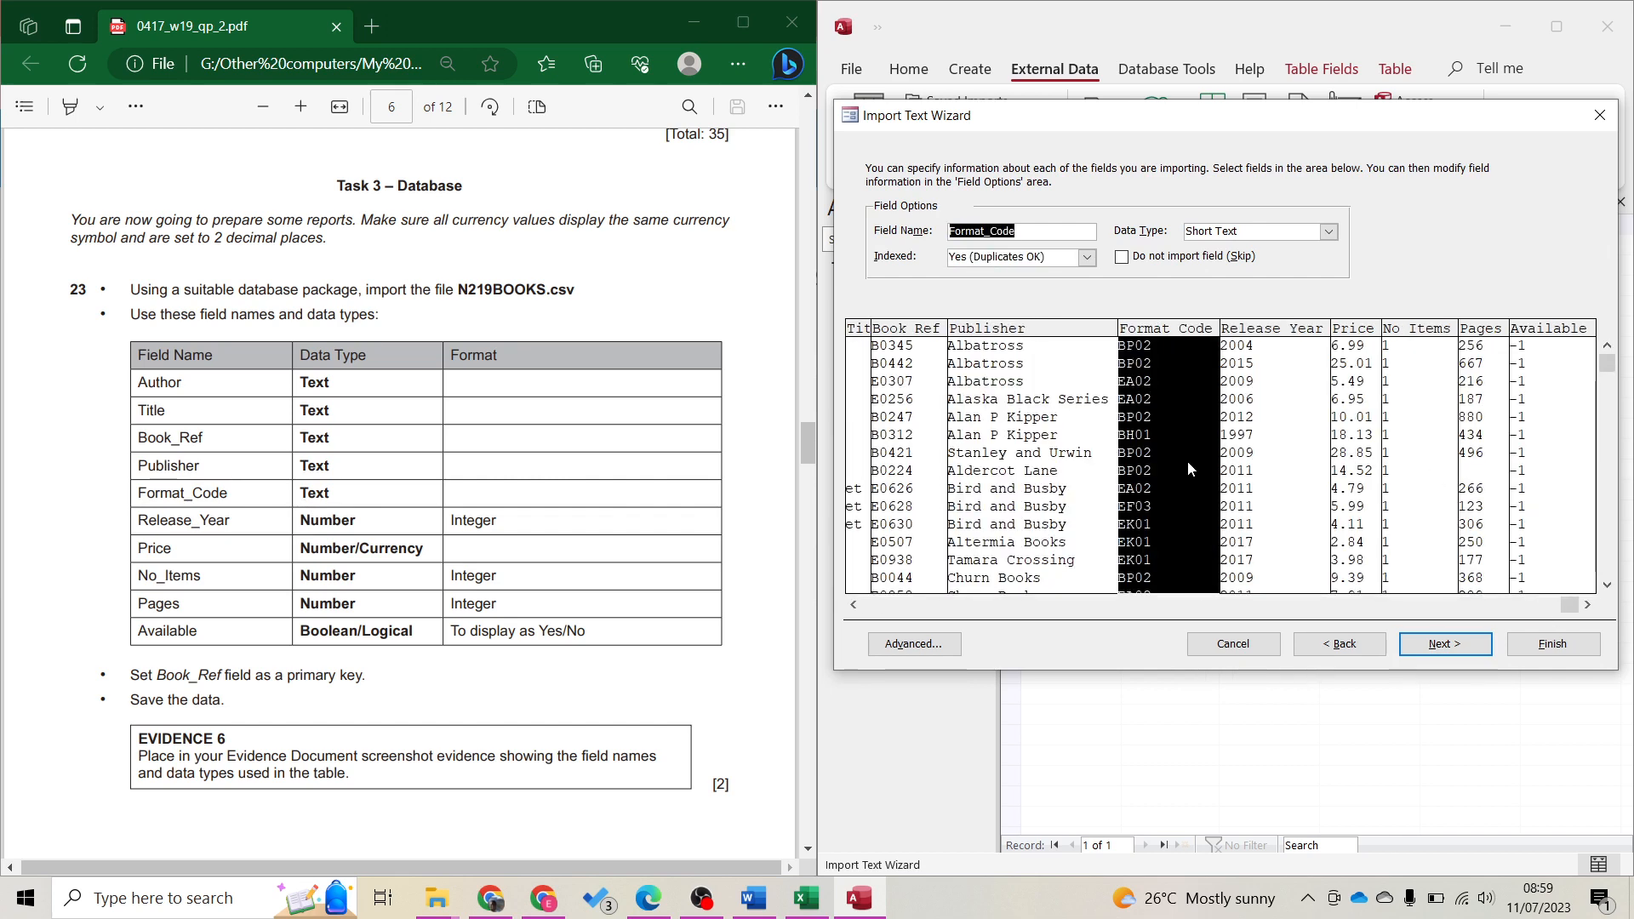
click(1264, 482)
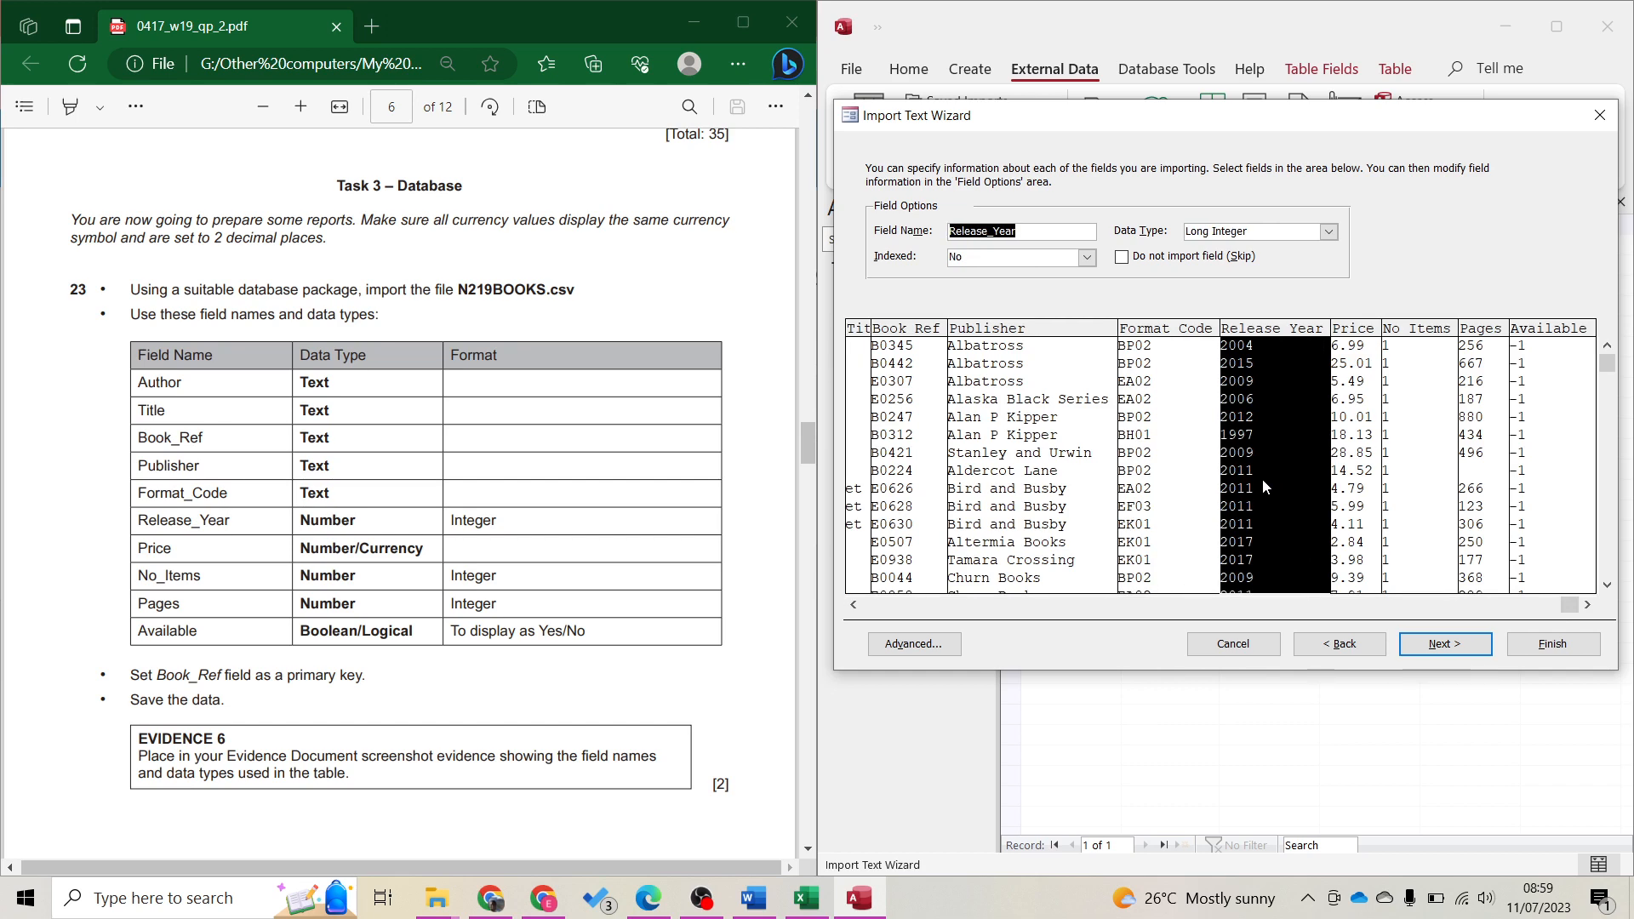
click(1357, 492)
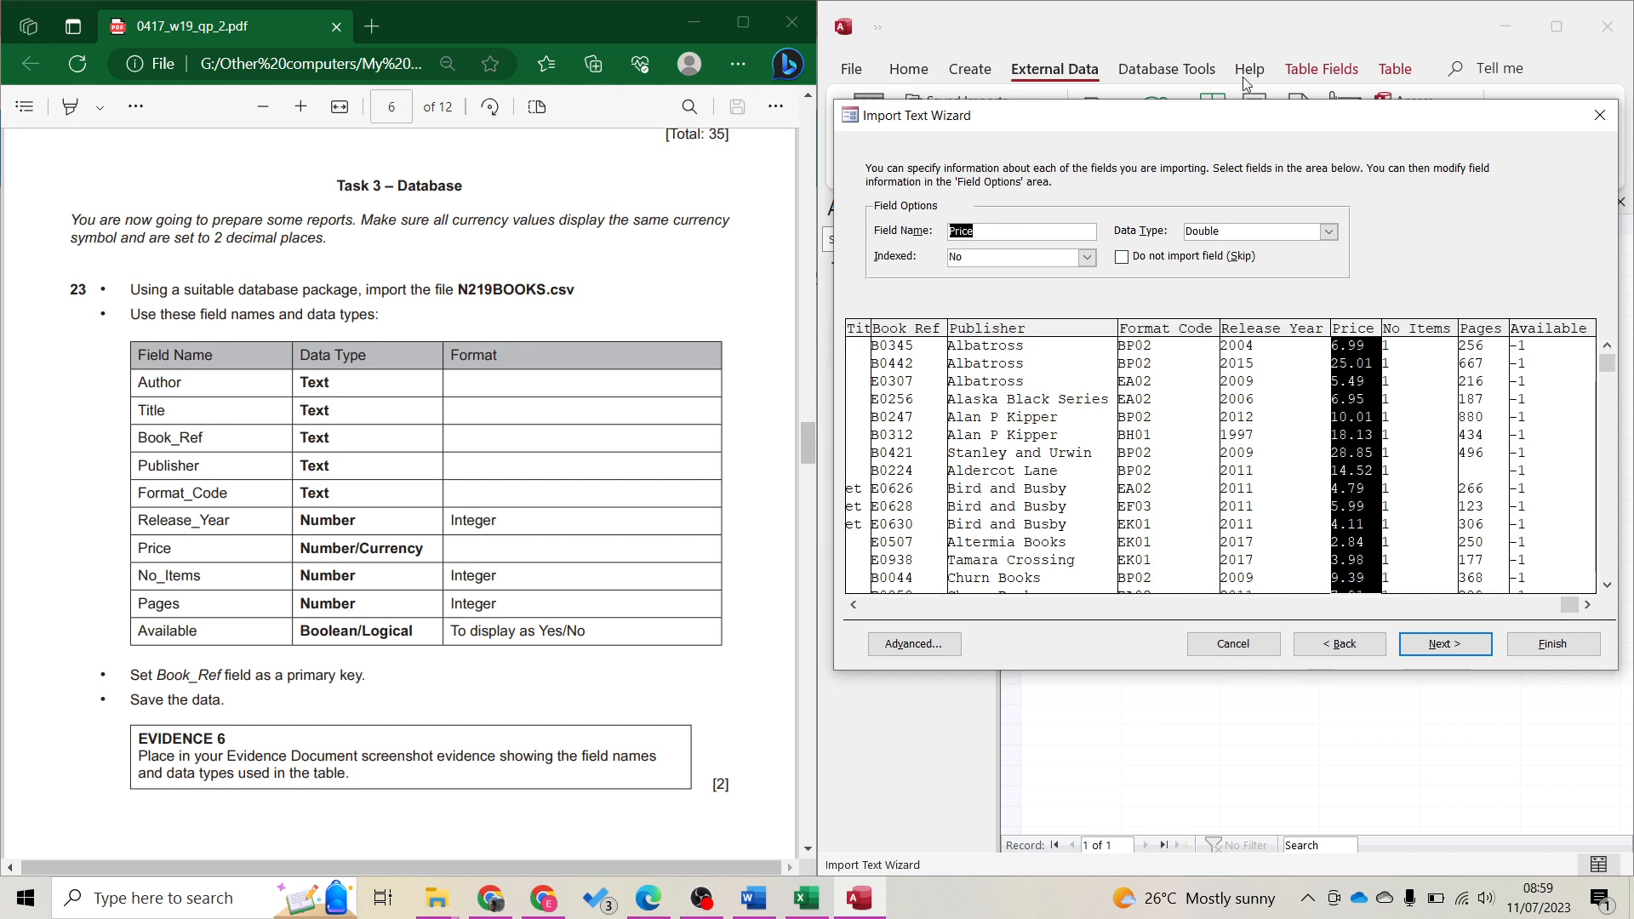
click(1330, 224)
click(1329, 232)
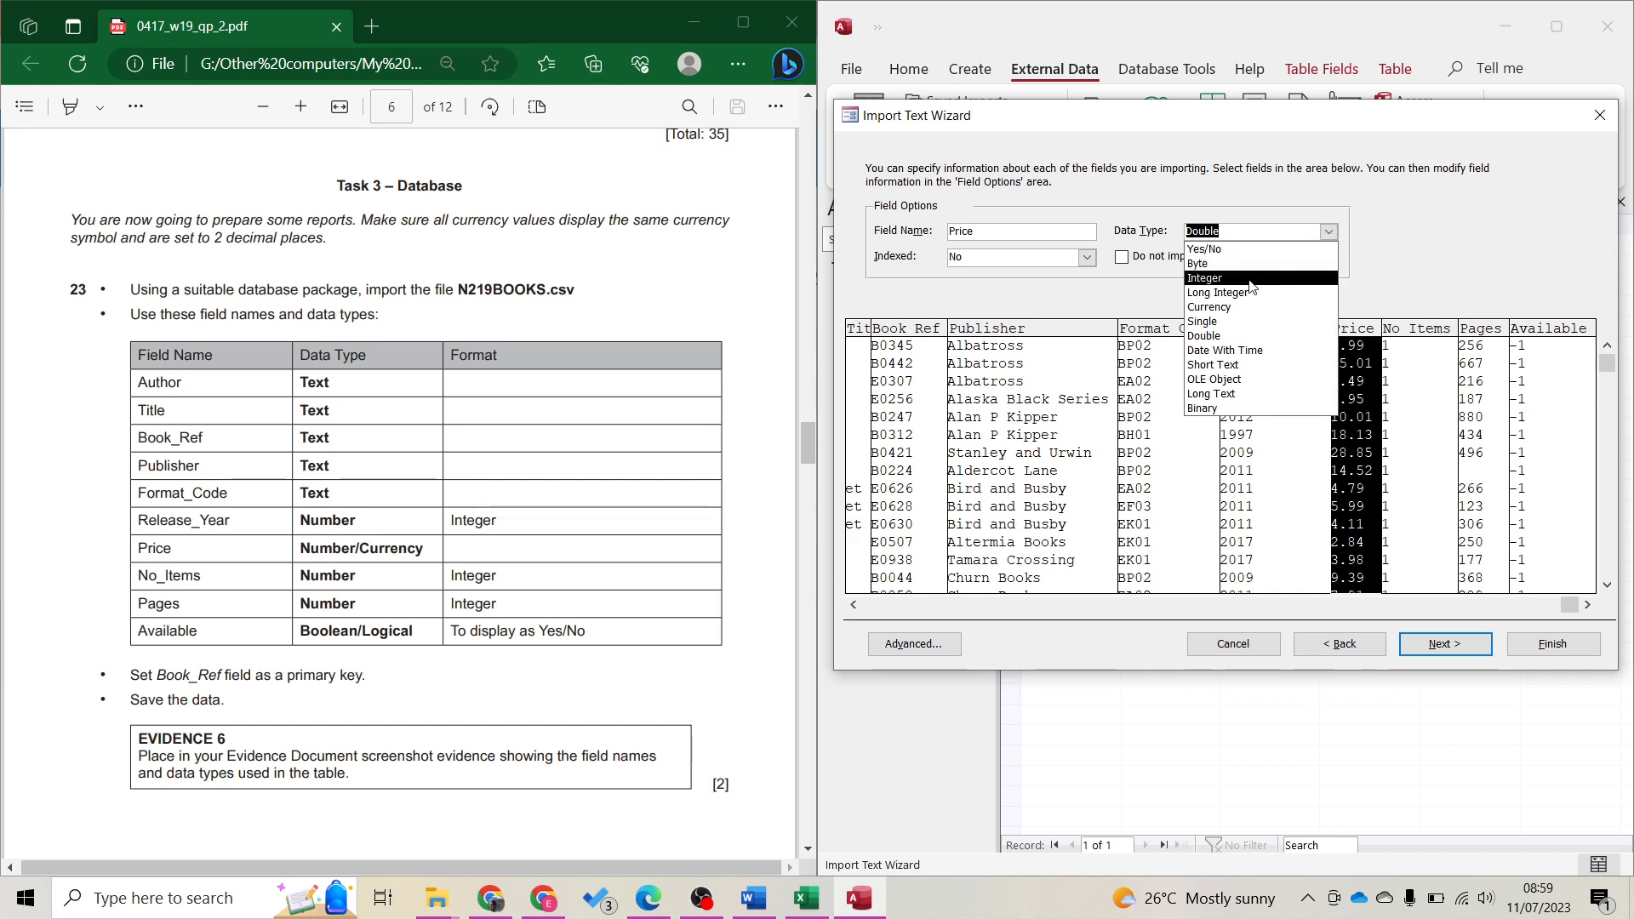
click(1221, 307)
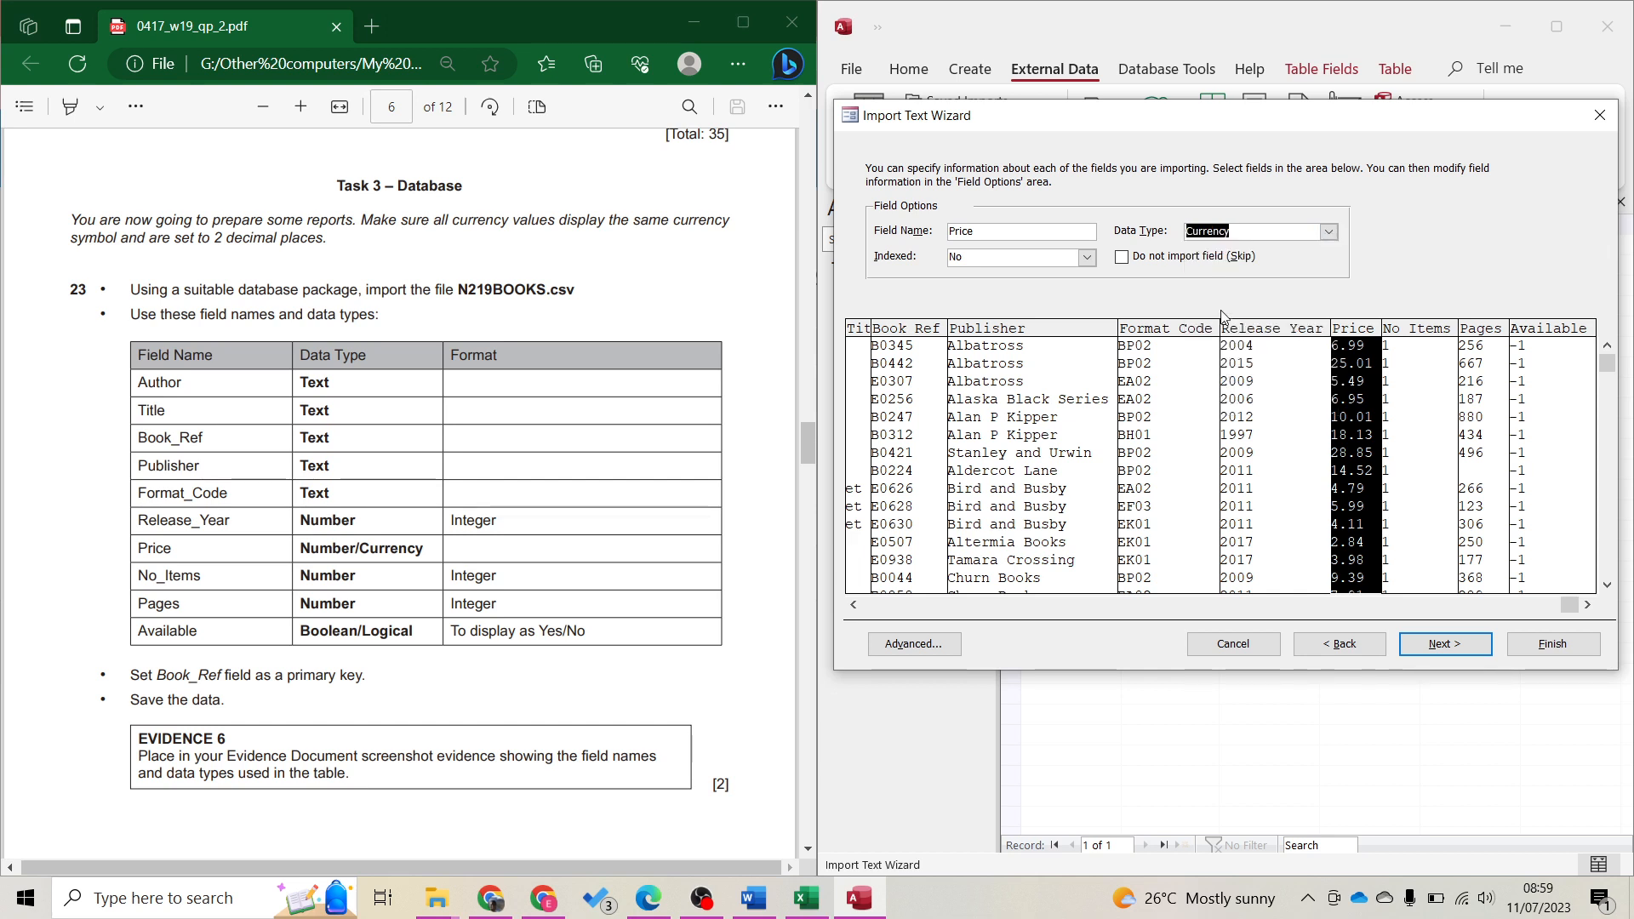
Set Pages to Long Integer and Available to Yes/No
click(1404, 468)
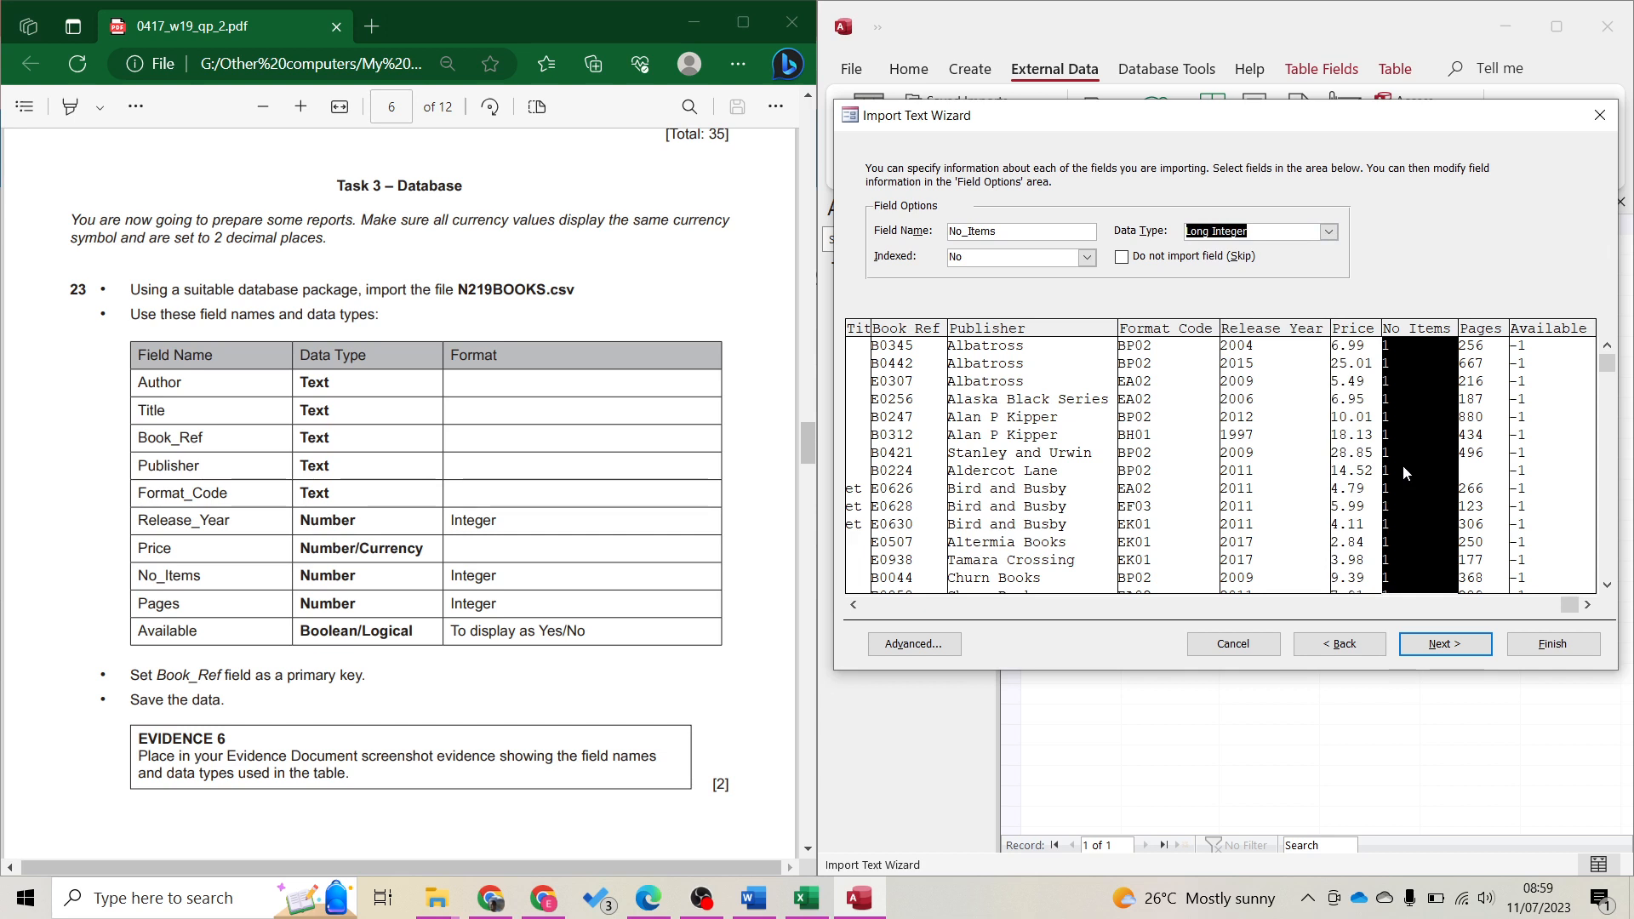
click(1486, 480)
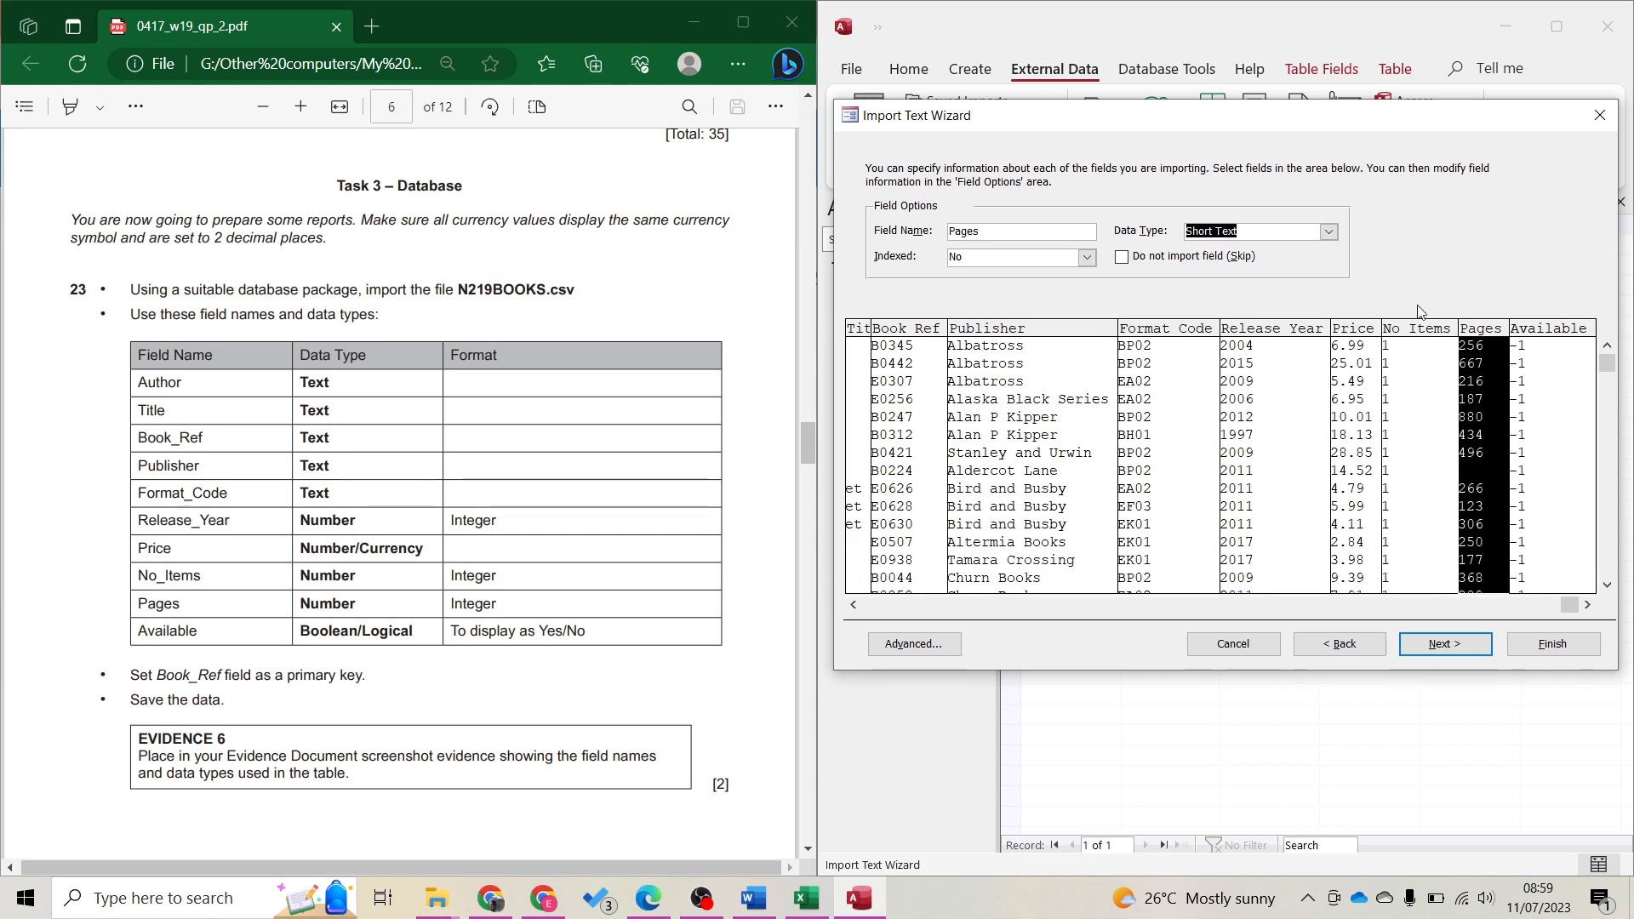
click(1329, 231)
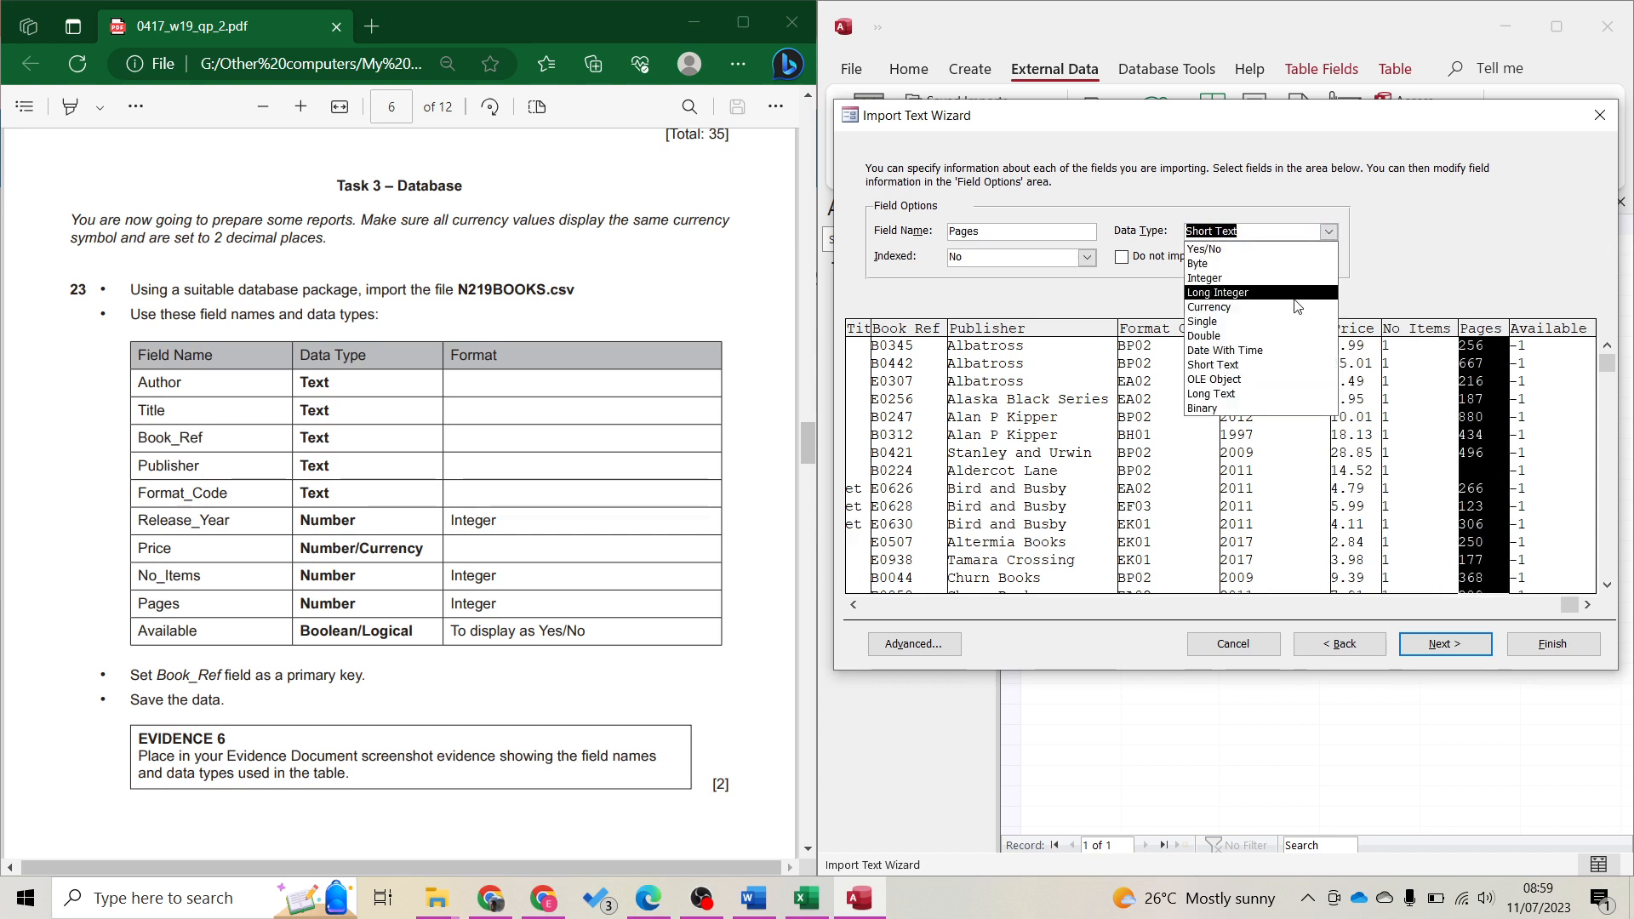
click(1473, 466)
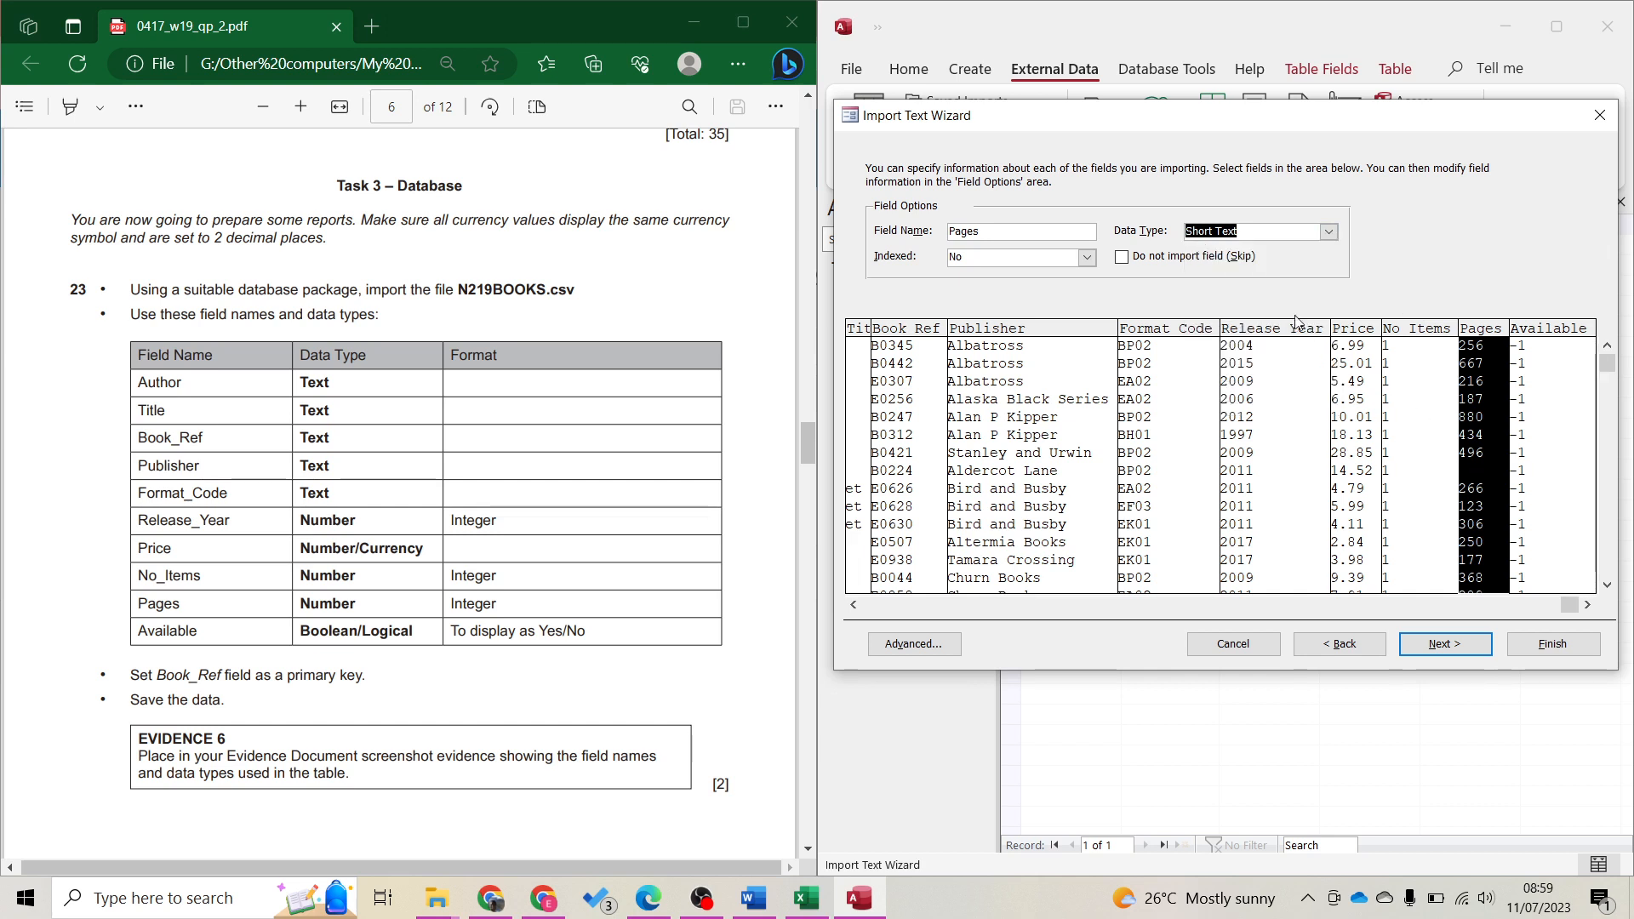
click(1328, 232)
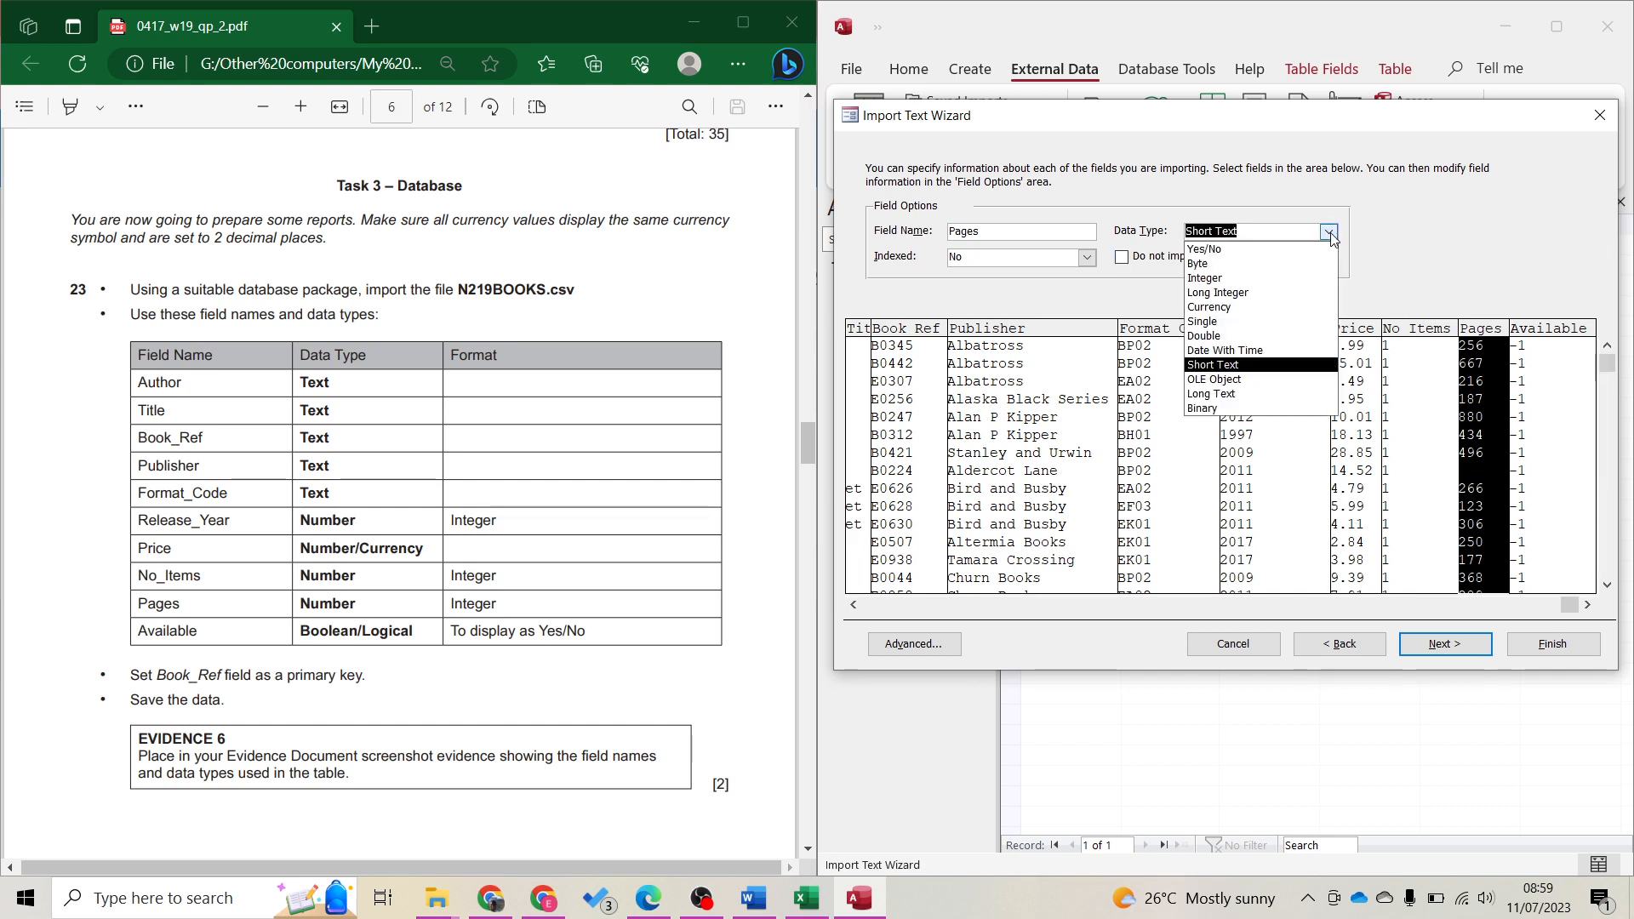
click(1284, 294)
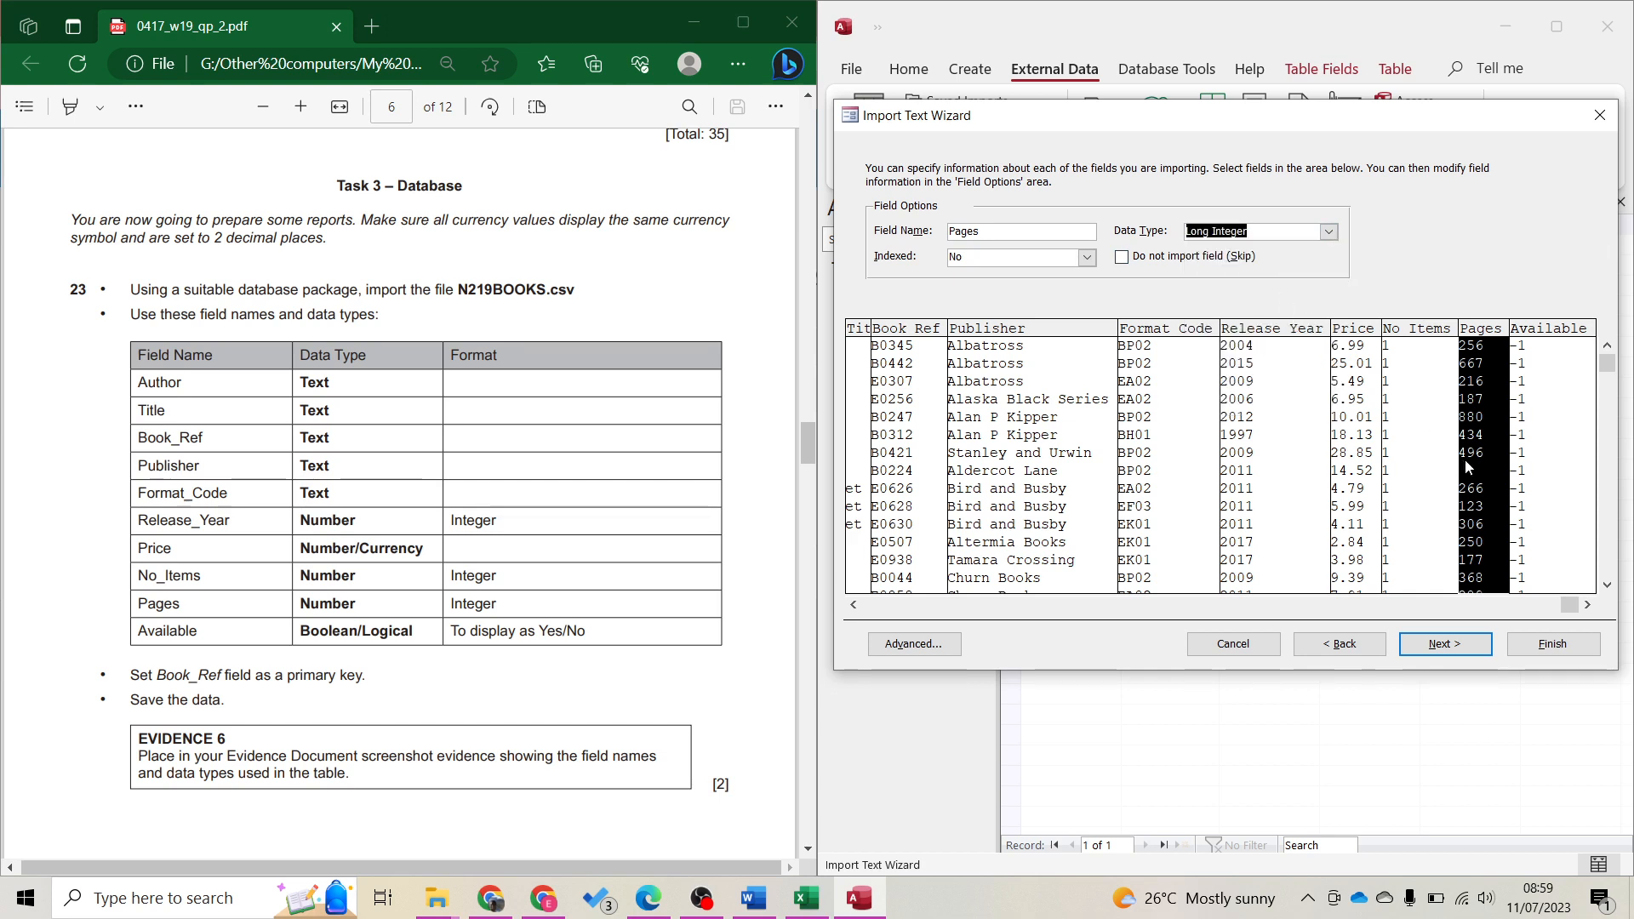
click(1563, 459)
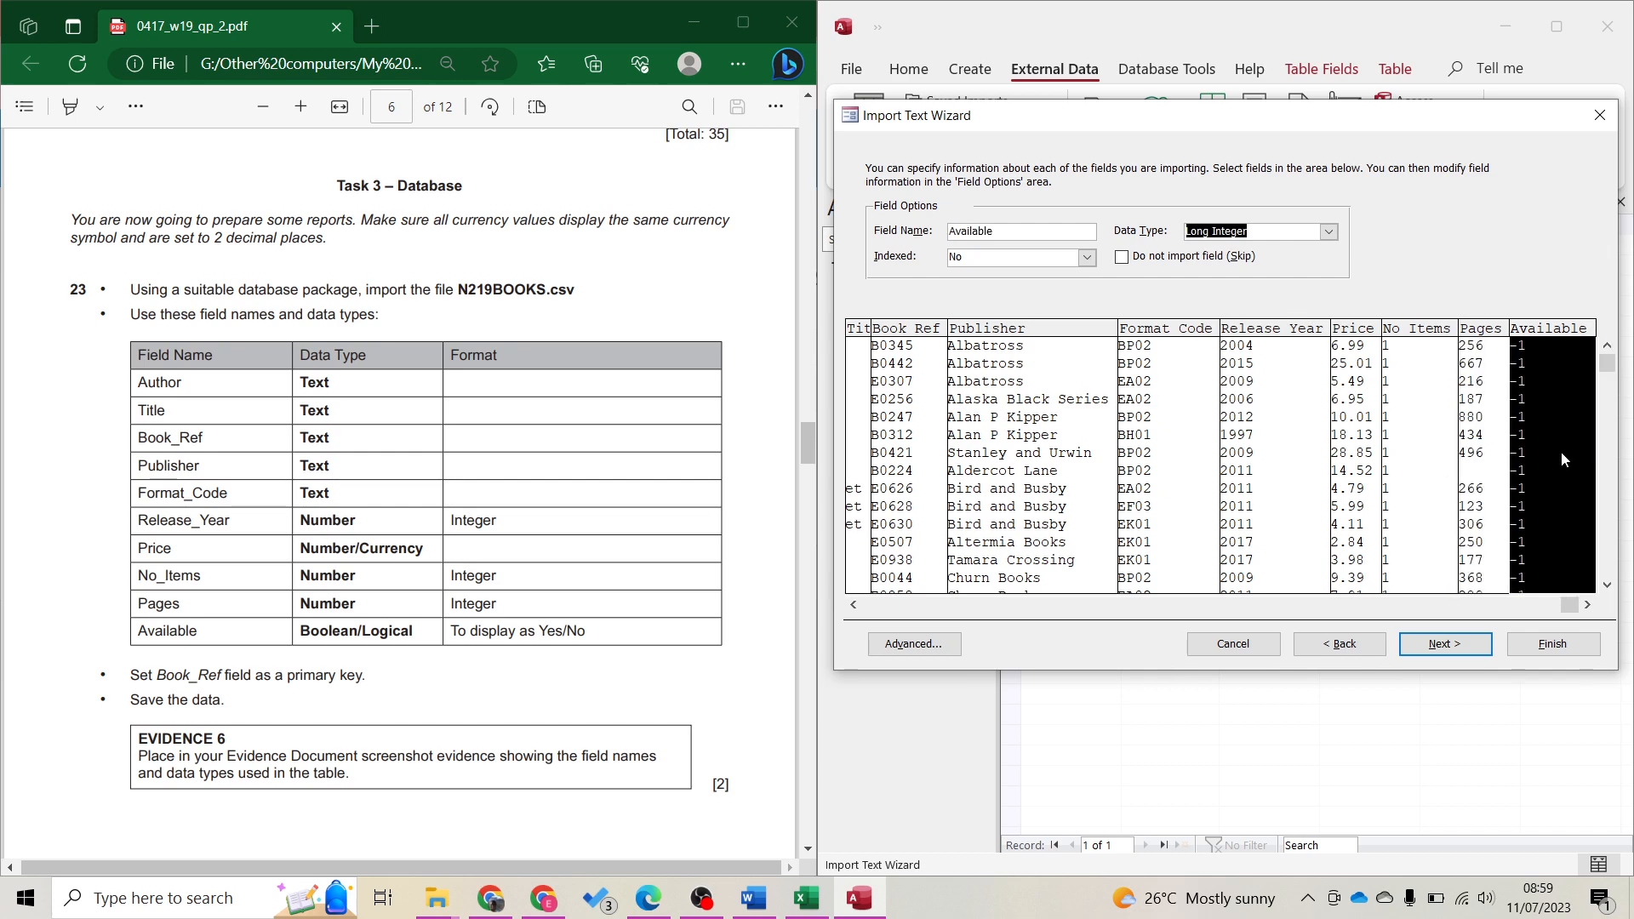
click(1329, 232)
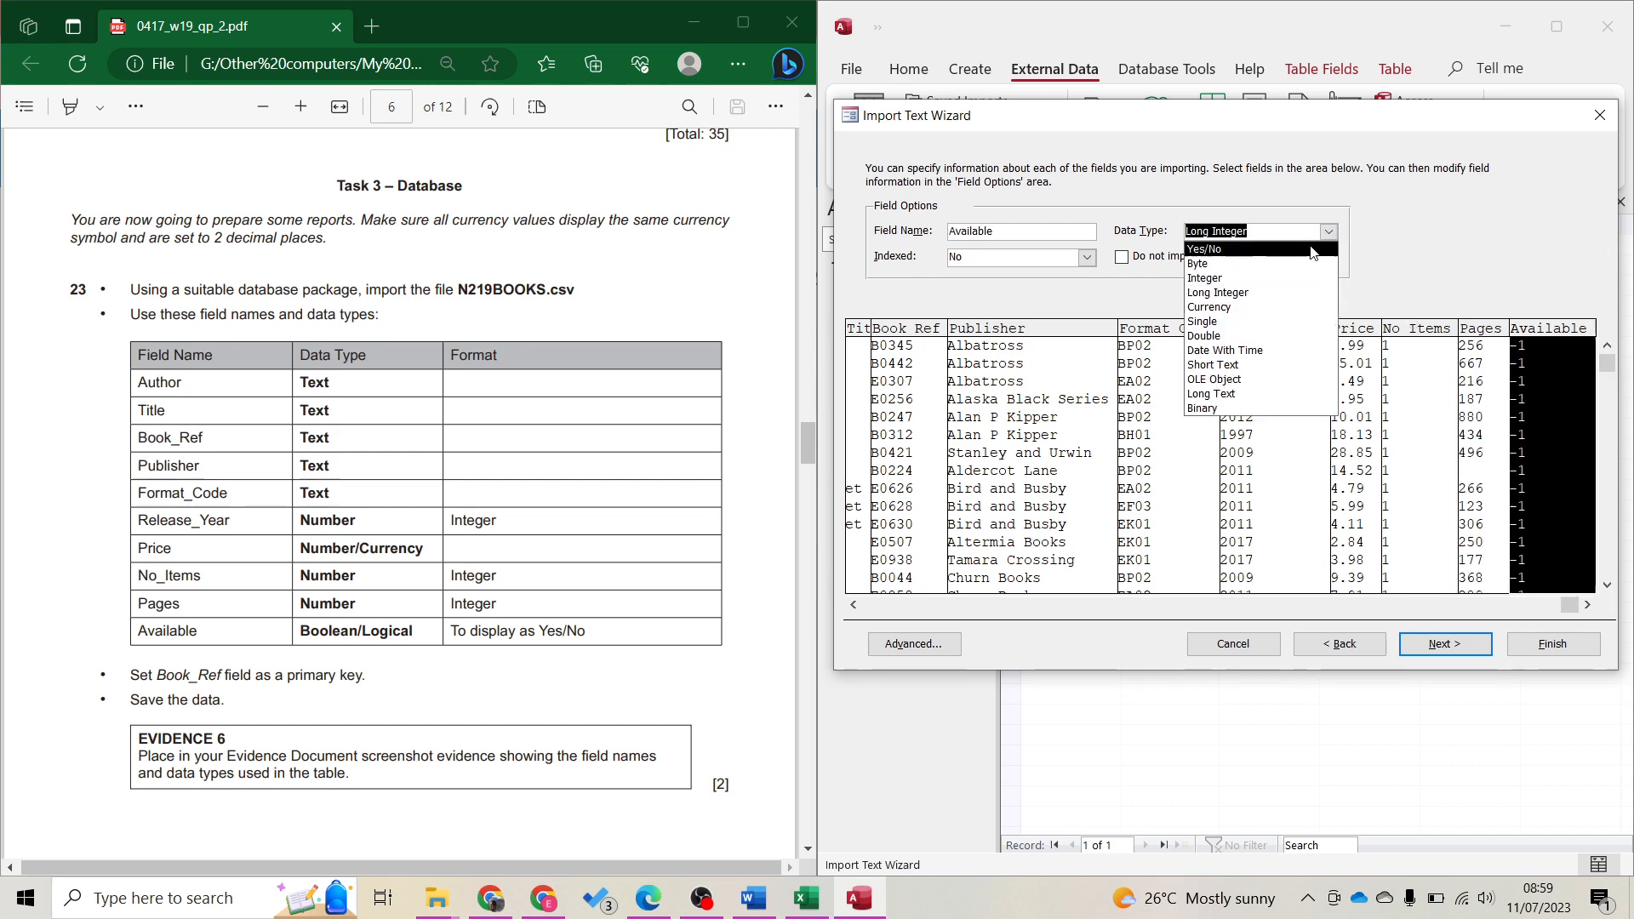
click(1311, 248)
click(1452, 643)
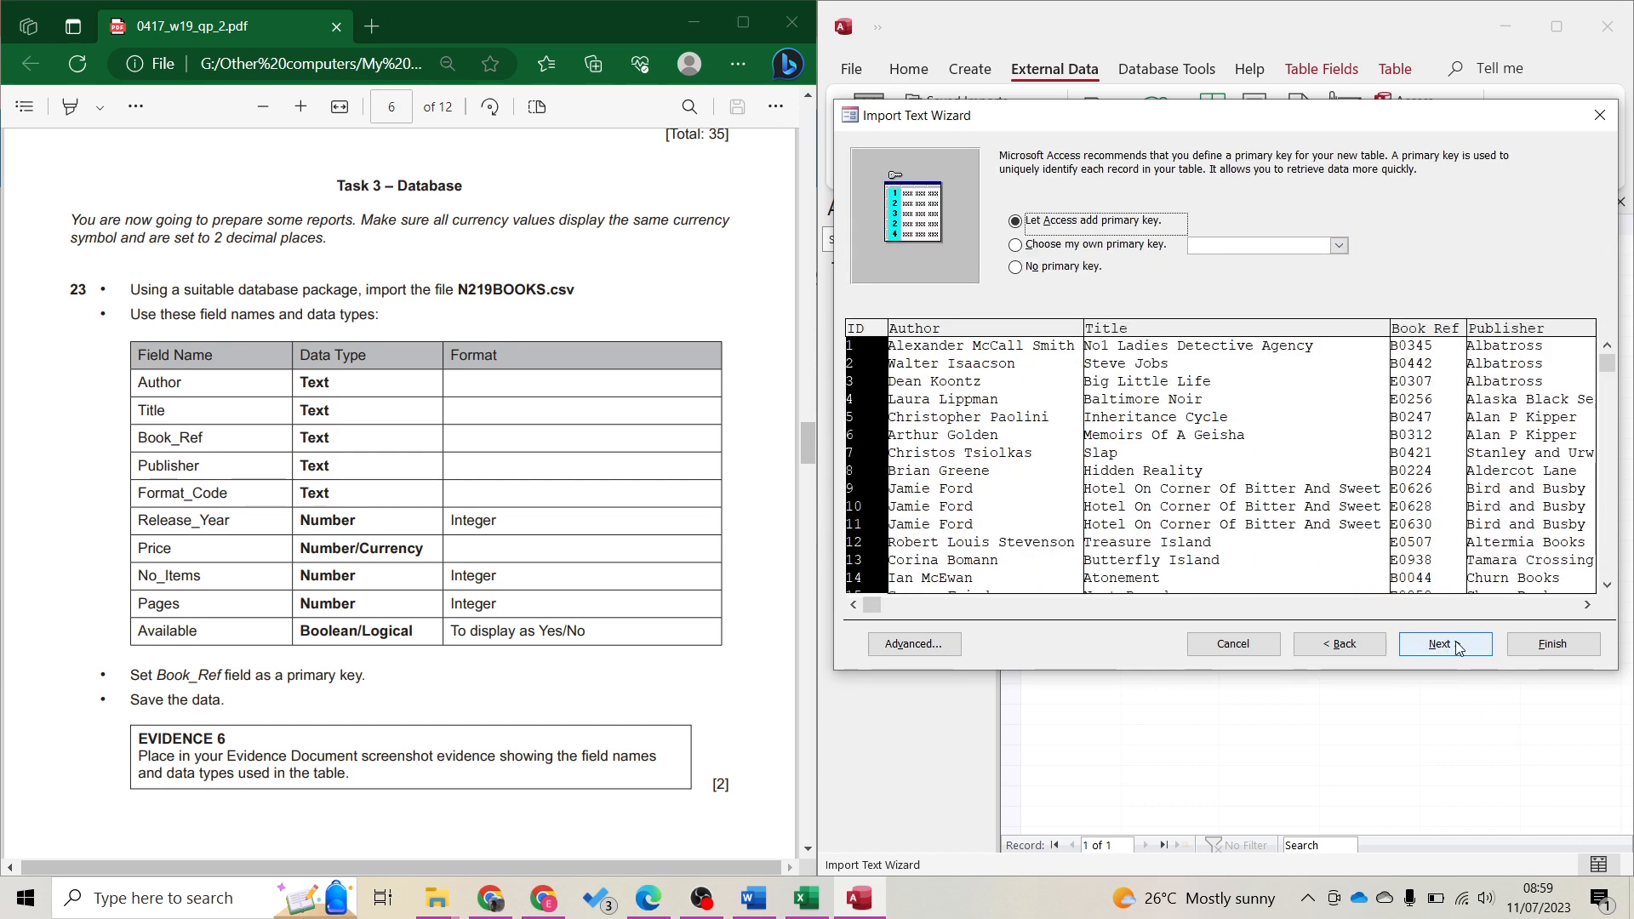
Leave the Advanced specification unchanged and choose Book_Ref as the primary key
click(924, 638)
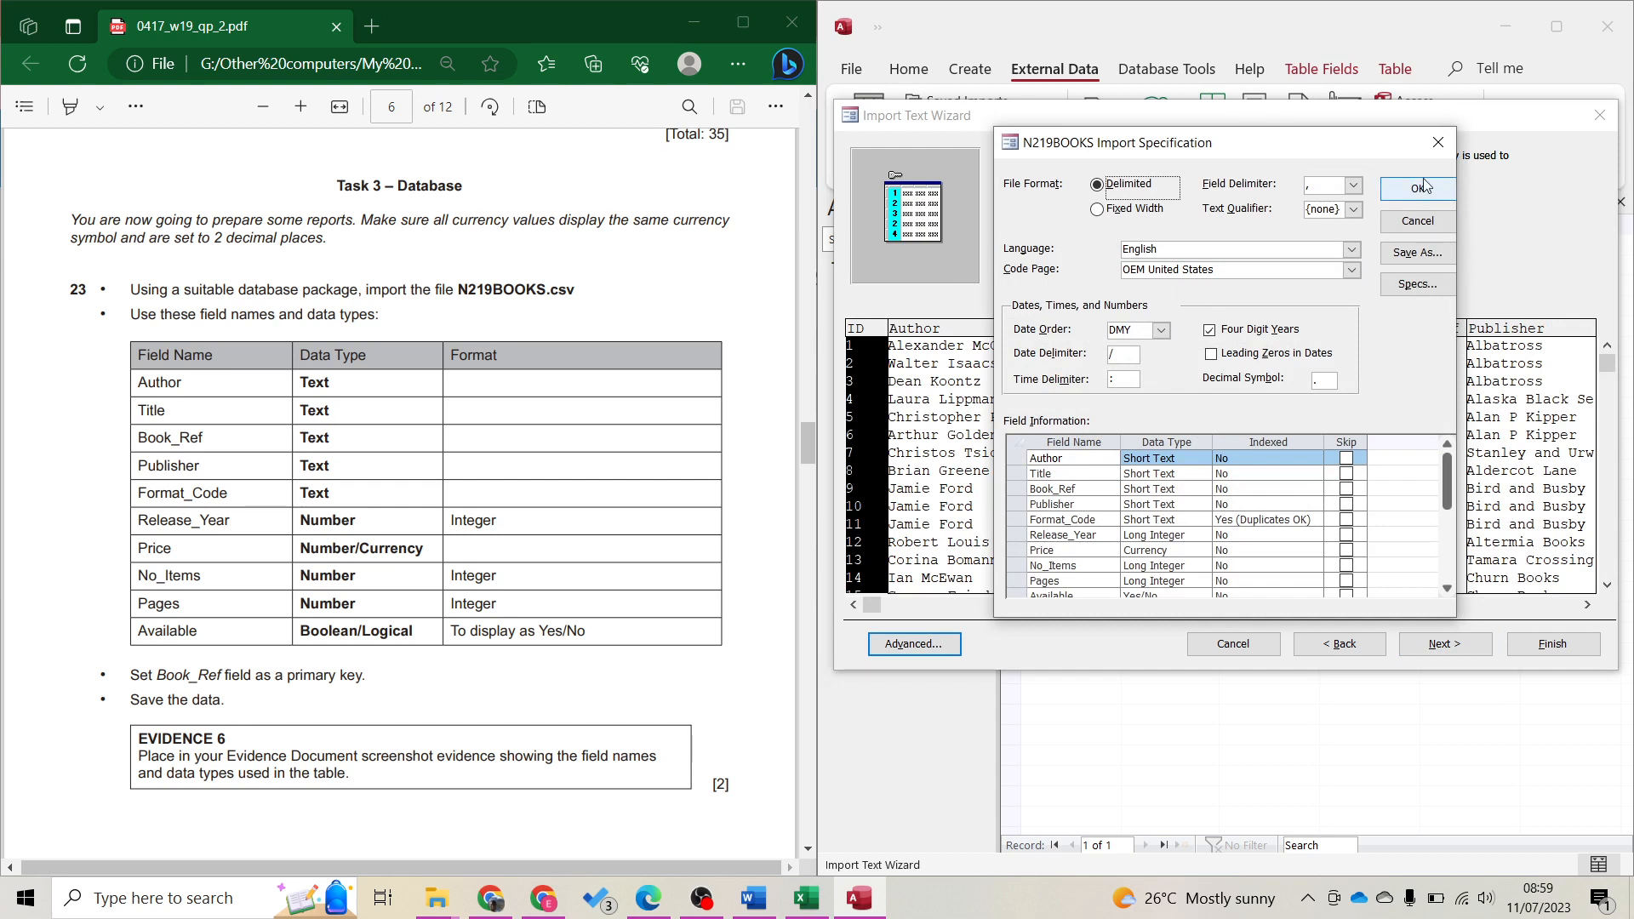
click(1396, 220)
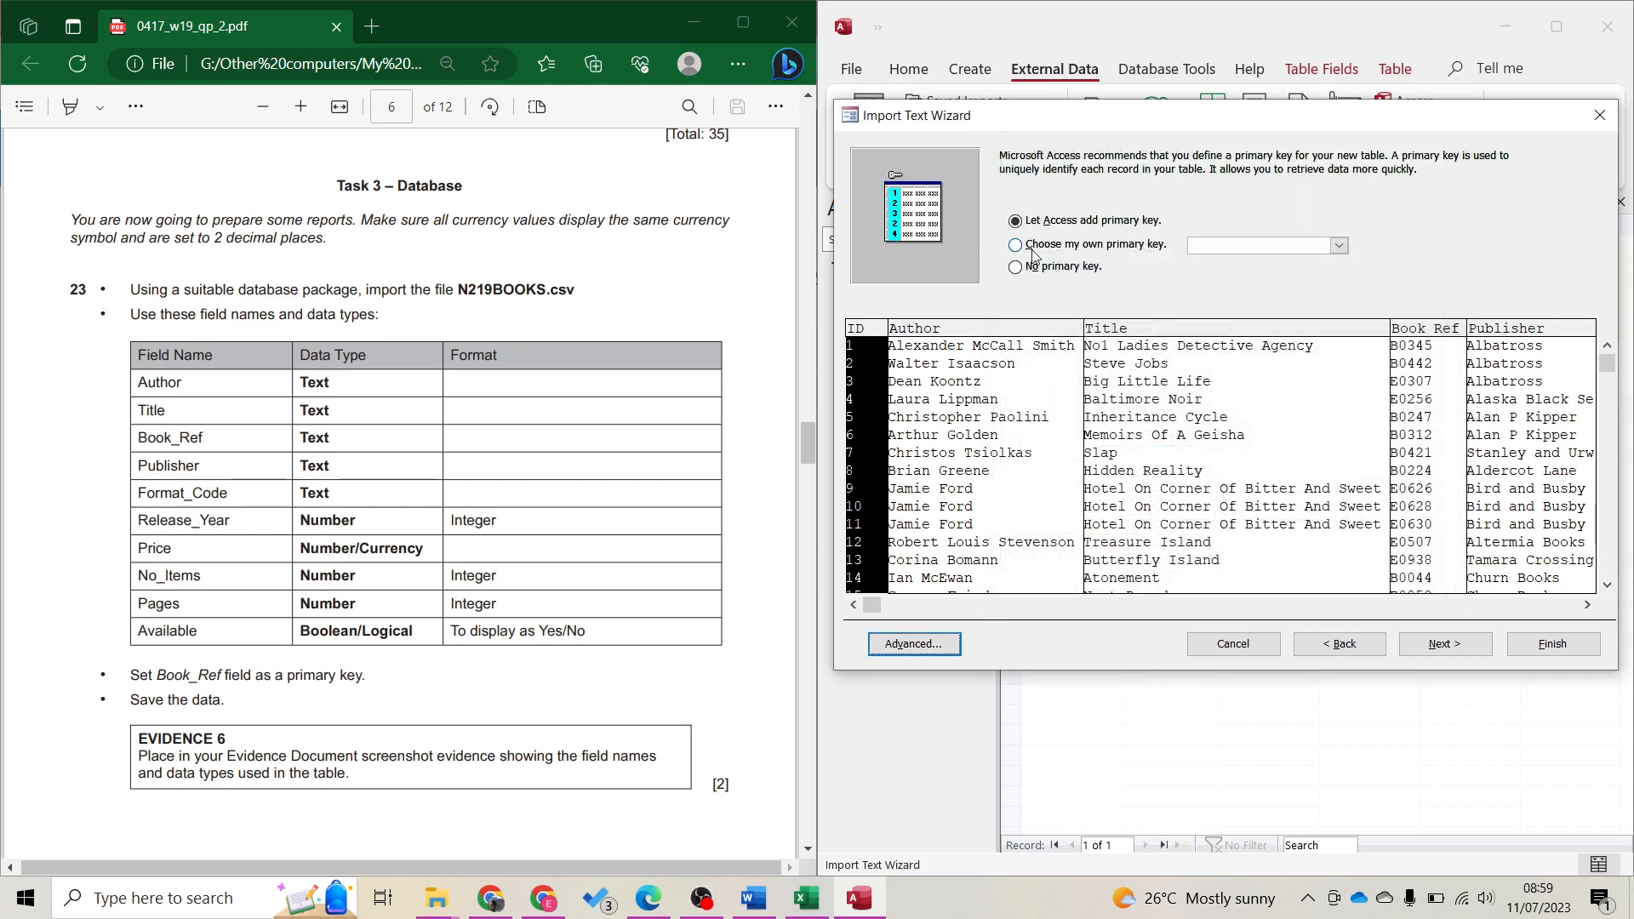
click(1032, 252)
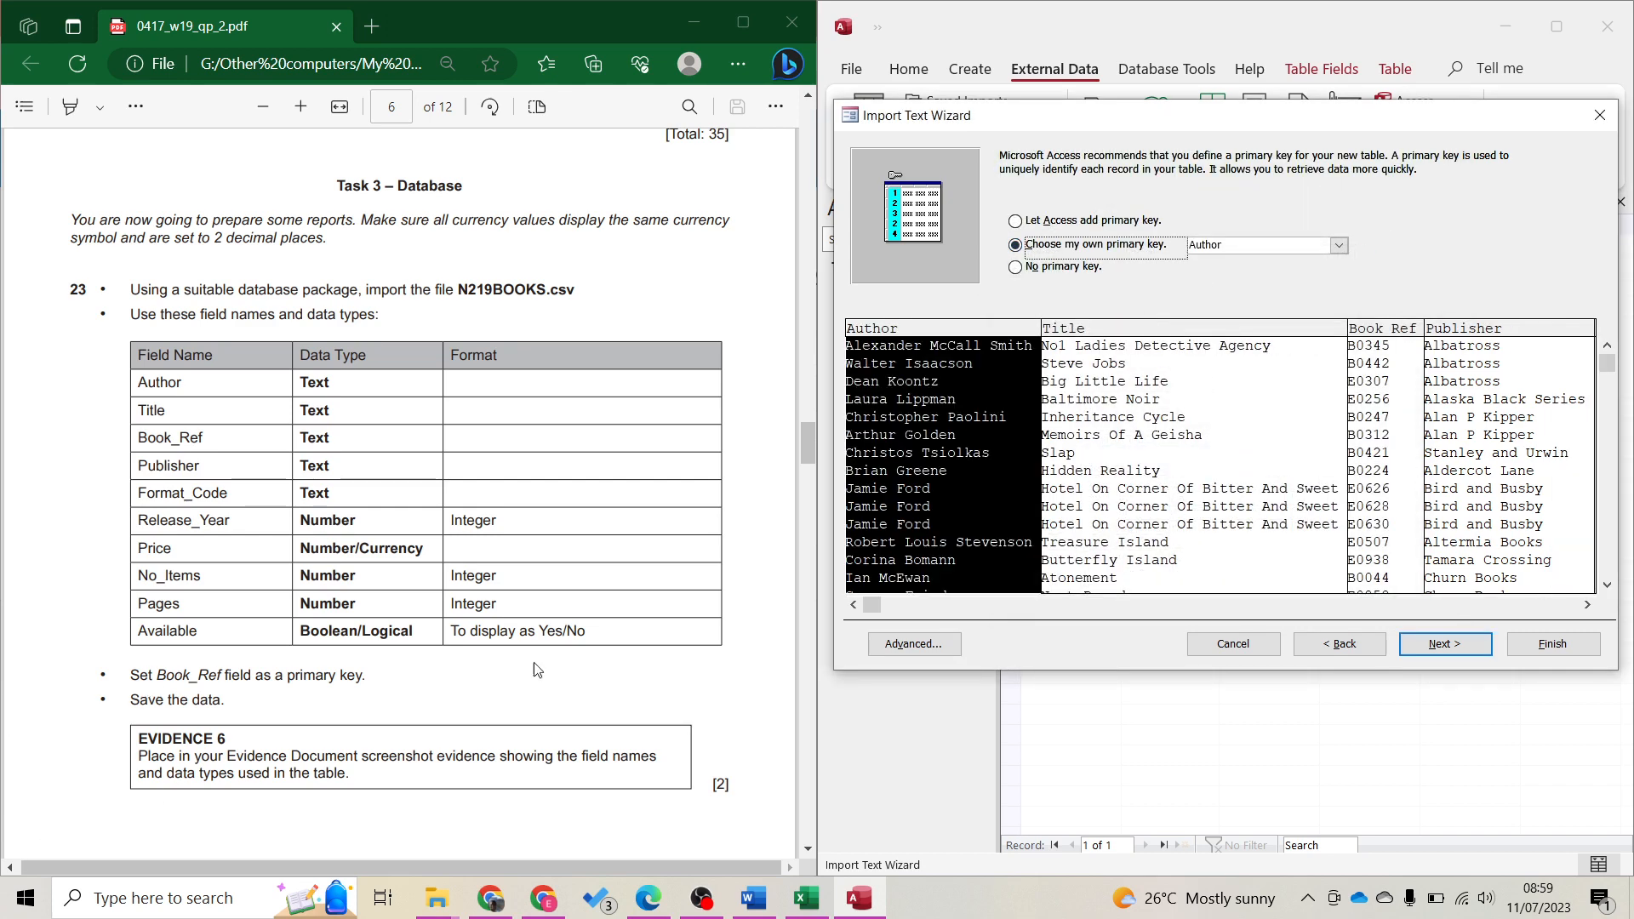
click(1384, 468)
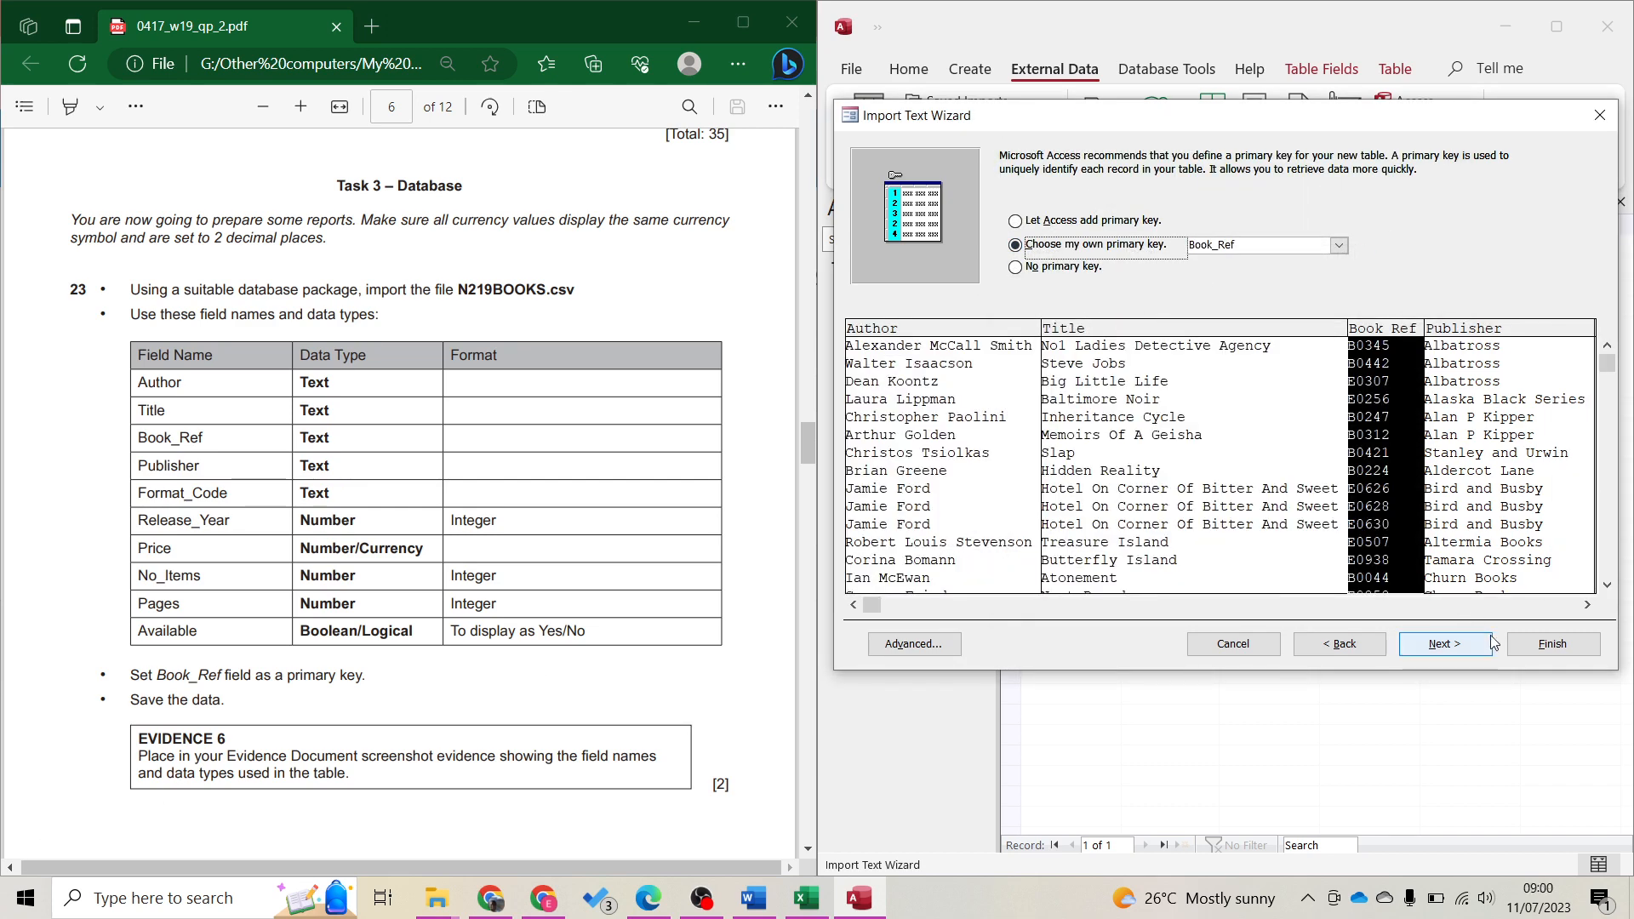
click(1457, 647)
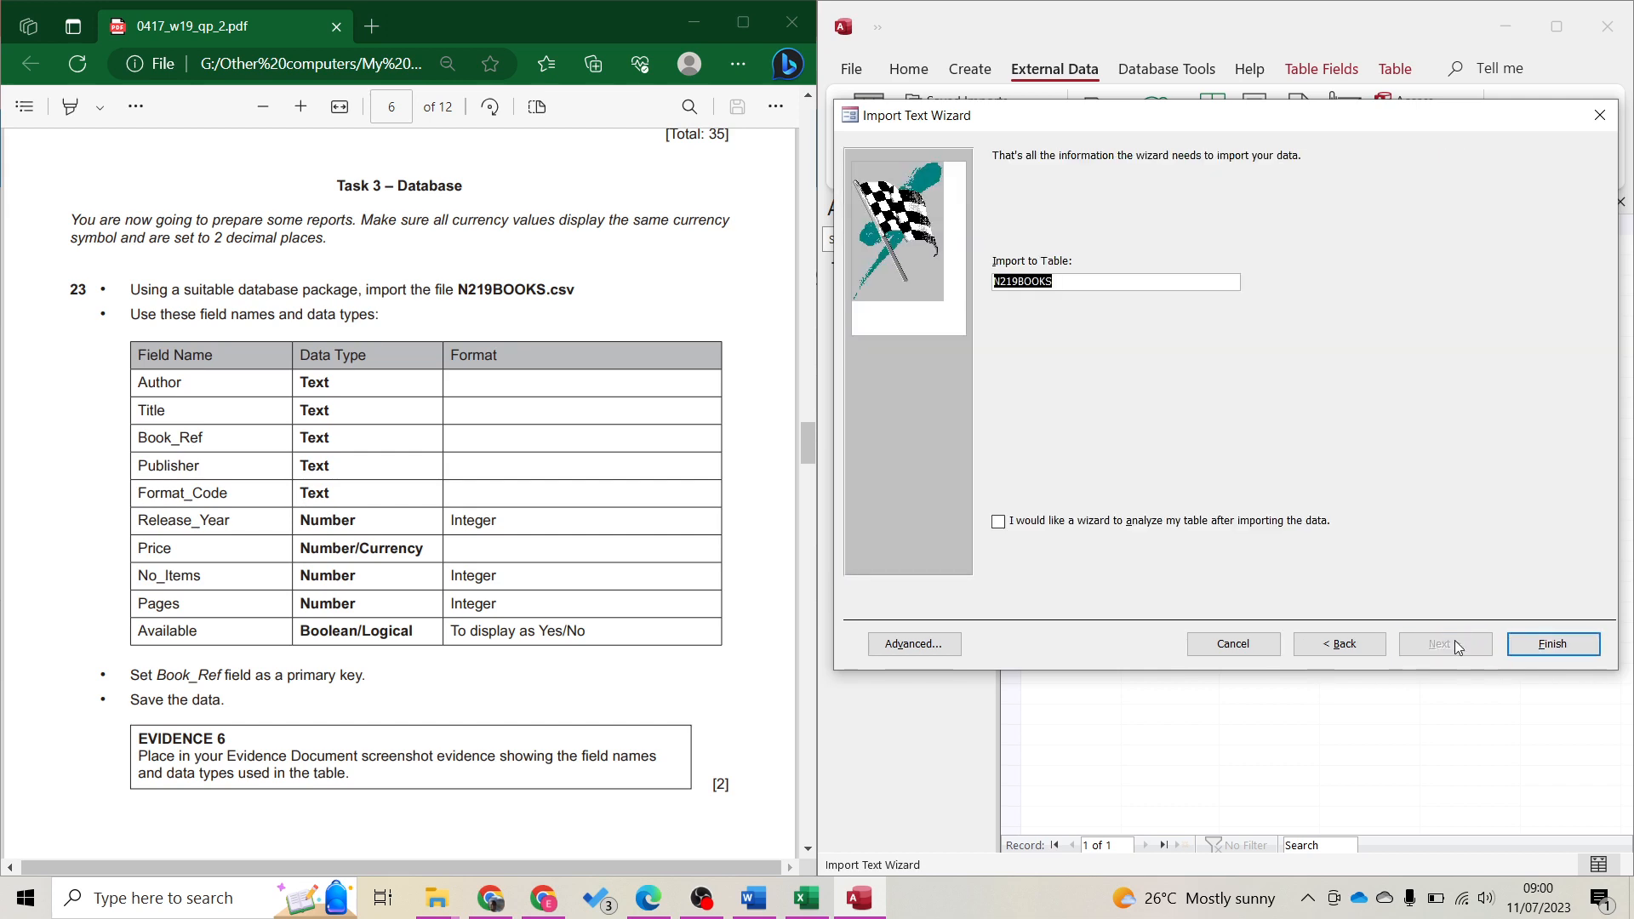
Finish the import without saving import steps, close Table1 and open N219BOOKS
click(1529, 651)
click(407, 666)
scroll(407, 666, down, 5)
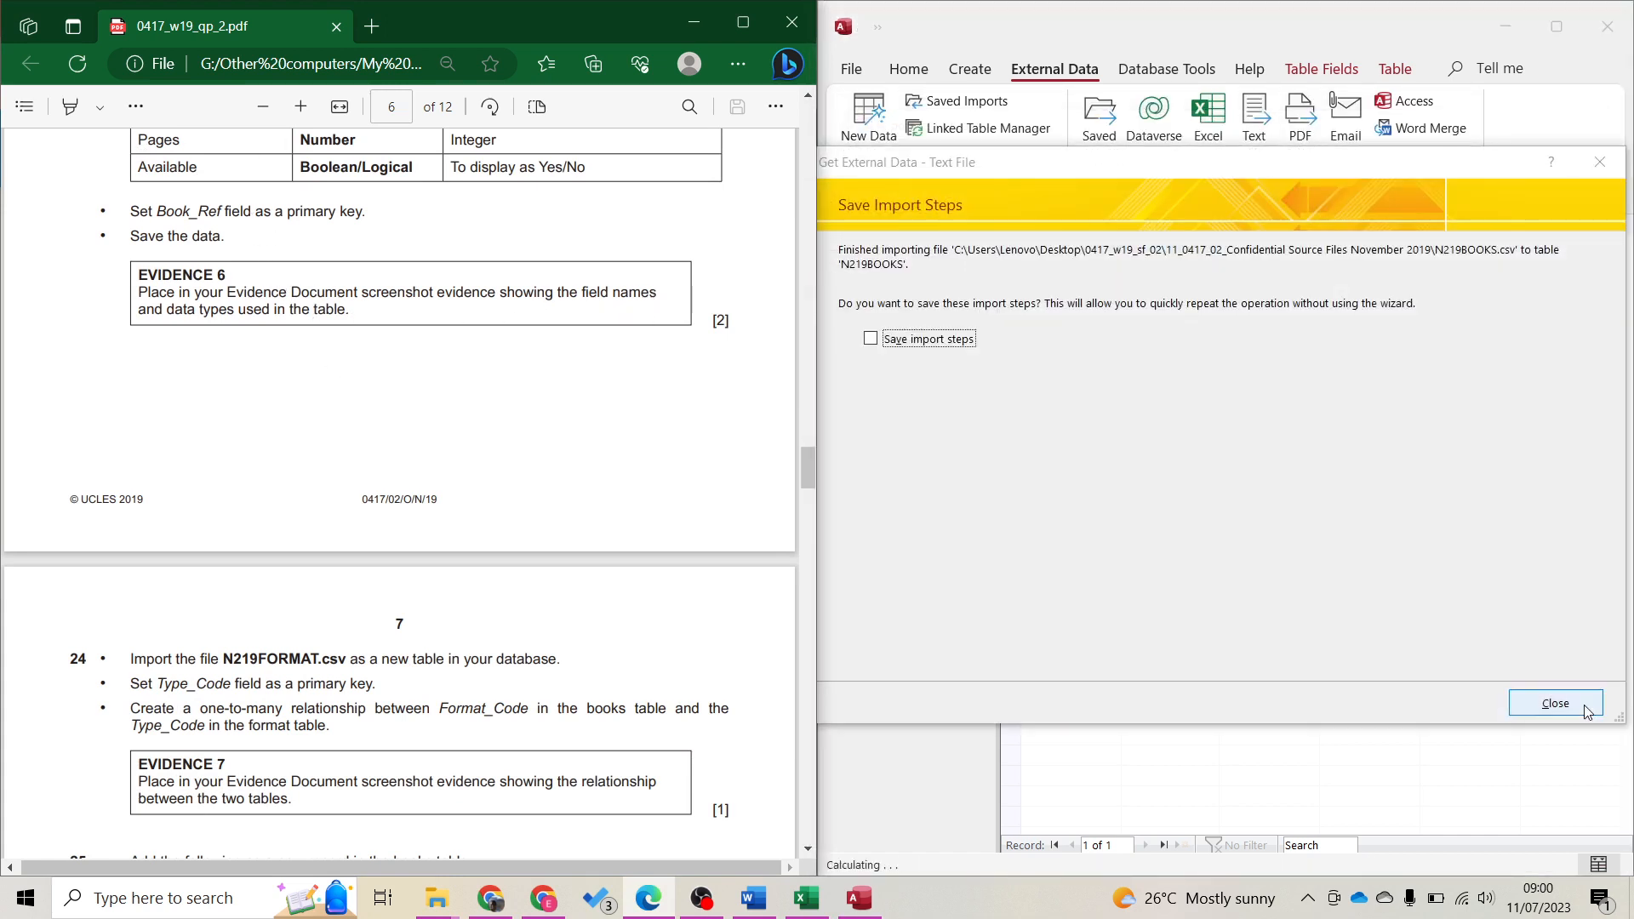
click(1559, 704)
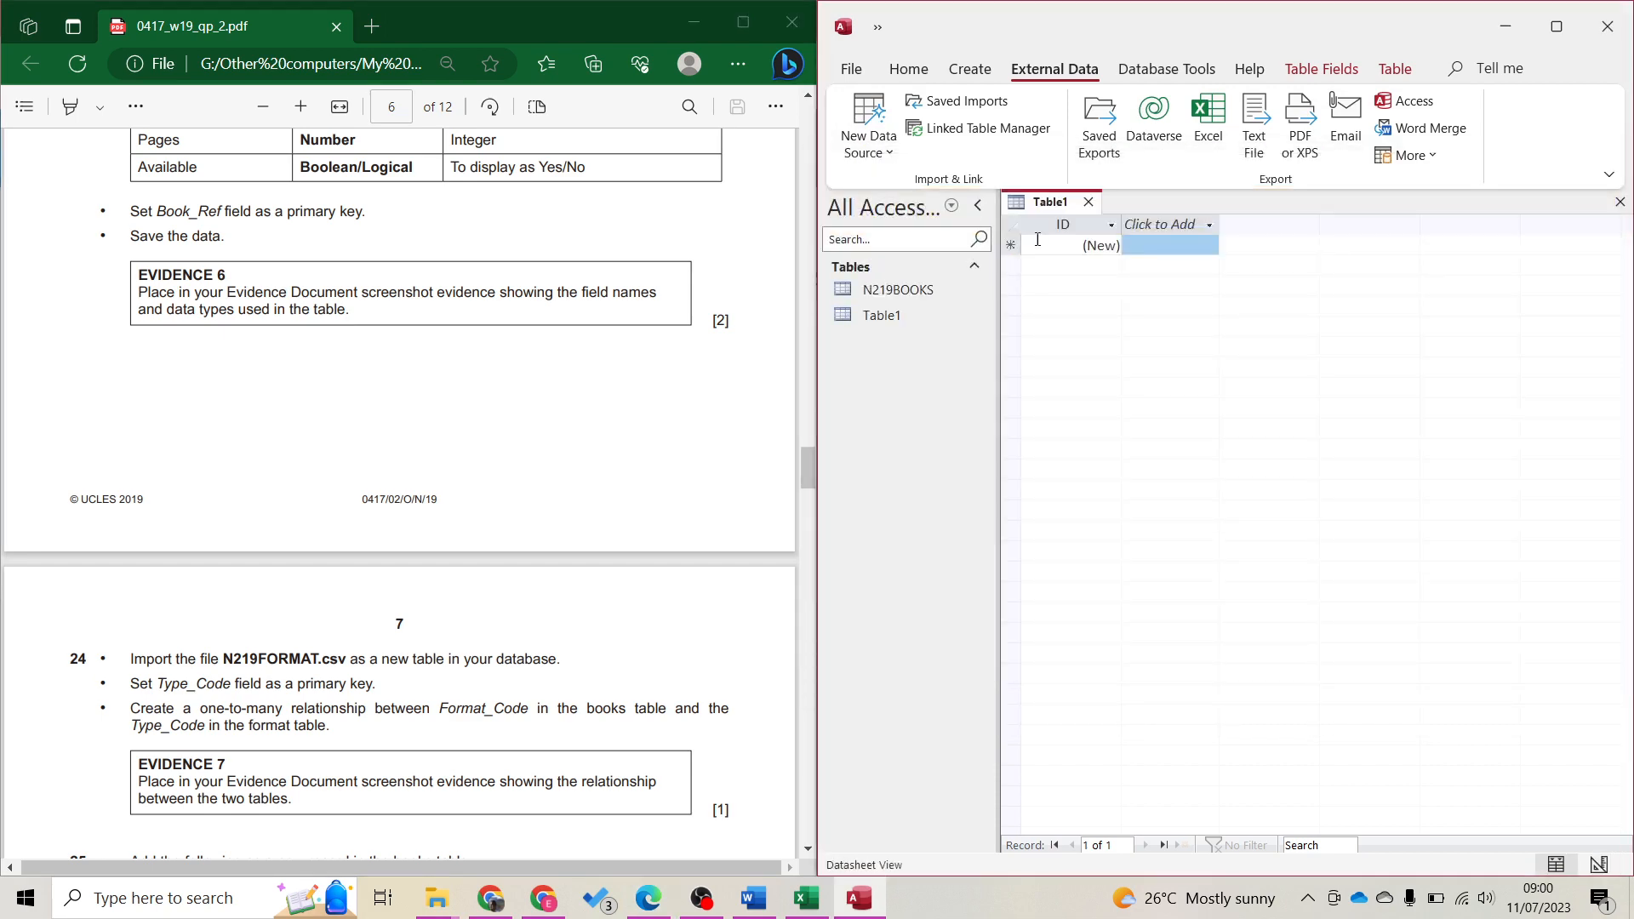
click(1088, 204)
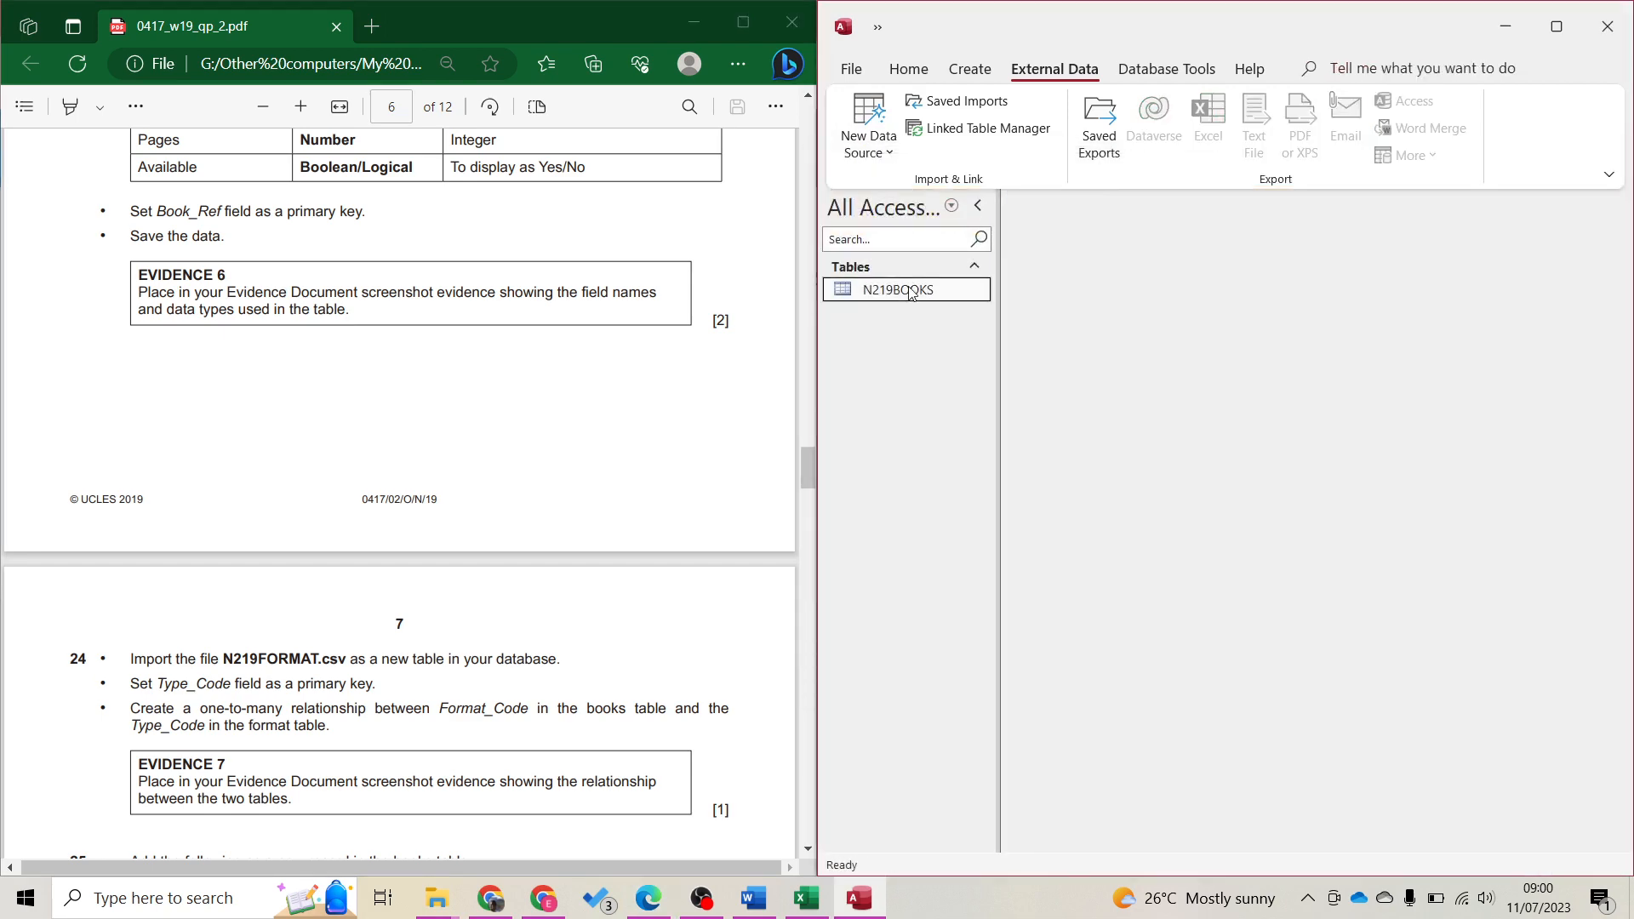
double_click(898, 289)
click(908, 68)
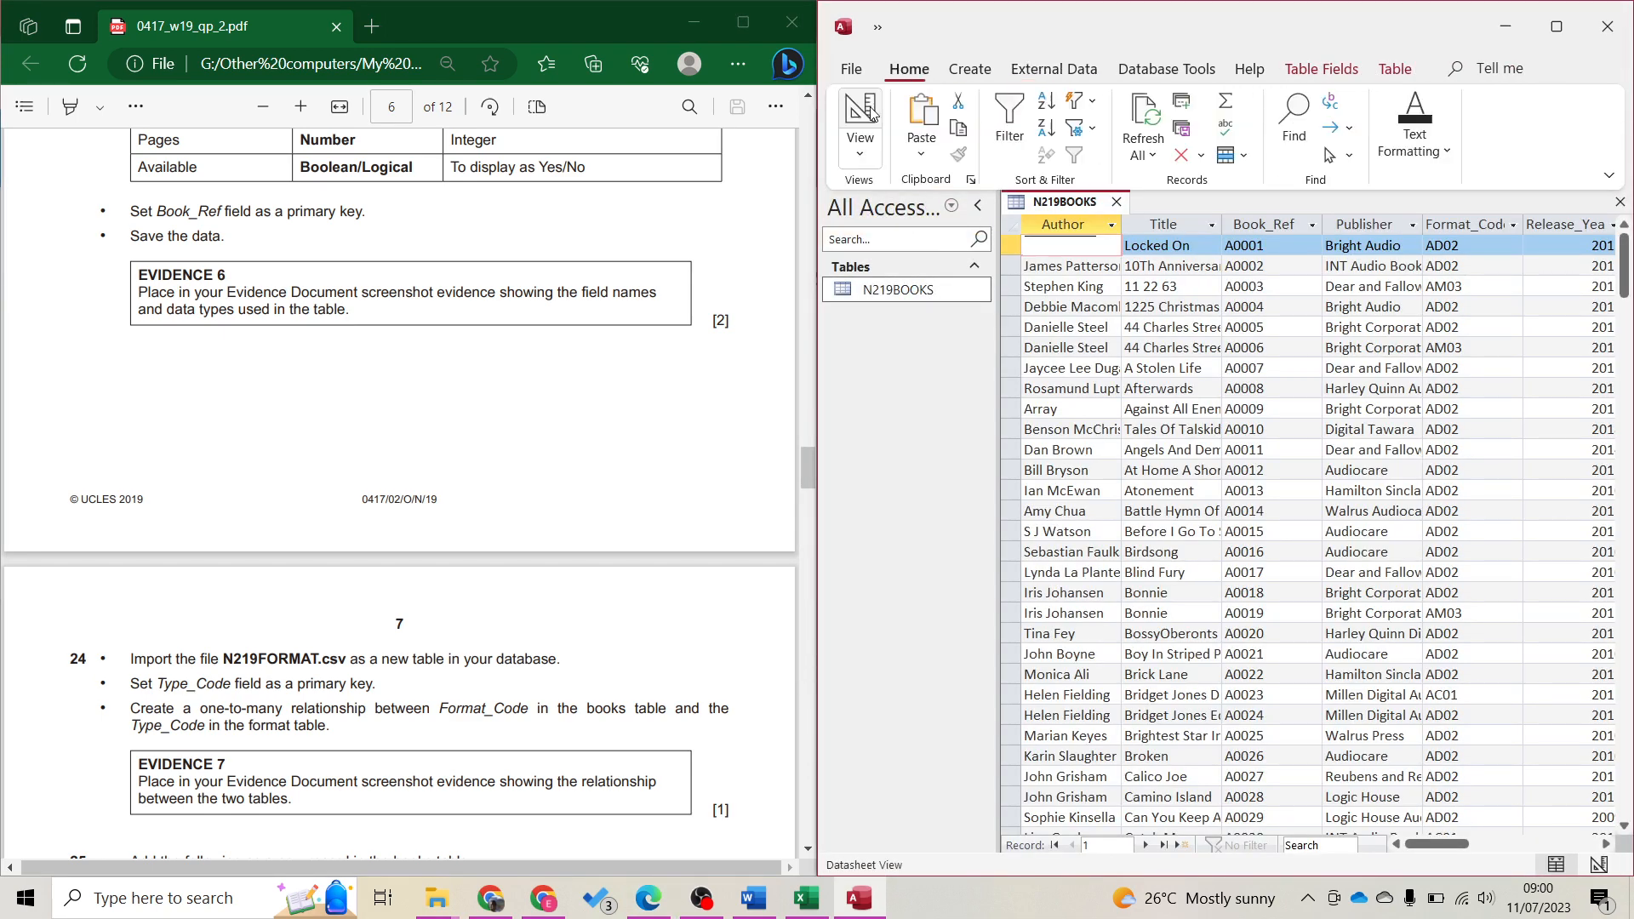
click(857, 115)
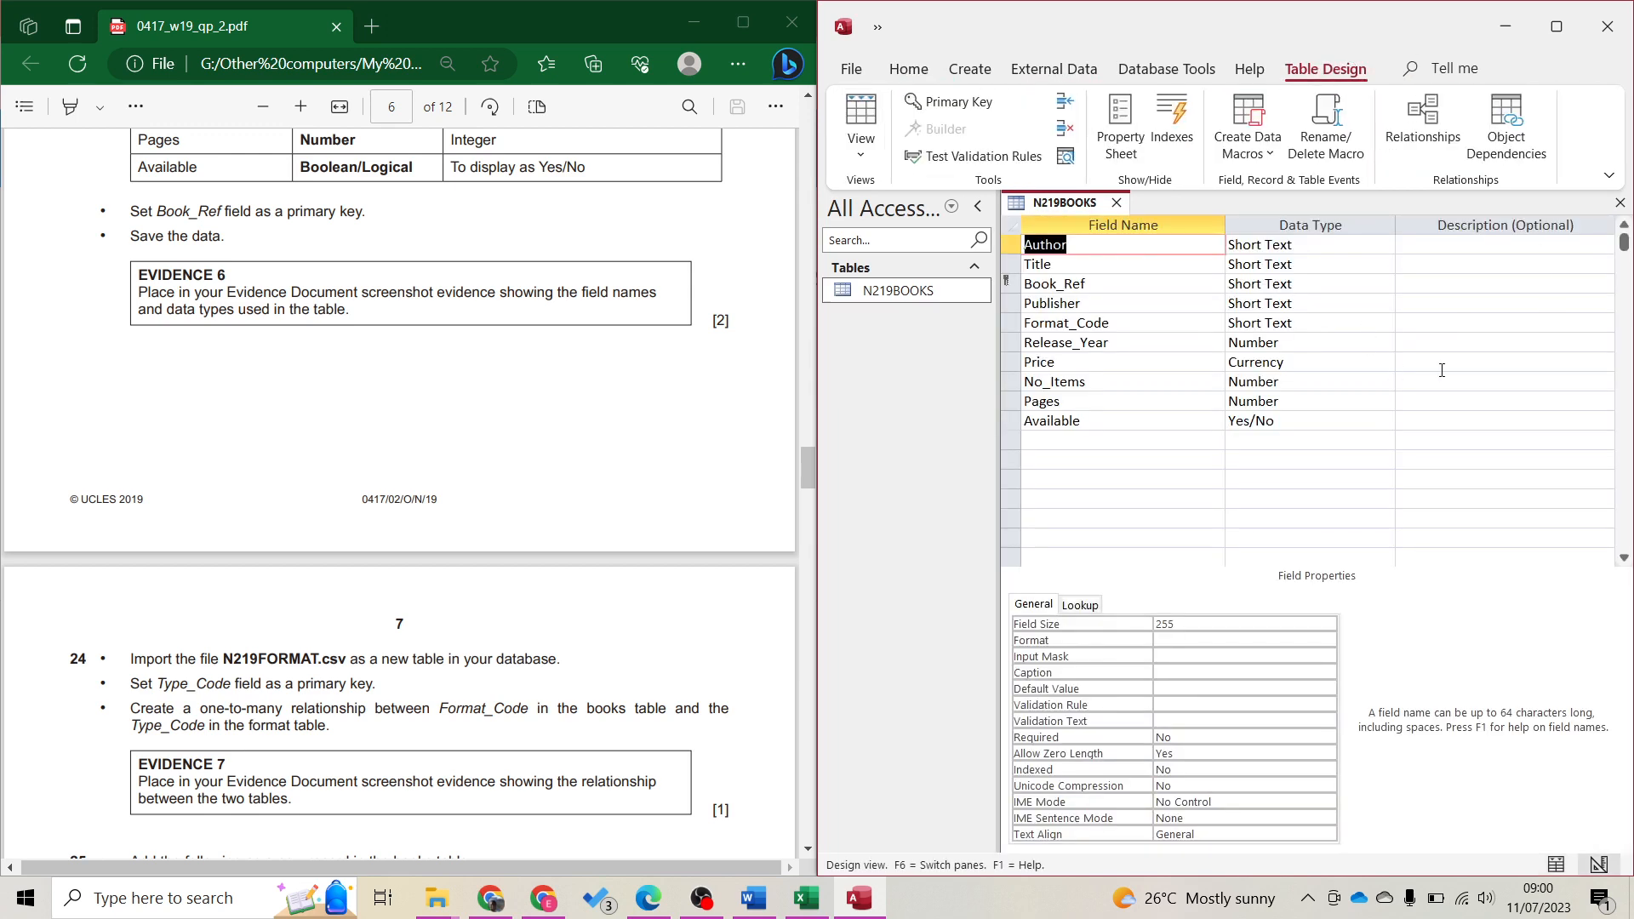
scroll(585, 379, up, 7)
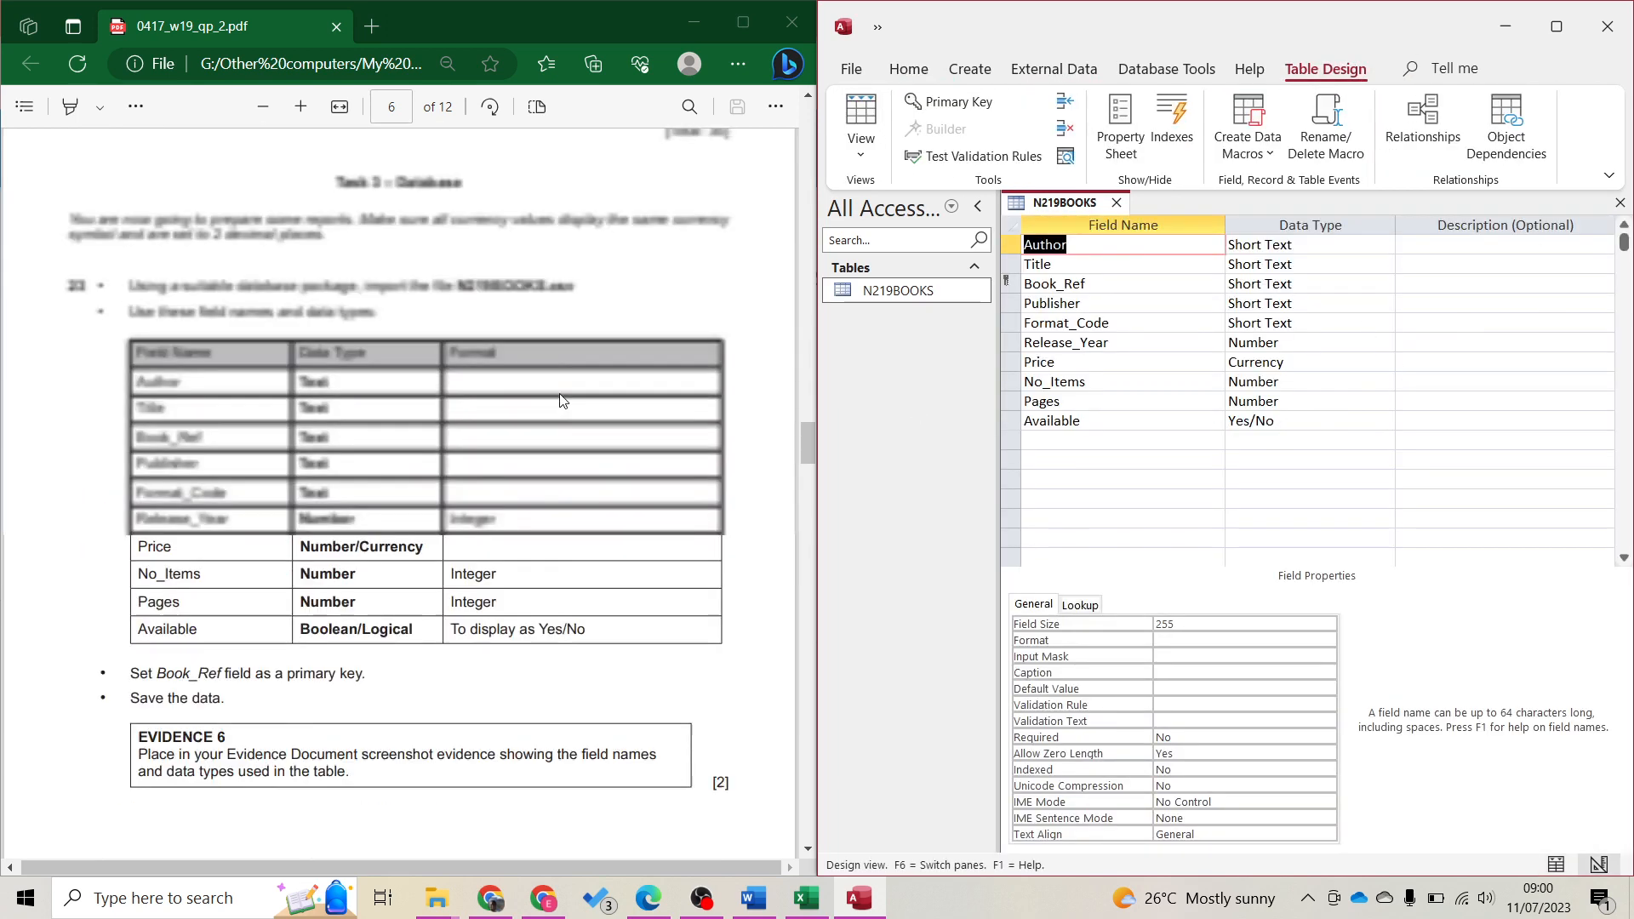
scroll(575, 447, down, 3)
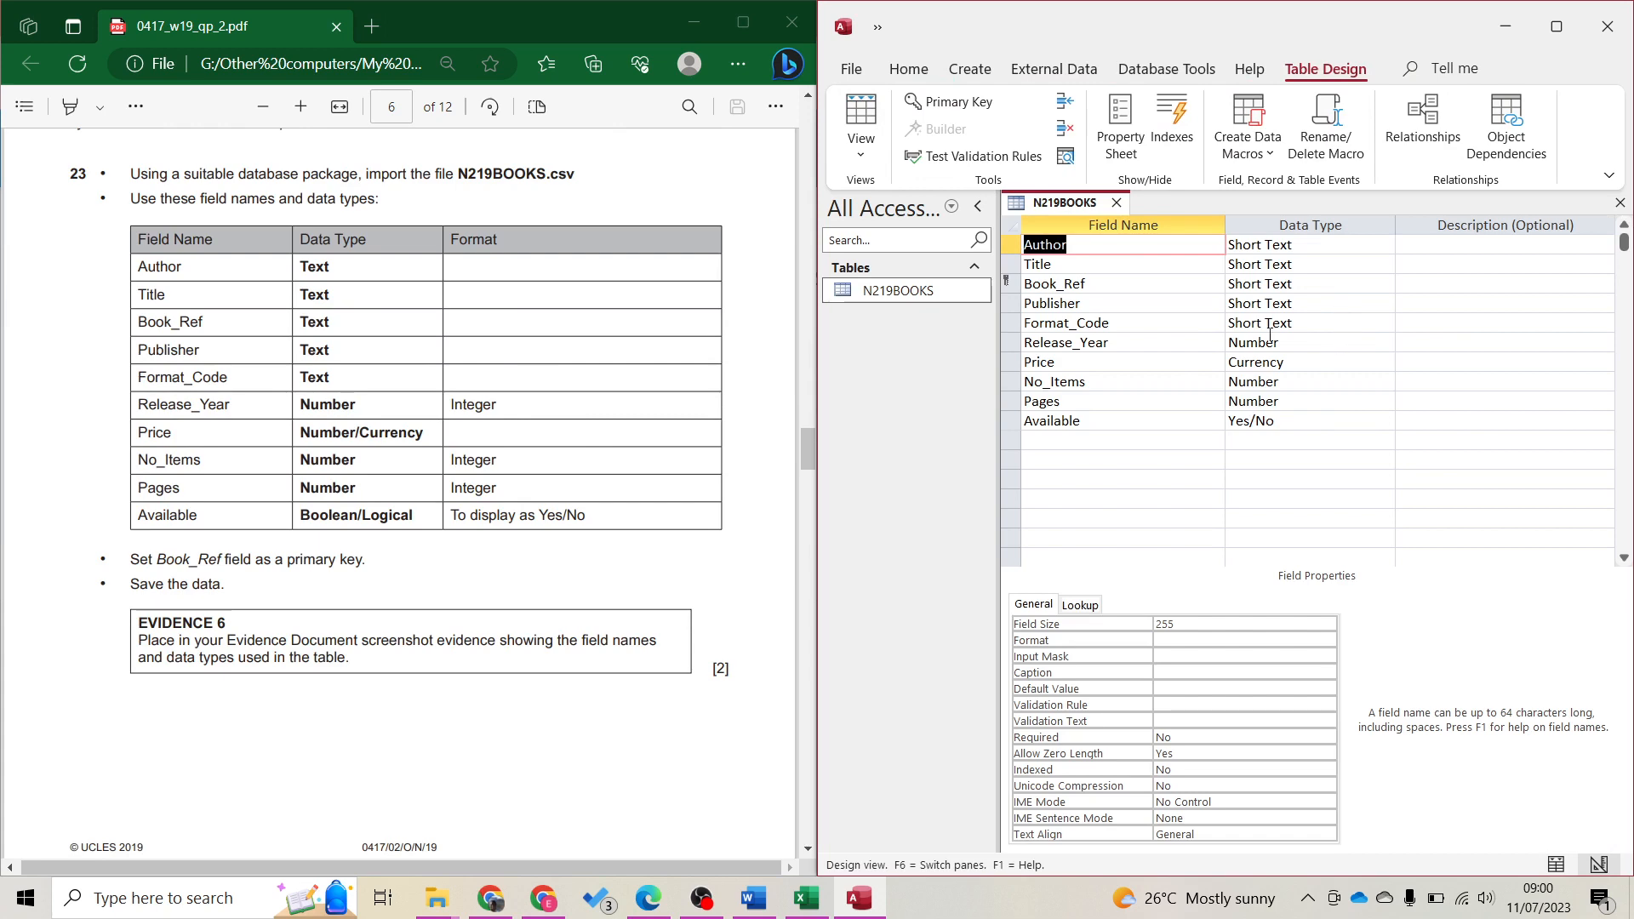
click(862, 131)
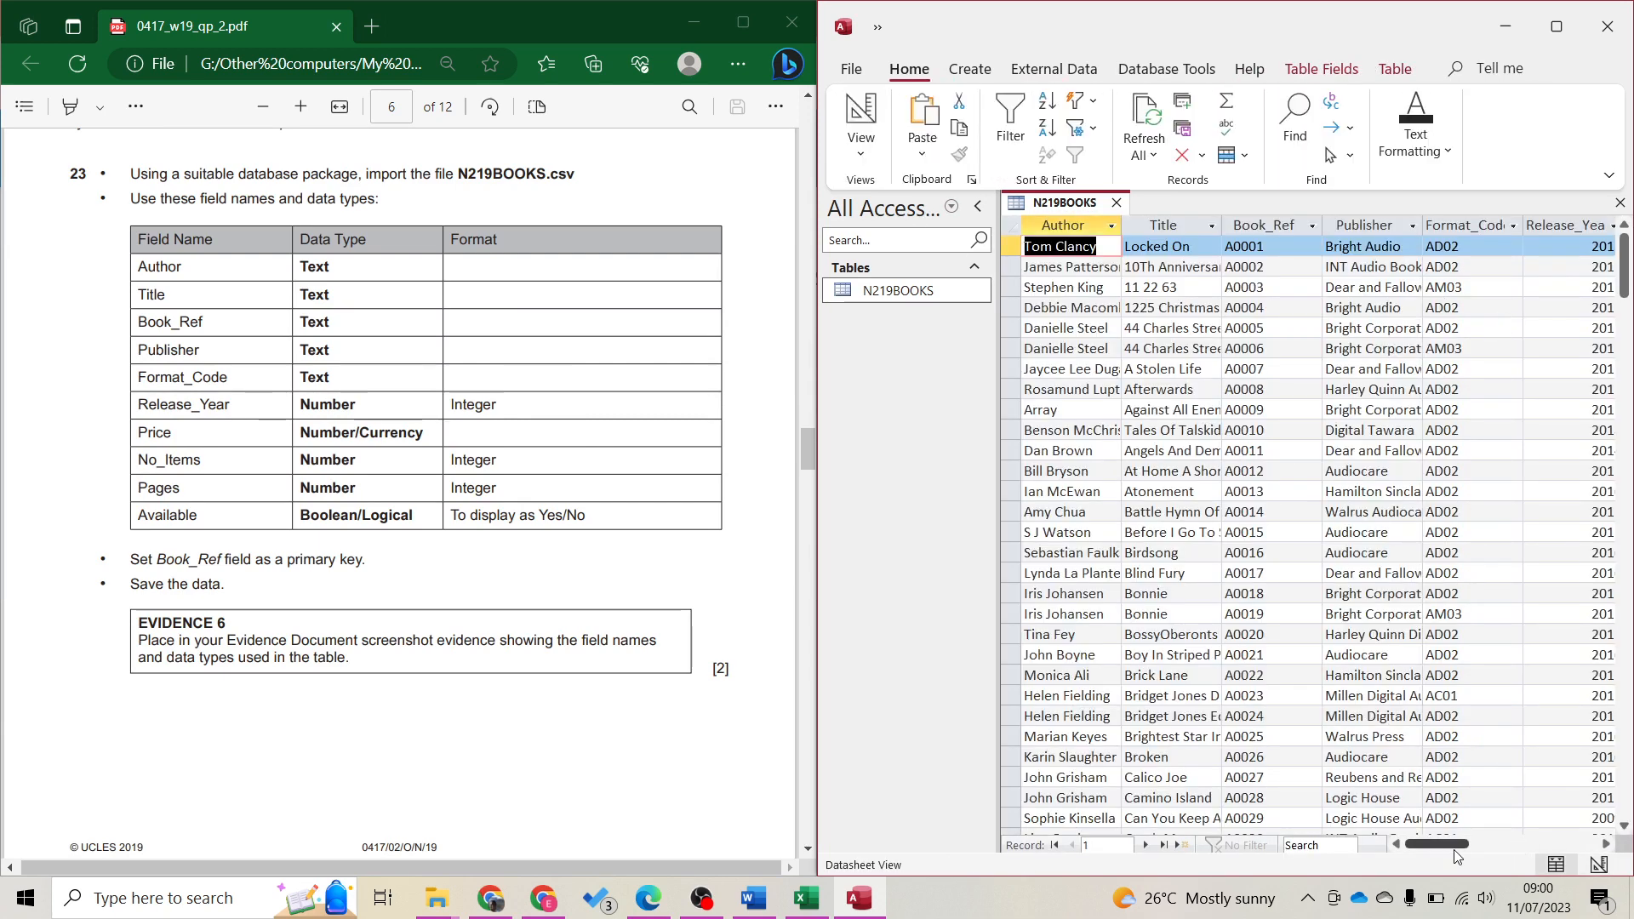
drag(1450, 844, 1512, 843)
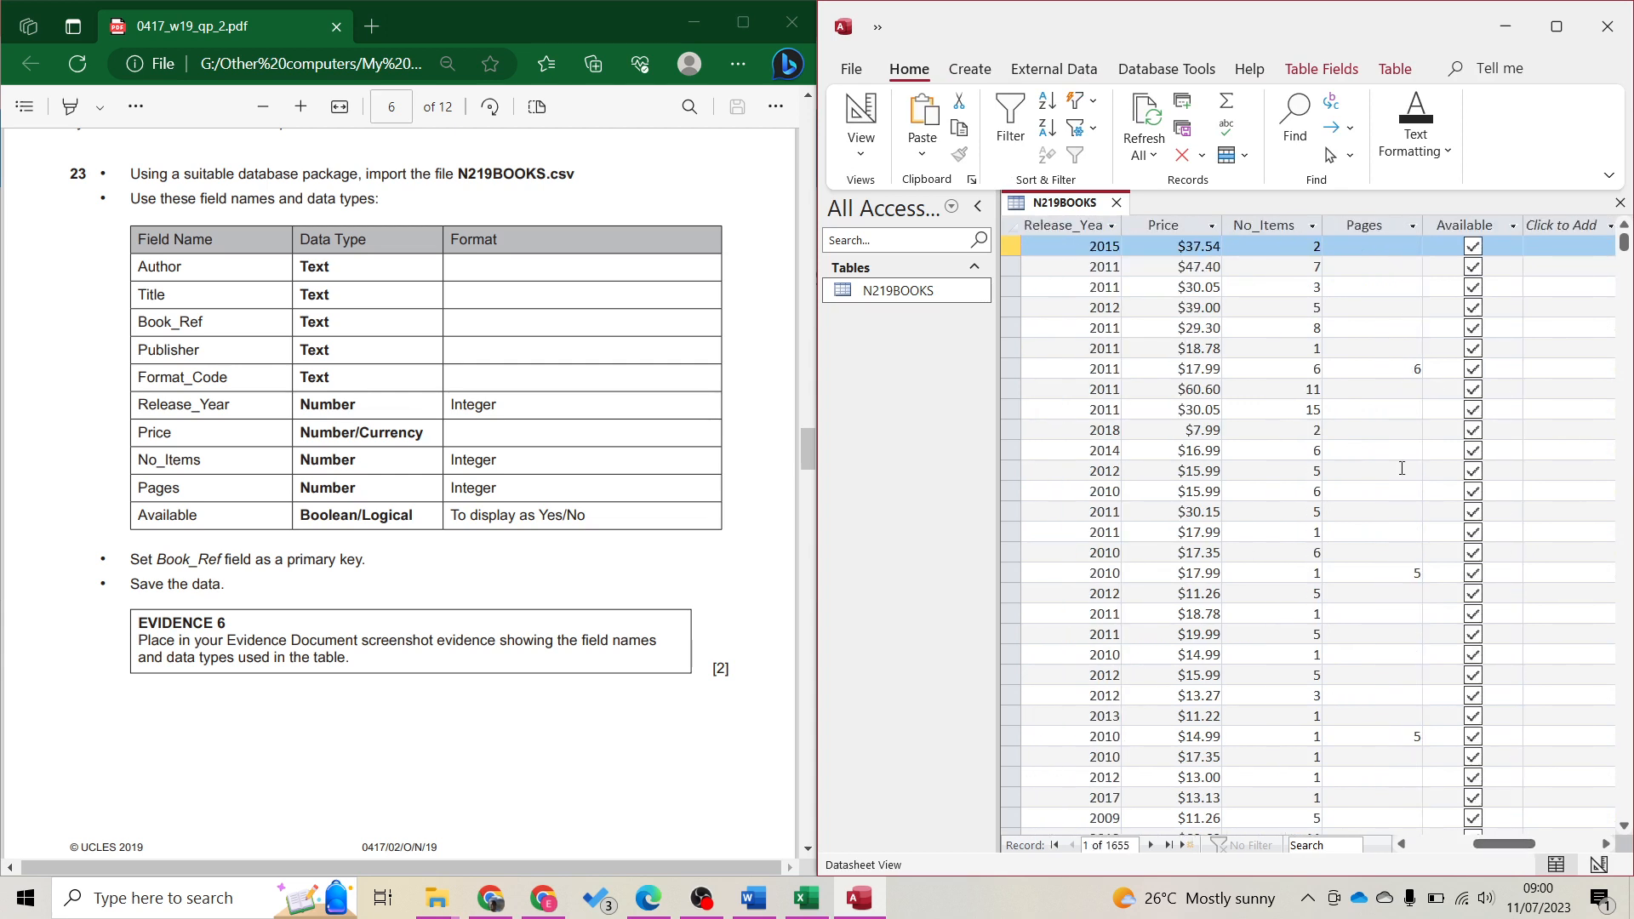
Set Available's Lookup Display Control to Text Box and confirm the datasheet shows Yes
click(861, 128)
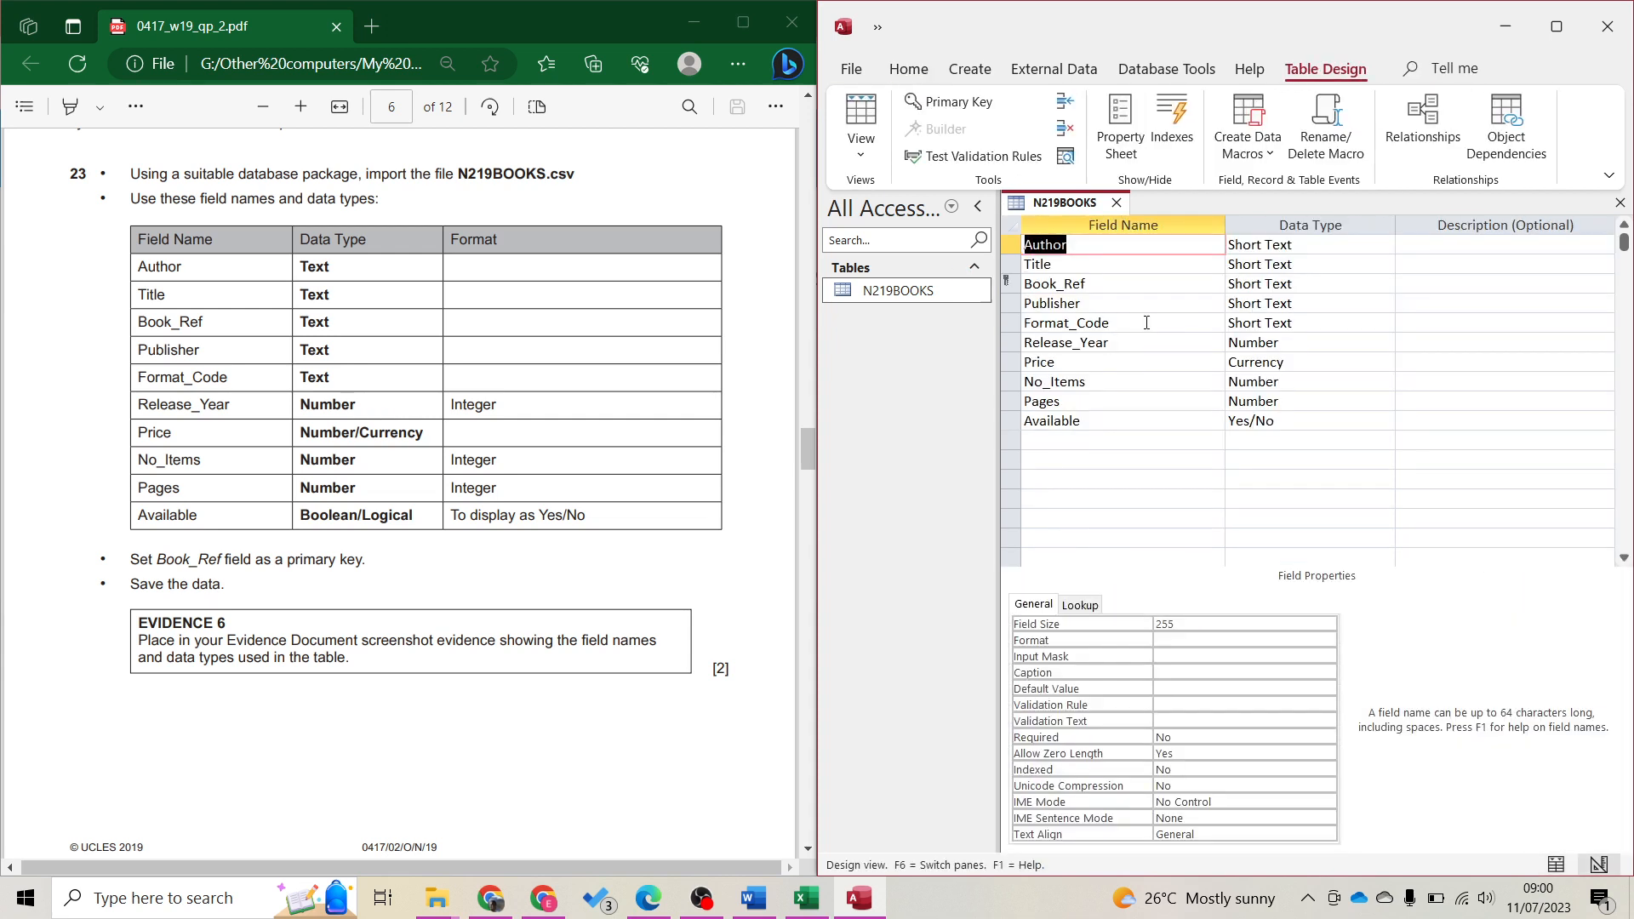
click(1112, 417)
click(1064, 607)
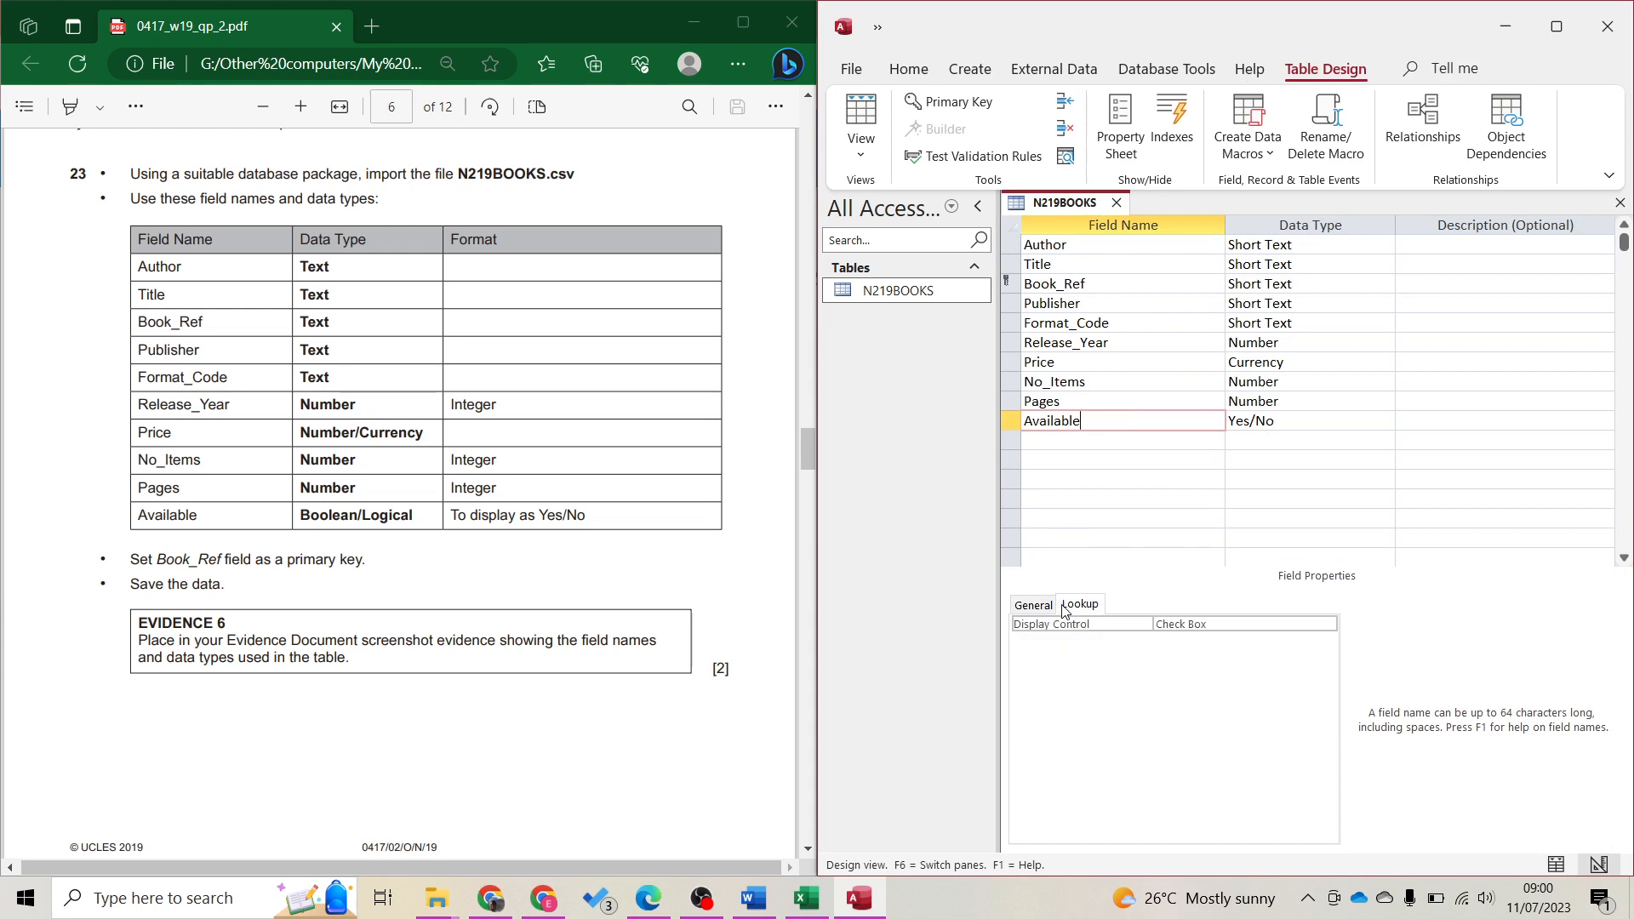
click(1236, 621)
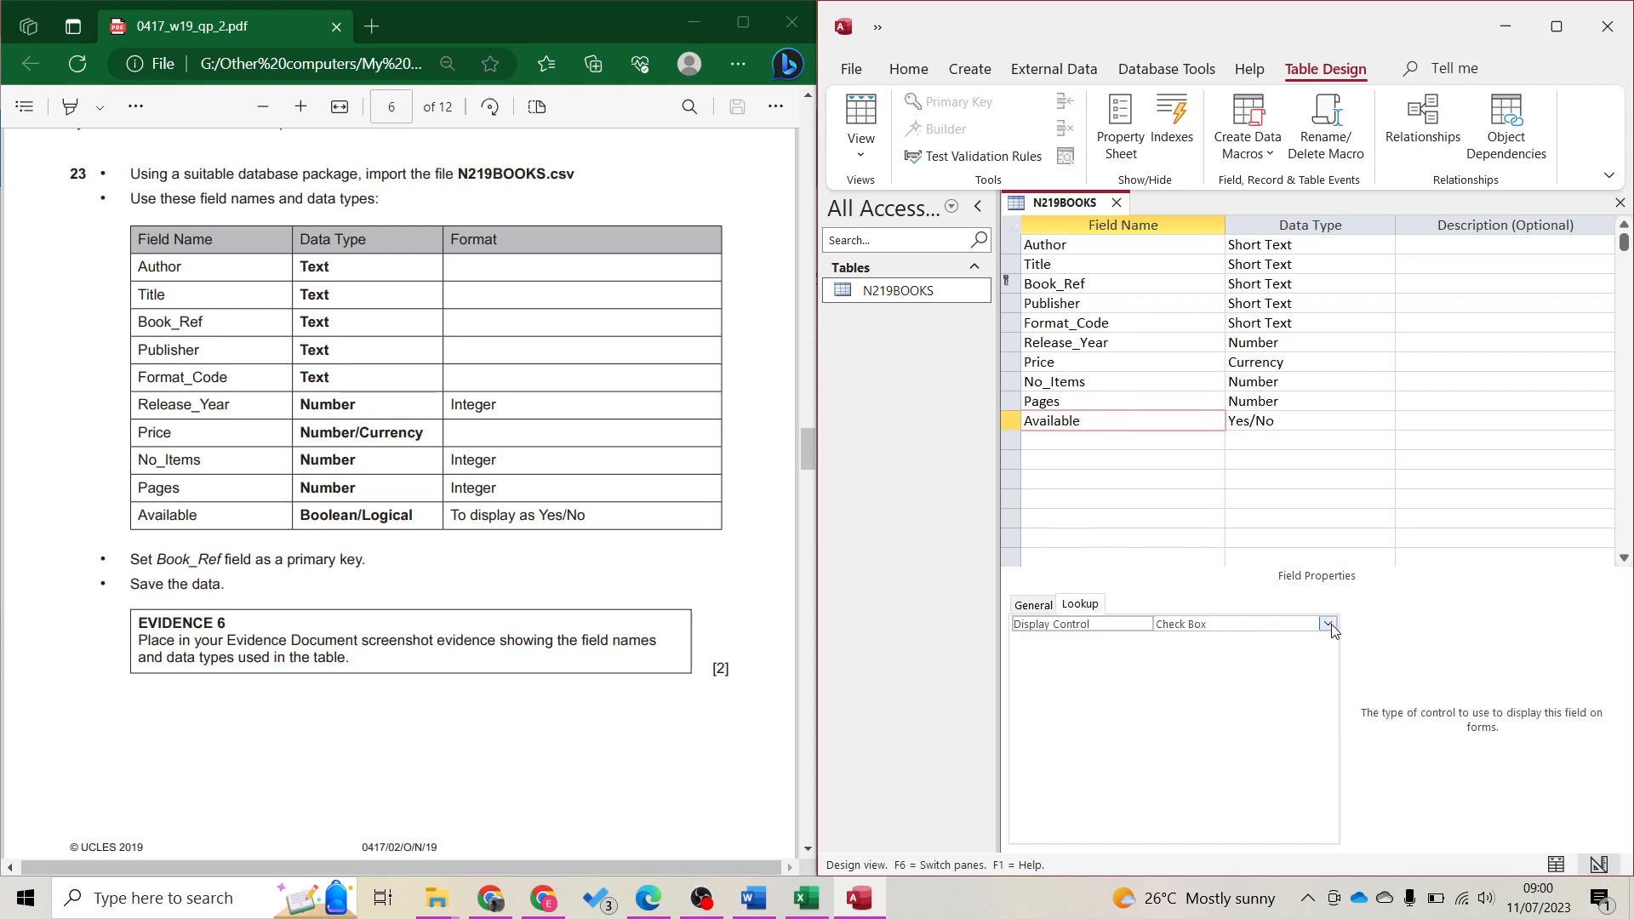
click(1328, 623)
click(1248, 665)
click(861, 119)
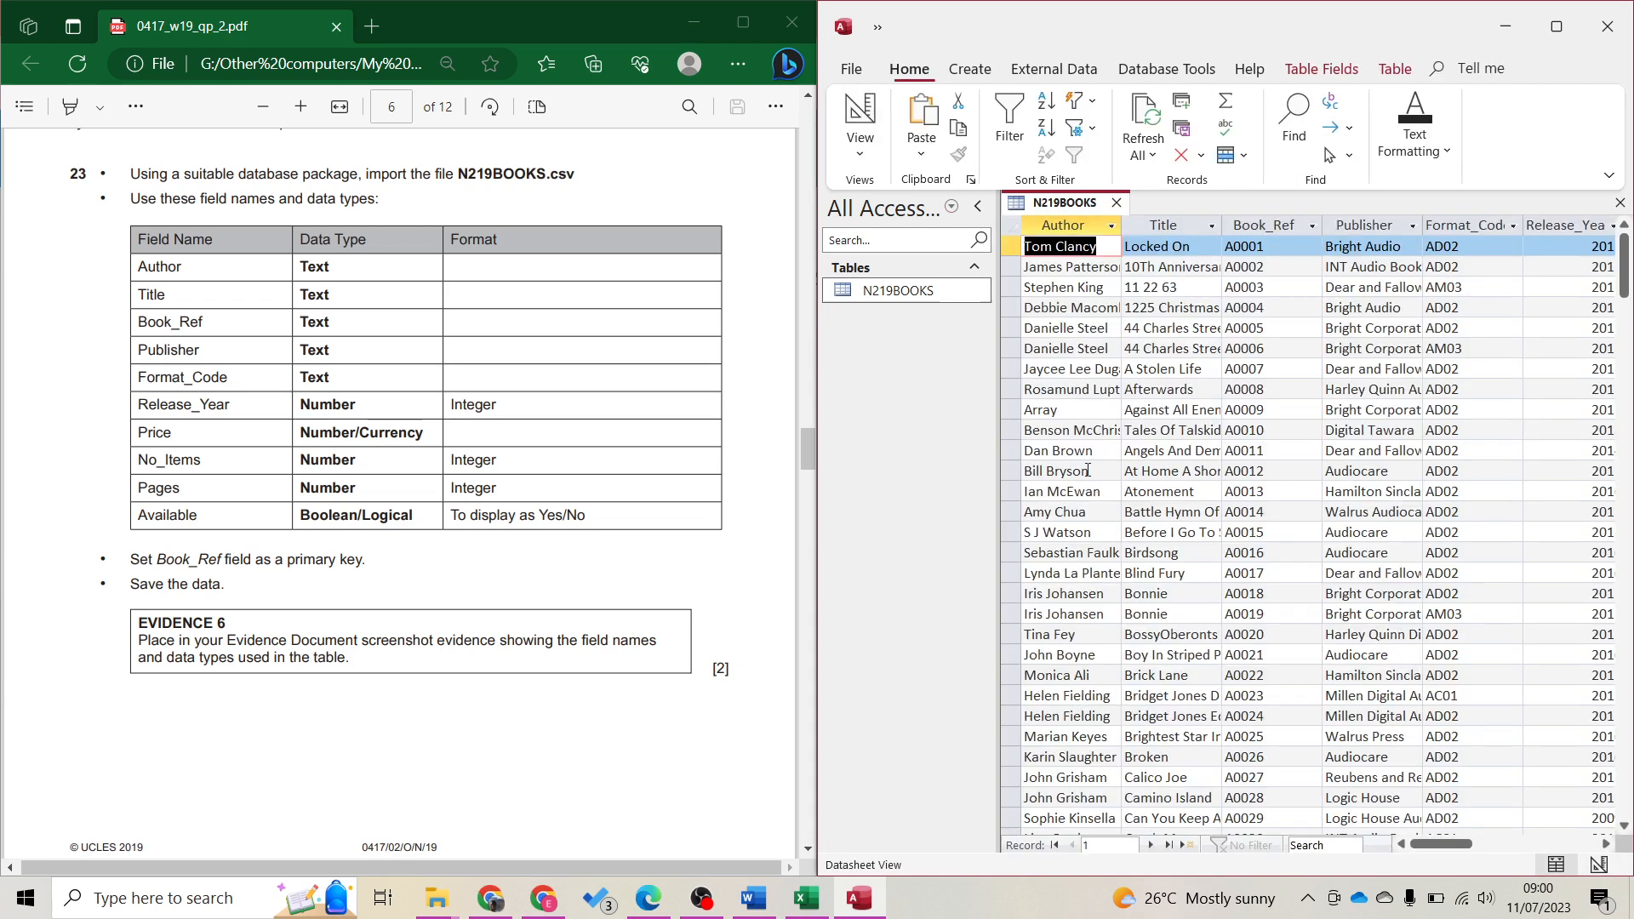
drag(1462, 845, 1536, 861)
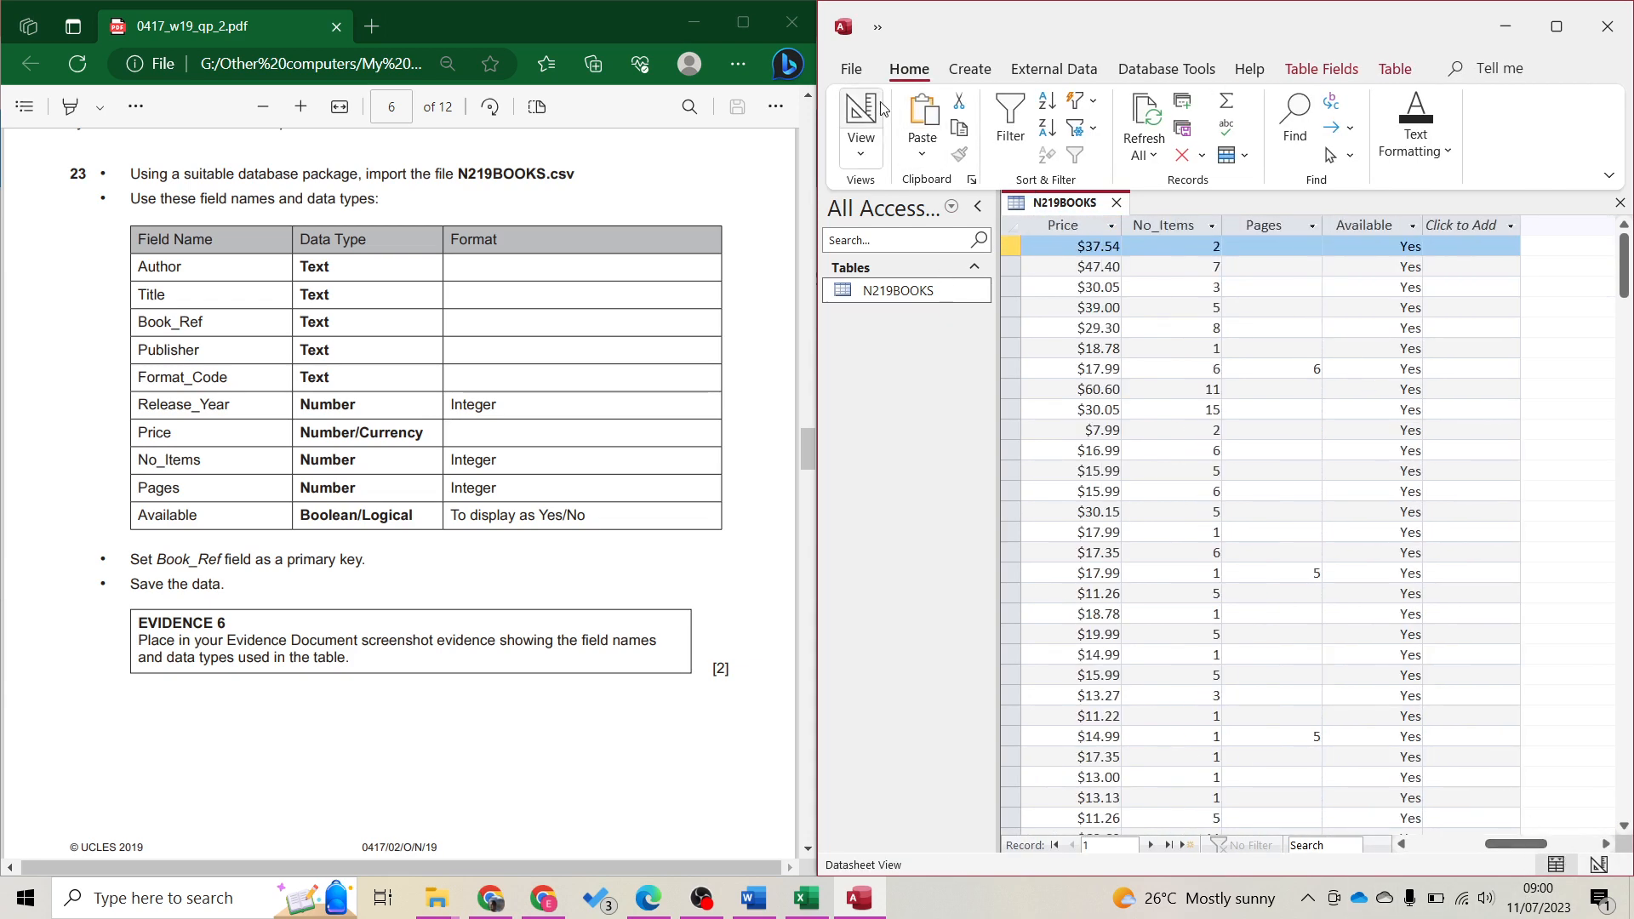
click(861, 119)
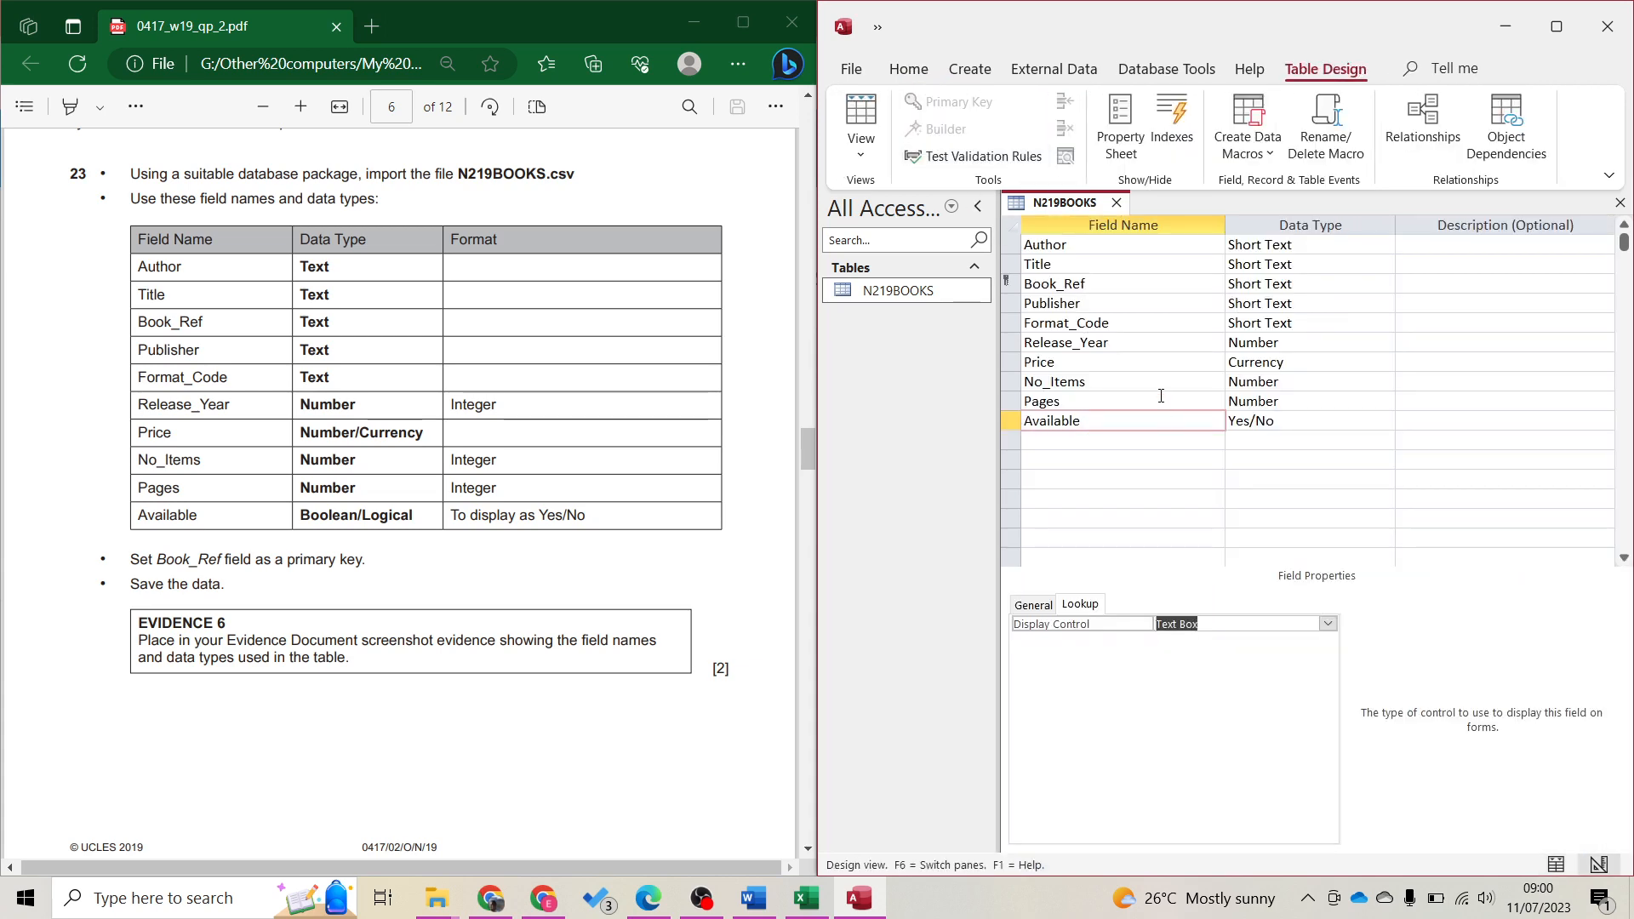
Paste a snip of the N219BOOKS field names and data types under Step 22 in N219EVIDENCE9311.docx
key(super+shift+s)
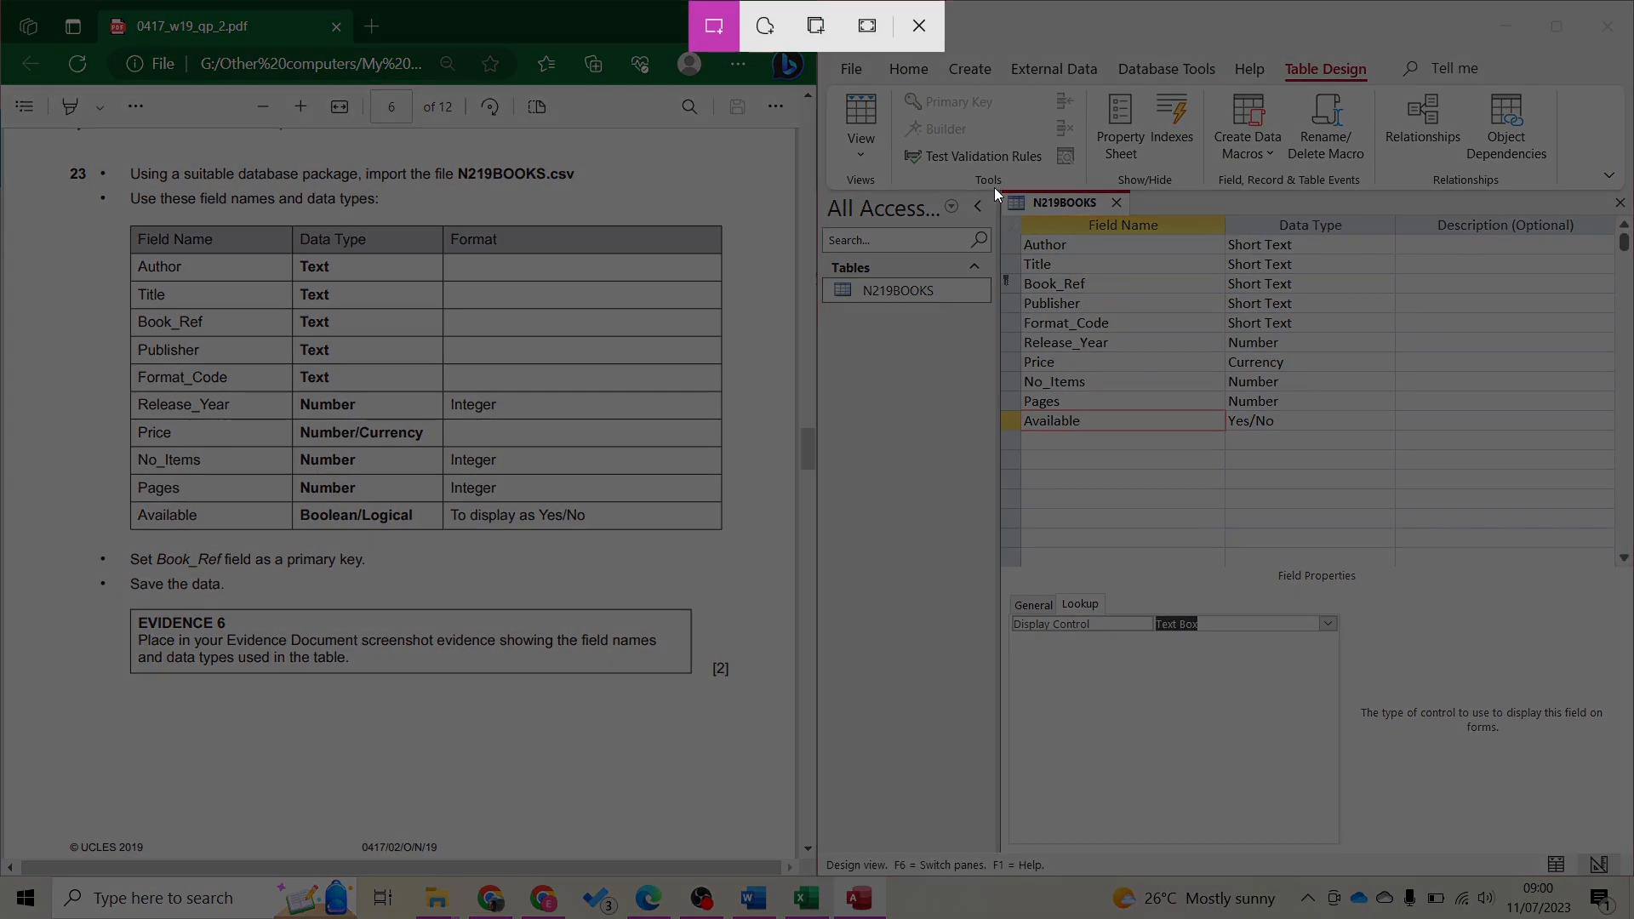
drag(994, 187, 1410, 459)
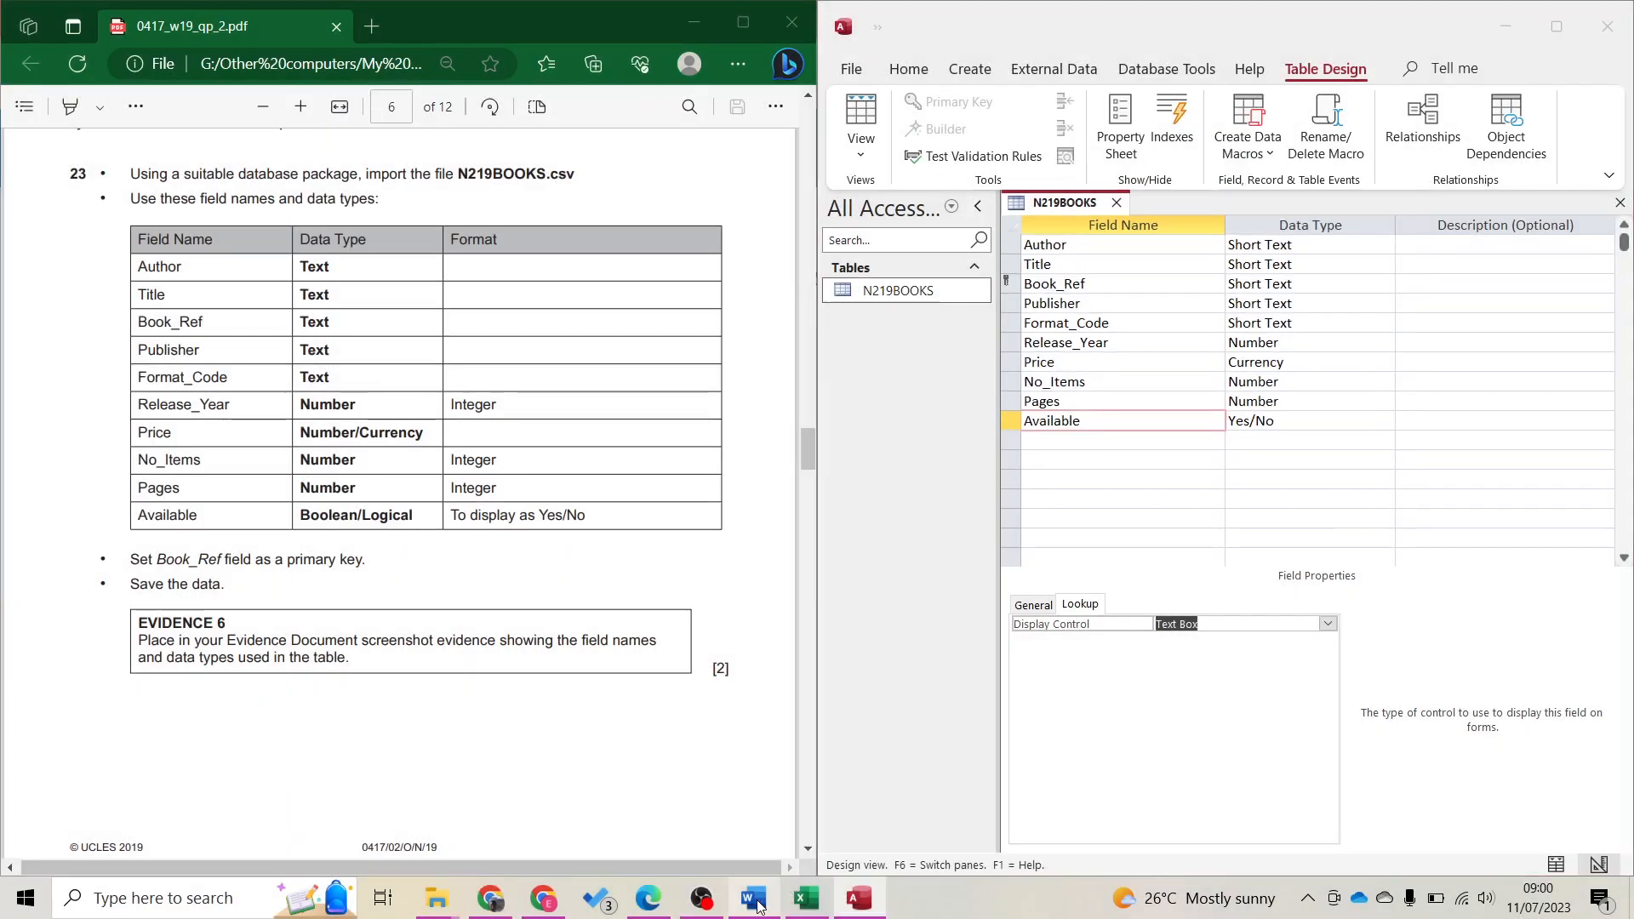
click(754, 897)
scroll(624, 688, down, 8)
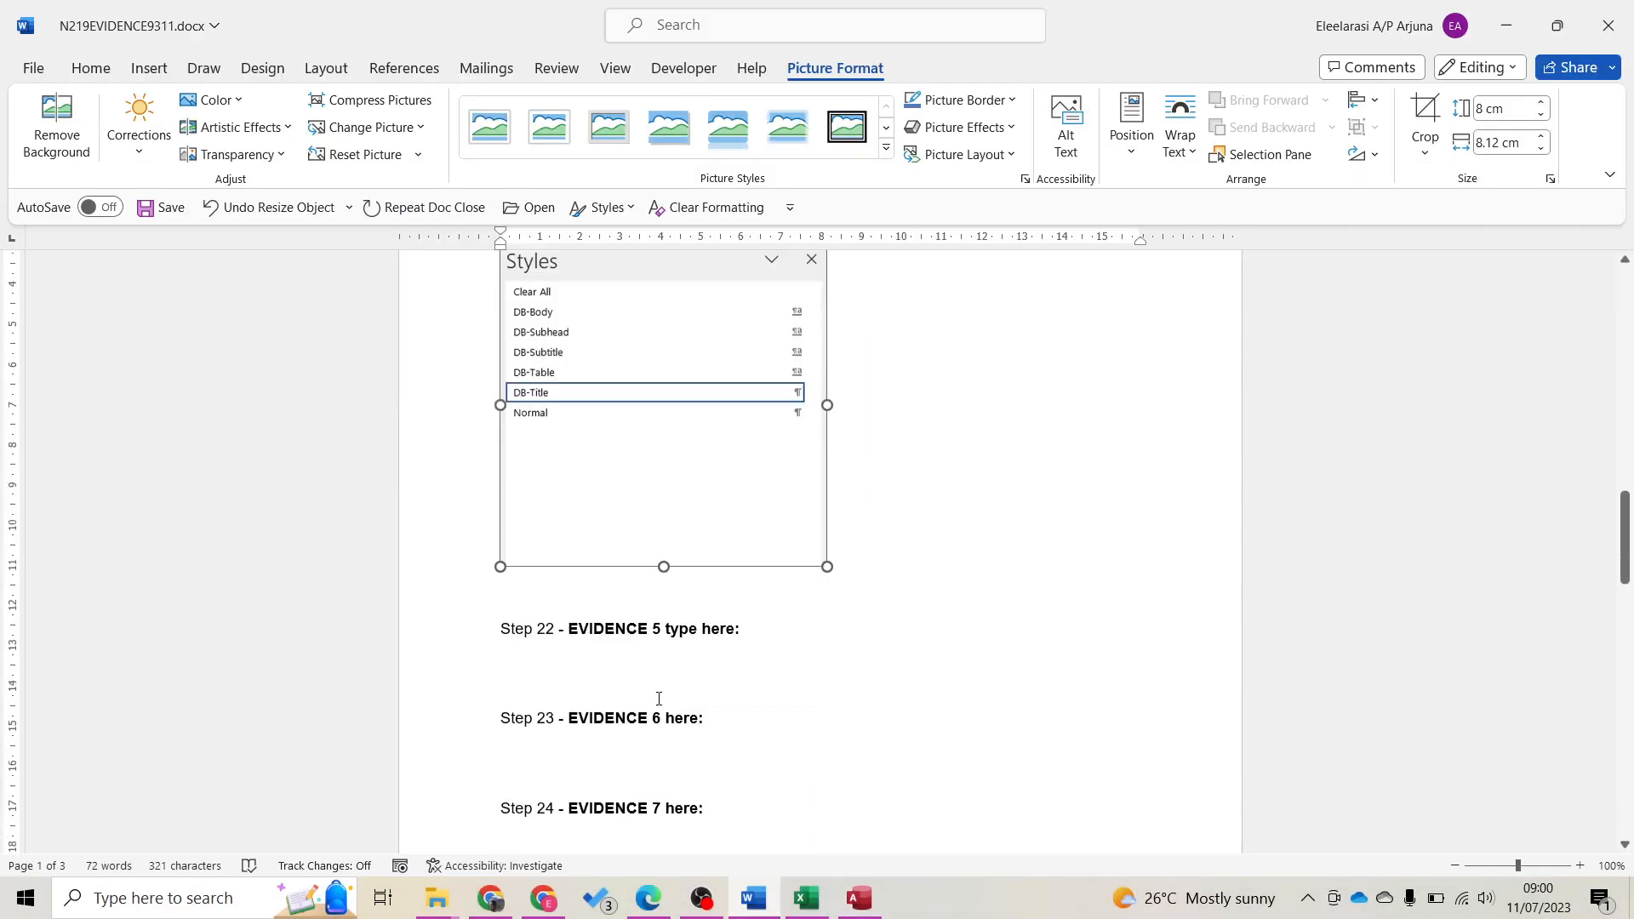
click(540, 424)
key(ctrl+v)
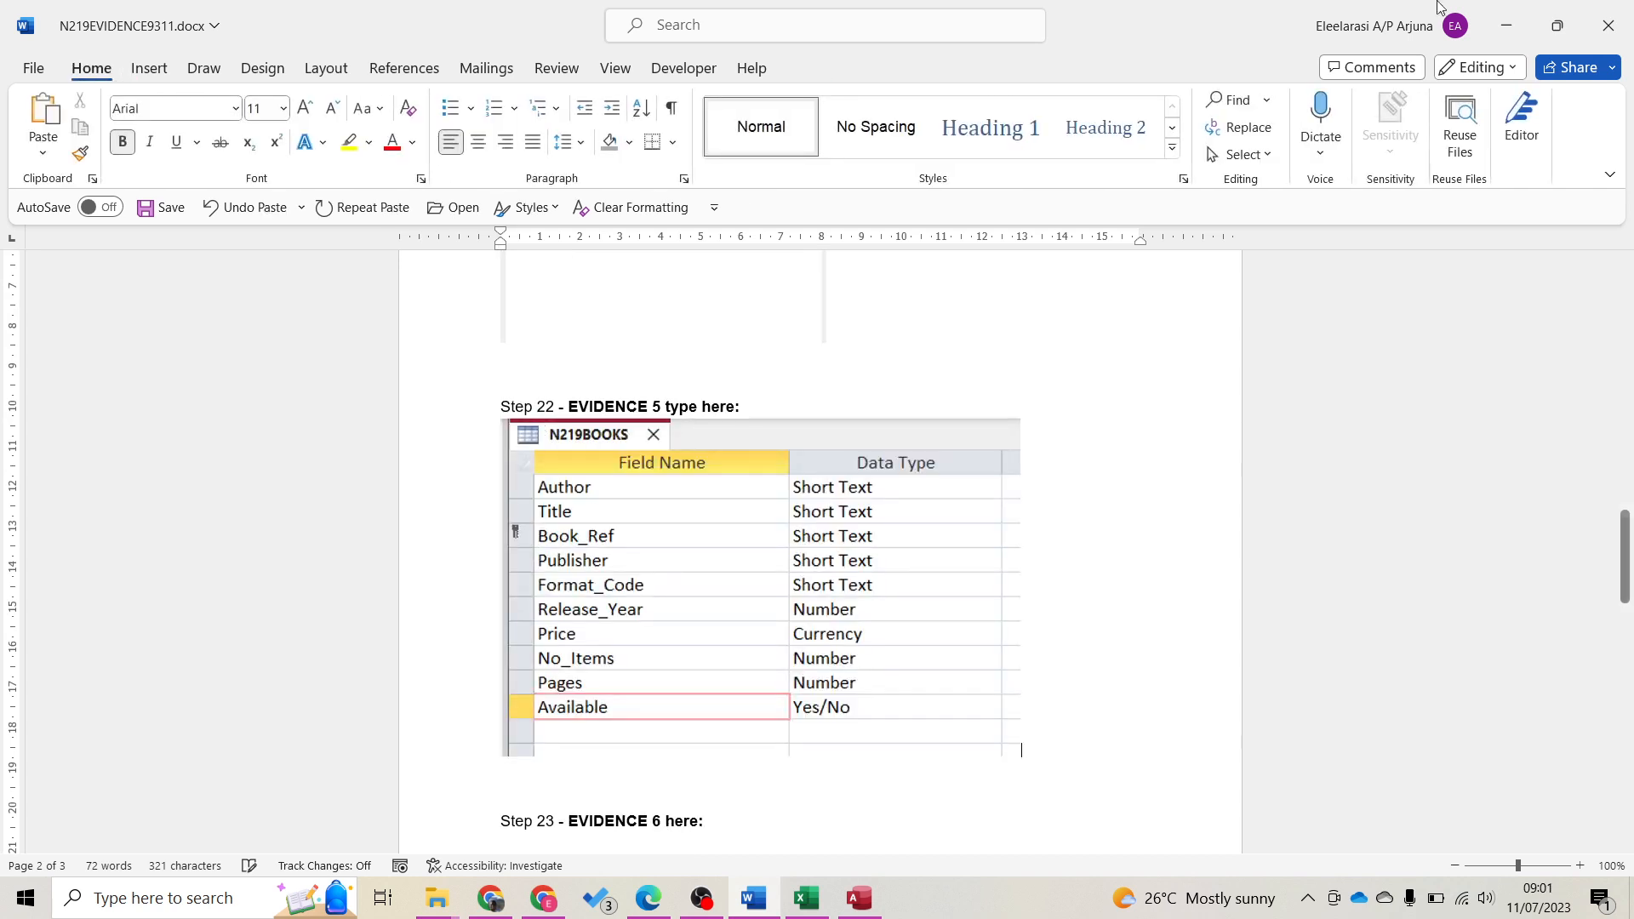
click(1506, 25)
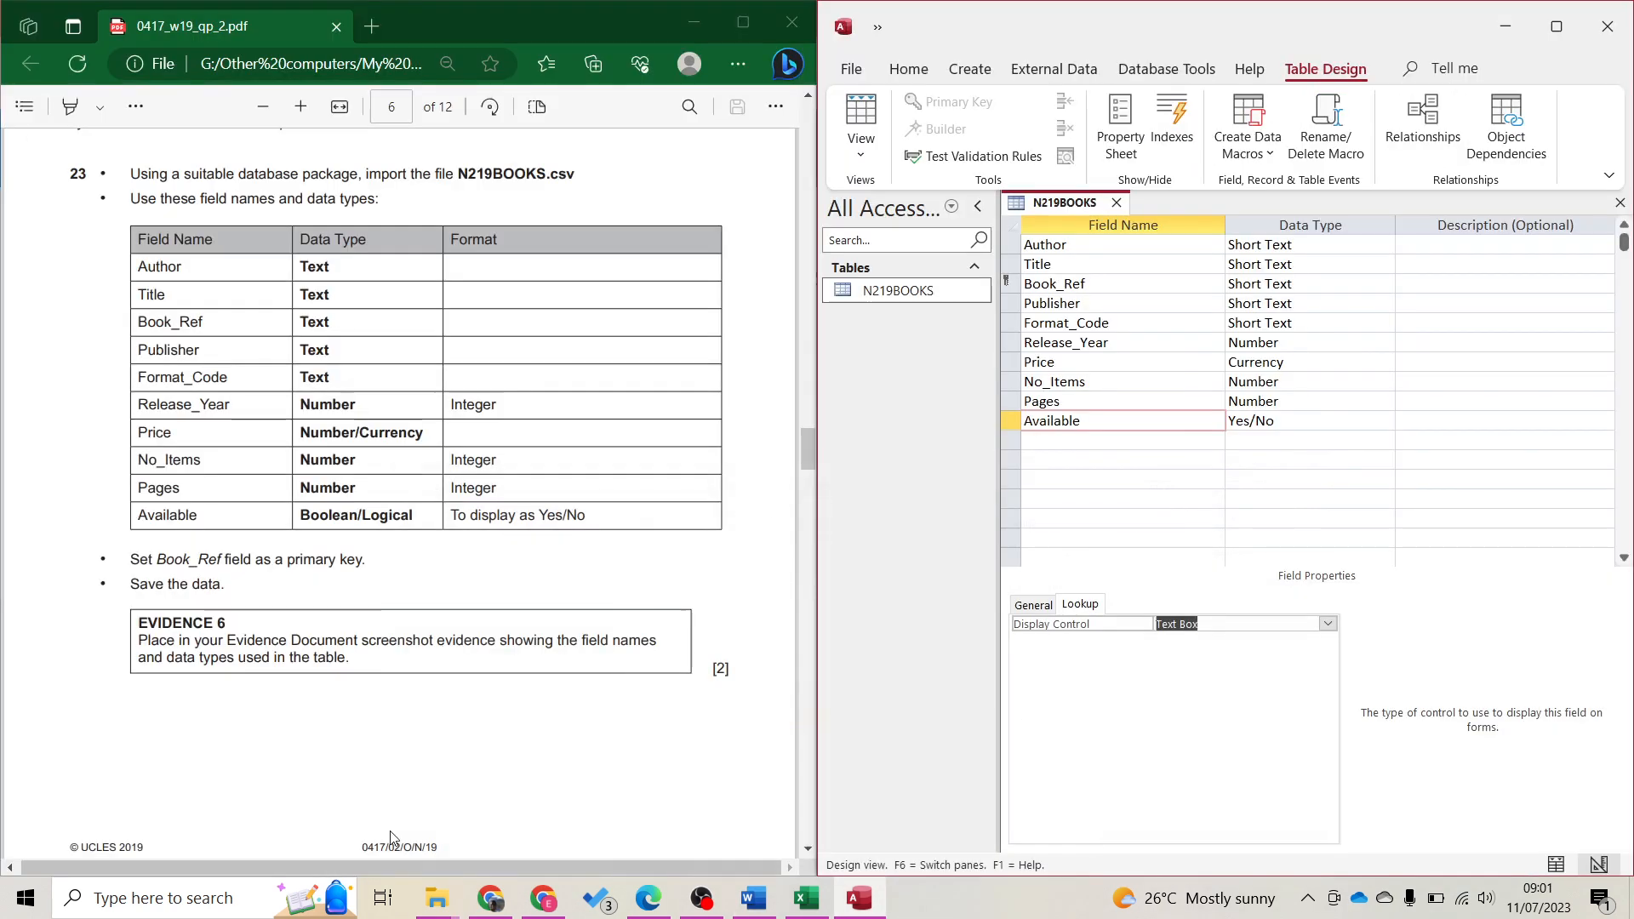
Start a Text File import of N219FORMAT.csv into a new table
scroll(227, 655, down, 8)
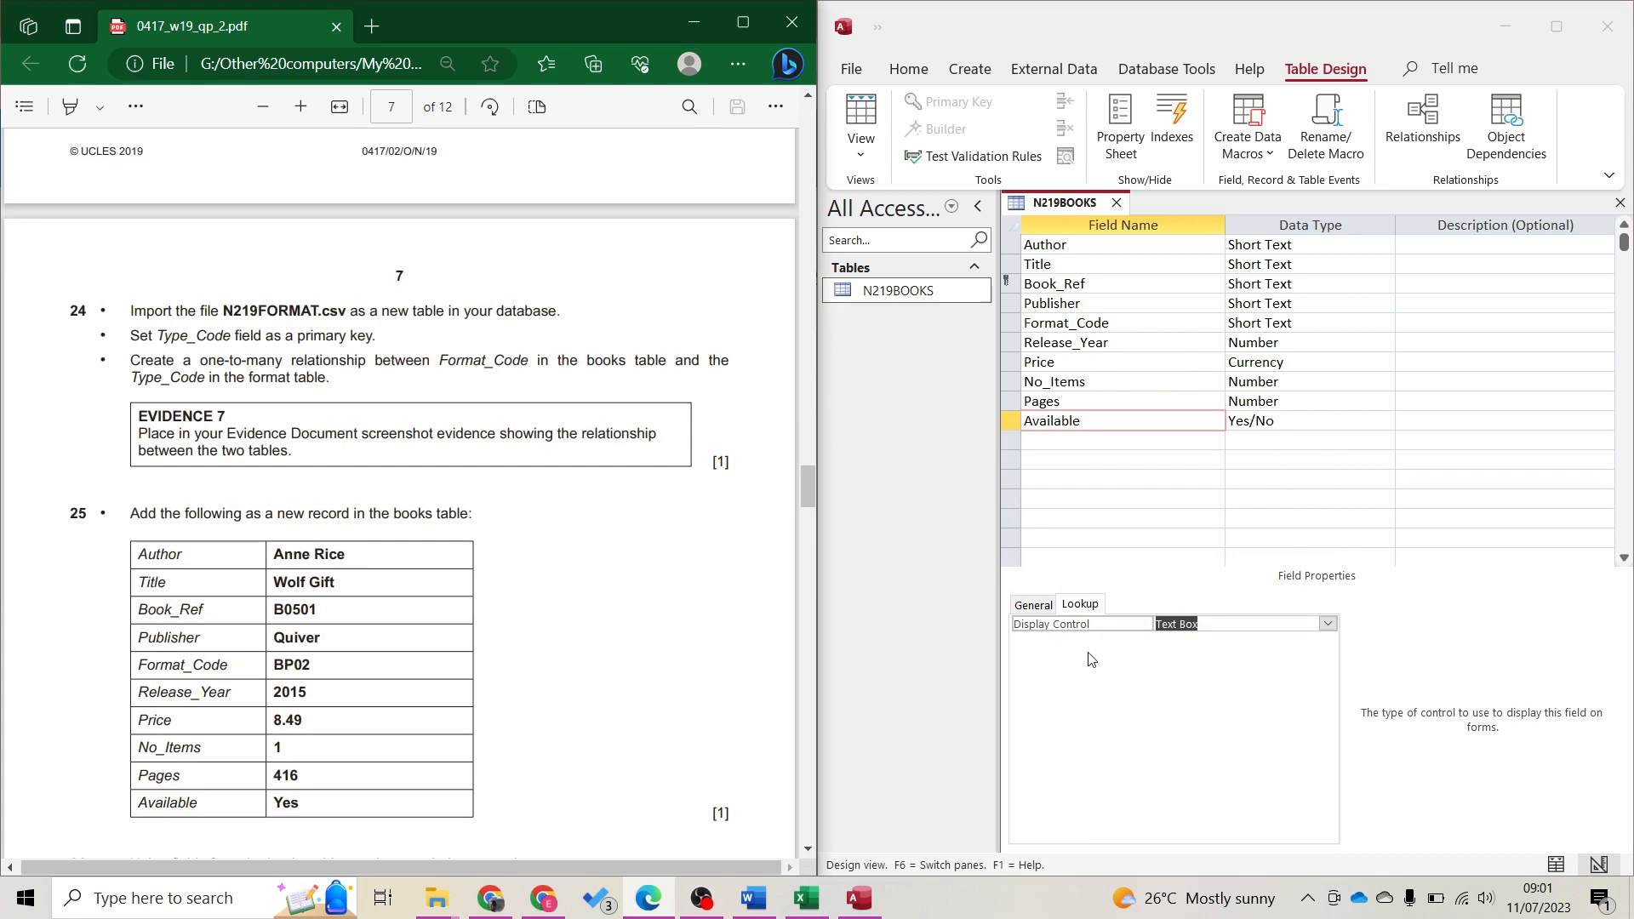
click(1077, 70)
click(870, 136)
mouse_move(893, 194)
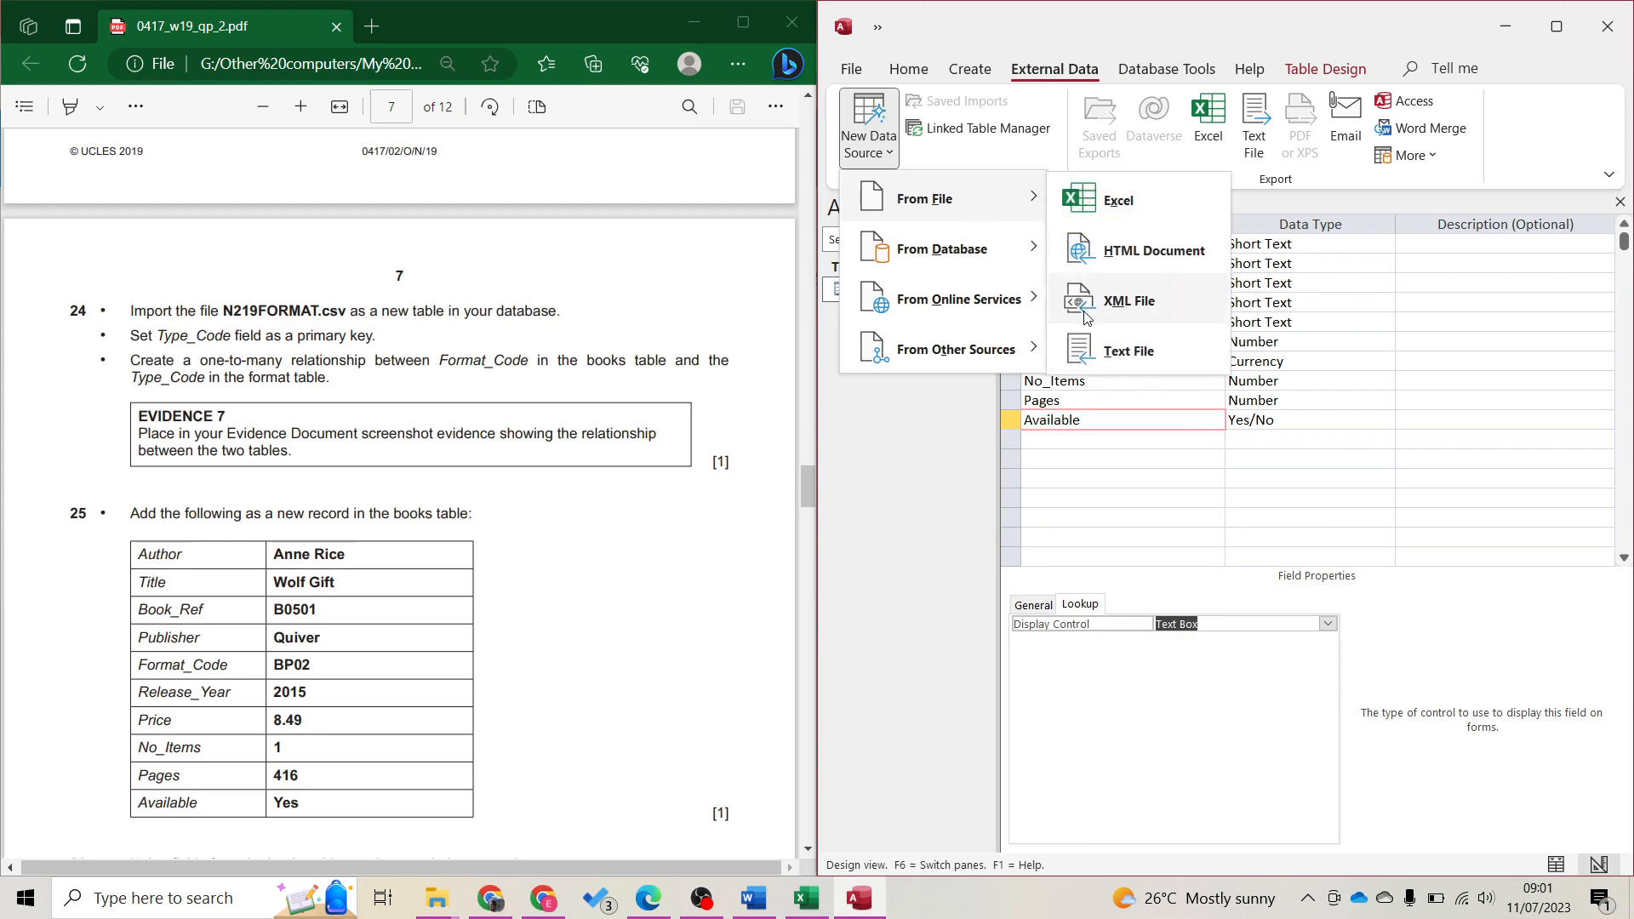
click(1115, 358)
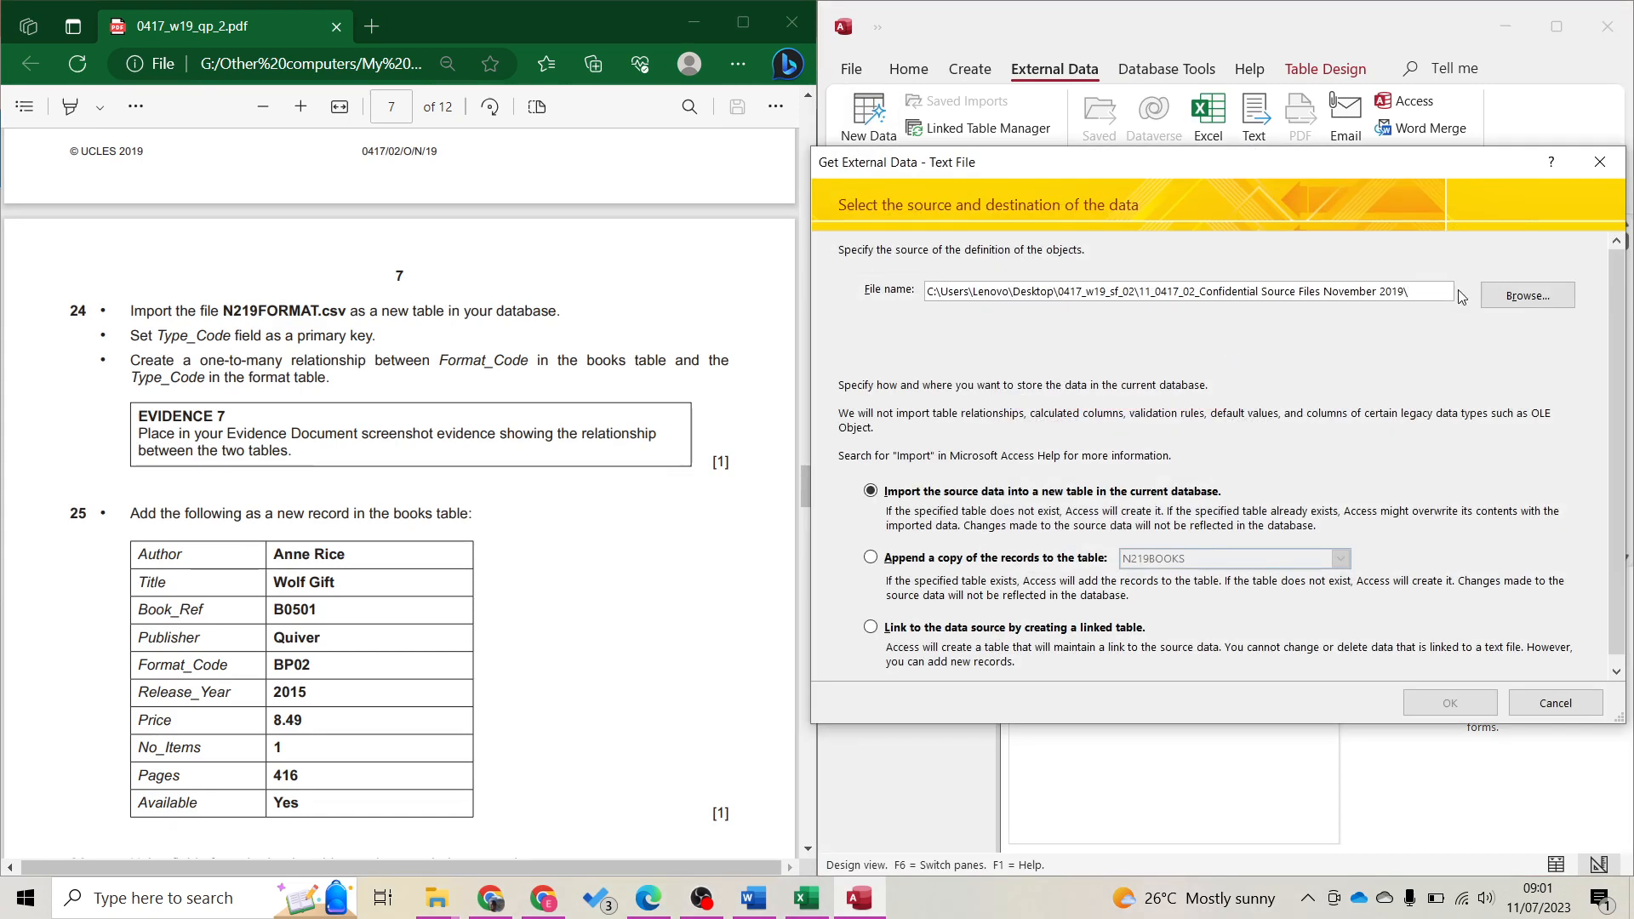
click(1499, 294)
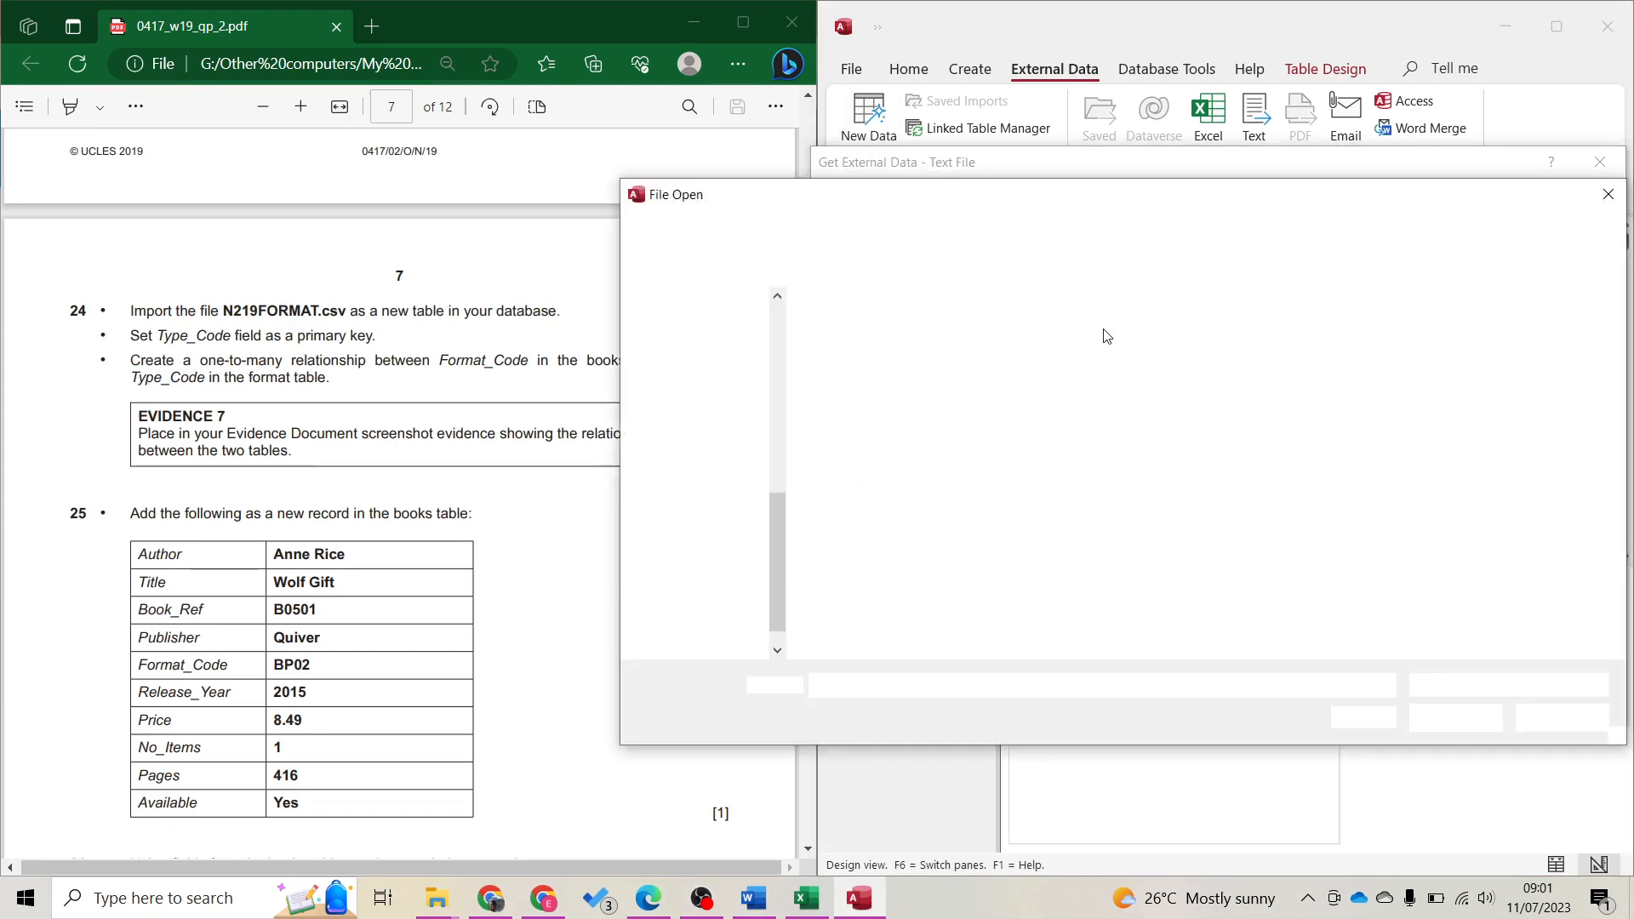
double_click(872, 378)
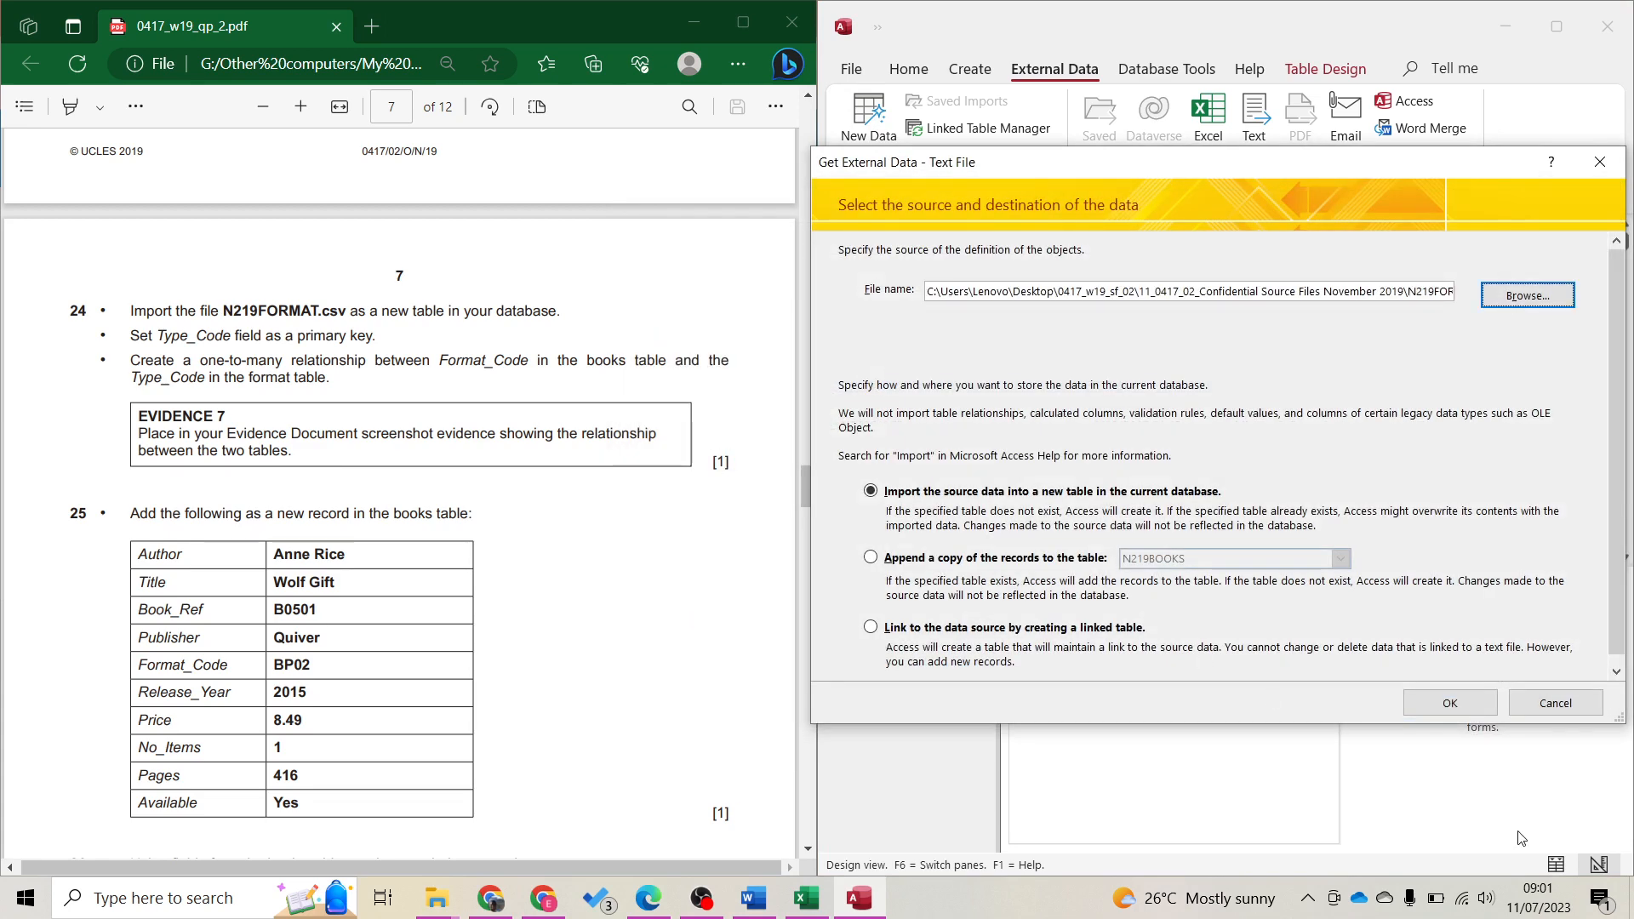
click(1457, 707)
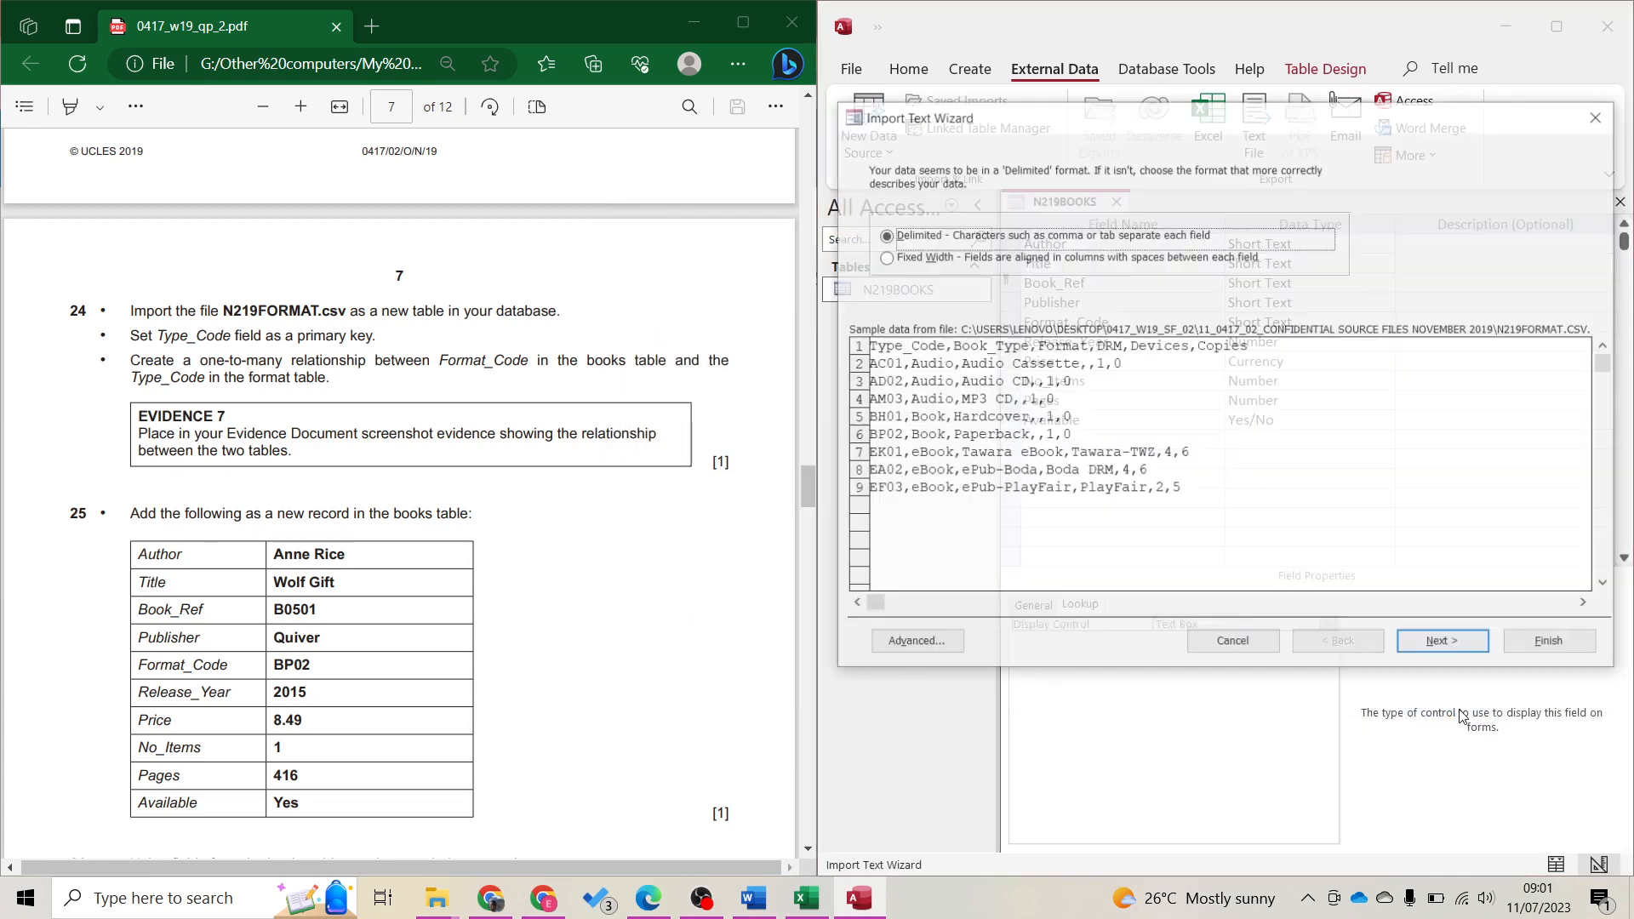
Import N219FORMAT.csv as comma-delimited text, using the first row as field names
click(1455, 645)
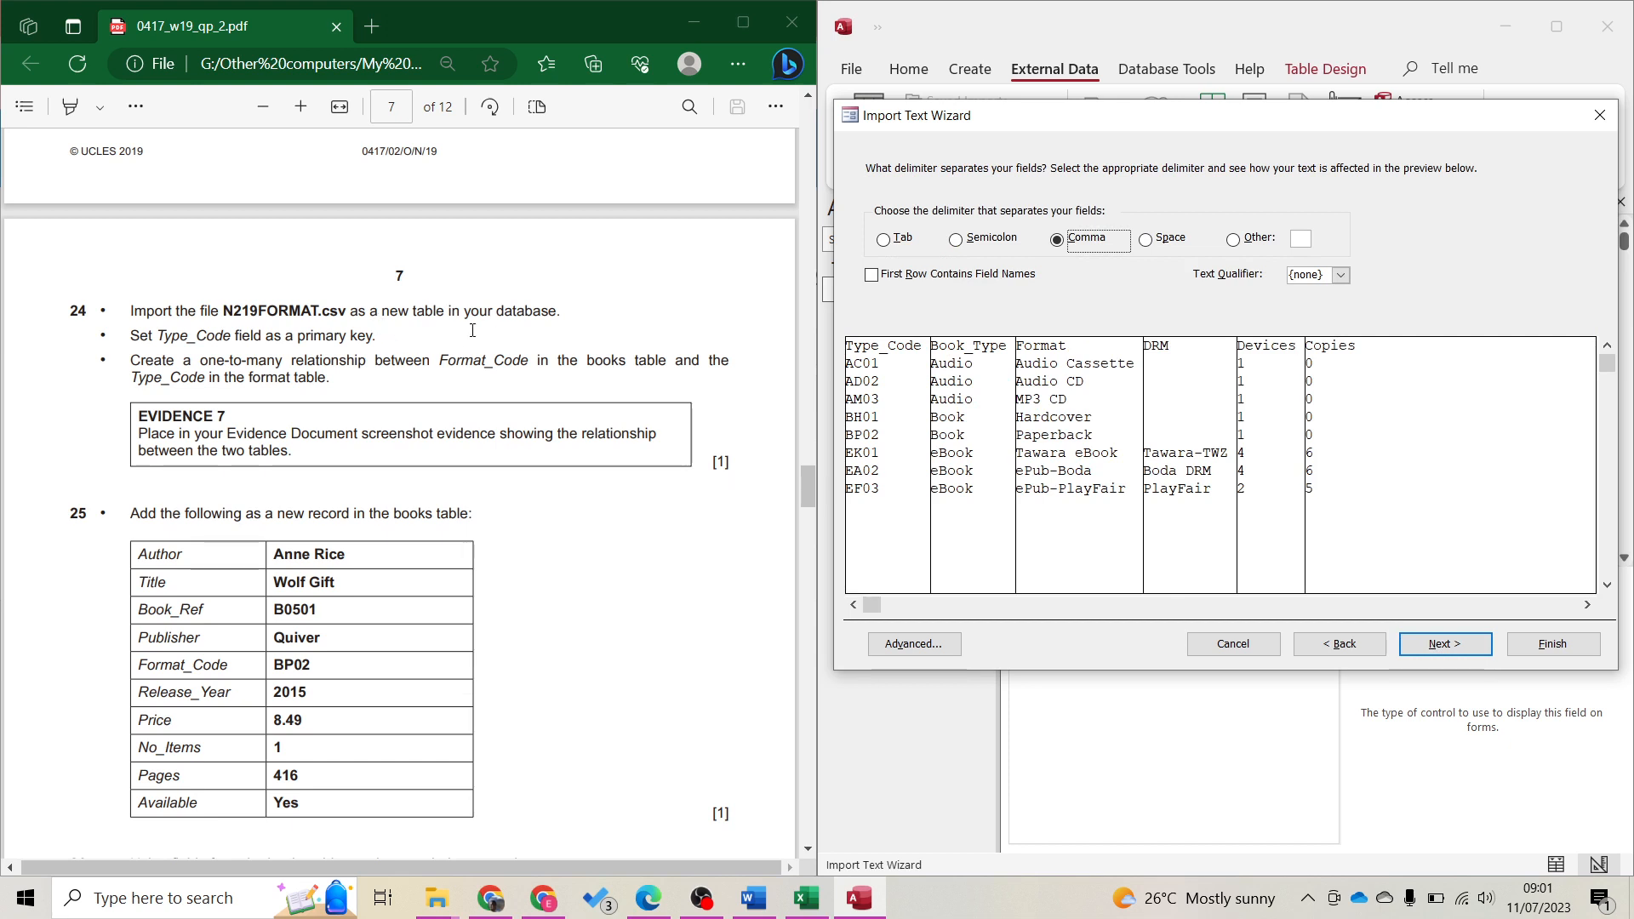
click(889, 274)
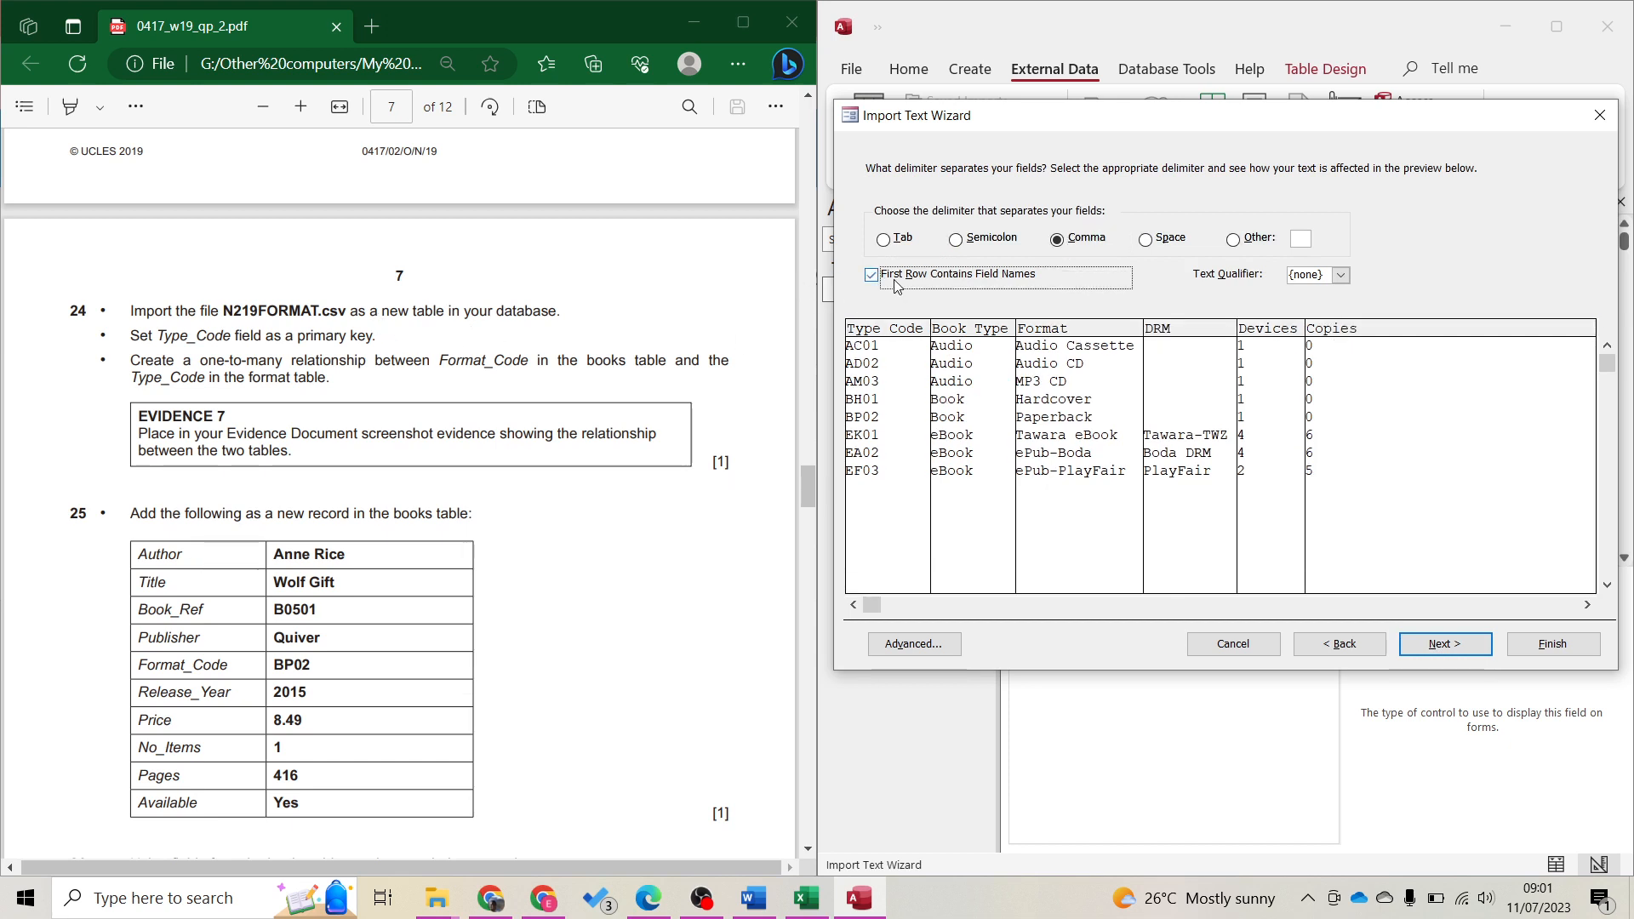
click(1442, 643)
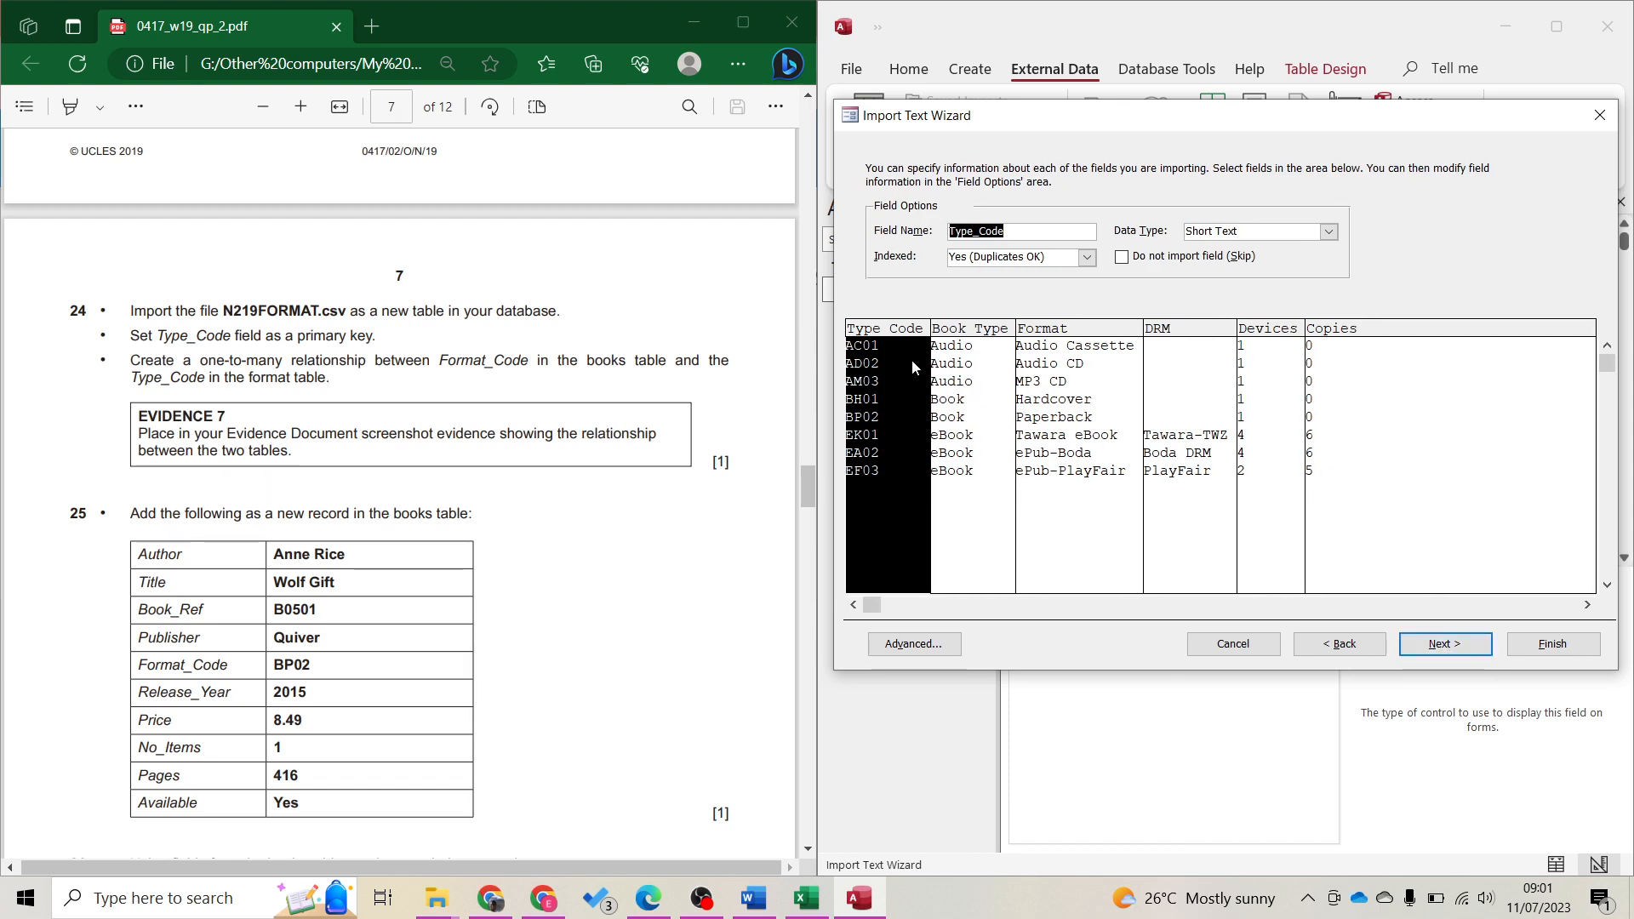
Review the field options for Book_Type, Format, DRM, Devices and Copies
click(1004, 496)
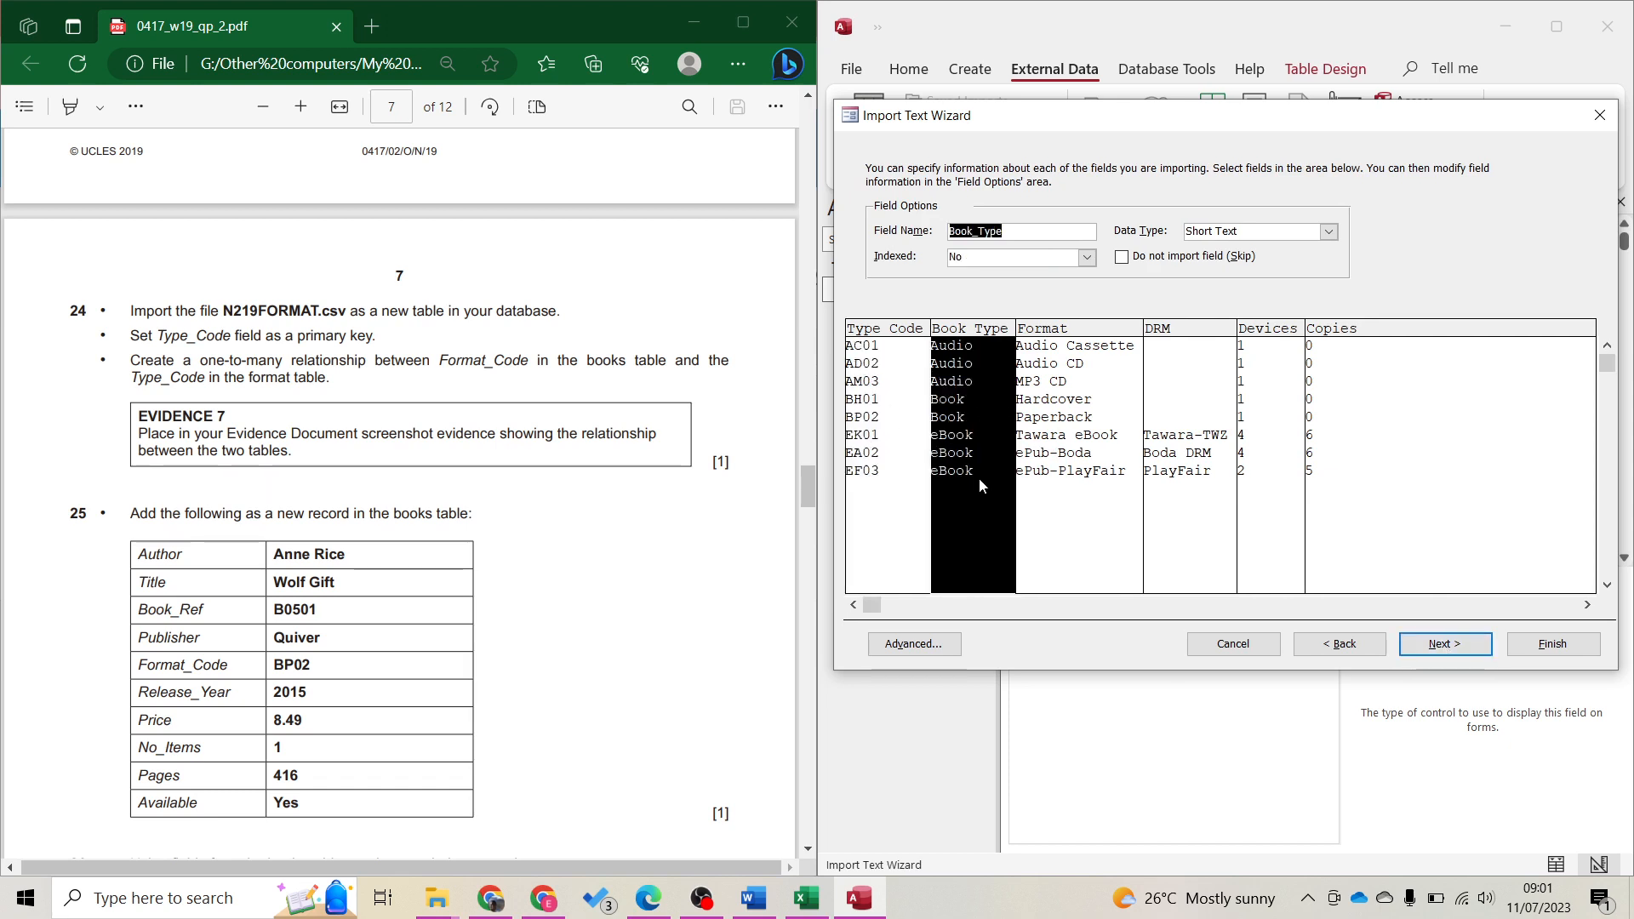
click(1098, 495)
click(1192, 503)
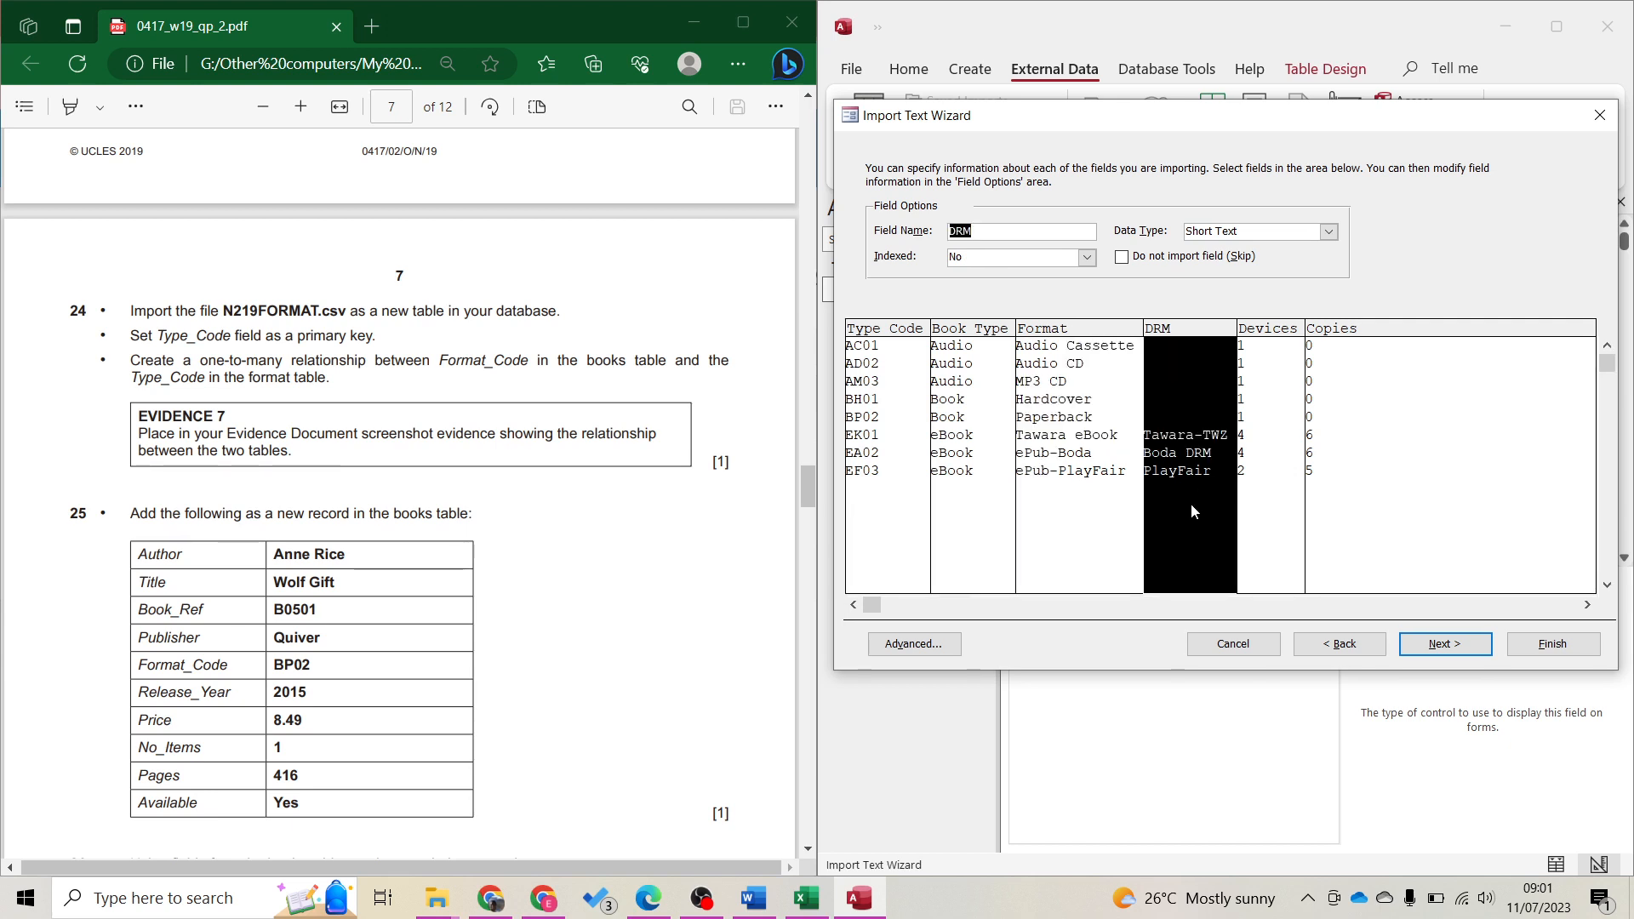
click(1263, 509)
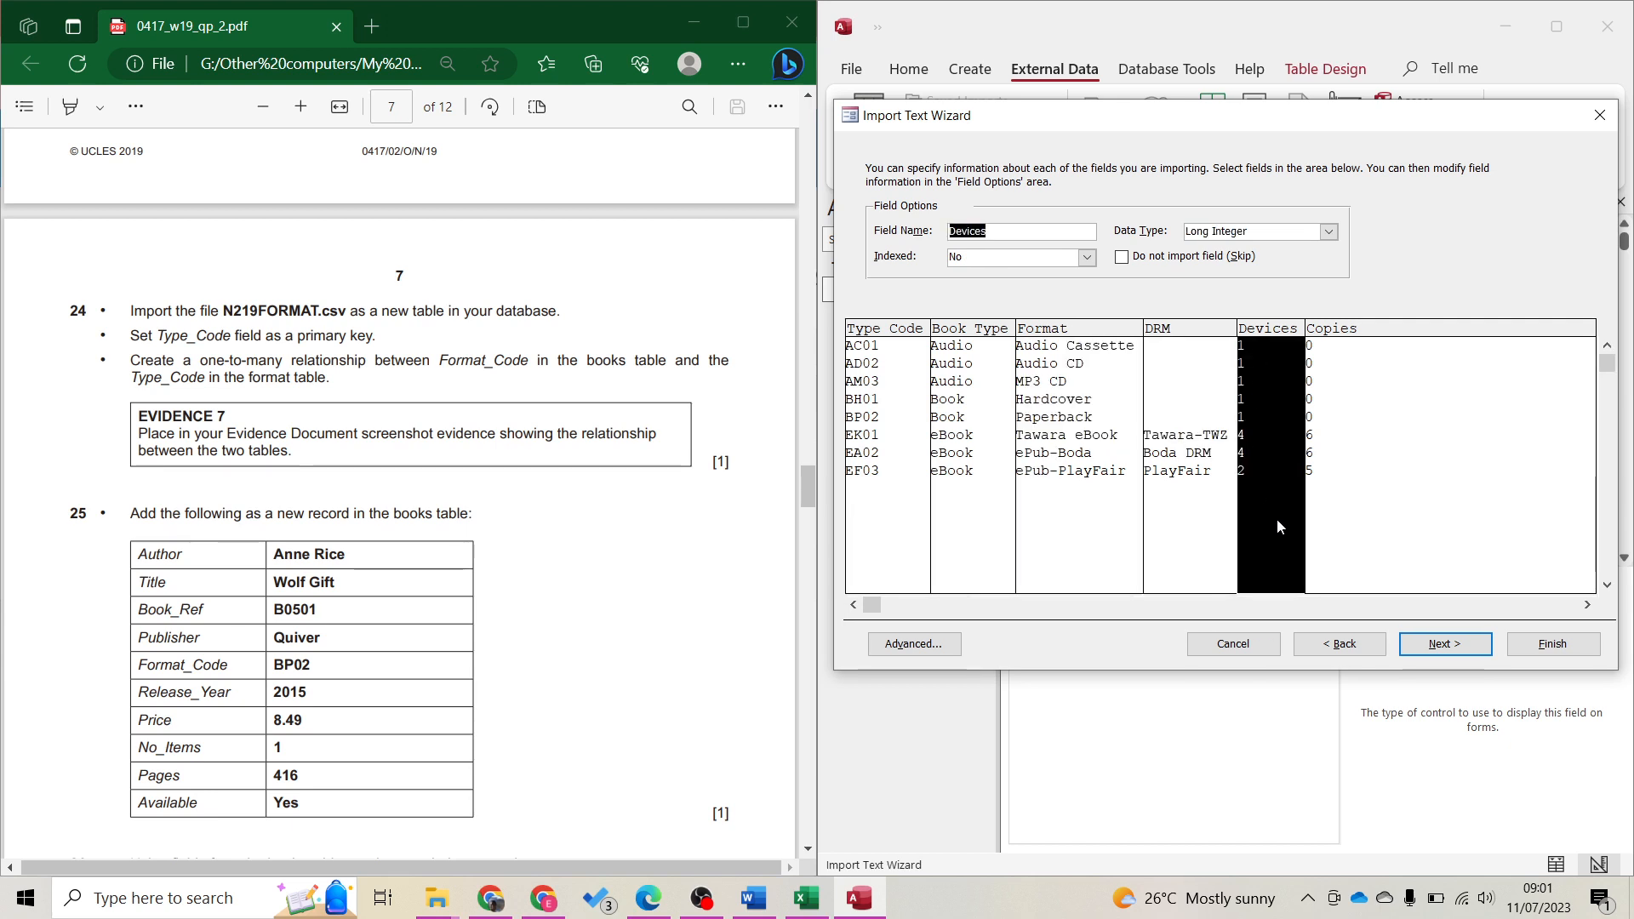
click(1368, 527)
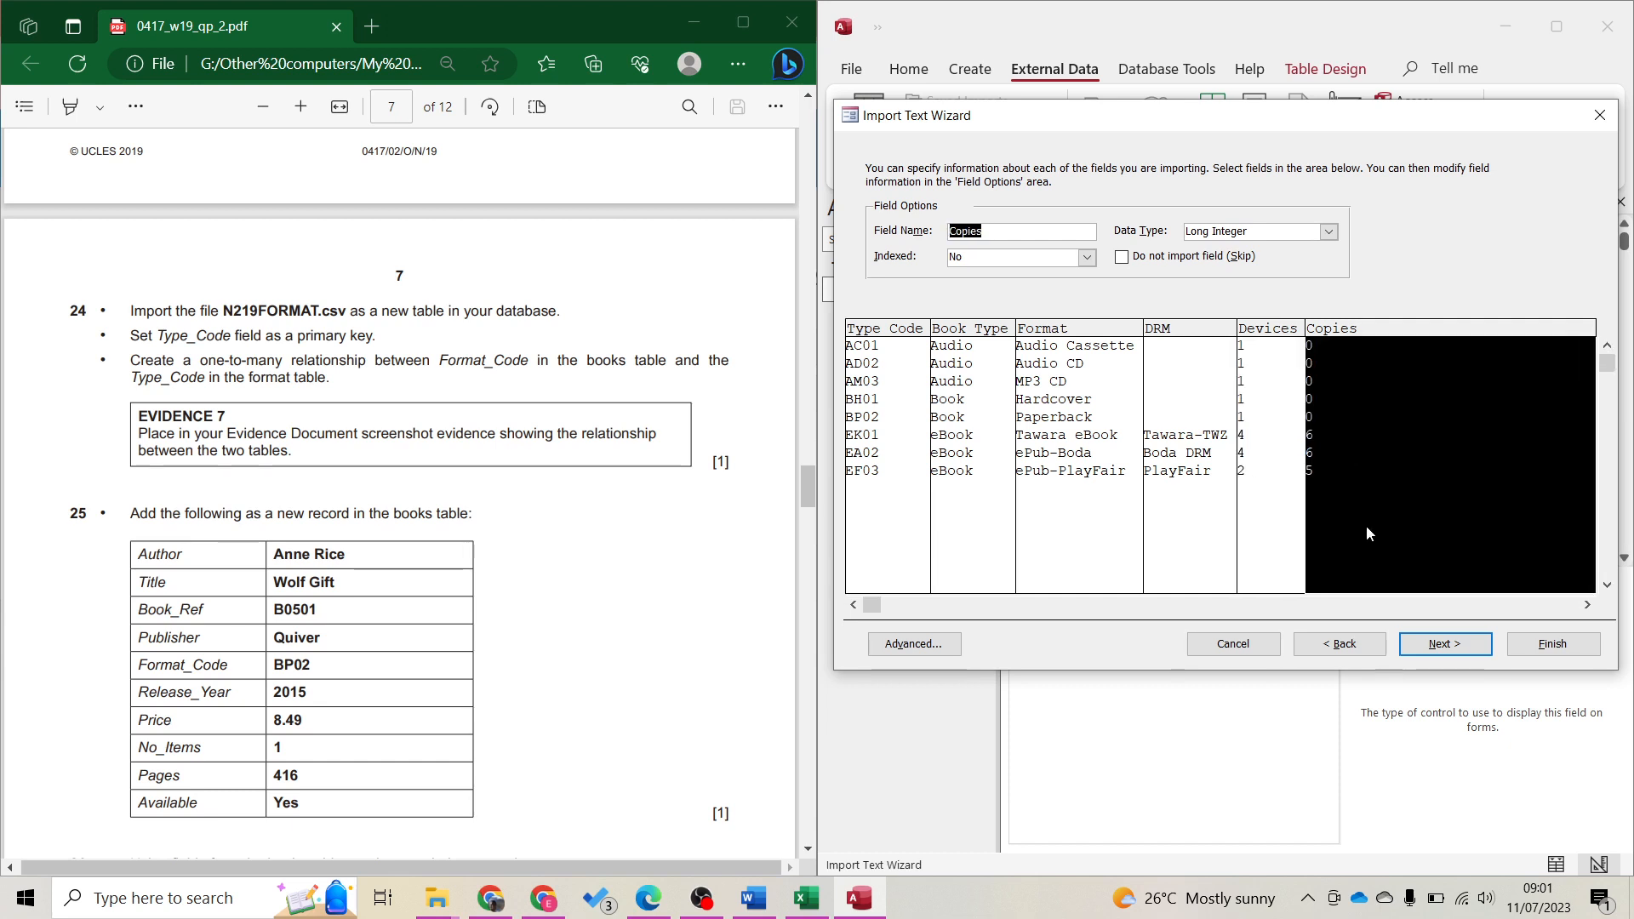
click(1404, 605)
click(1438, 603)
click(1487, 601)
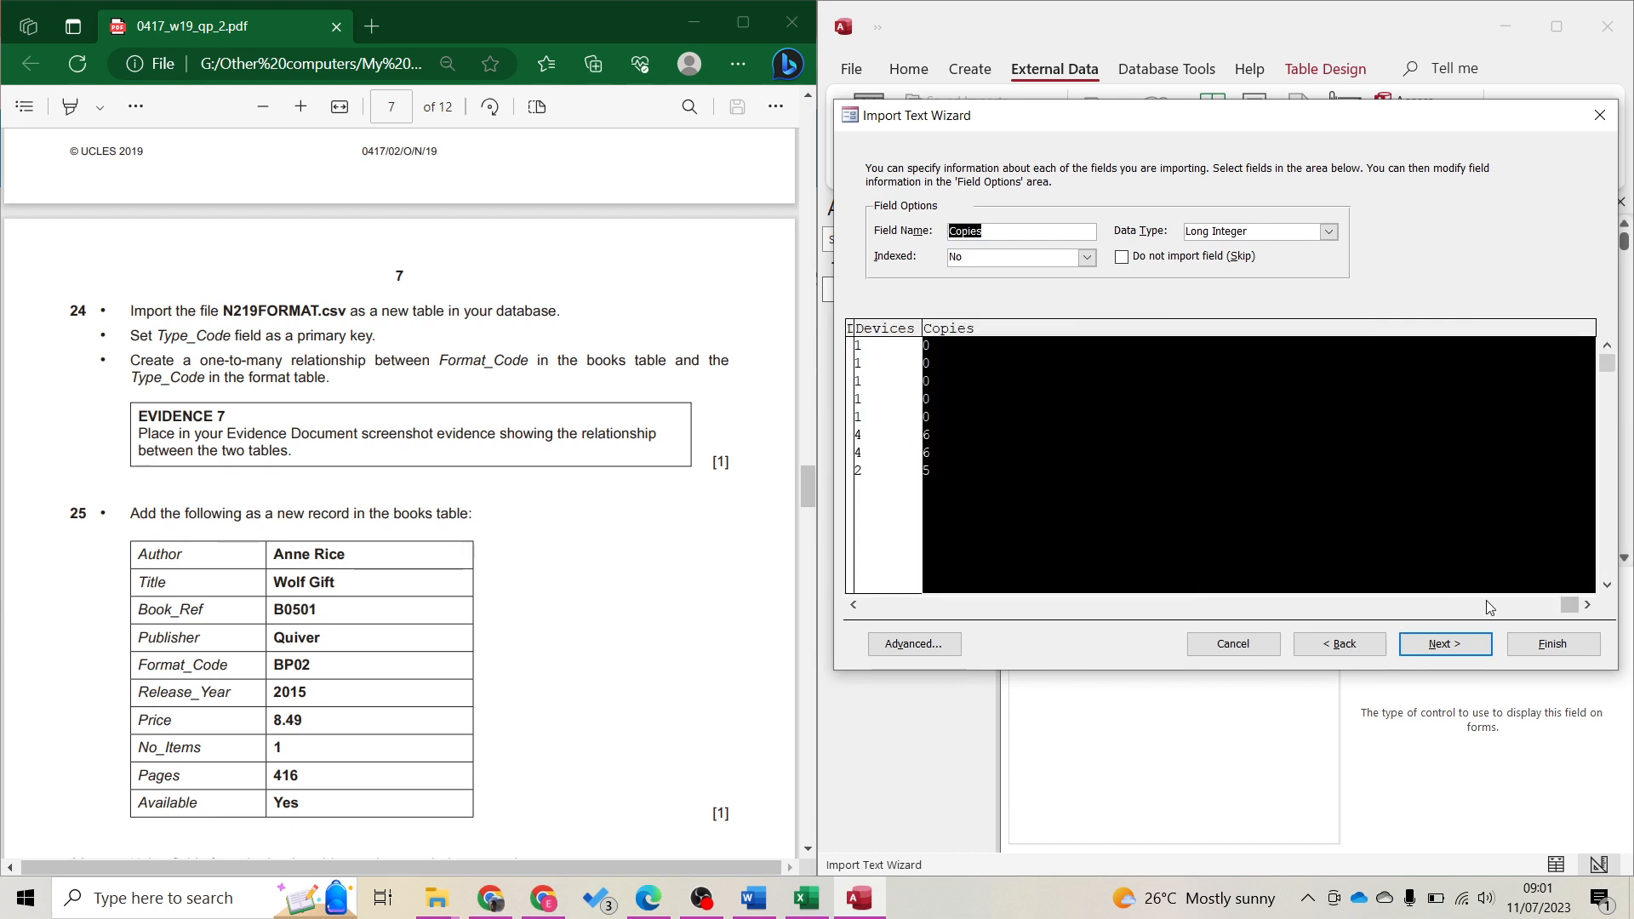
click(1467, 646)
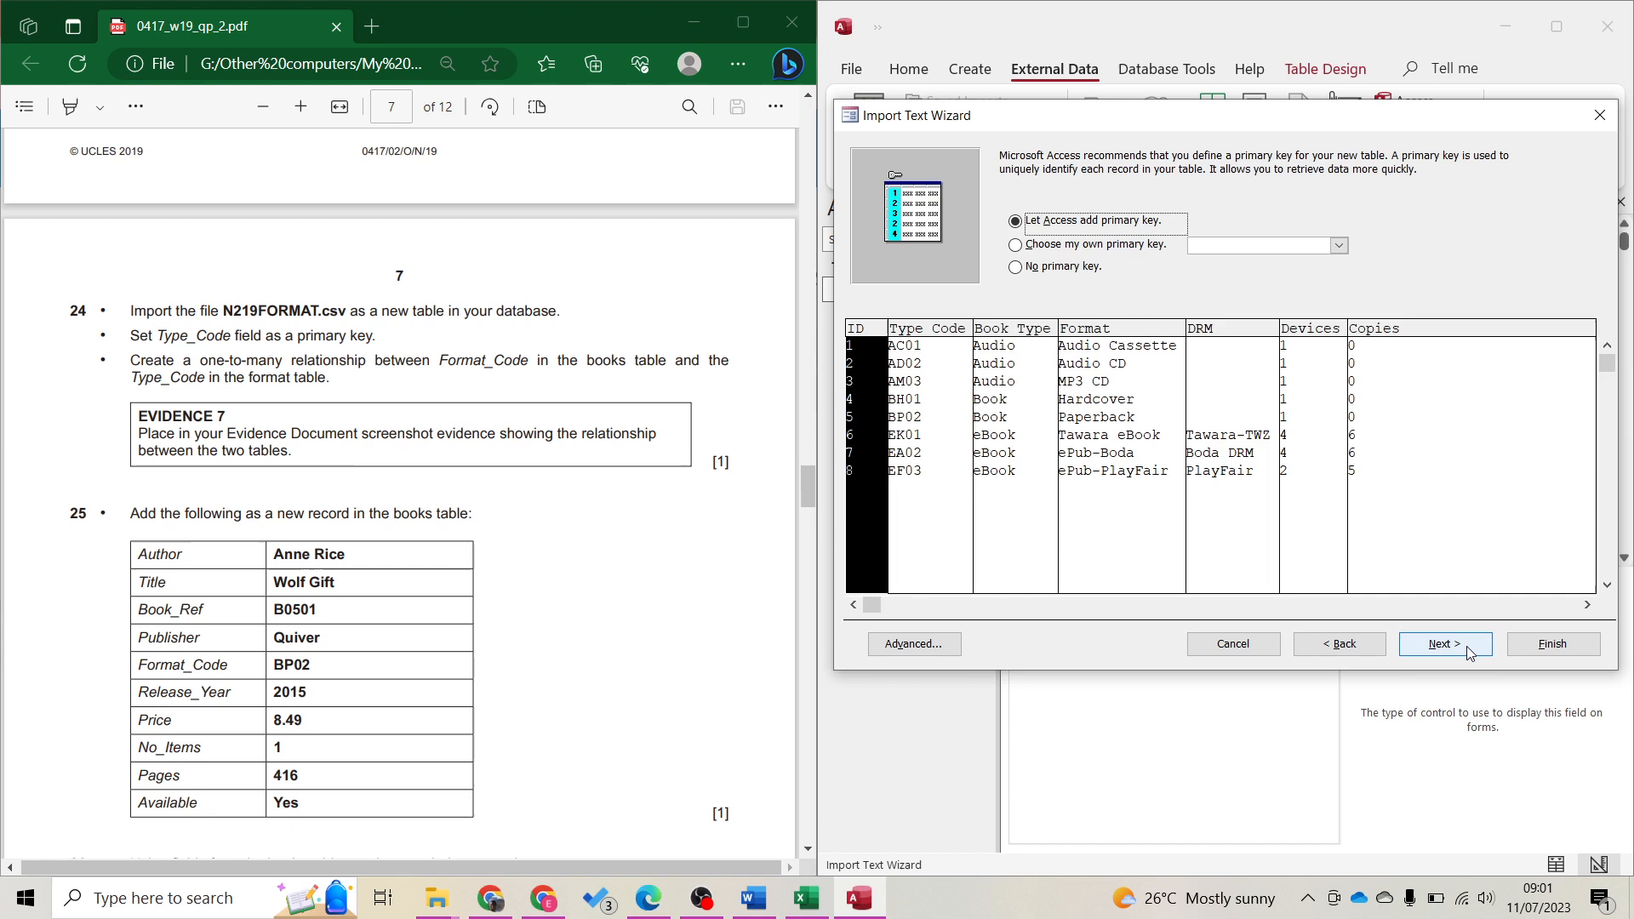
Set Type_Code as the primary key and finish importing the table as N219FORMAT
click(1137, 246)
drag(158, 335, 231, 335)
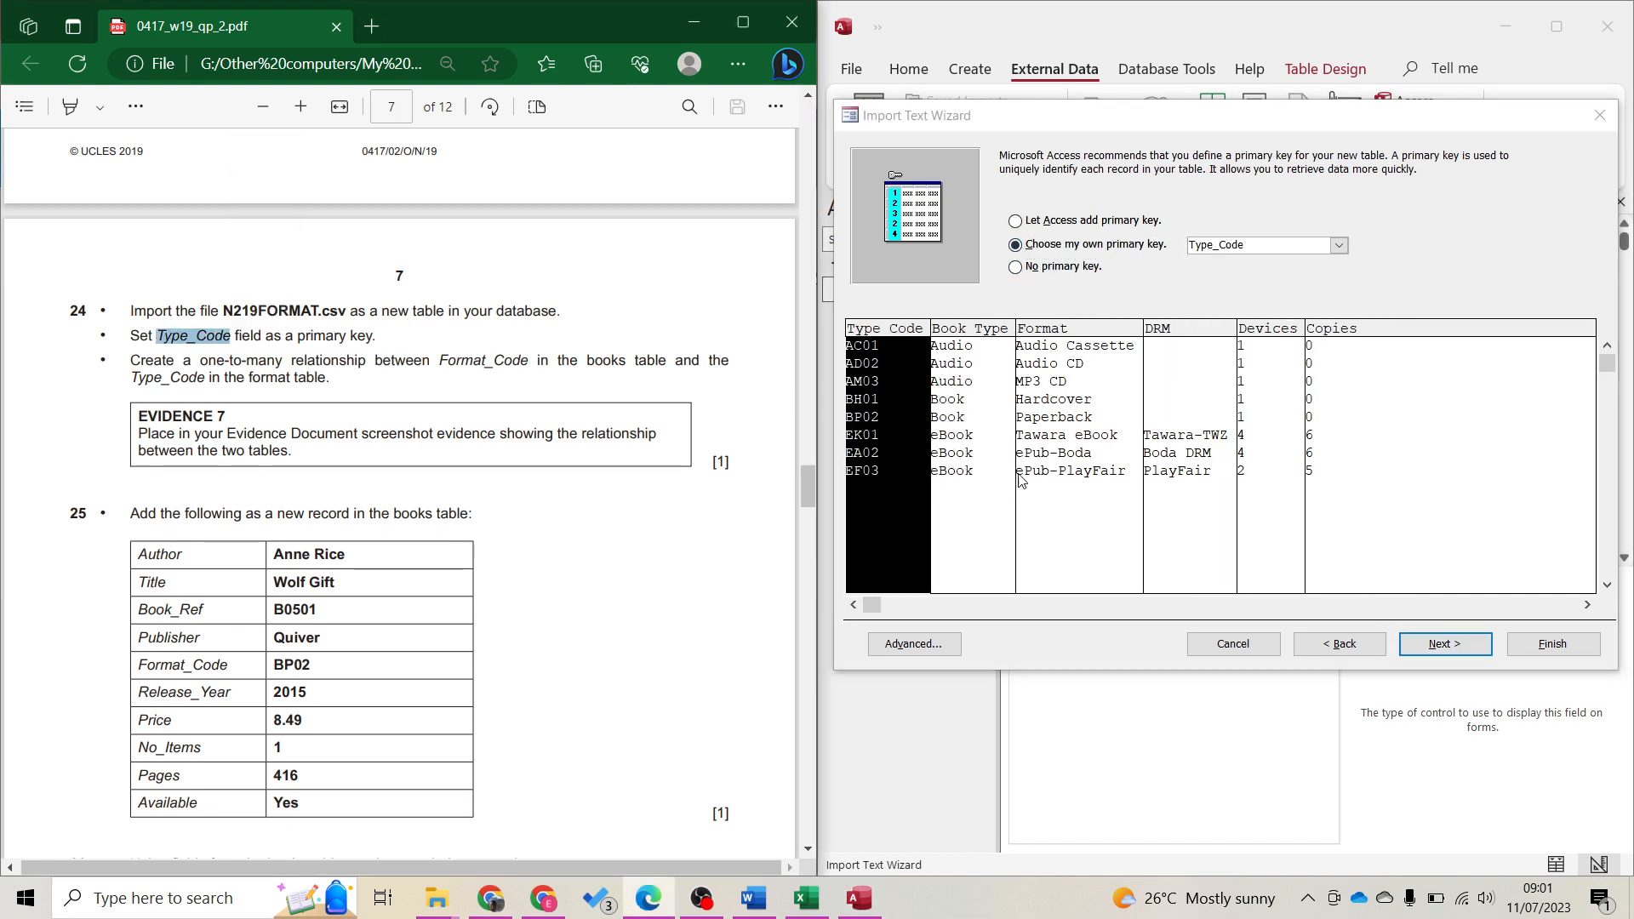
click(889, 470)
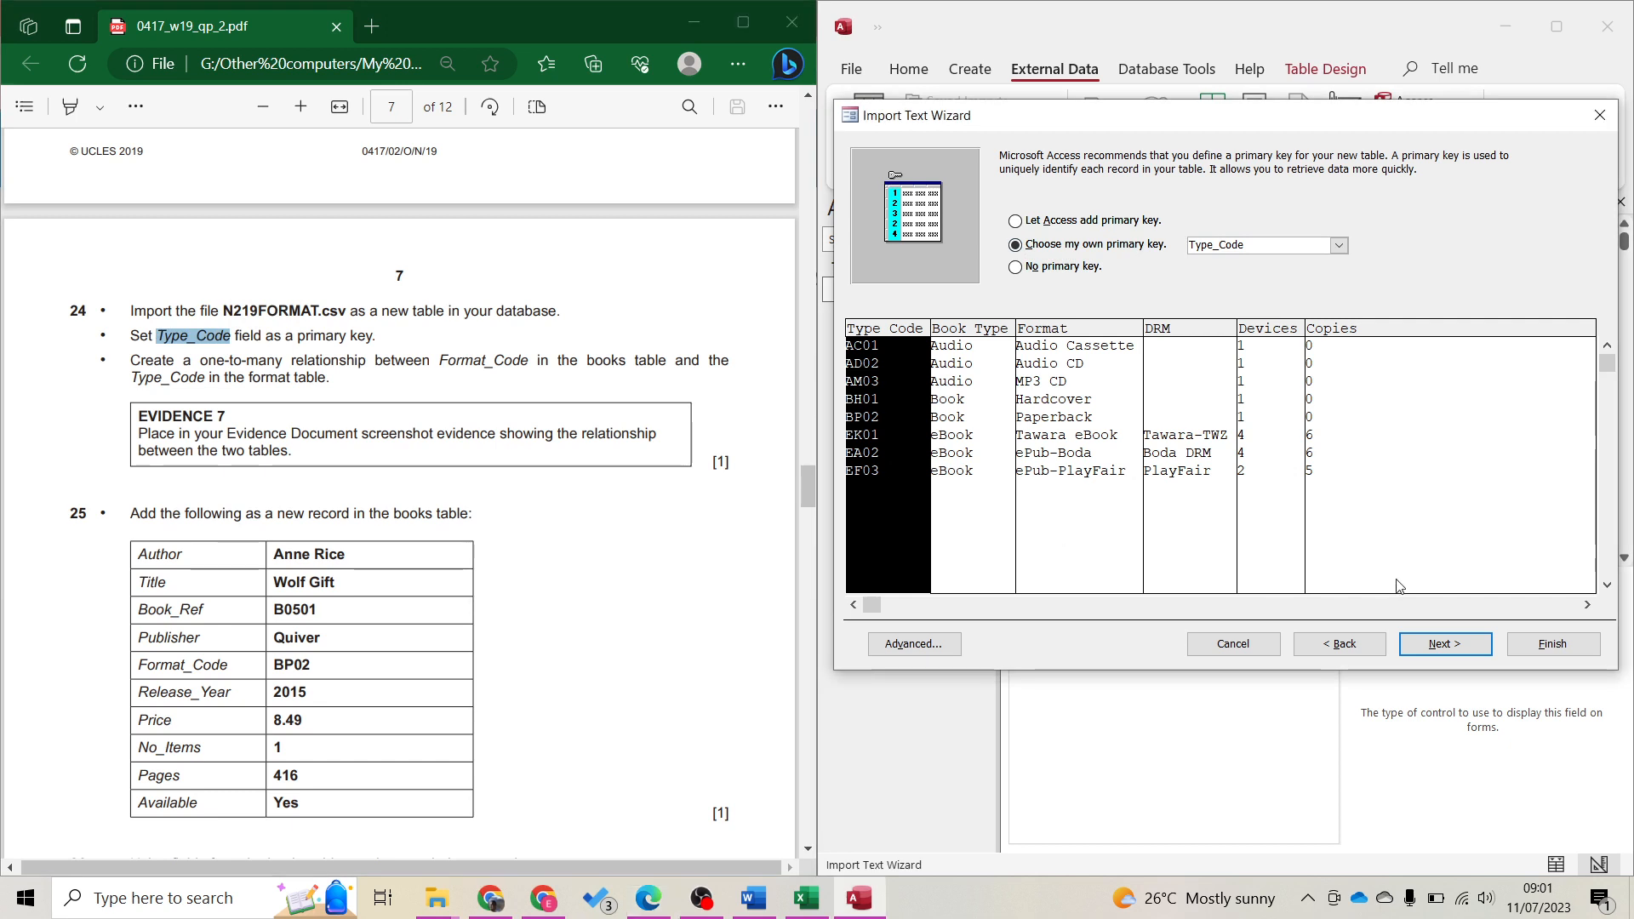
click(1477, 651)
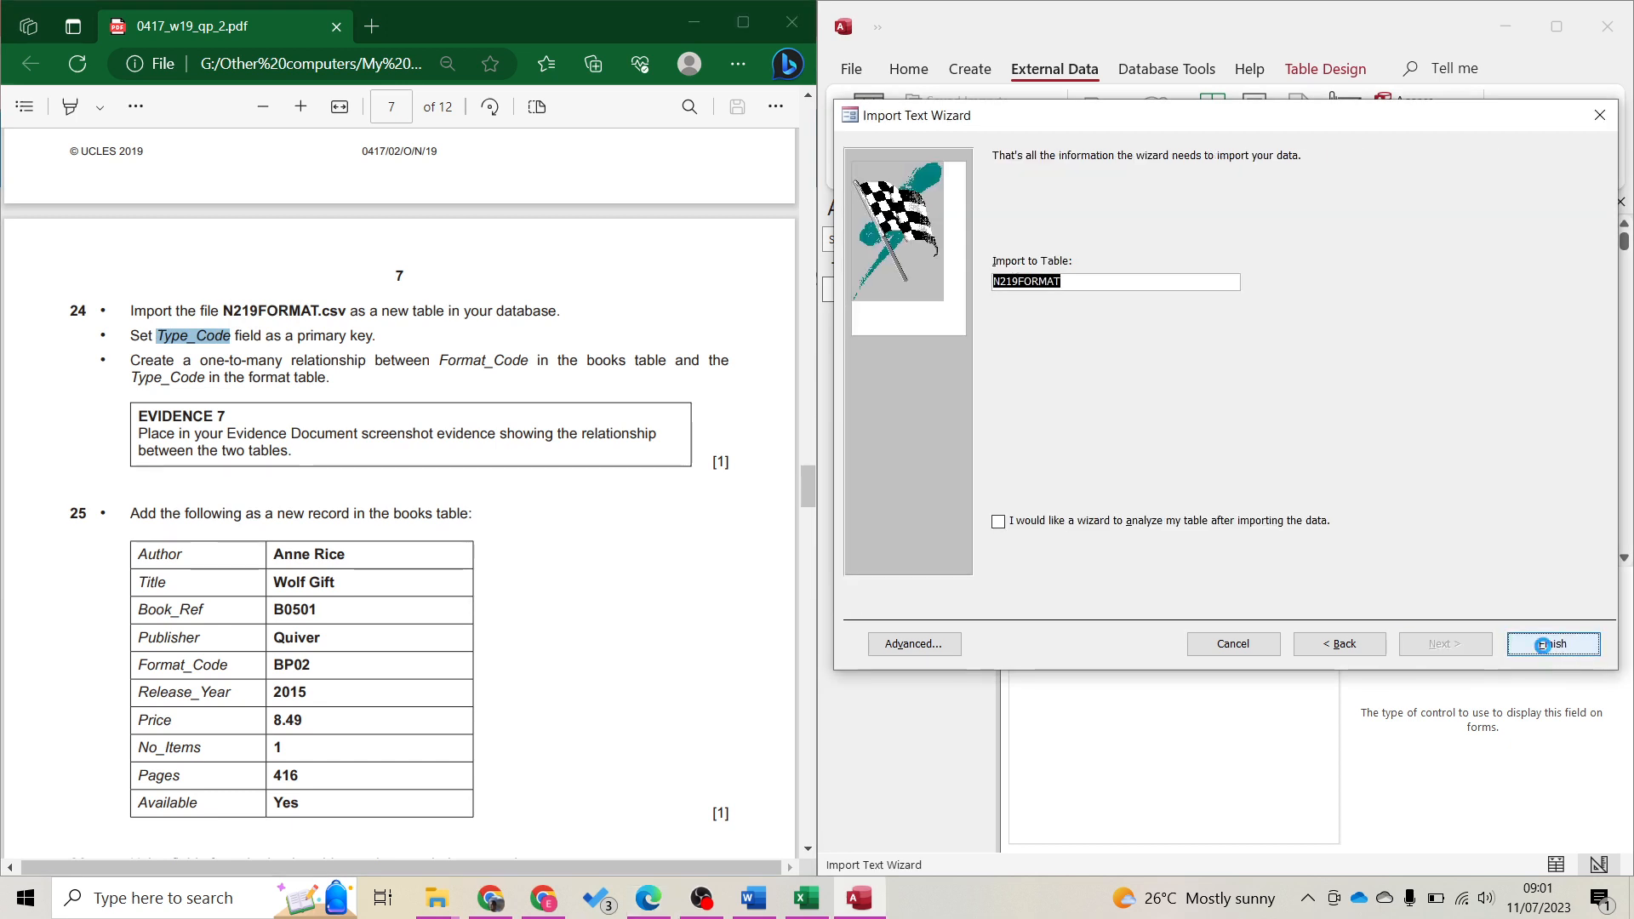
click(1542, 646)
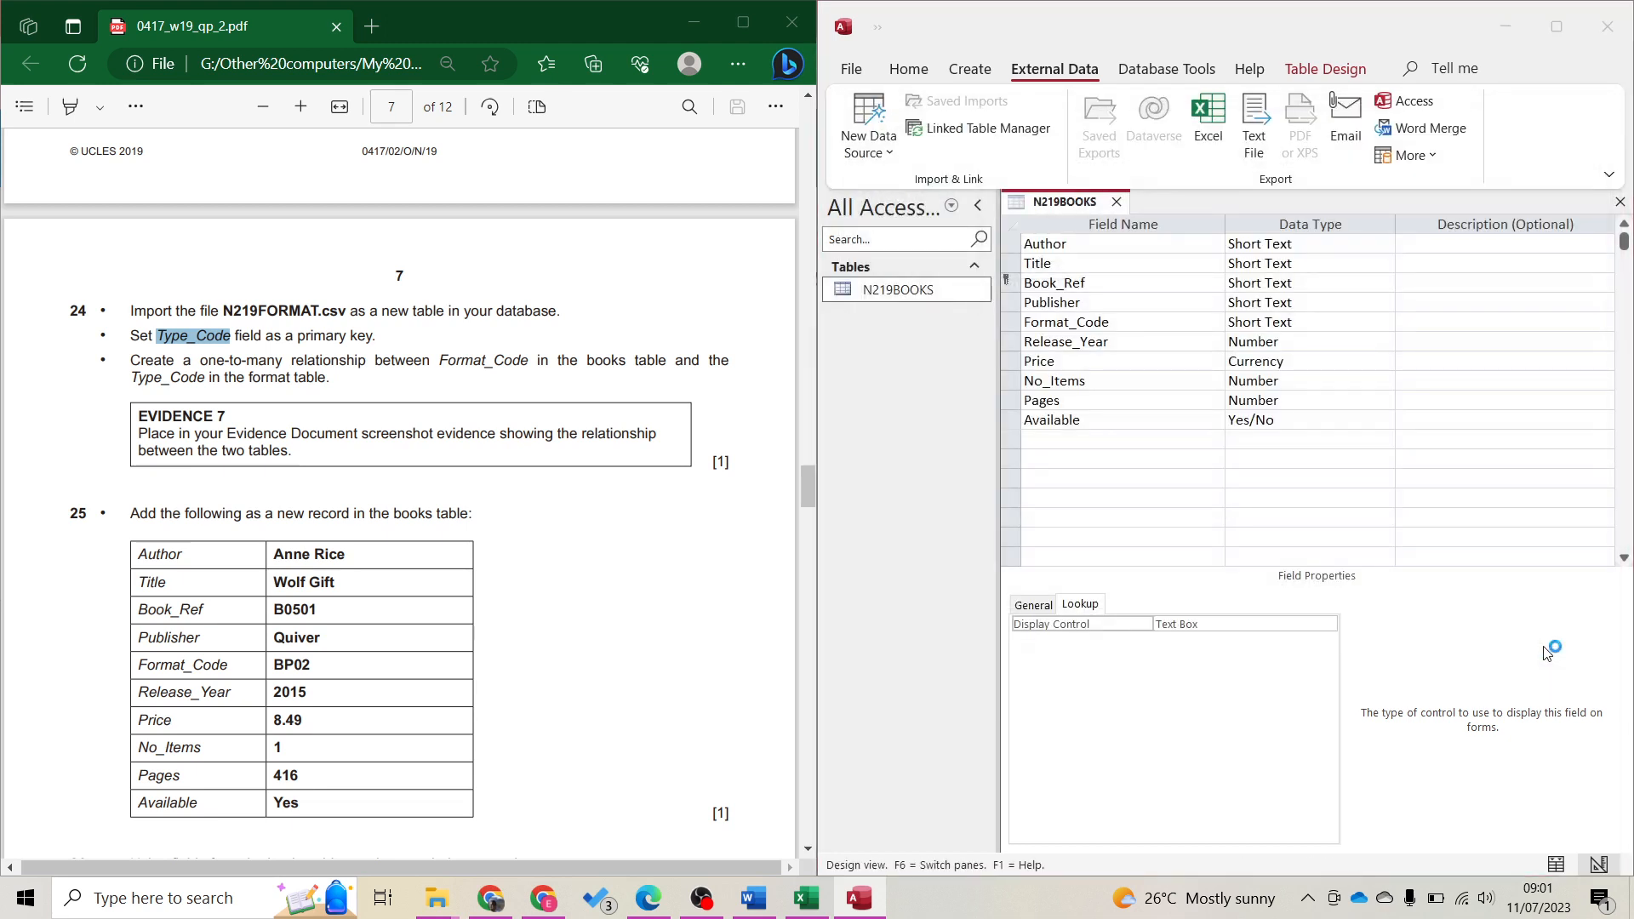
Skip saving the import steps, close N219BOOKS design, and add both tables to Relationships
click(1555, 704)
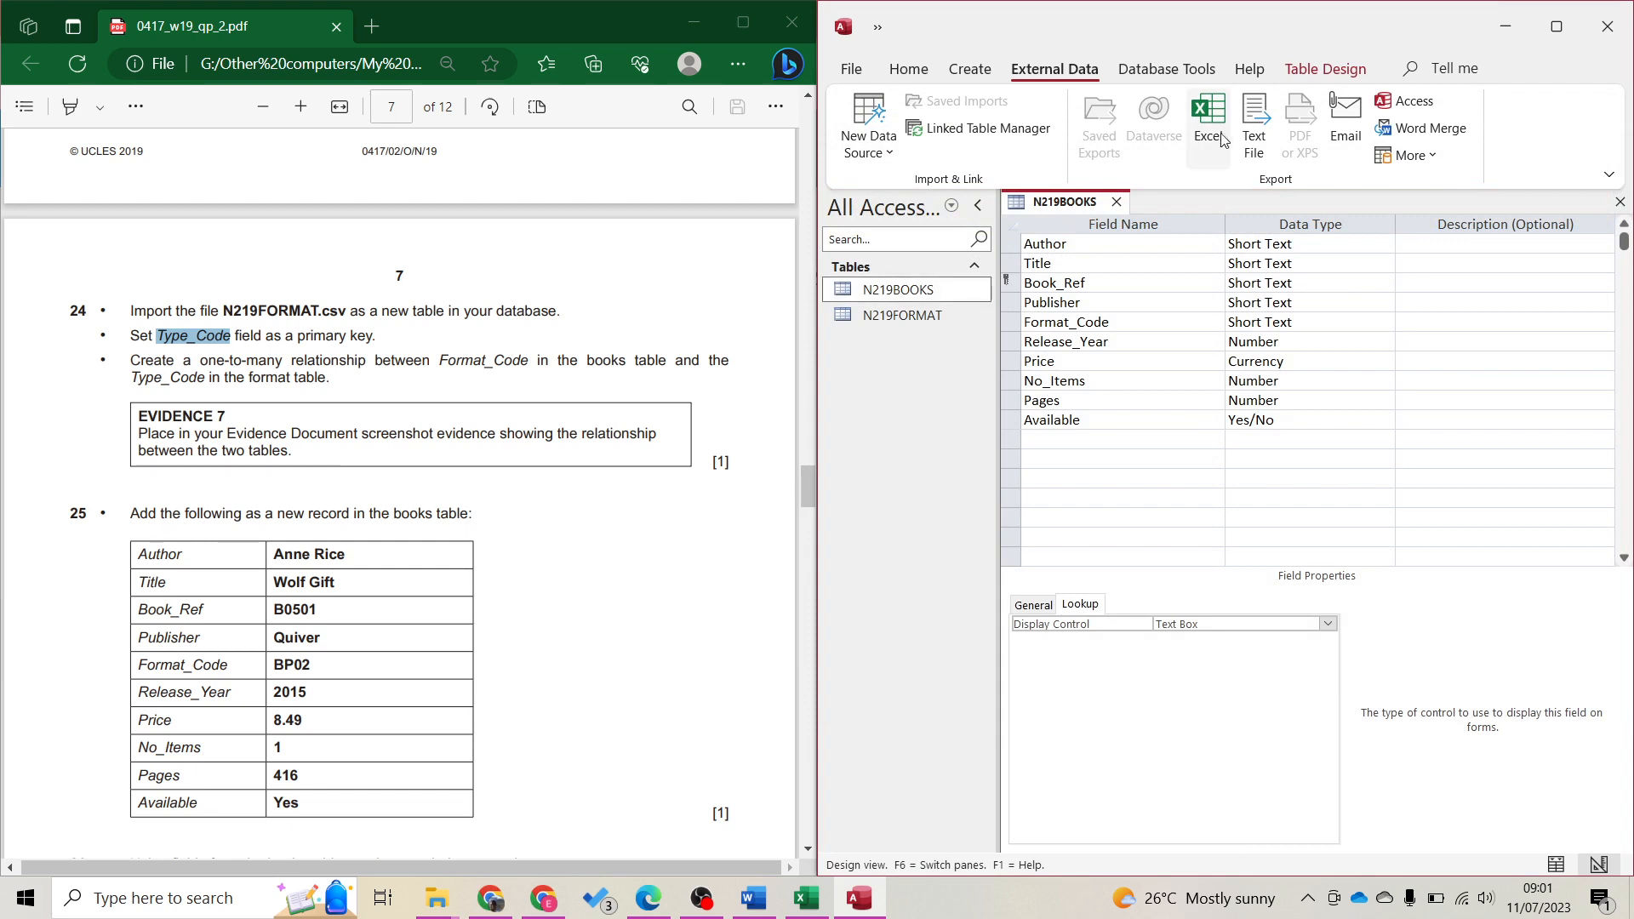
click(1120, 202)
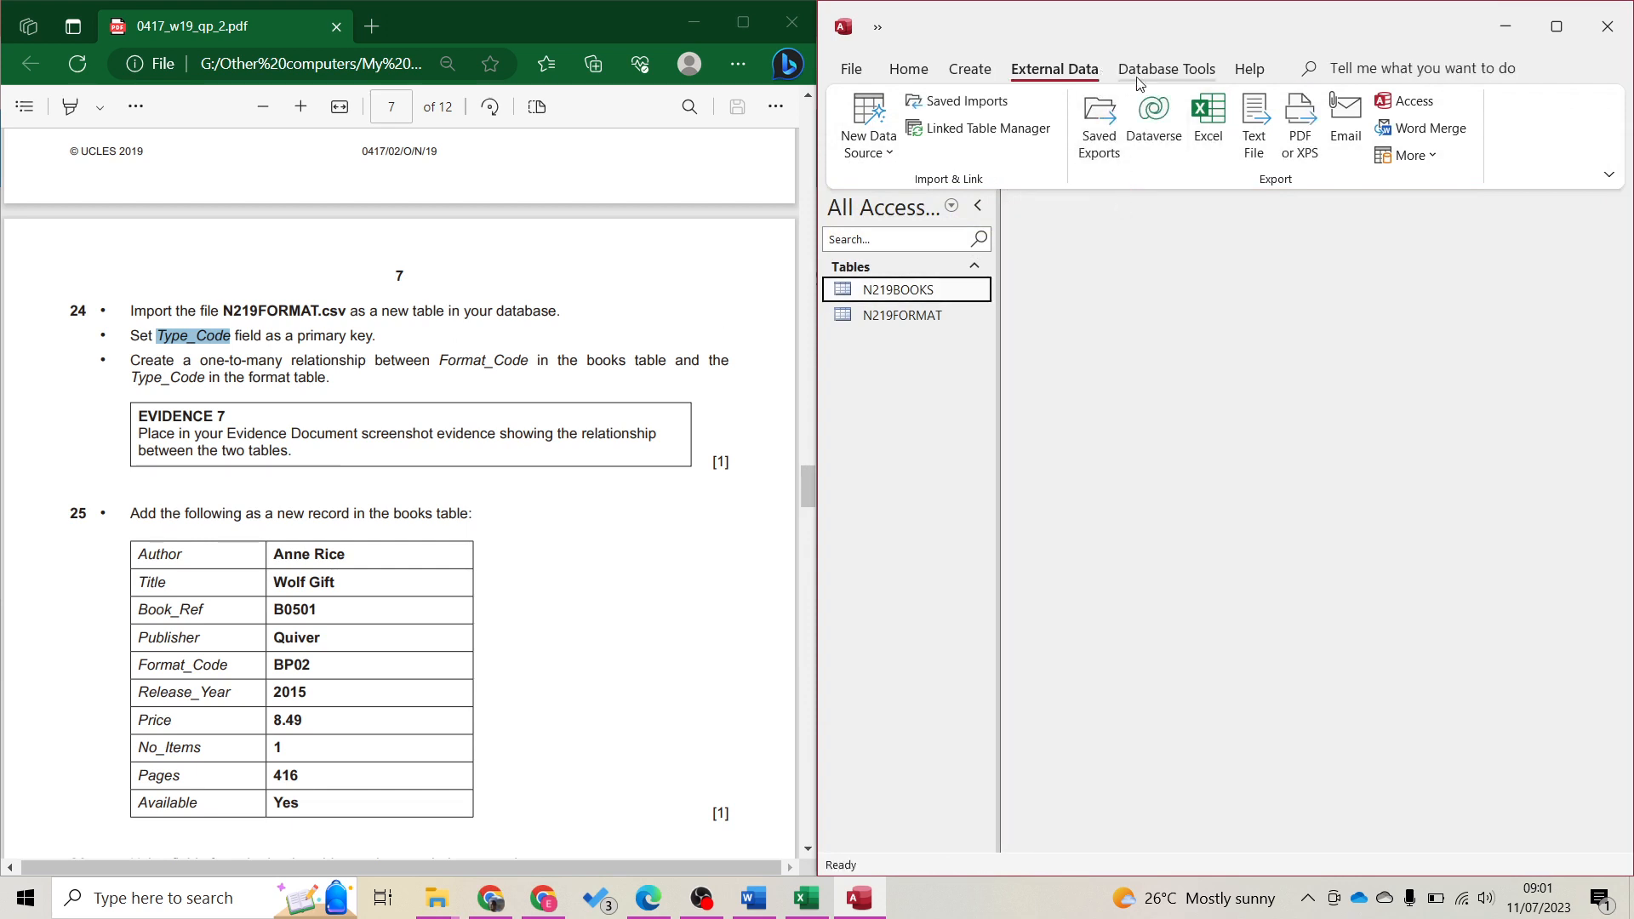
click(1166, 69)
click(1116, 101)
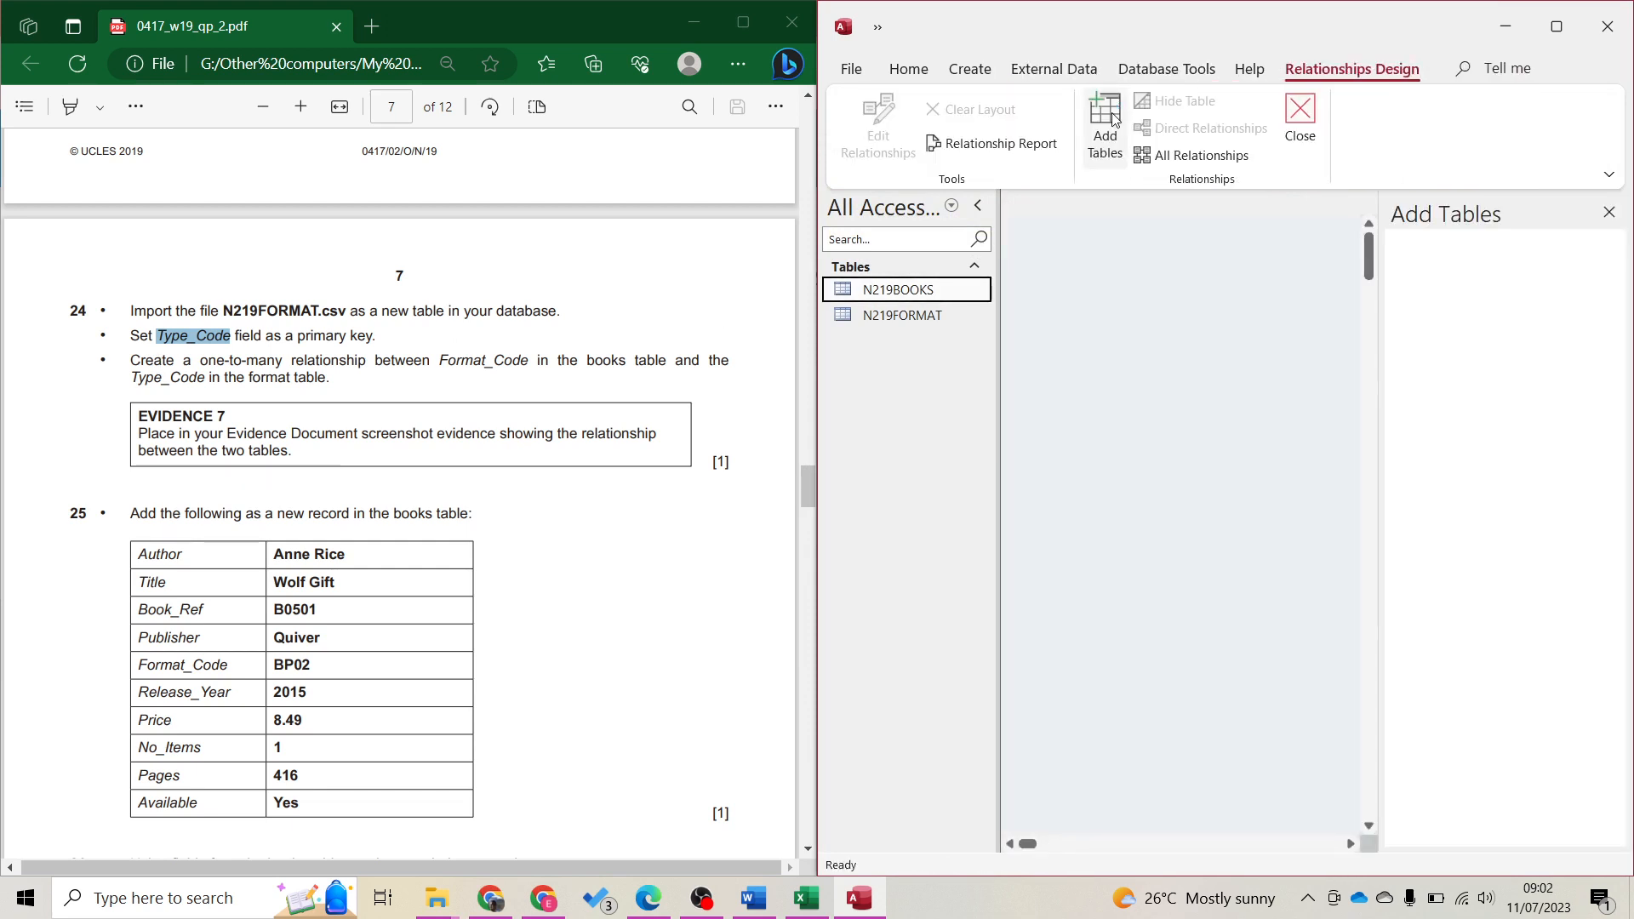
double_click(1437, 338)
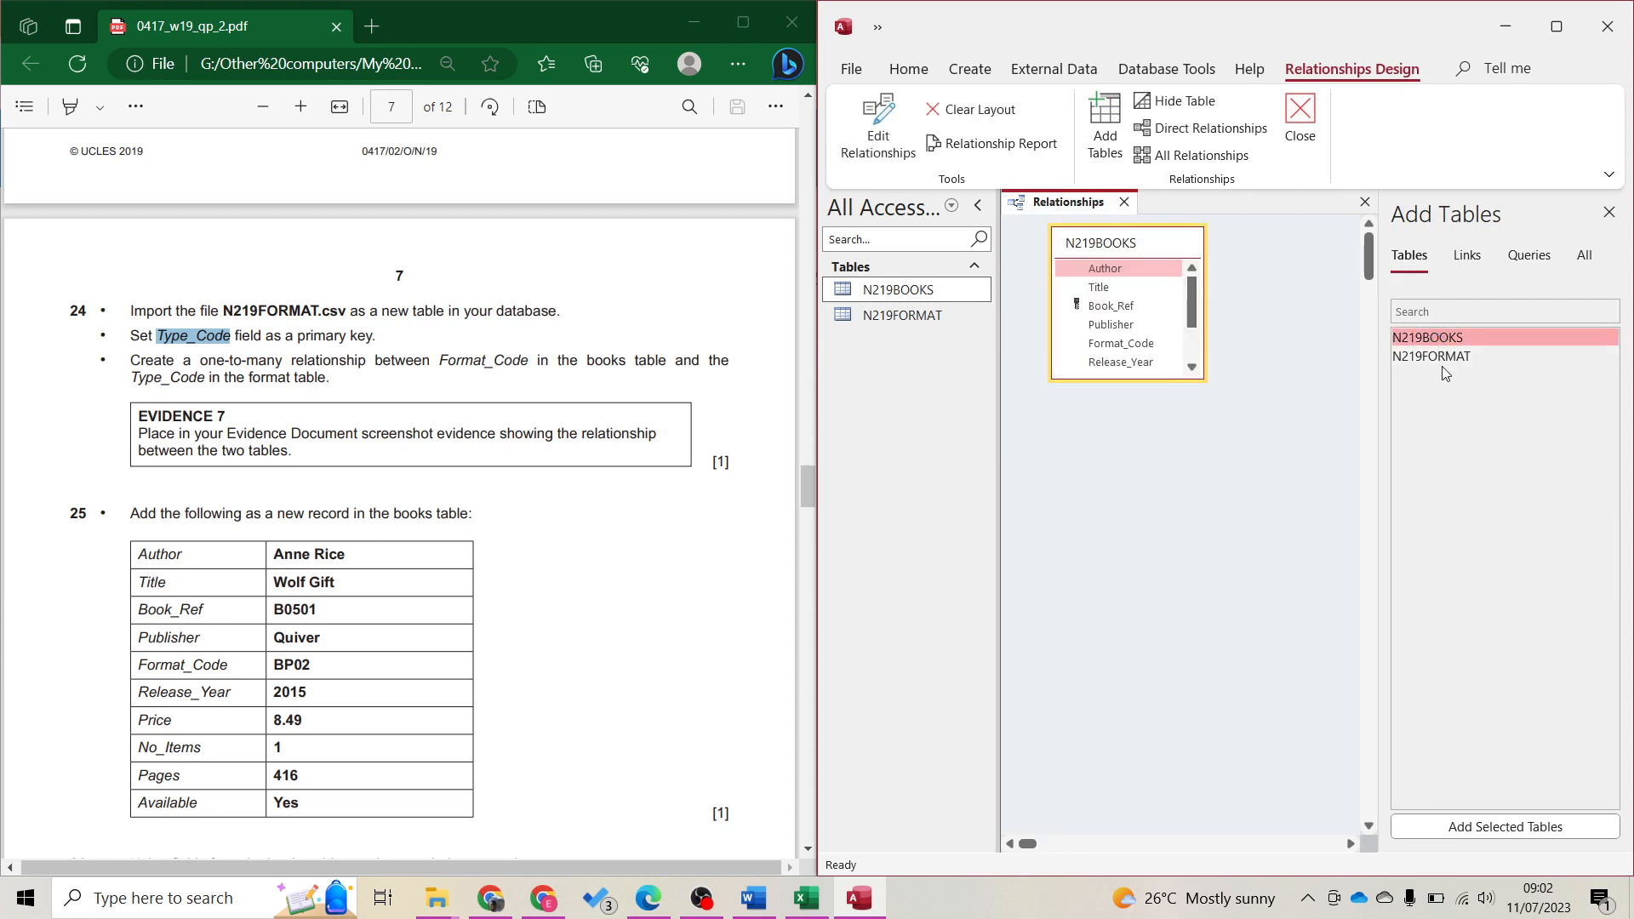
double_click(1437, 357)
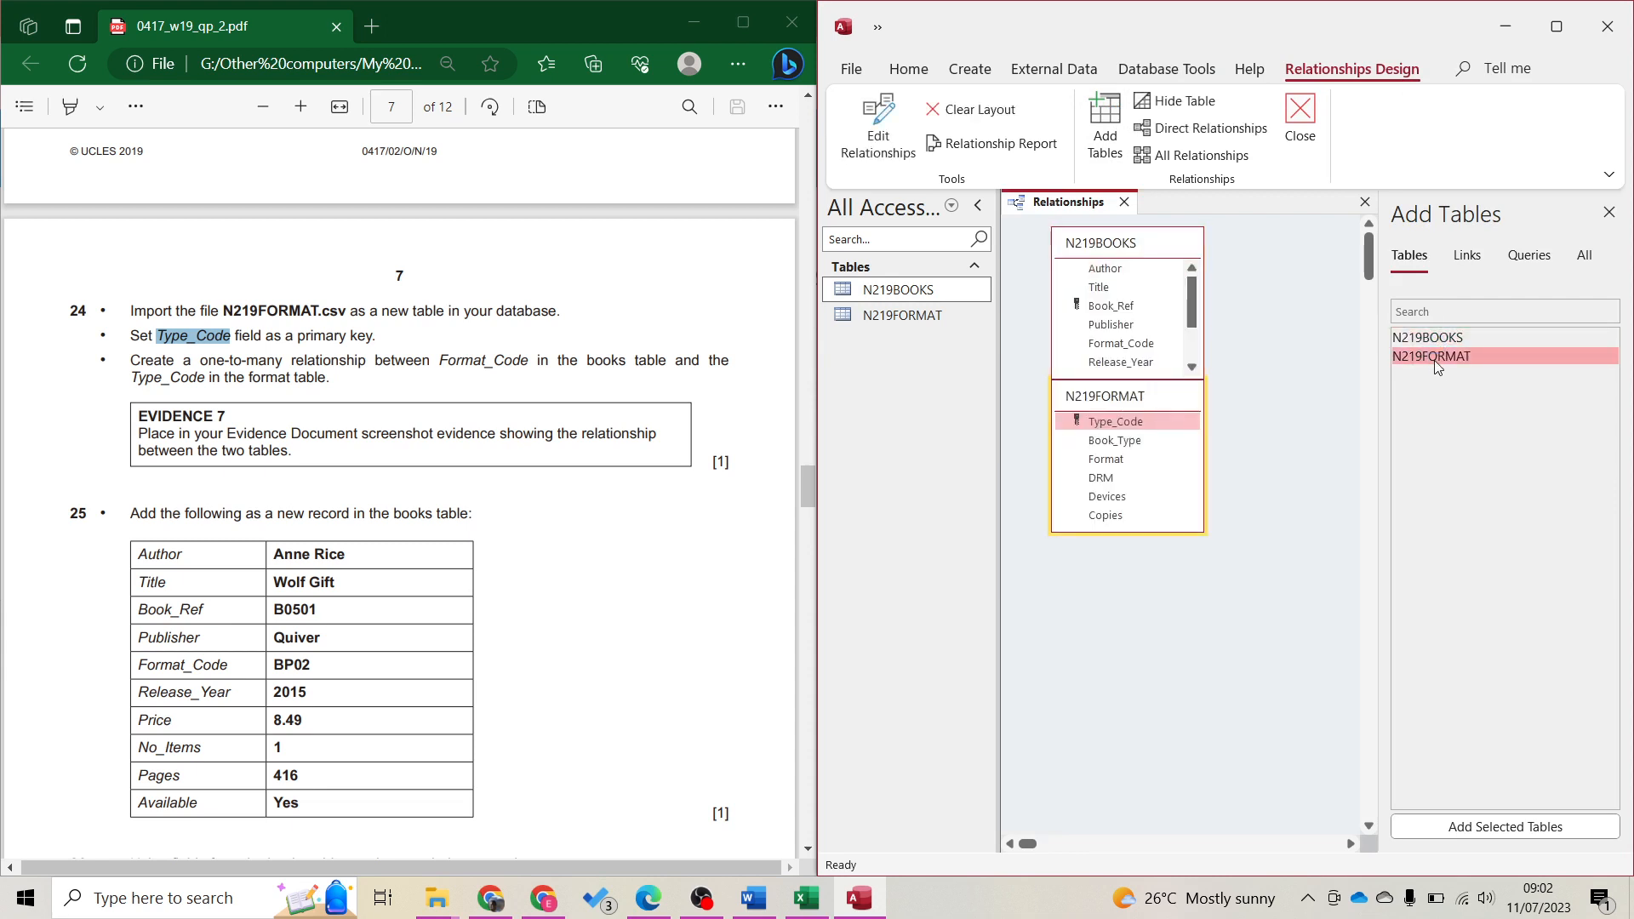
click(1608, 211)
drag(1146, 399, 1388, 240)
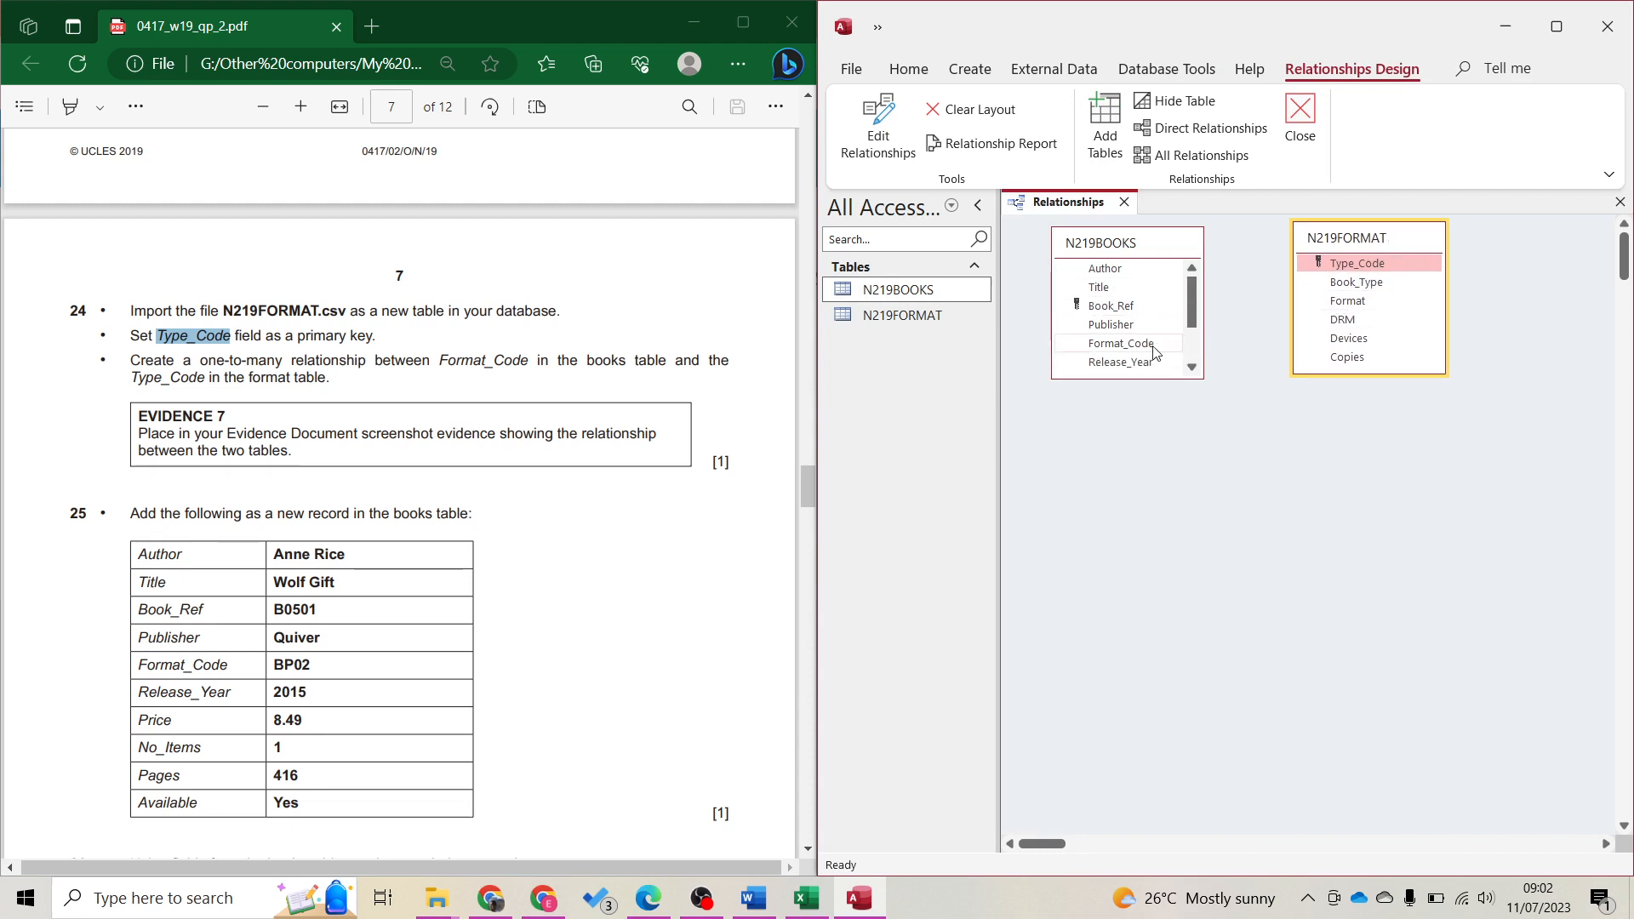
Drag N219BOOKS's Format_Code onto Type_Code in N219FORMAT
click(1135, 247)
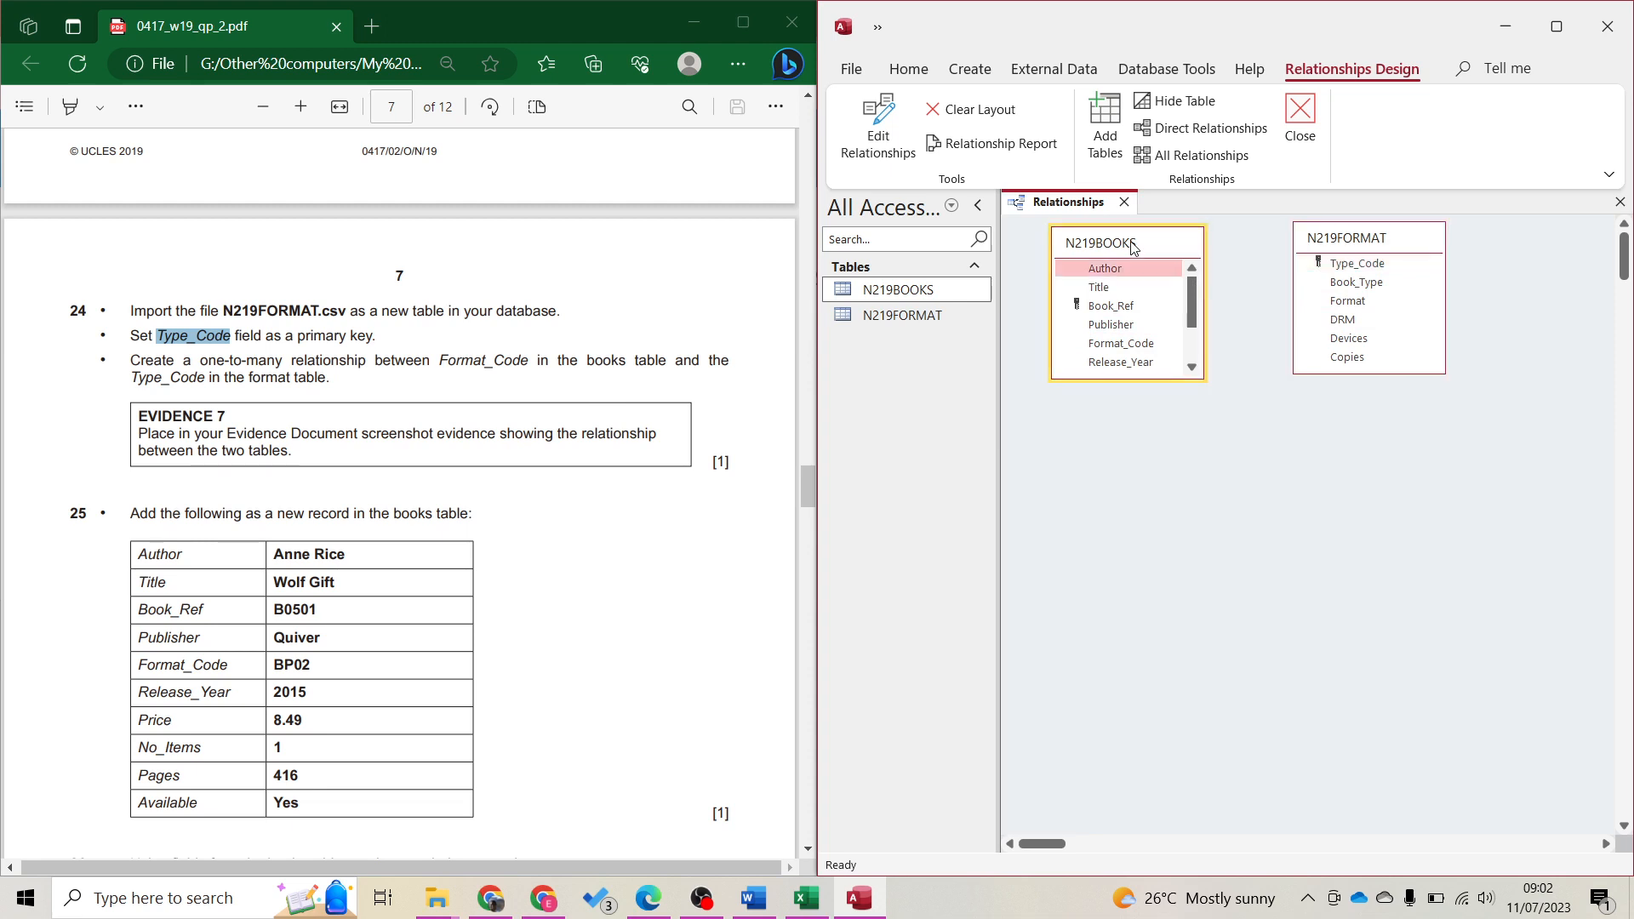
click(1120, 343)
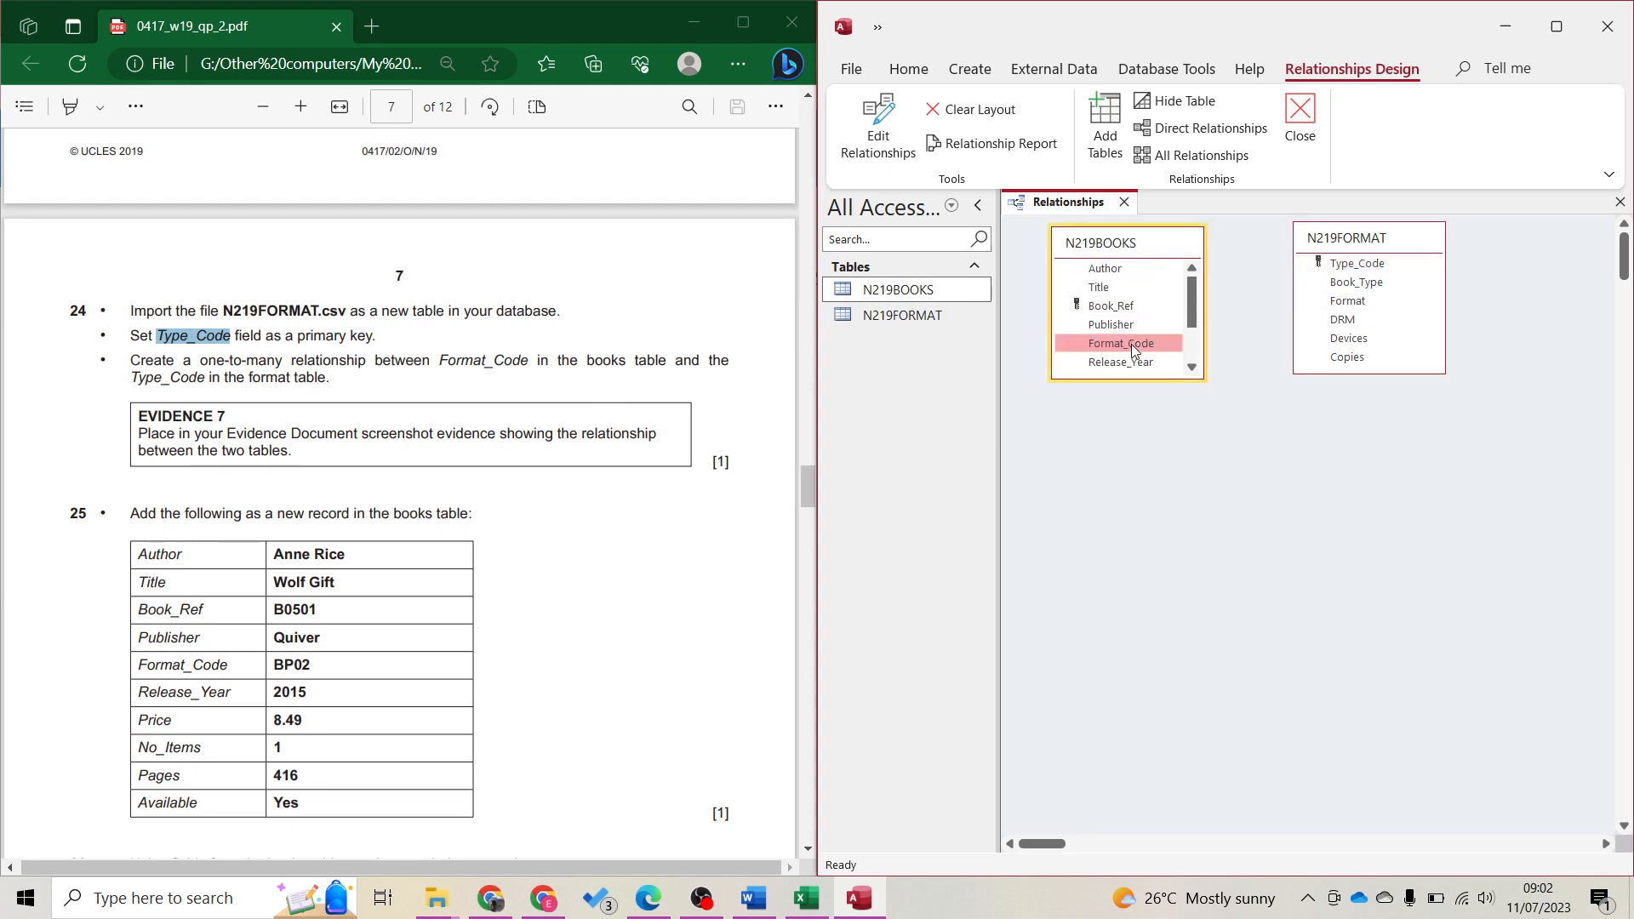
drag(1131, 343, 1372, 262)
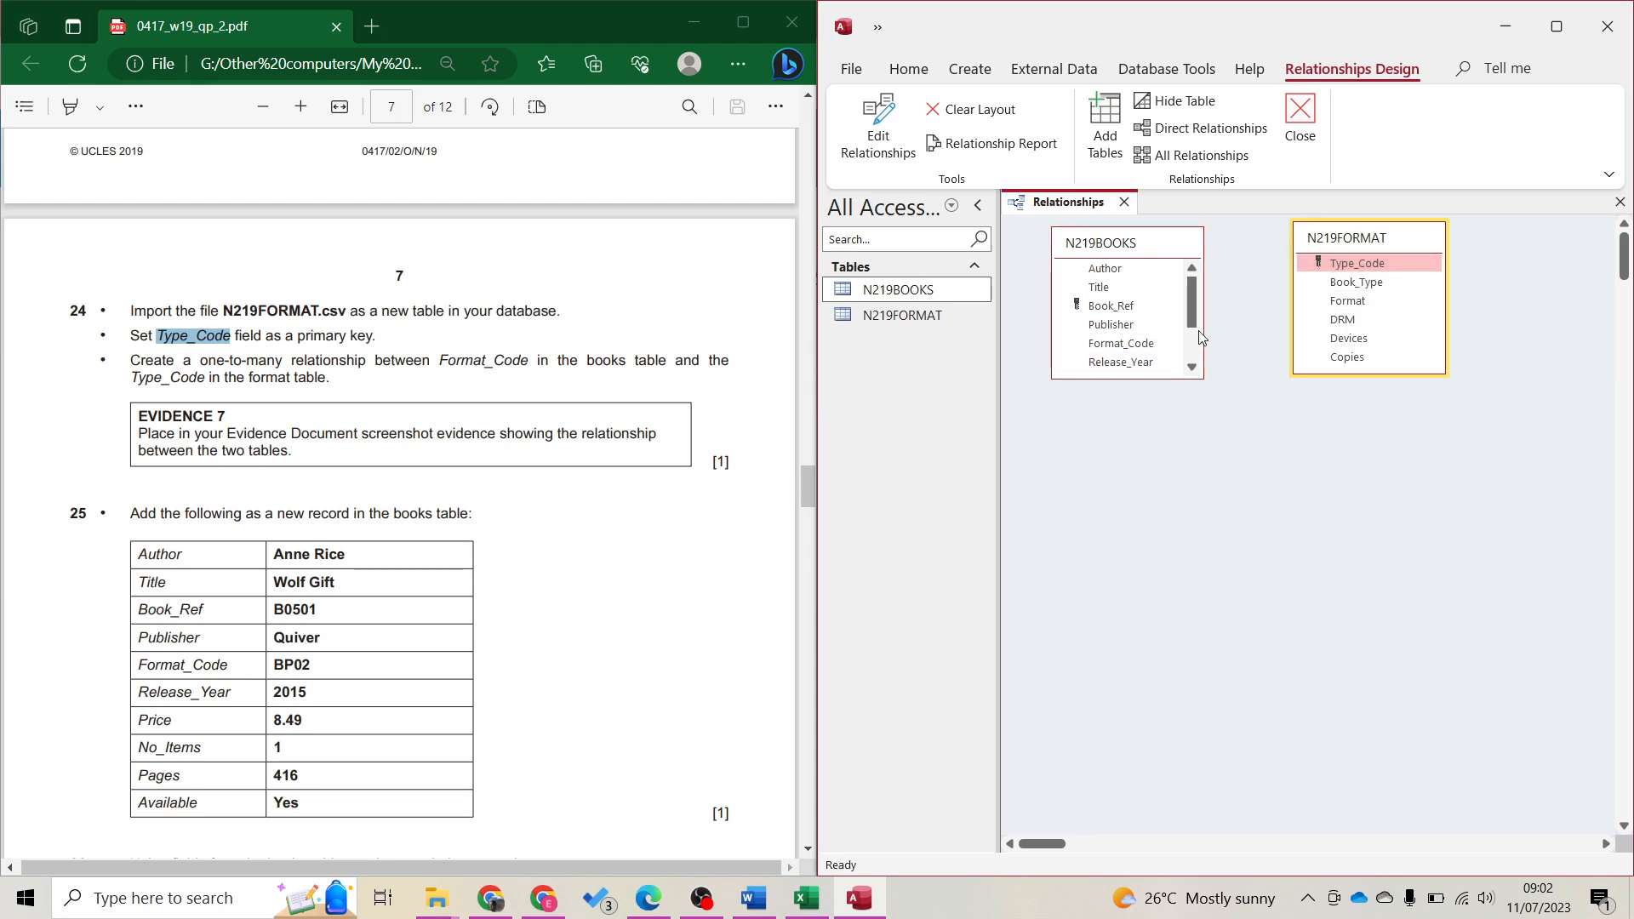
click(1141, 359)
drag(1133, 346, 1355, 266)
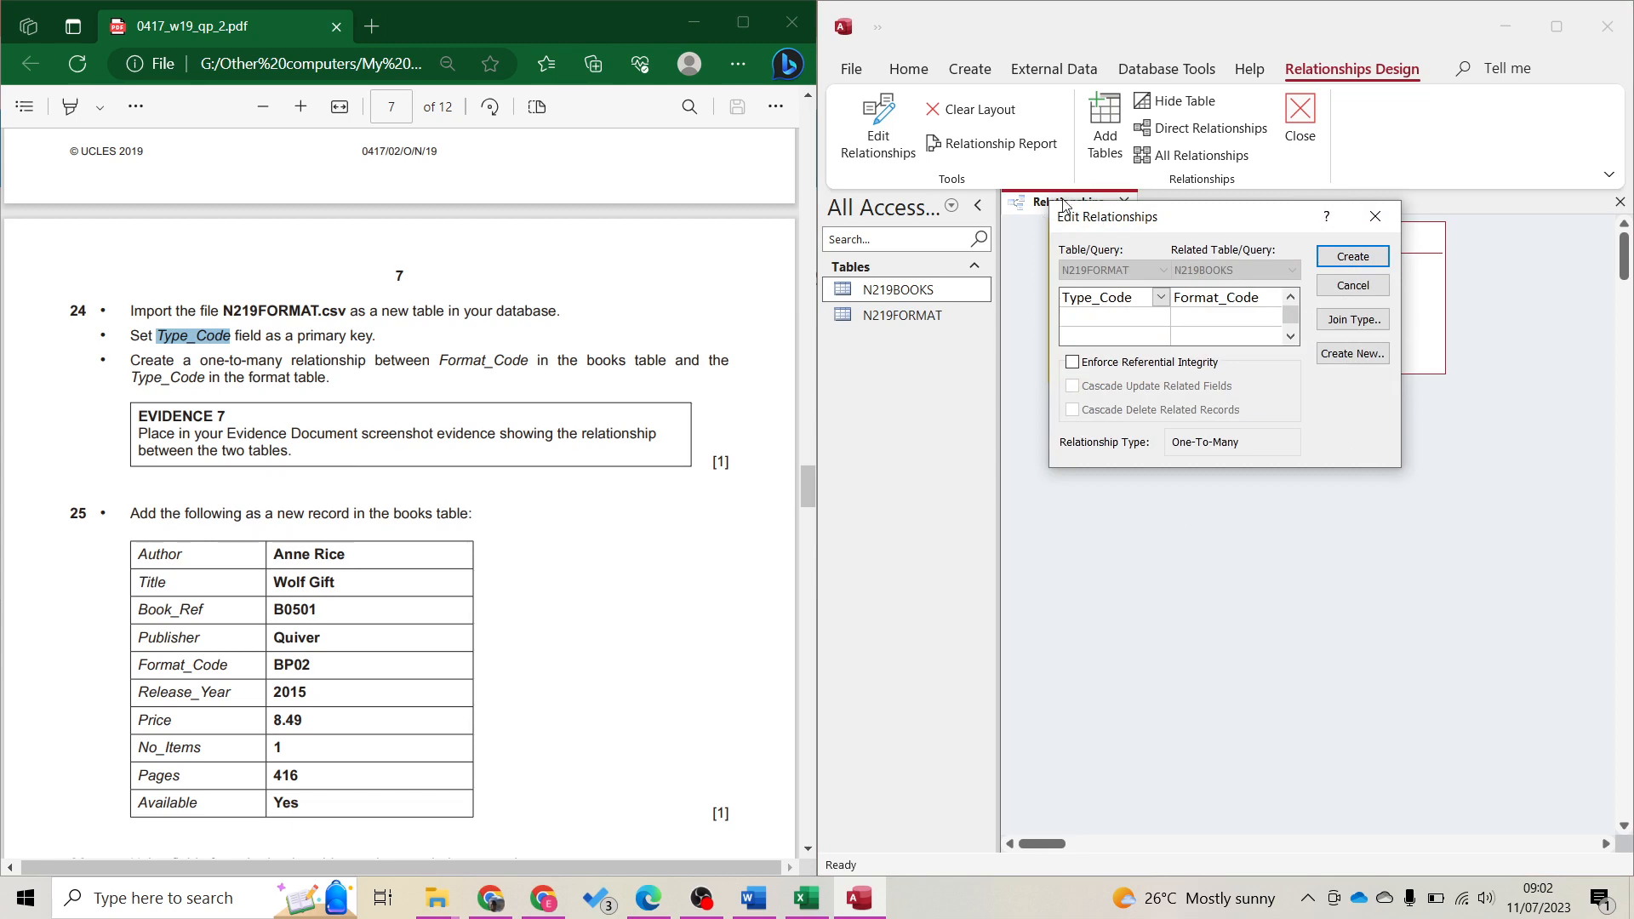
Screenshot the Edit Relationships dialog and create the one-to-many relationship
key(super+shift+s)
mouse_move(1048, 201)
mouse_down()
mouse_move(1174, 227)
mouse_move(1401, 470)
mouse_up()
click(1352, 256)
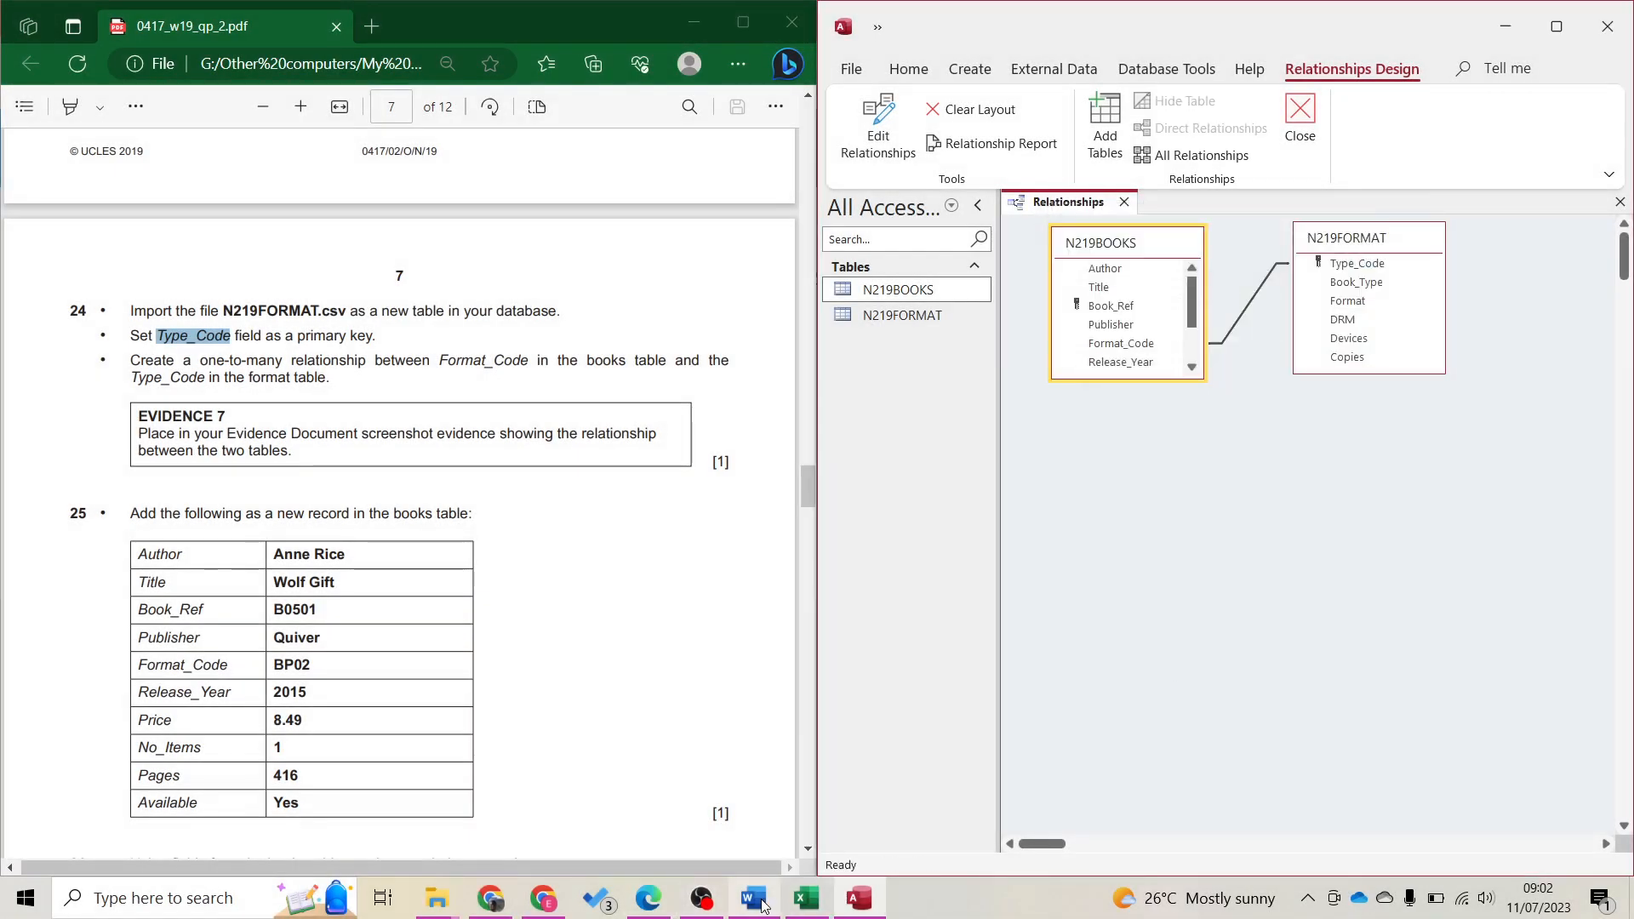
click(670, 734)
Paste the relationship screenshot under Step 24 in the Word evidence document
scroll(655, 766, down, 2)
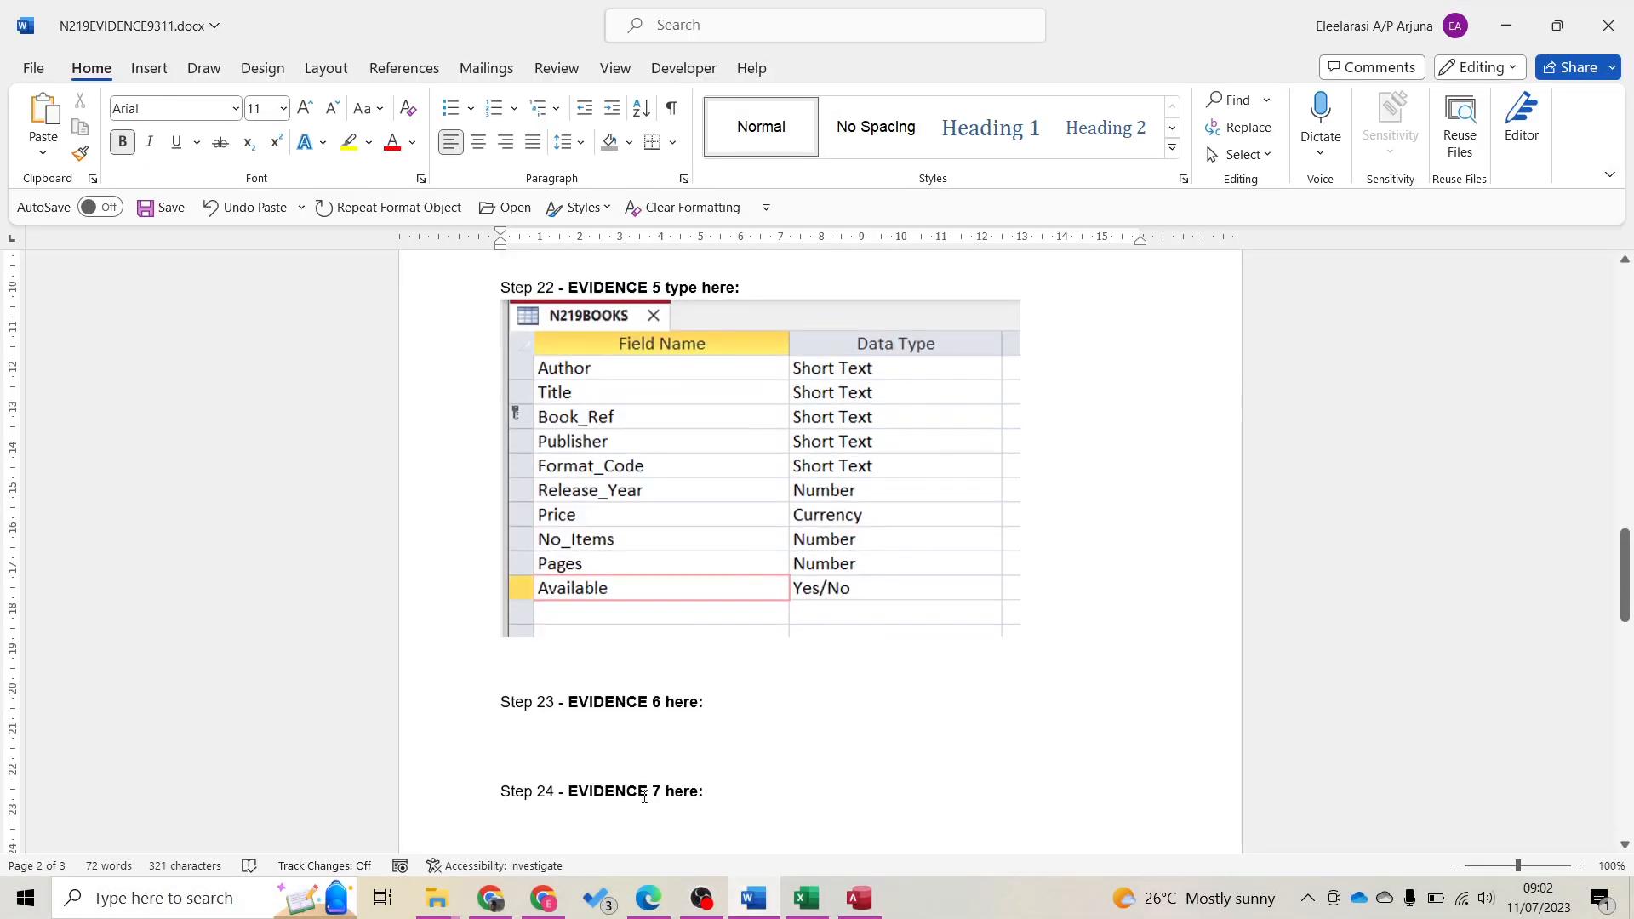
scroll(644, 796, down, 1)
click(518, 777)
key(ctrl+v)
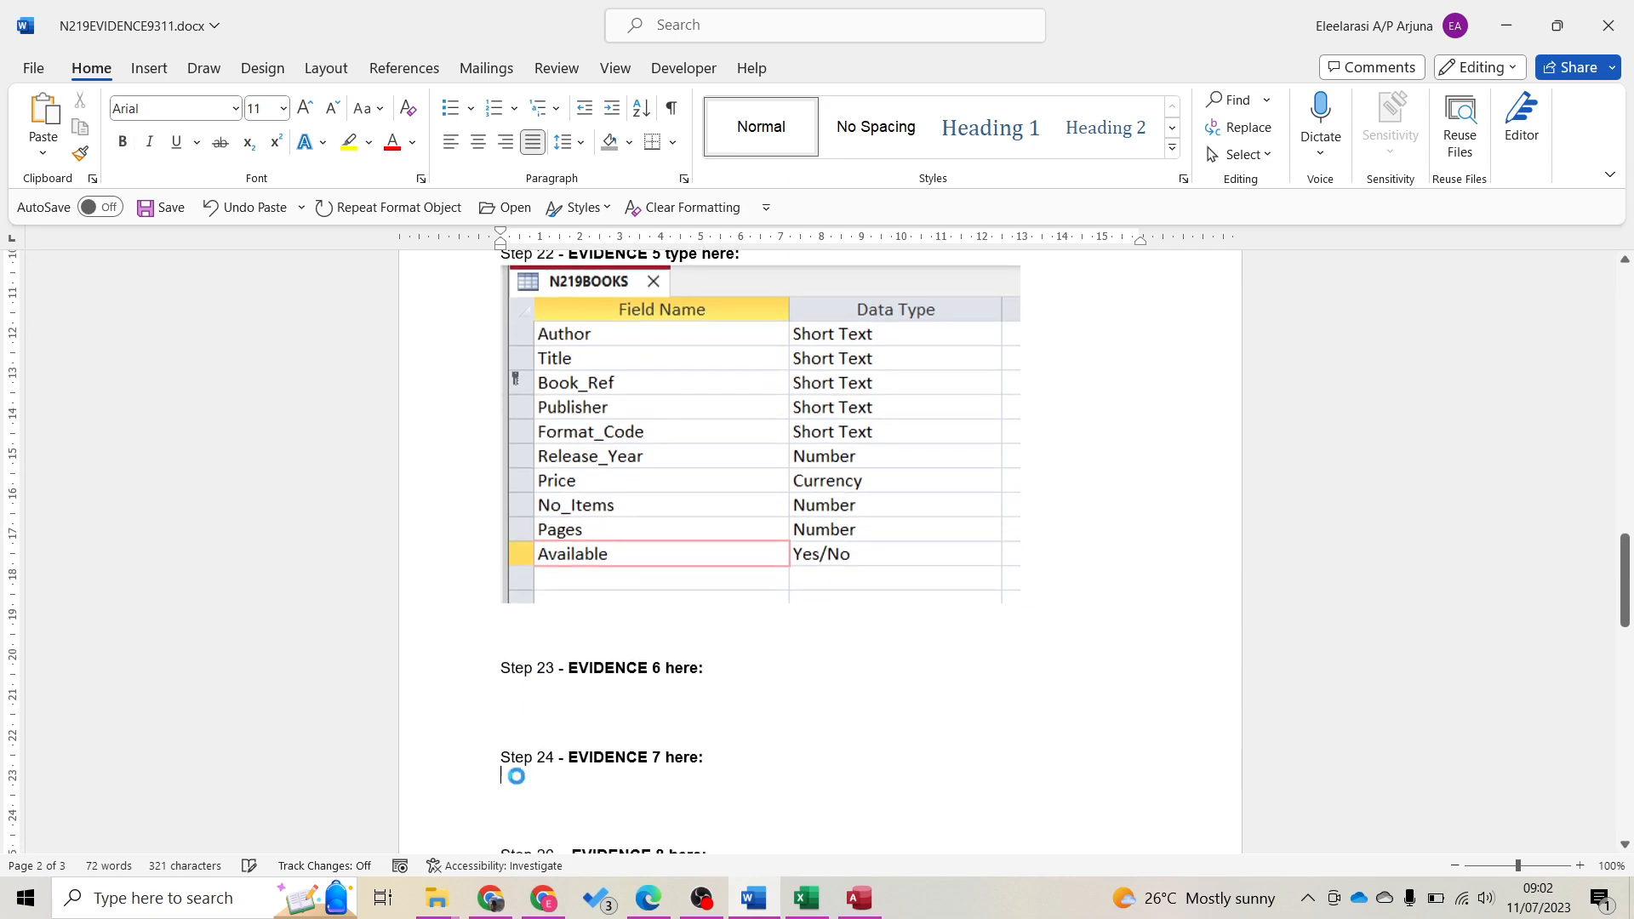
click(1504, 25)
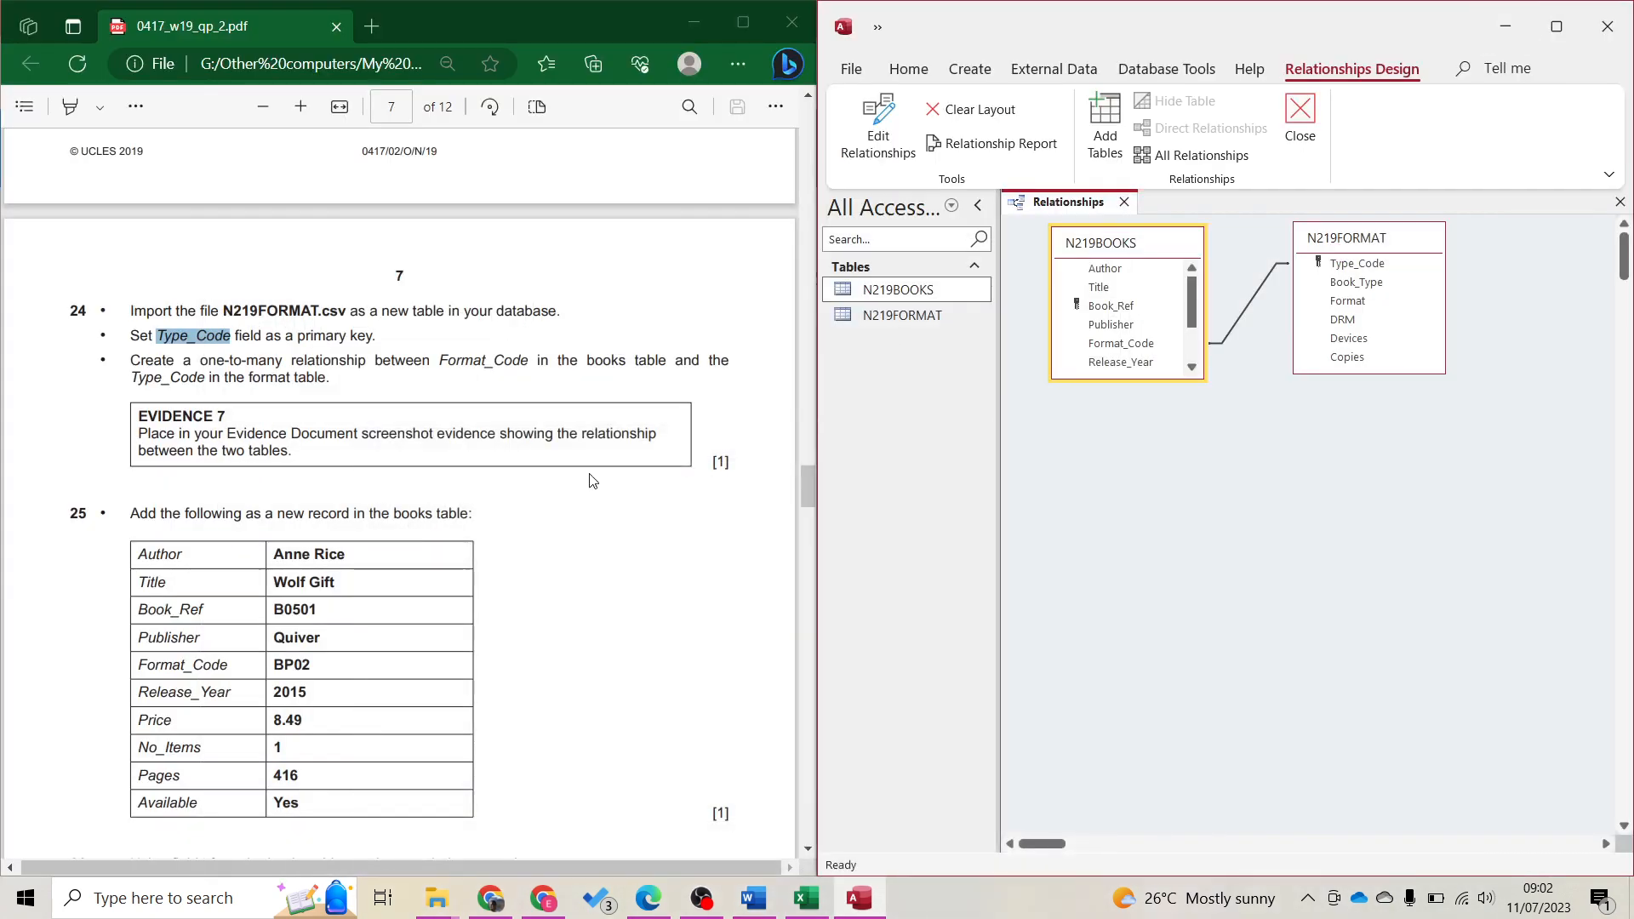
Return to the Word evidence document and find the N219BOOKS field-types screenshot
scroll(590, 481, up, 10)
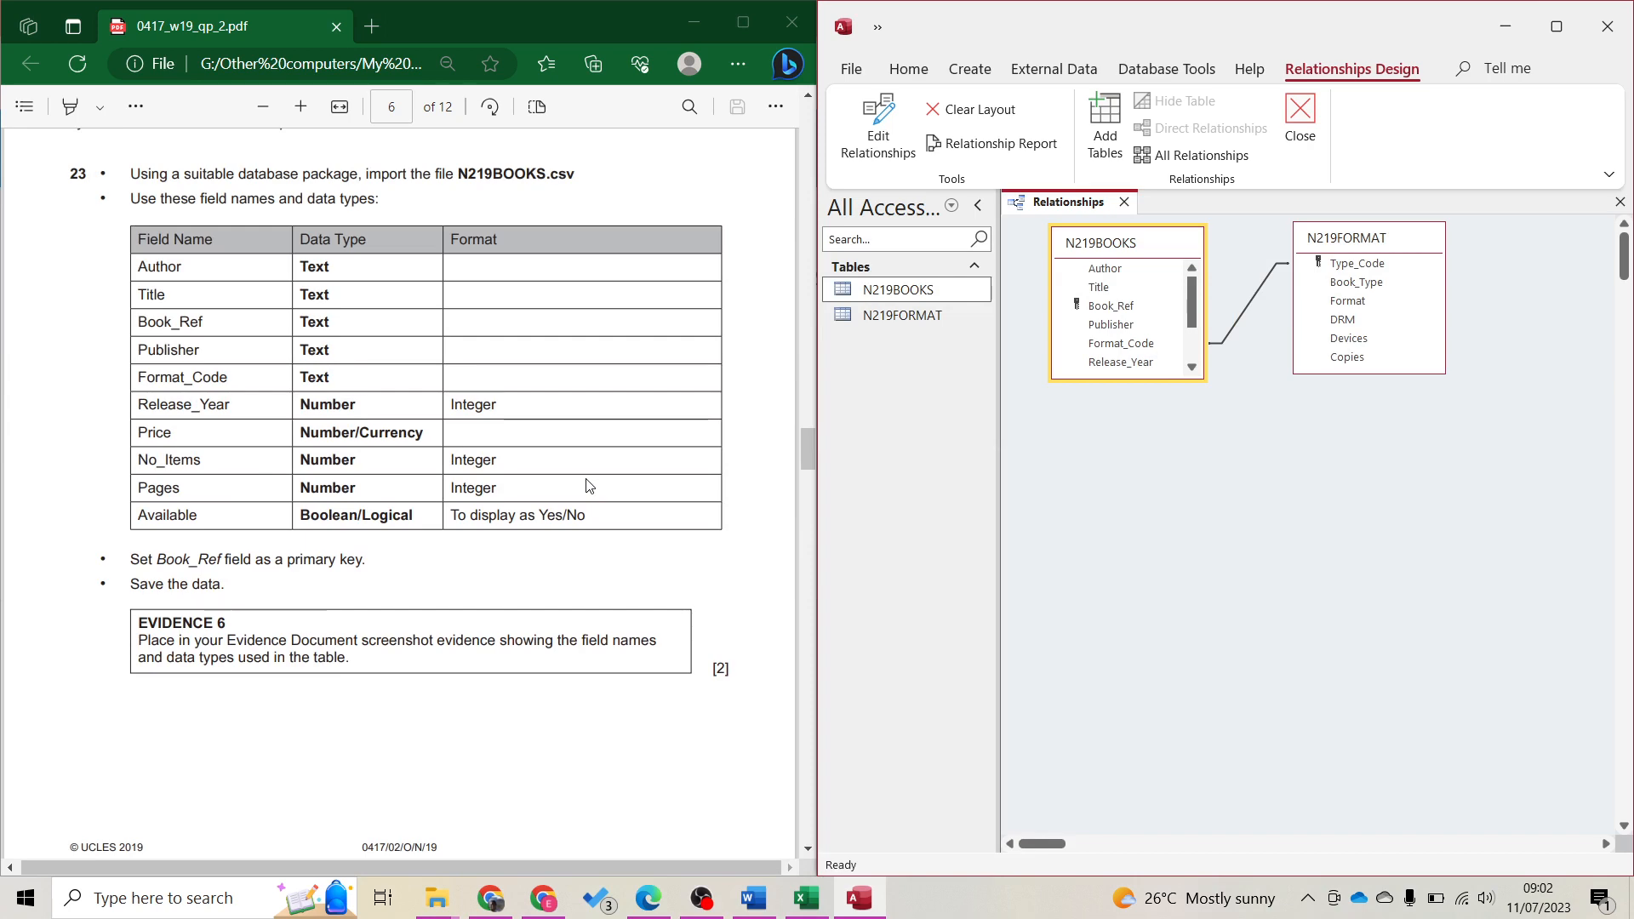
scroll(588, 486, up, 3)
scroll(585, 479, up, 5)
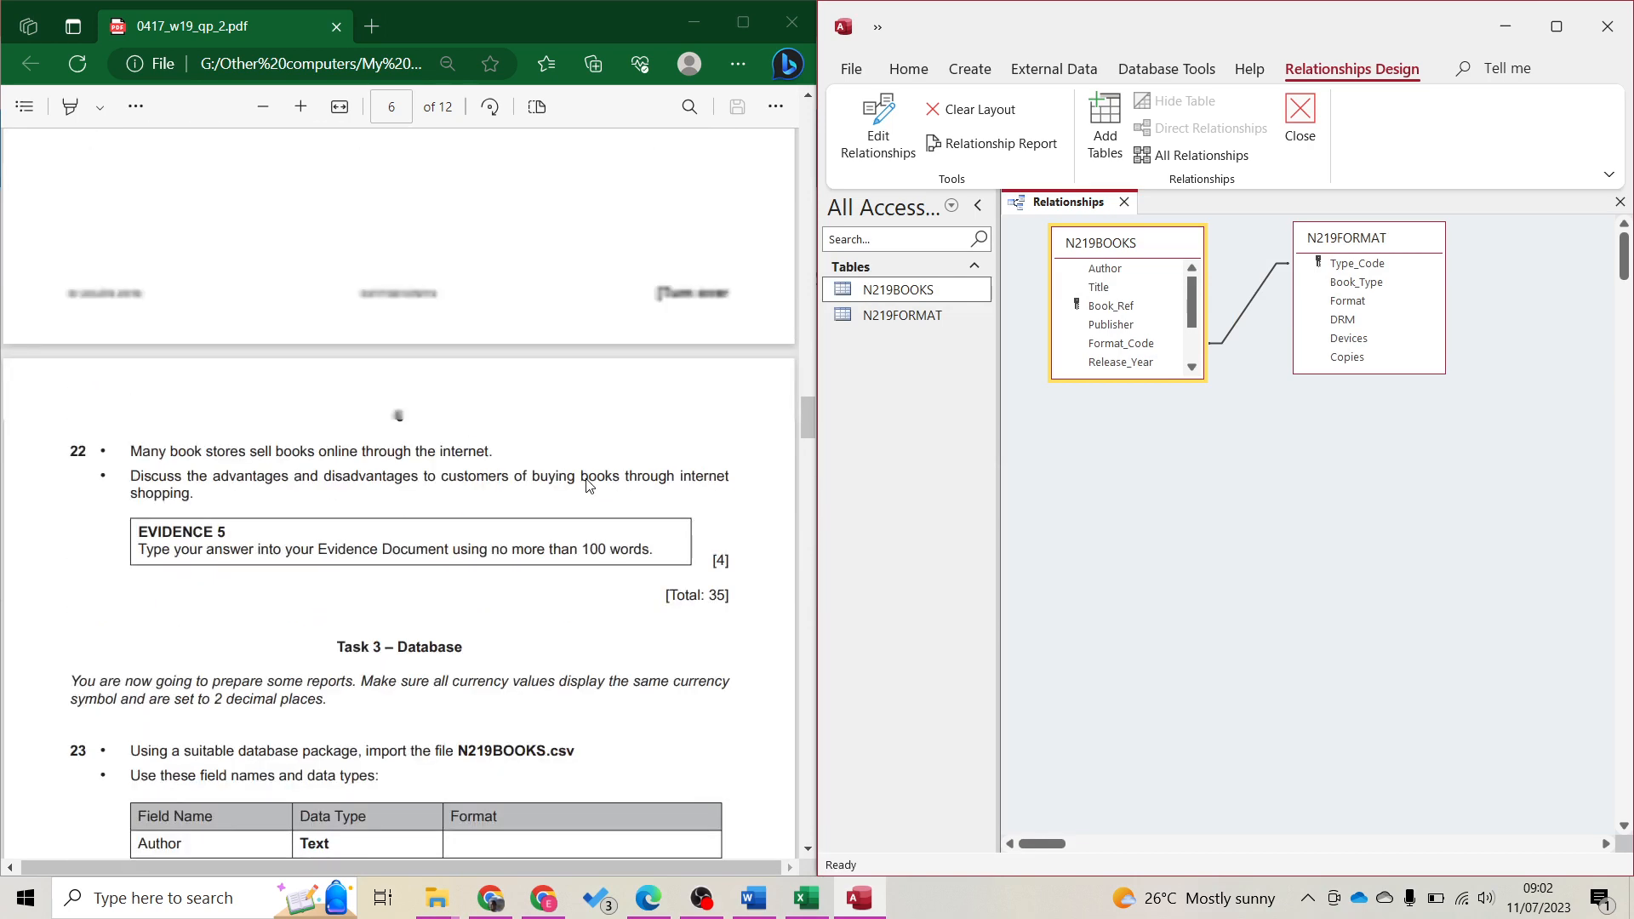
scroll(586, 479, down, 2)
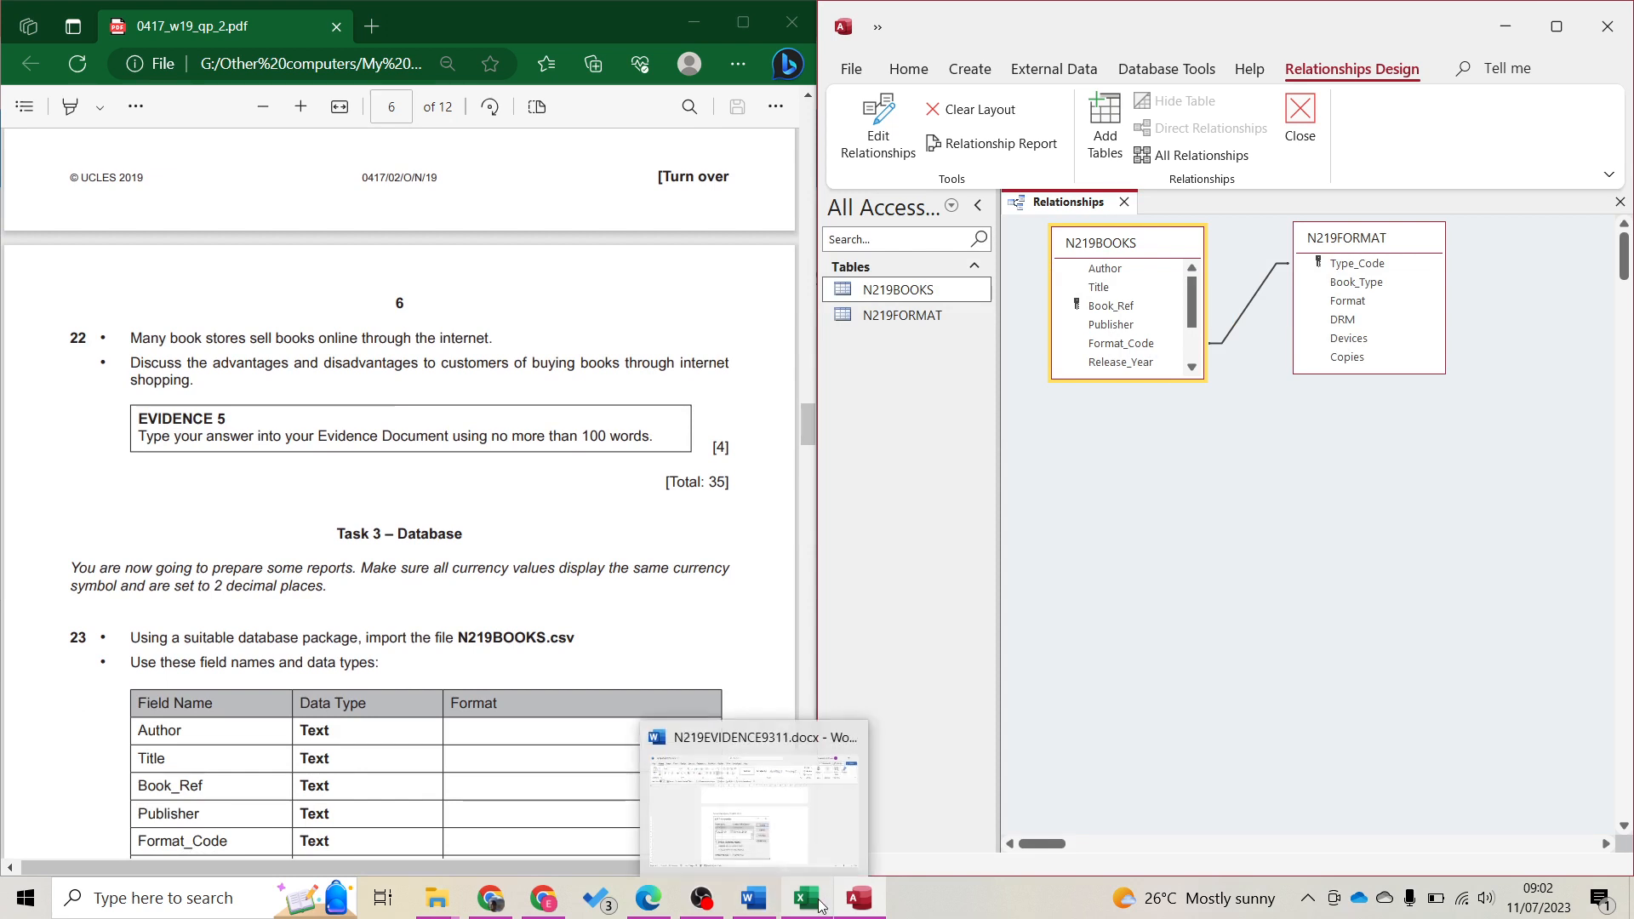
mouse_move(837, 906)
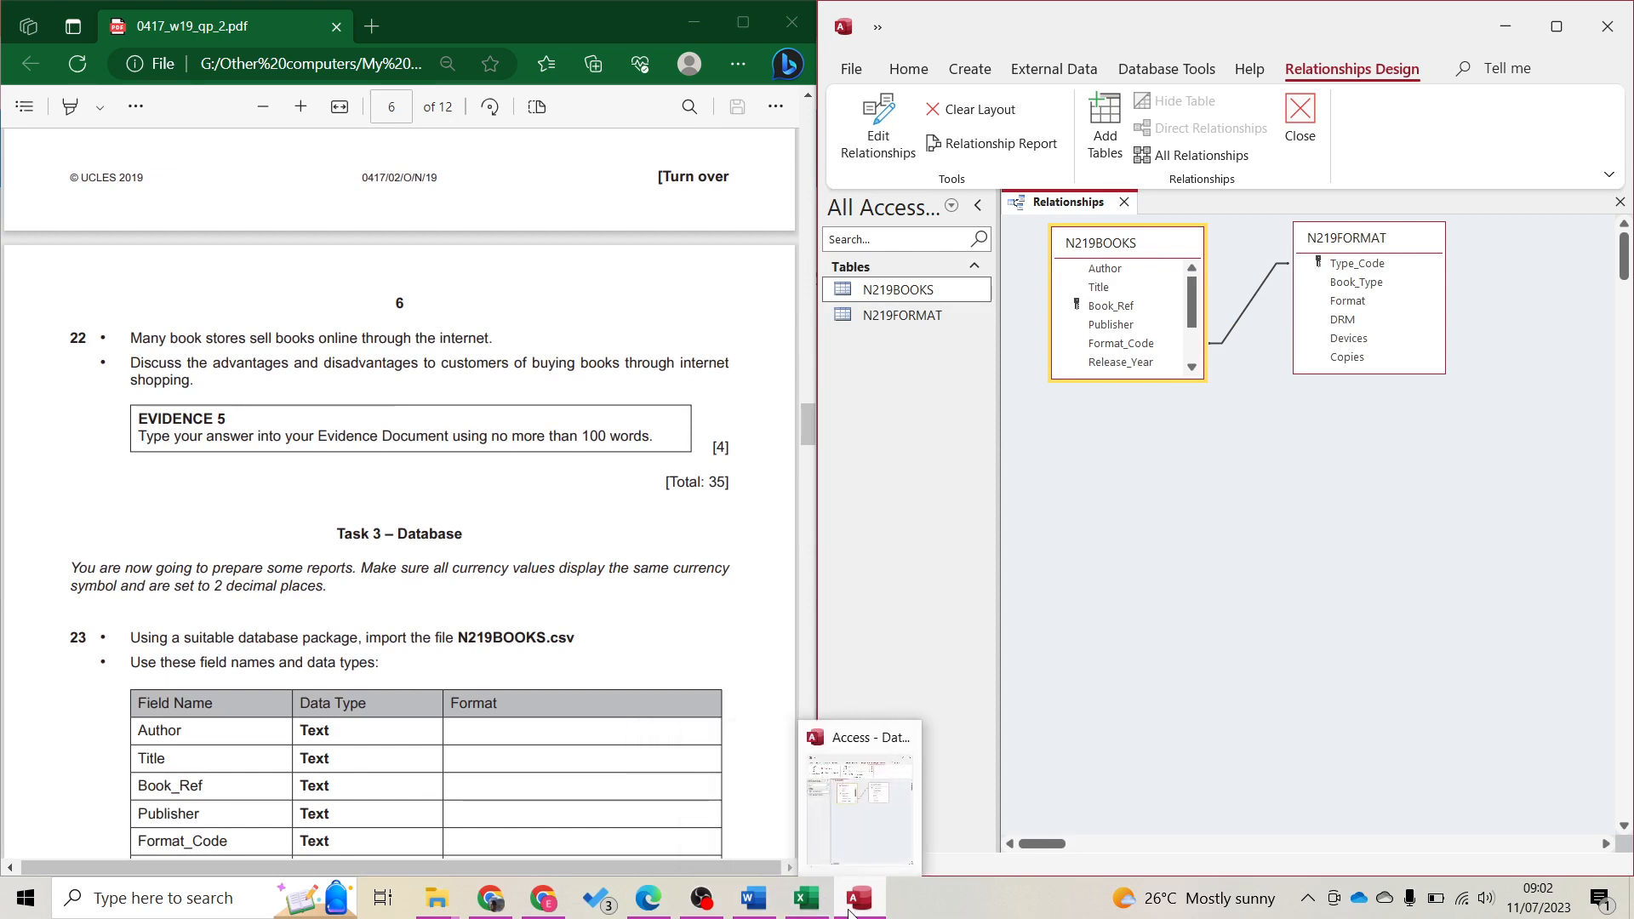
click(754, 898)
scroll(796, 527, down, 3)
scroll(860, 549, down, 4)
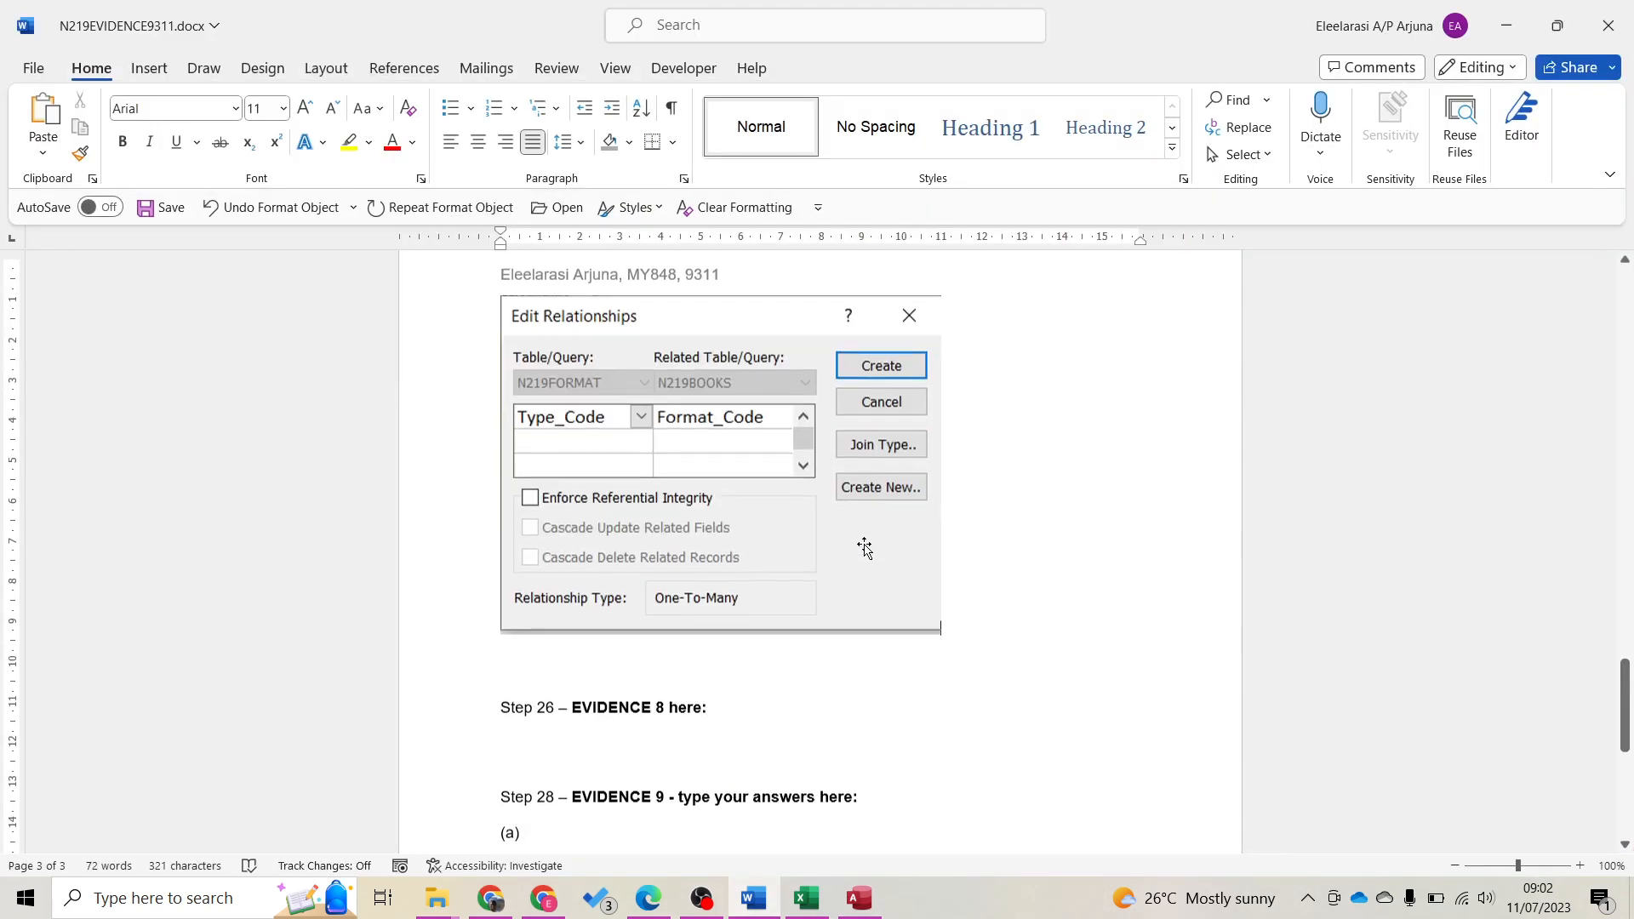
scroll(851, 562, up, 7)
scroll(840, 565, up, 14)
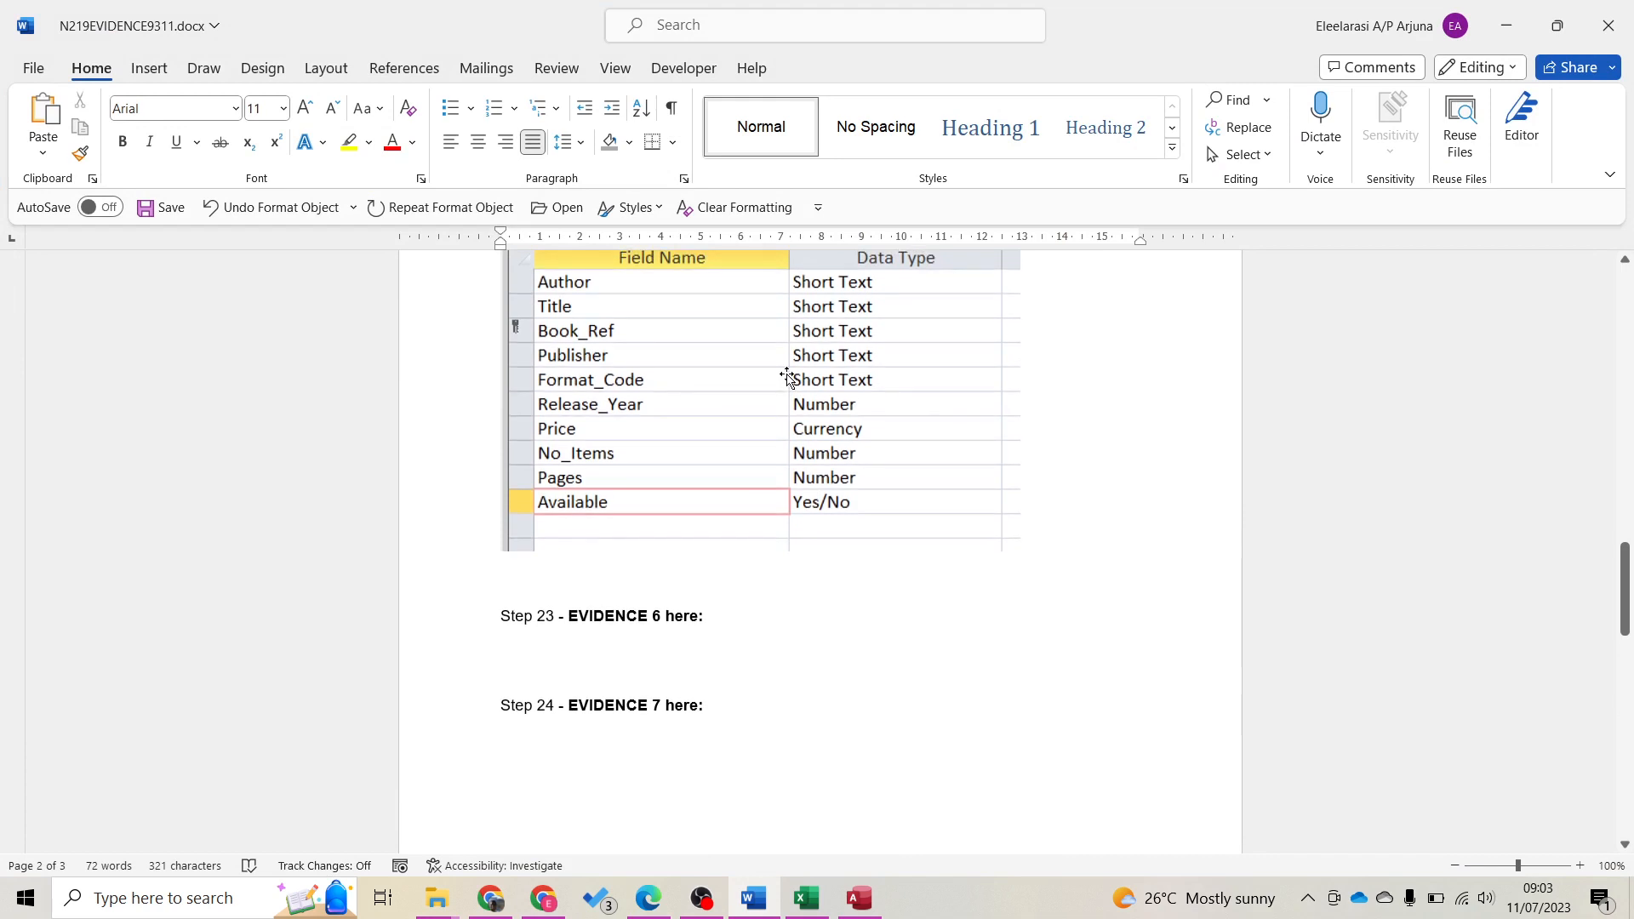
Move the field-types screenshot under Step 23 – EVIDENCE 6, then save and minimize Word
click(785, 376)
key(ctrl+x)
scroll(572, 362, down, 1)
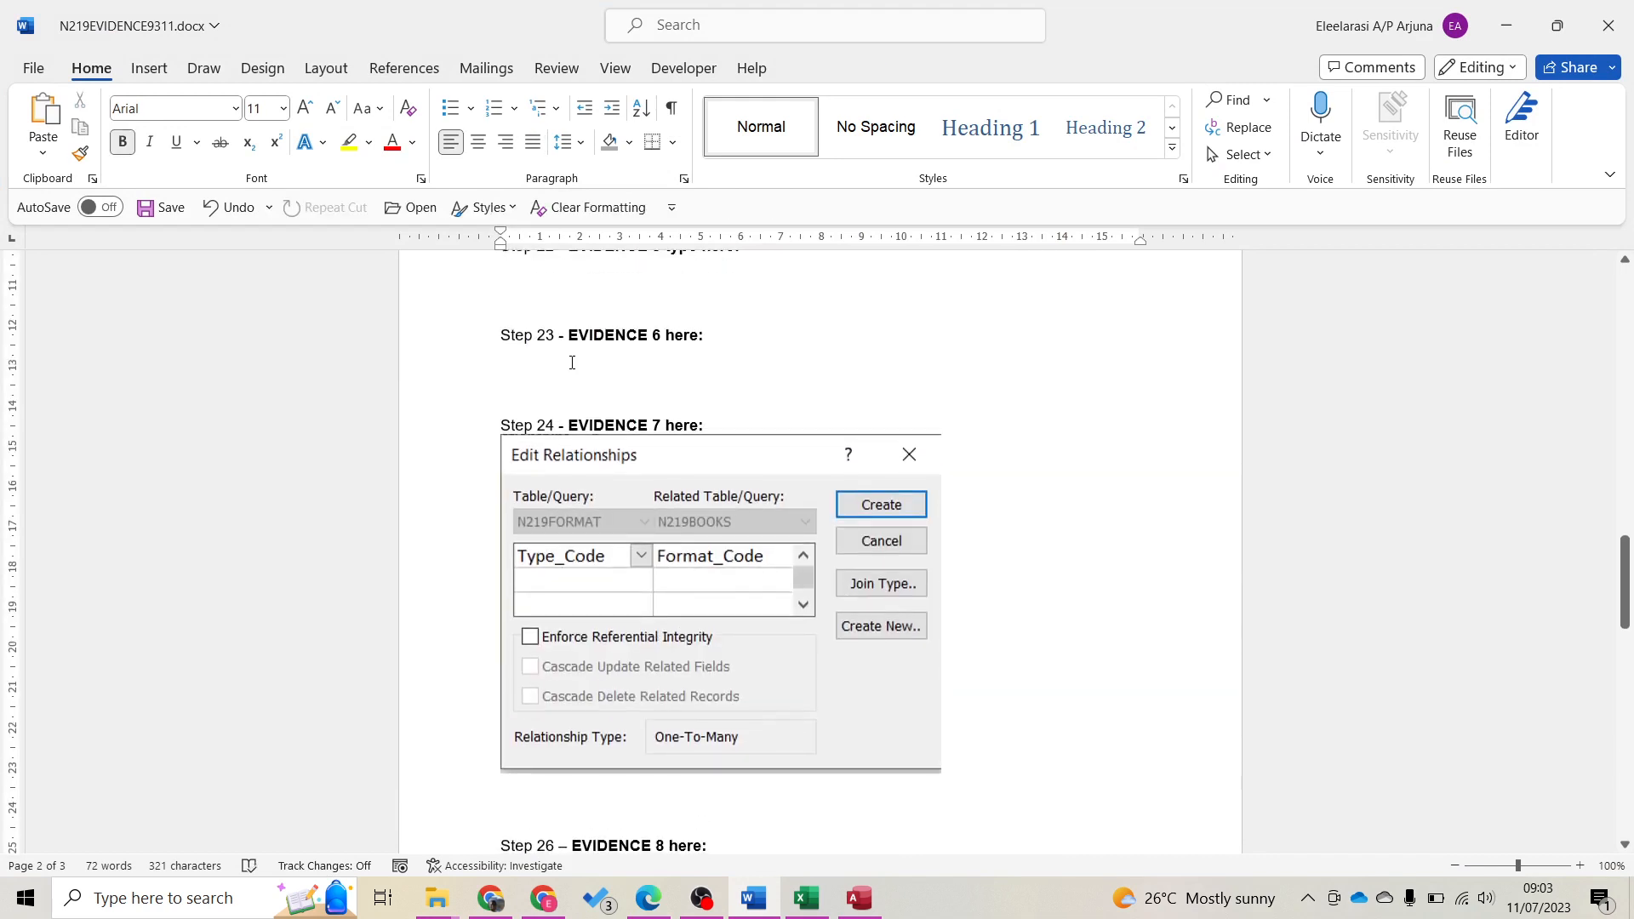
click(549, 362)
key(ctrl+v)
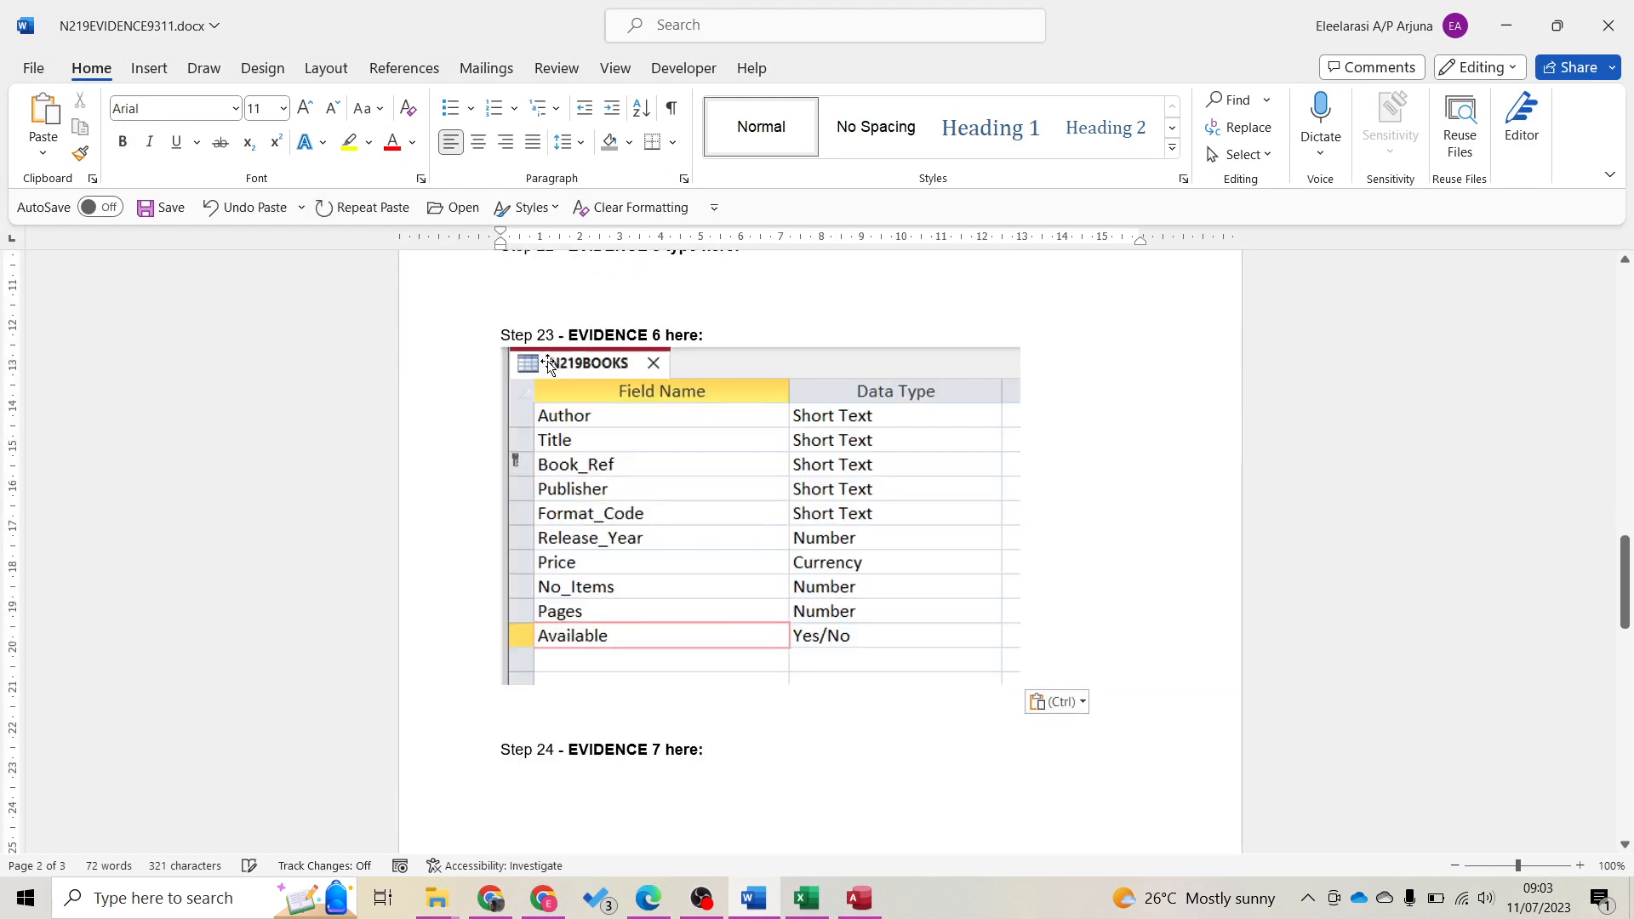
key(ctrl+s)
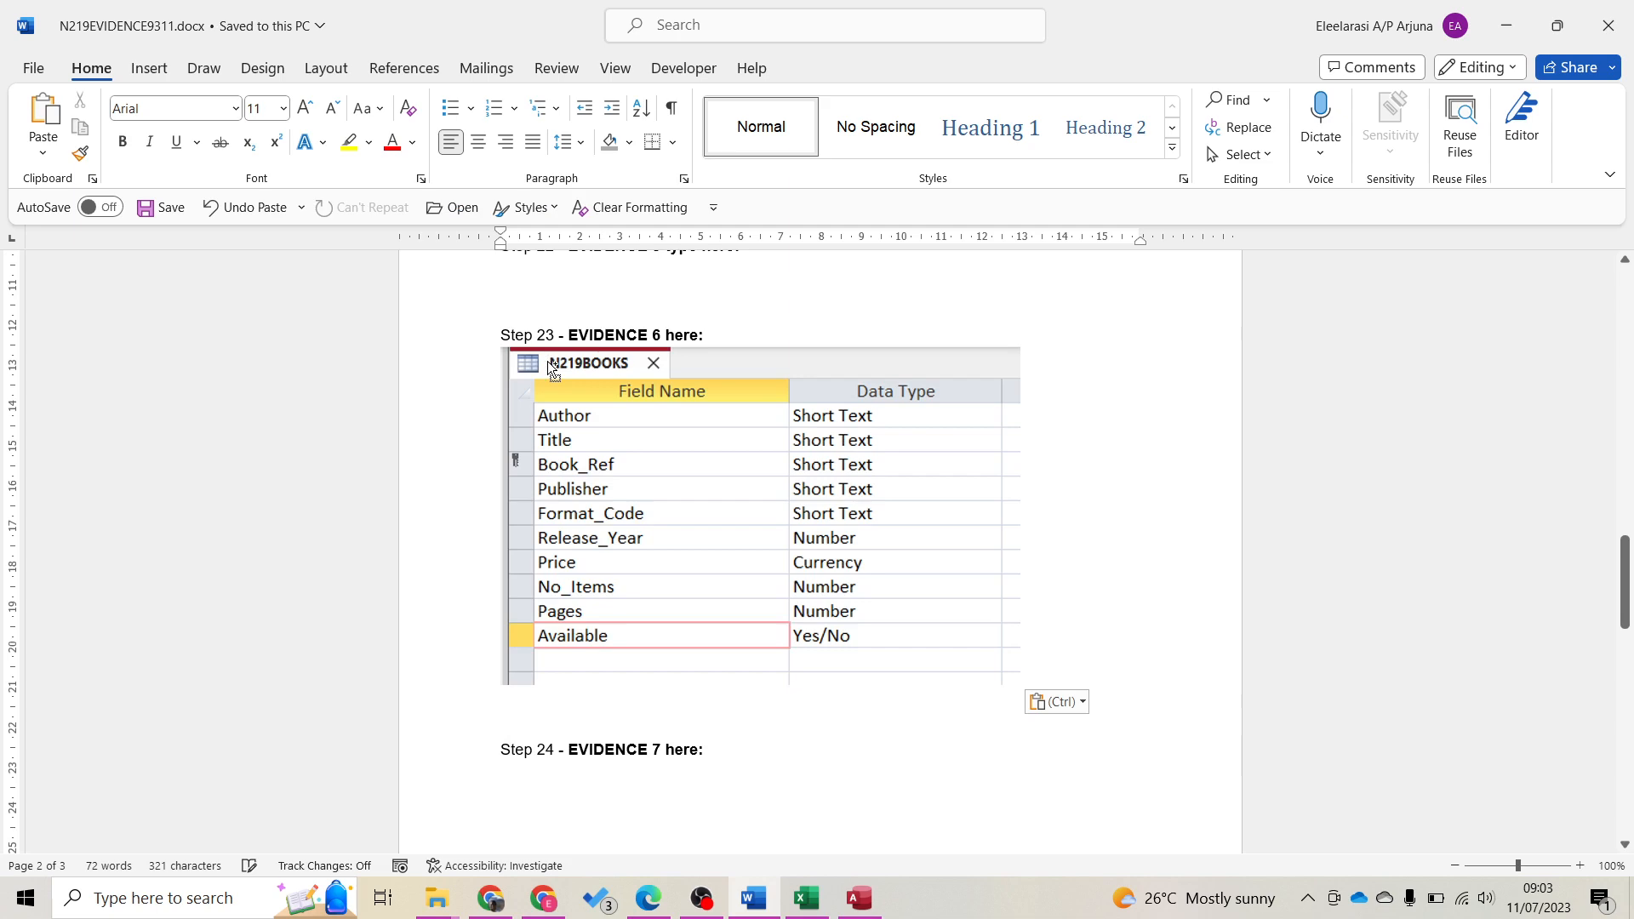
click(1523, 17)
scroll(597, 543, down, 10)
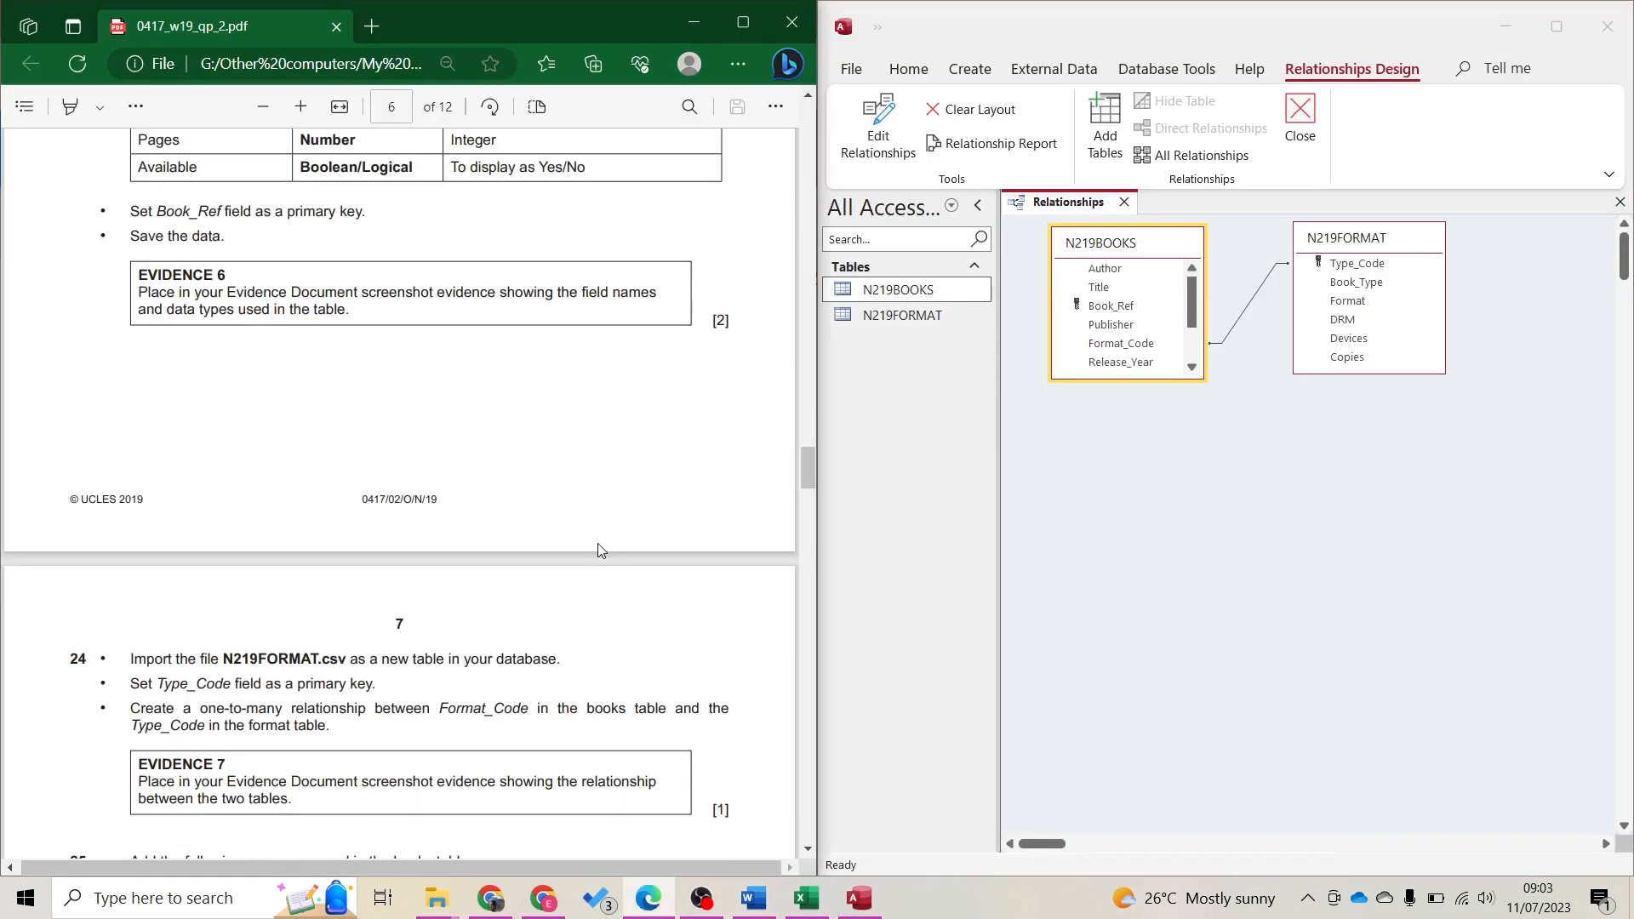
Close the Relationships layout with Ctrl+W and open the N219BOOKS table's records
scroll(597, 543, down, 5)
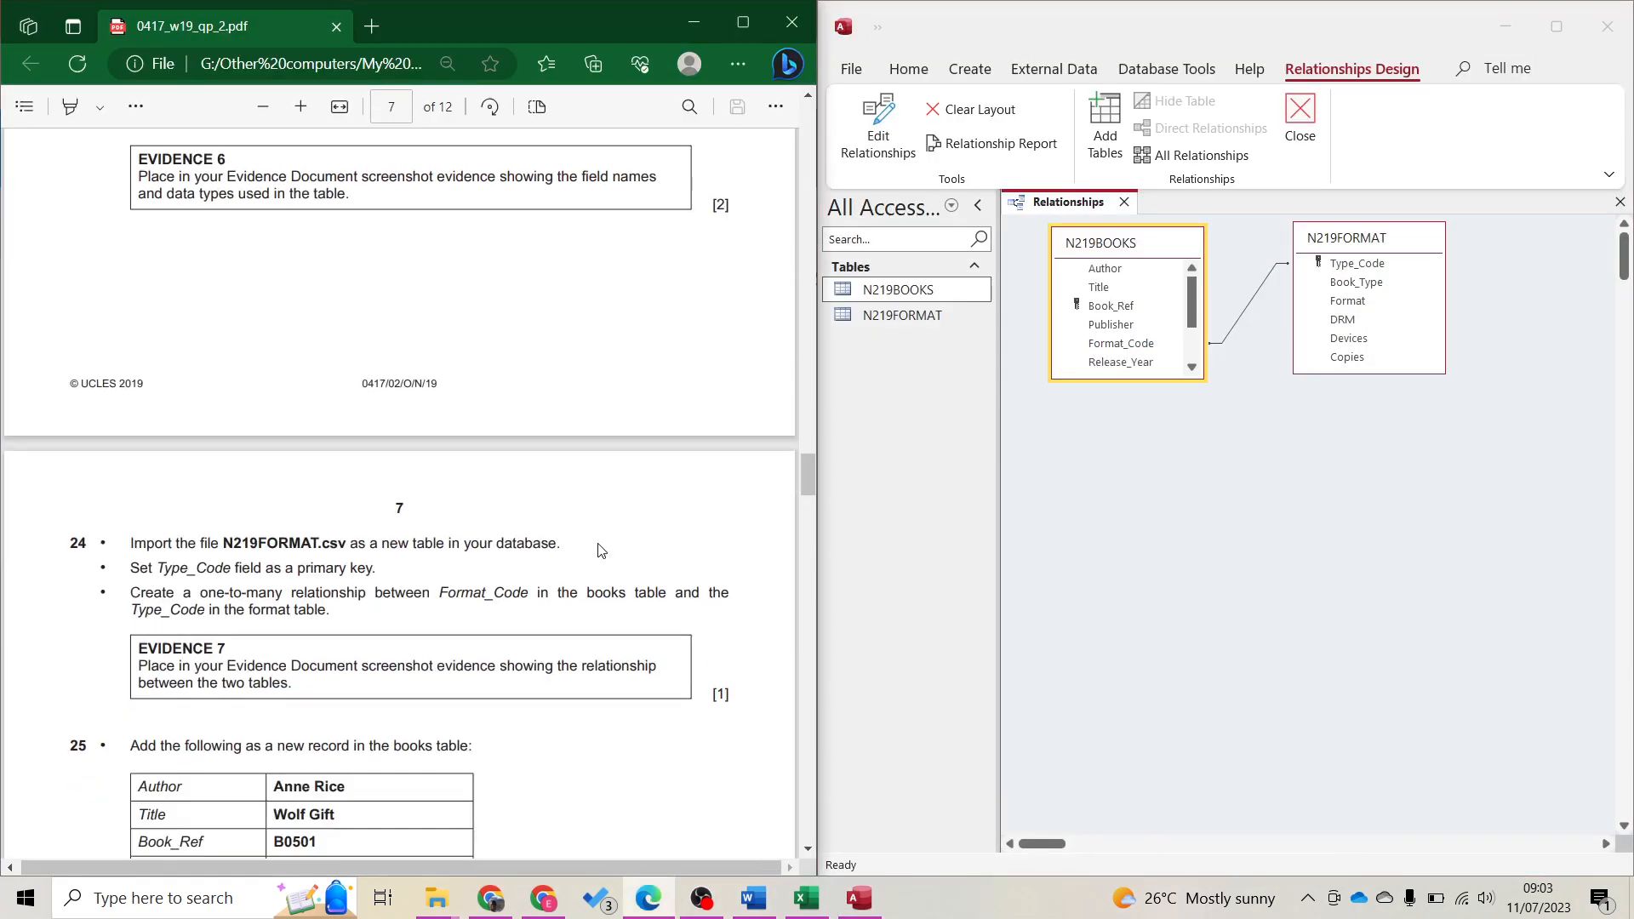
click(1333, 510)
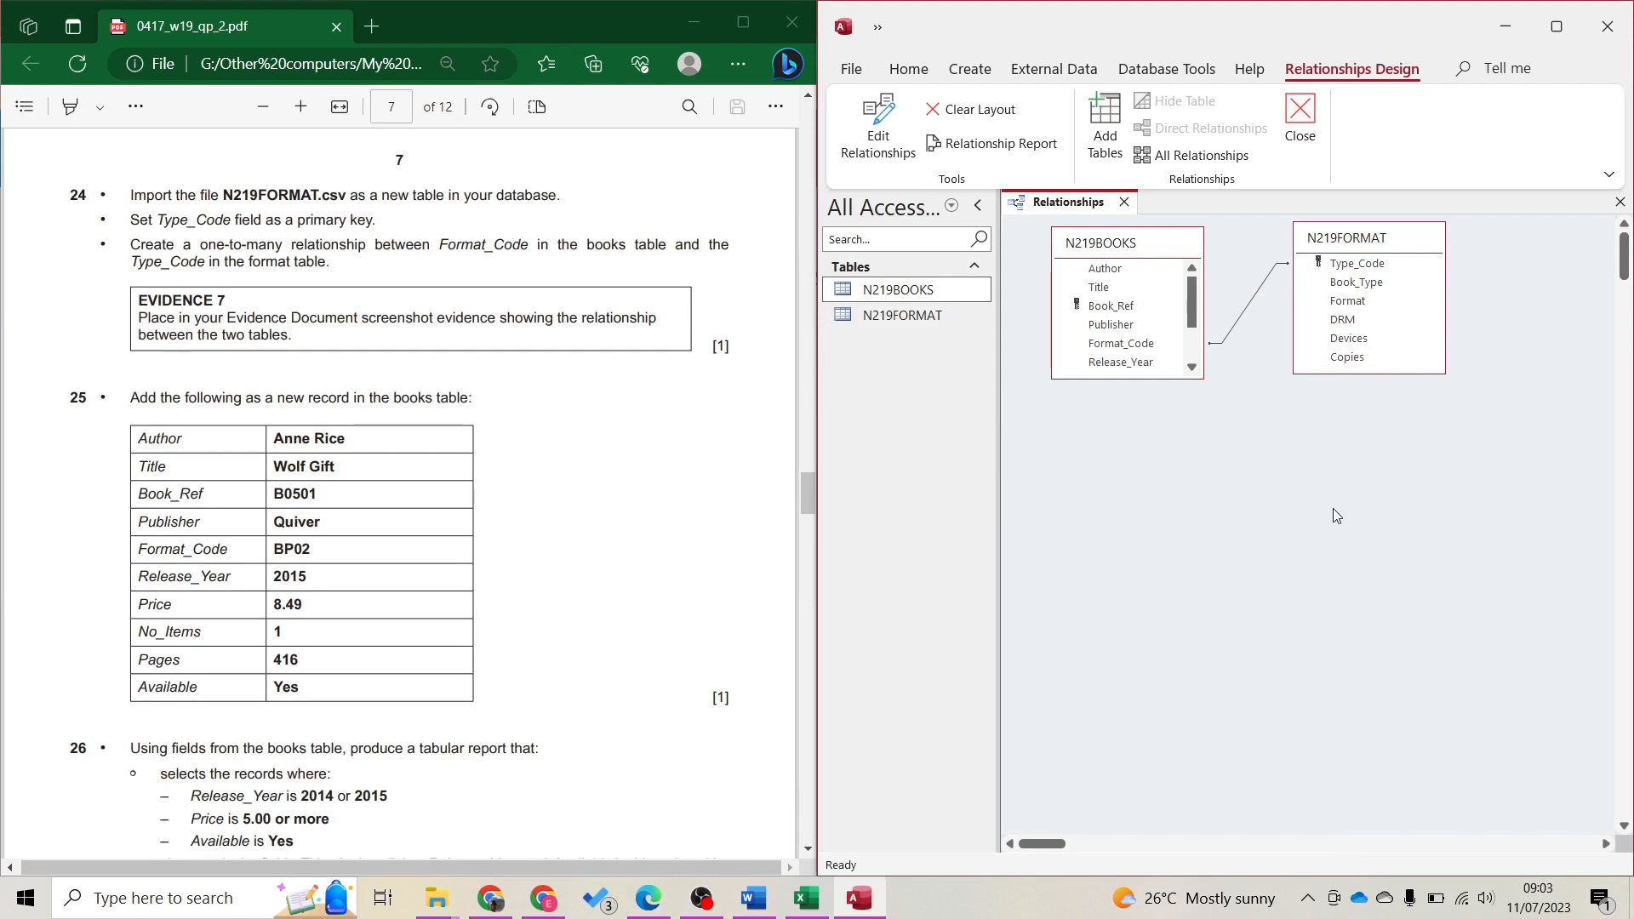
key(ctrl+w)
click(321, 501)
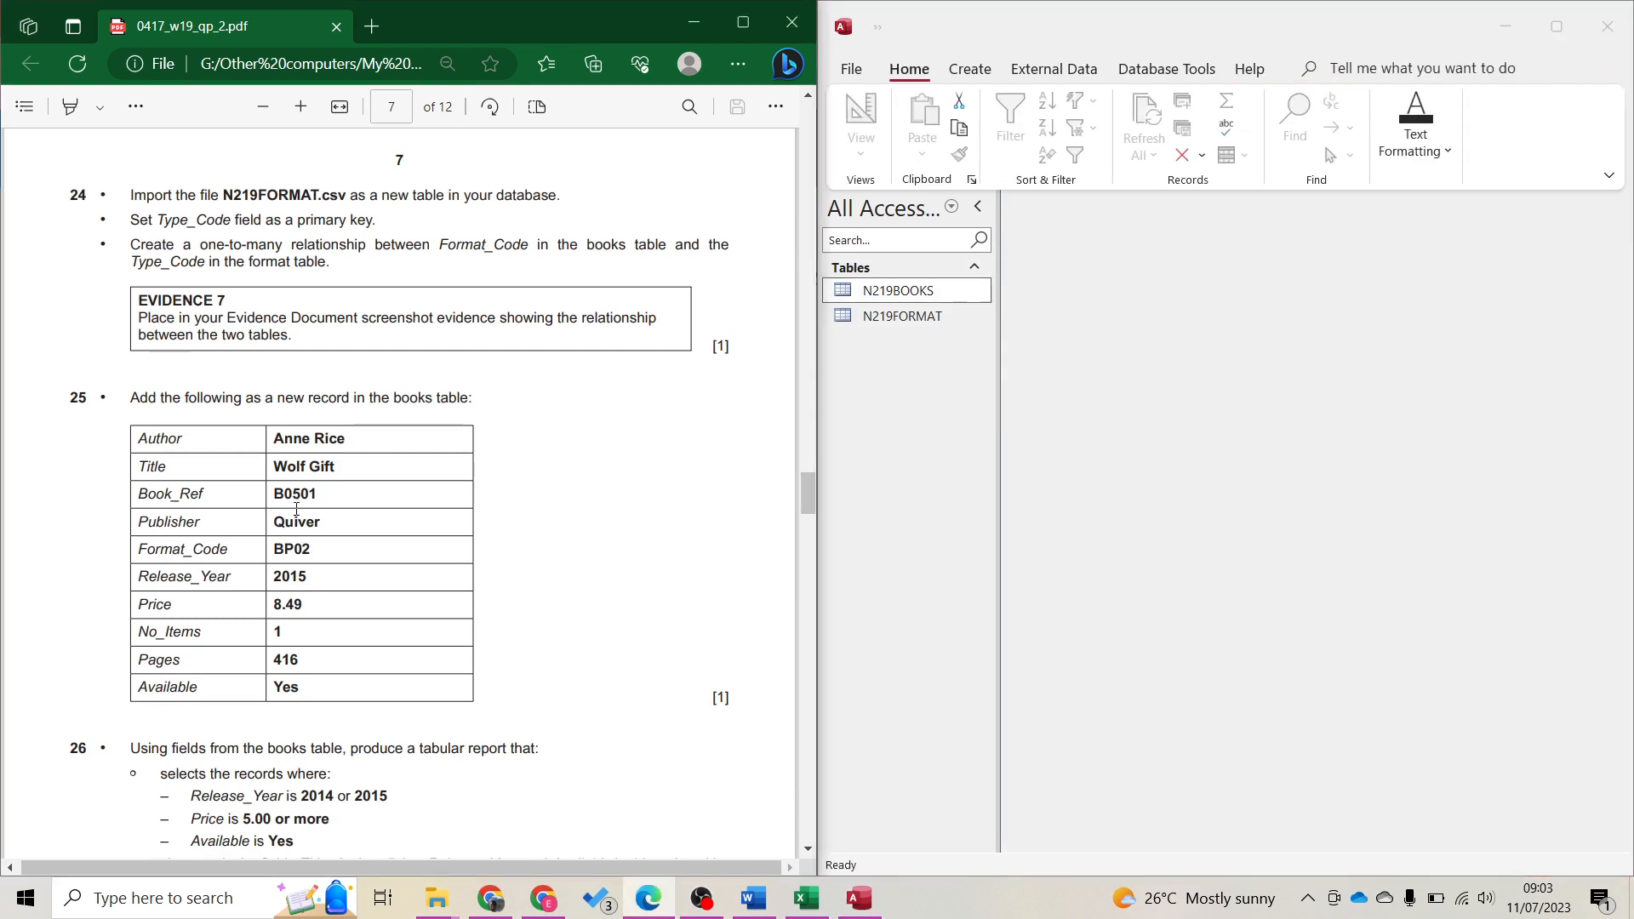
scroll(362, 523, down, 2)
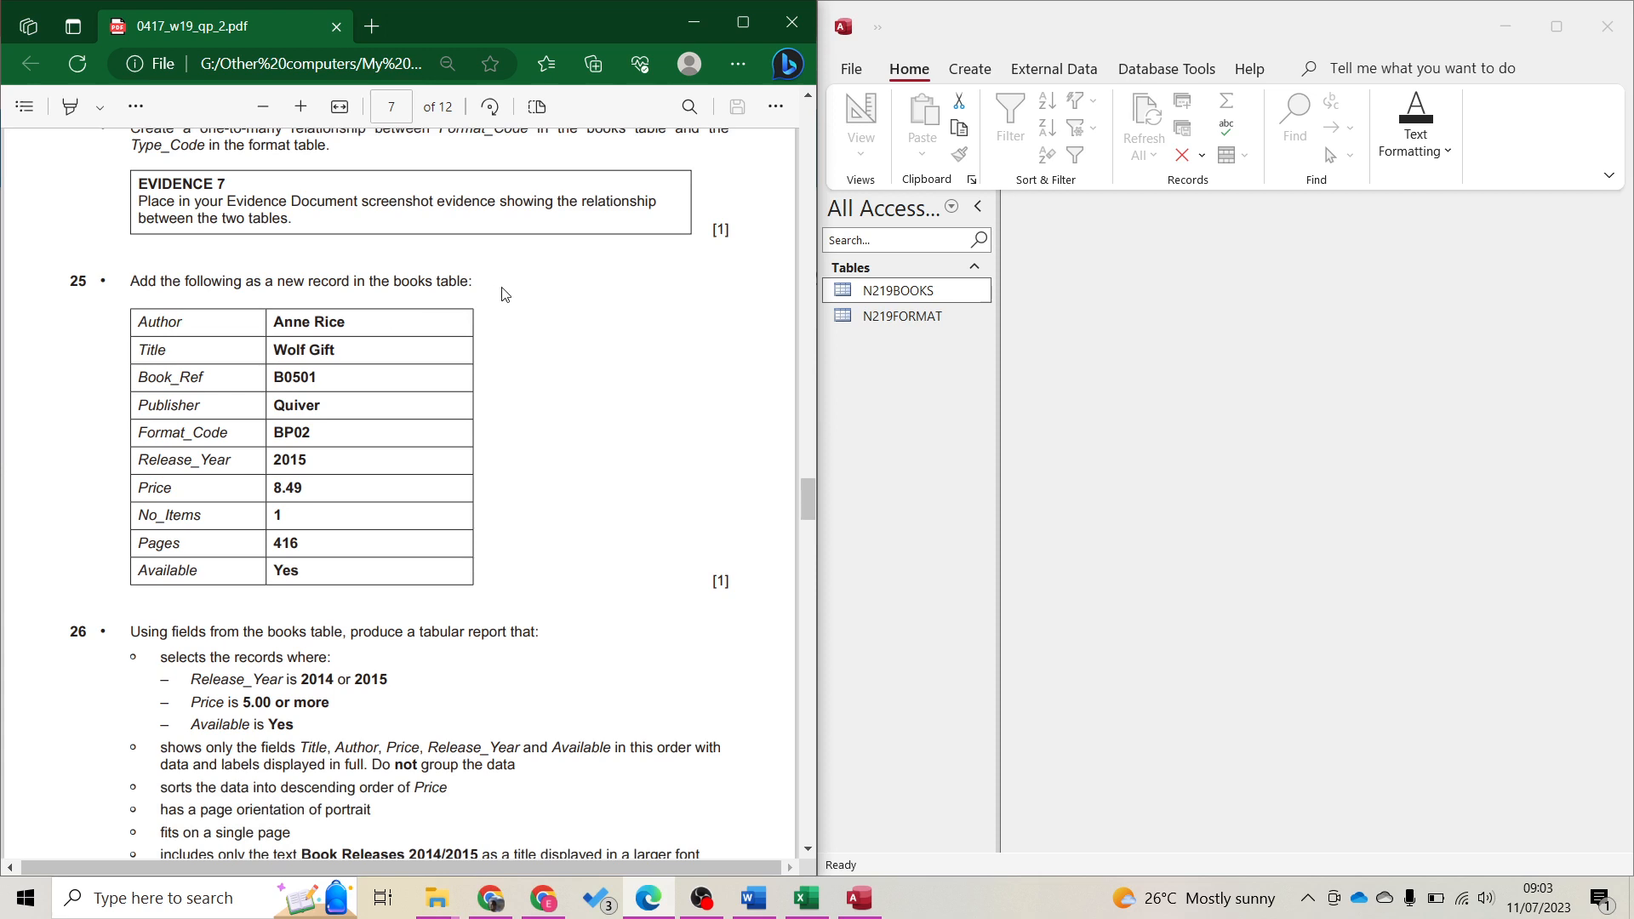
double_click(900, 292)
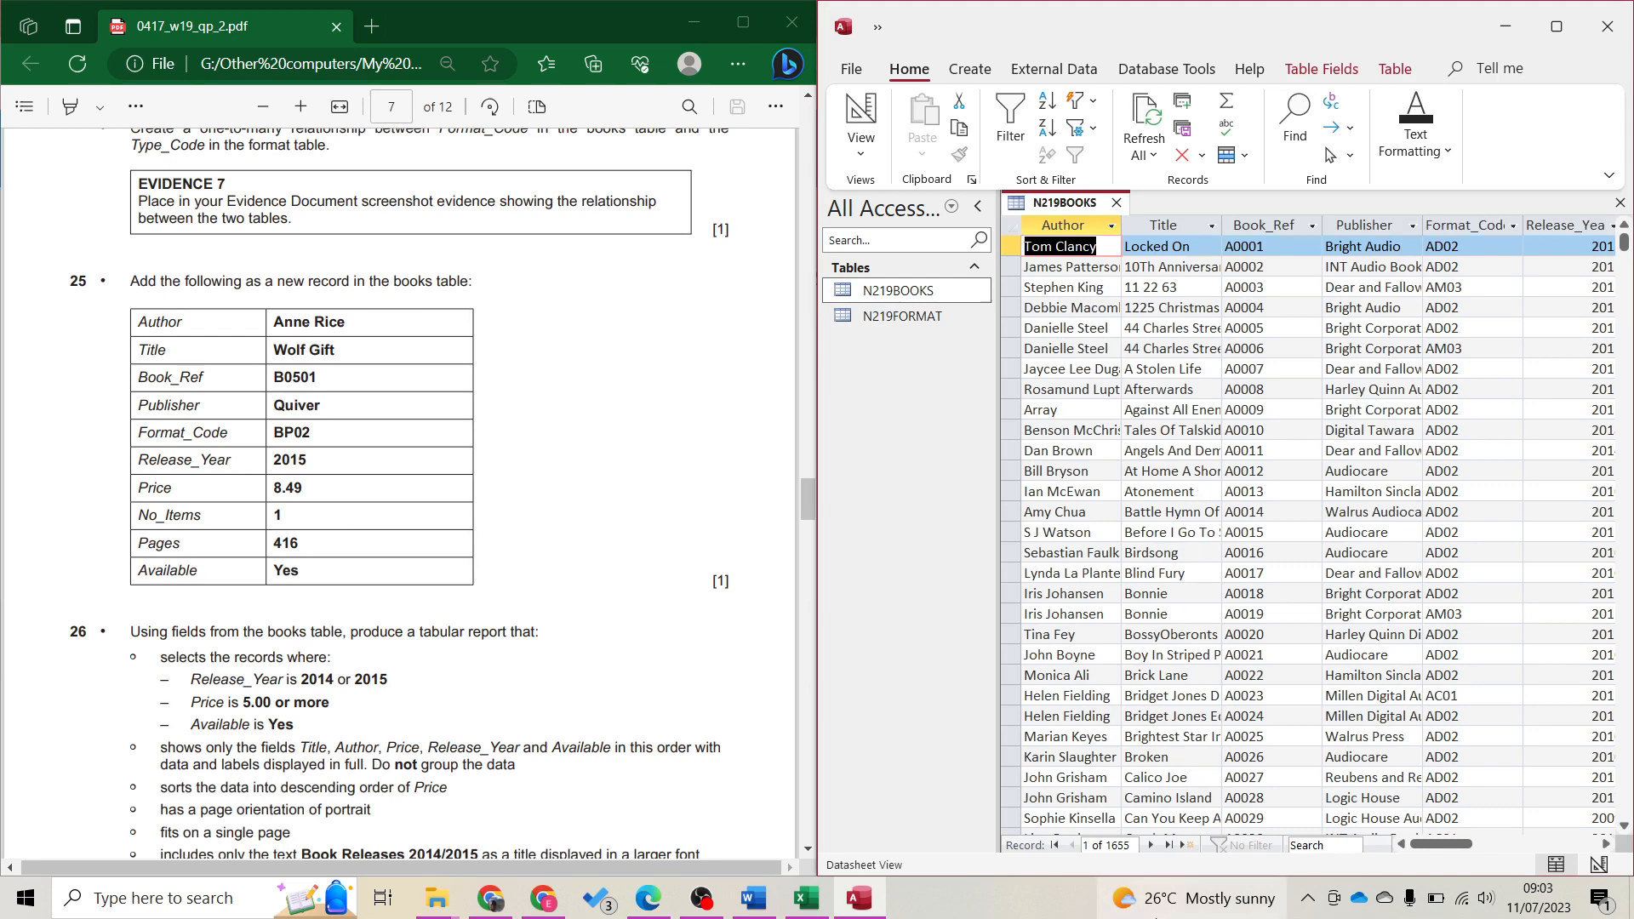
Start a new record at the end and enter the author's name and the title Wolf Gift
click(1183, 845)
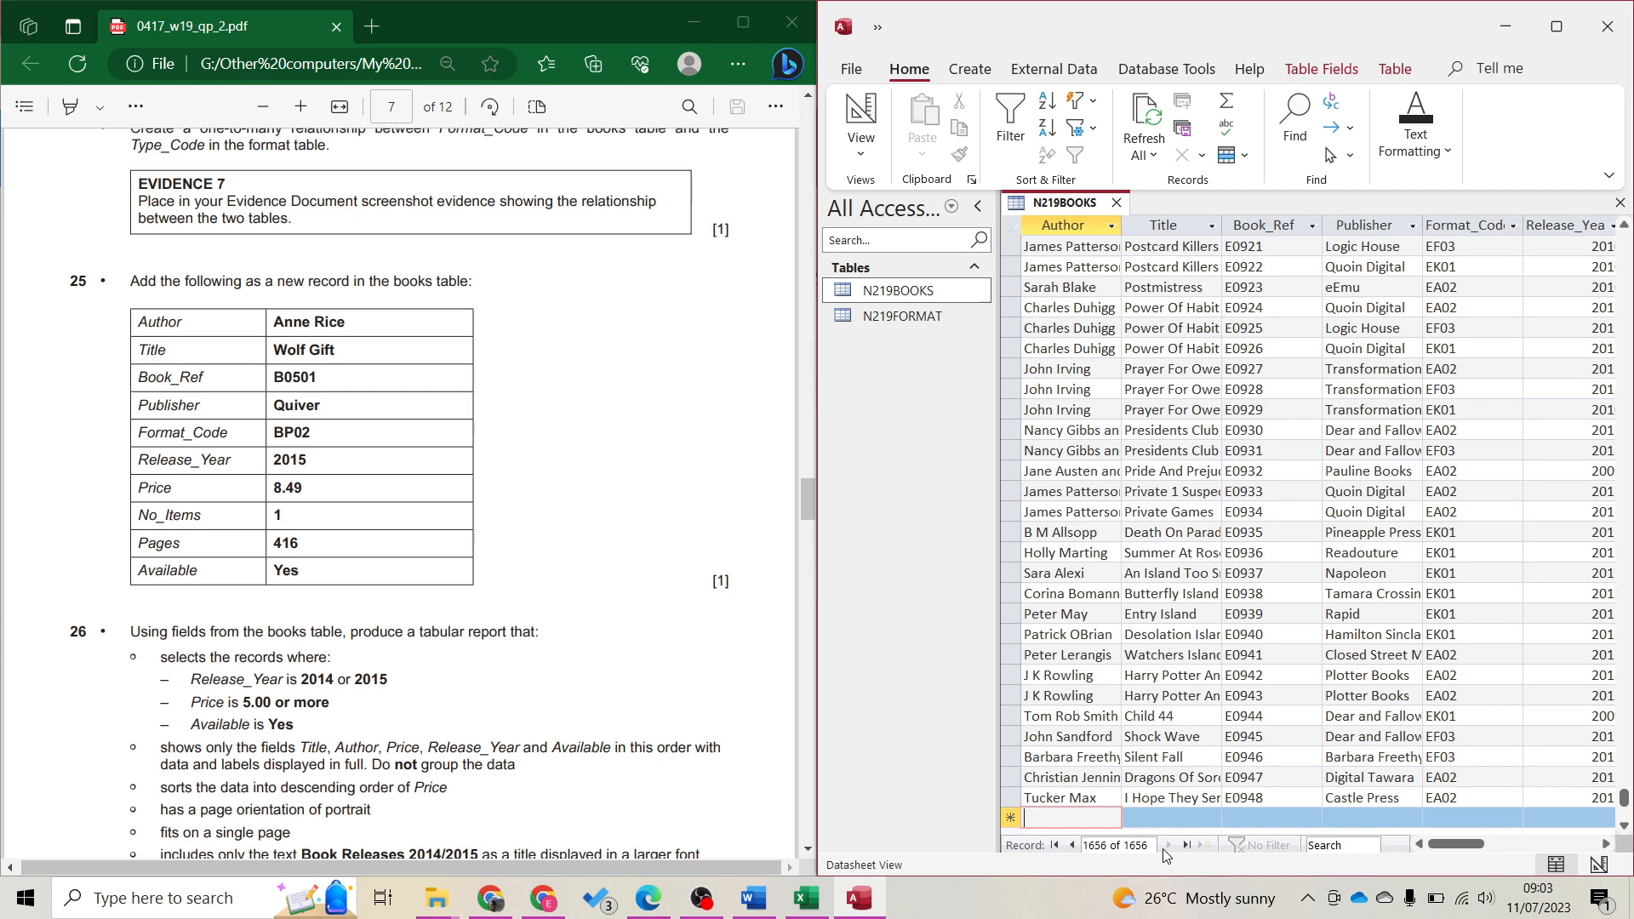
text(Anne Rice)
key(Tab)
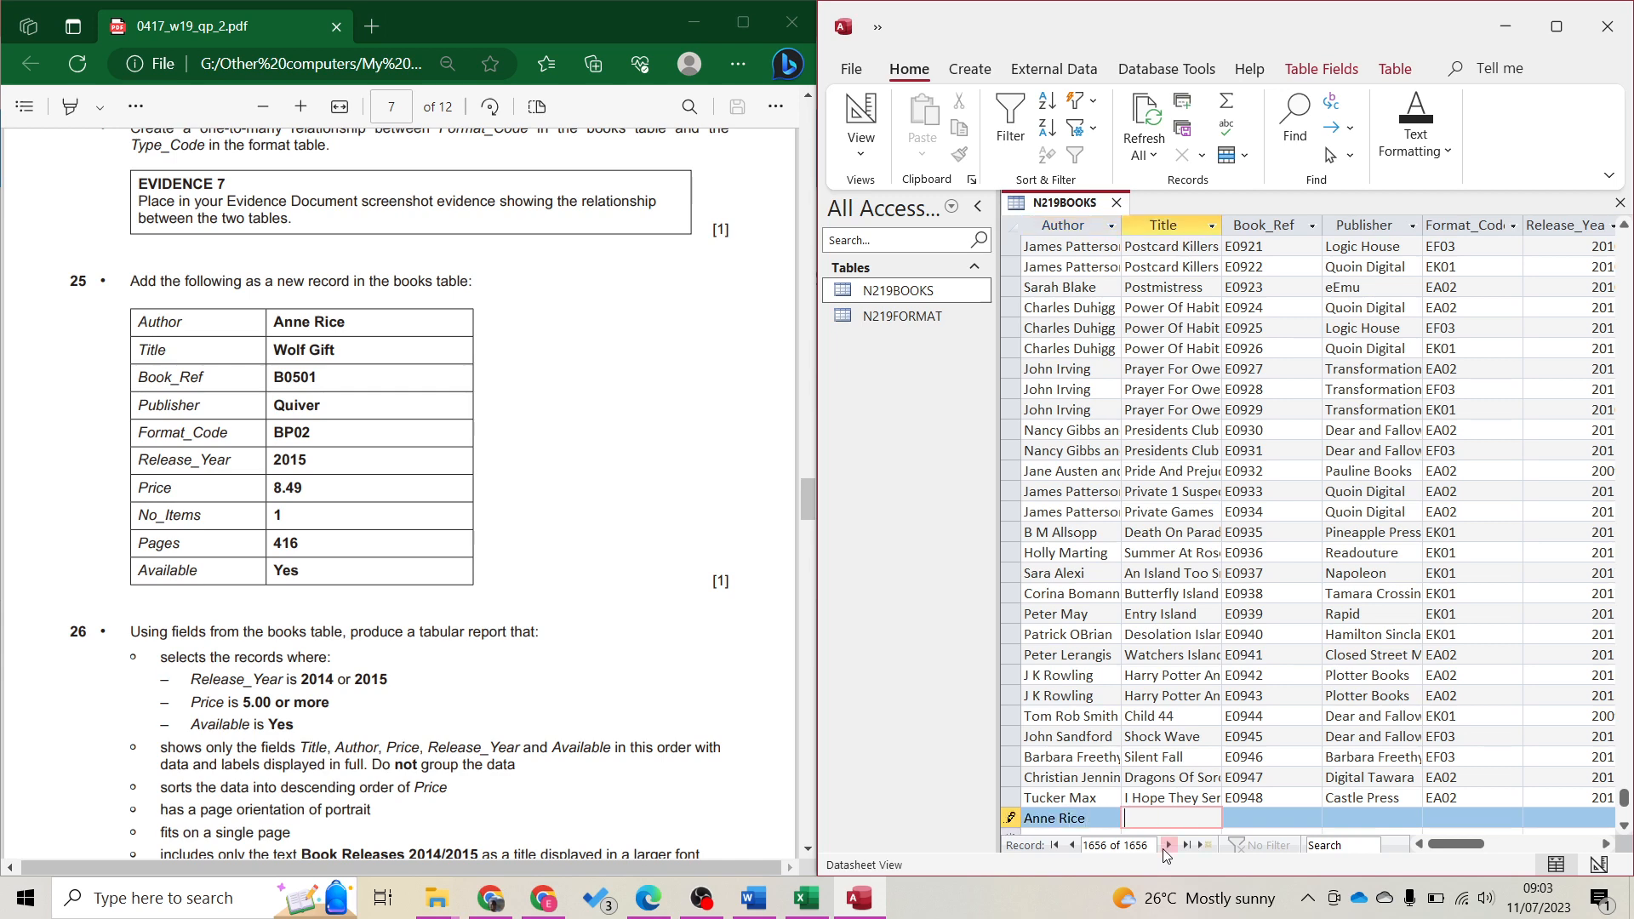
text(Wolf Gift)
key(Tab)
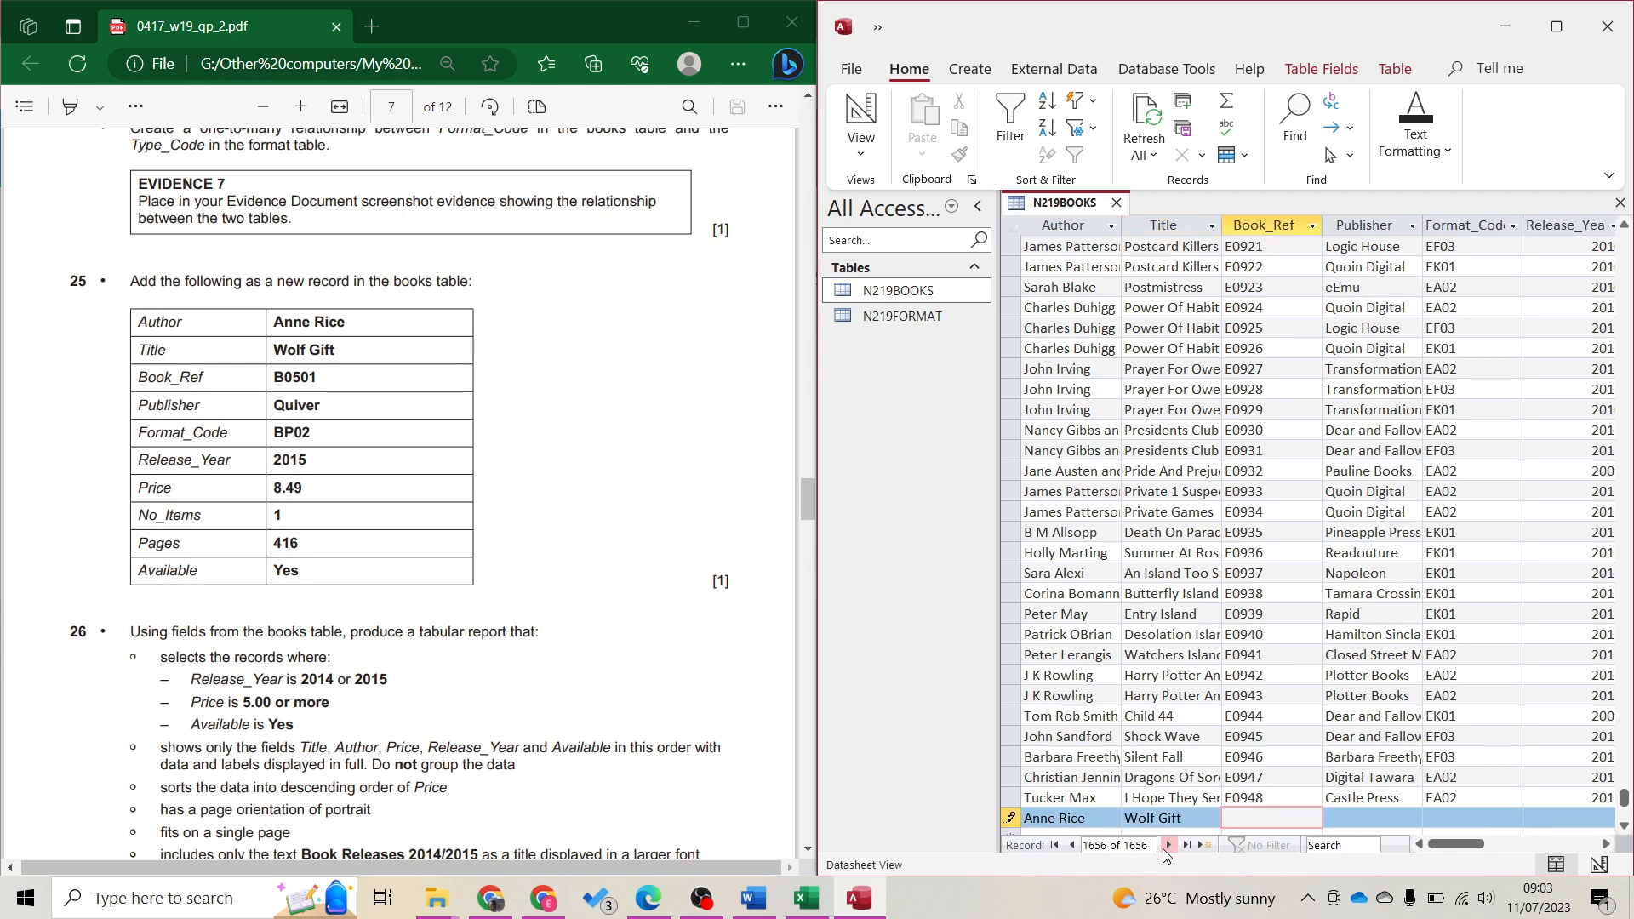
Fill in B0501, Quiver, BP02, 2015, $8.49, 1 item, 416 pages and Available Yes
text(B0501)
key(Tab)
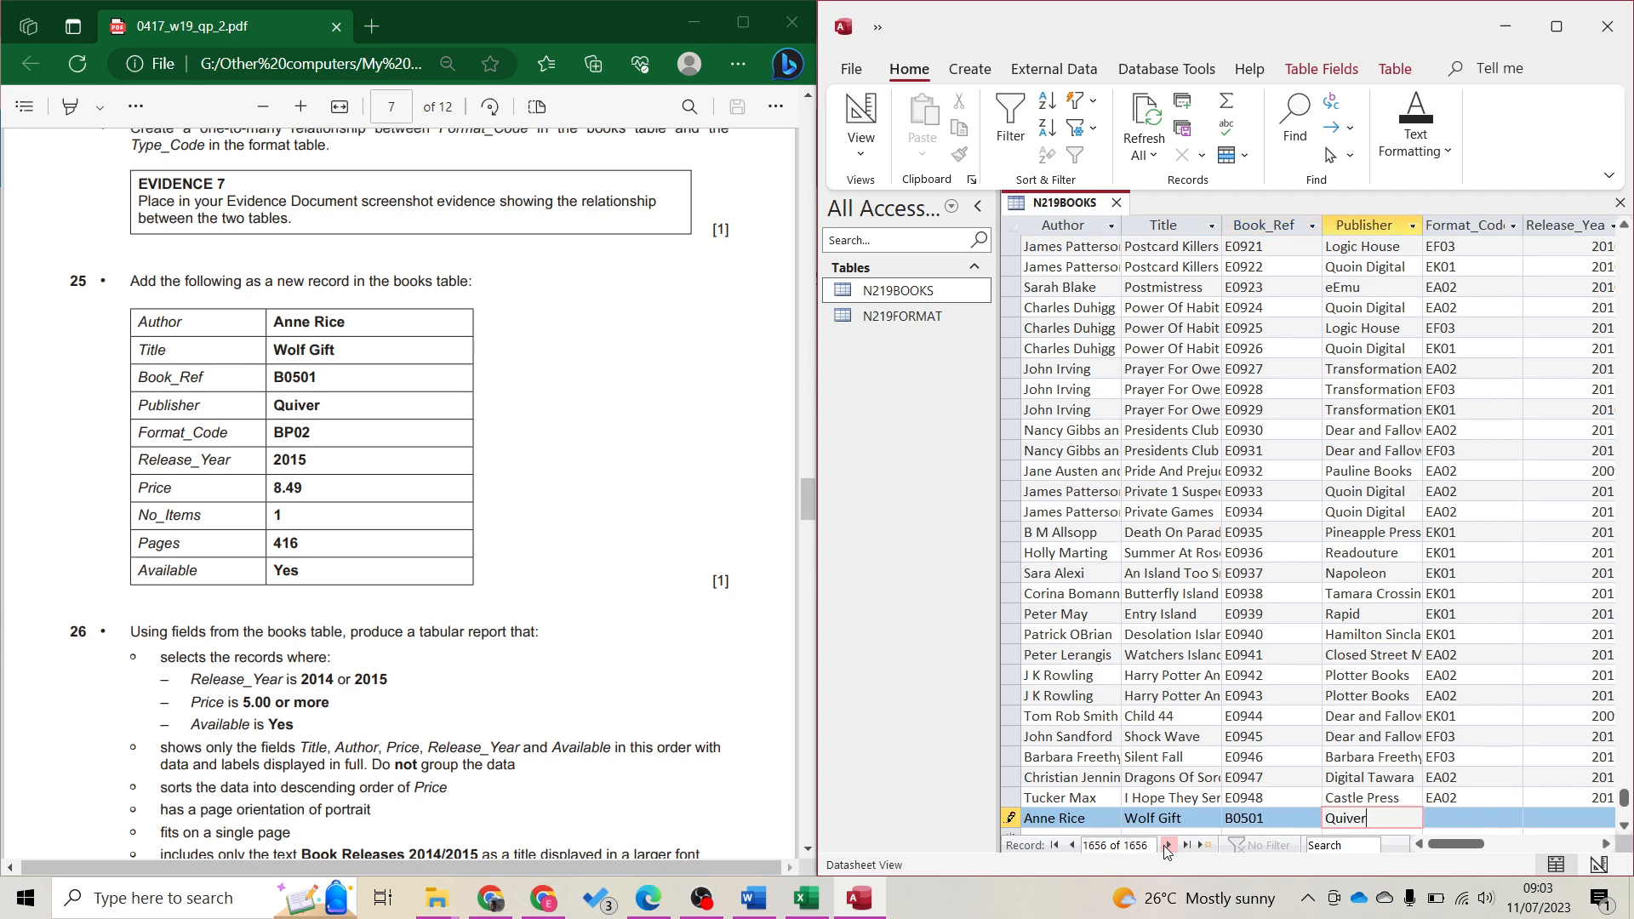
key(Tab)
text(BP)
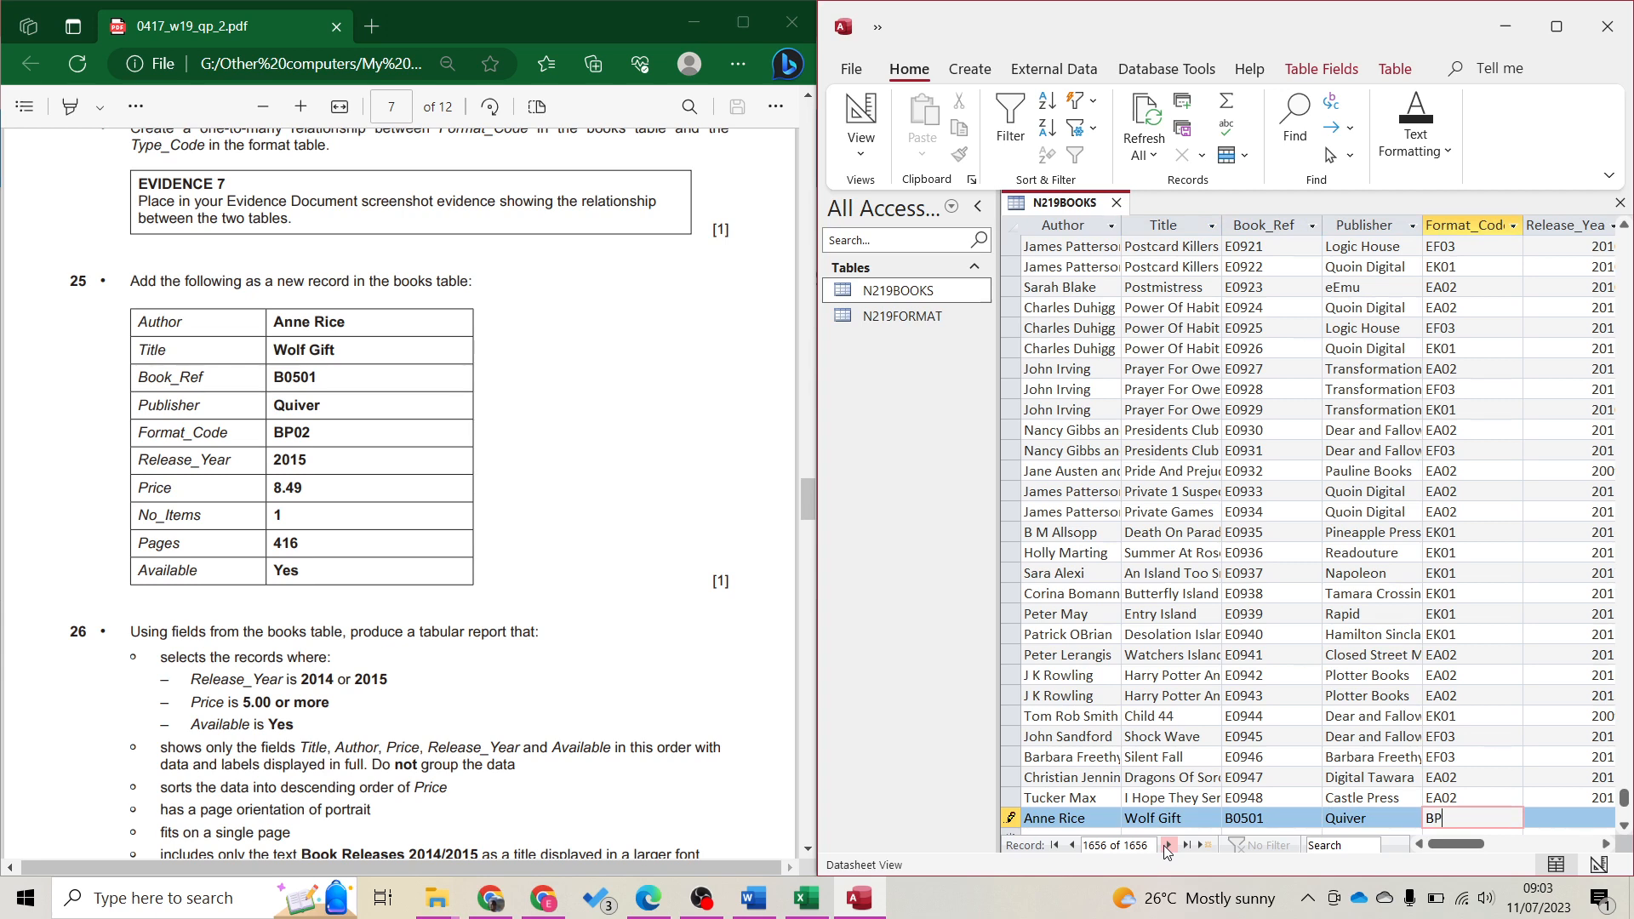
key(Tab)
text(201)
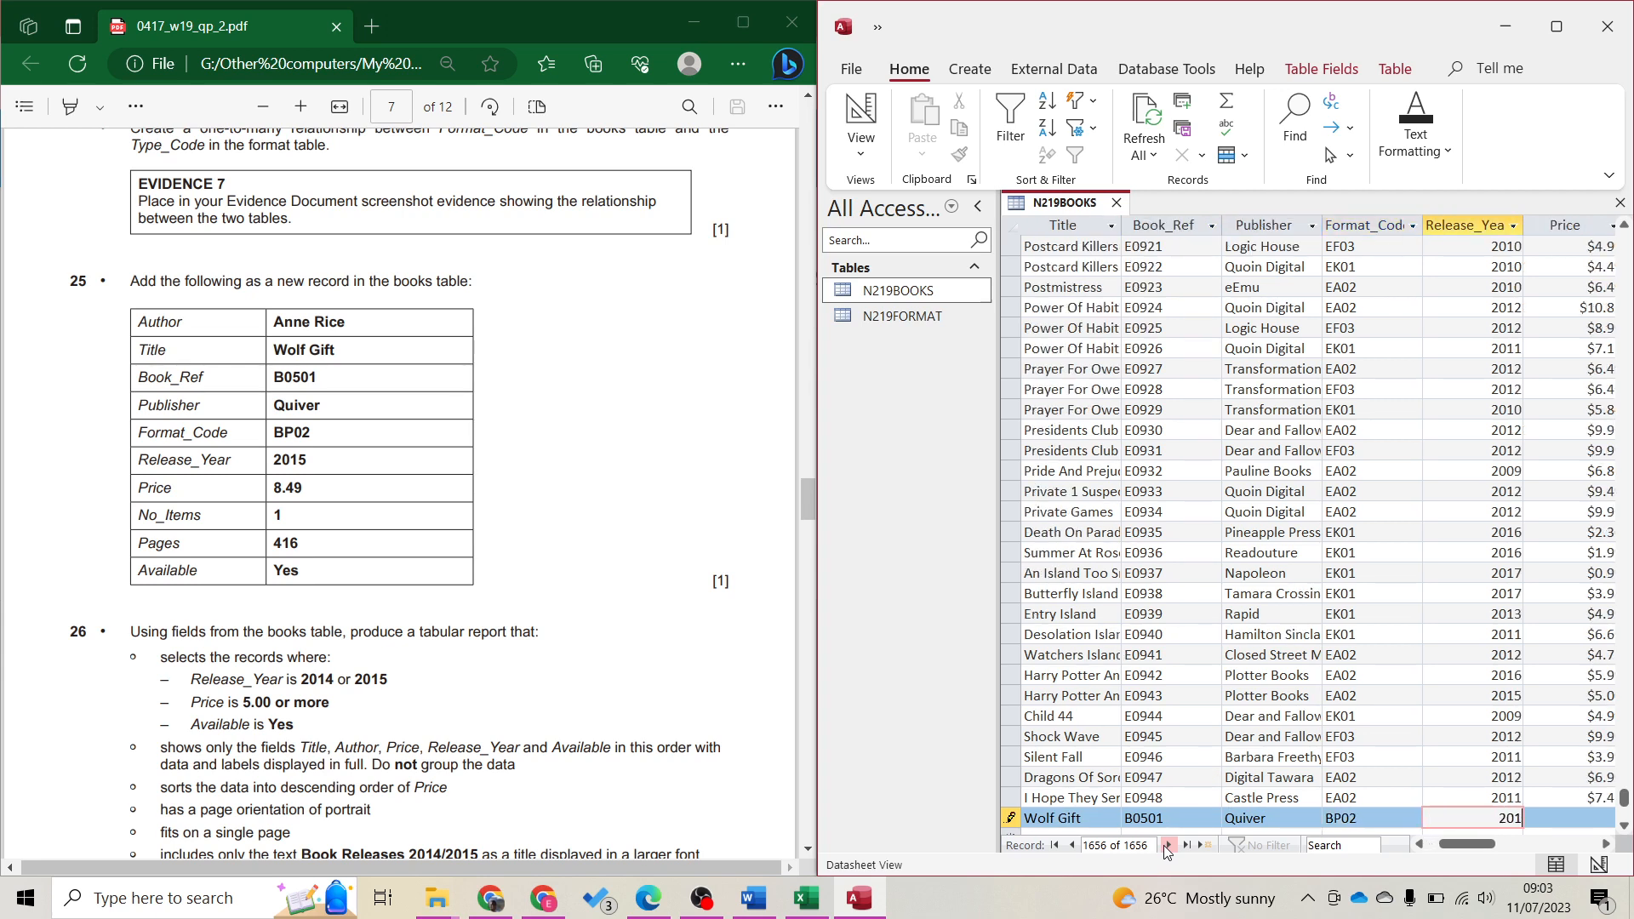
text(5)
key(Tab)
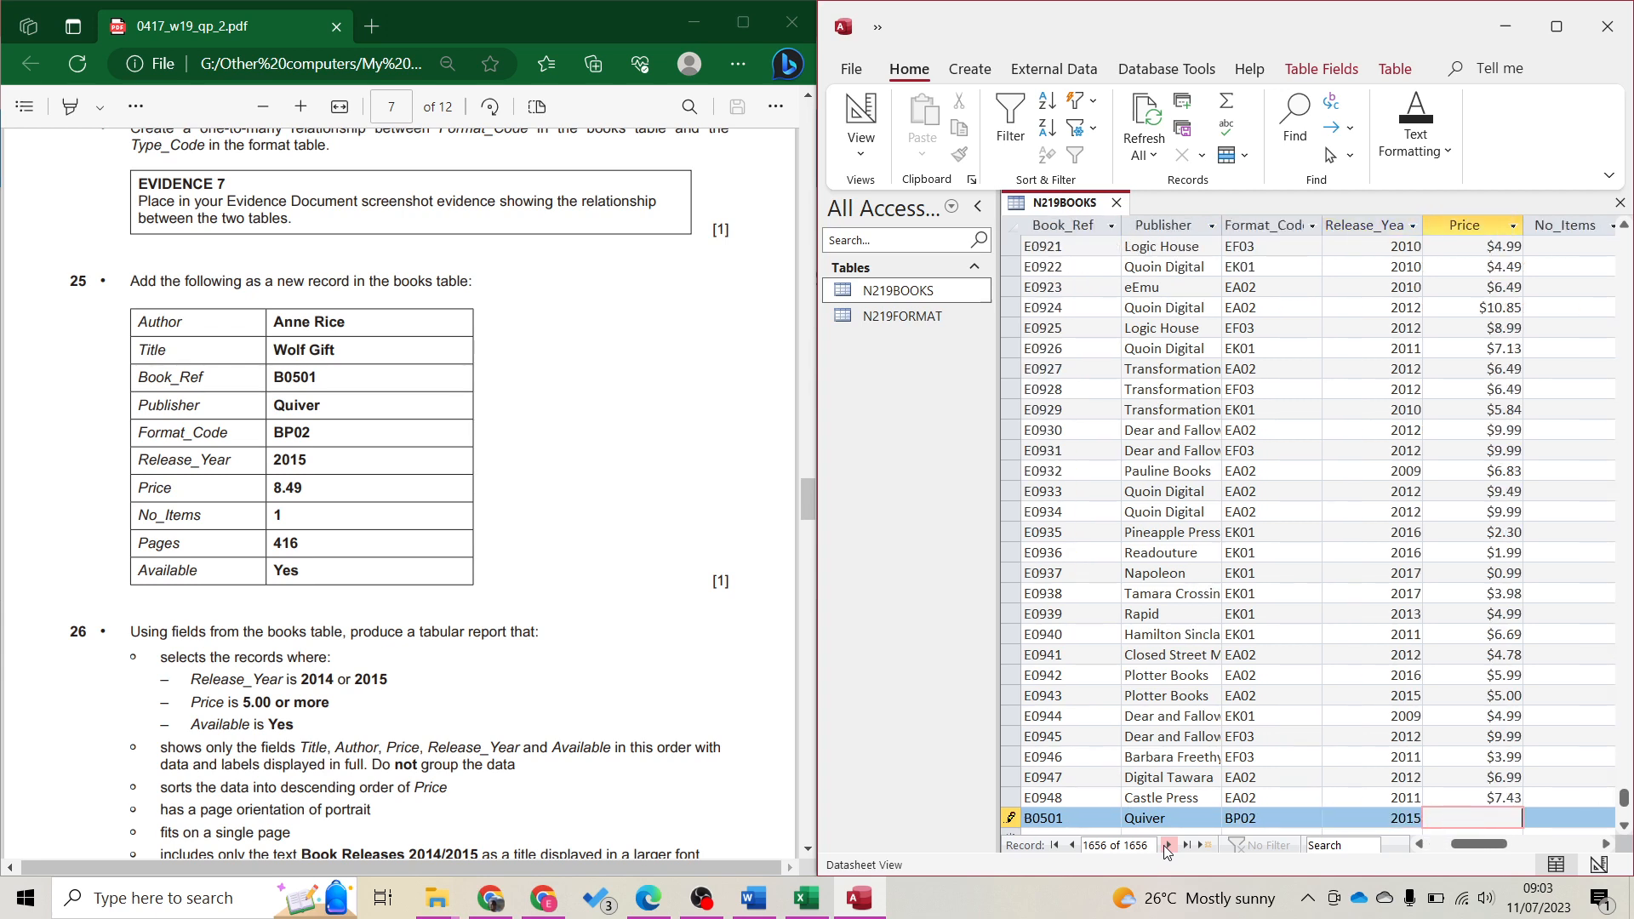
text(8.49)
key(Tab)
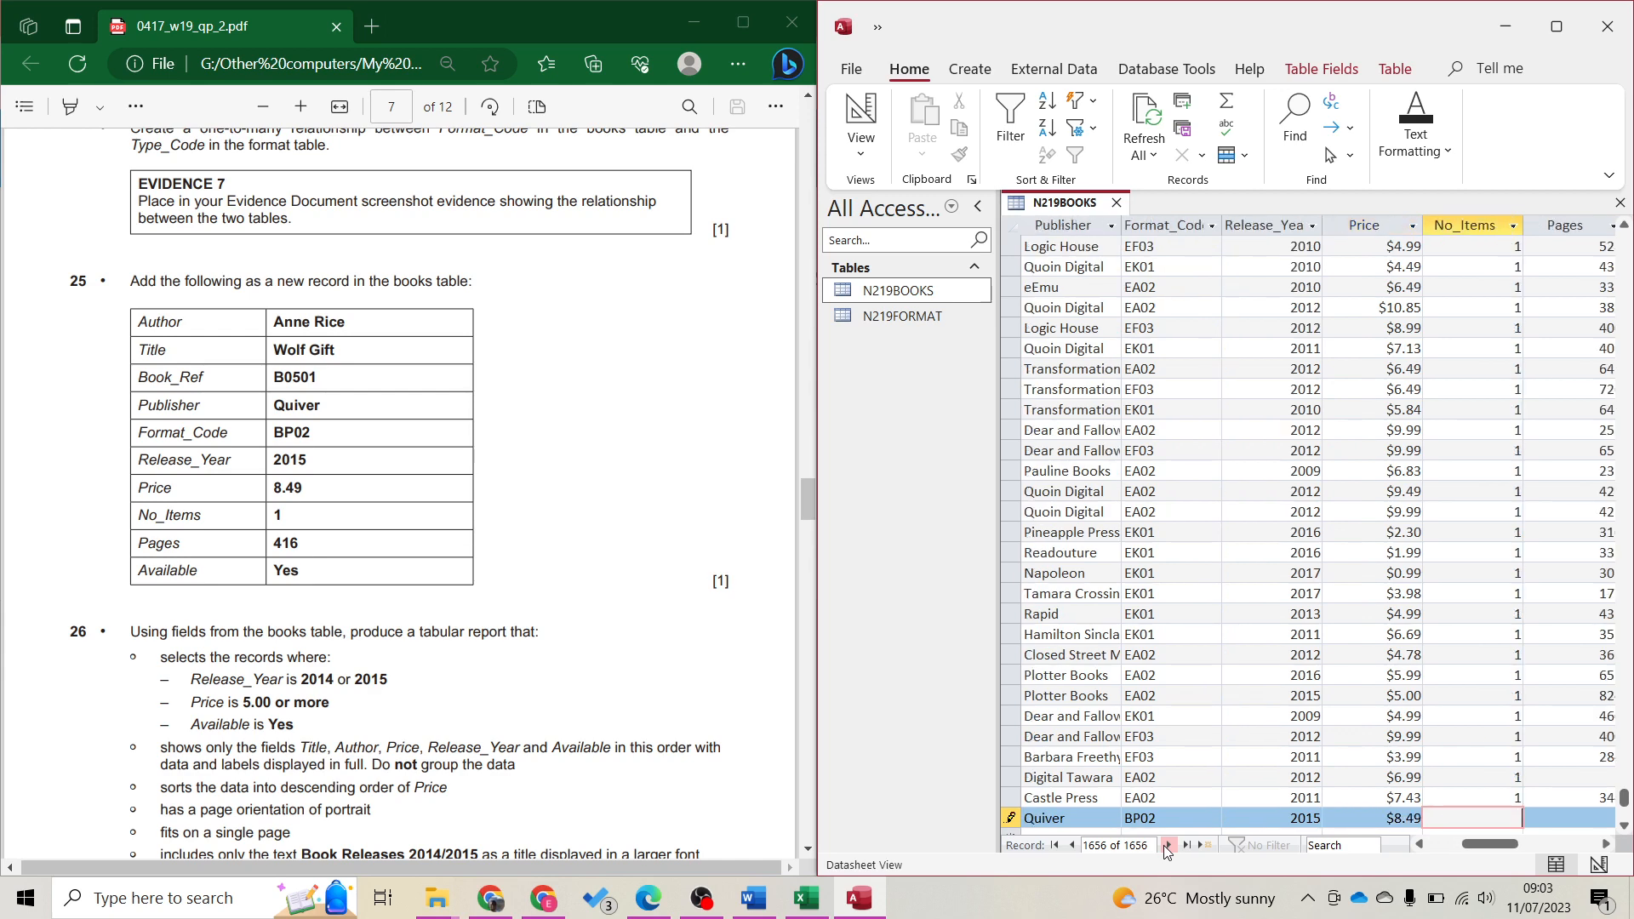
text(1)
key(Tab)
text(41)
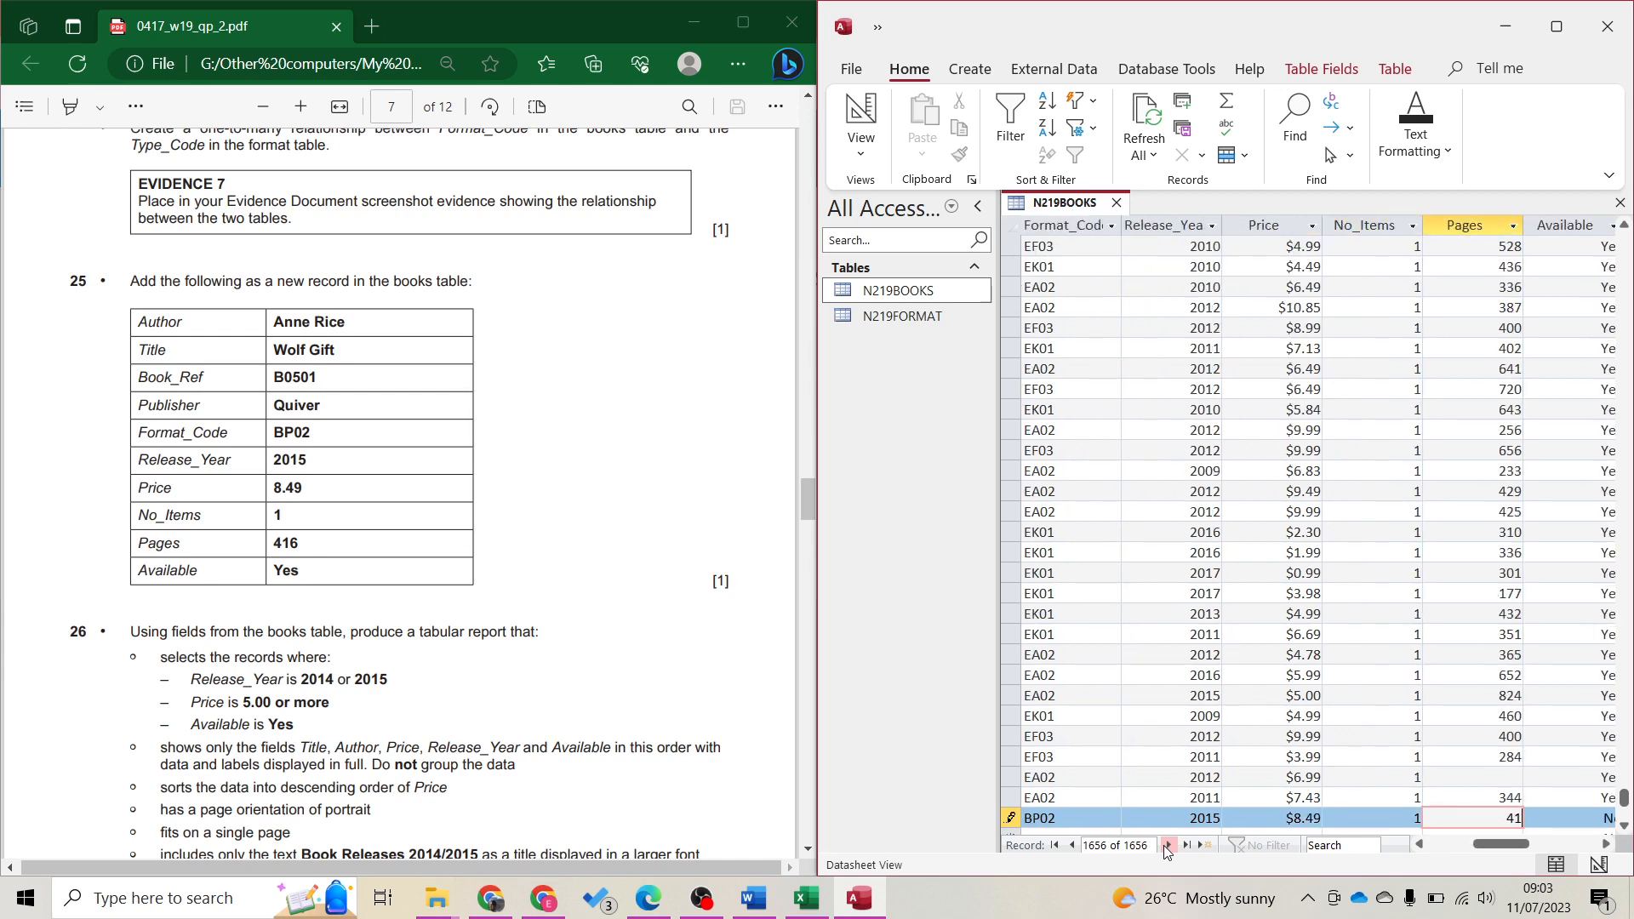
text(6)
key(Tab)
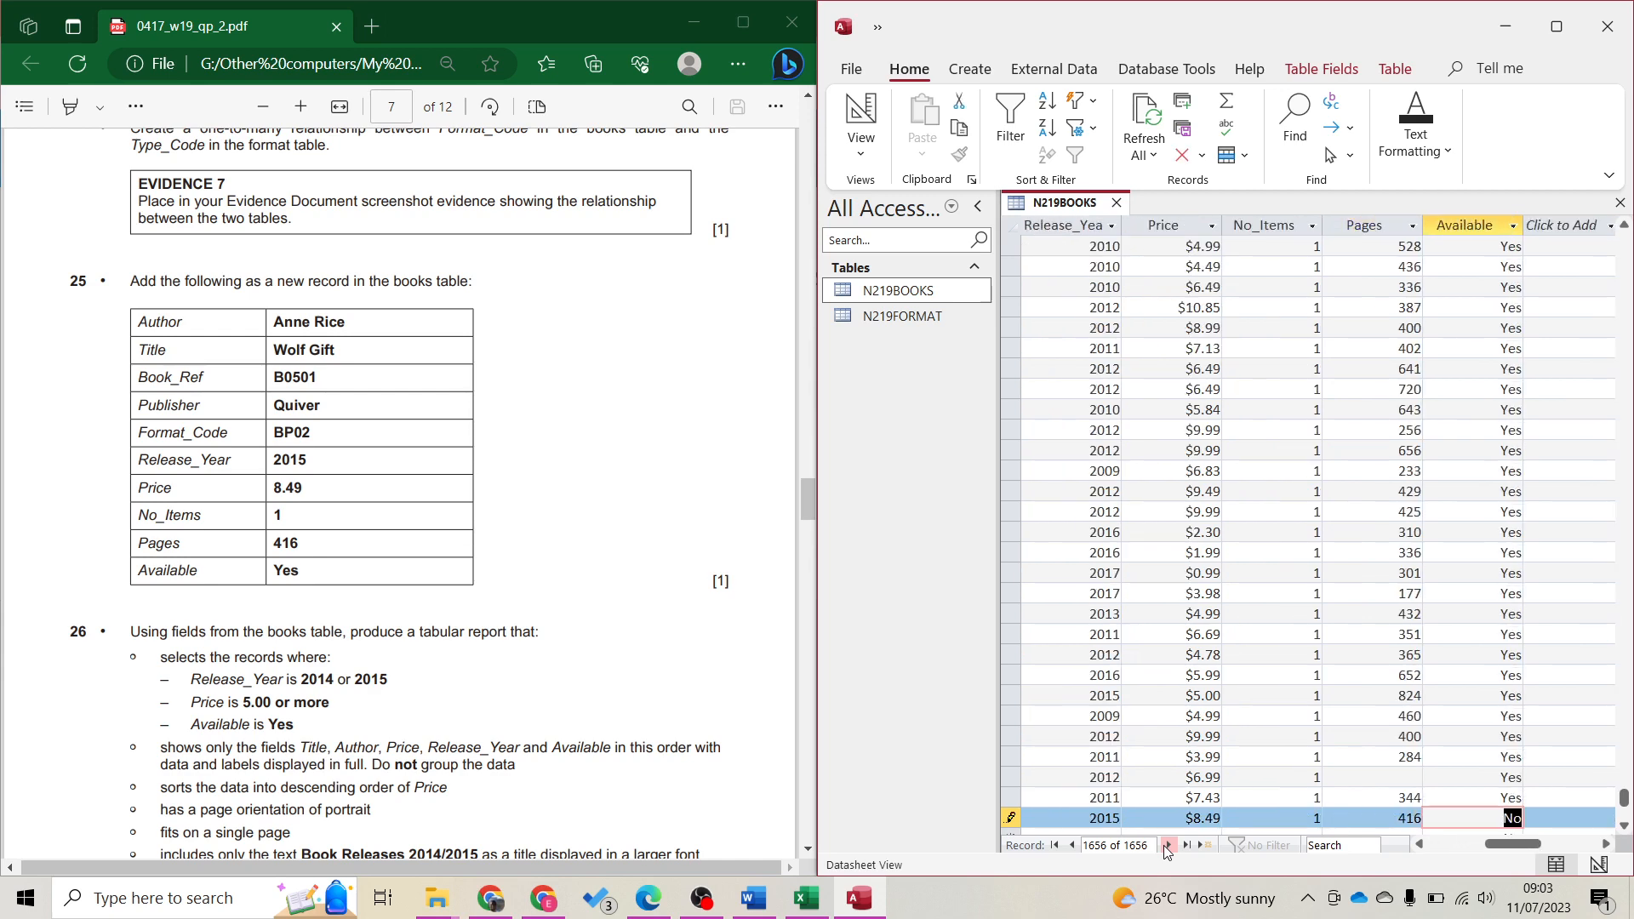
text(Yes)
scroll(402, 556, down, 5)
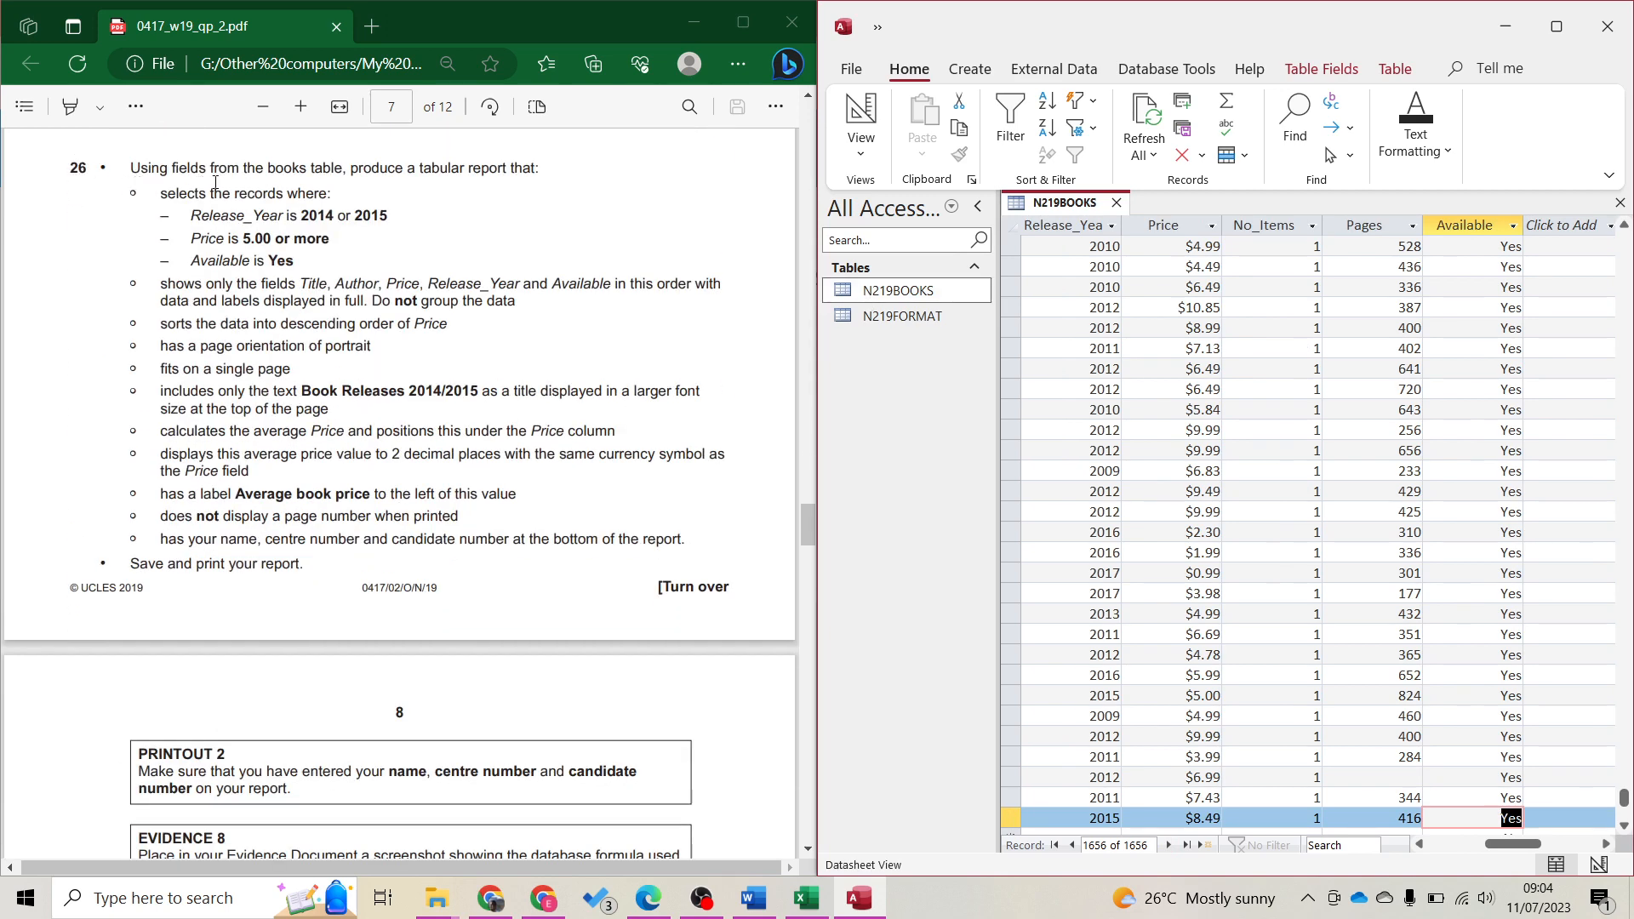
Close the N219BOOKS table and start a new Simple Query Wizard
click(485, 172)
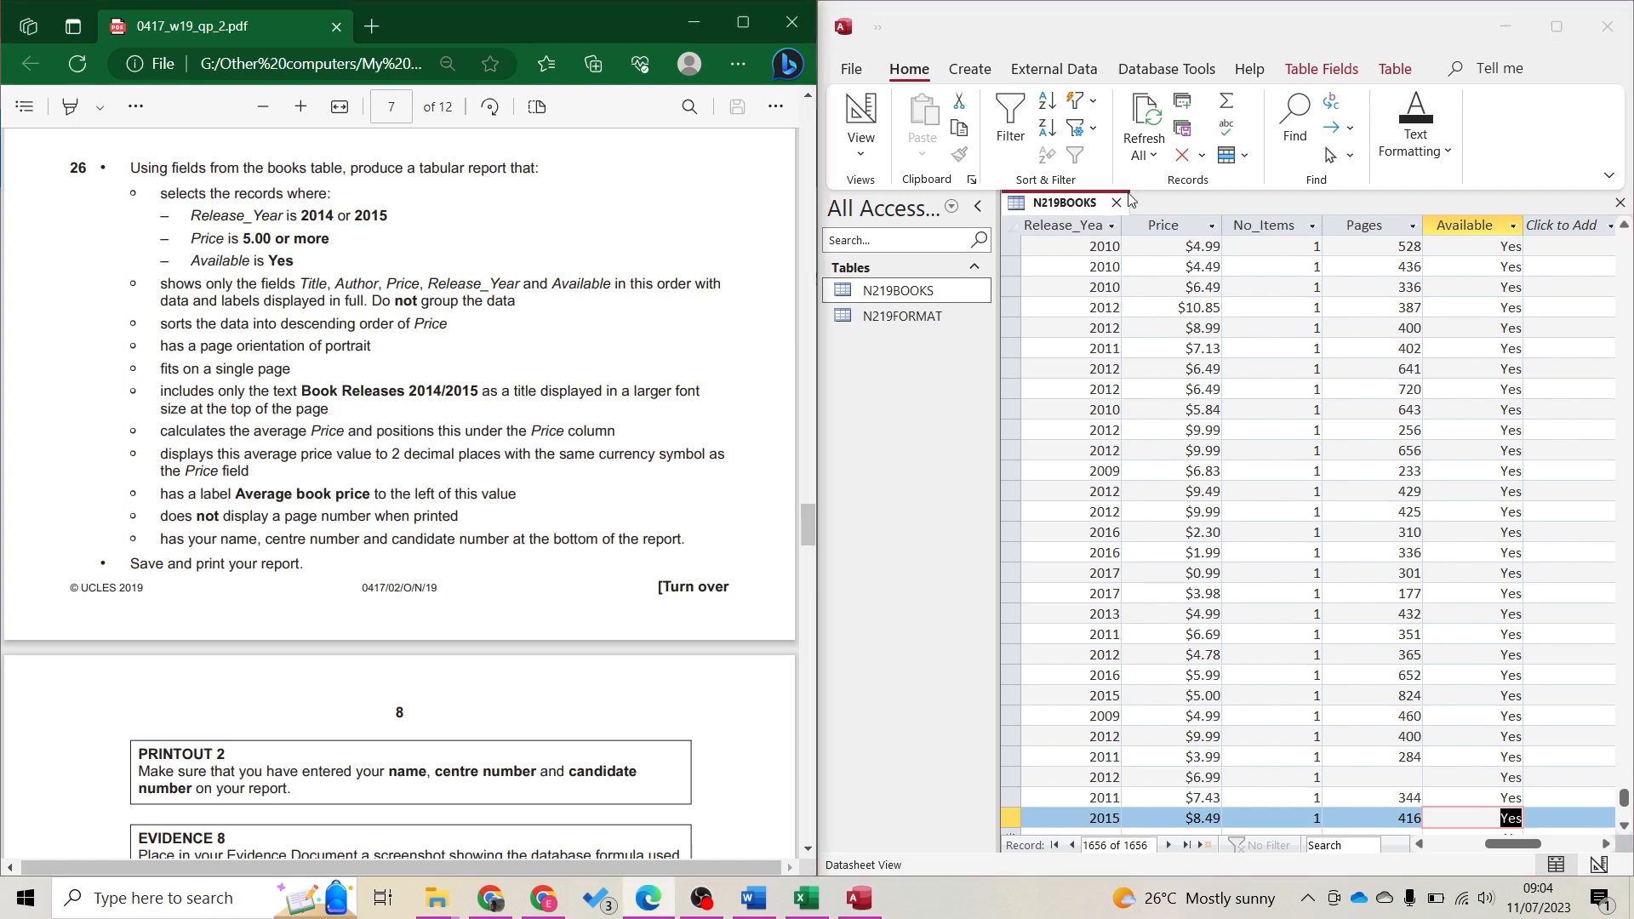
click(1118, 204)
click(1054, 69)
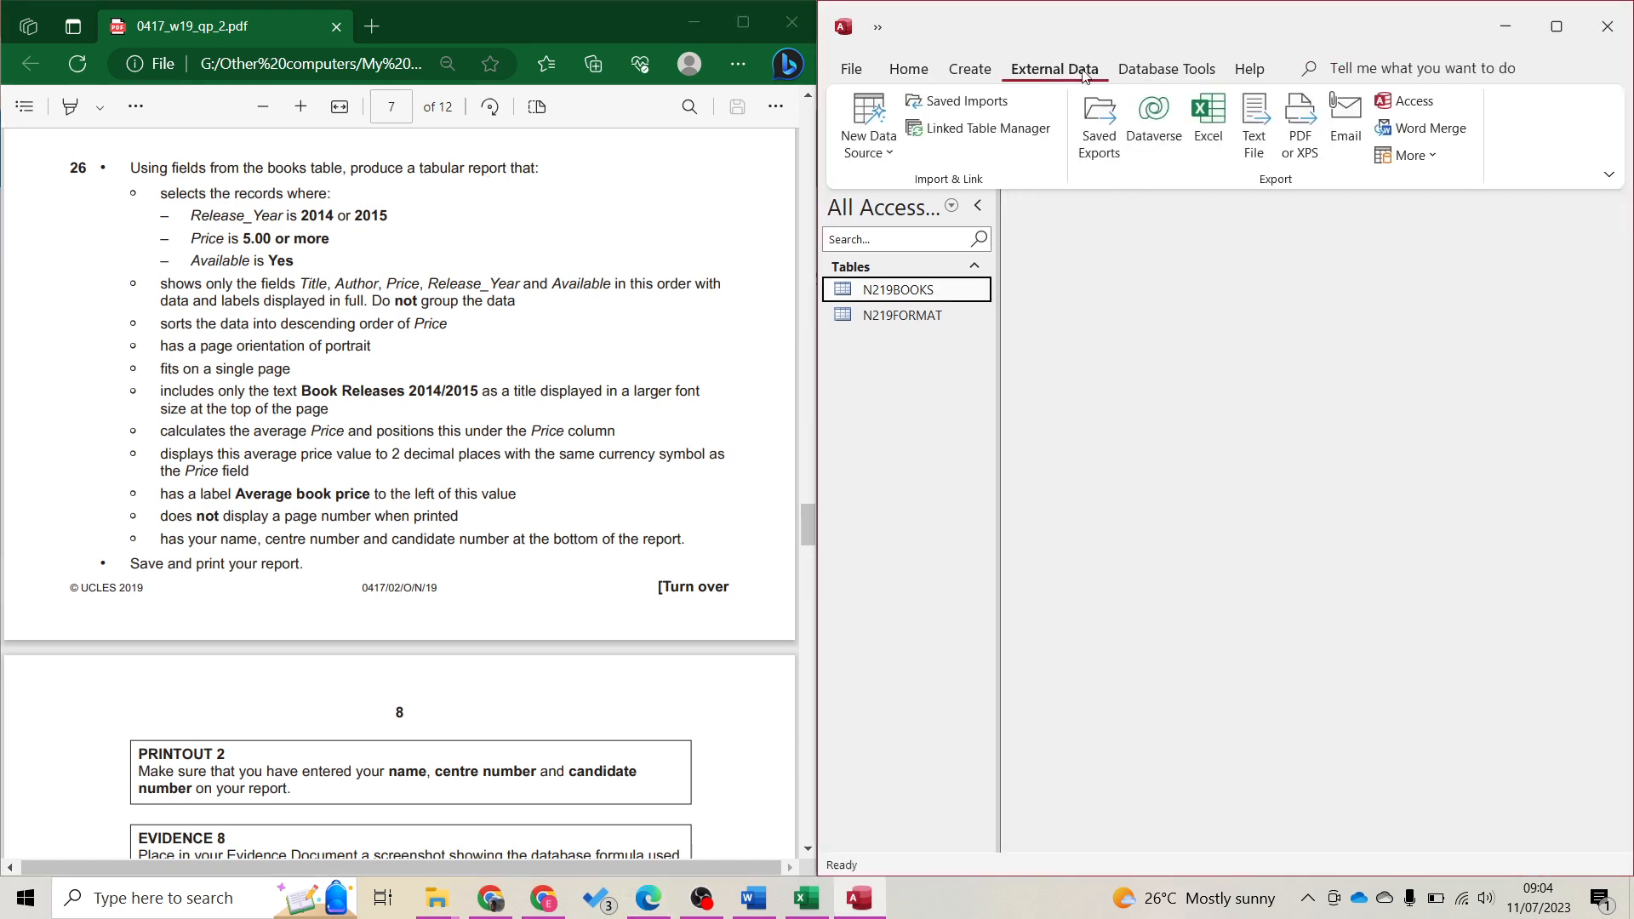
click(966, 71)
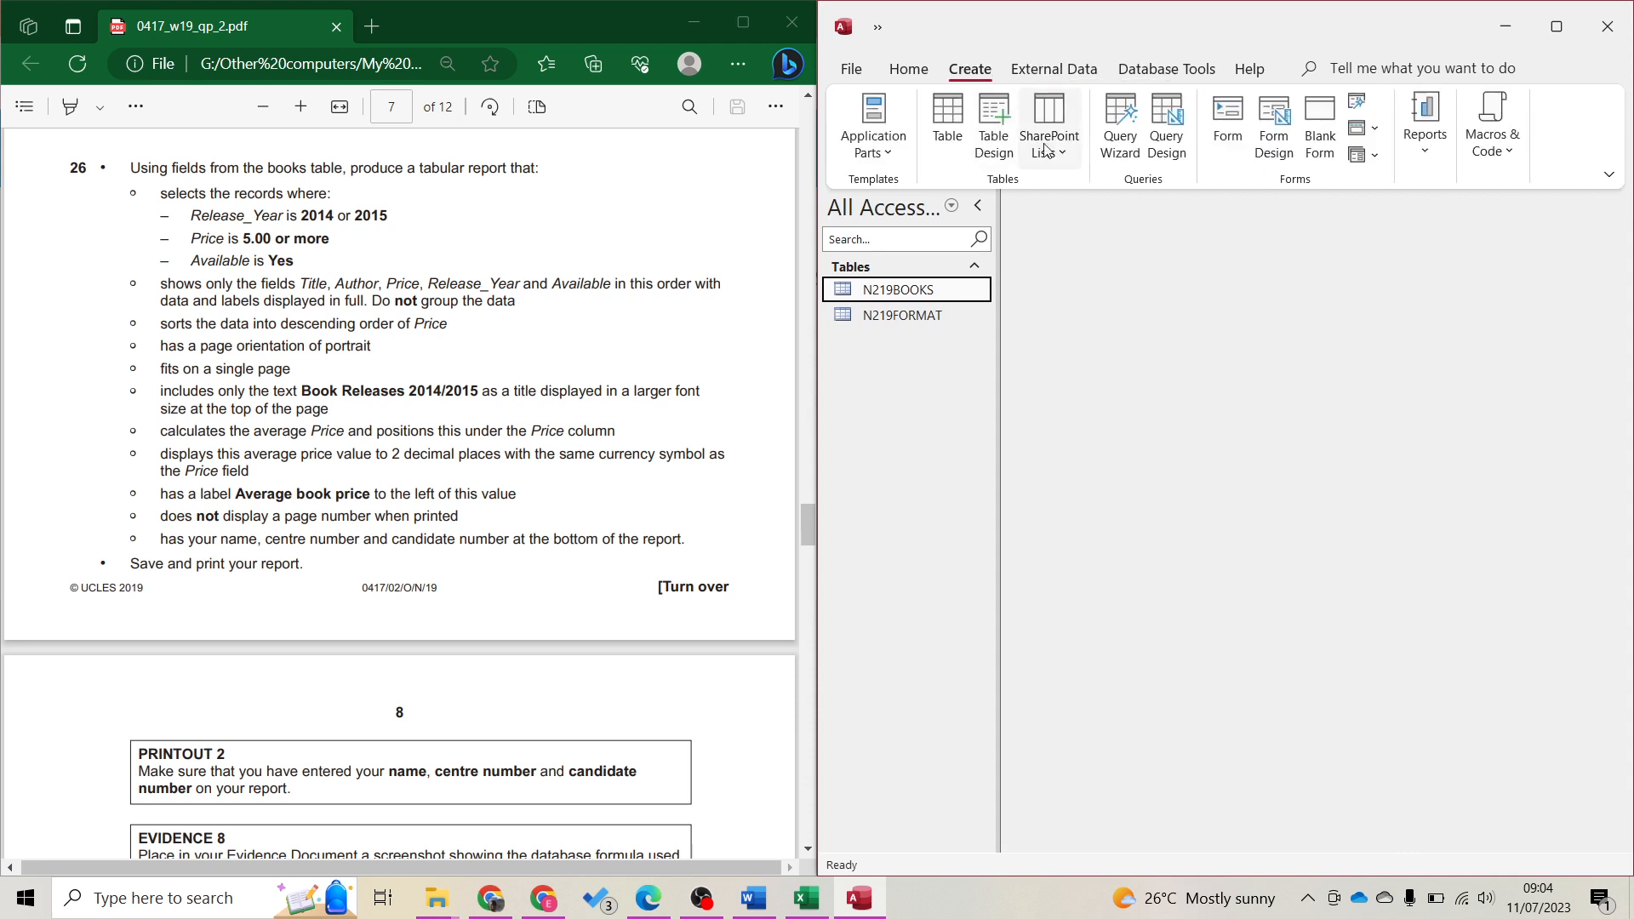
click(1120, 127)
click(1291, 507)
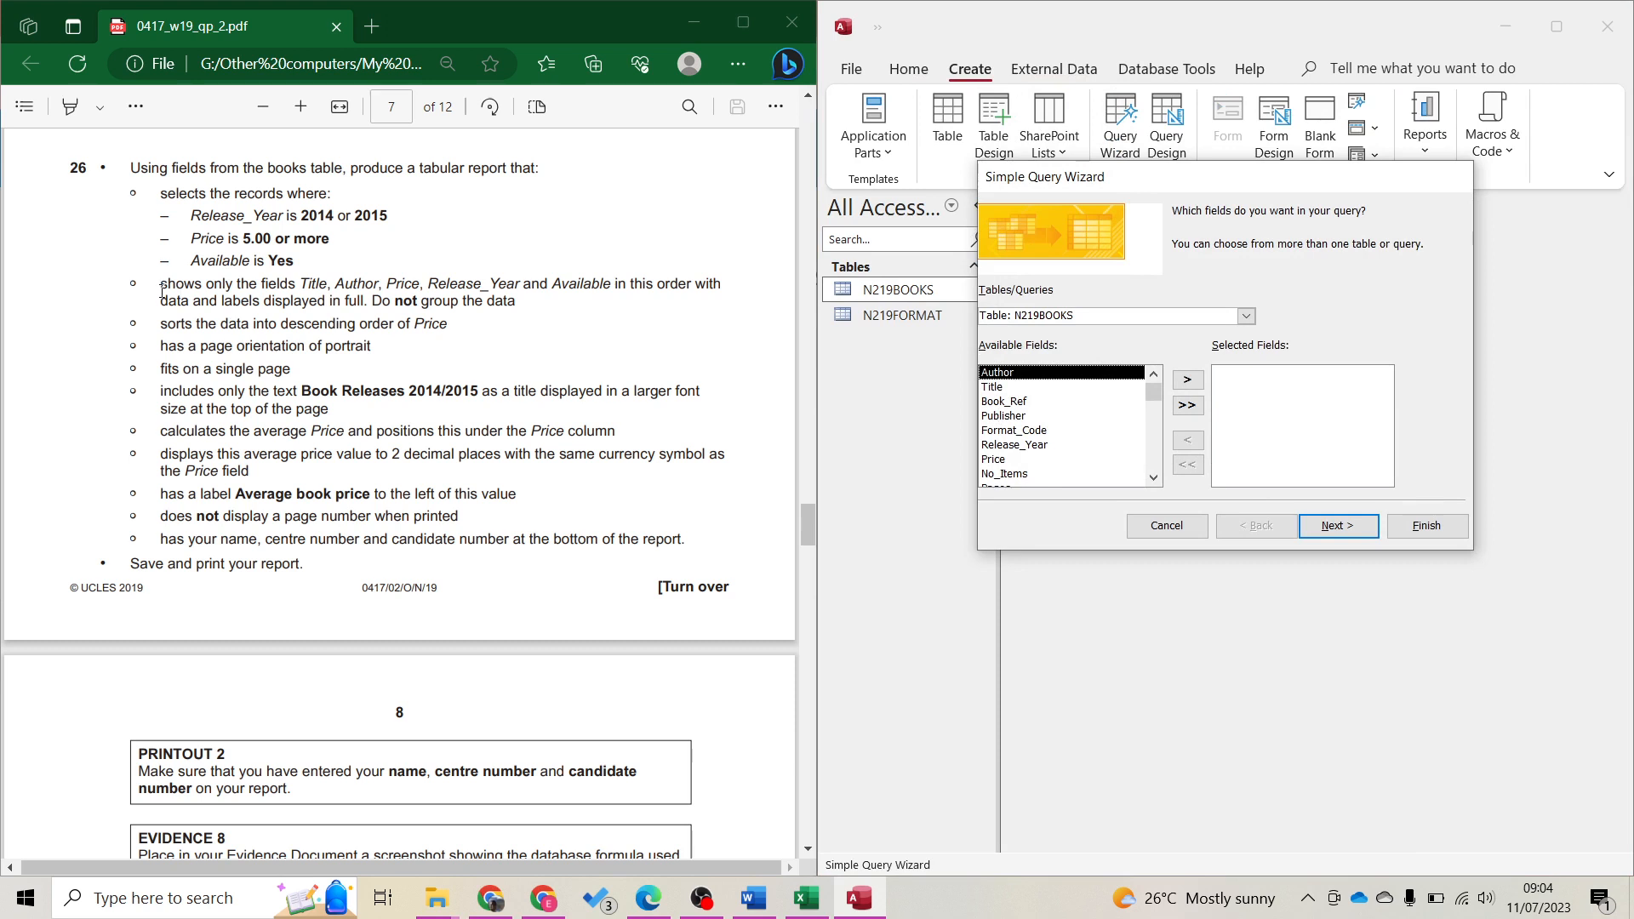
Highlight the five required field names of question 26 in yellow
drag(162, 292, 451, 302)
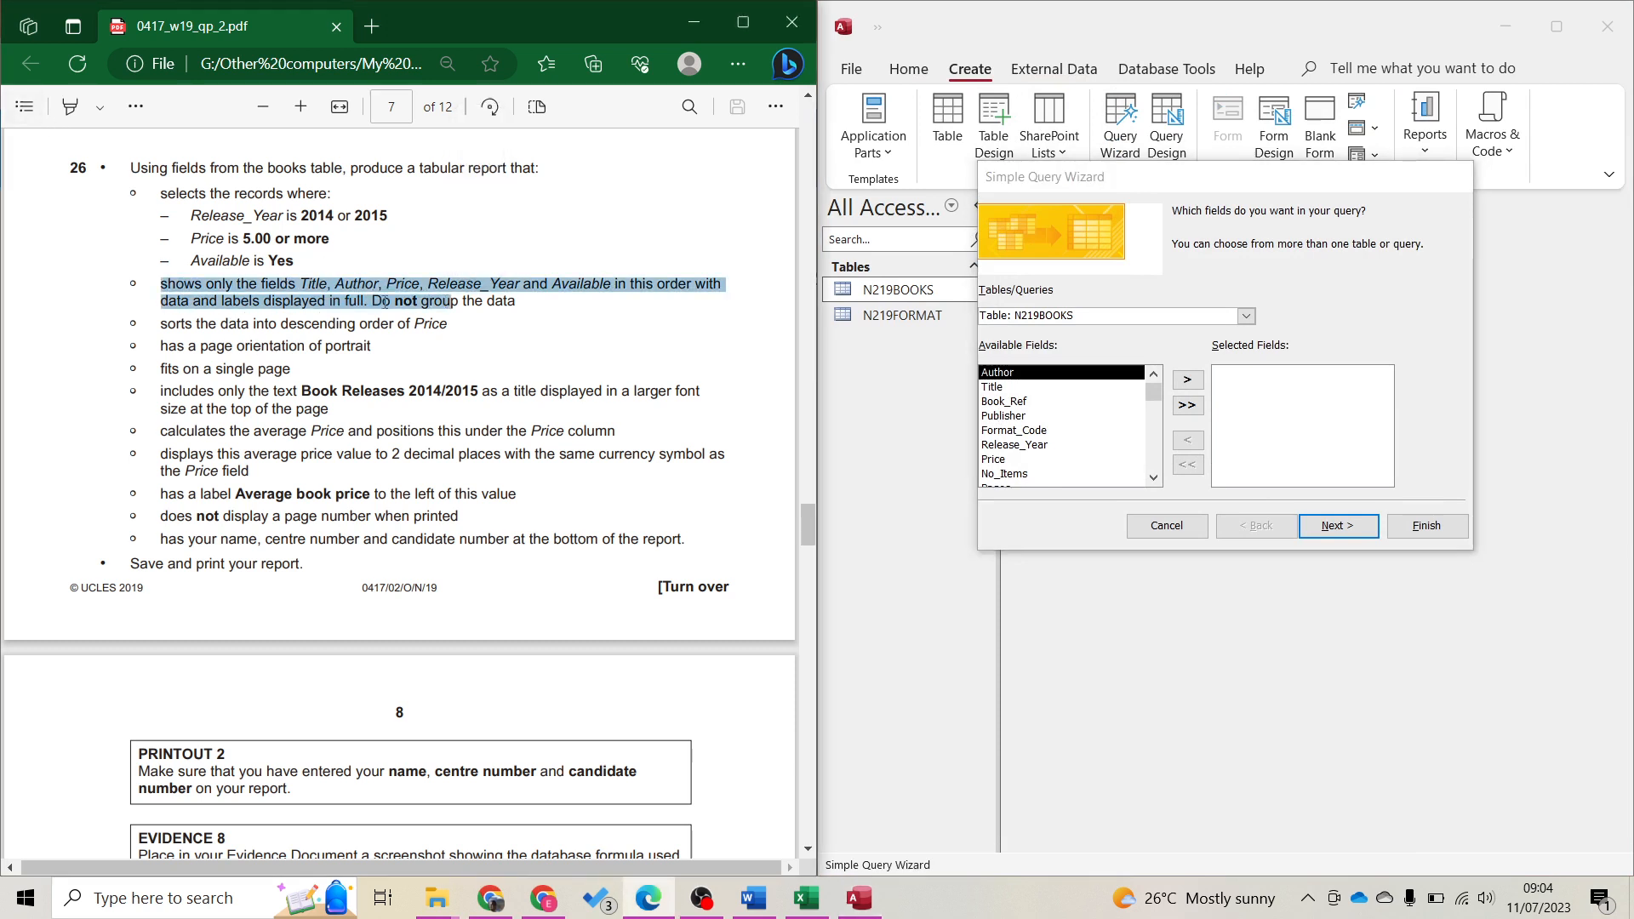
drag(302, 286, 610, 285)
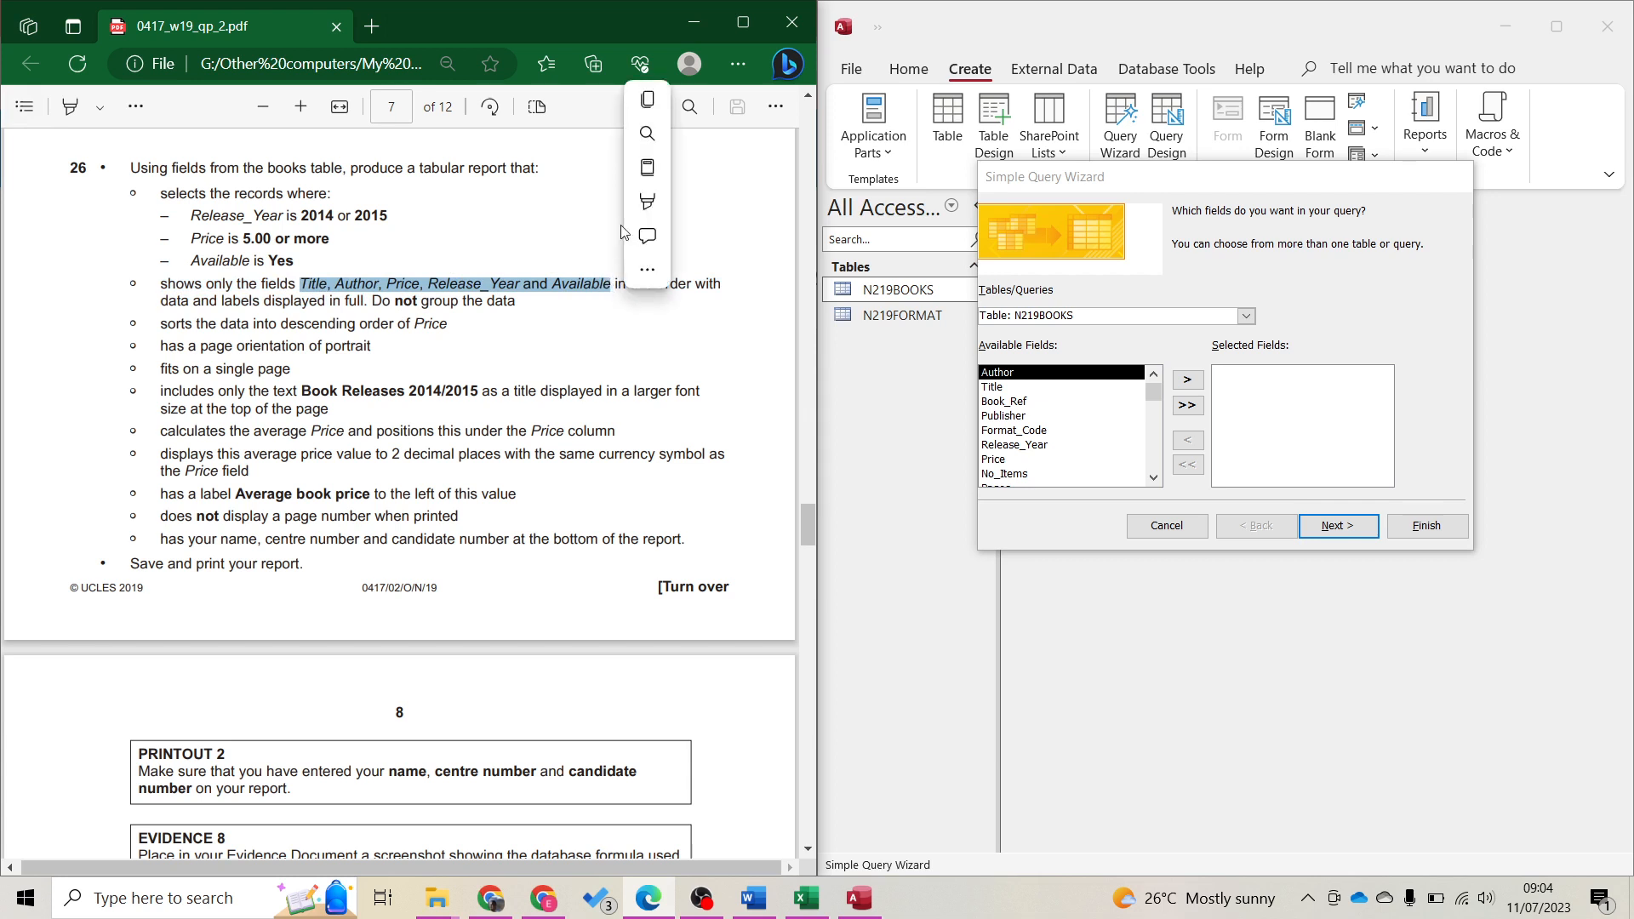
mouse_move(634, 212)
click(687, 202)
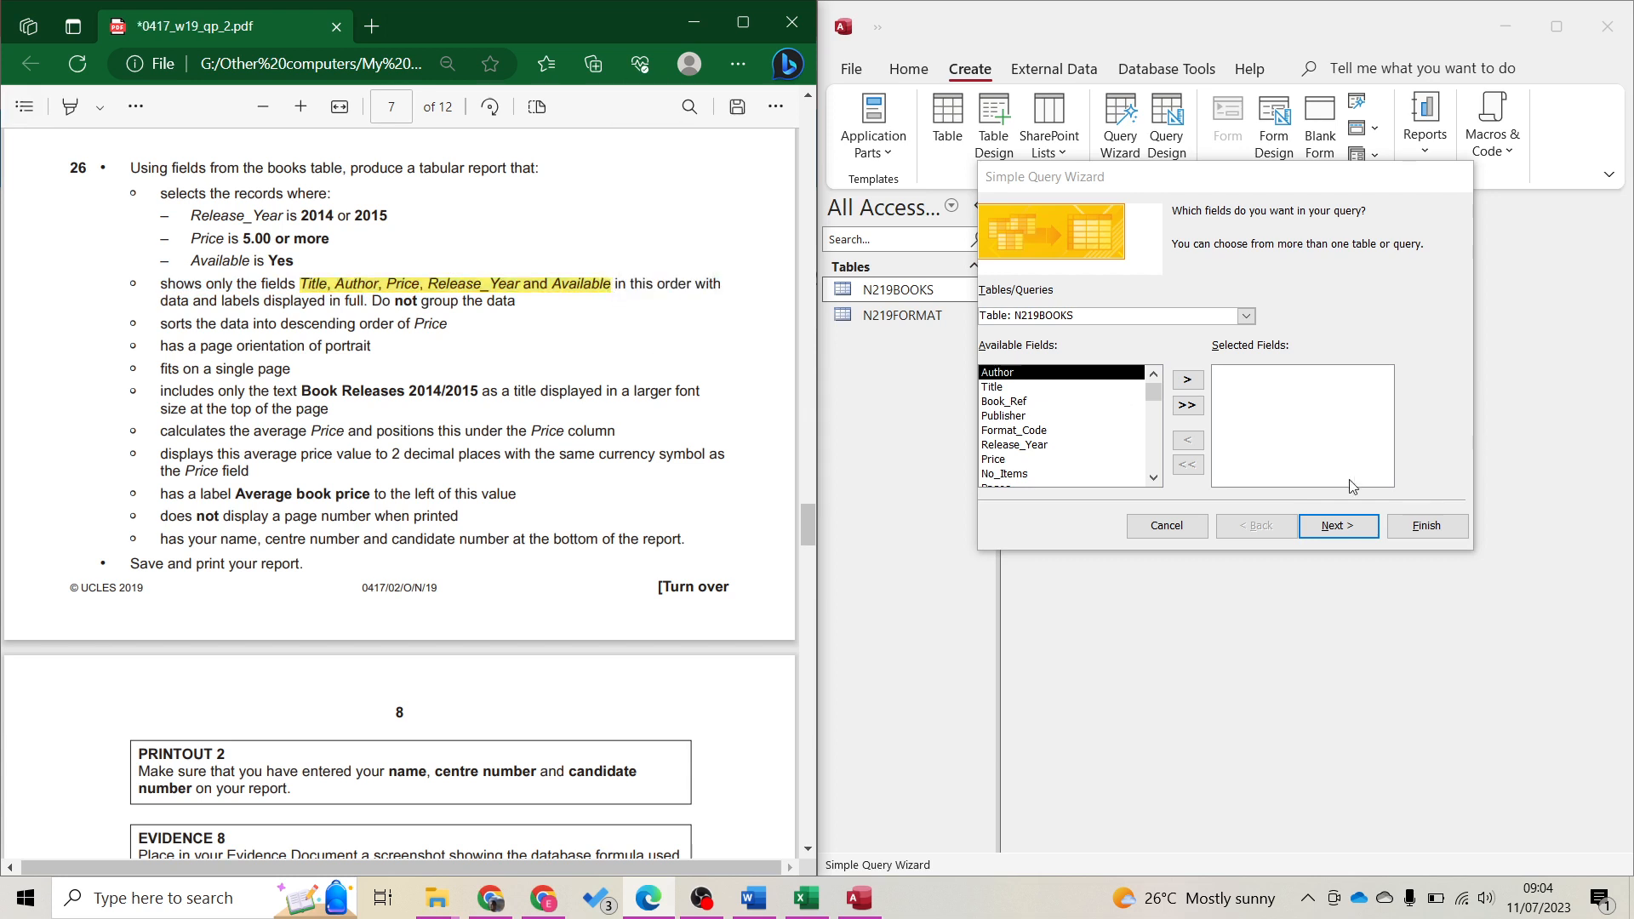
Add Title, Author, Price, Release_Year and Available to a detail query
double_click(992, 388)
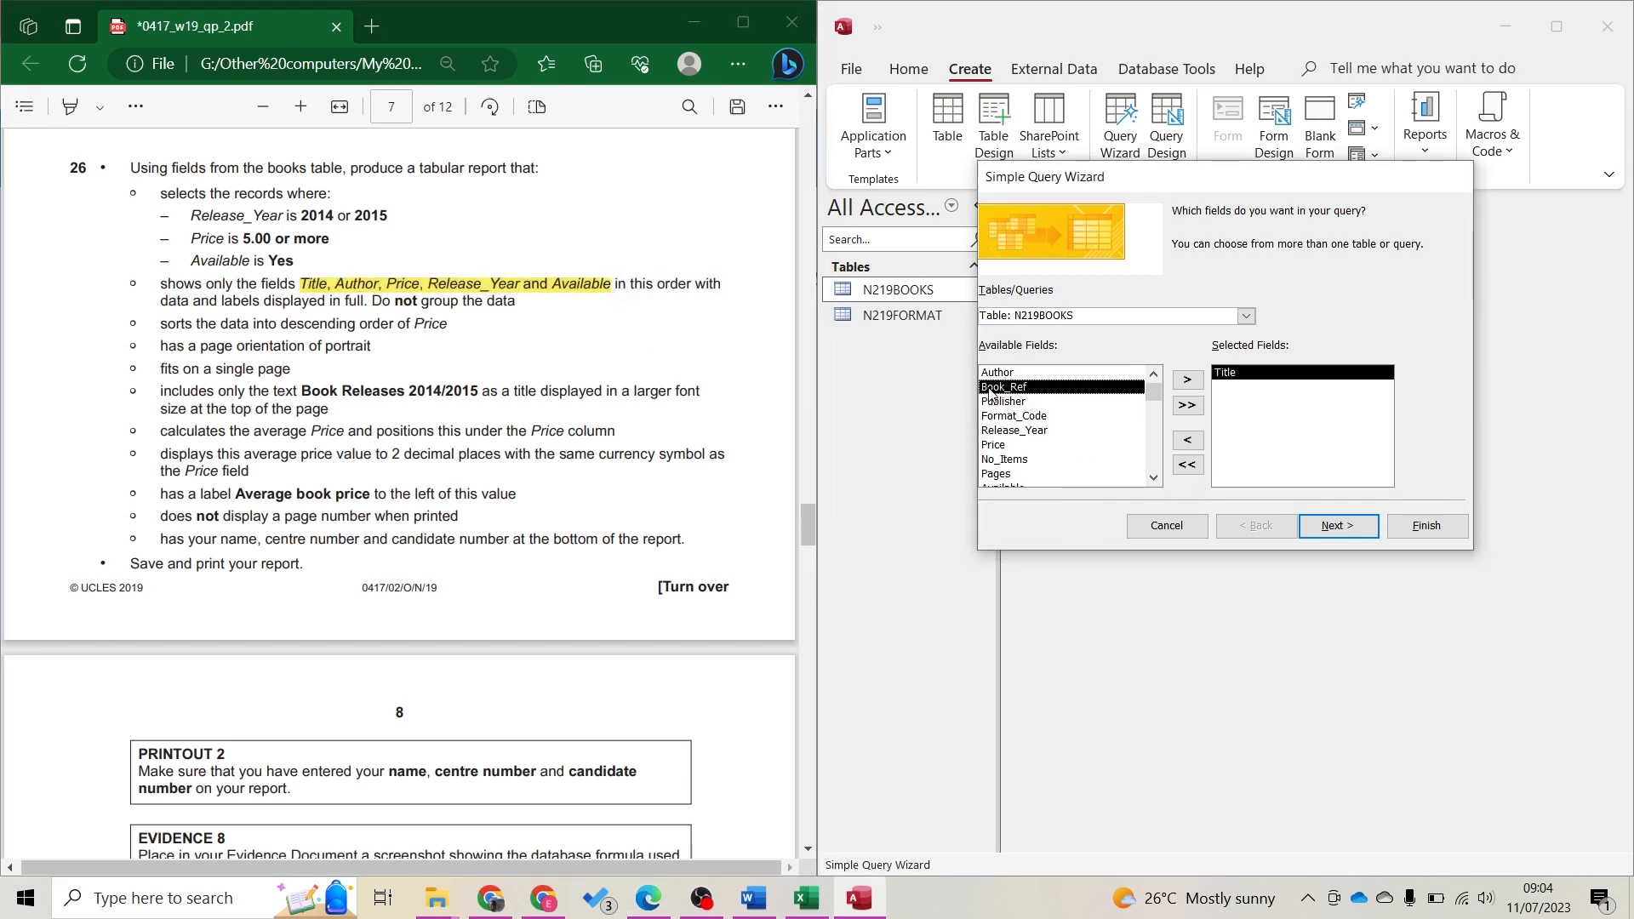
double_click(996, 375)
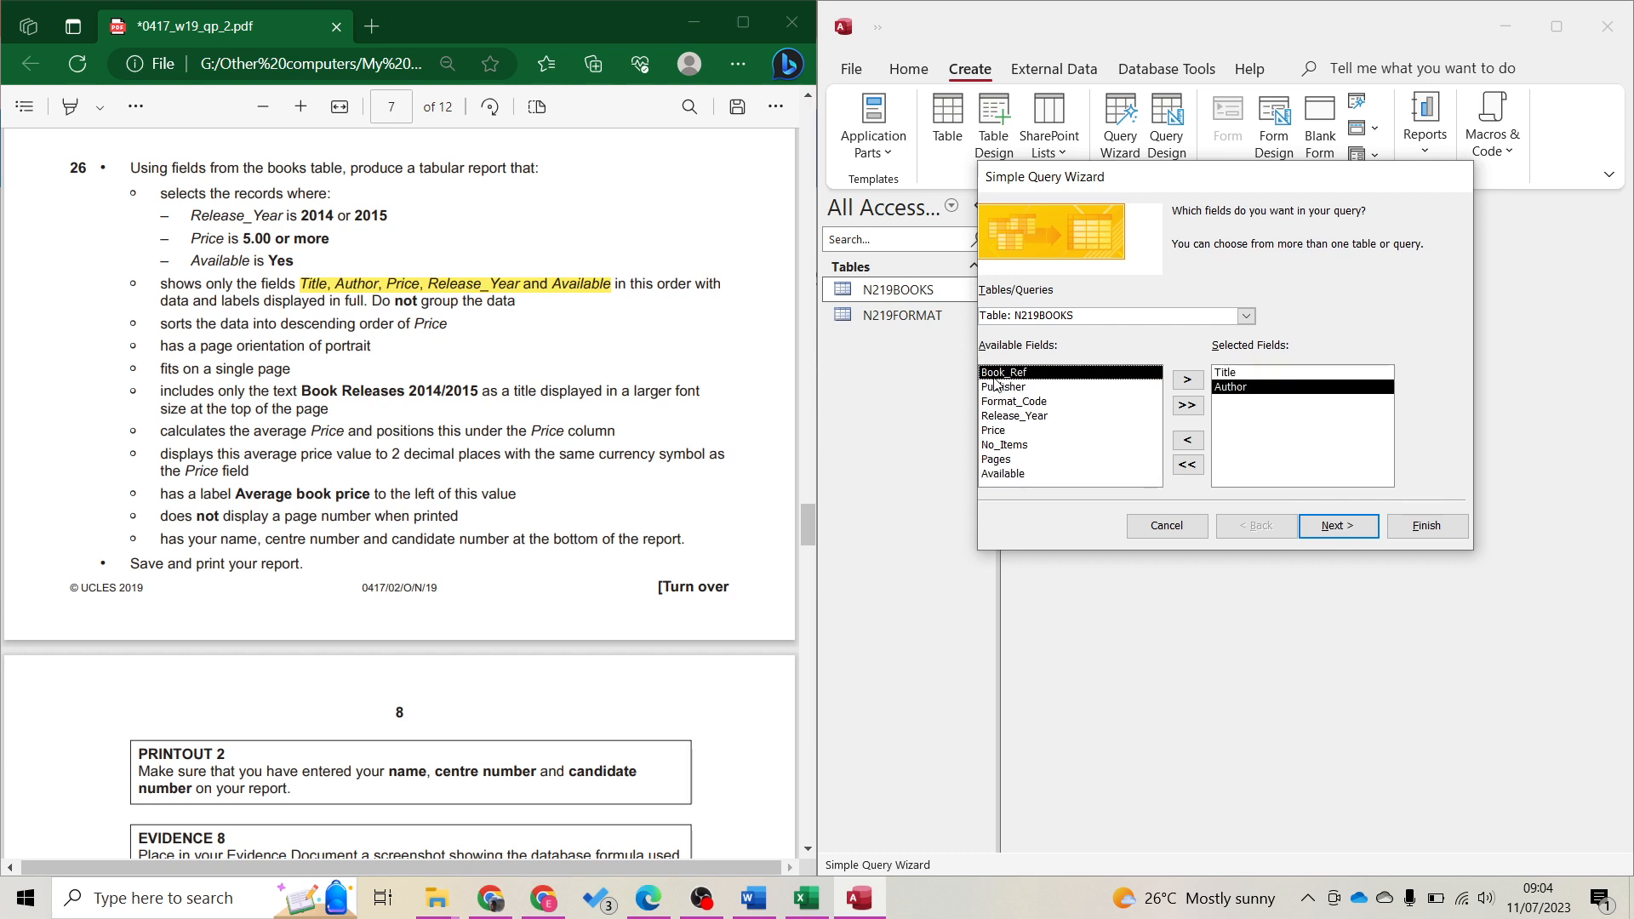
double_click(994, 431)
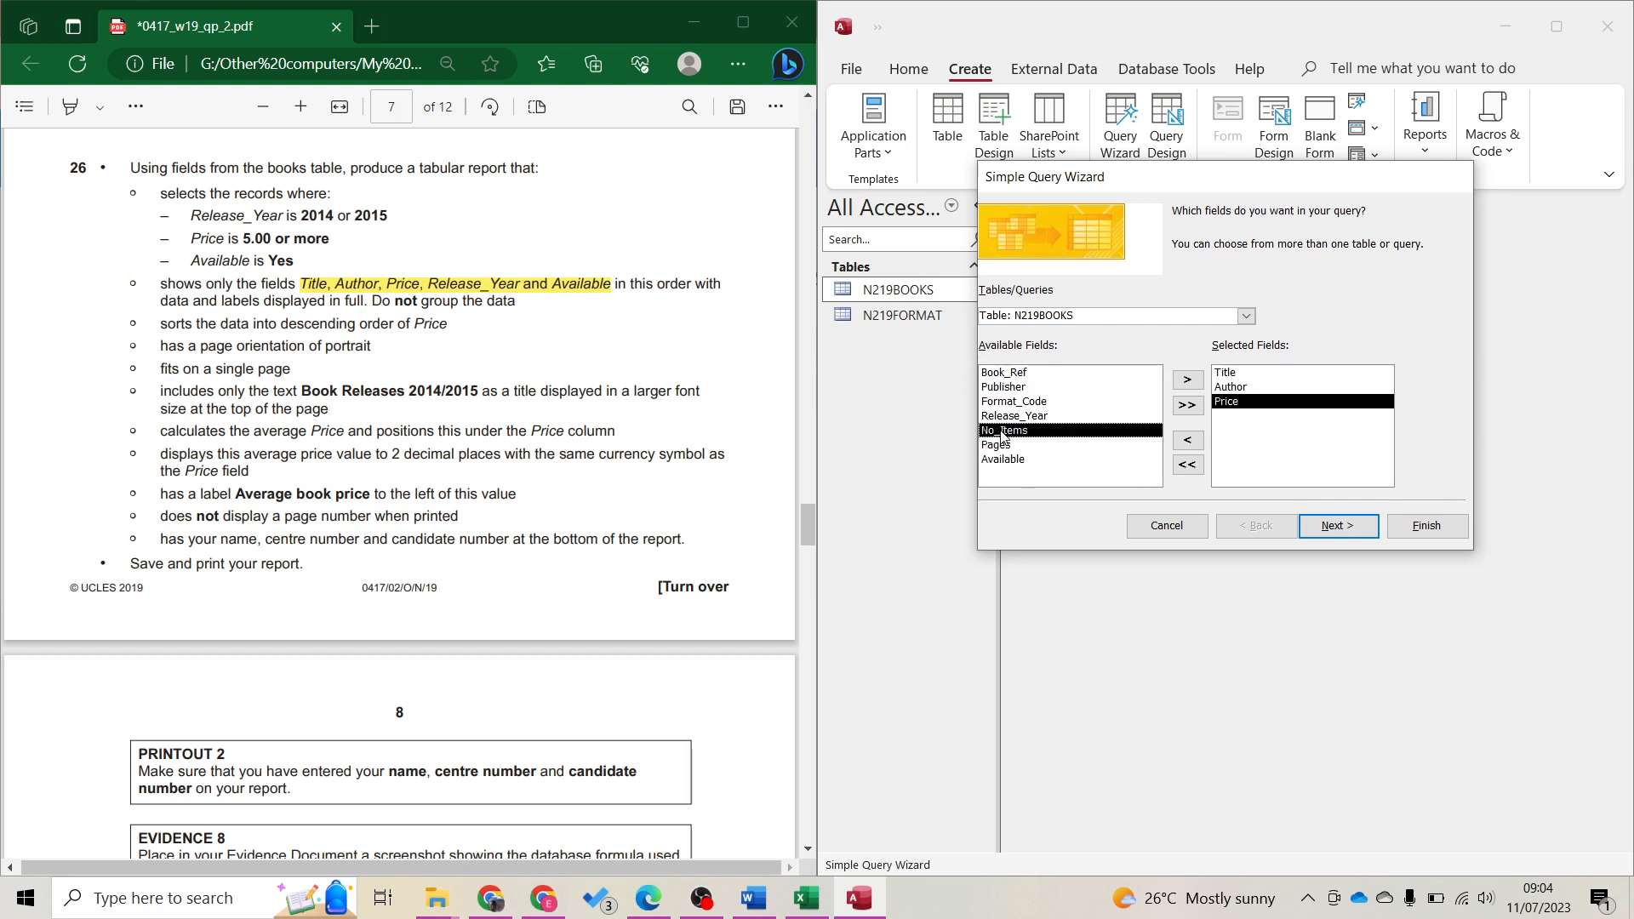
double_click(1019, 419)
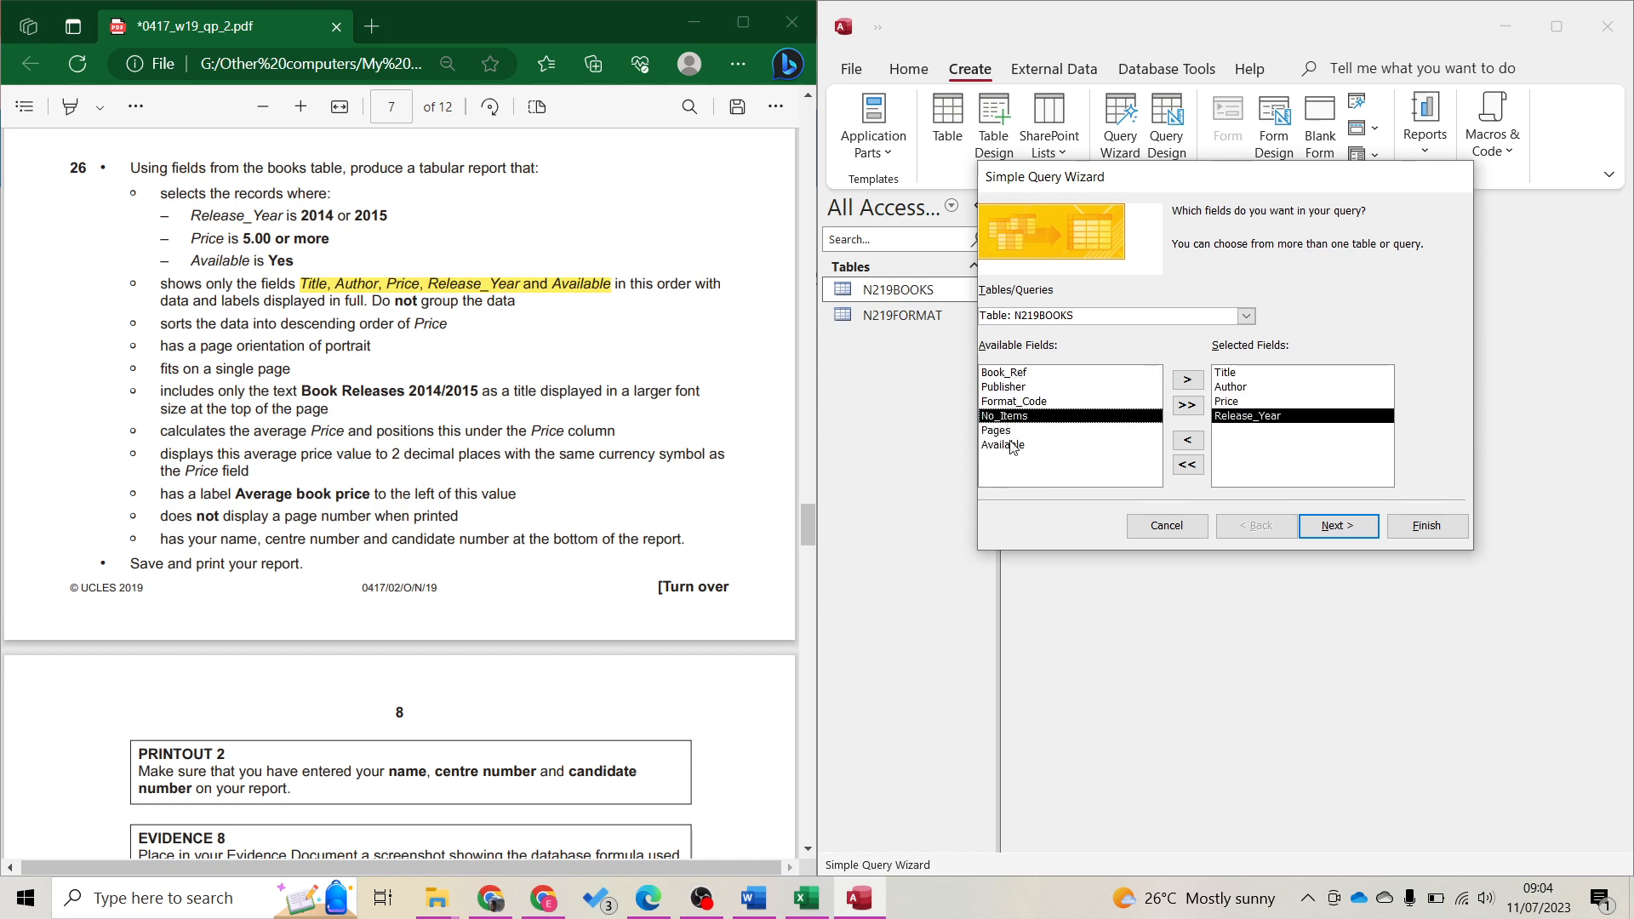
click(1011, 447)
double_click(1010, 449)
click(1315, 523)
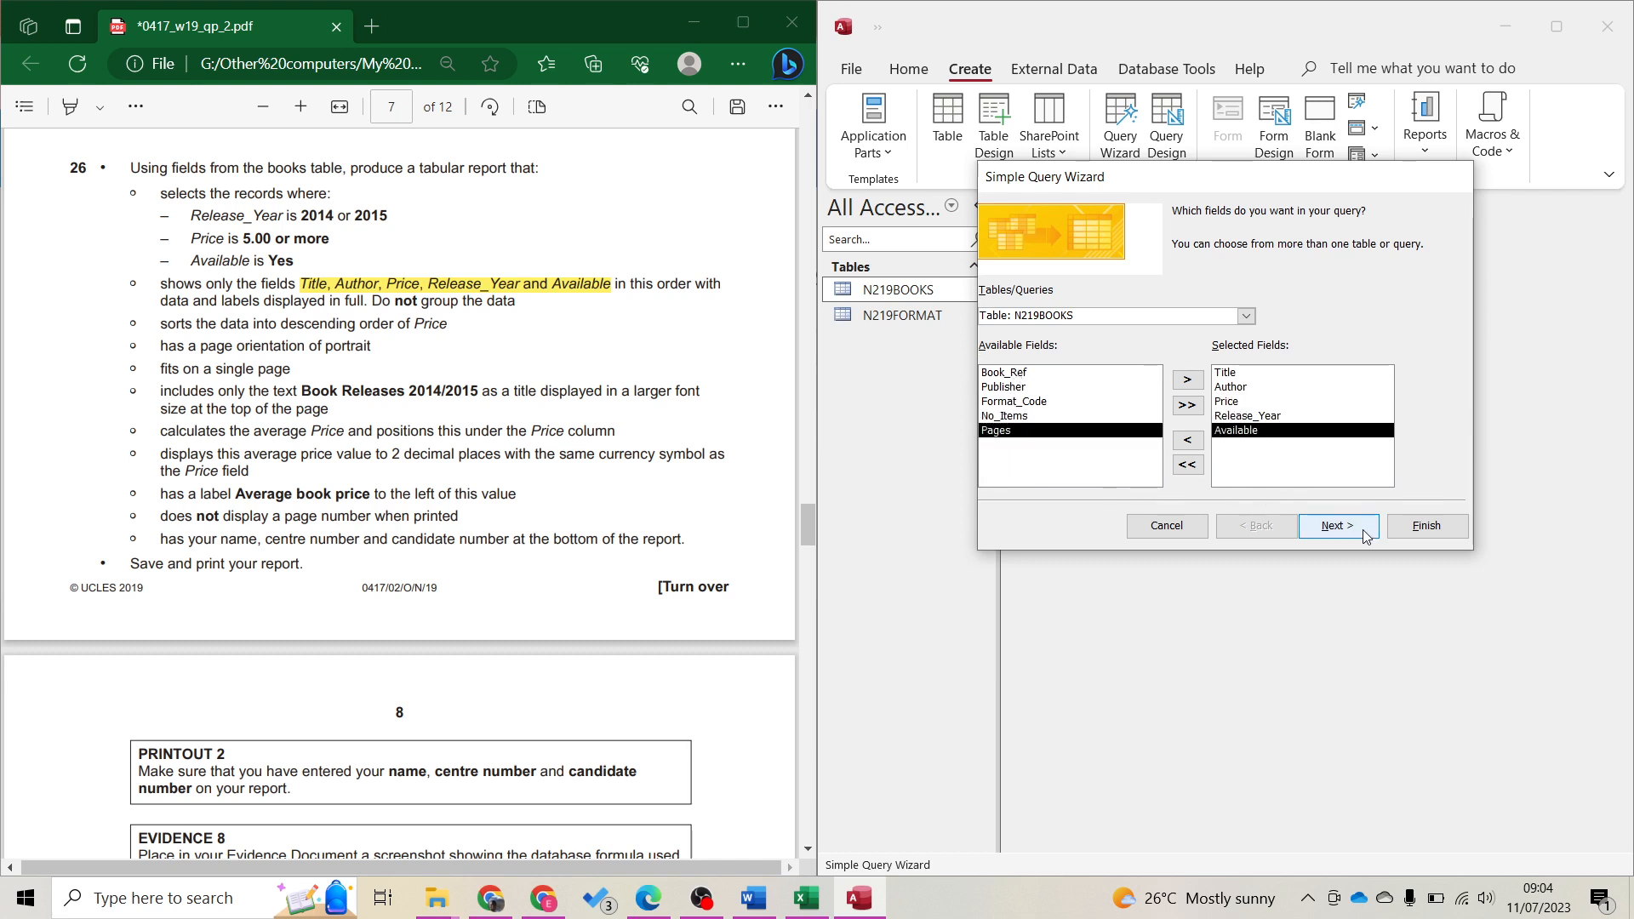
click(1343, 526)
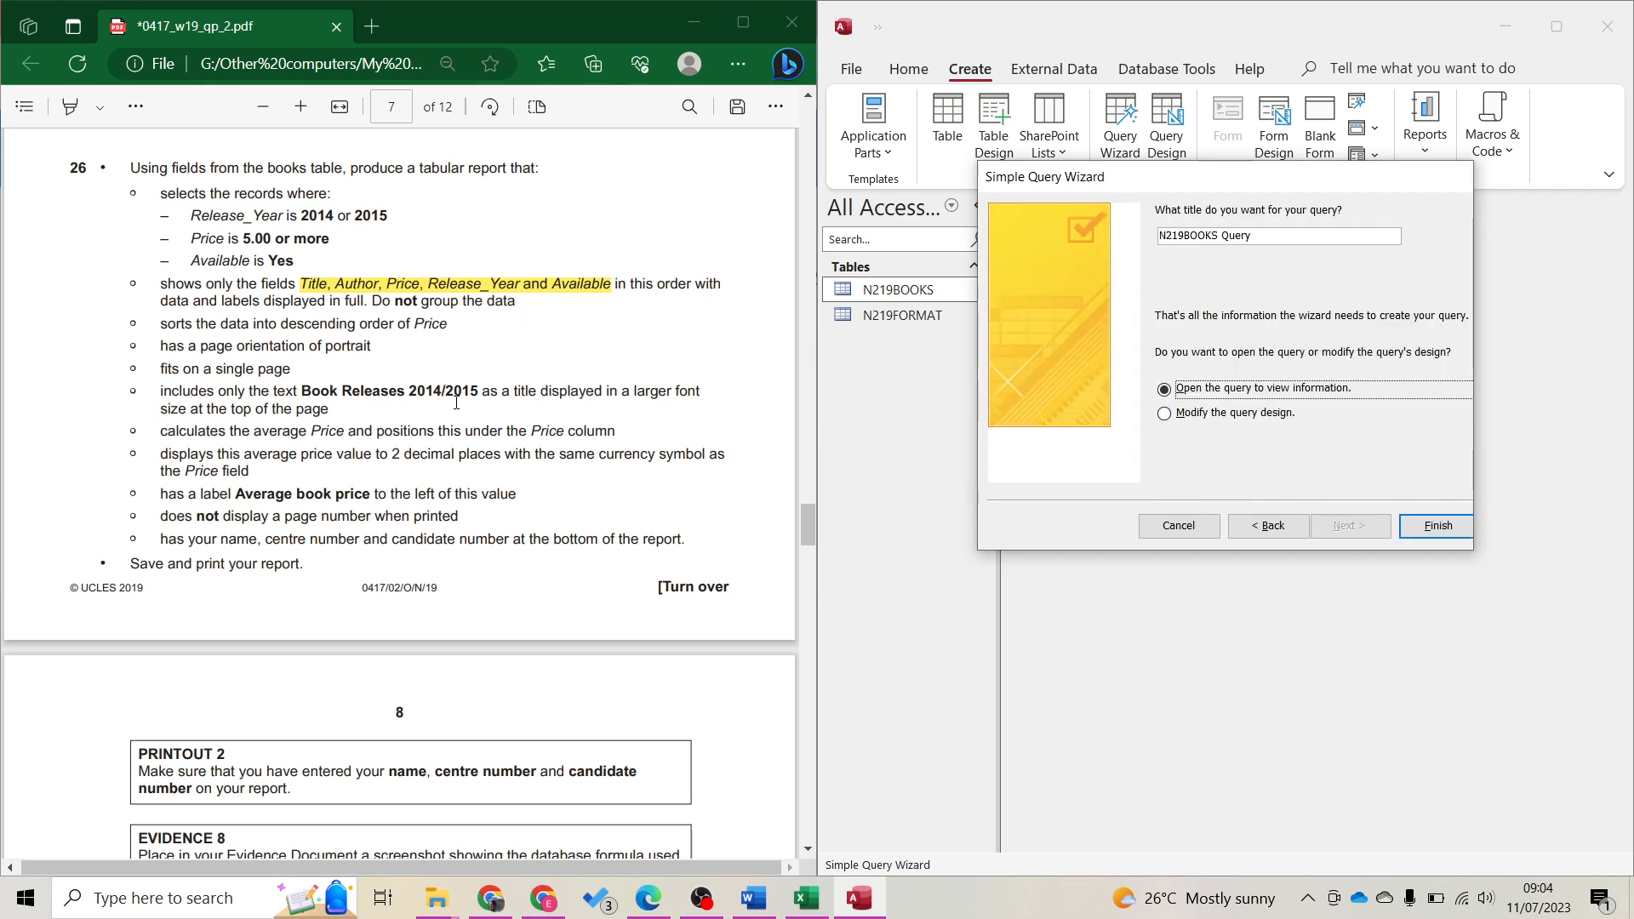
Name the query 'Book Releases 2014/2015' and finish to show its records
drag(304, 392, 477, 393)
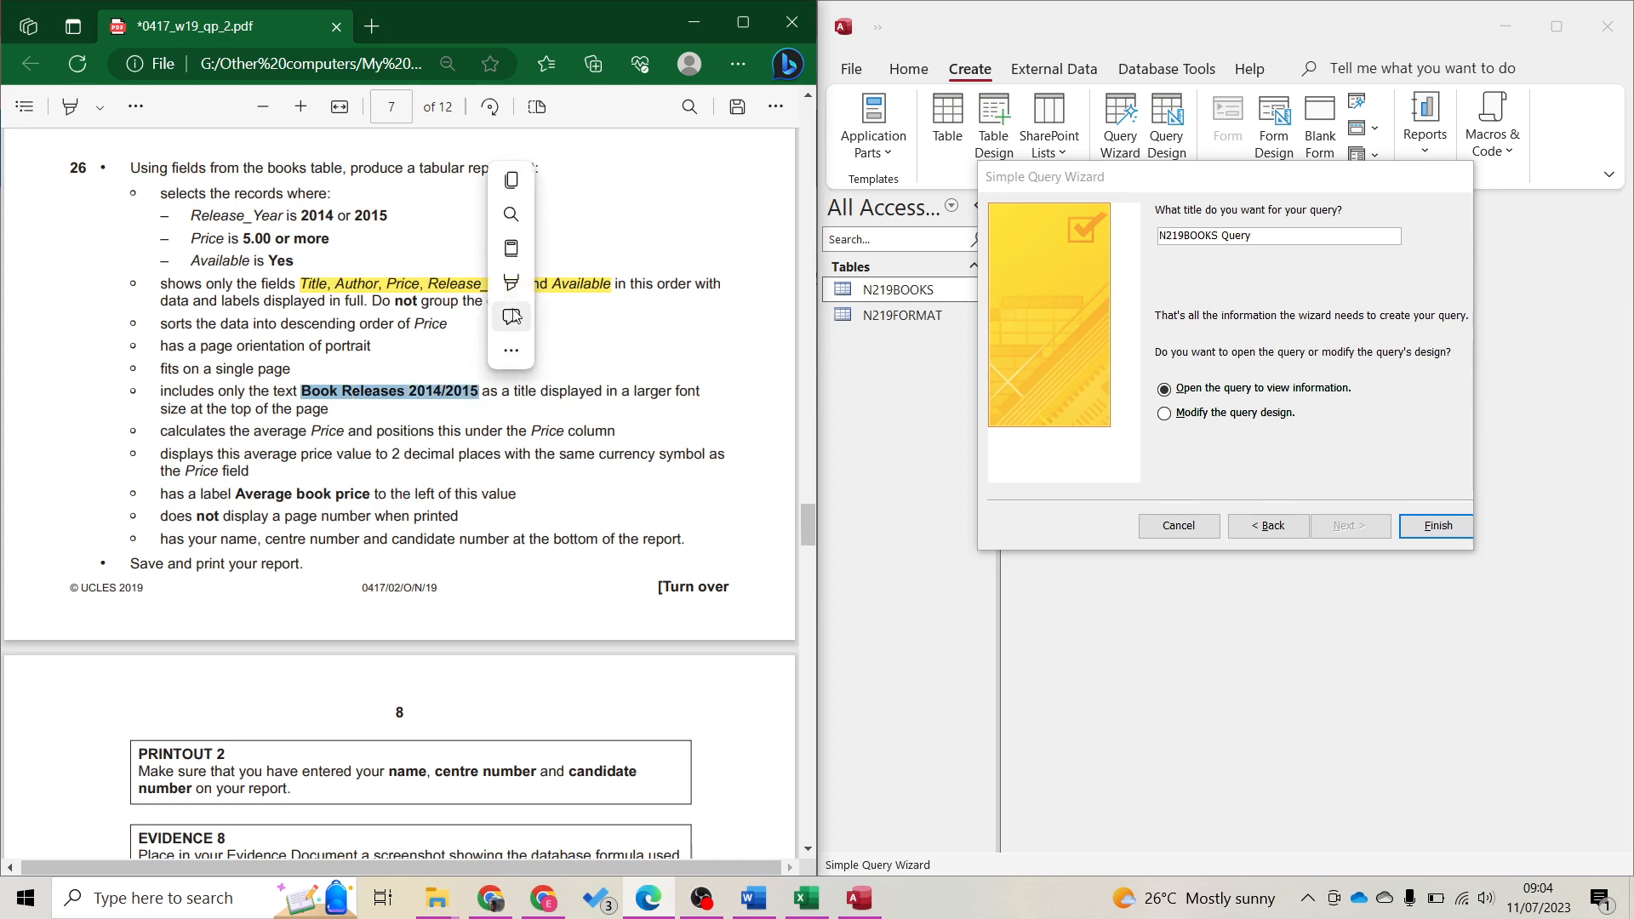
mouse_move(515, 294)
click(571, 324)
click(1214, 238)
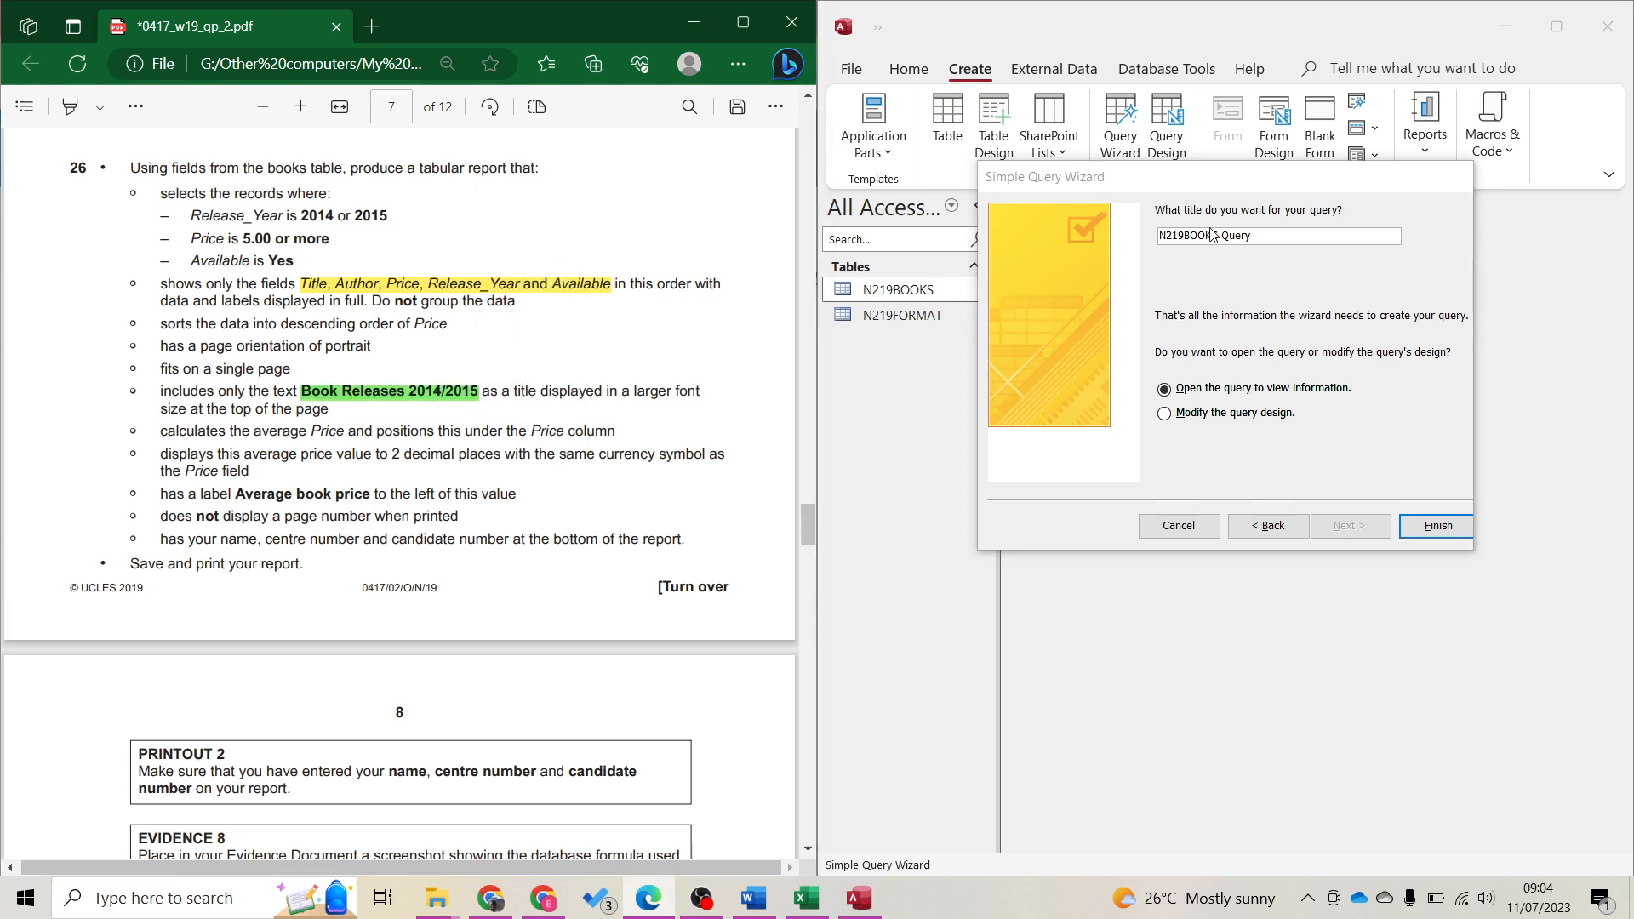
text(Book )
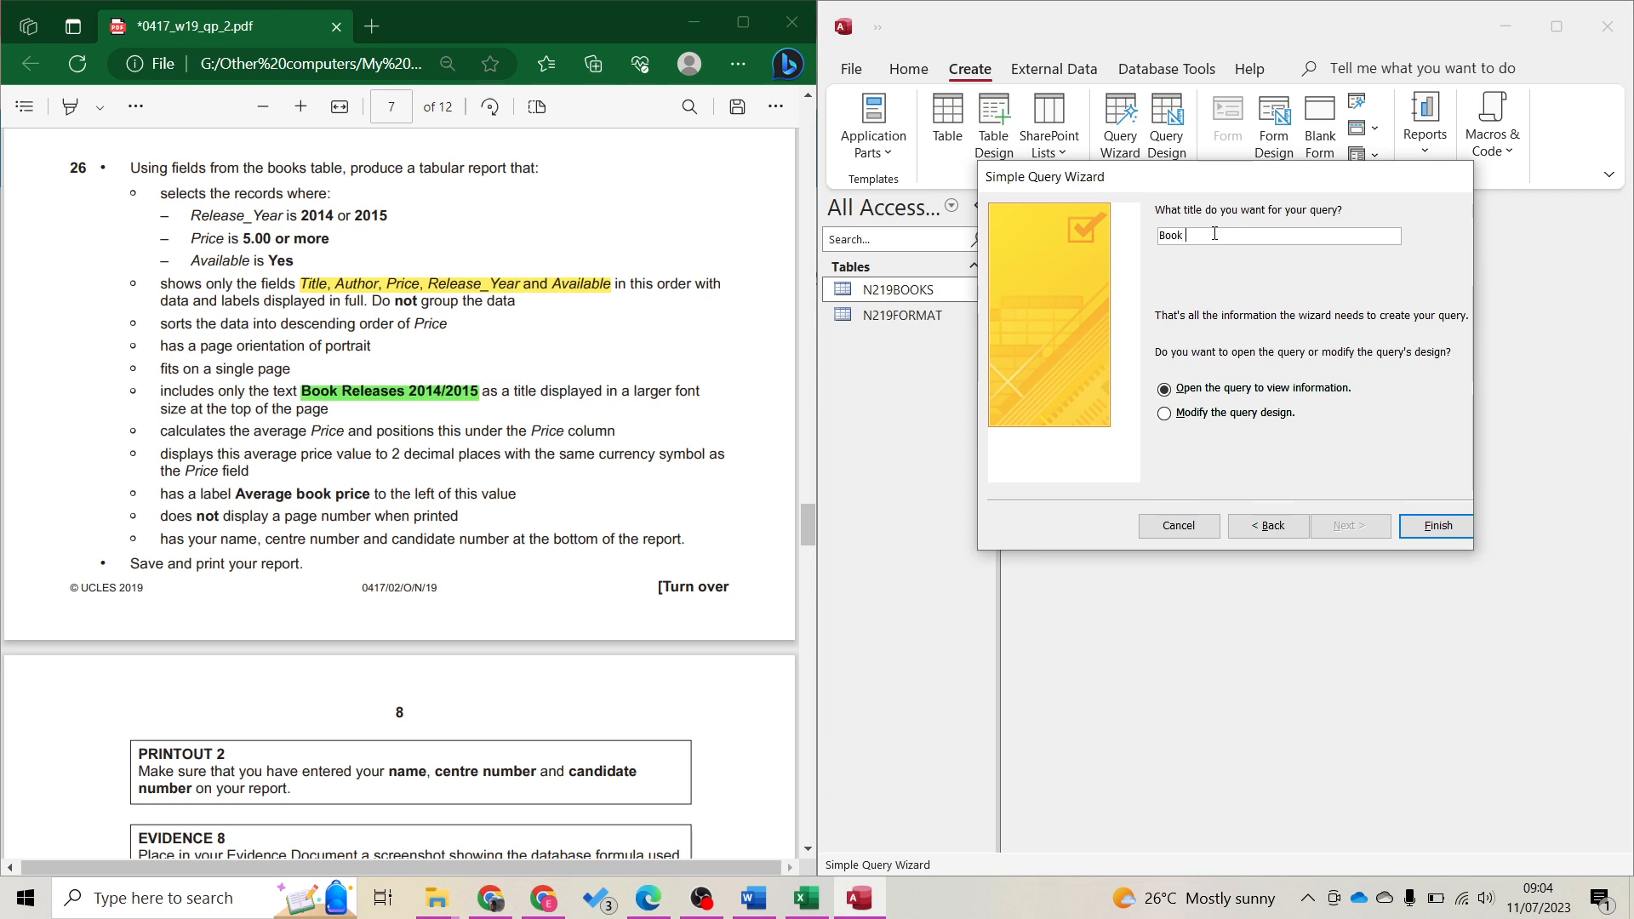
text(Releases 2014/2015)
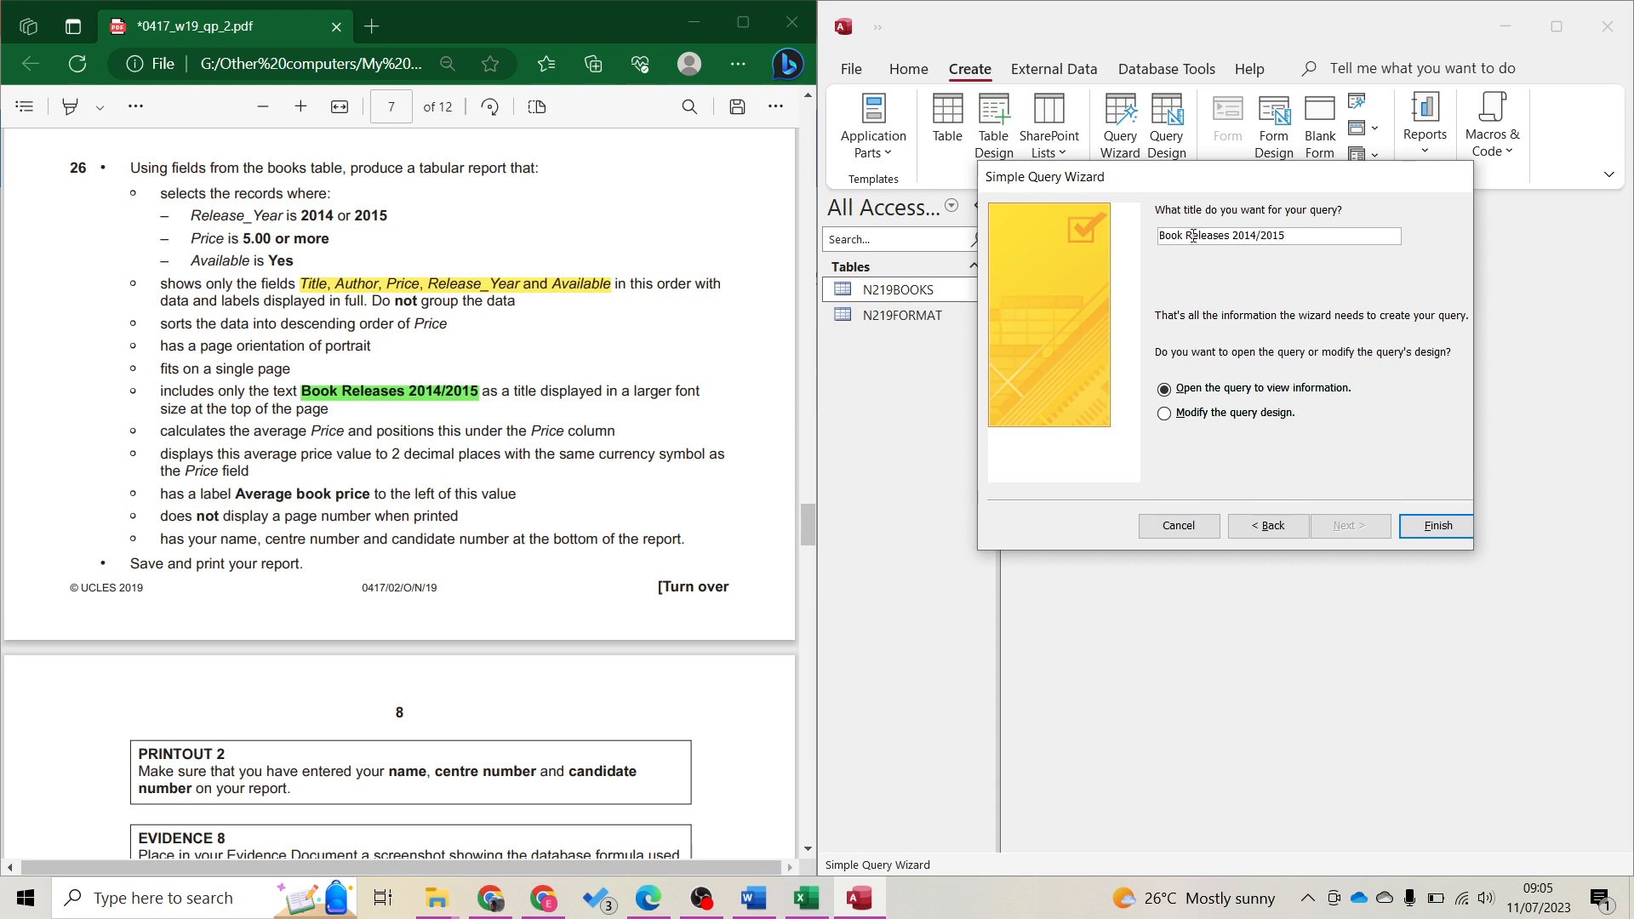
click(1438, 527)
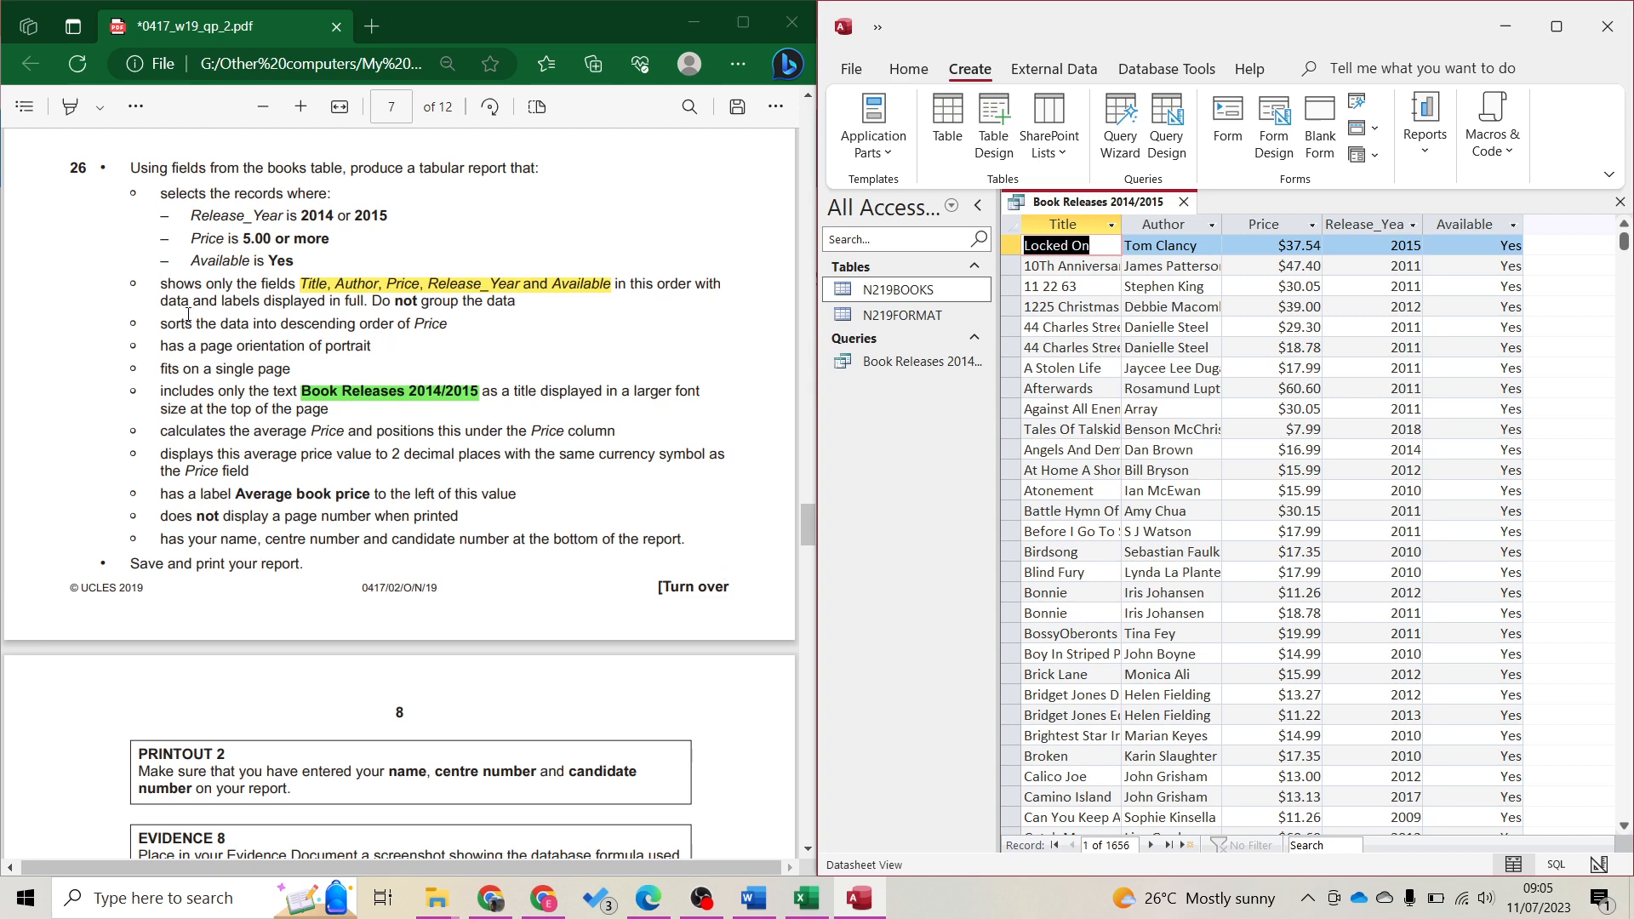
Switch the Book Releases 2014/2015 query to Design View
click(873, 128)
click(873, 127)
click(908, 70)
click(861, 115)
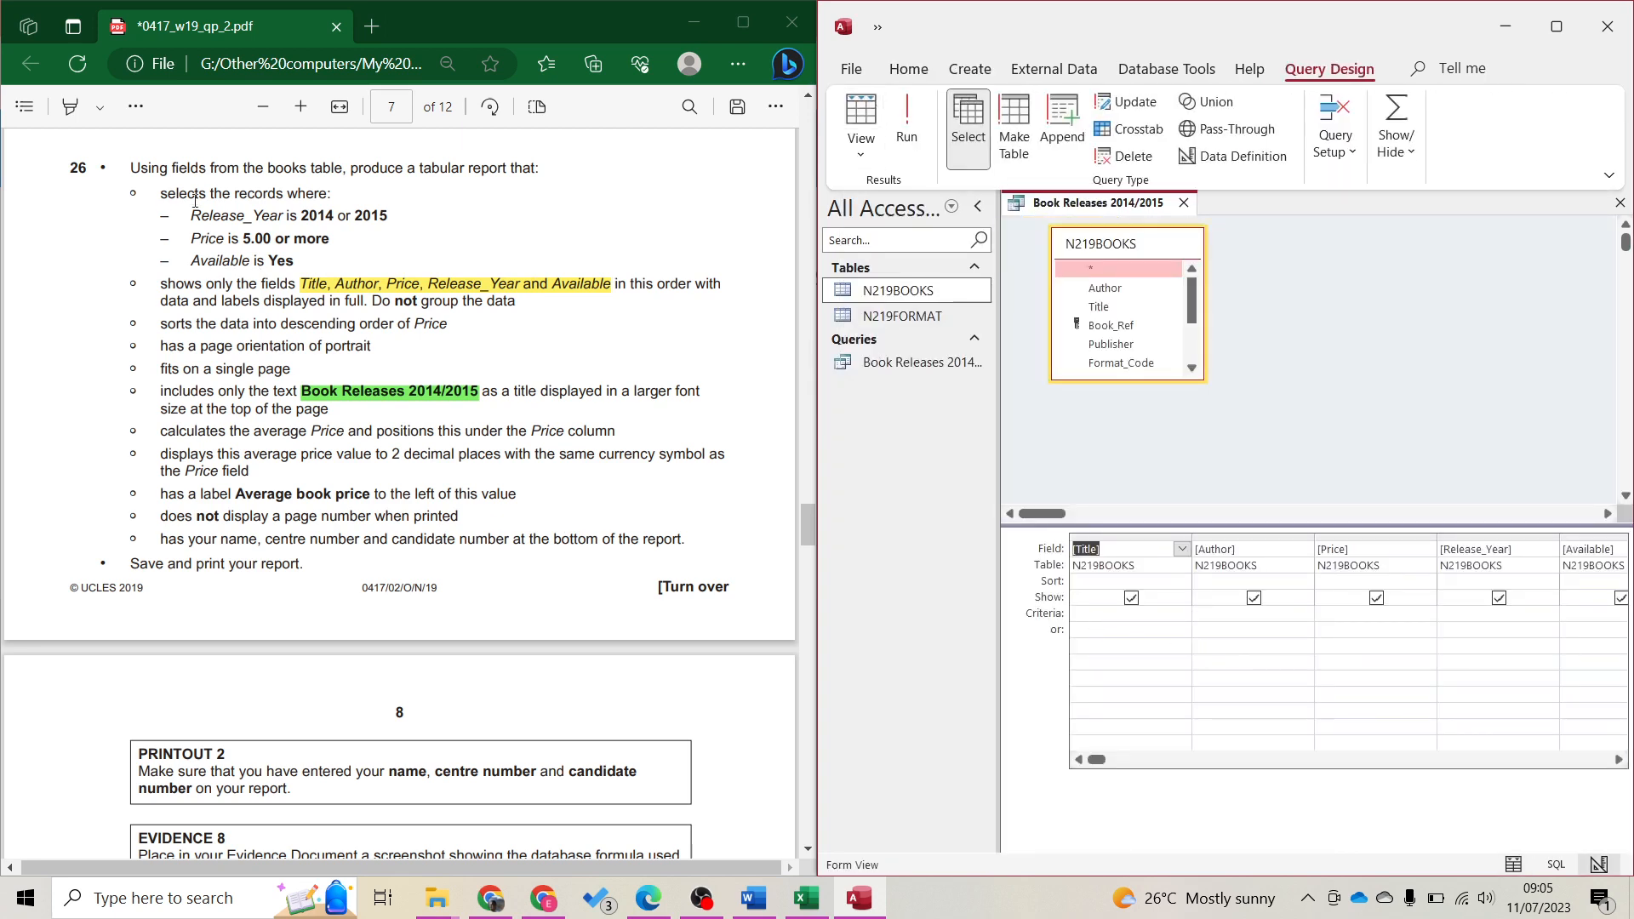
drag(161, 198, 169, 197)
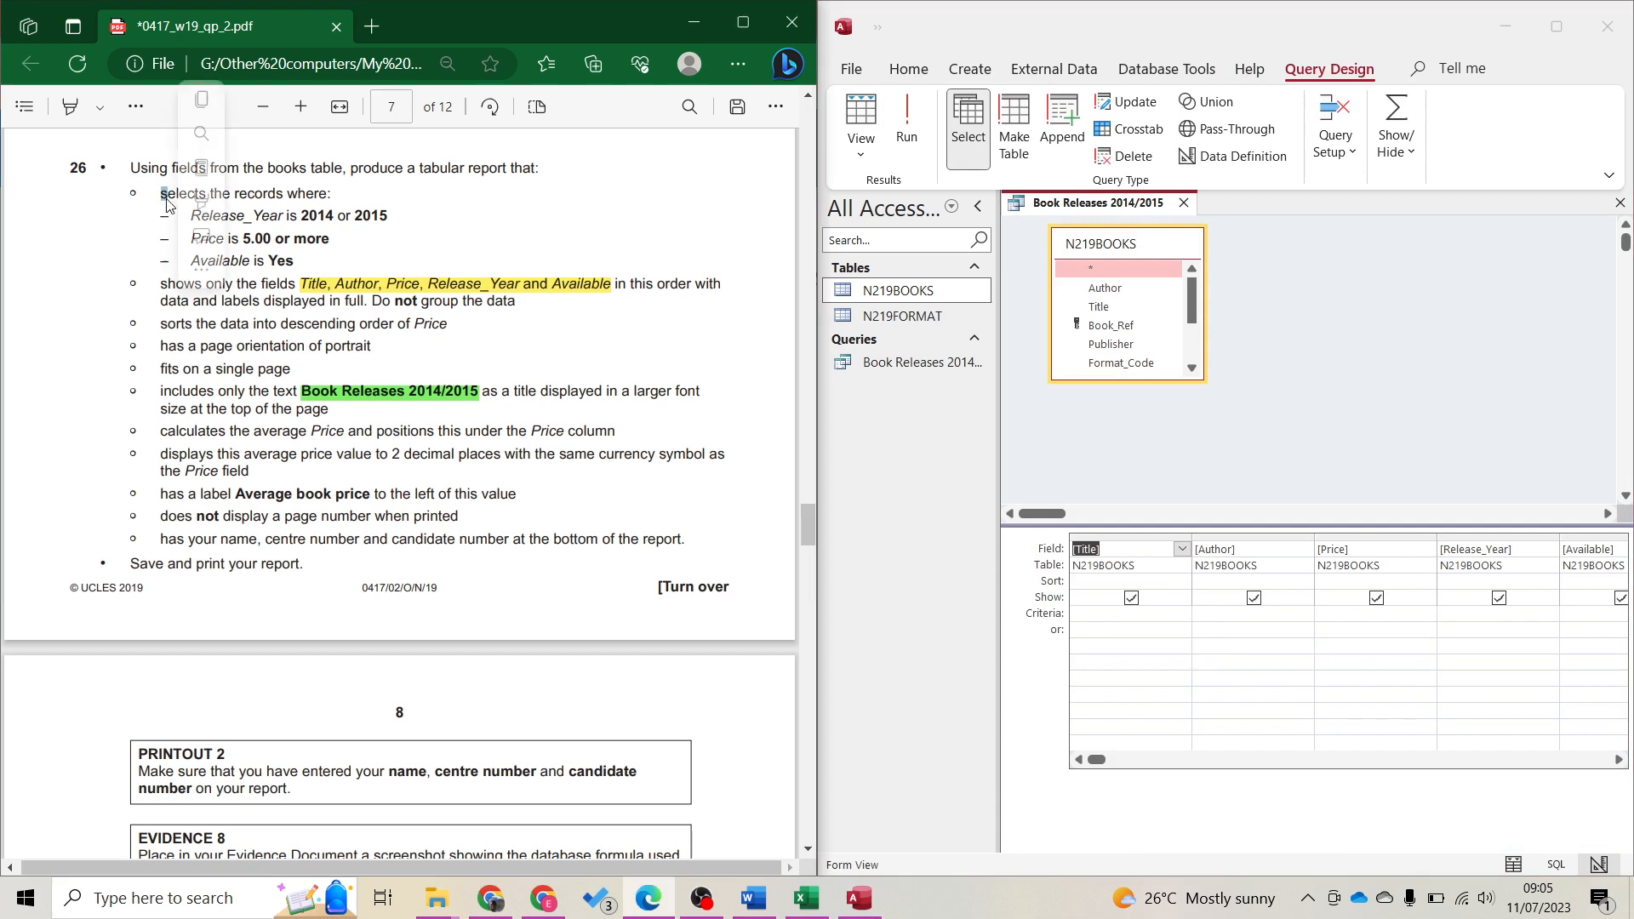
drag(363, 218, 371, 222)
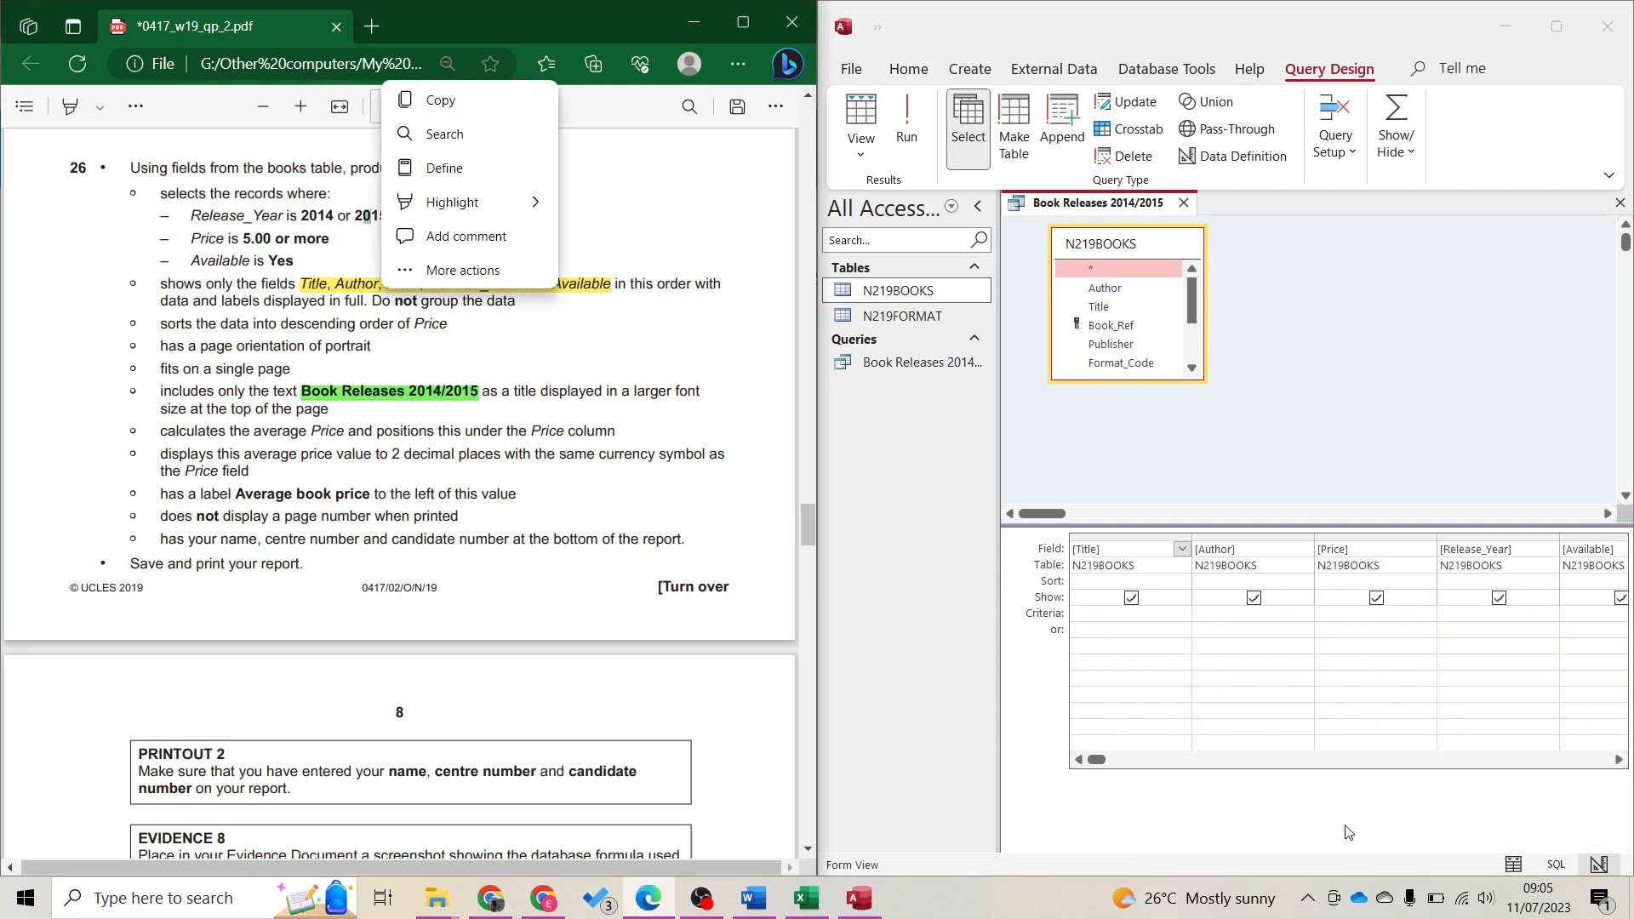
Set criteria 2014 Or 2015 for Release_Year, >=5 for Price, Yes for Available, and run it
click(1138, 614)
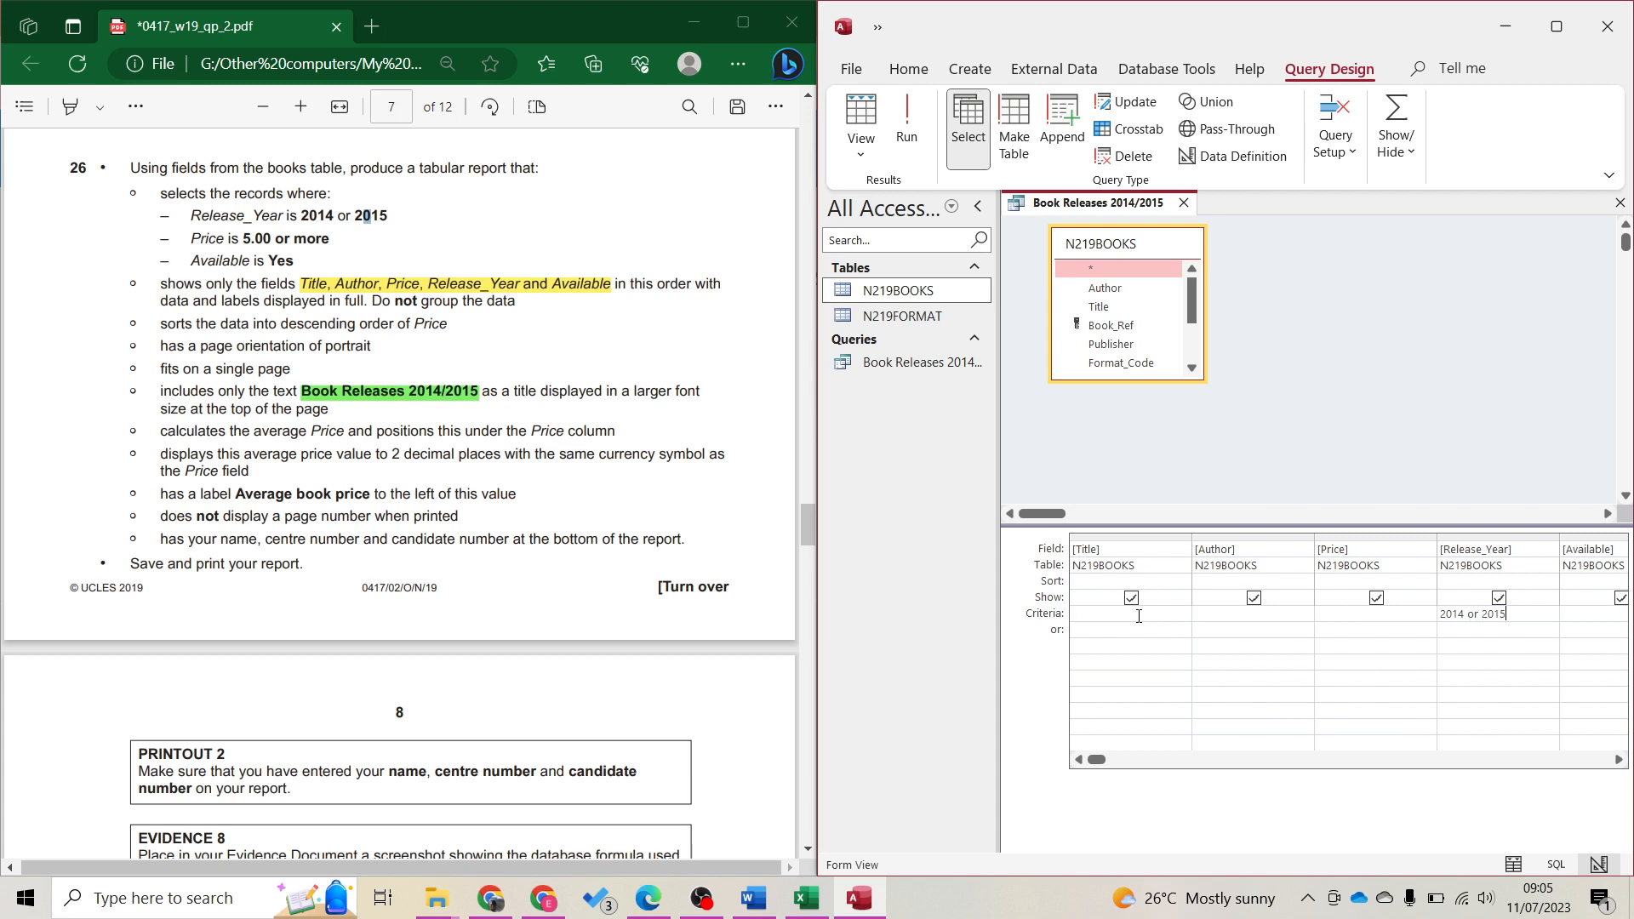
key(ctrl+s)
key(Tab)
key(Tab)
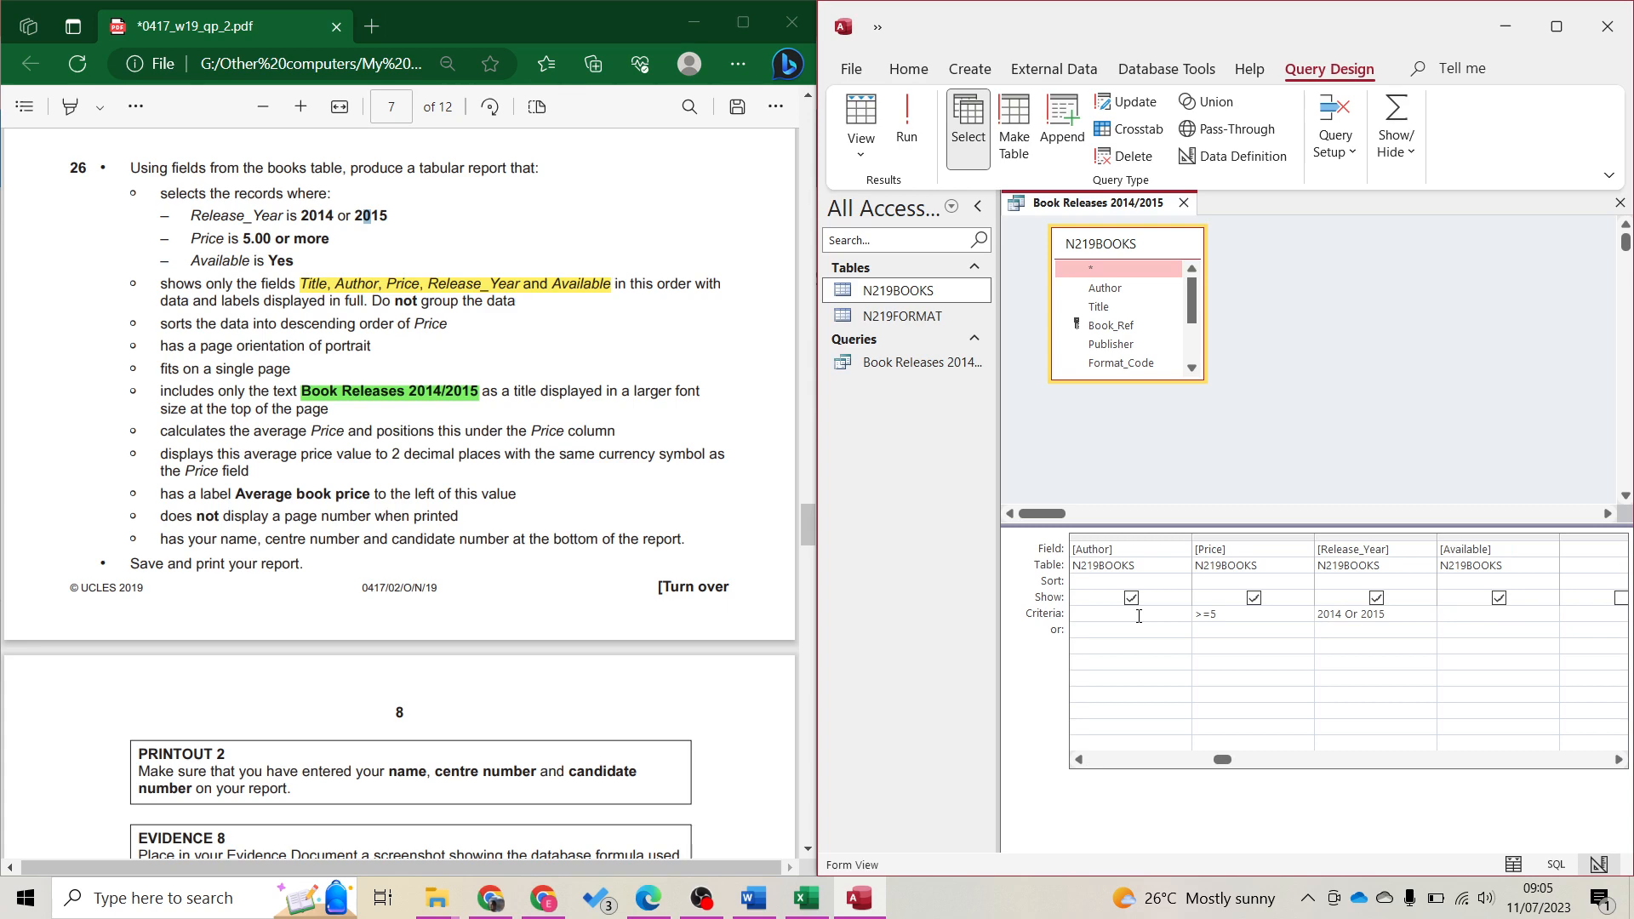
text(Yes)
click(847, 125)
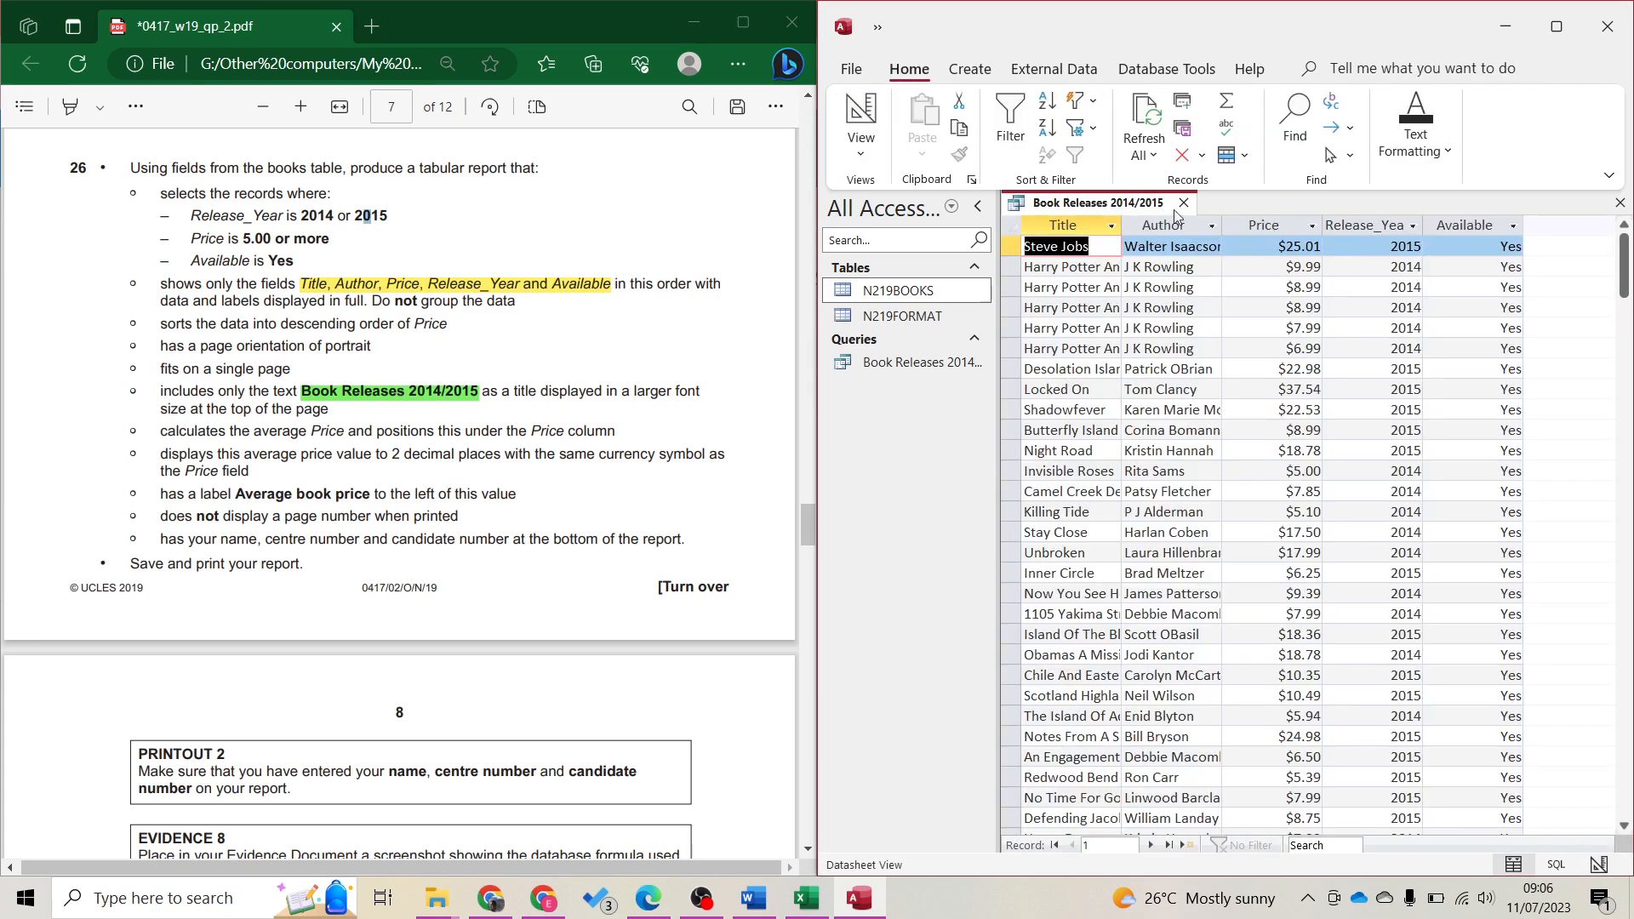
click(1311, 225)
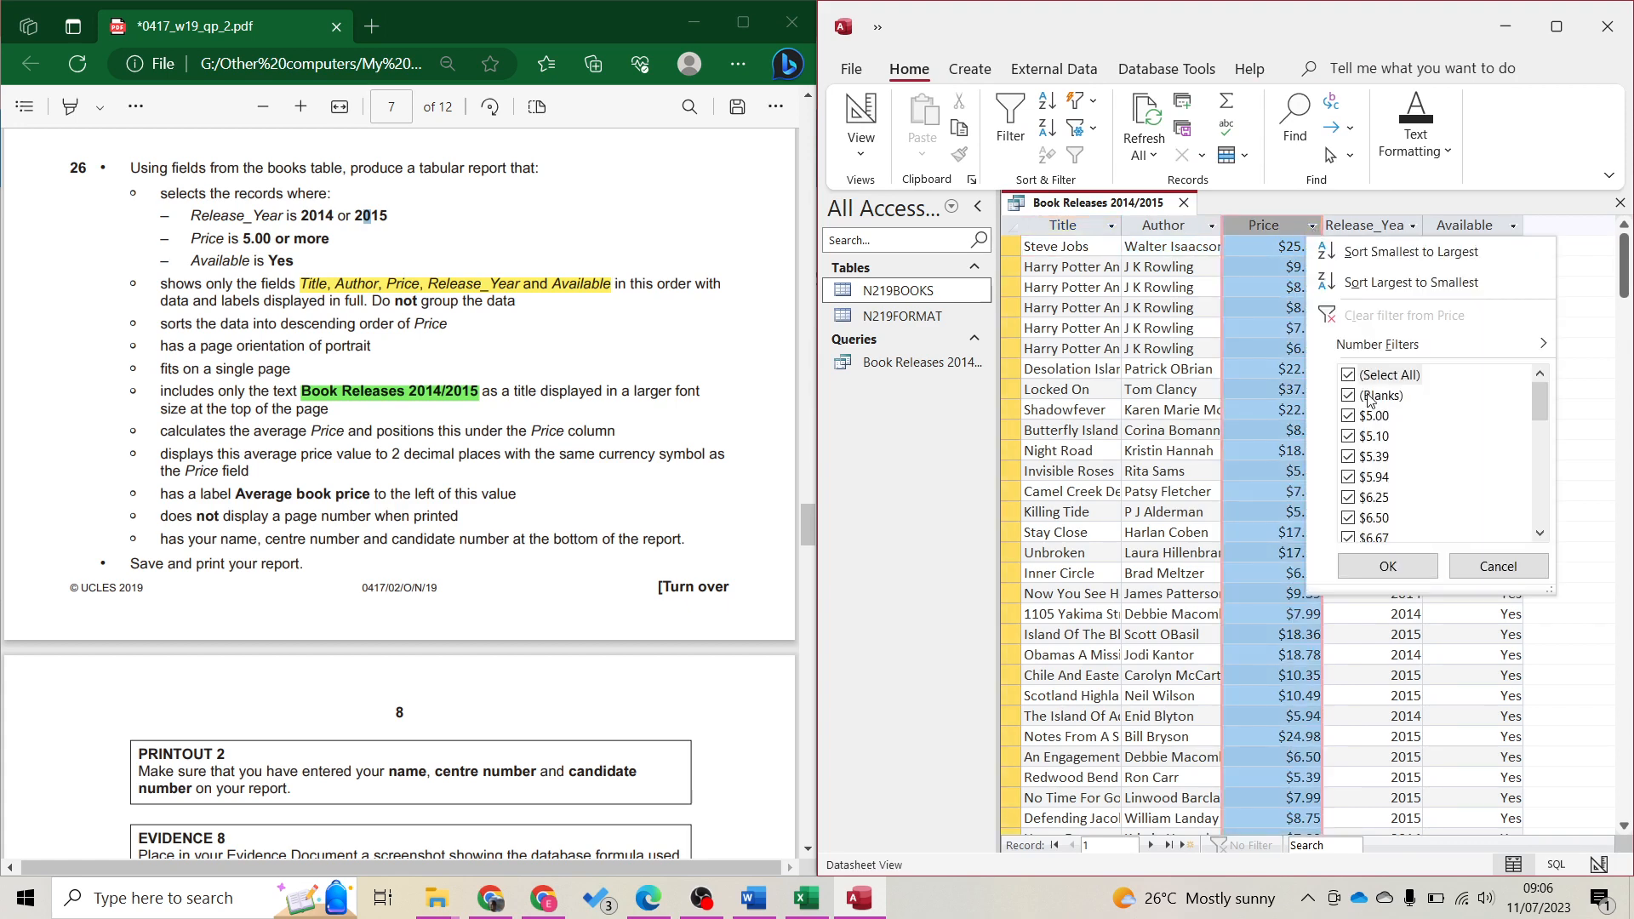
scroll(1382, 421, down, 5)
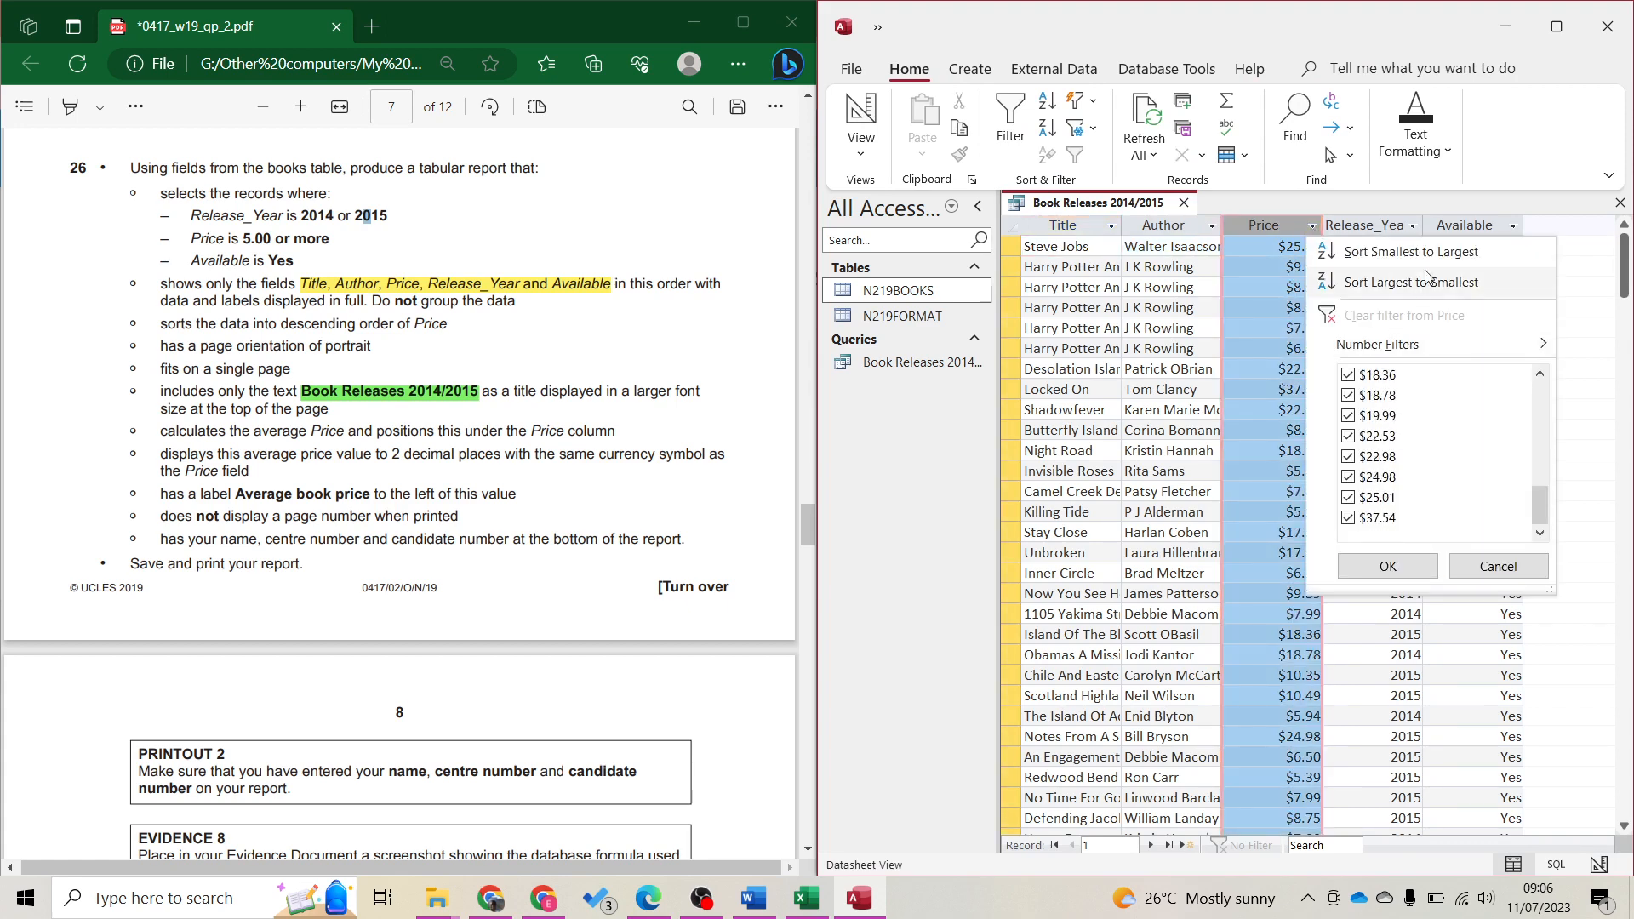
click(1417, 228)
click(1417, 228)
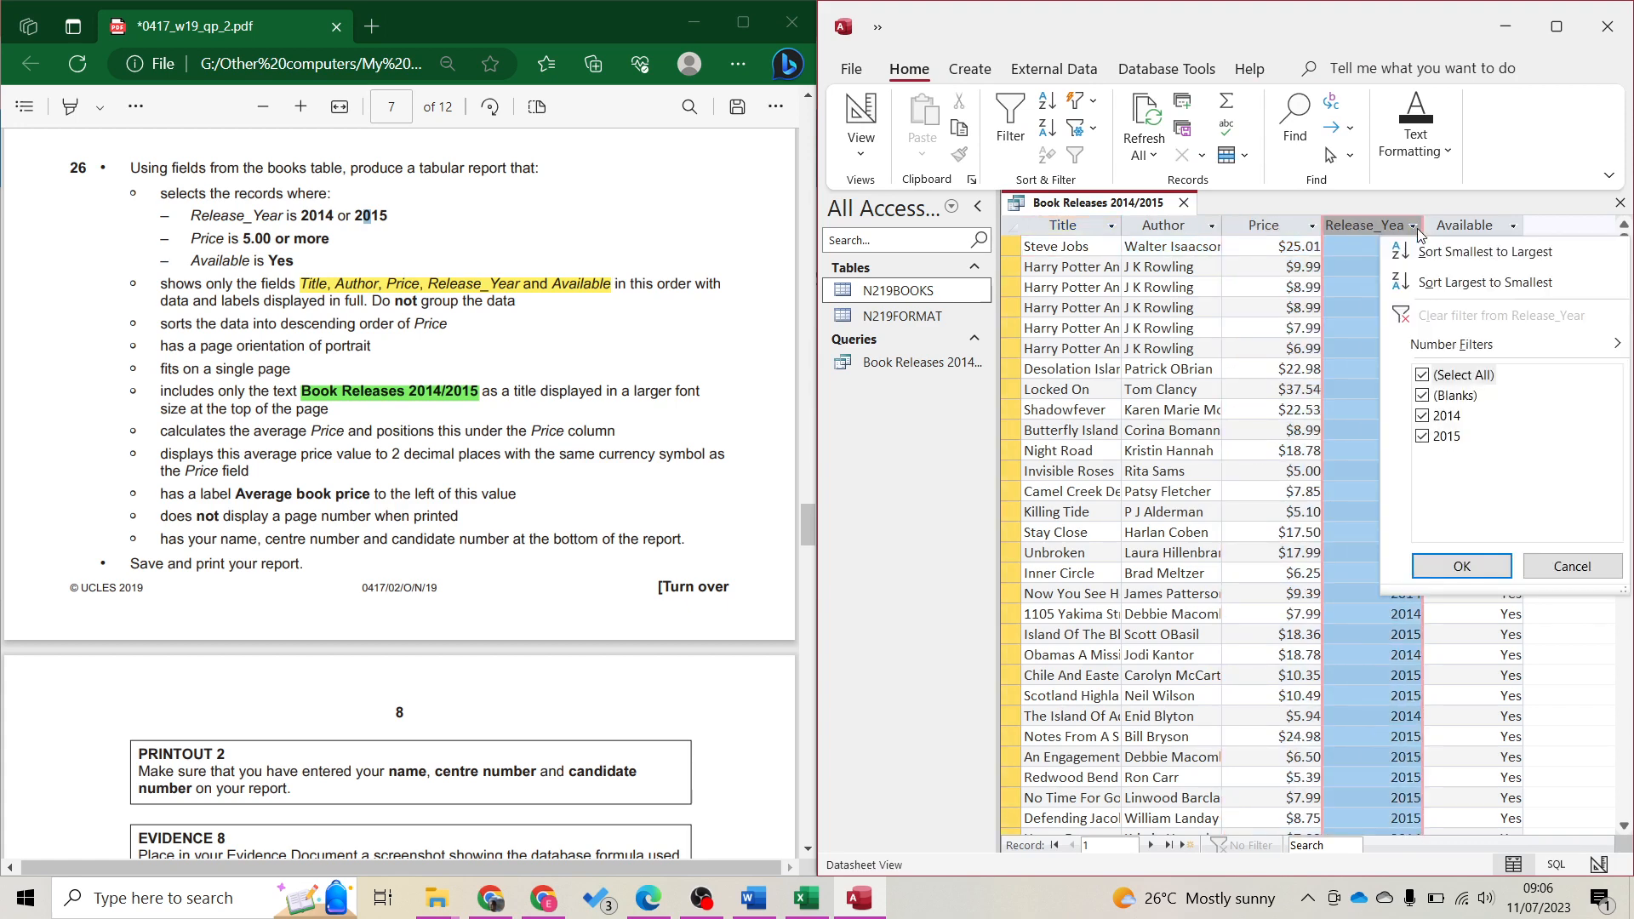
click(1455, 227)
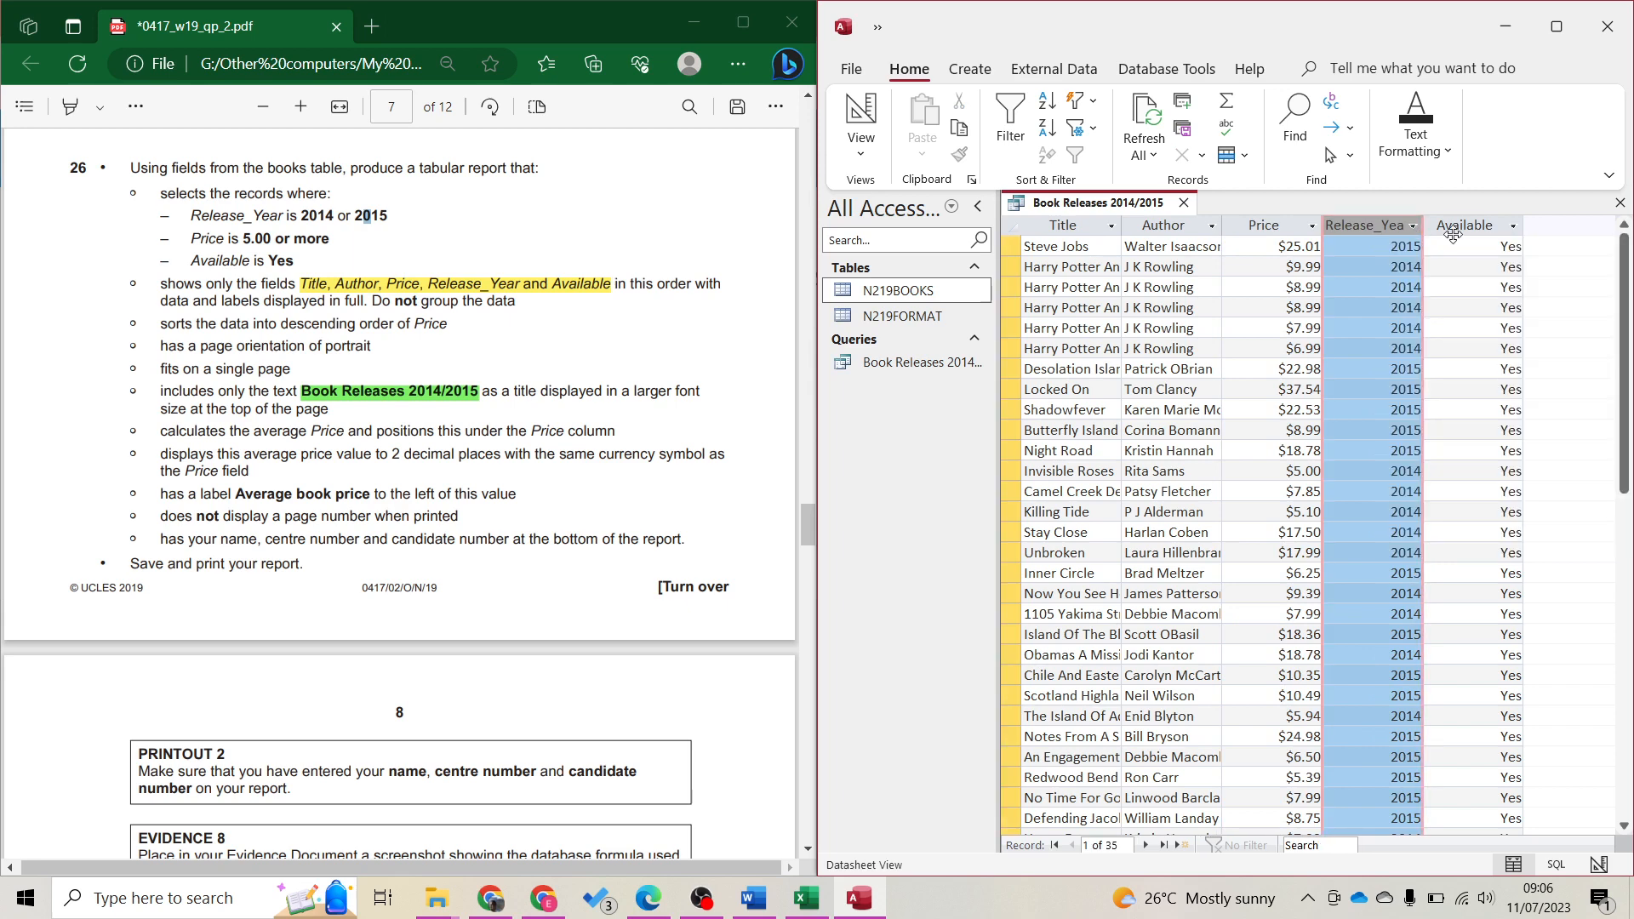
click(1515, 227)
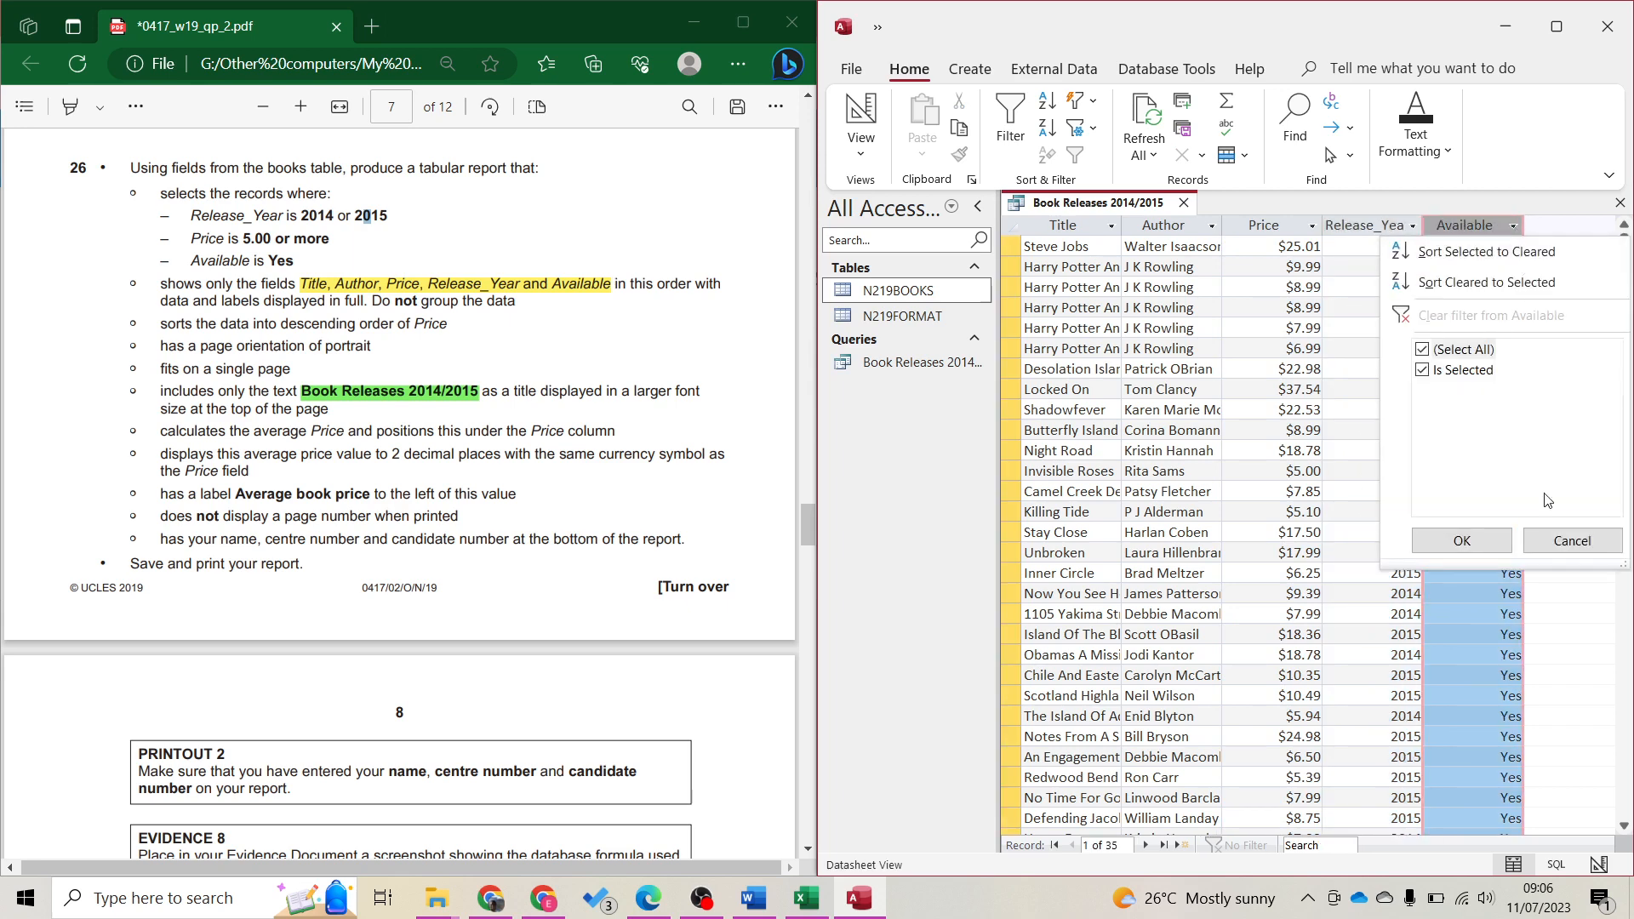
click(1573, 545)
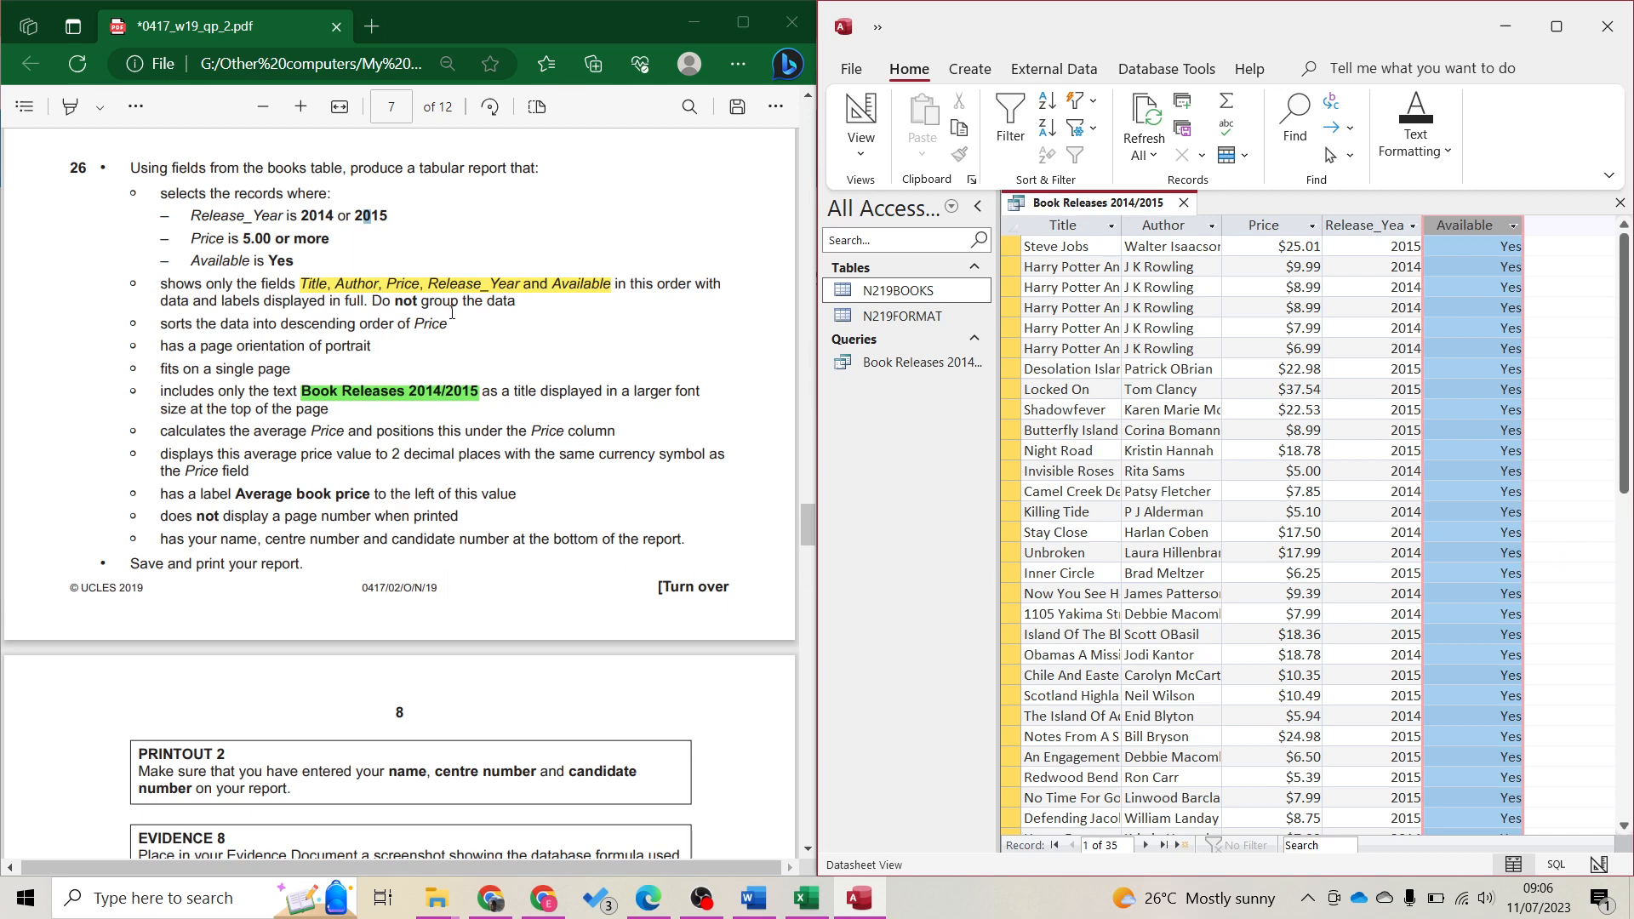
click(971, 69)
Start the Report Wizard with all five query fields, no grouping and no sorting
click(1425, 119)
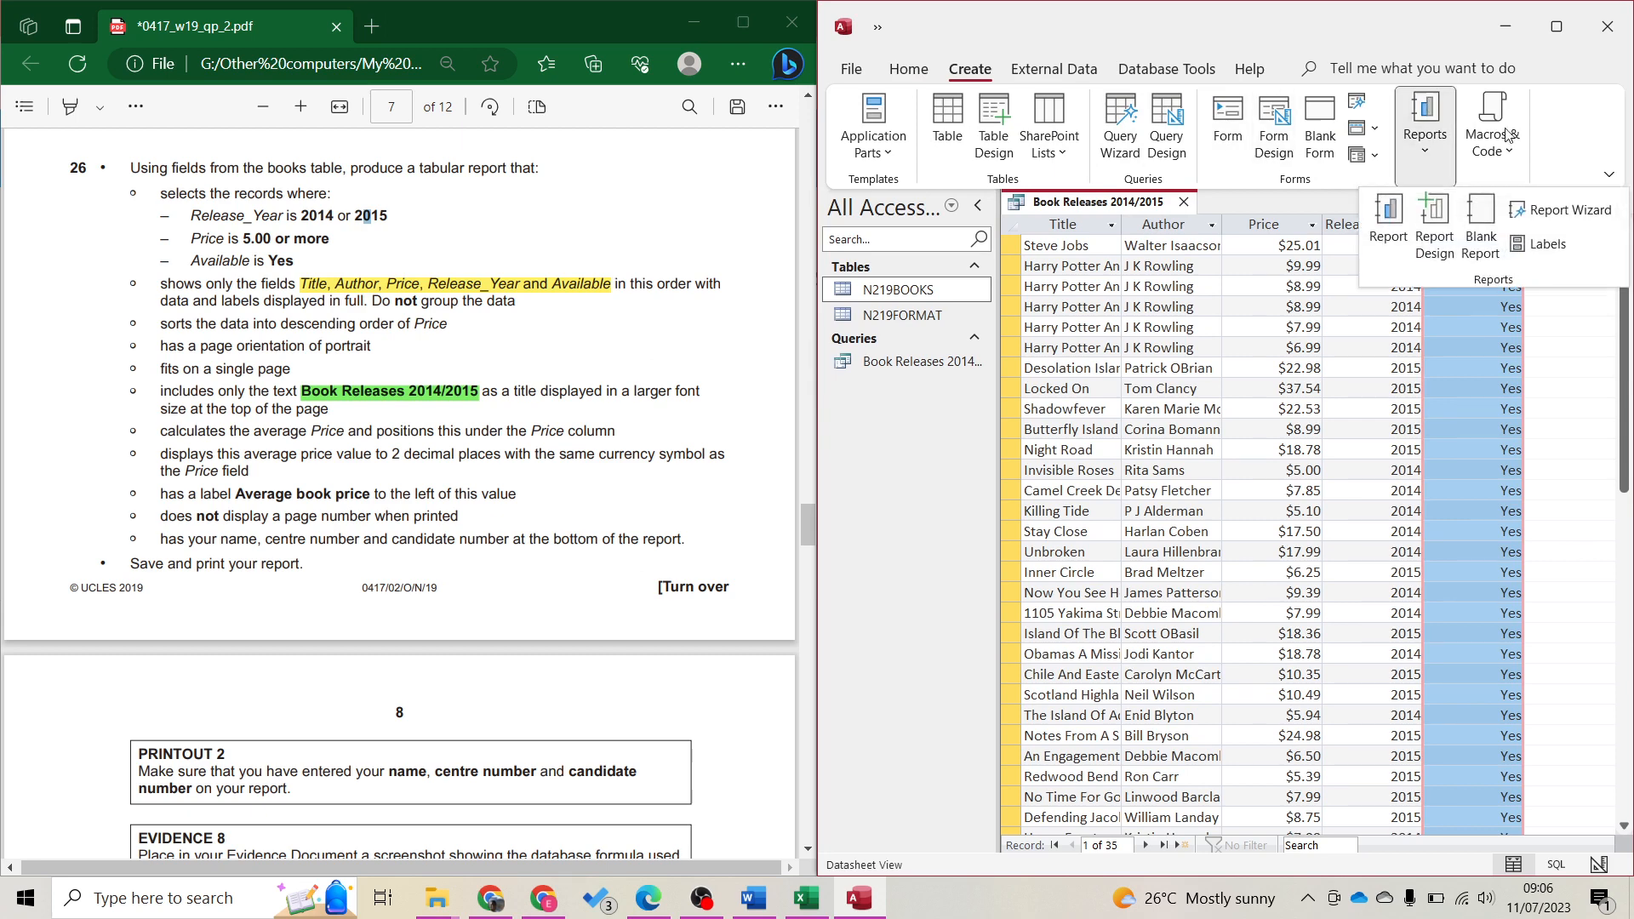
click(1561, 209)
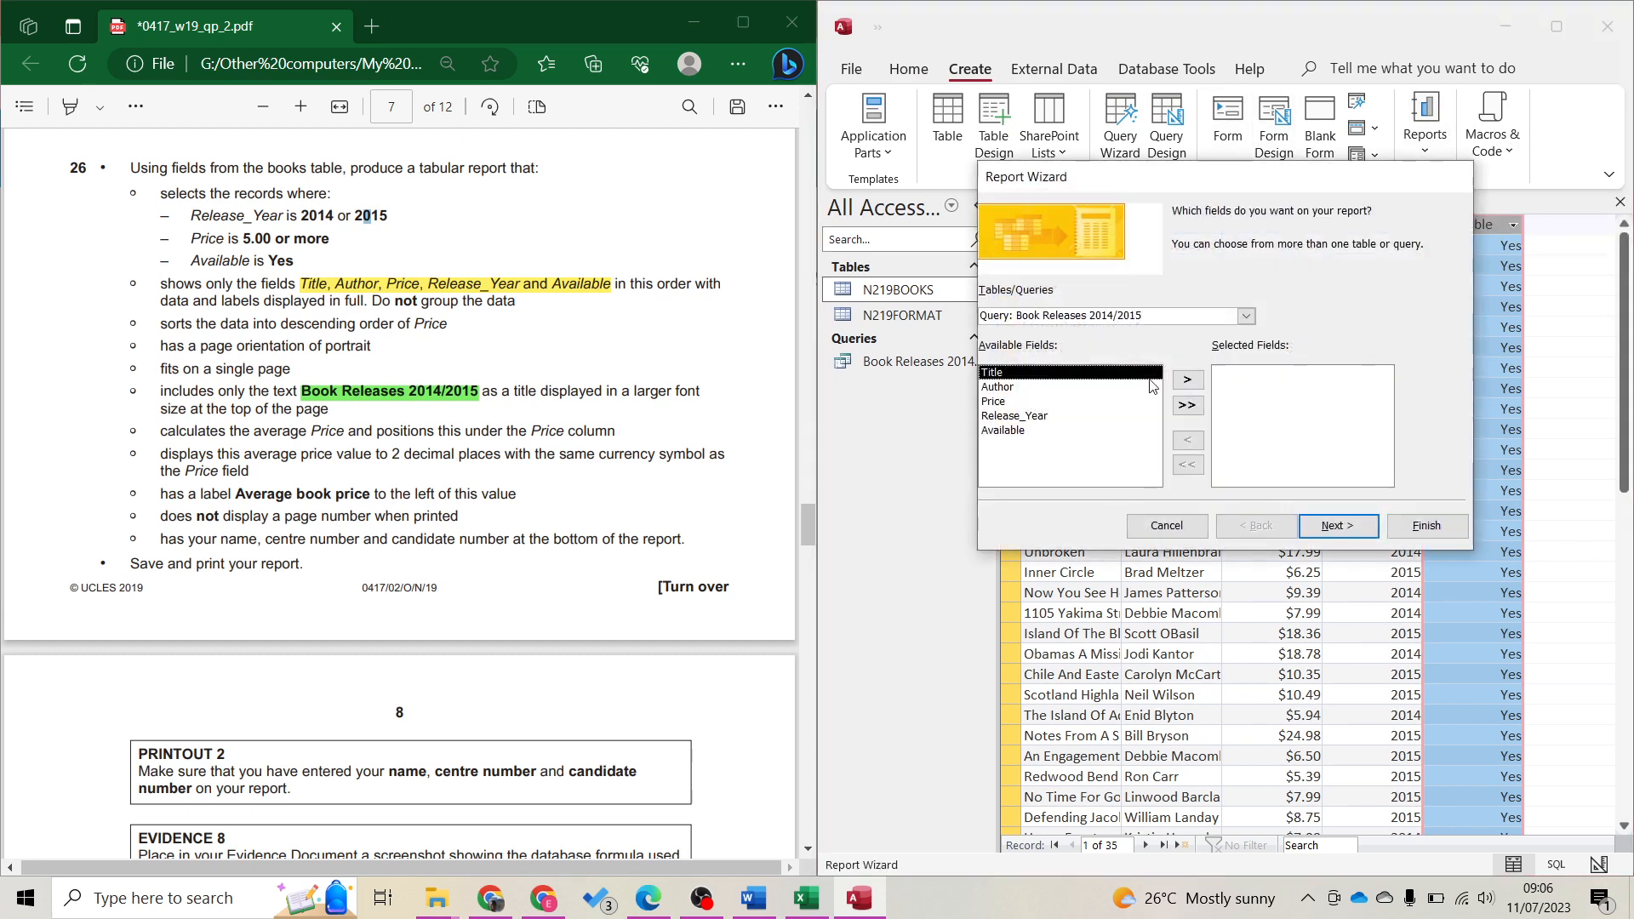
click(1185, 407)
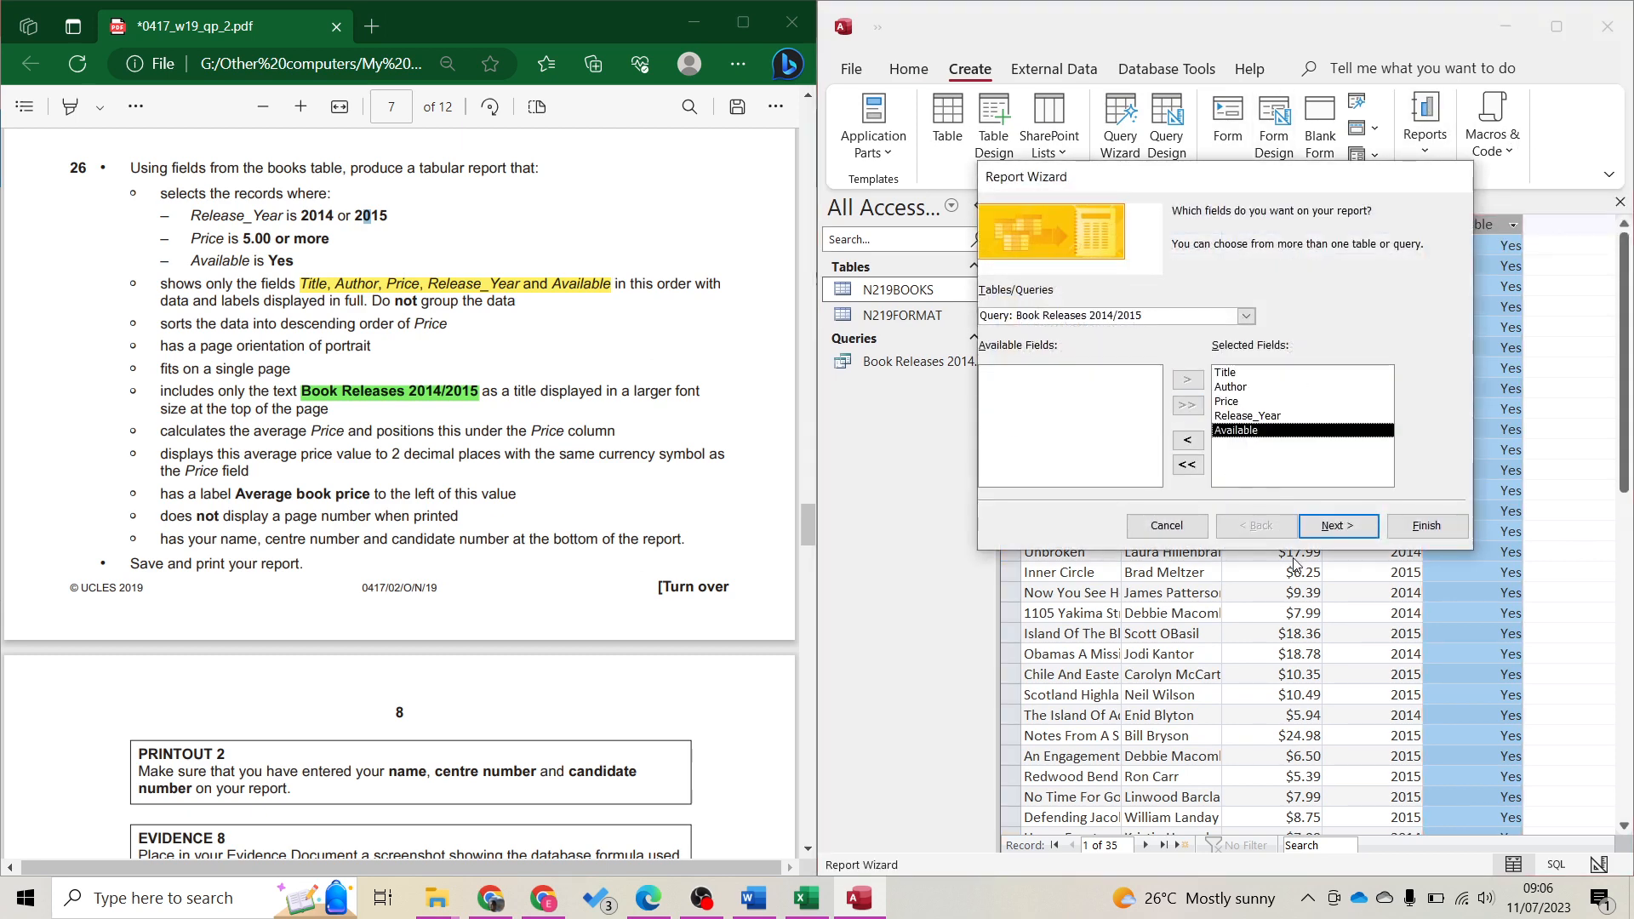
click(1337, 525)
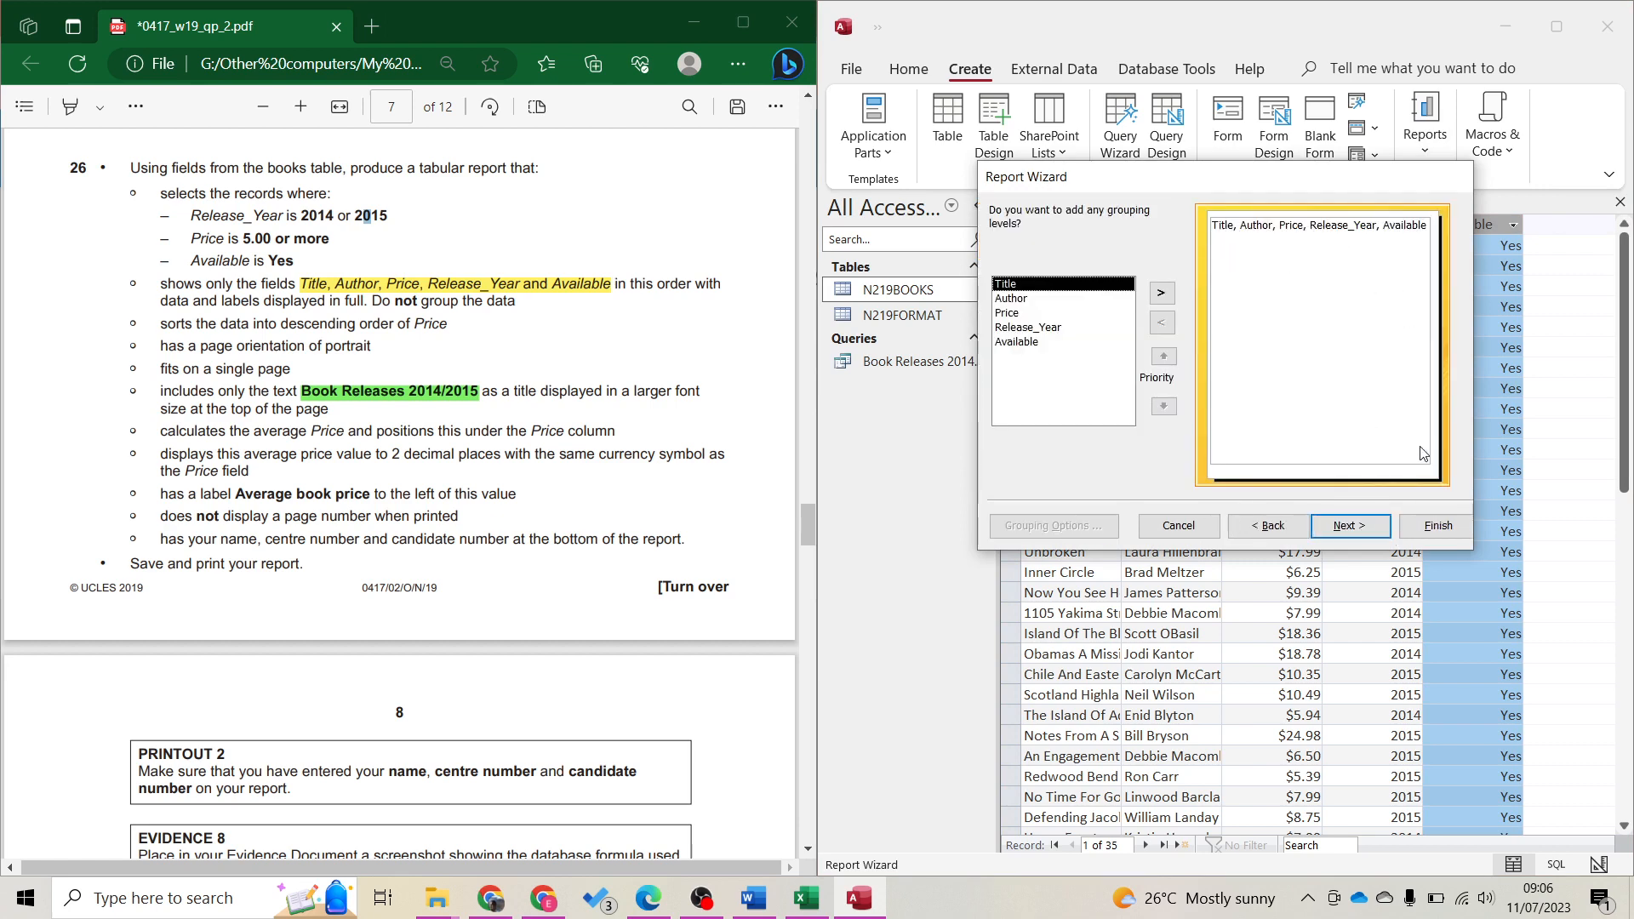
click(1353, 526)
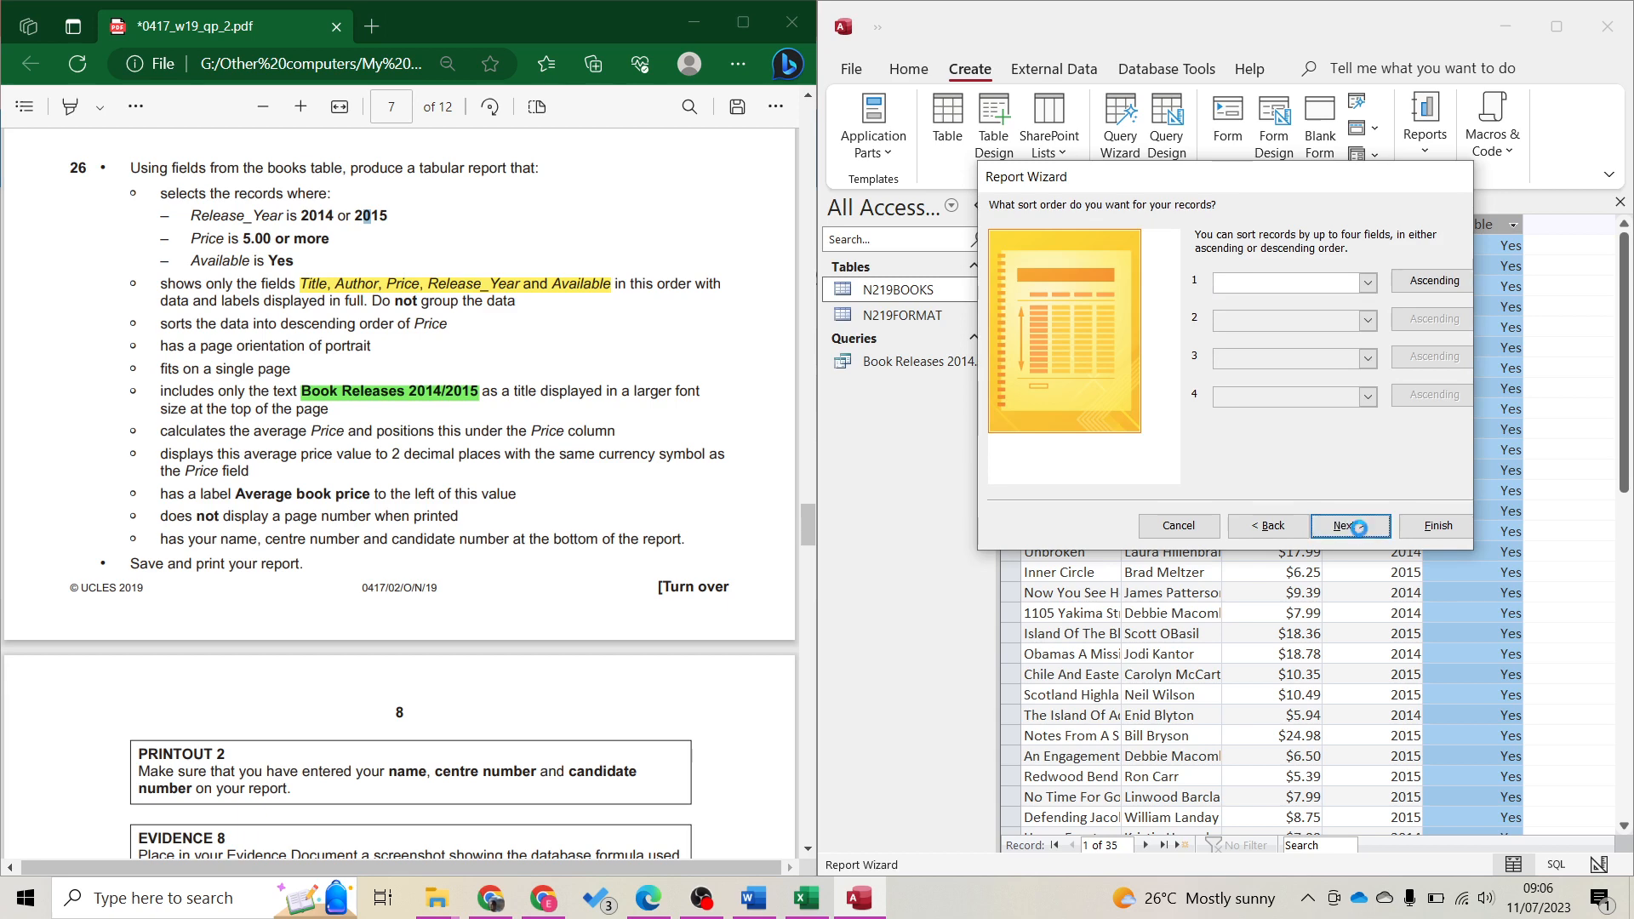
click(1359, 527)
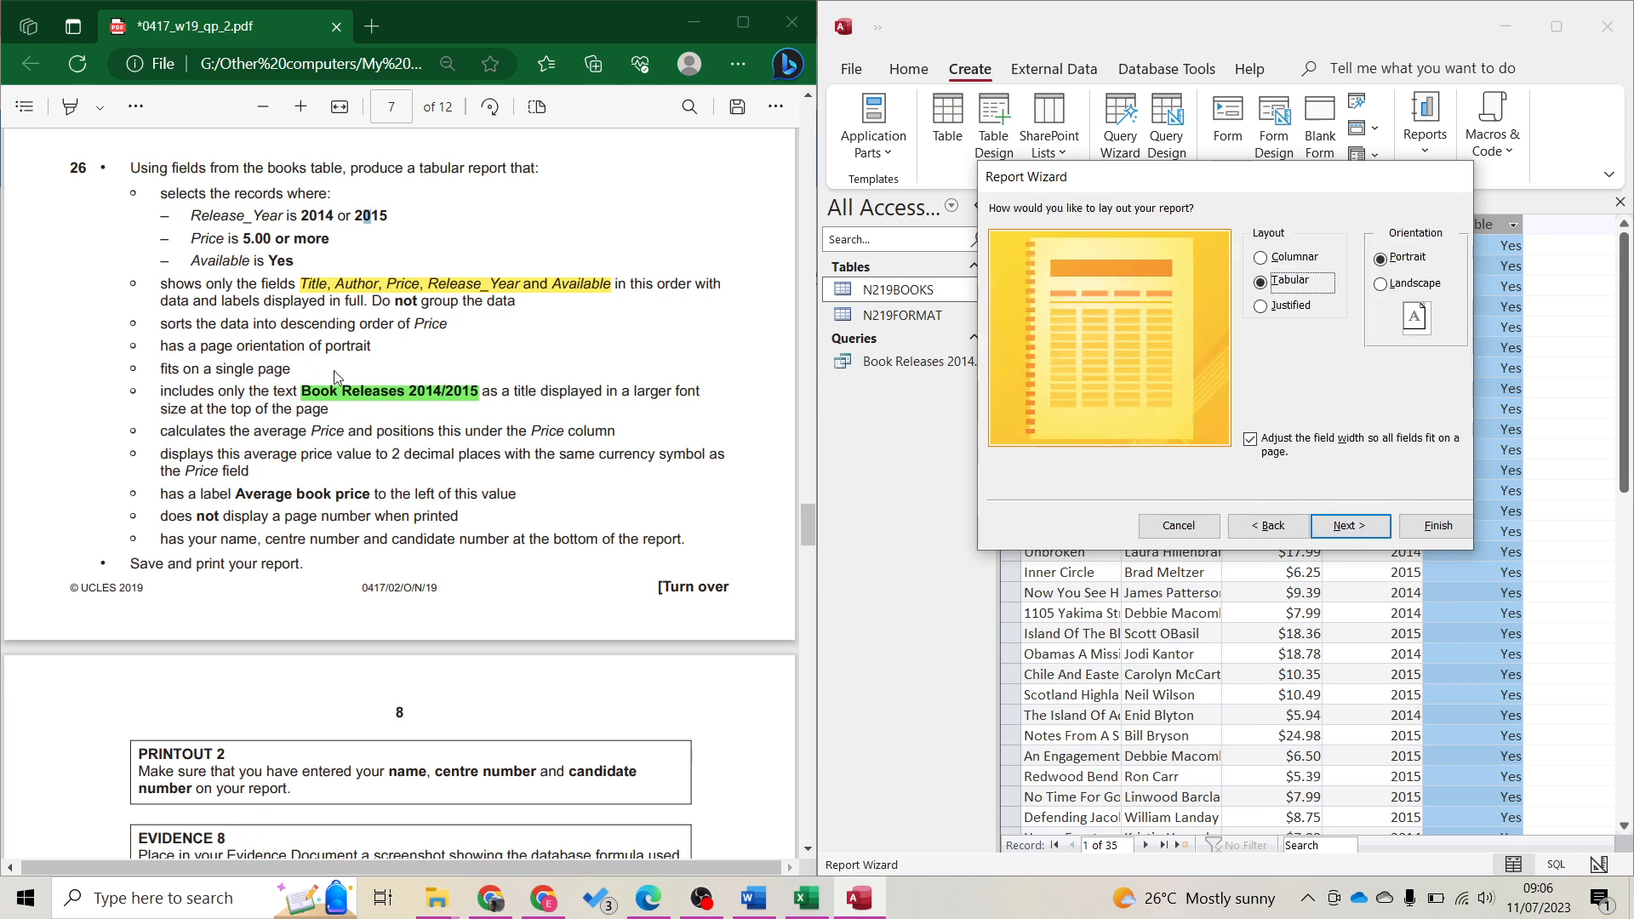
Keep a tabular portrait layout, finish the report and preview the whole page
double_click(354, 347)
mouse_move(388, 242)
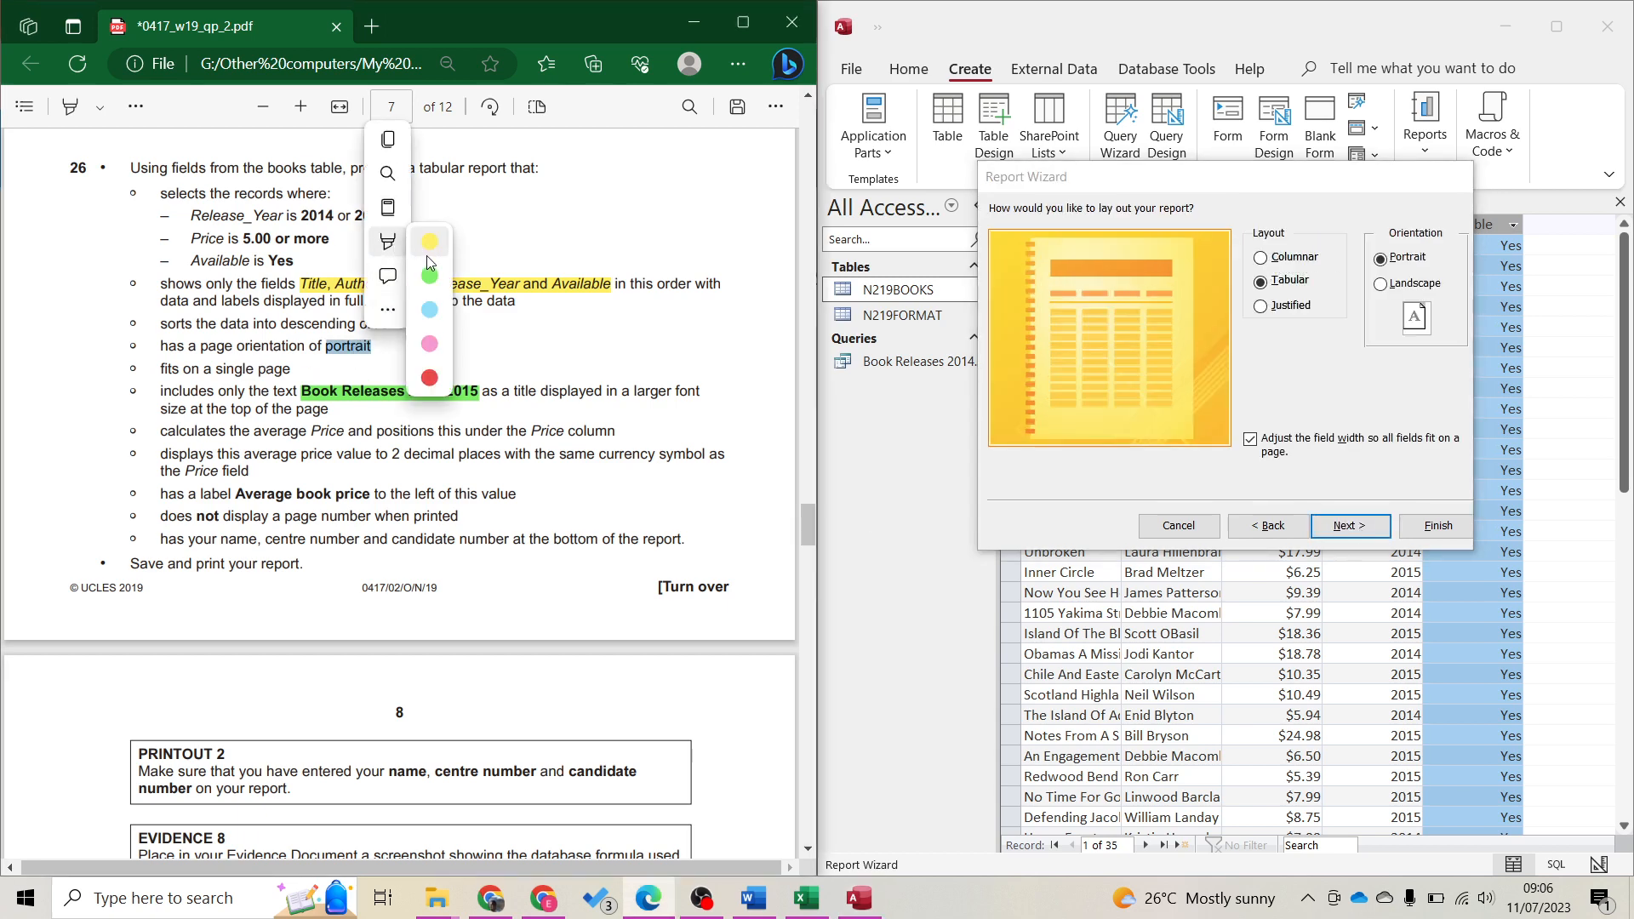
click(430, 343)
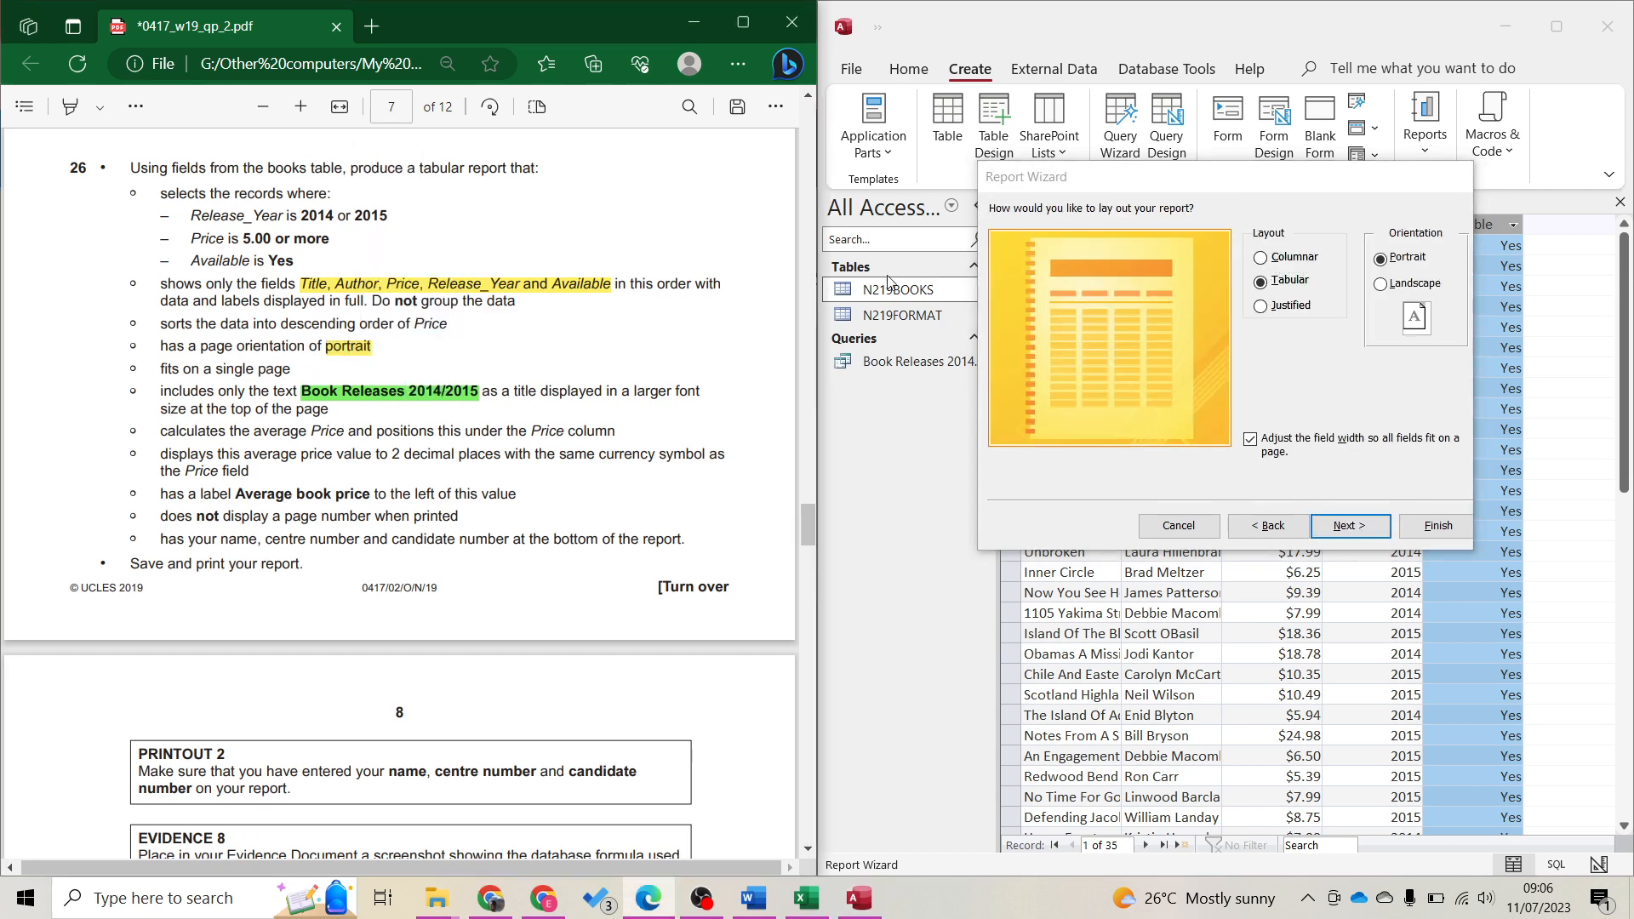
click(1351, 527)
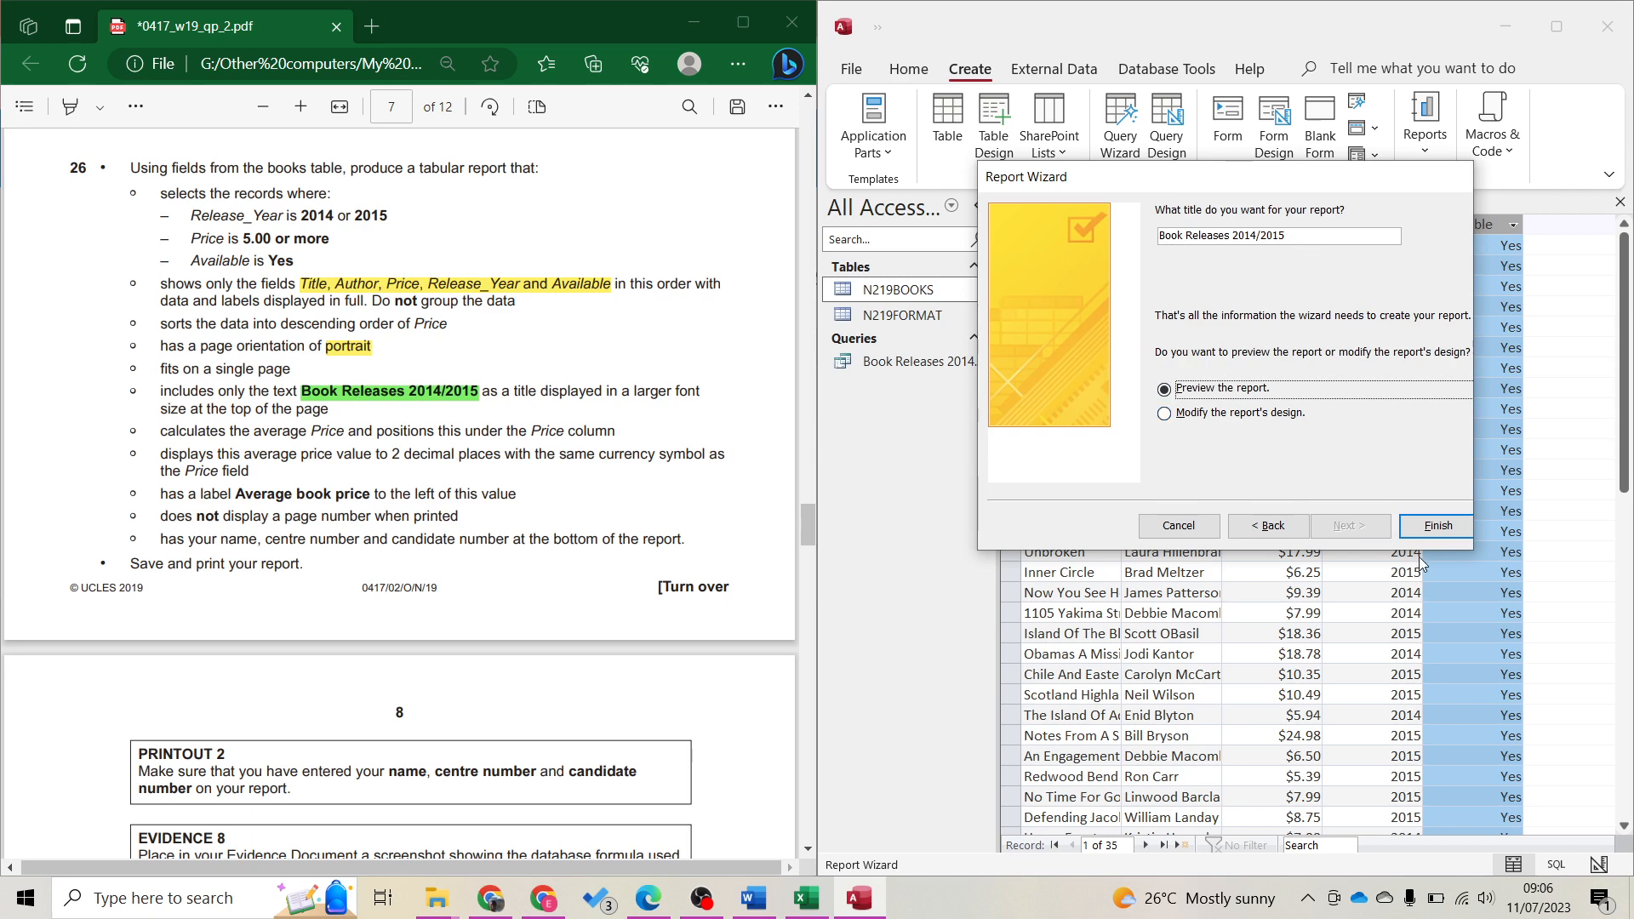
click(1419, 529)
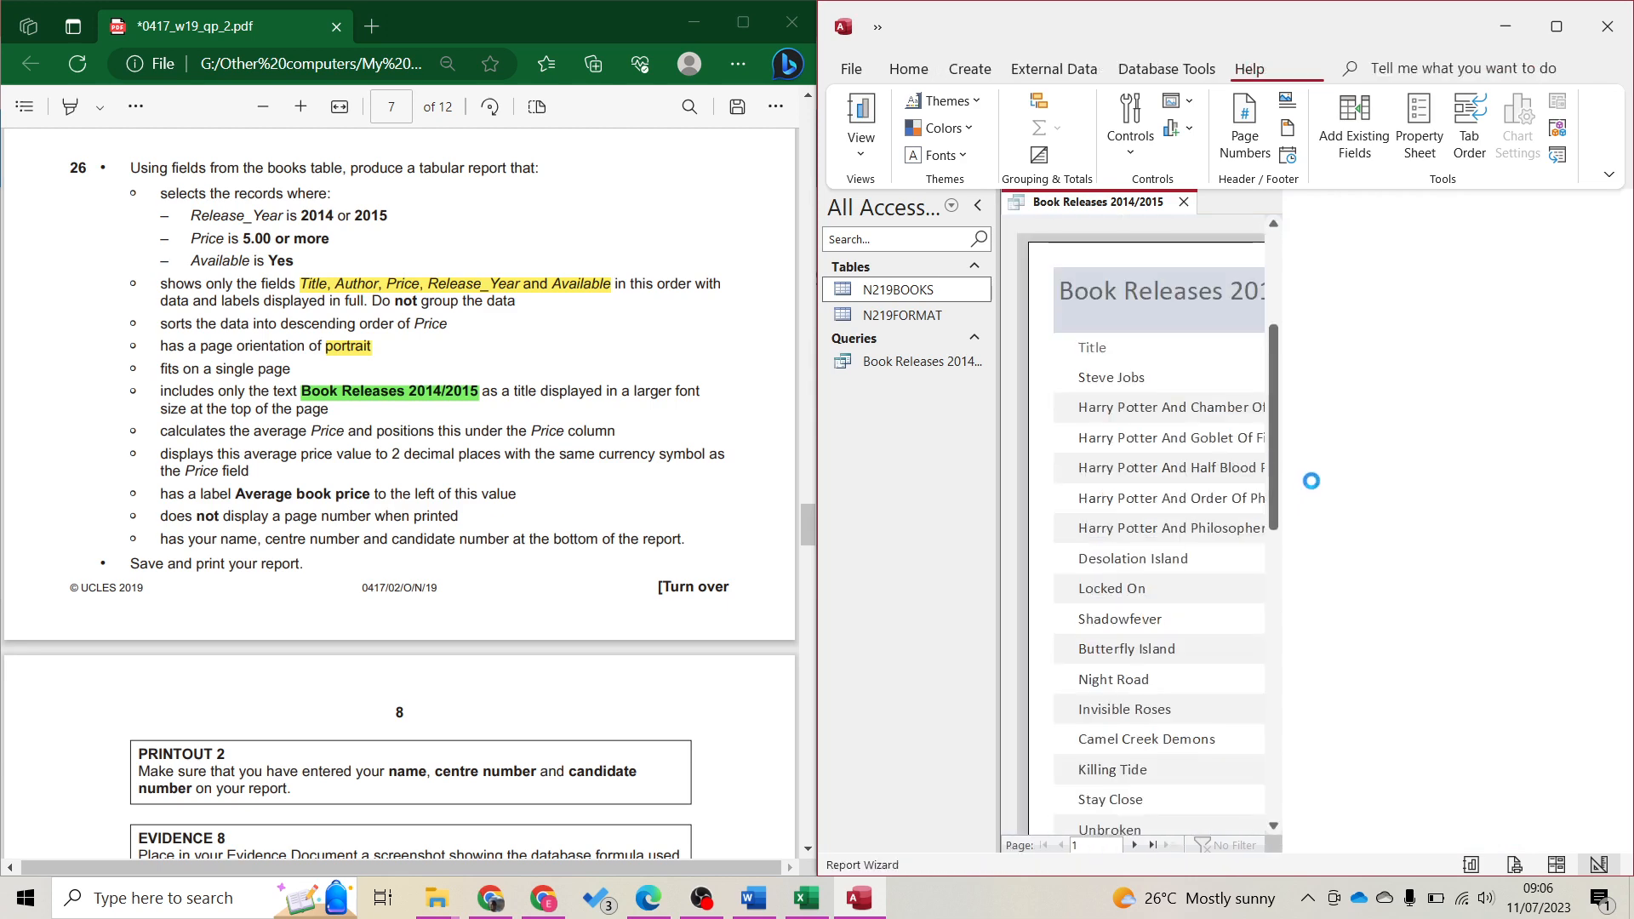
click(1348, 391)
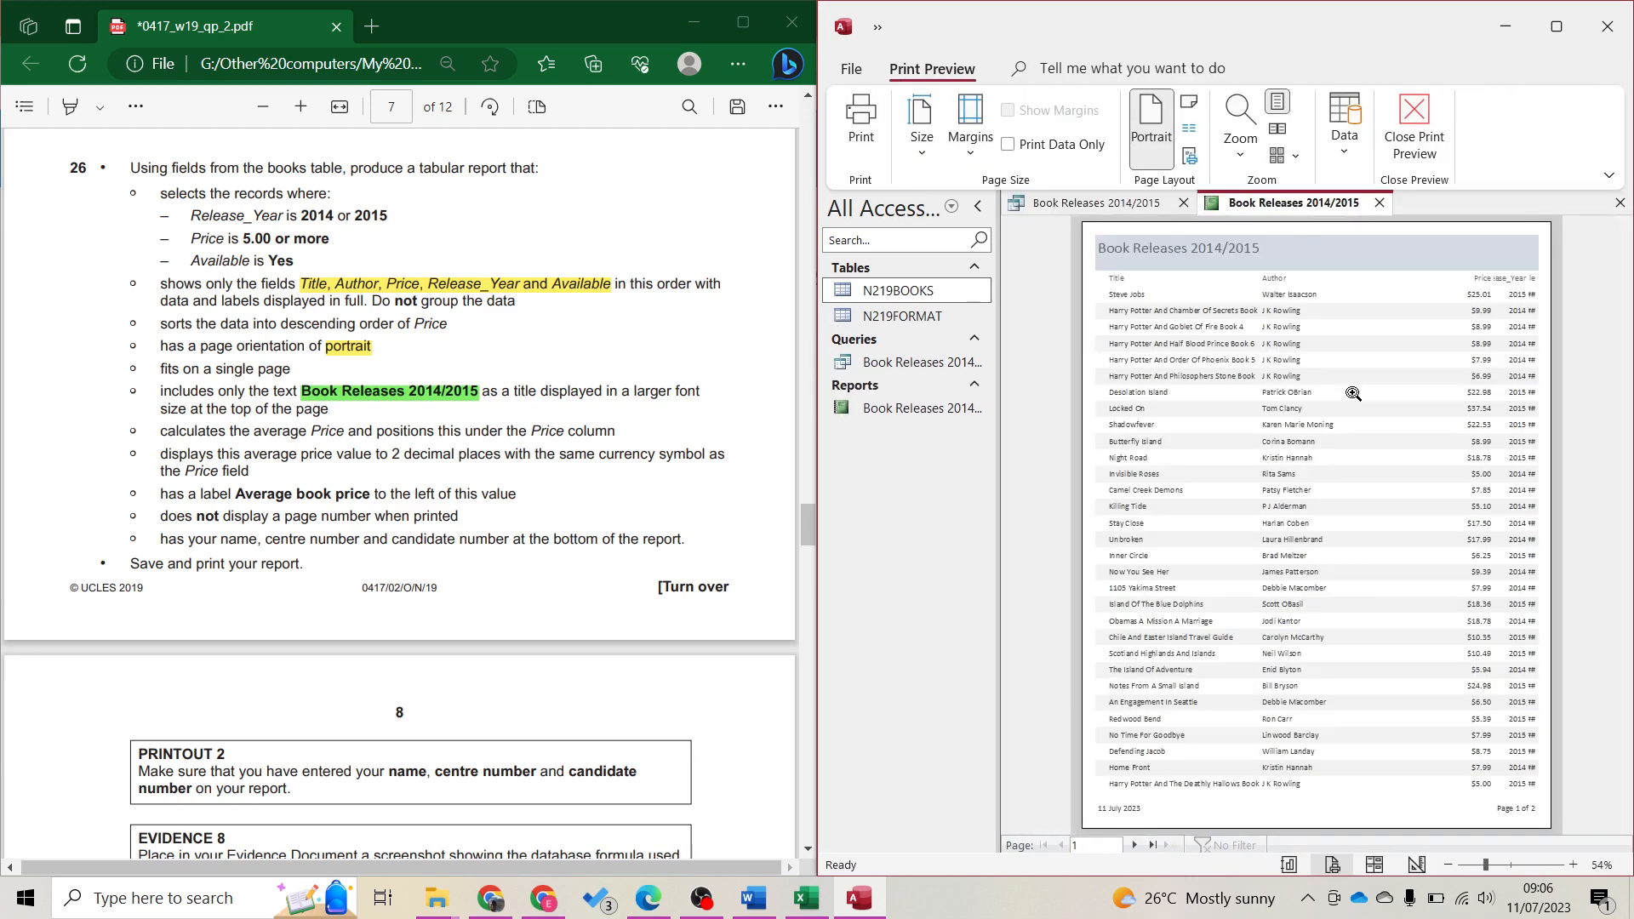
Switch the report to Layout View, close the Field List, and show Group & Sort options
click(1378, 866)
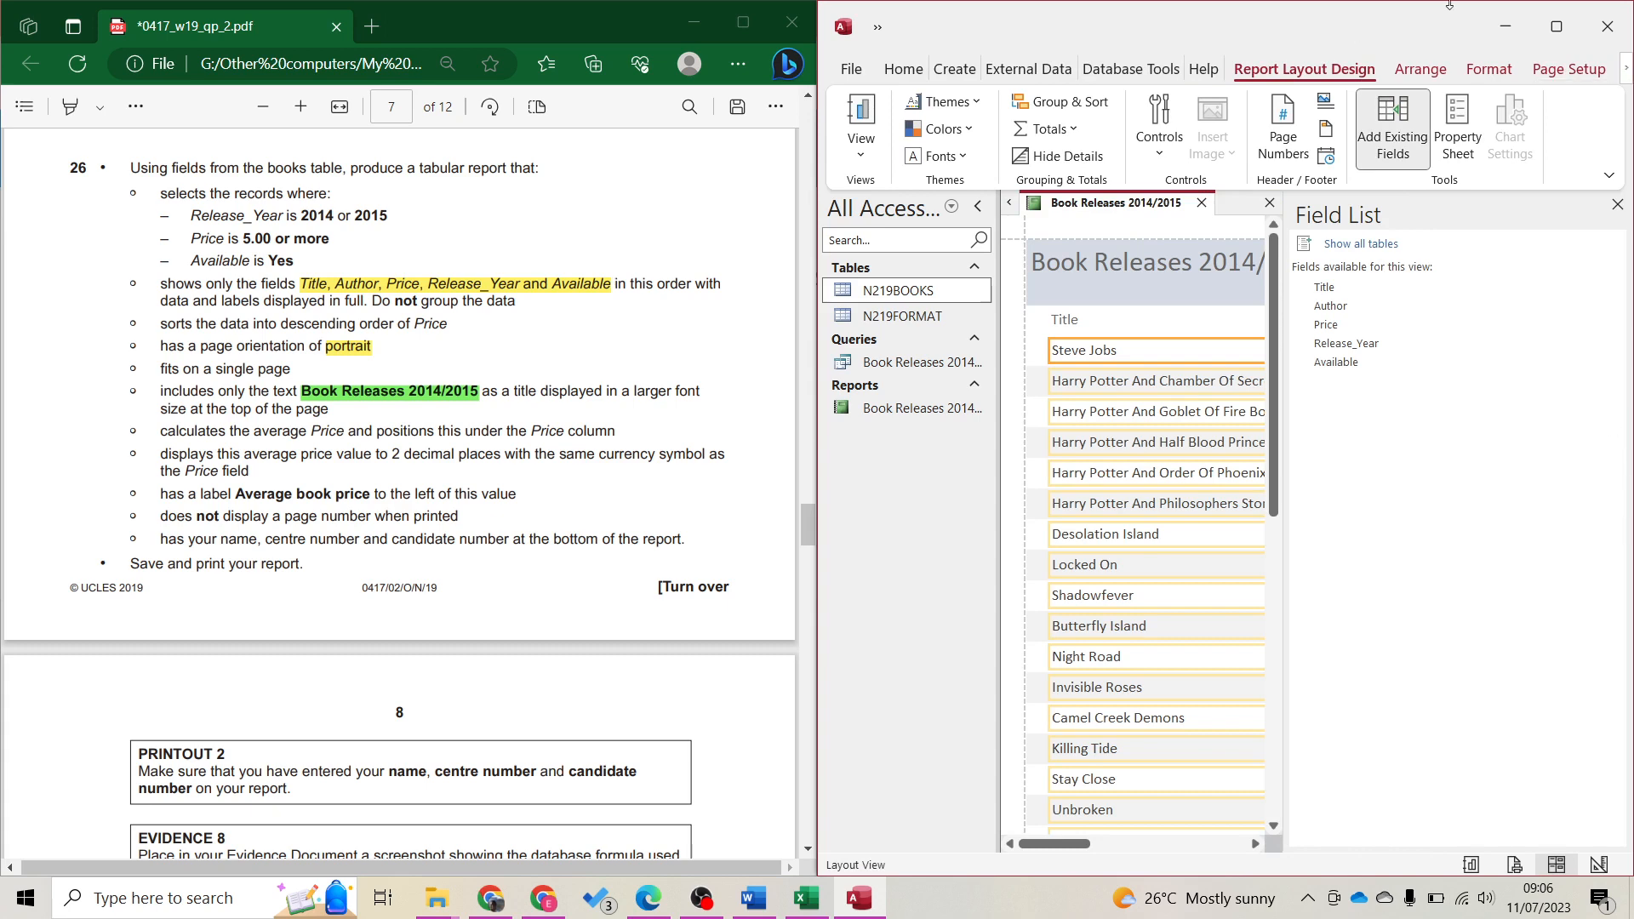
click(1617, 204)
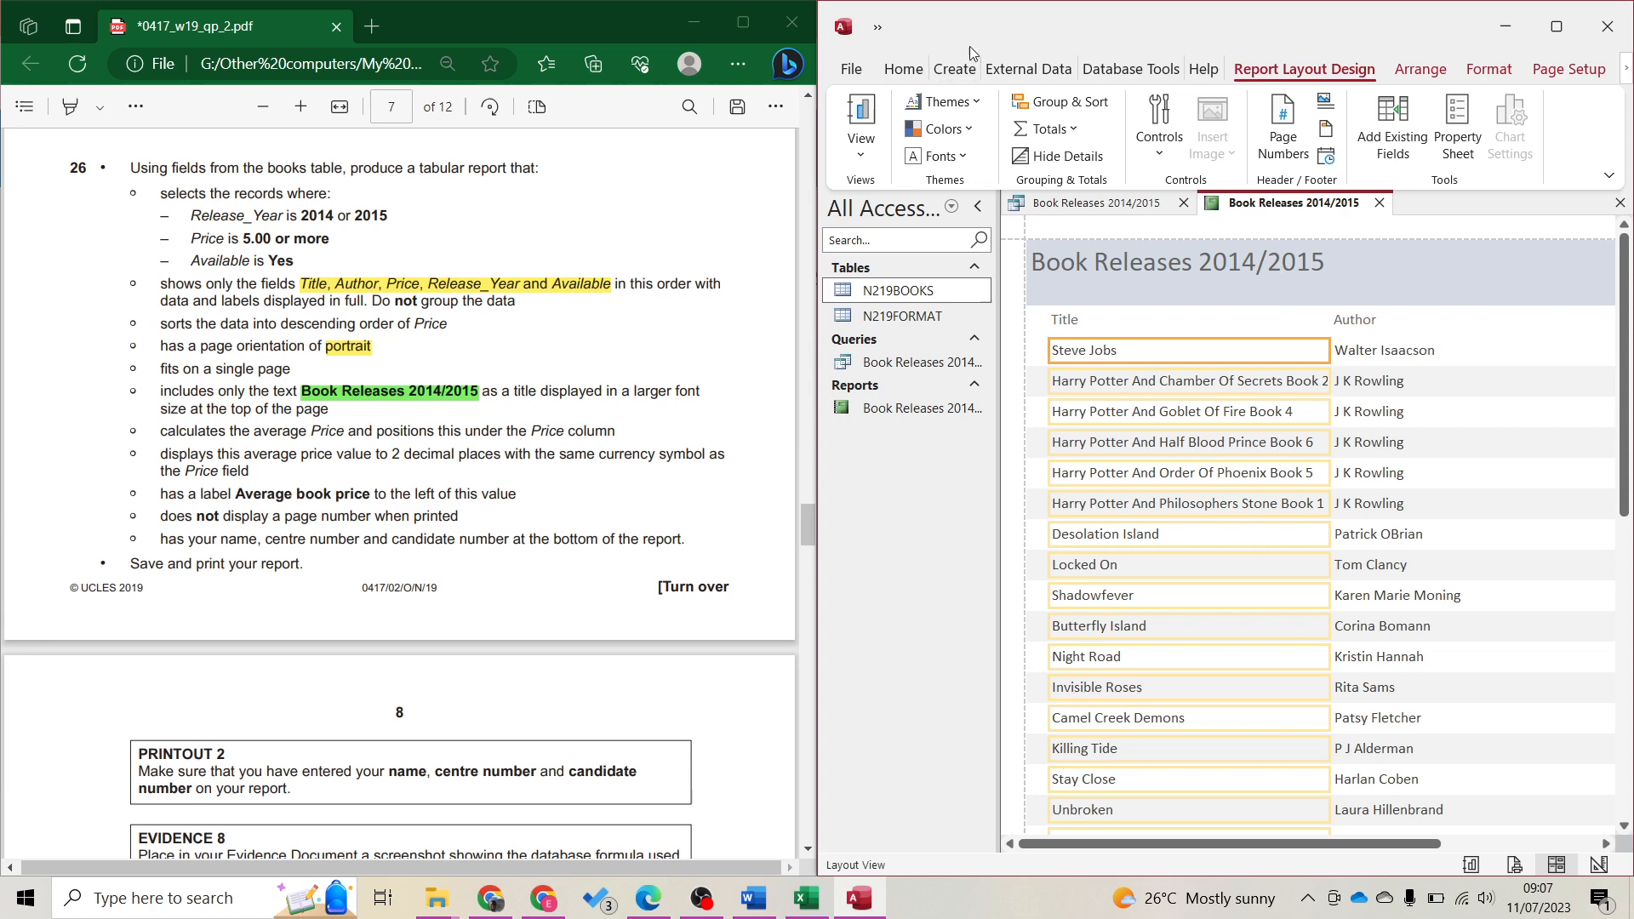
click(1092, 108)
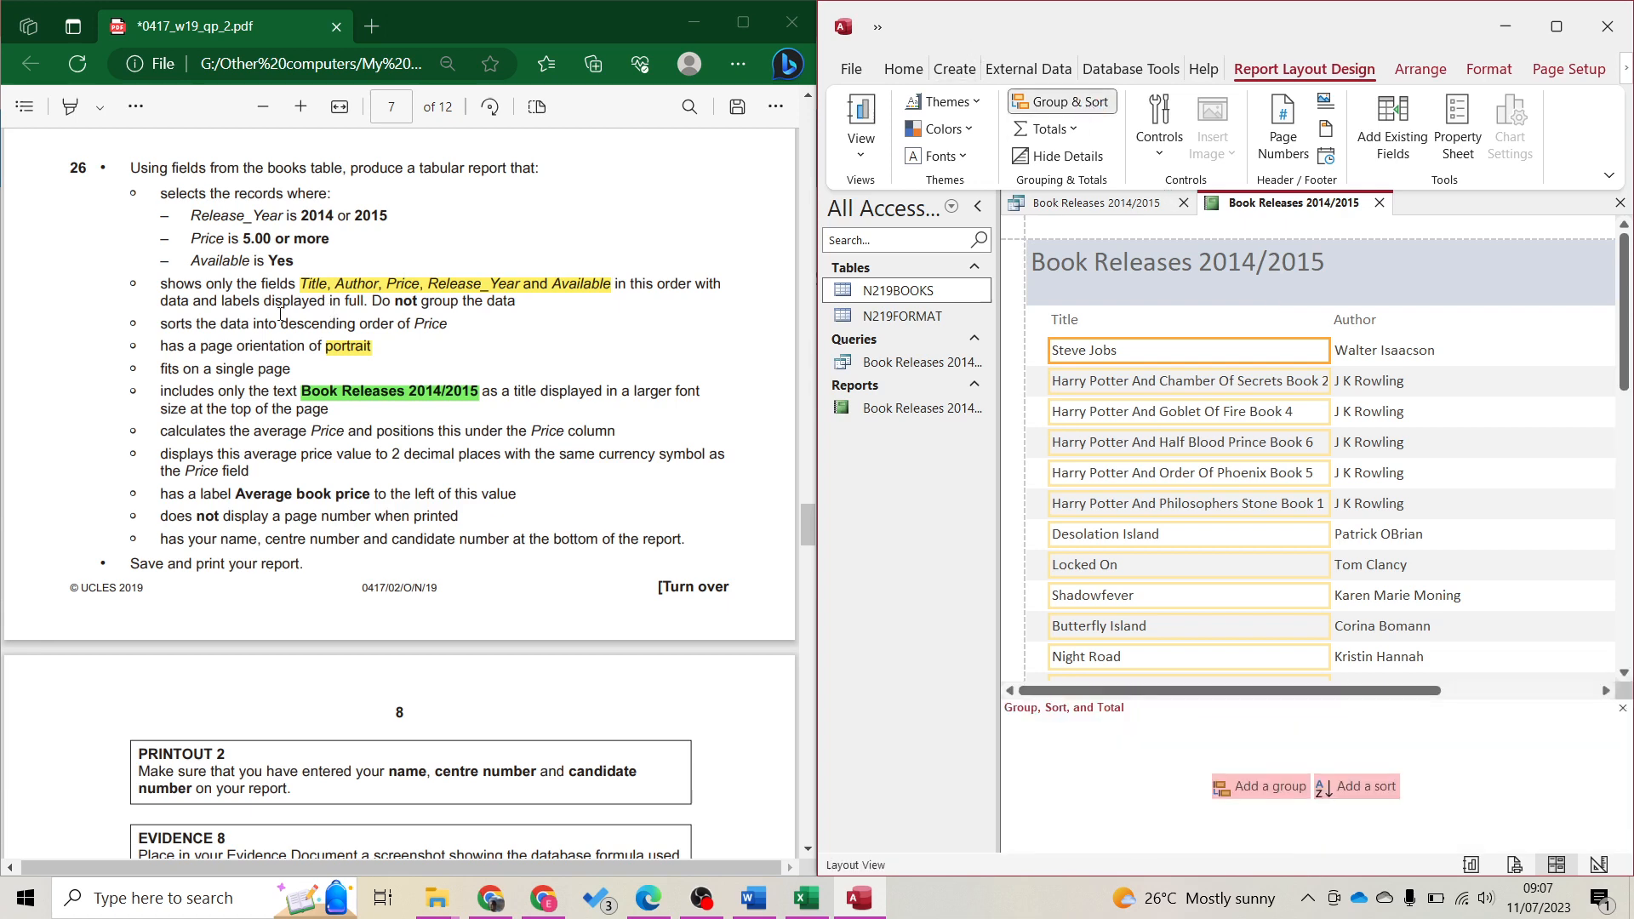
Highlight the descending-Price sort requirement in the task sheet in light blue
drag(158, 323, 449, 330)
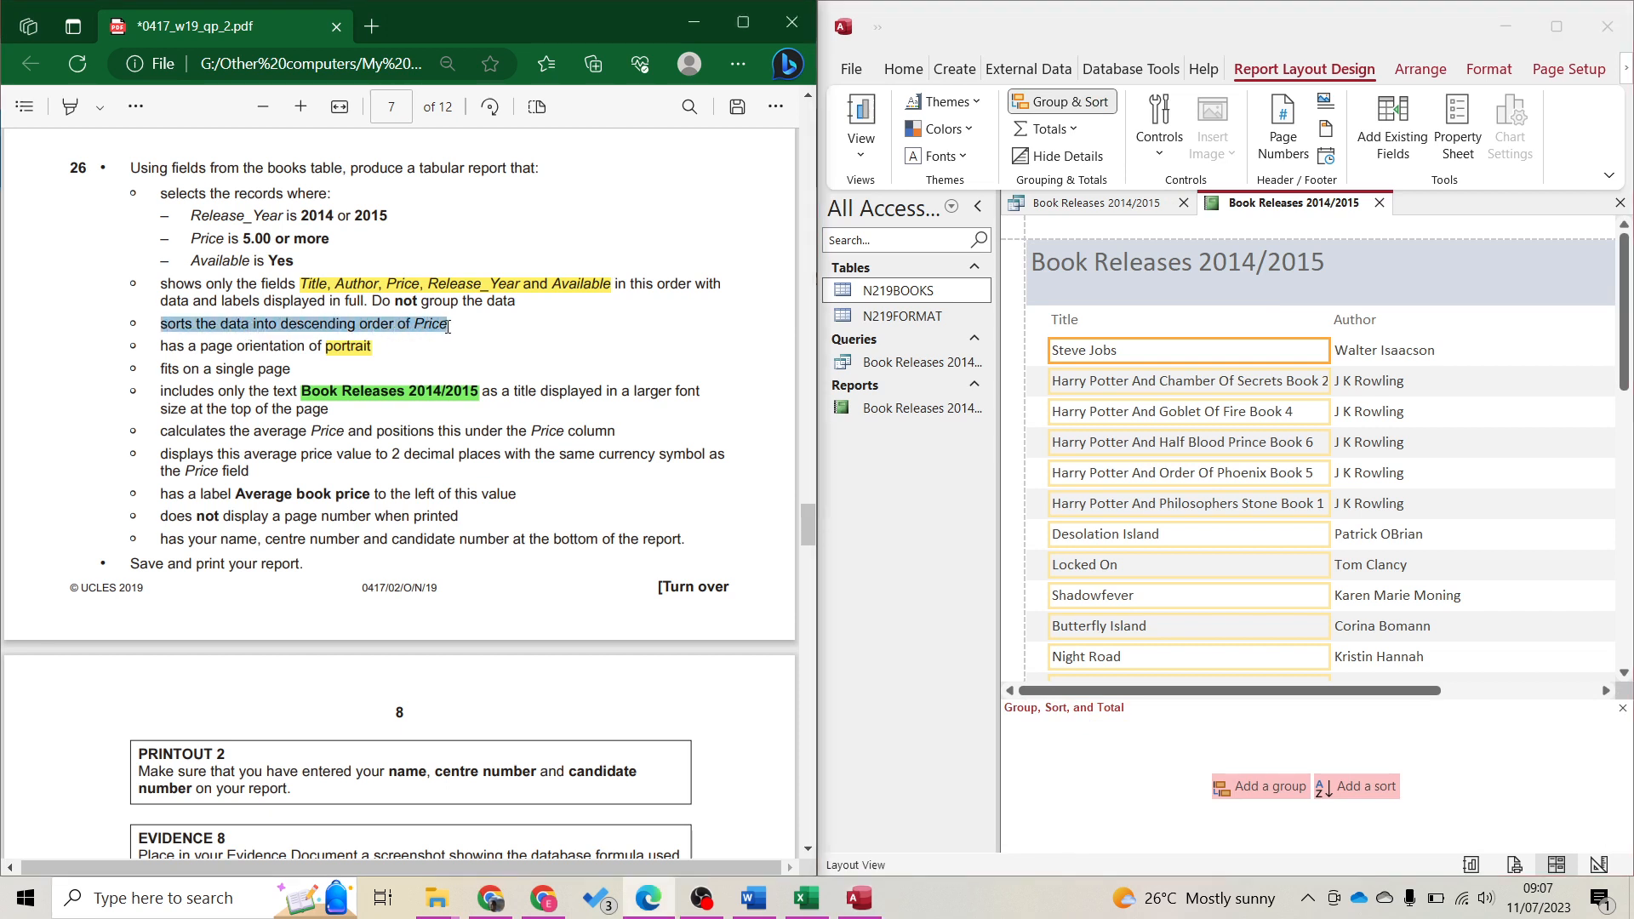
mouse_move(482, 214)
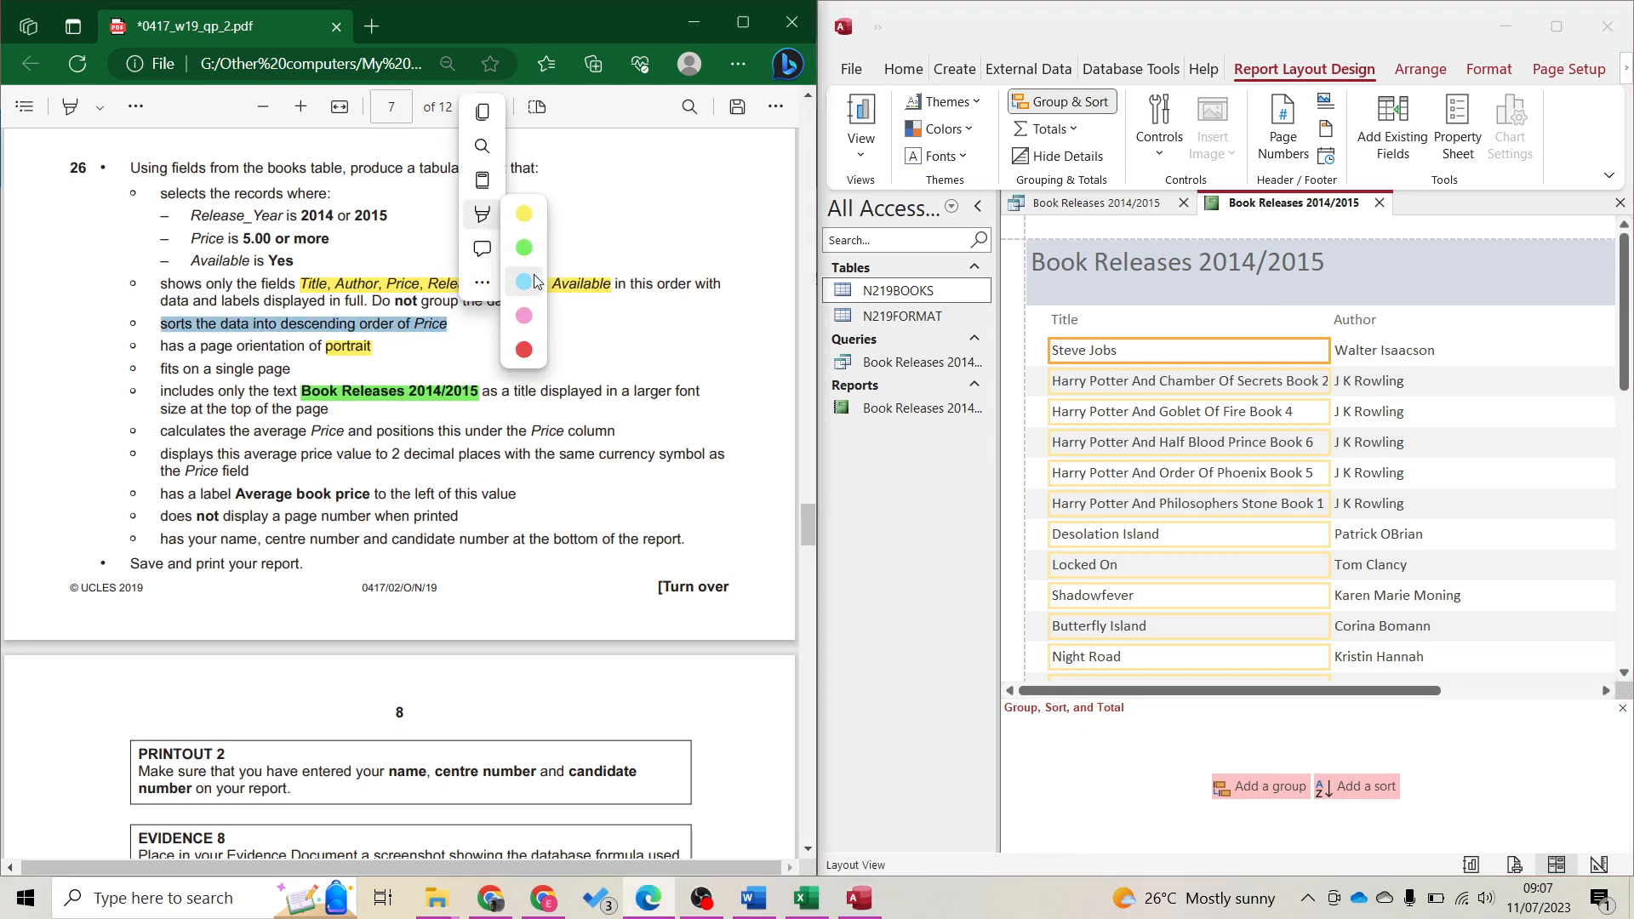
click(523, 281)
Add a sort on Price from largest to smallest and close the Group & Sort pane
click(1367, 788)
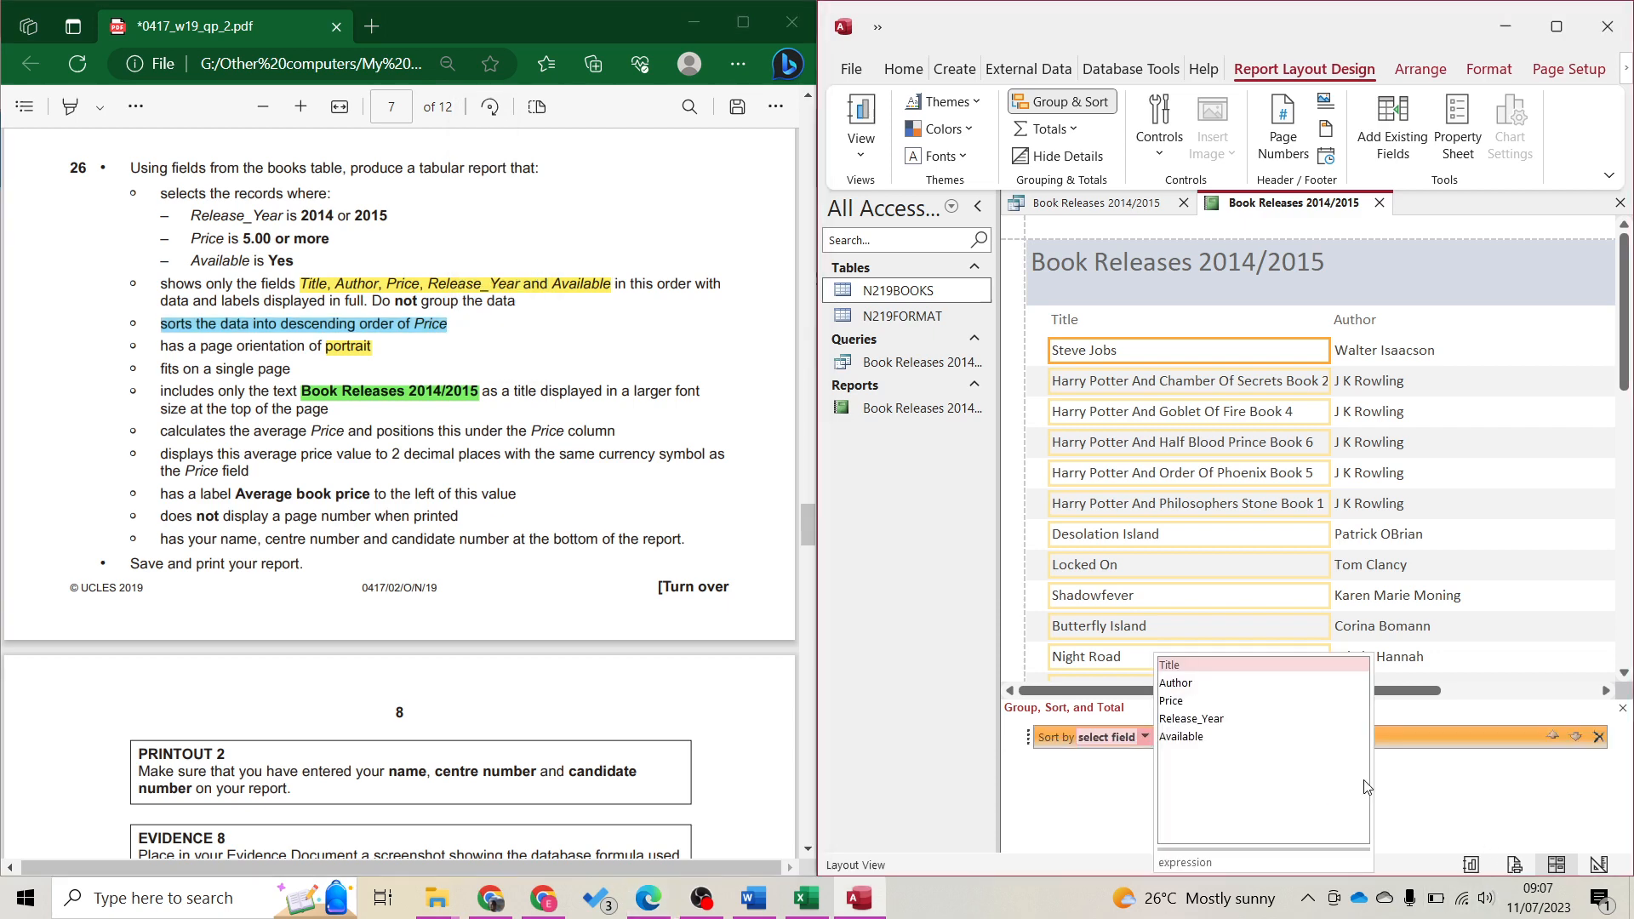
click(1203, 702)
click(1255, 737)
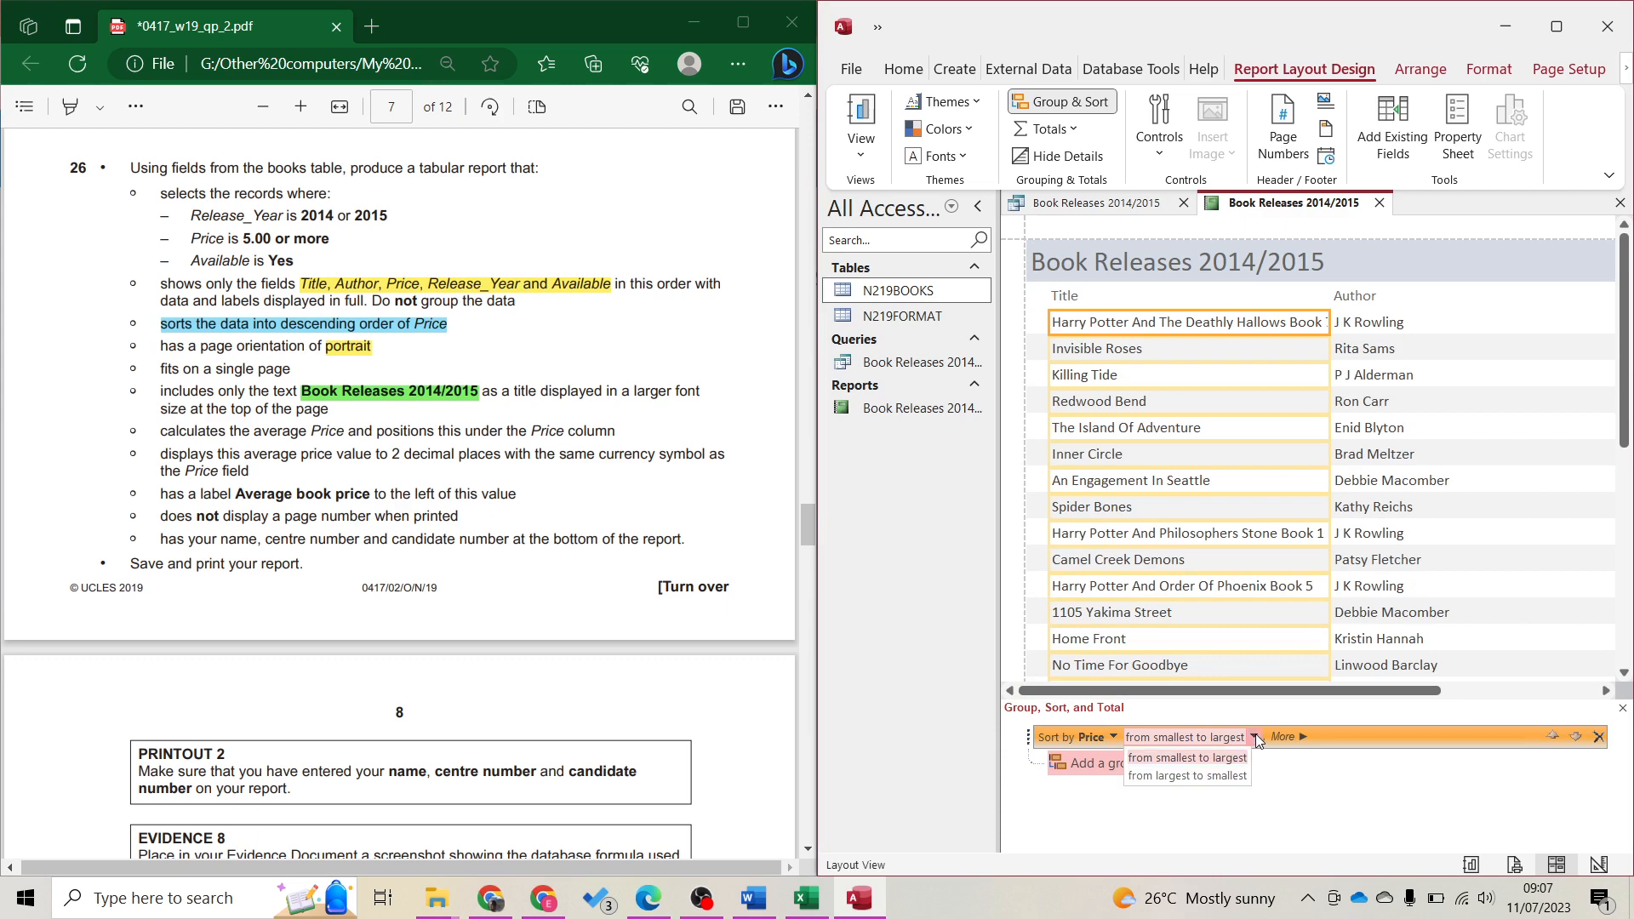
click(1250, 778)
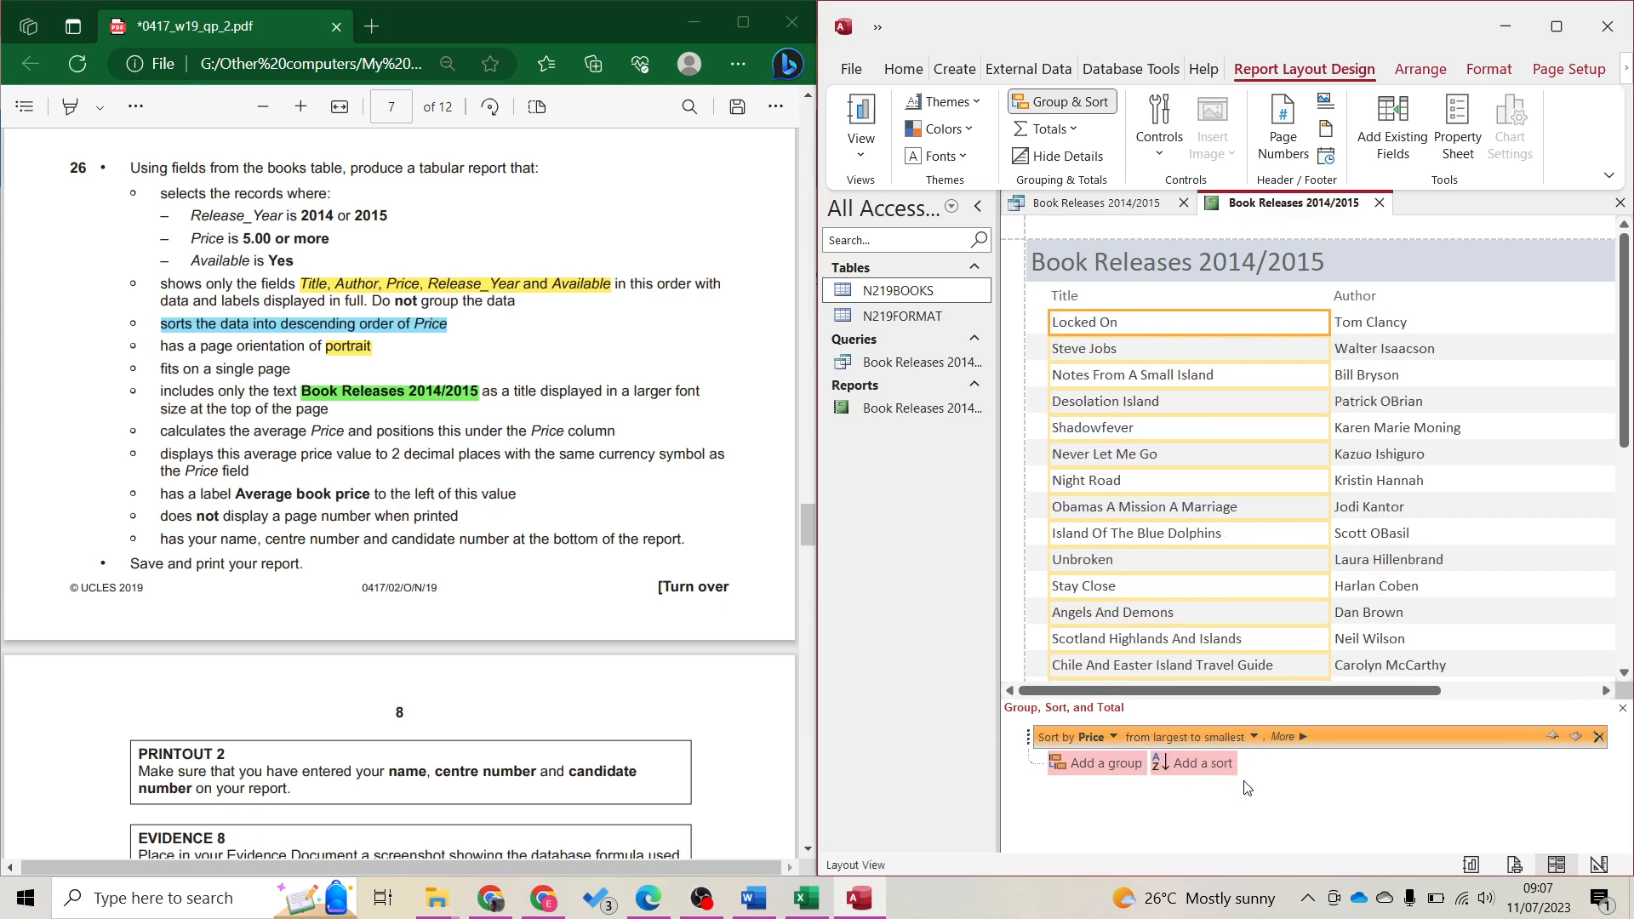
click(1052, 106)
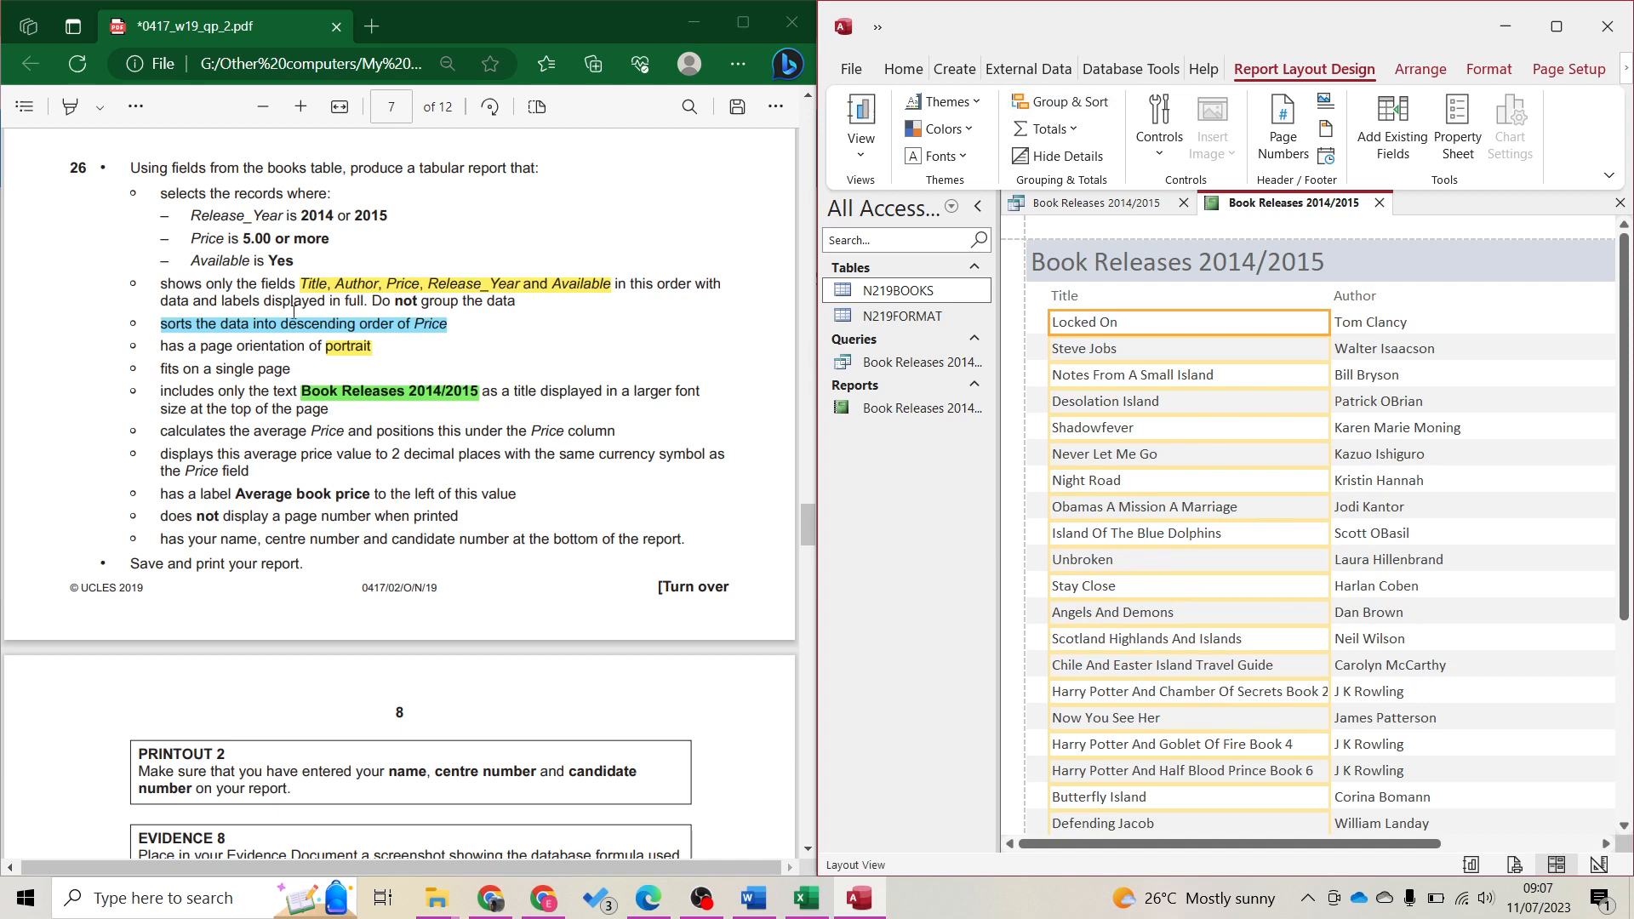
Highlight the single-page requirement in yellow and maximize the Access window
drag(160, 371, 292, 369)
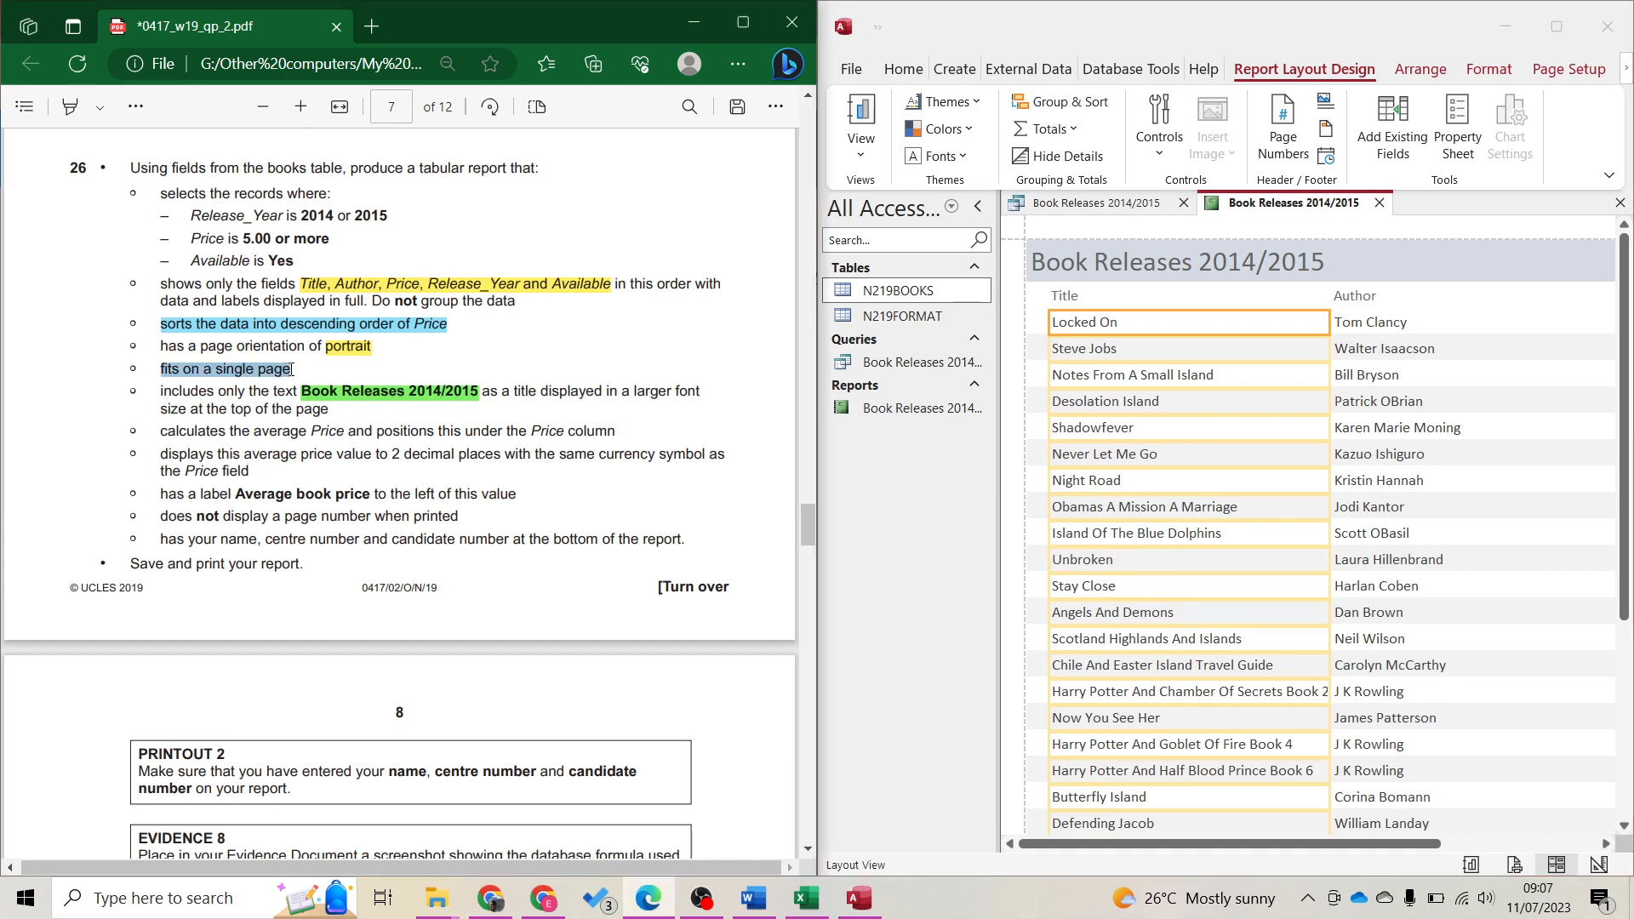
click(365, 259)
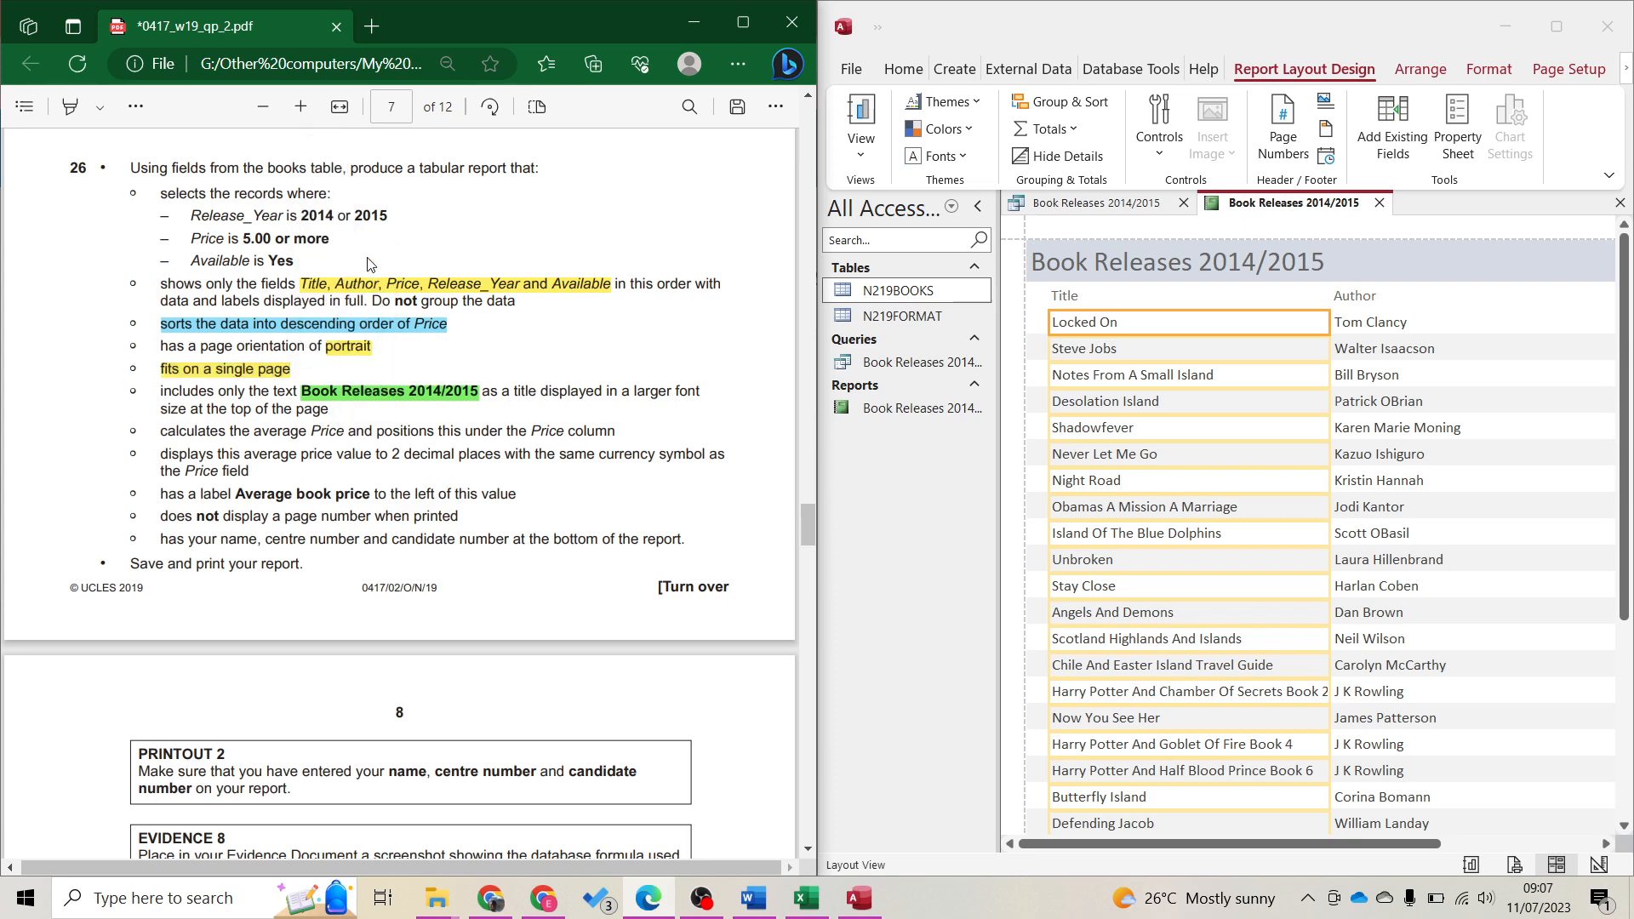
click(1554, 27)
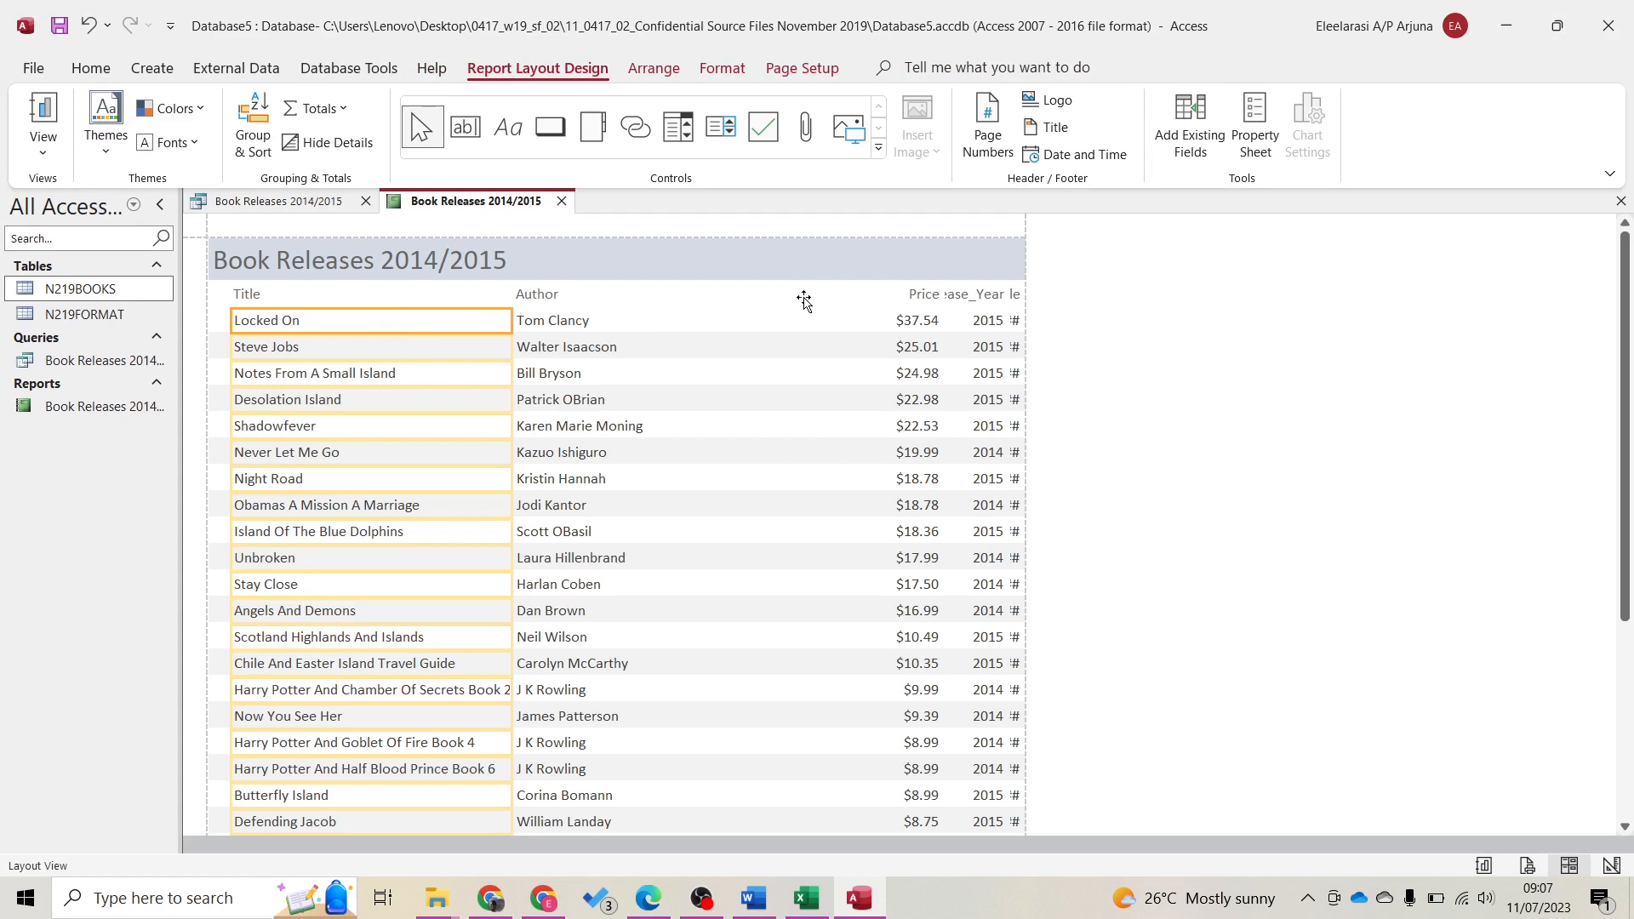
Narrow the Author column from its left edge
click(546, 296)
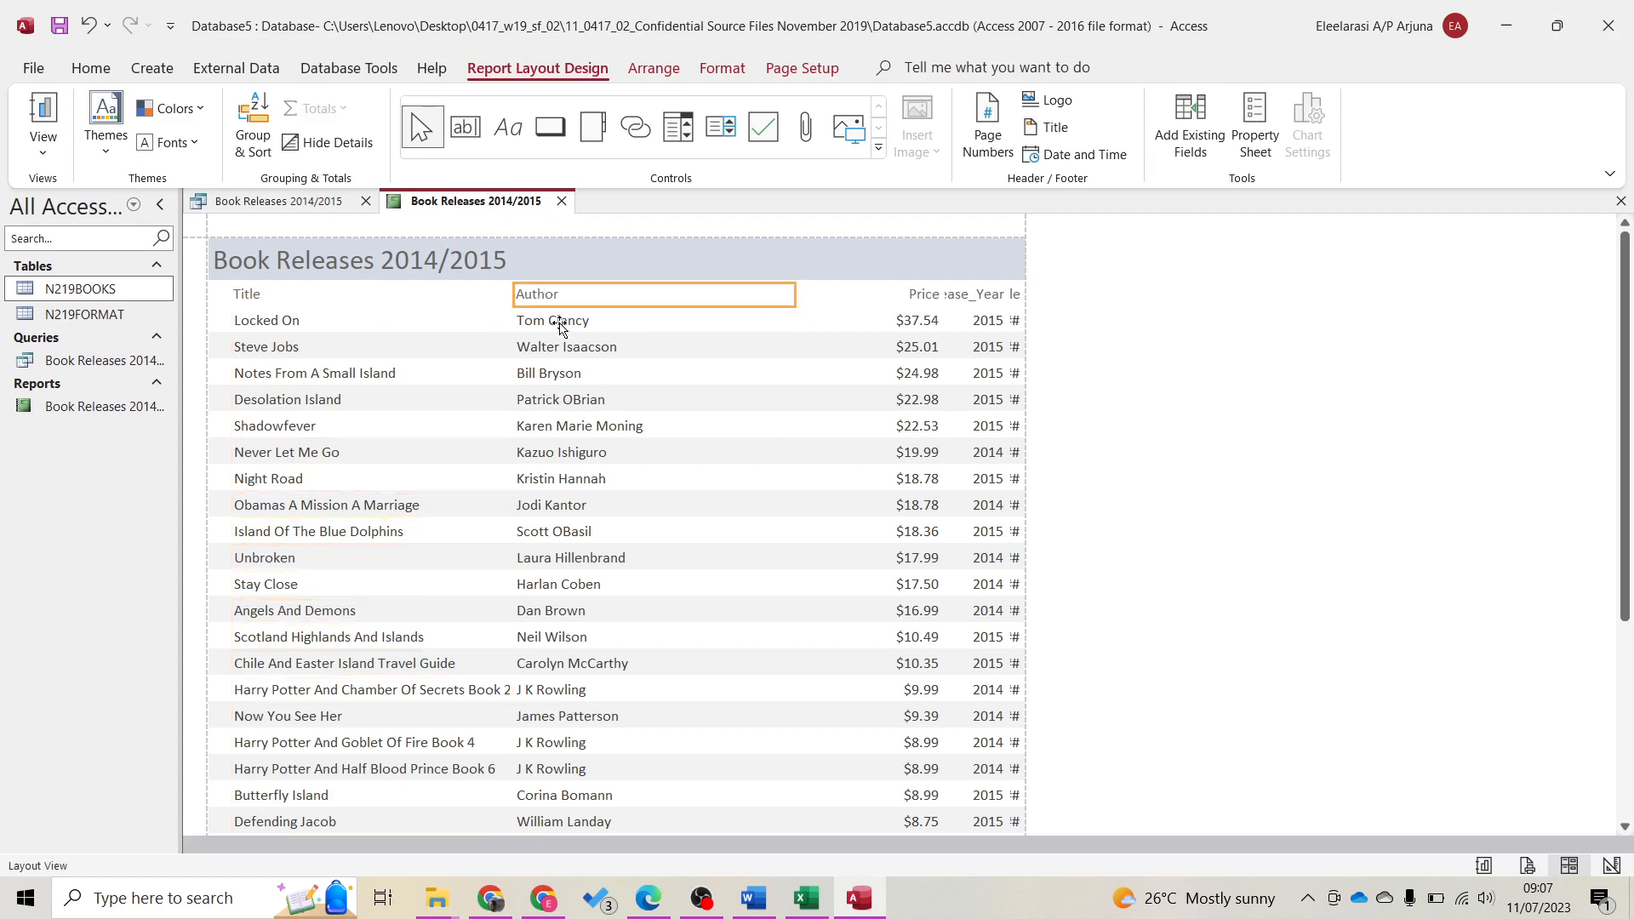
ctrl+click(554, 321)
drag(518, 294, 631, 294)
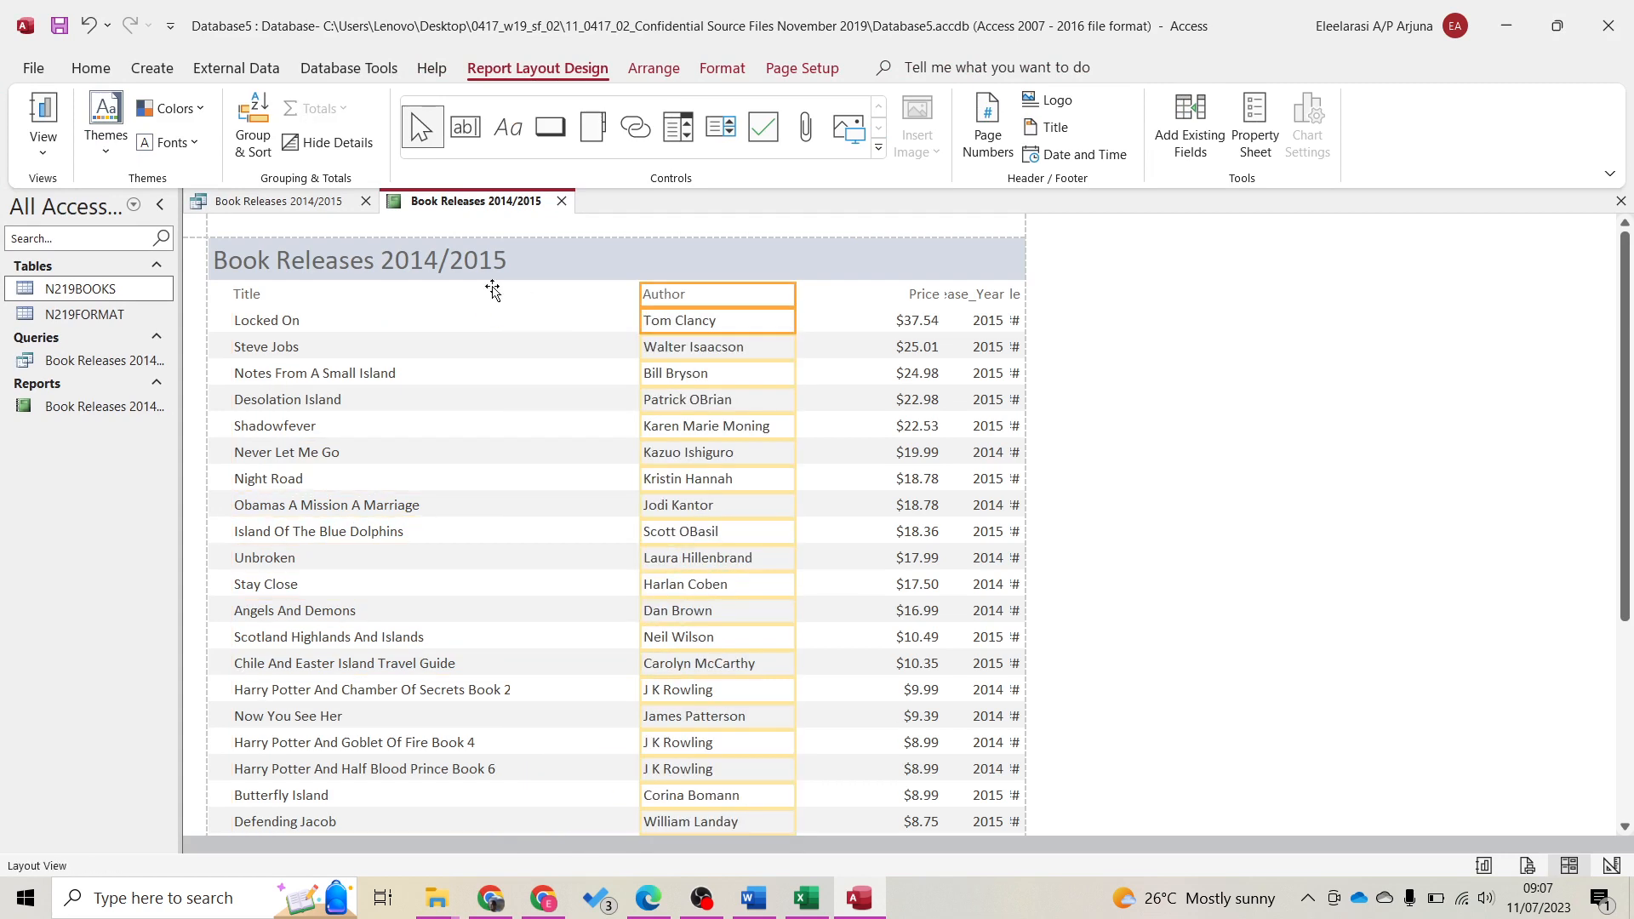
Adjust the Title column width so the full book titles fit
click(386, 294)
ctrl+click(376, 321)
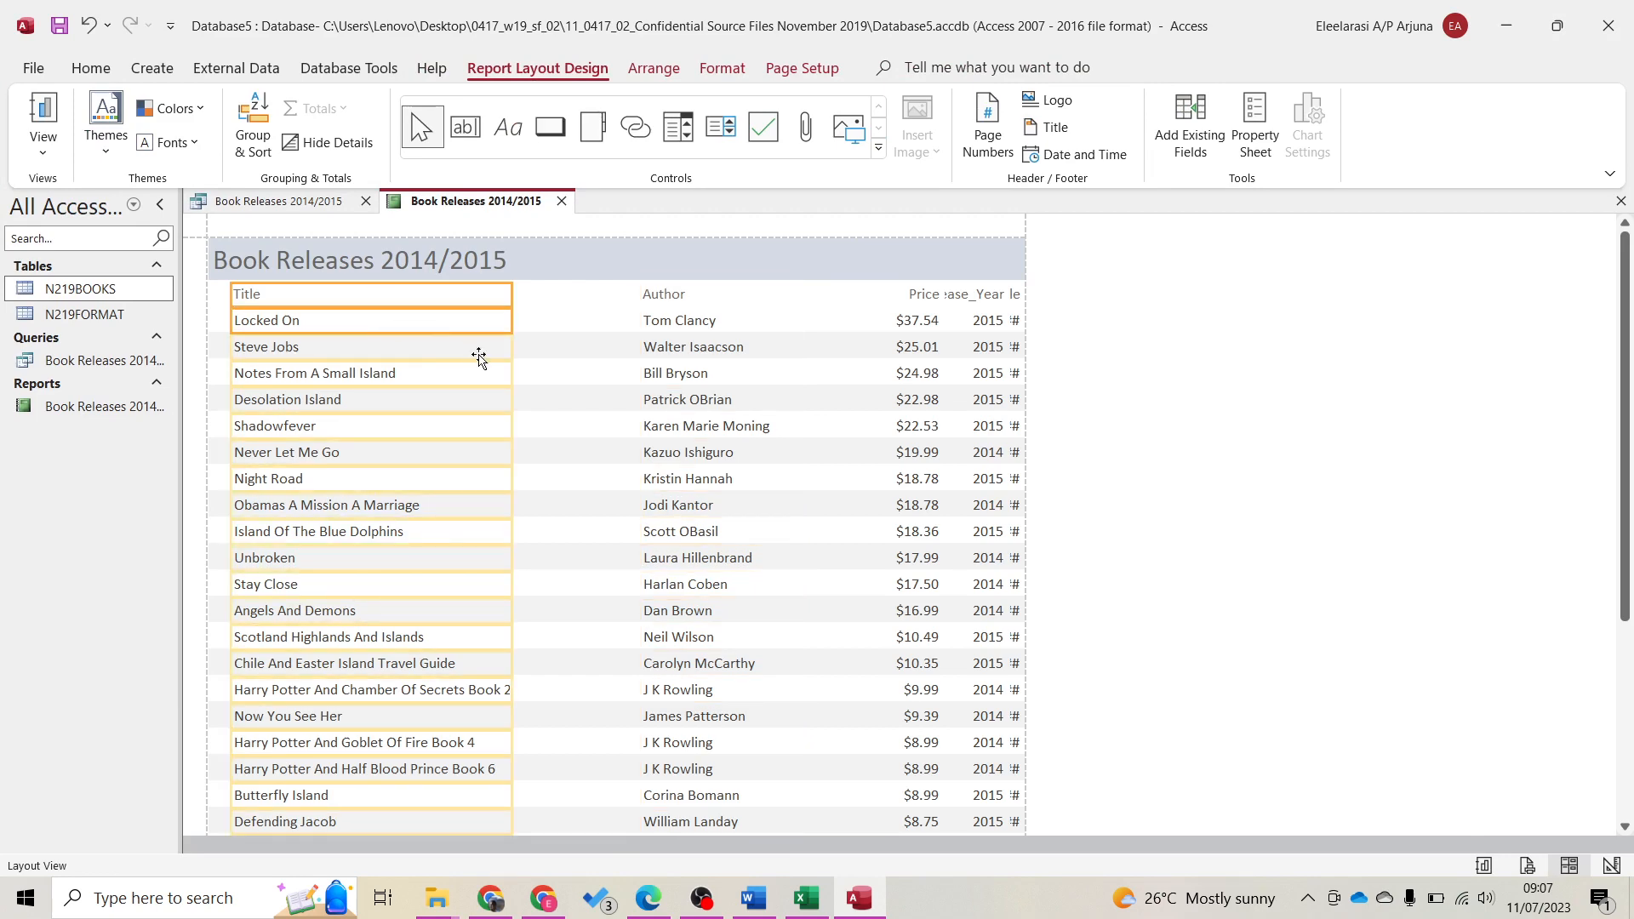
drag(512, 300, 512, 299)
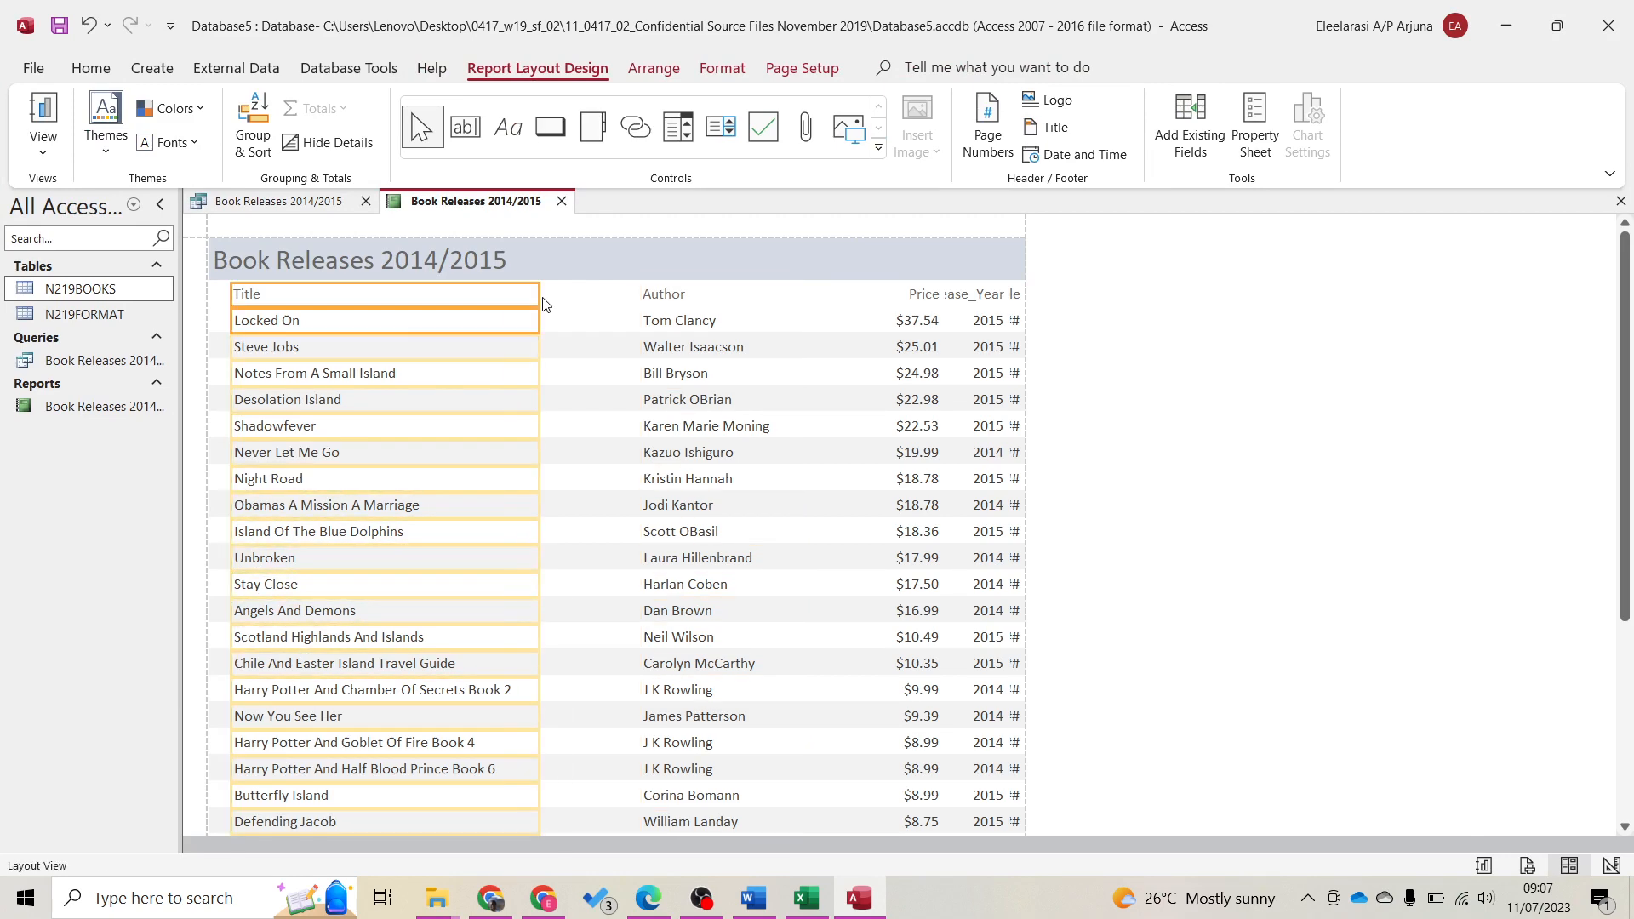
click(528, 299)
click(374, 294)
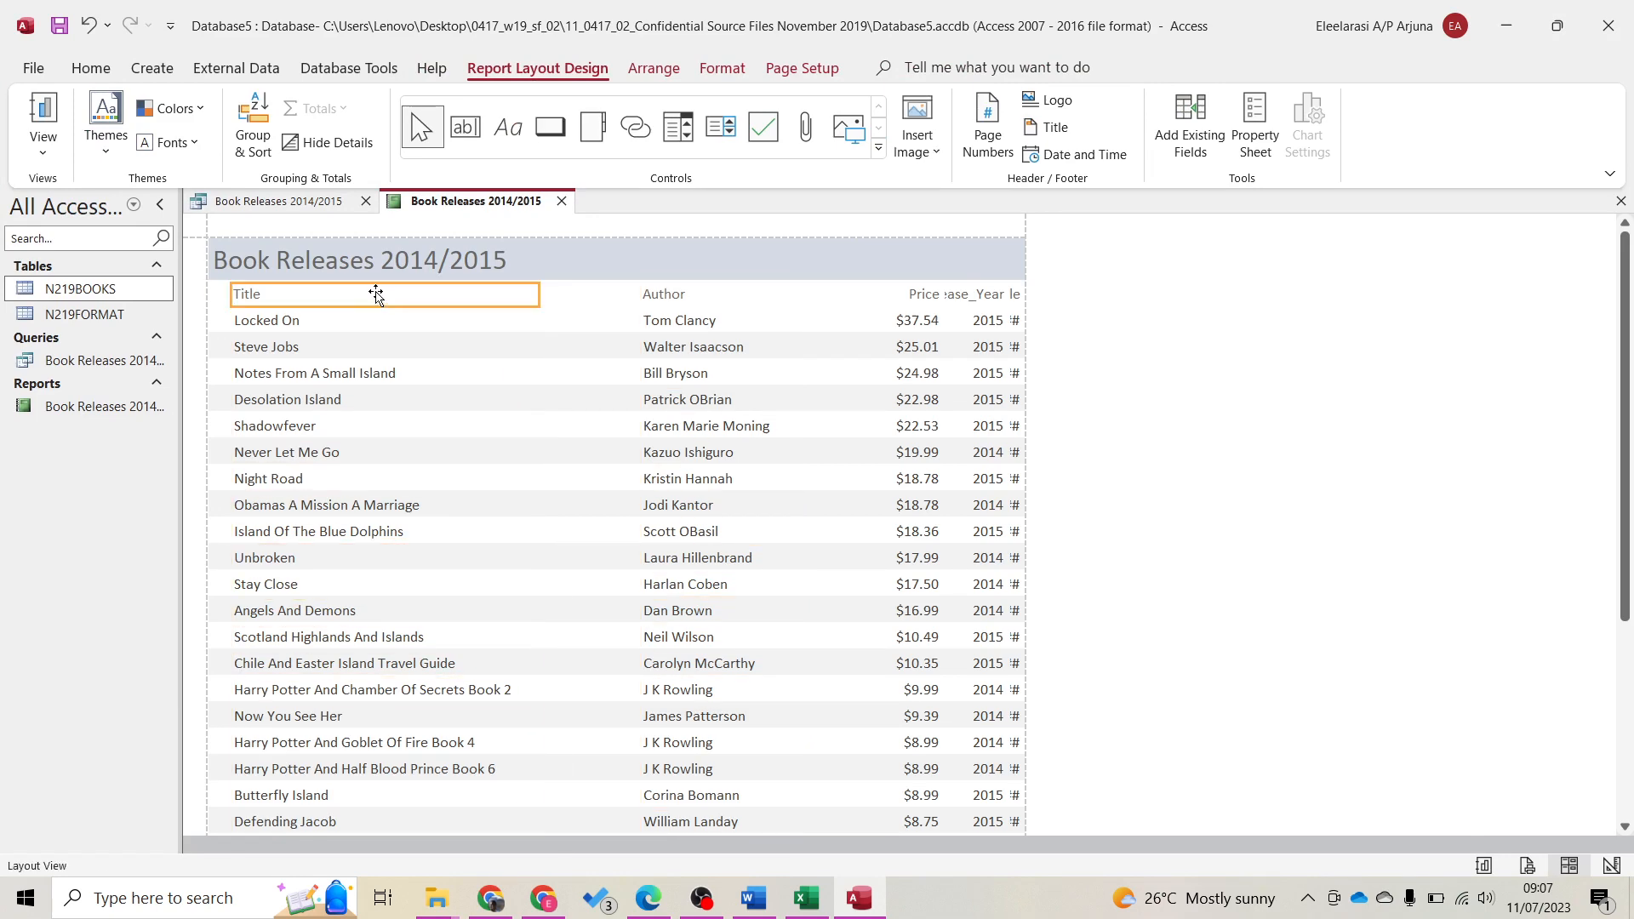
ctrl+click(364, 321)
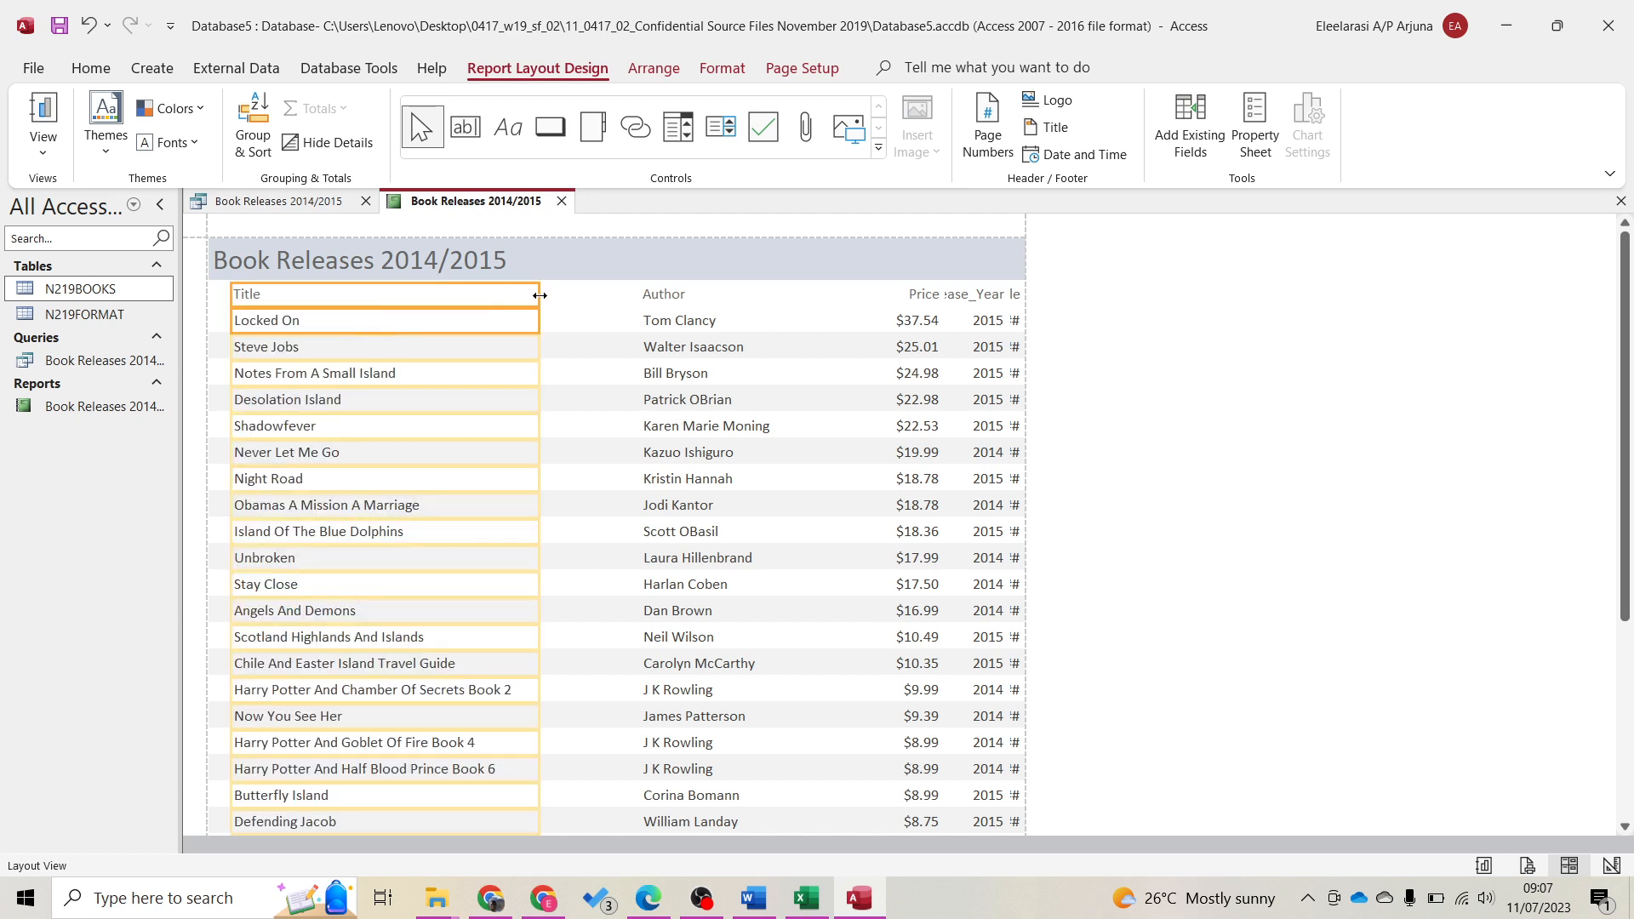
drag(539, 299, 528, 302)
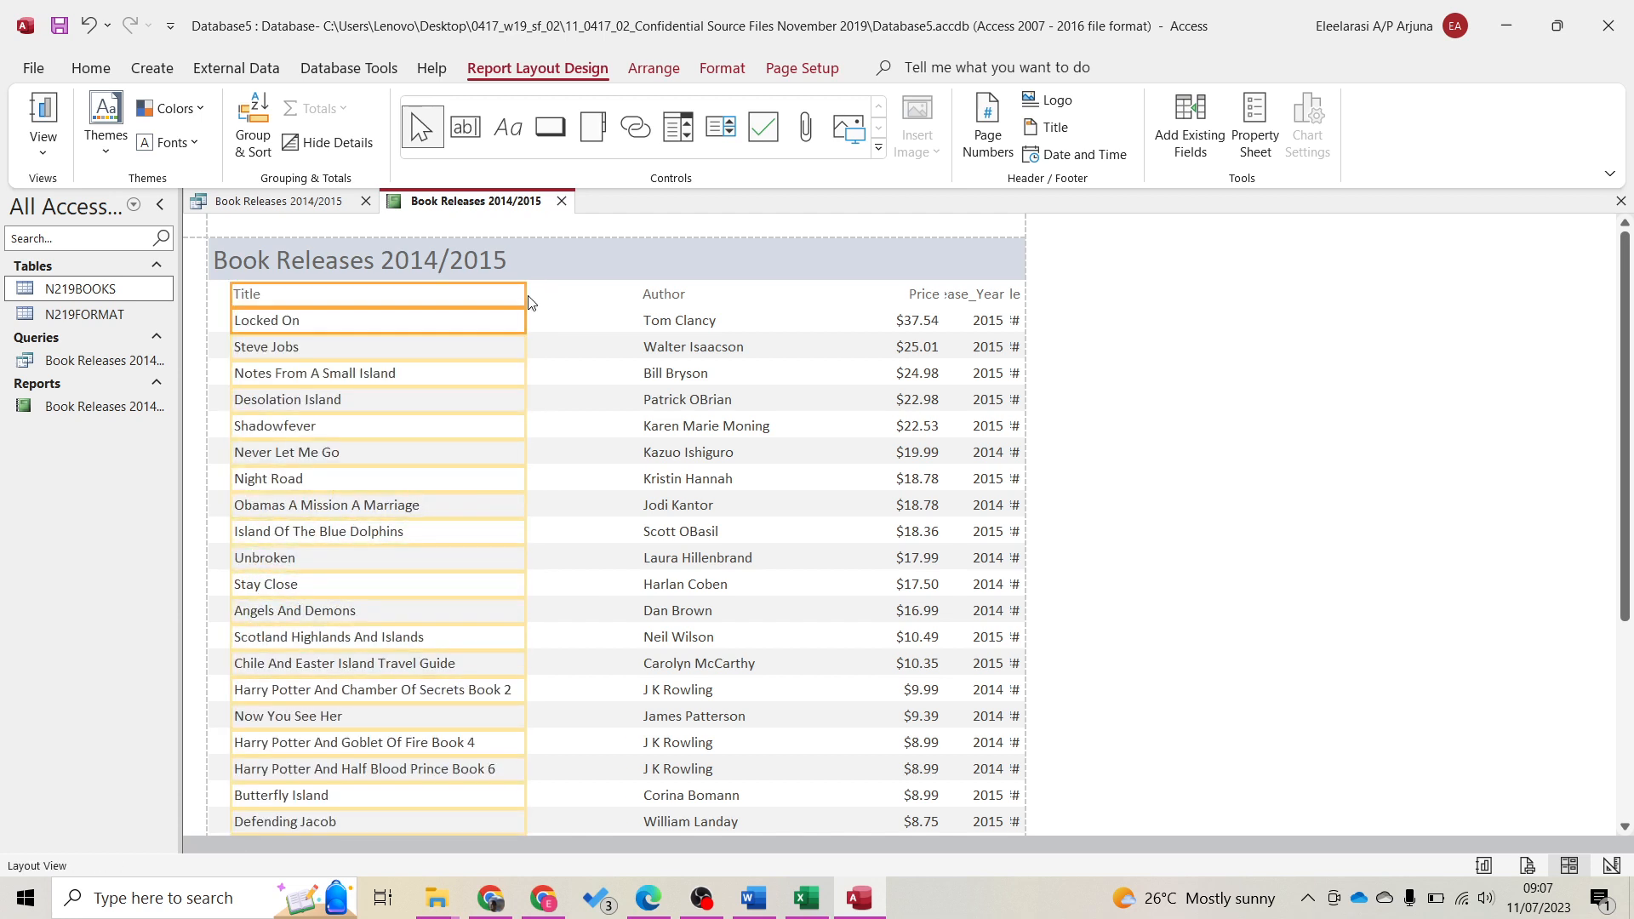
drag(525, 295, 518, 296)
Nudge the Author column into position beside the Title column
scroll(555, 536, down, 1)
scroll(555, 535, down, 5)
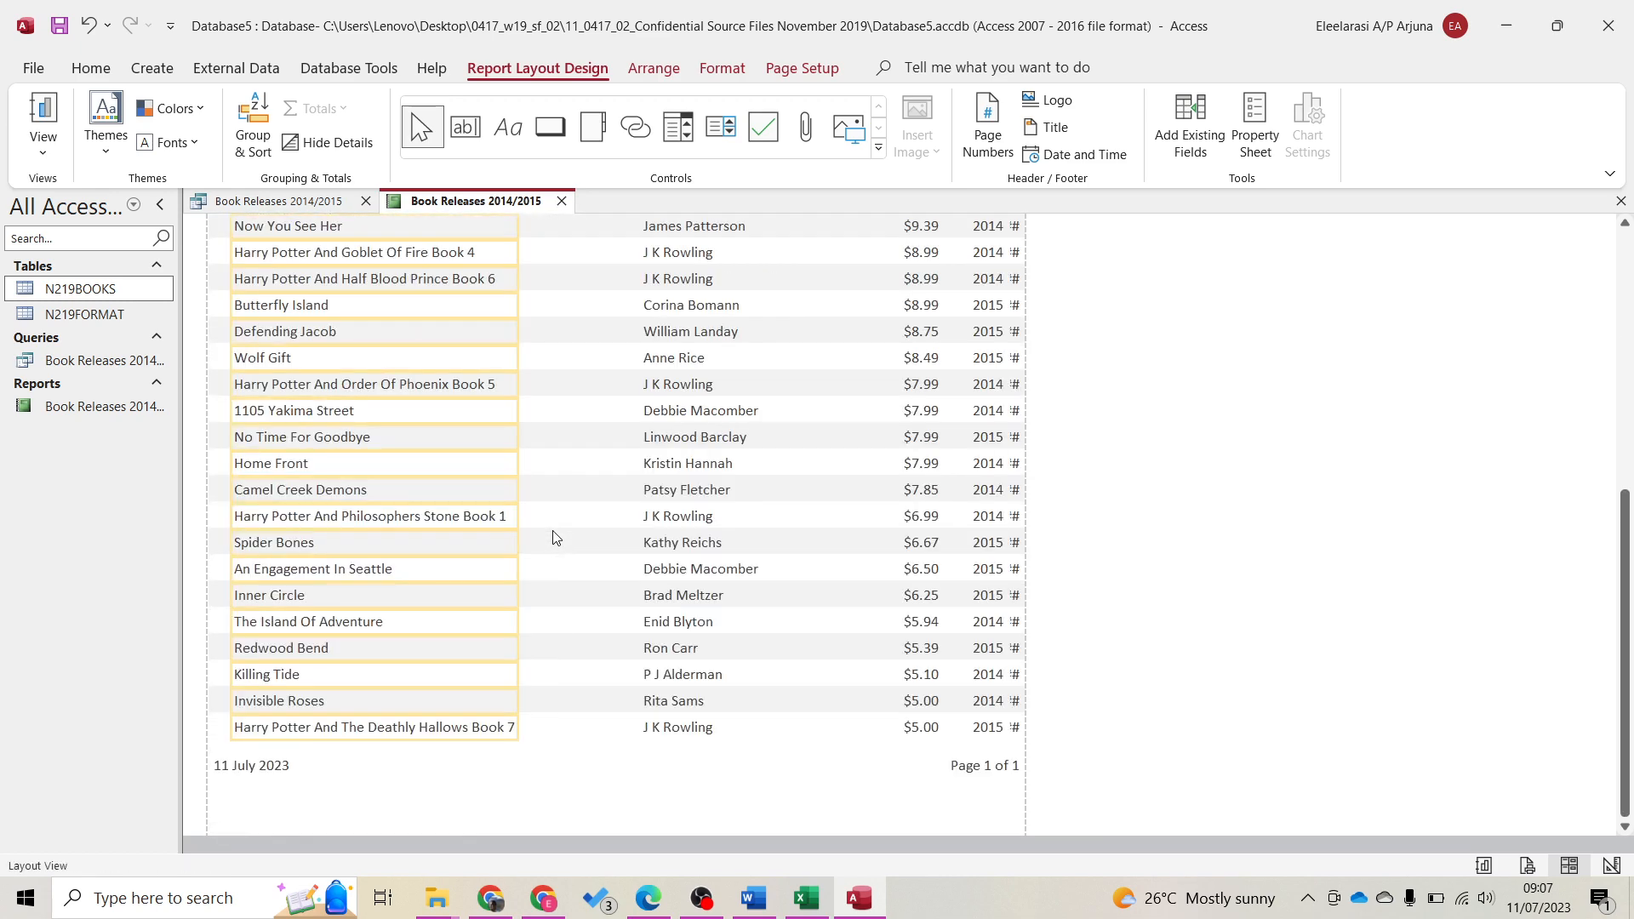
scroll(555, 538, up, 7)
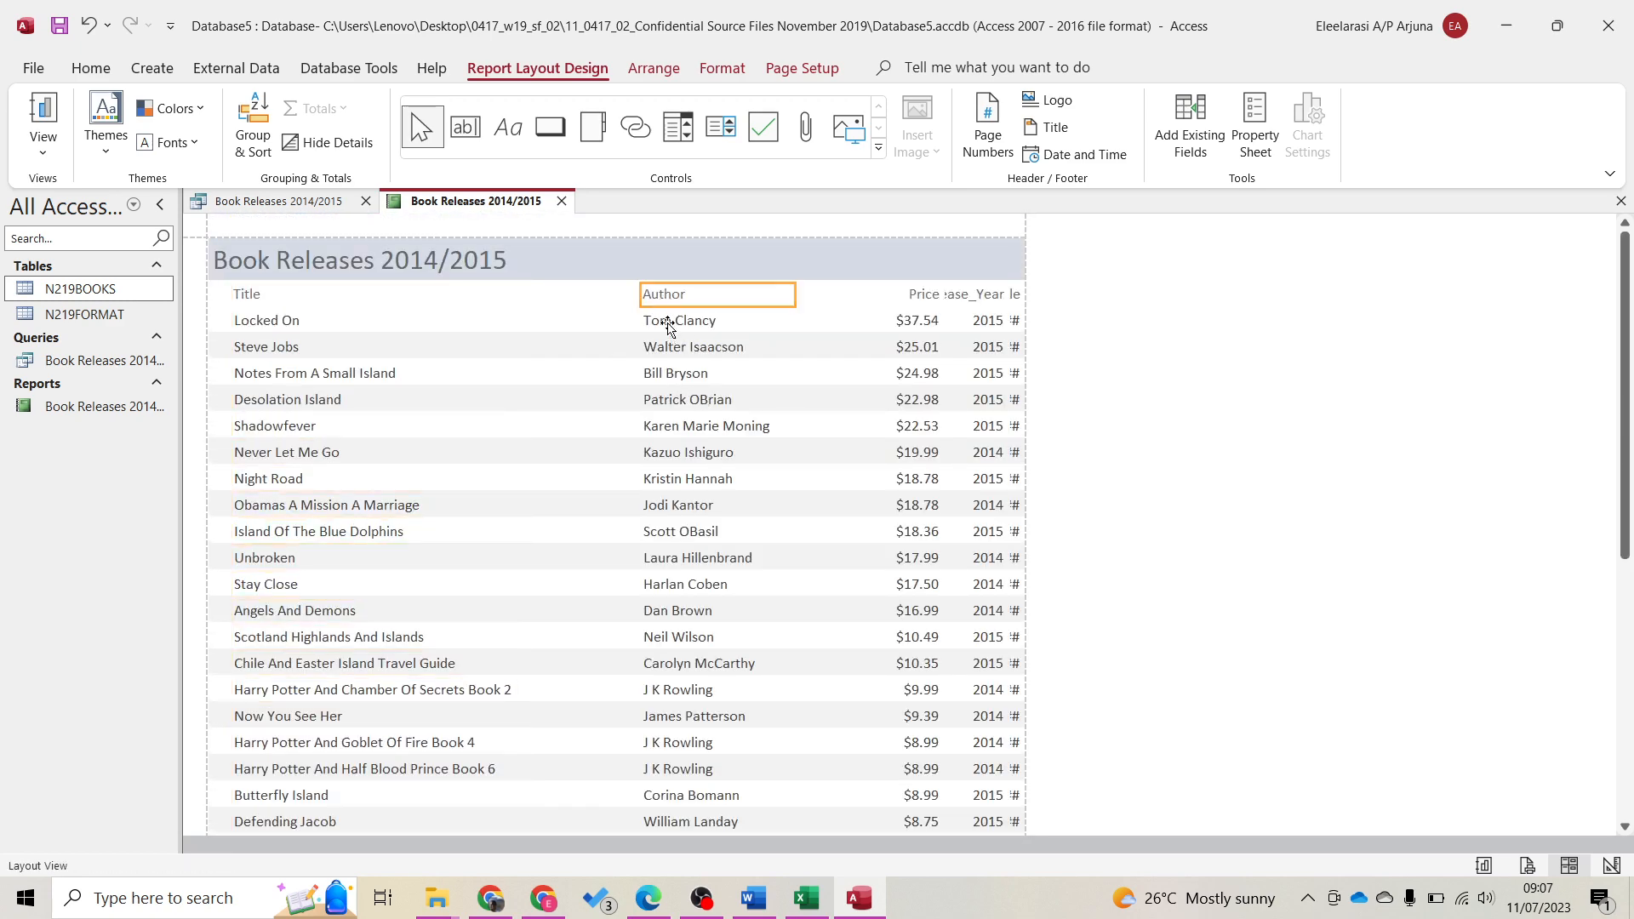
shift+click(670, 329)
key(Left)
key(Left)
key(Left)
key(Left)
key(Left)
key(Left)
key(Left)
key(Left)
key(Left)
key(Left)
key(Left)
key(Left)
key(Left)
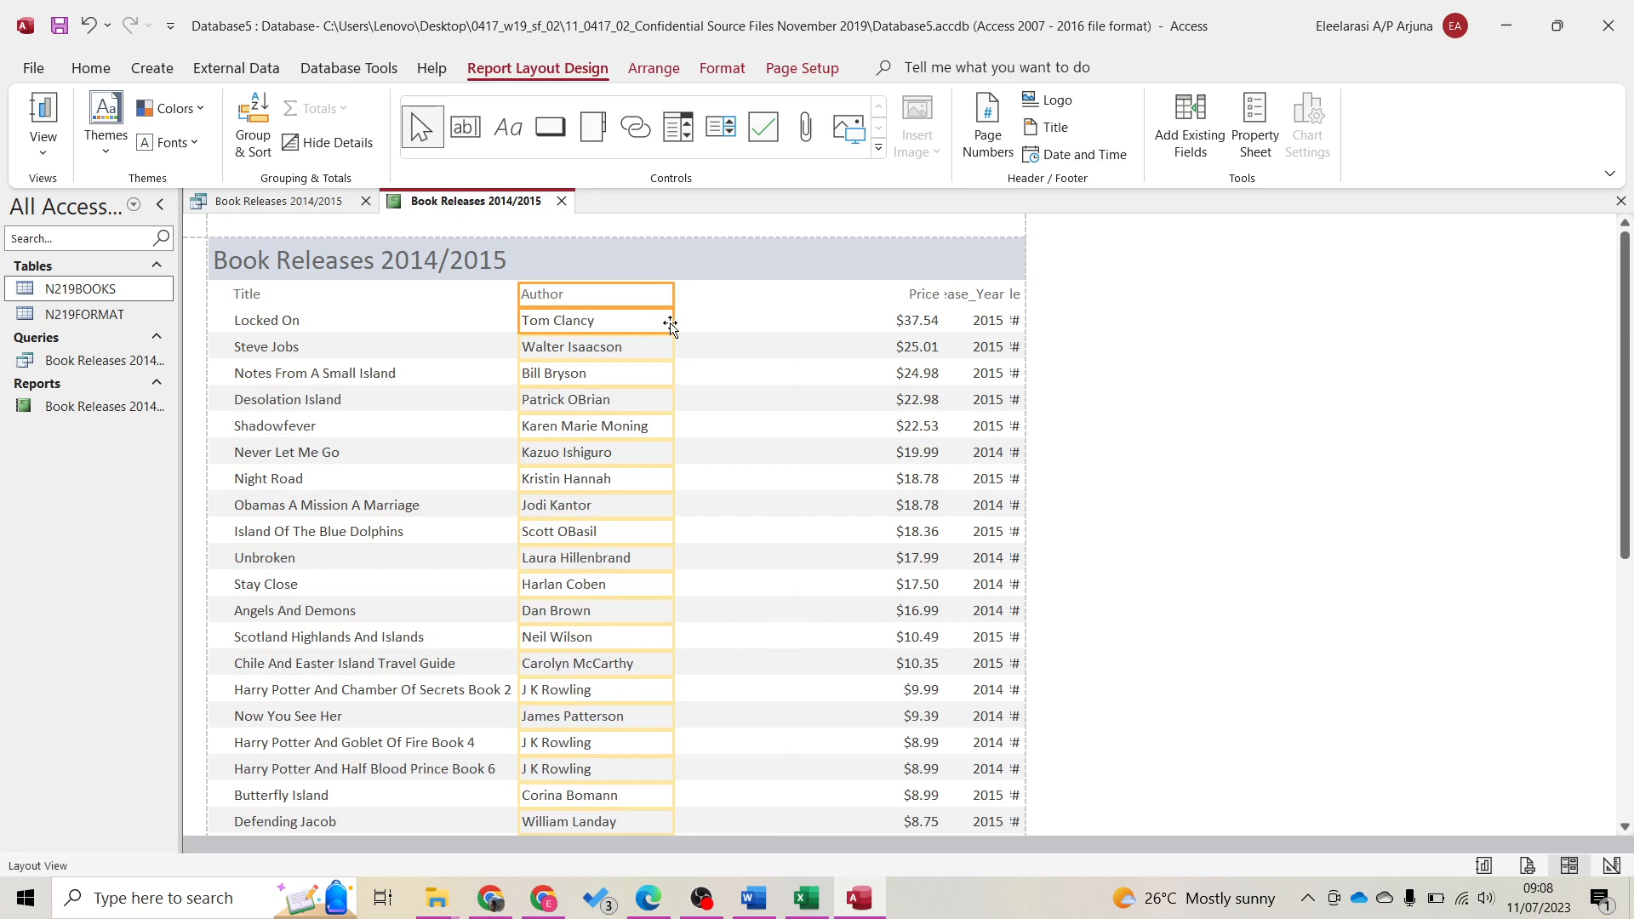
key(Right)
key(Right)
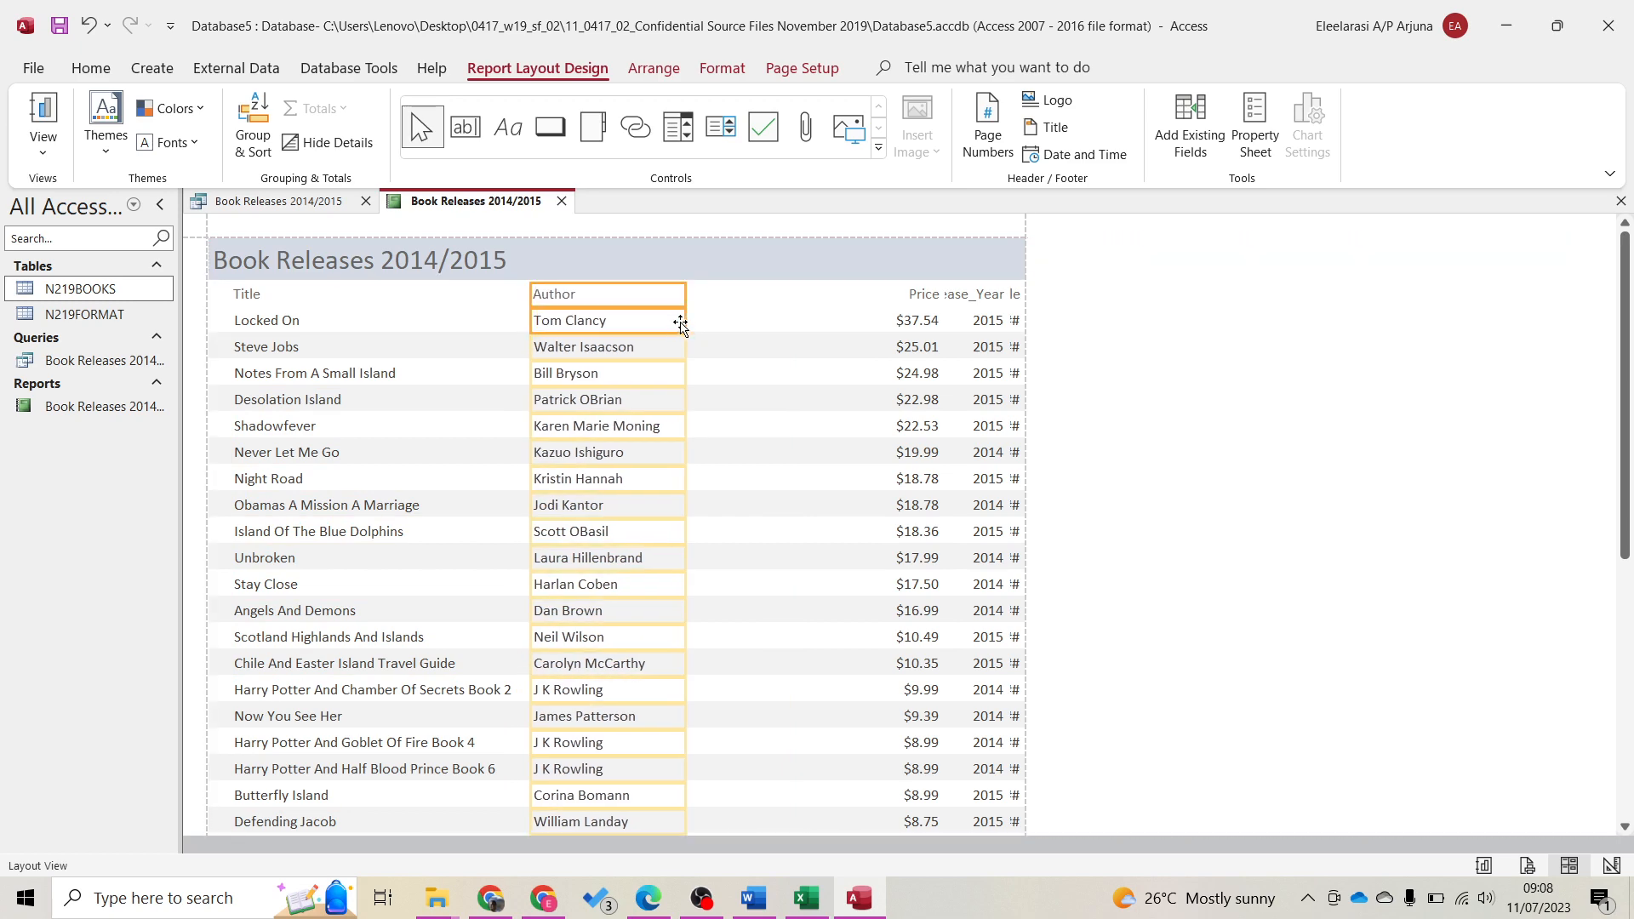
Resize the Price and Release_Year columns from their left and right edges
click(904, 294)
shift+click(904, 321)
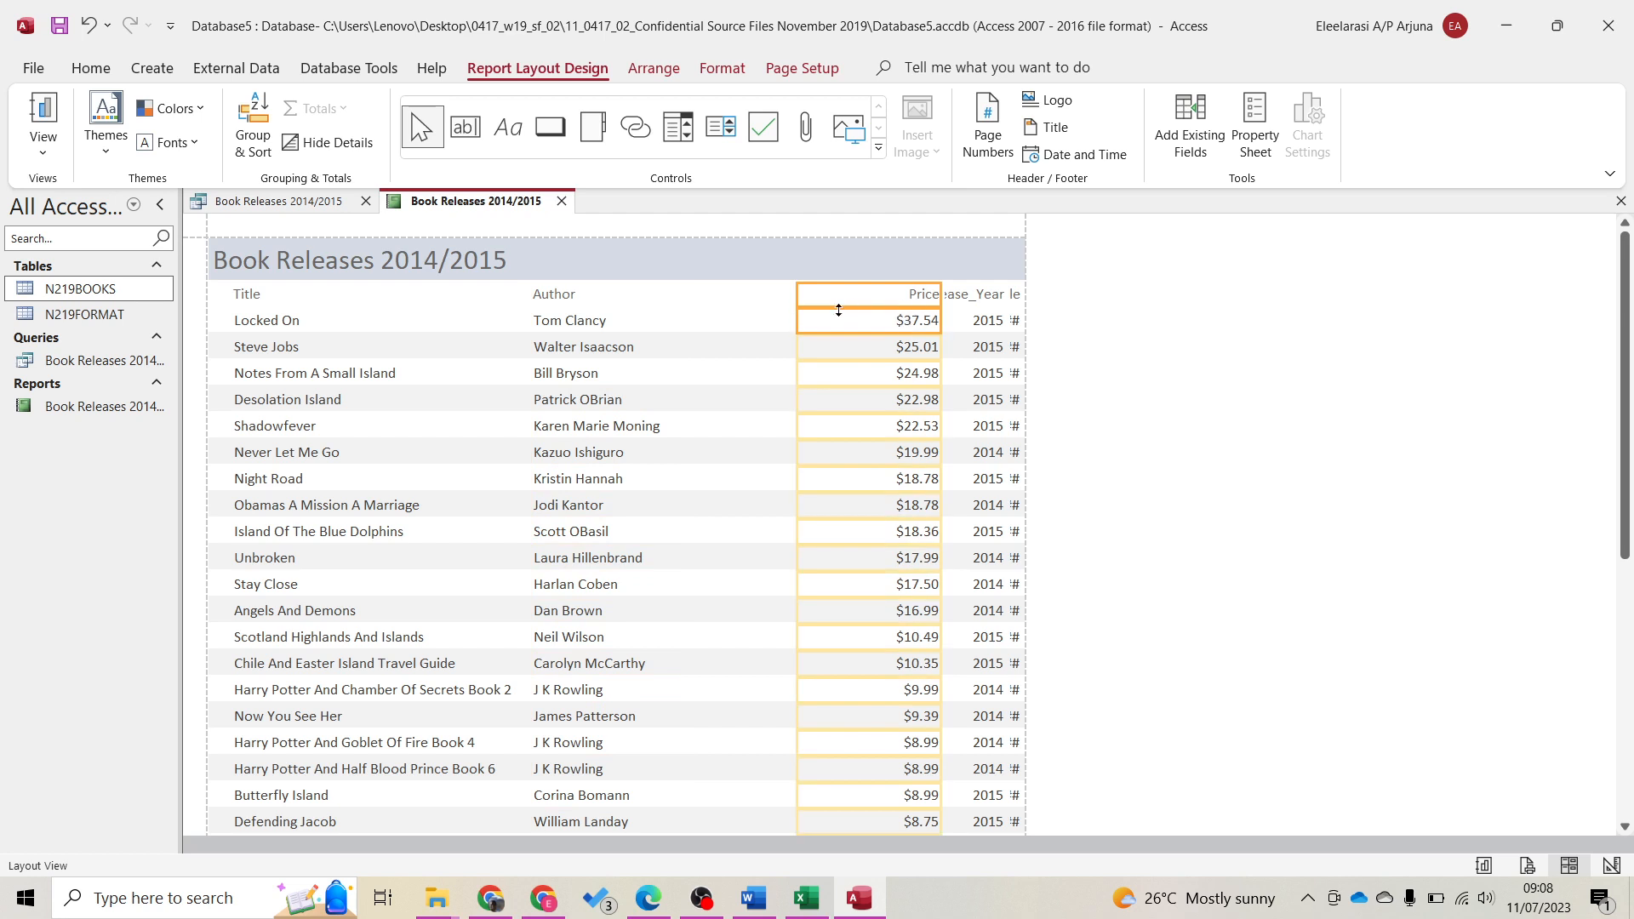
drag(797, 290, 685, 294)
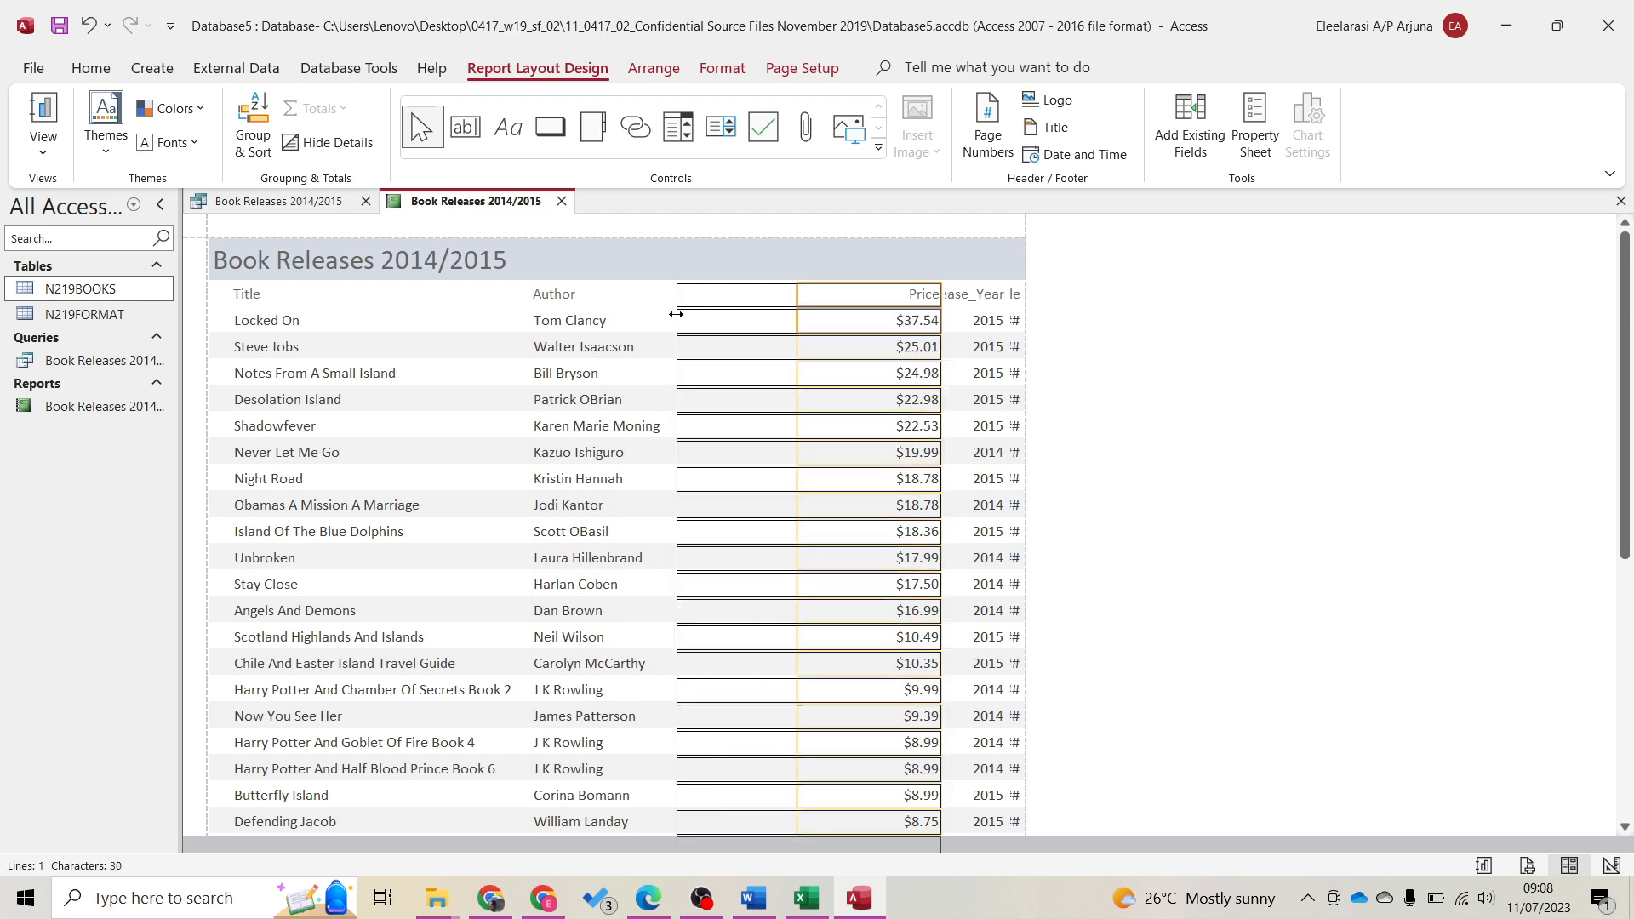
drag(940, 292, 822, 296)
click(966, 304)
shift+click(965, 317)
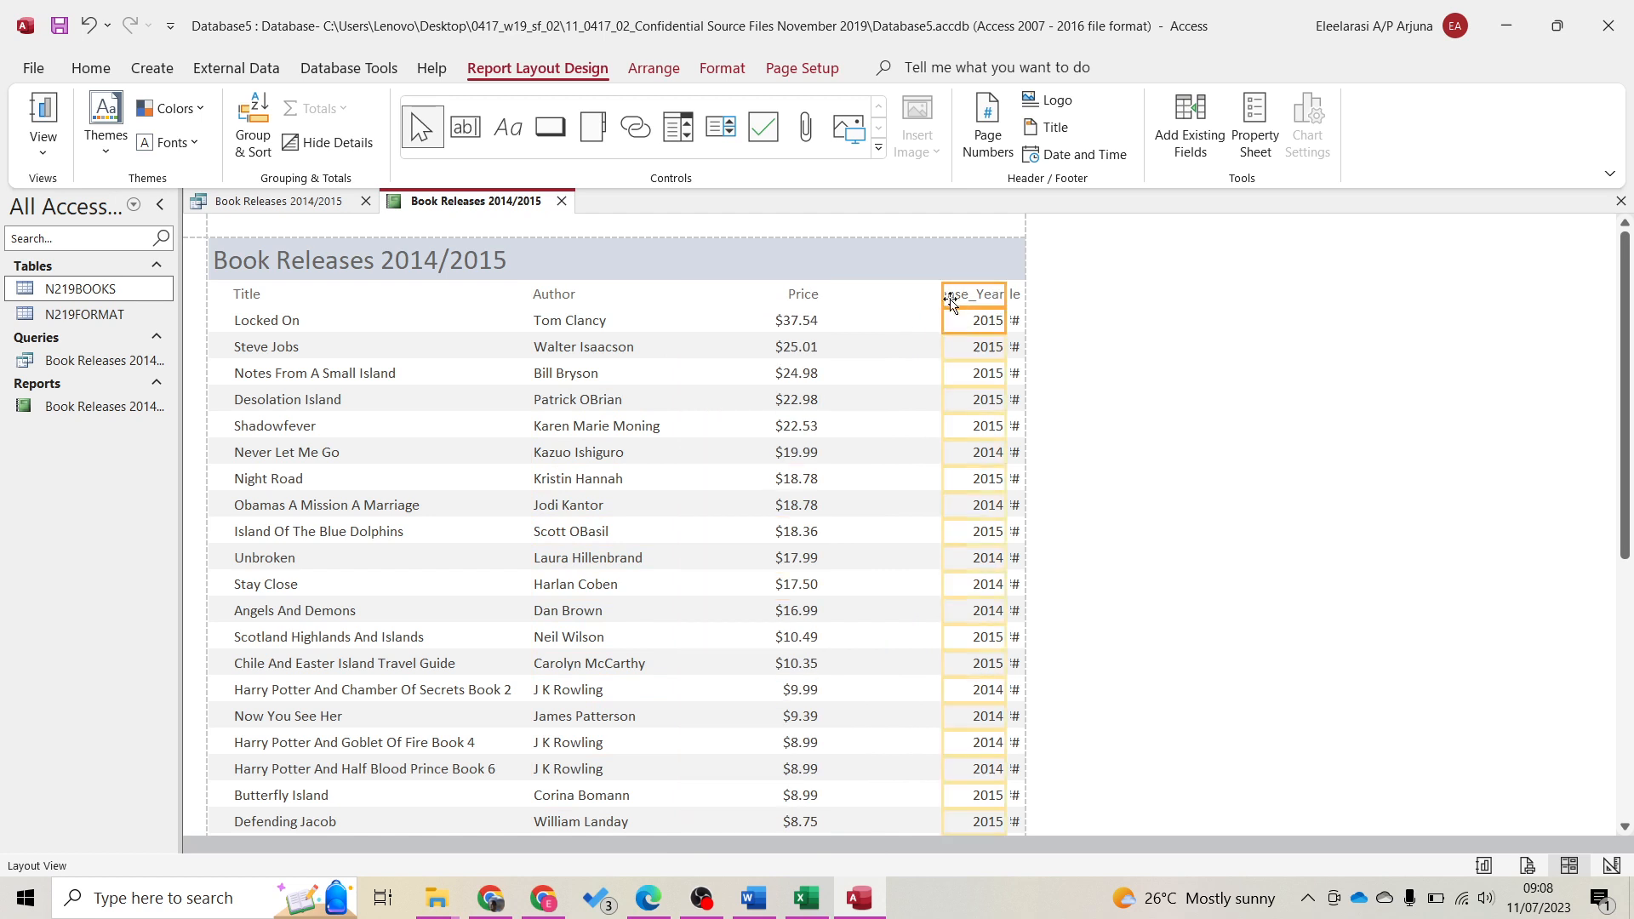
drag(942, 299, 833, 299)
drag(1002, 290, 955, 319)
Narrow the Price column, first together with the Available column, then alone
click(1014, 296)
shift+click(1014, 320)
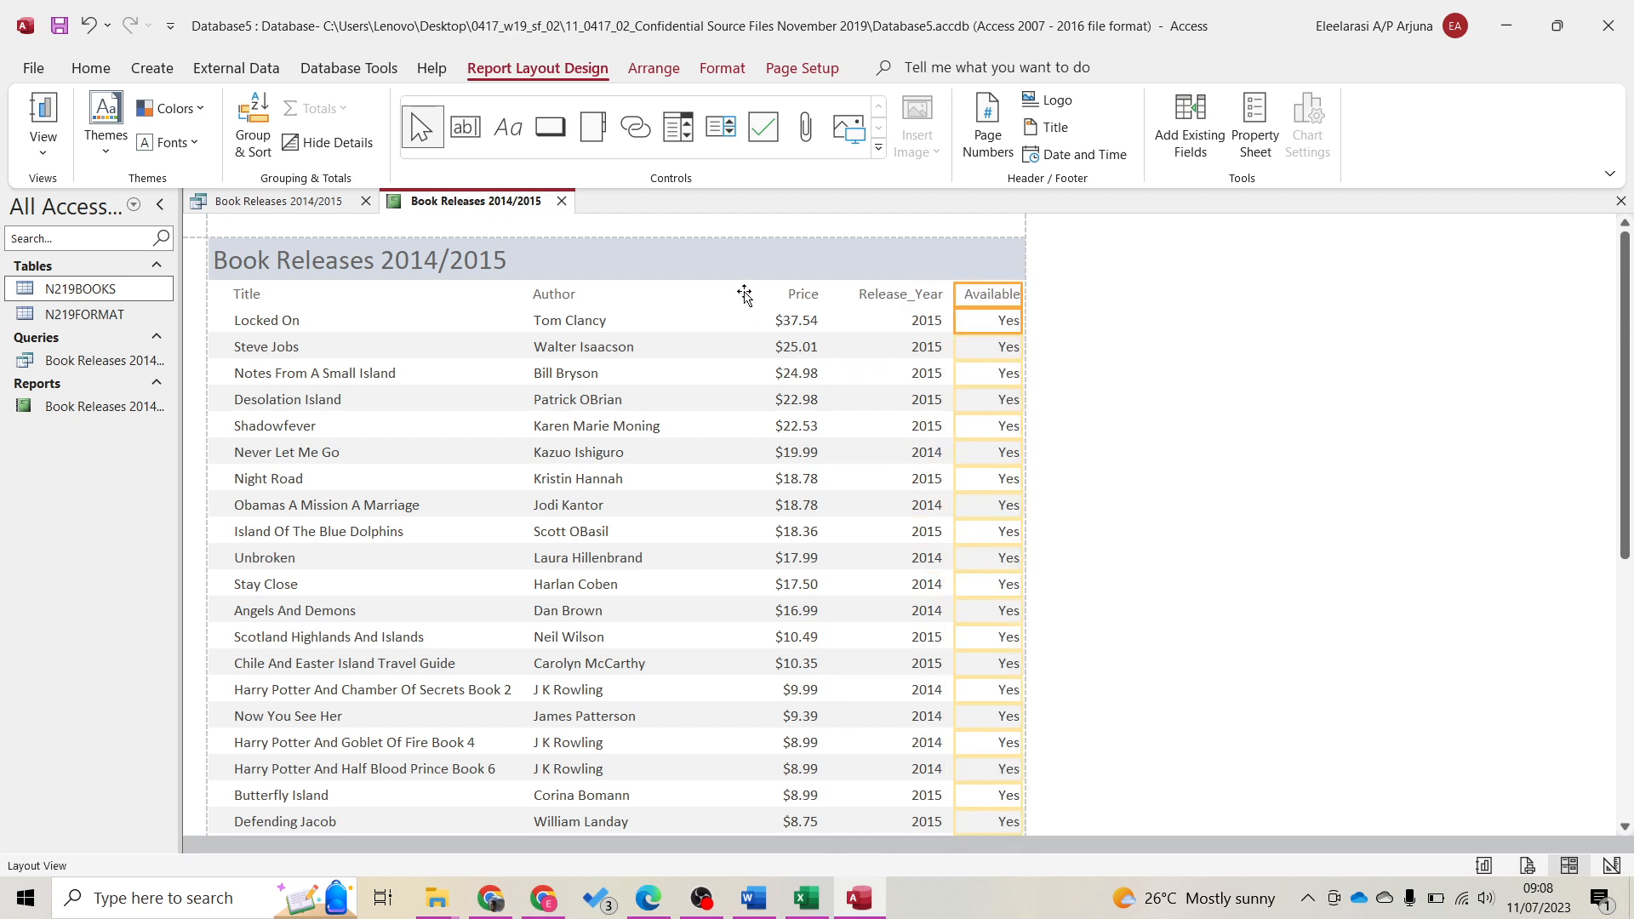
shift+click(798, 295)
shift+click(802, 311)
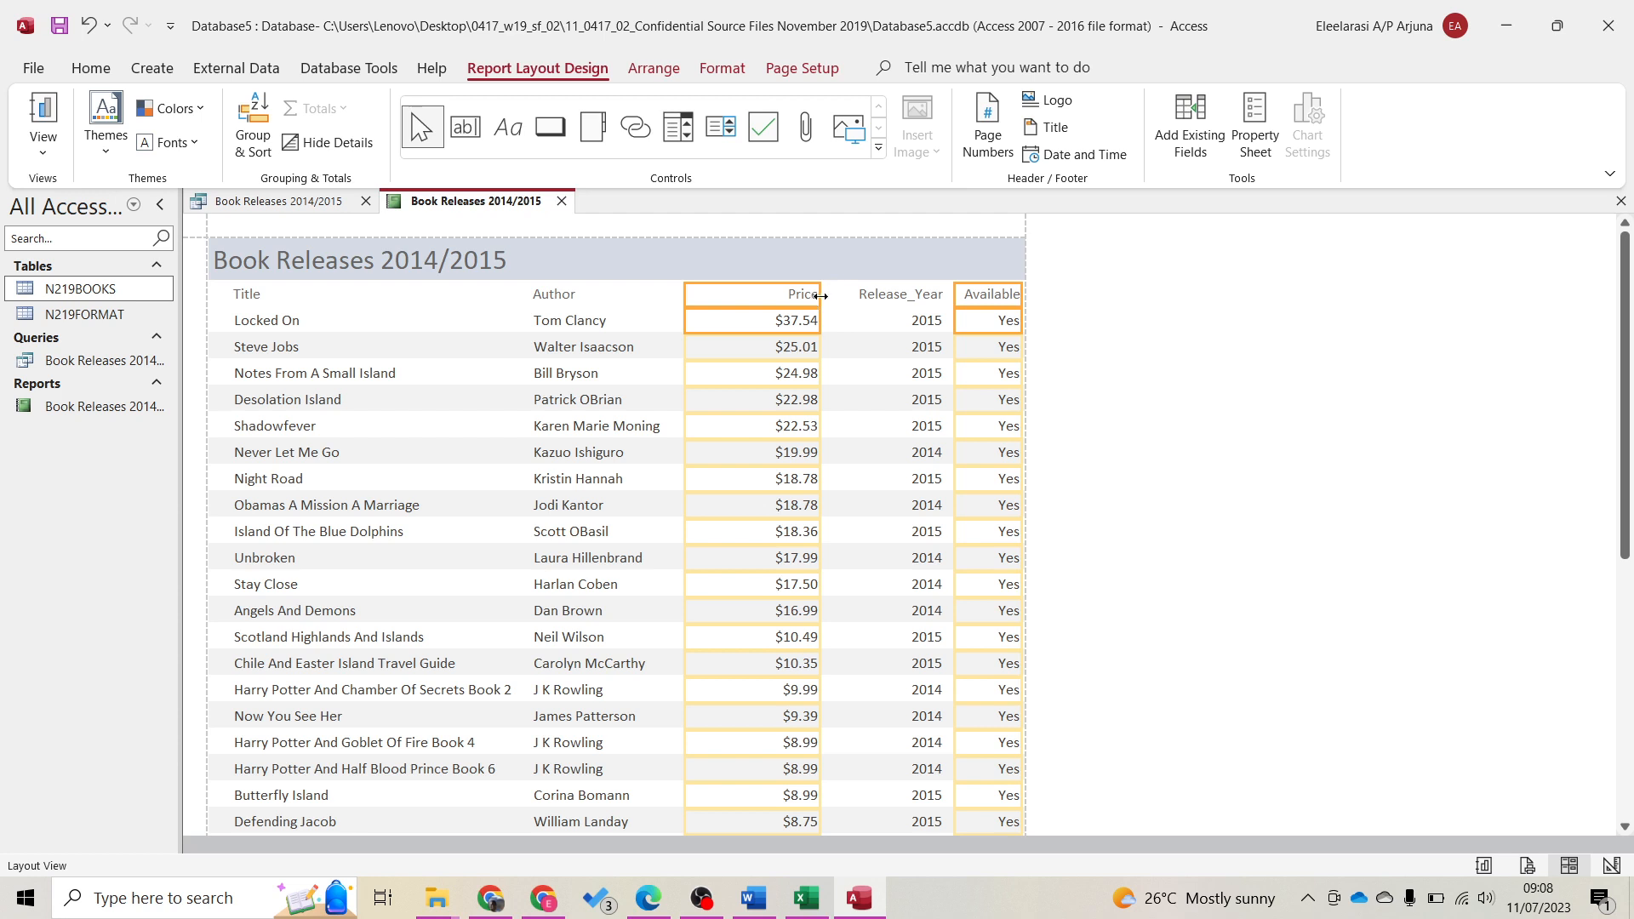
drag(820, 299, 792, 304)
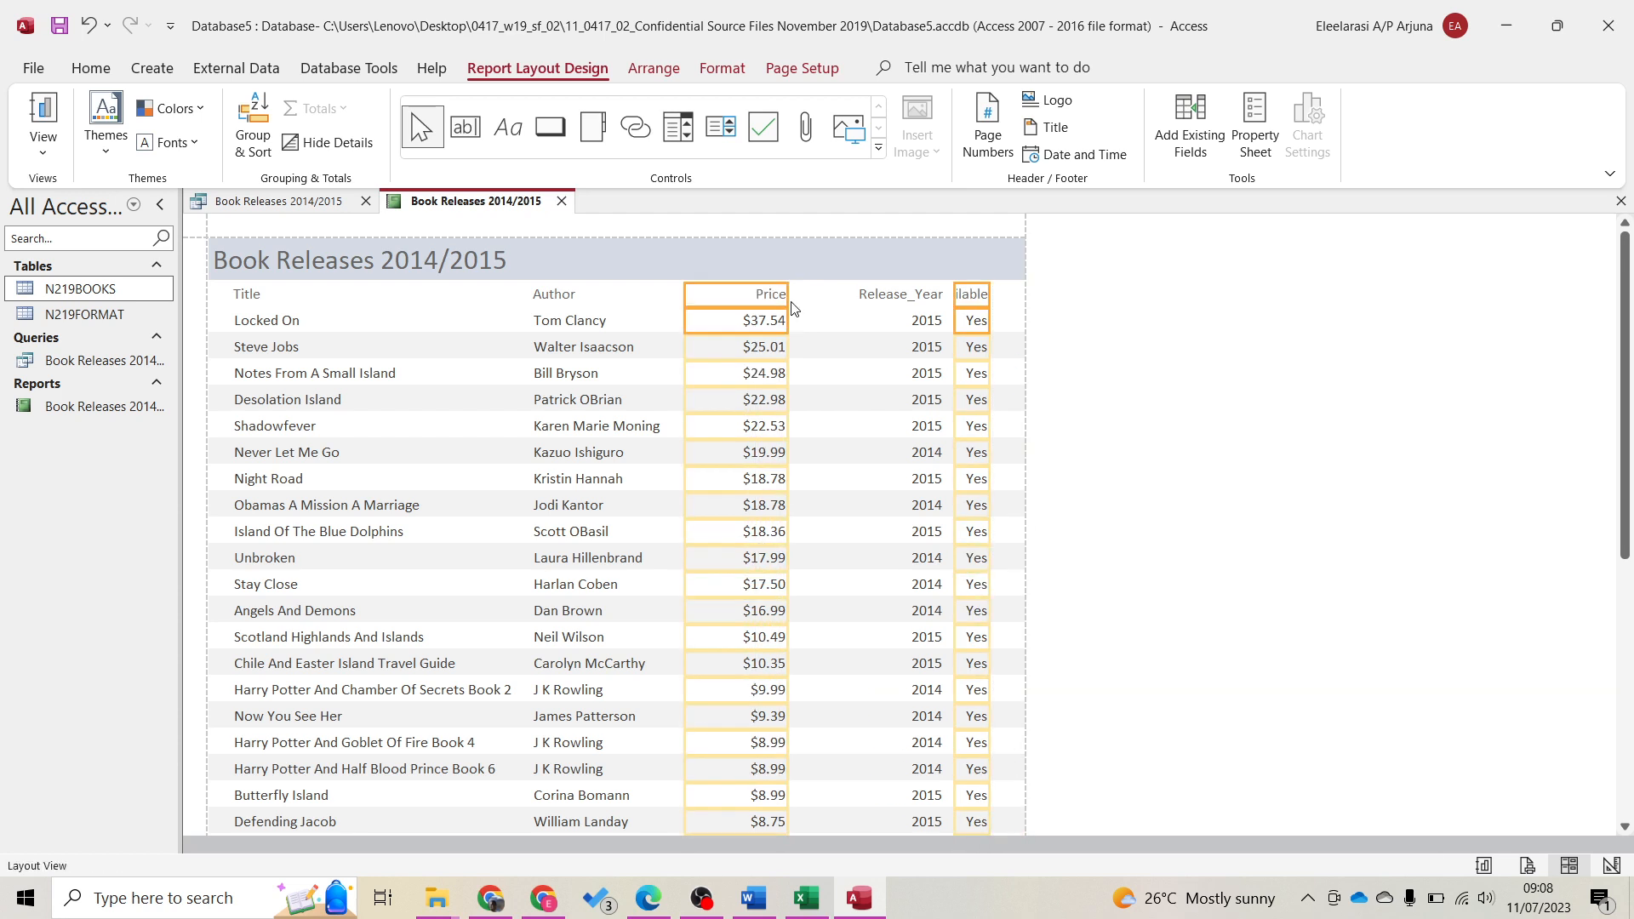
click(894, 295)
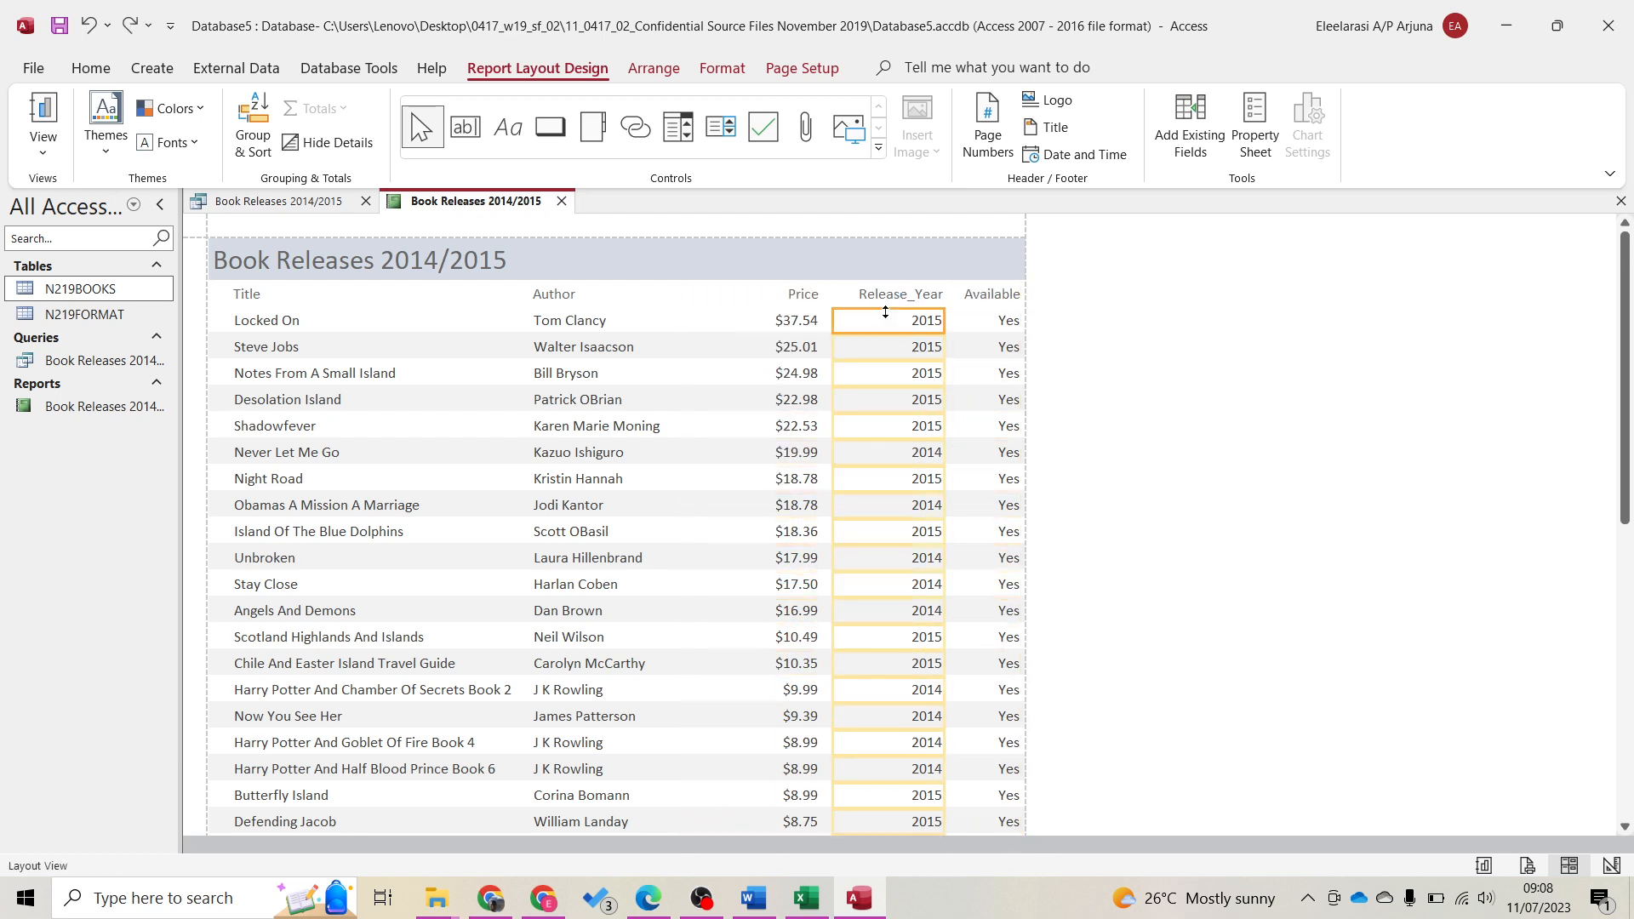
click(811, 294)
drag(821, 299, 788, 298)
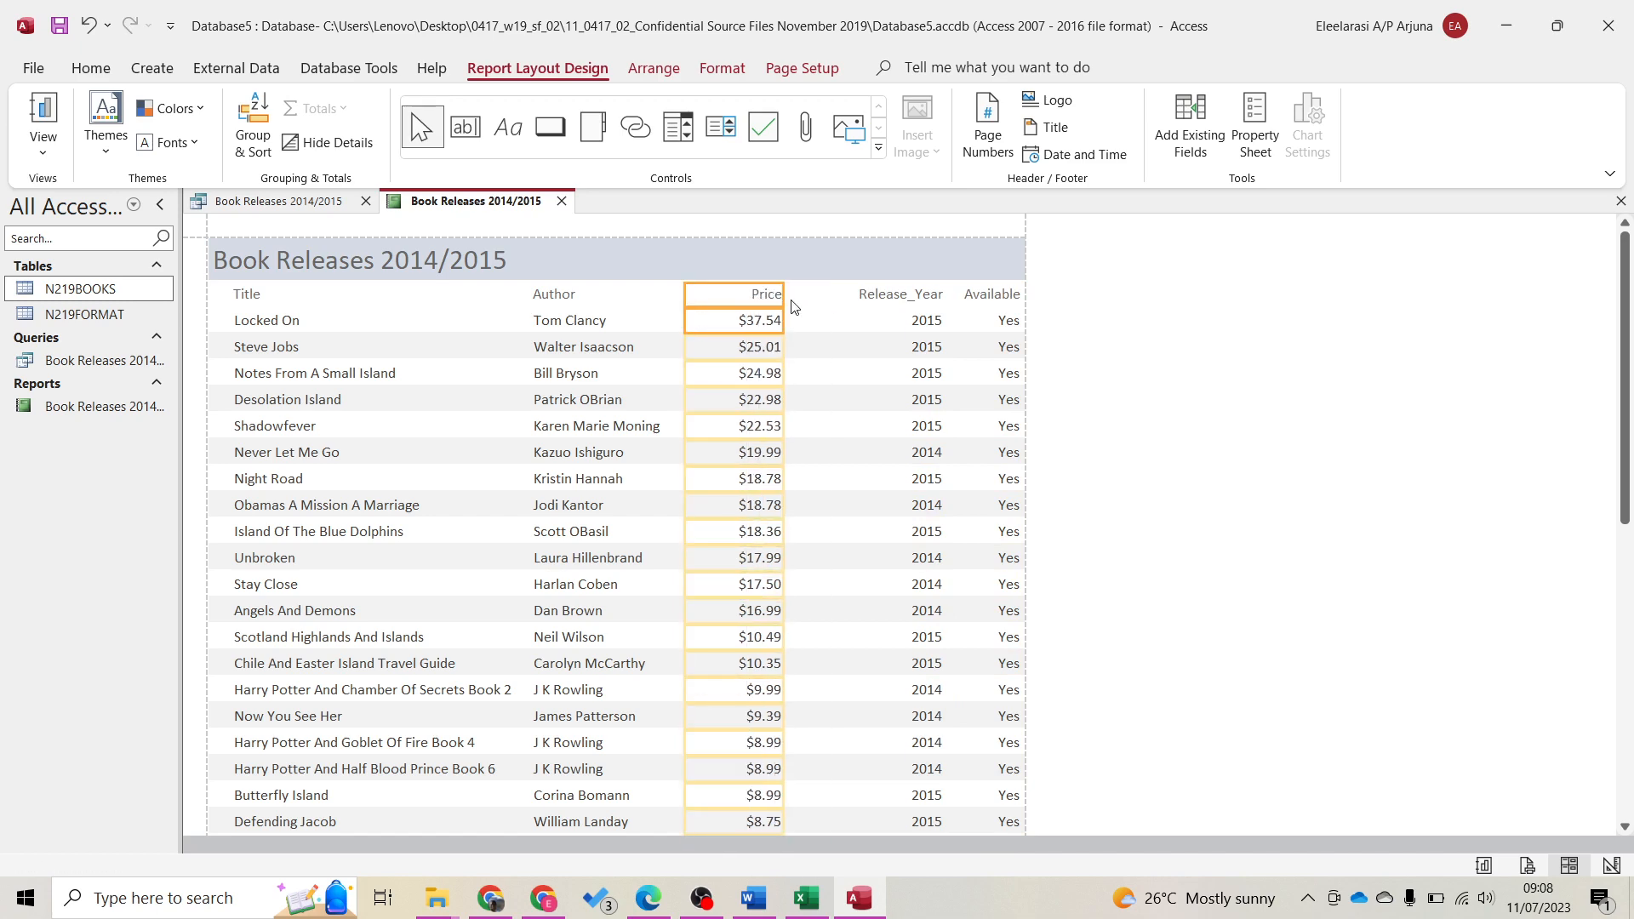
Narrow the Release_Year column and shift the Available column left within the page
click(873, 297)
shift+click(868, 318)
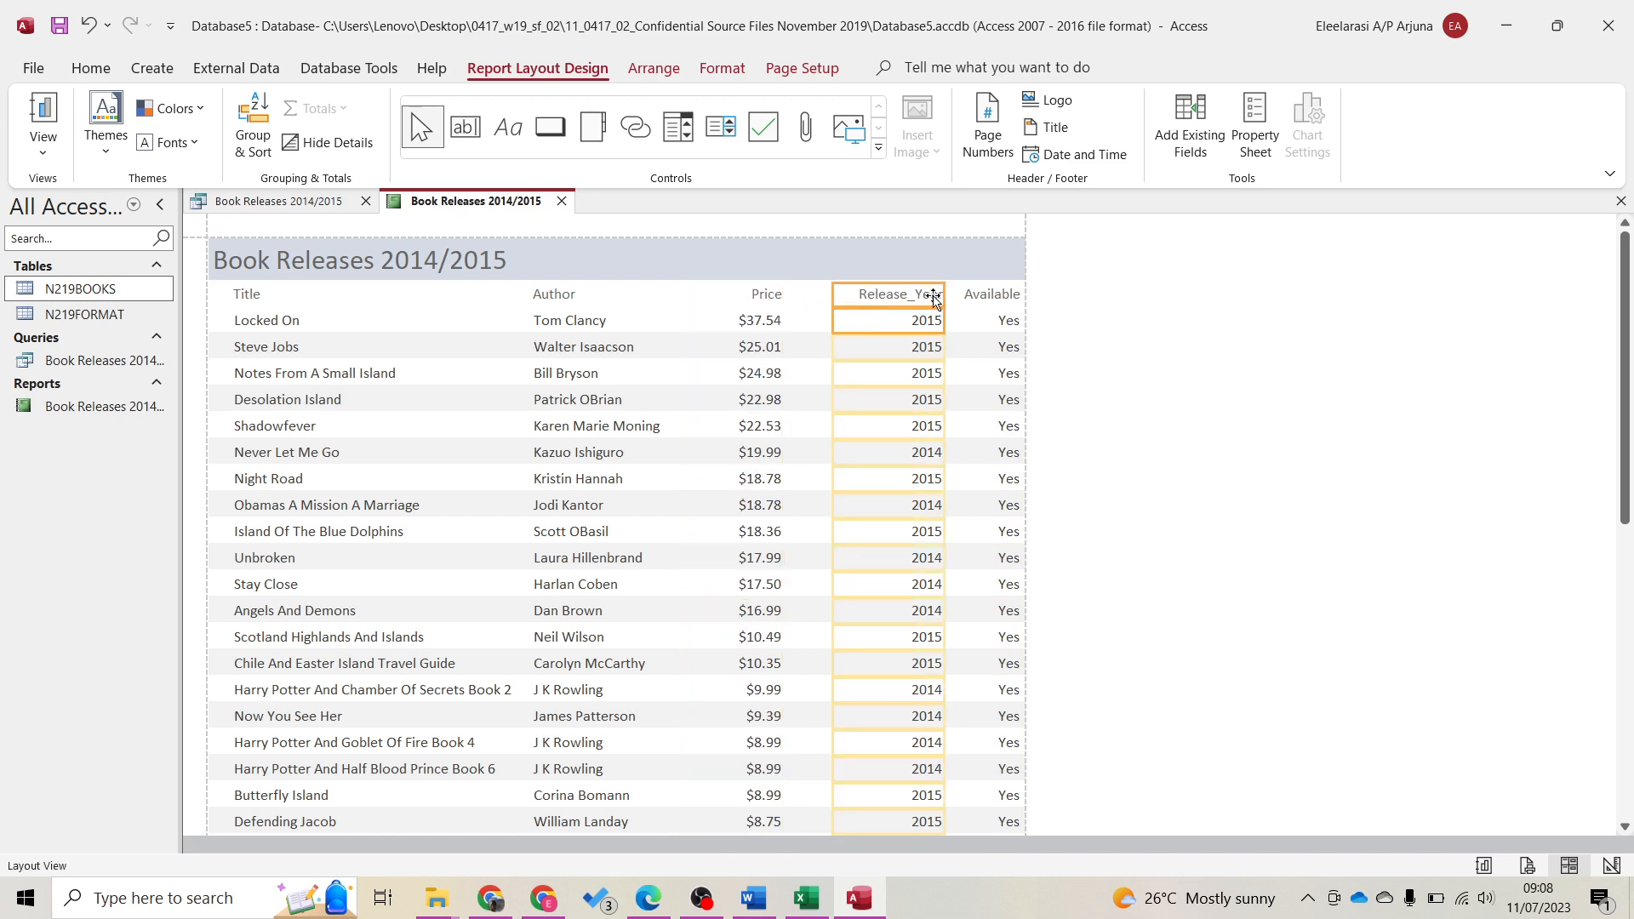
drag(944, 300, 928, 298)
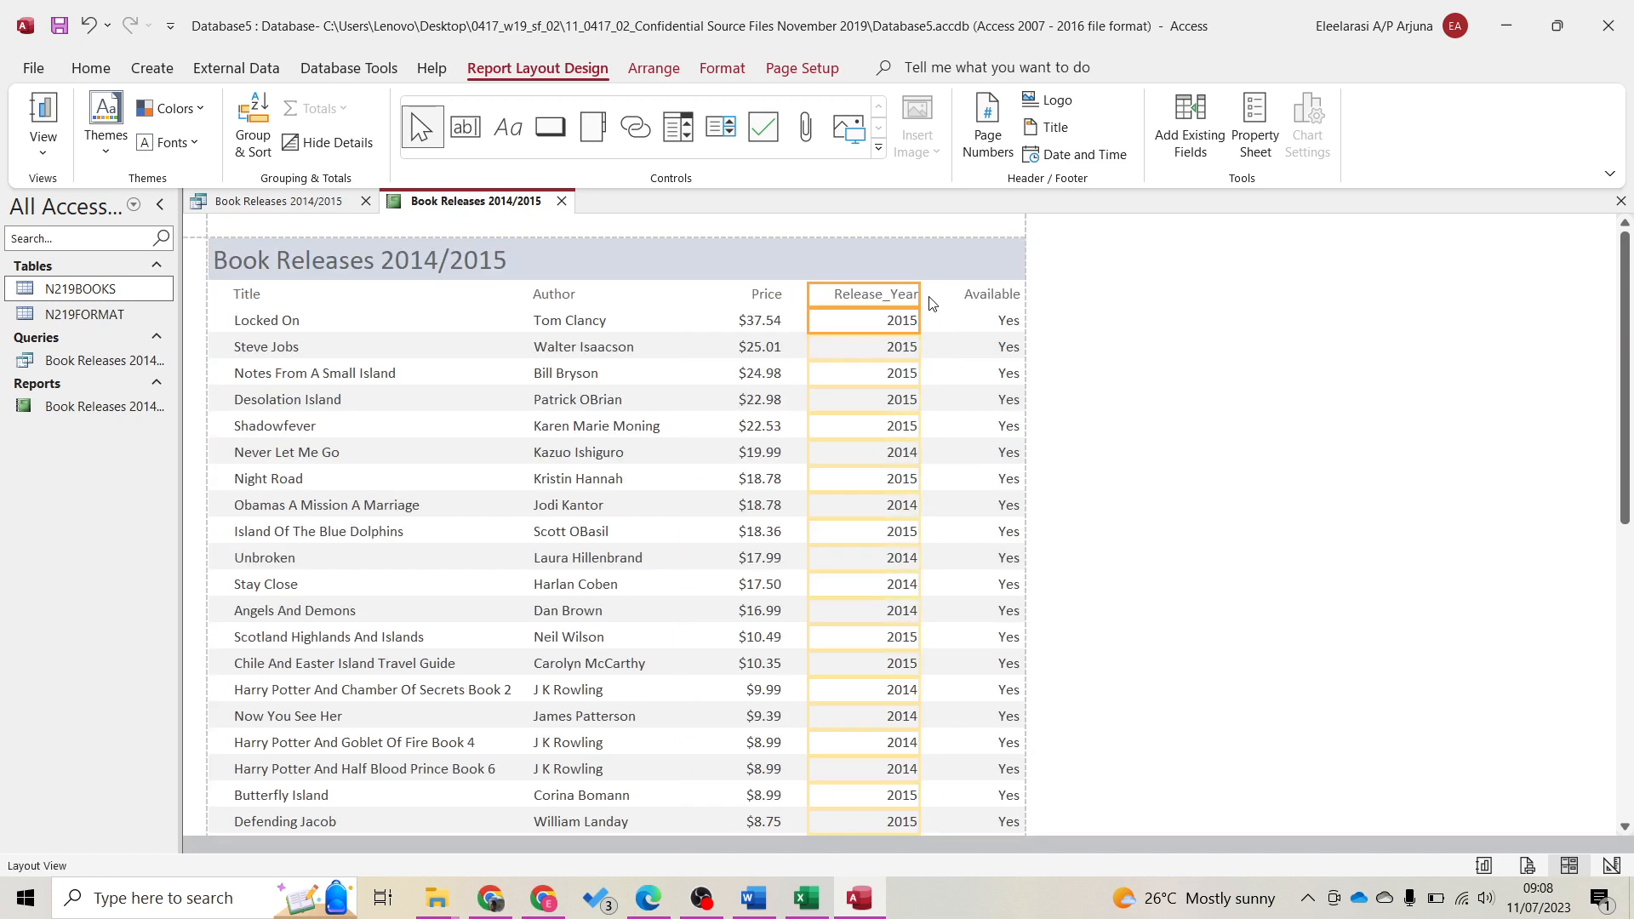
click(984, 294)
shift+click(992, 322)
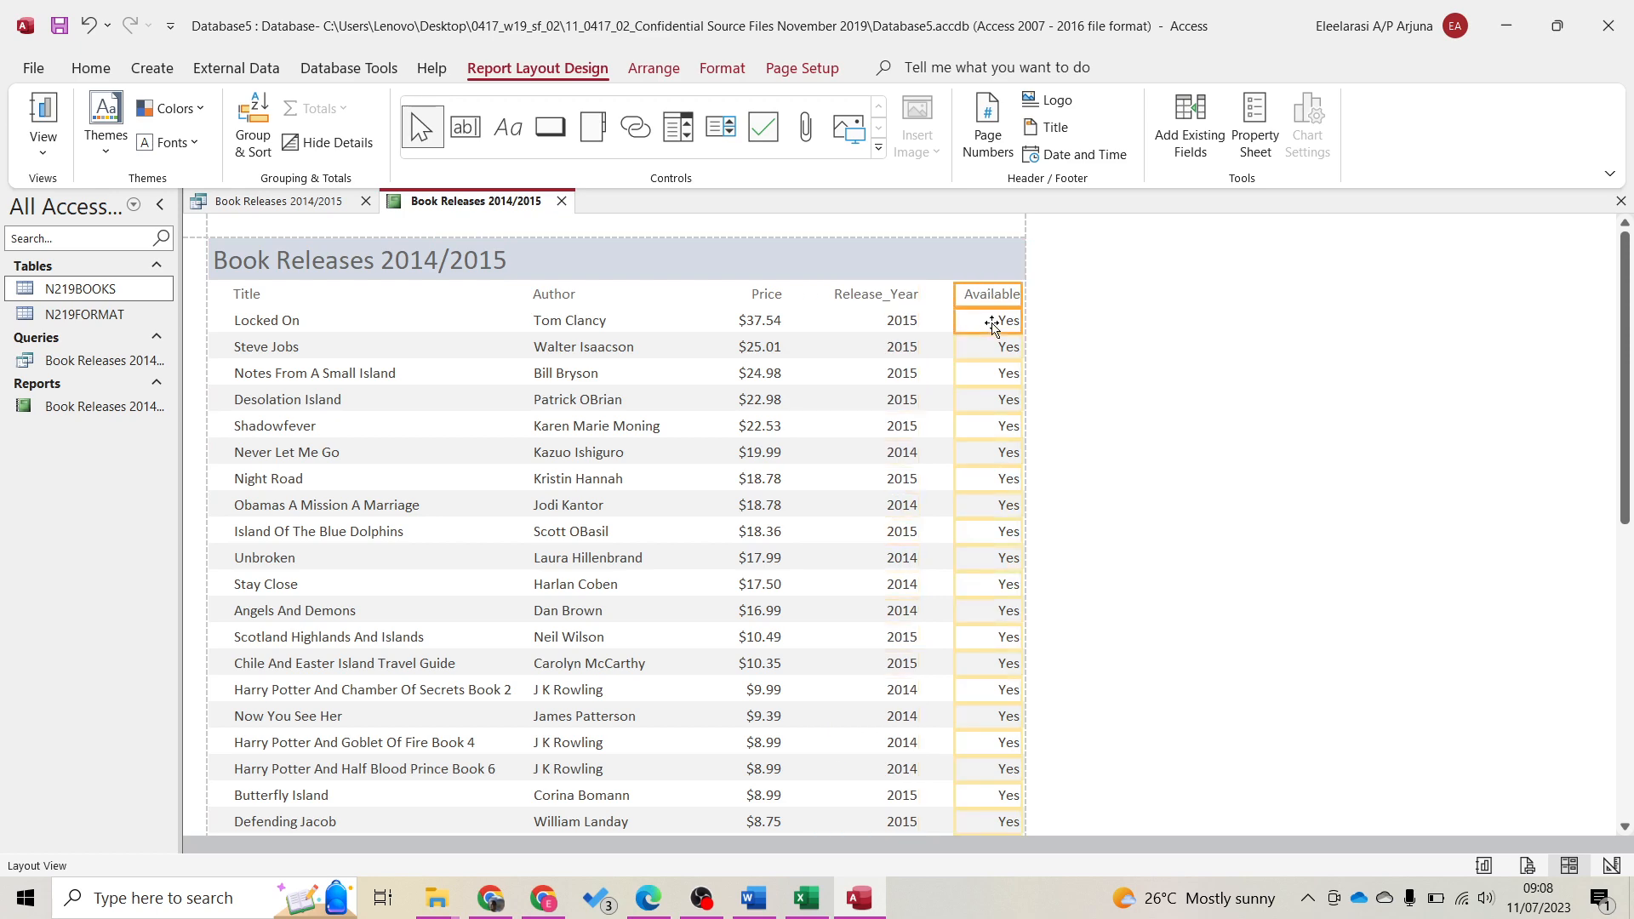
key(Left)
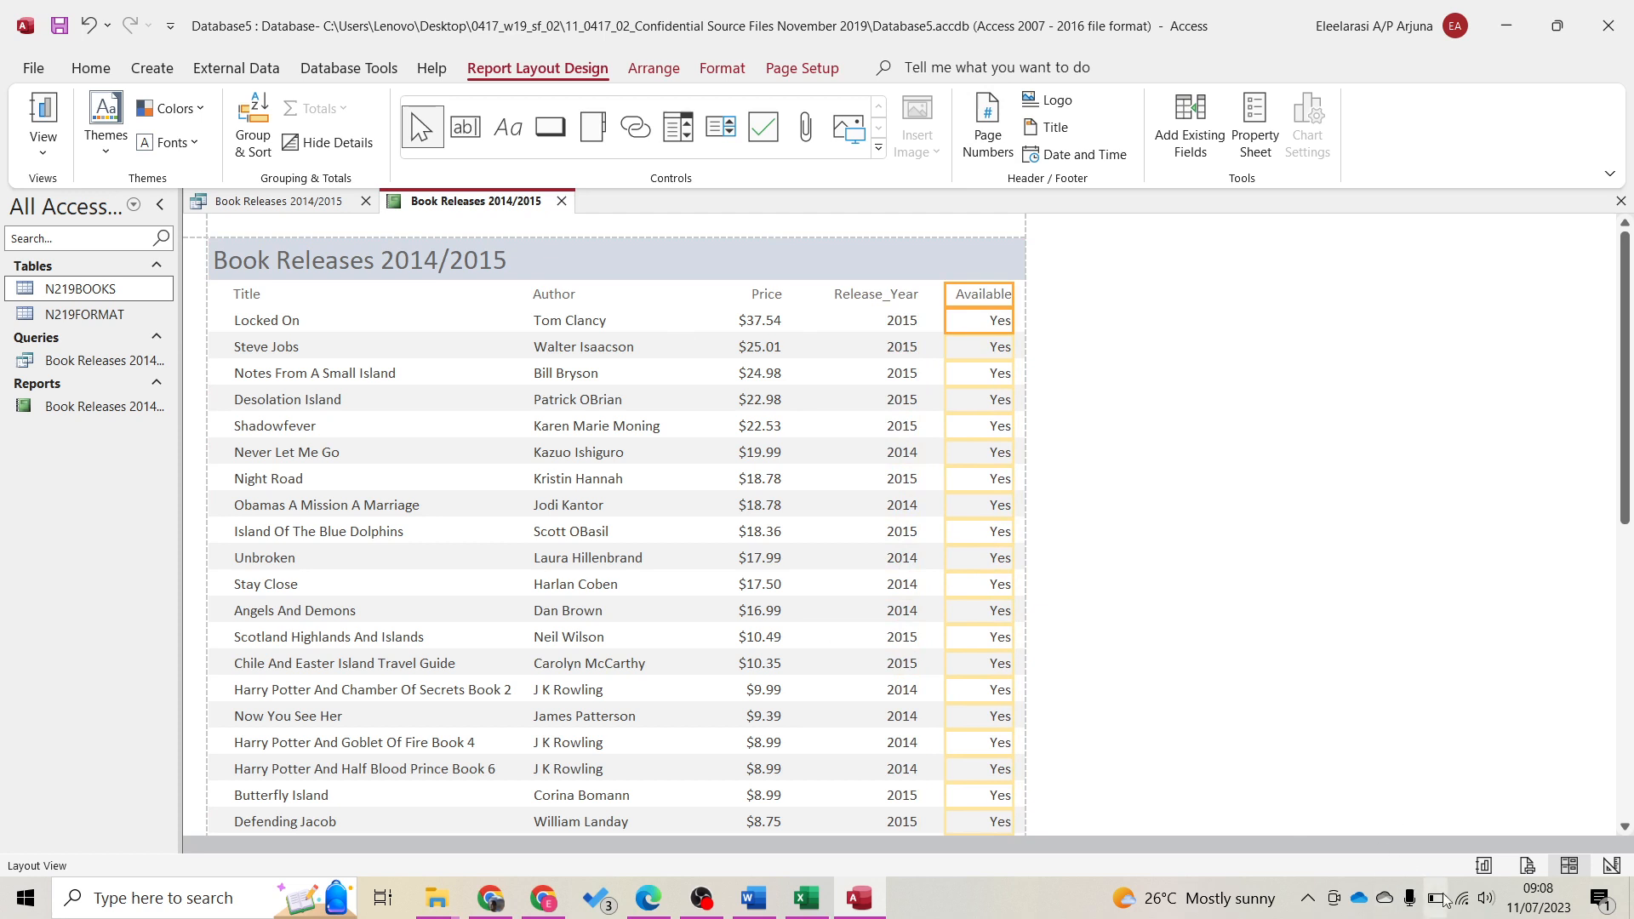
Check in Print Preview that the report fits one portrait page, then return to Layout View
click(1528, 865)
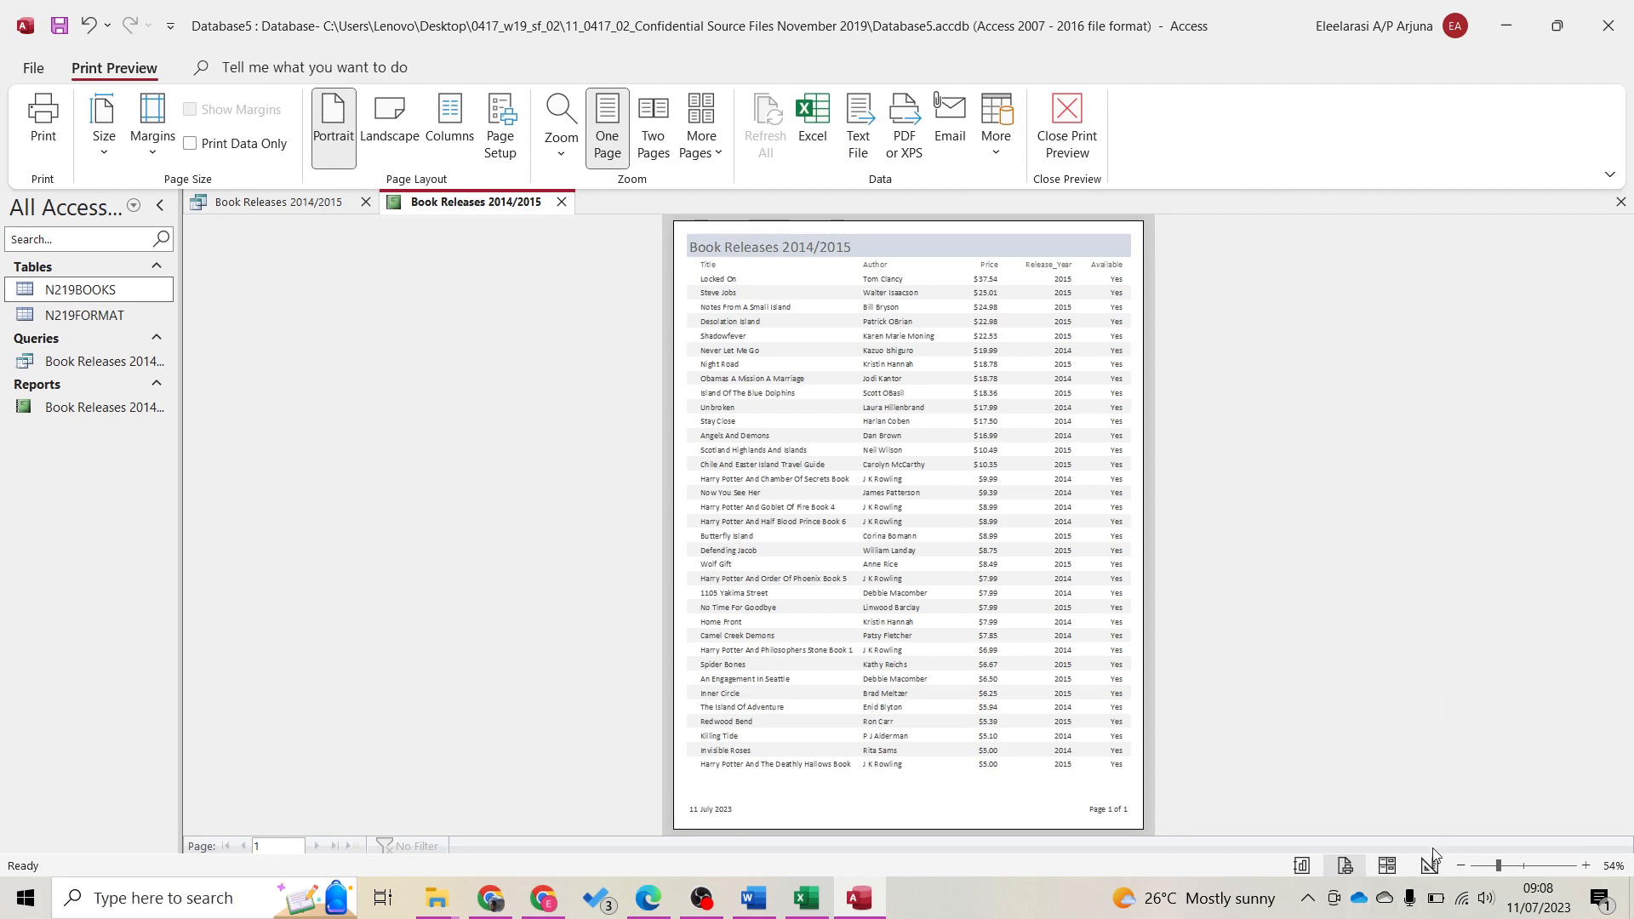
click(1387, 866)
Snap Access to the right half, collapse the Navigation Pane, and highlight the average-price requirement
double_click(1089, 20)
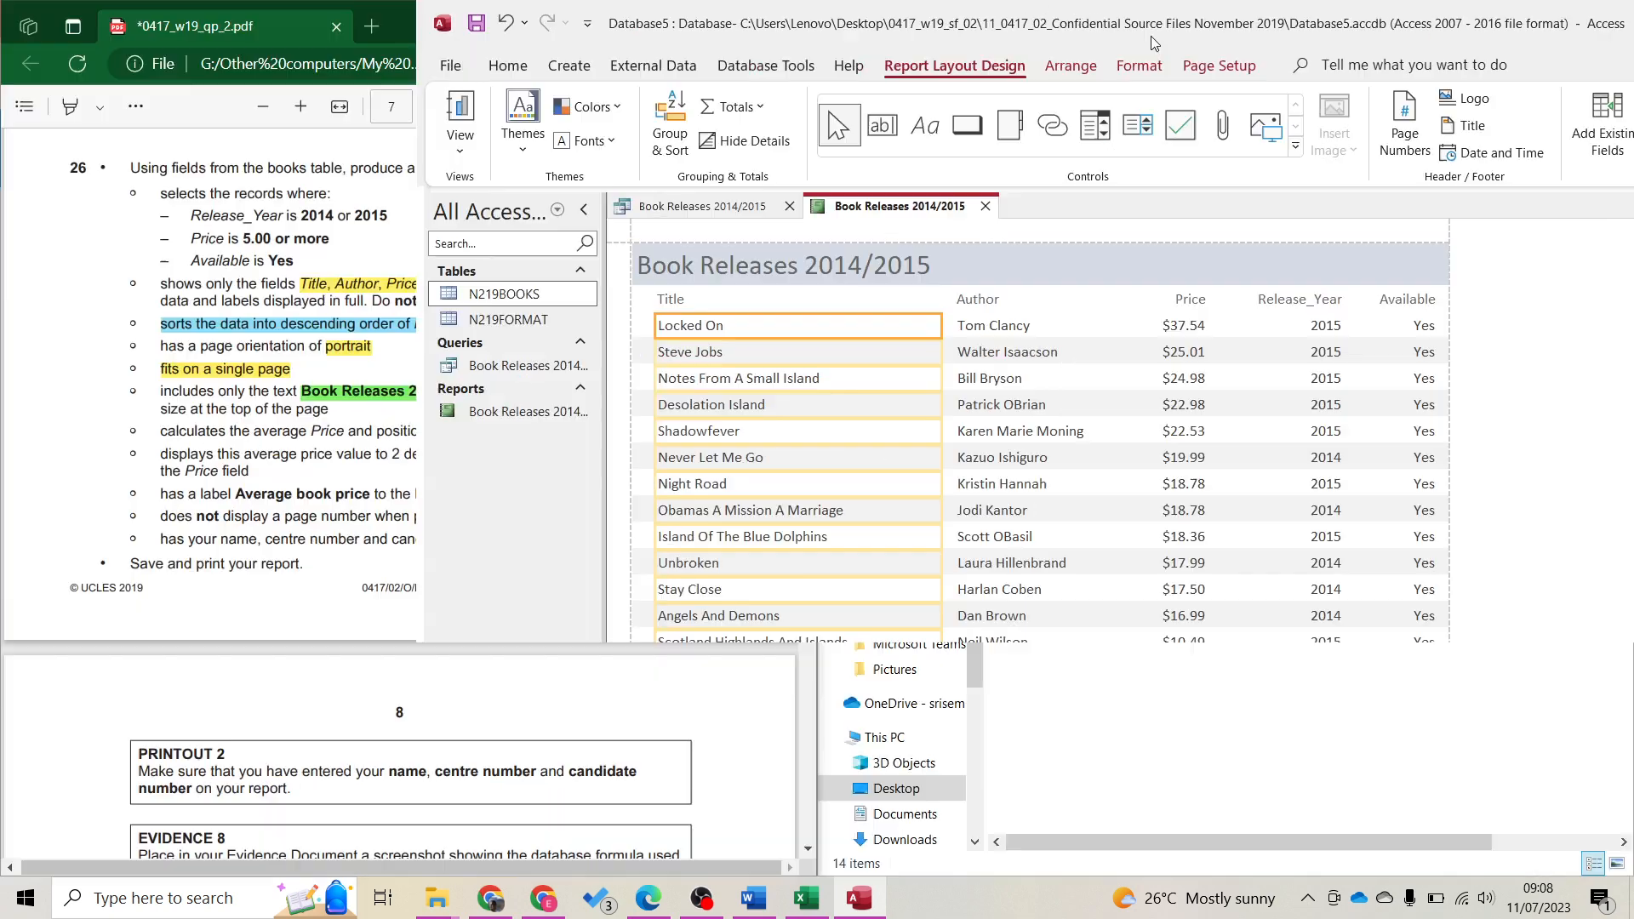
key(super+Right)
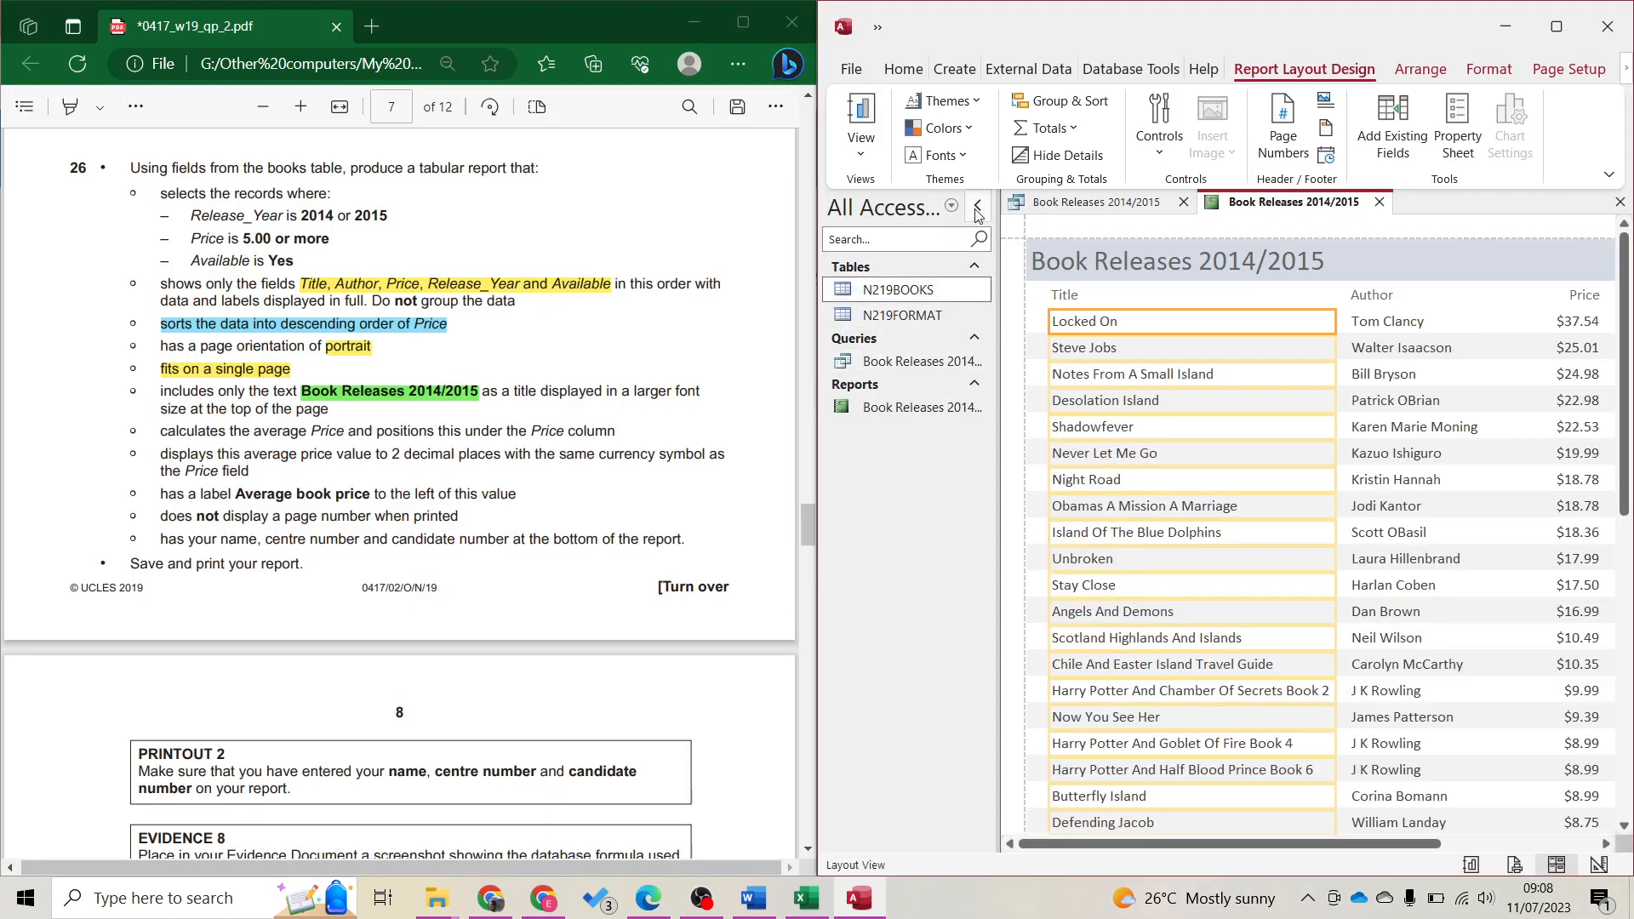
click(978, 207)
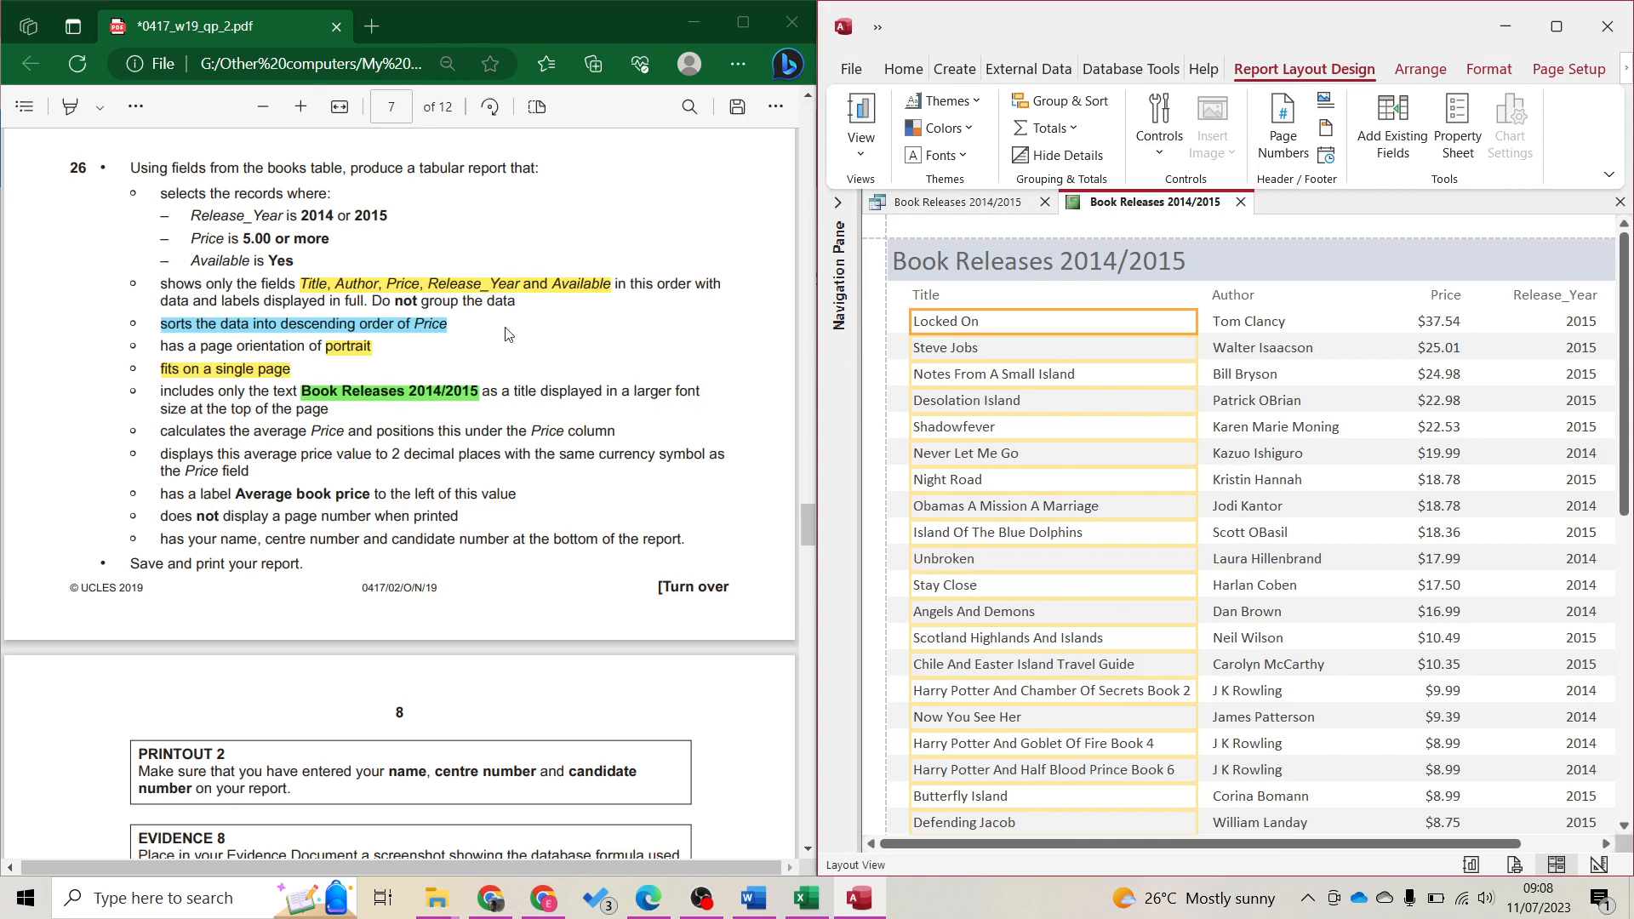
click(198, 448)
drag(168, 430, 614, 431)
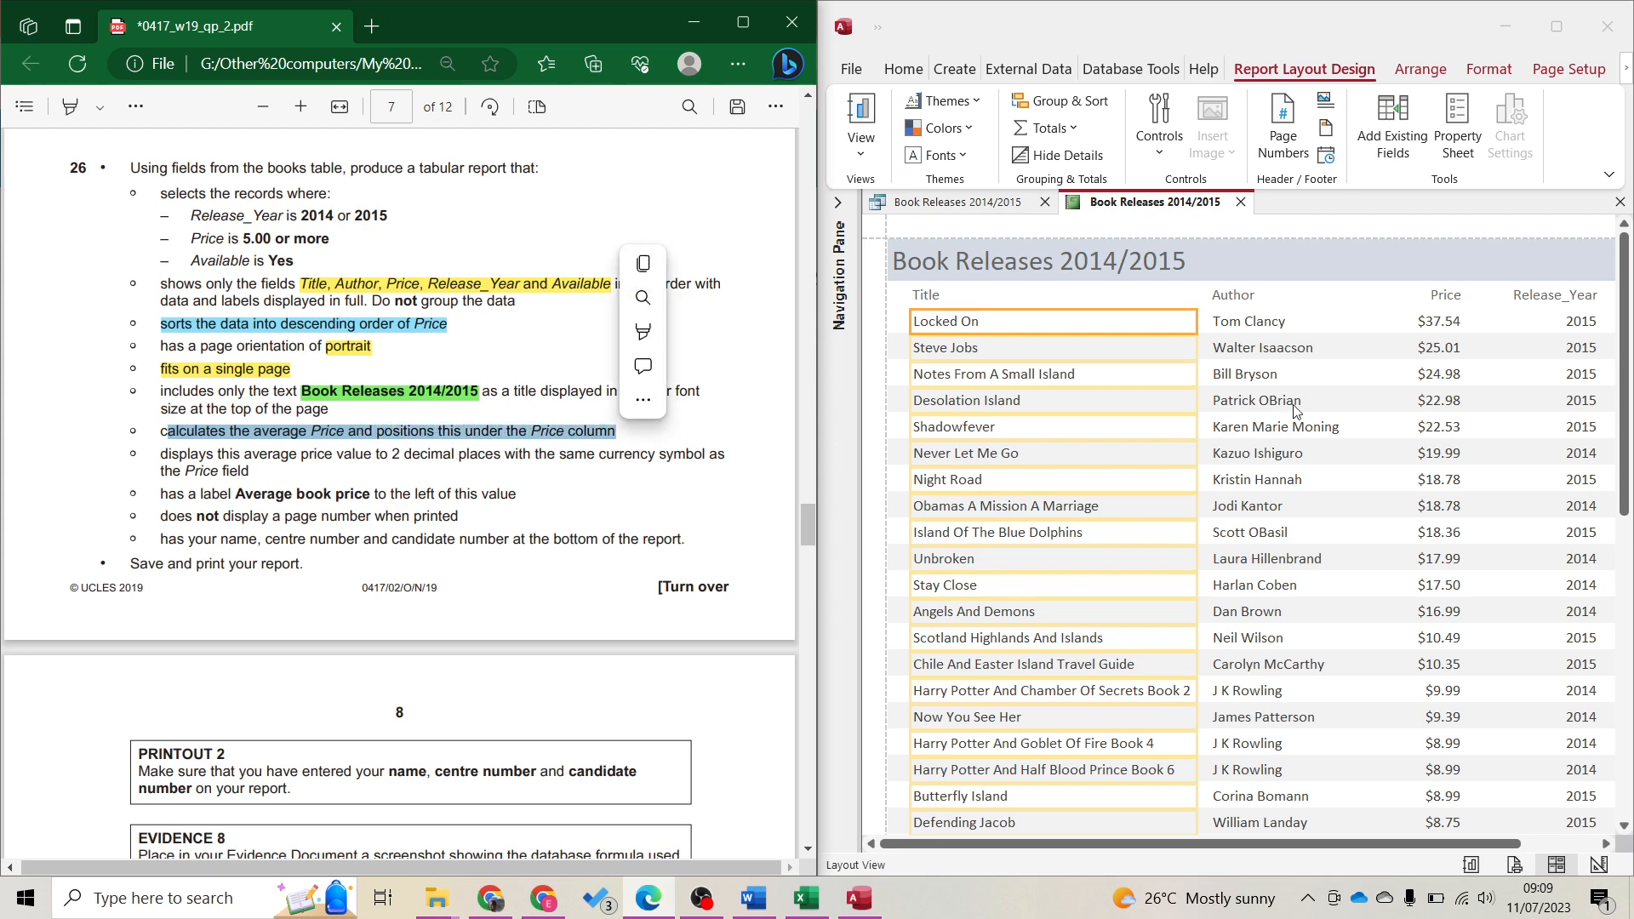
Add an Average total (12.5289) beneath the Price column
click(1432, 324)
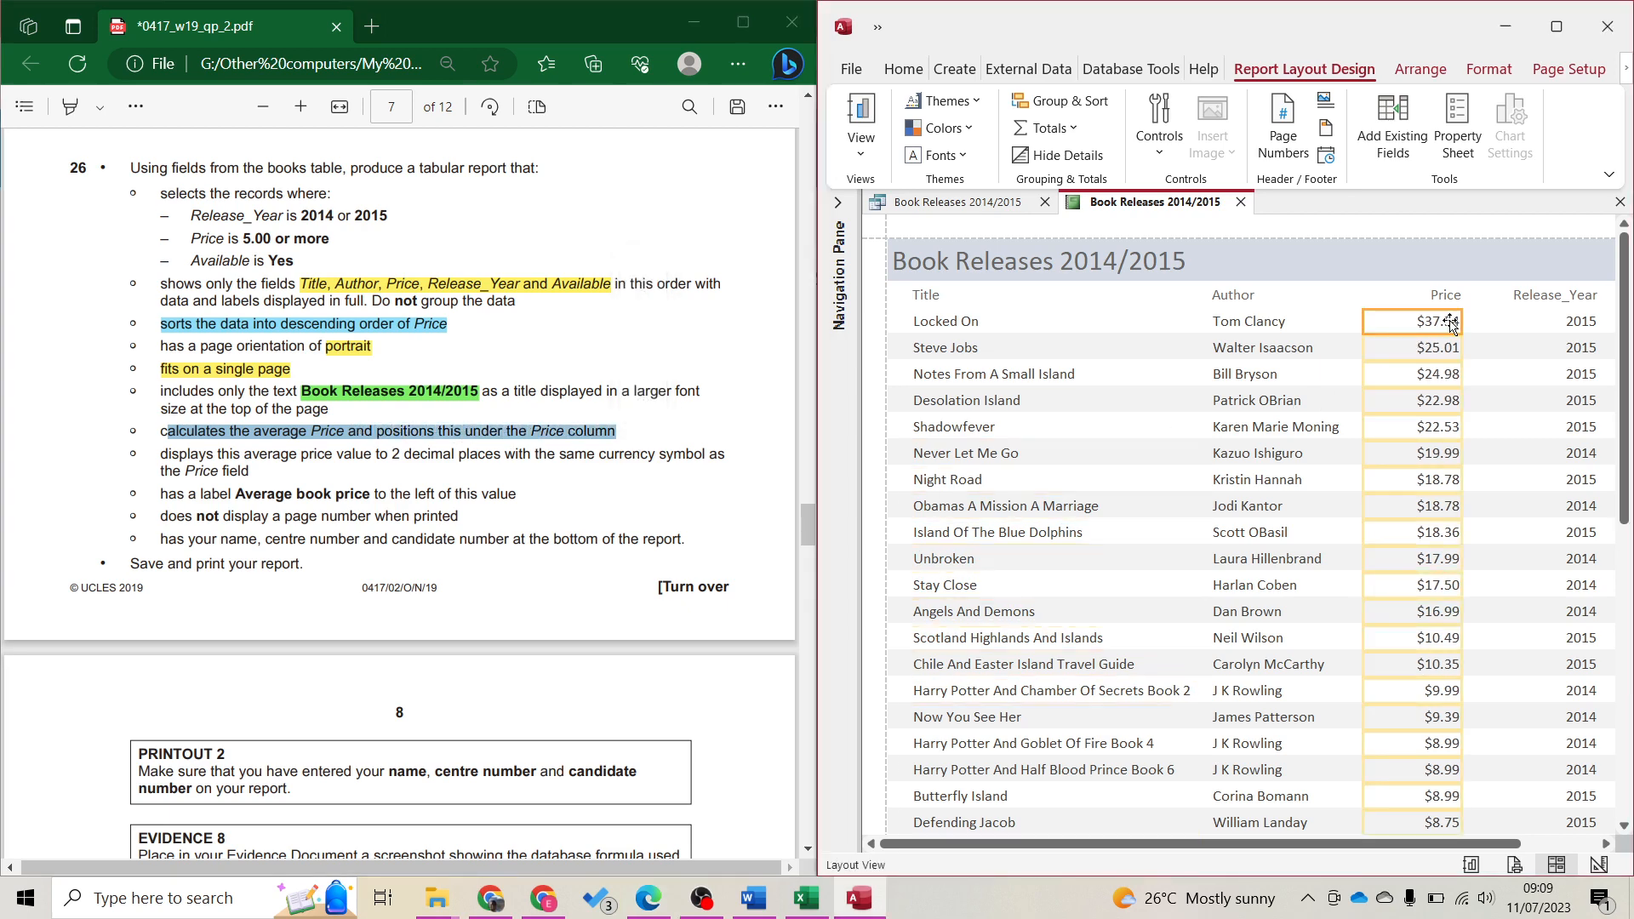
click(1072, 129)
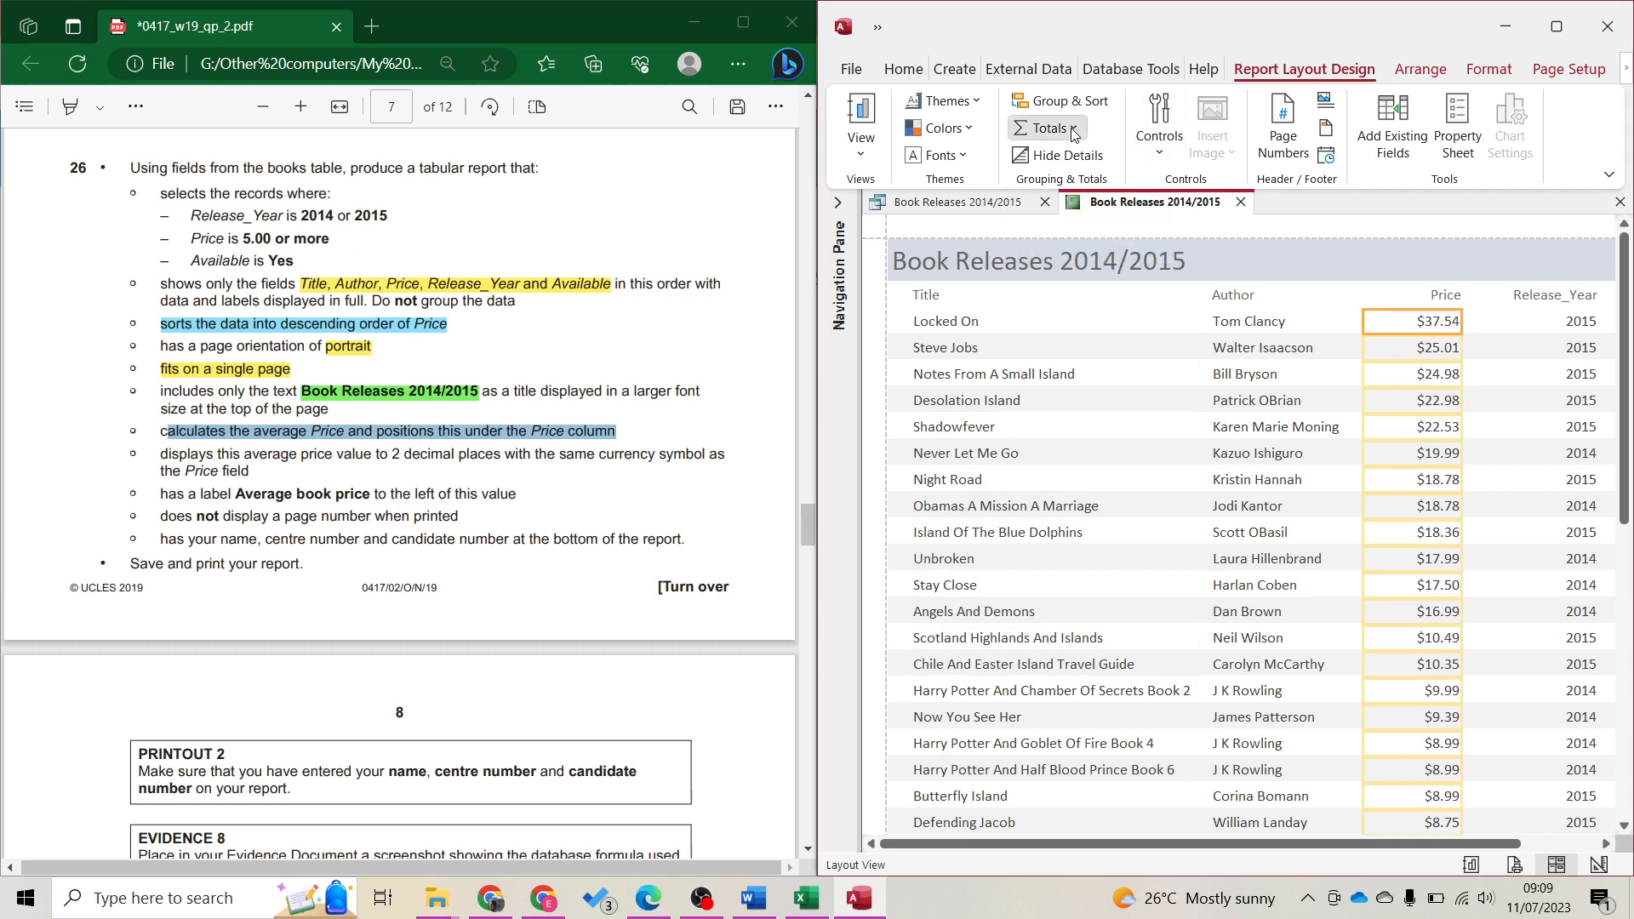
click(1099, 184)
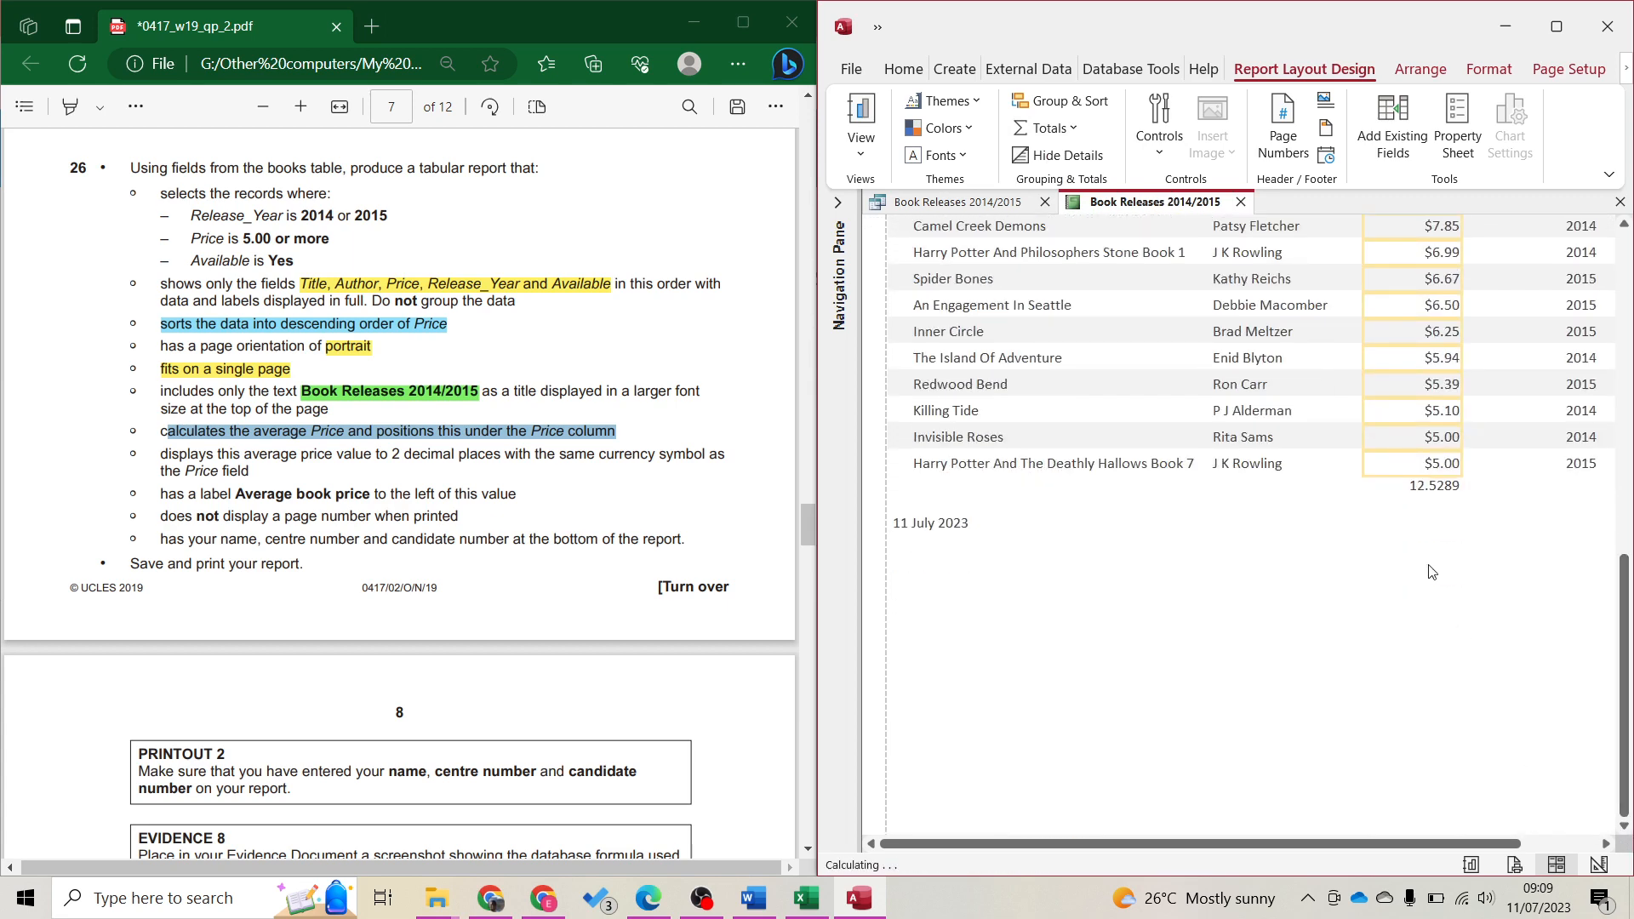
click(1435, 485)
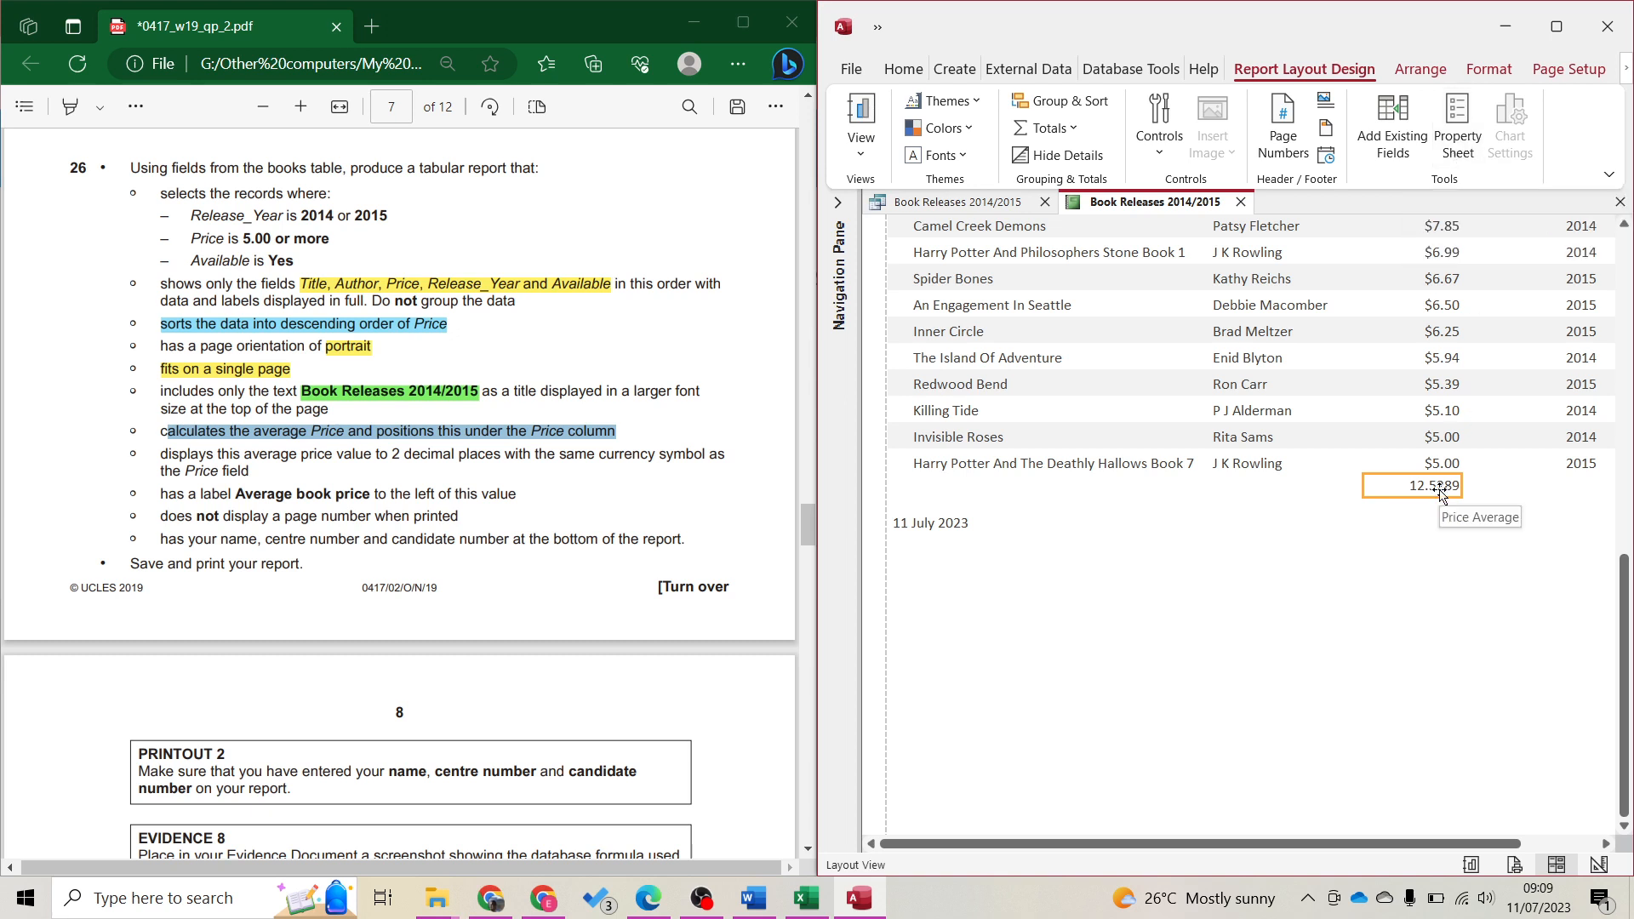
Set the average total's Format property to Currency in the Property Sheet
click(1468, 154)
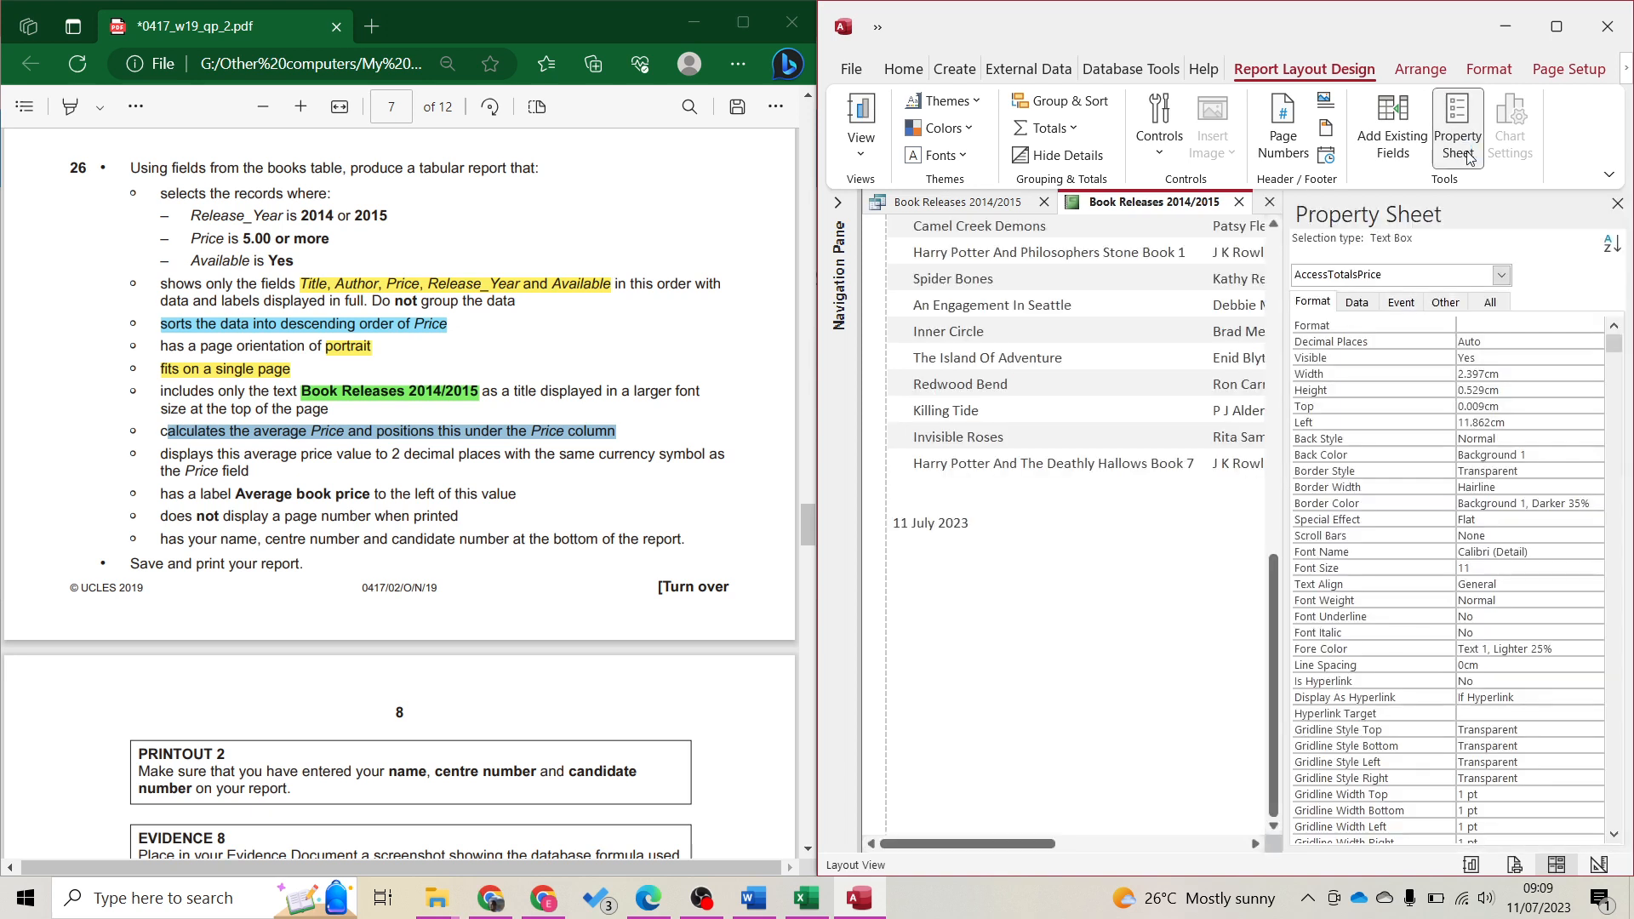
click(1313, 306)
click(1313, 335)
click(1593, 324)
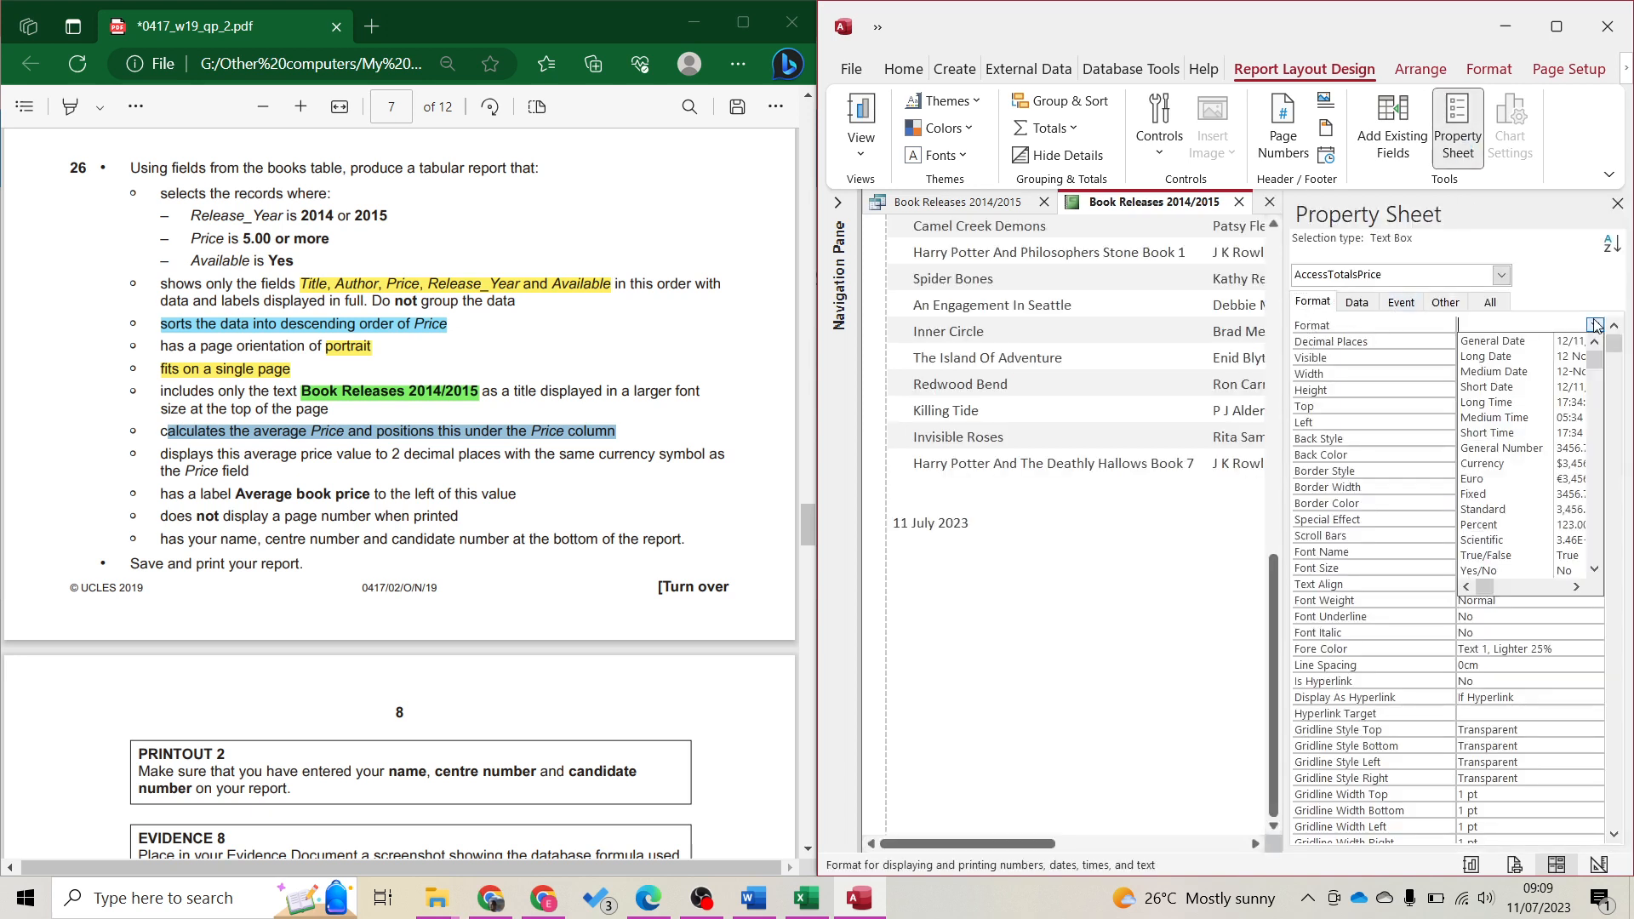
click(1509, 470)
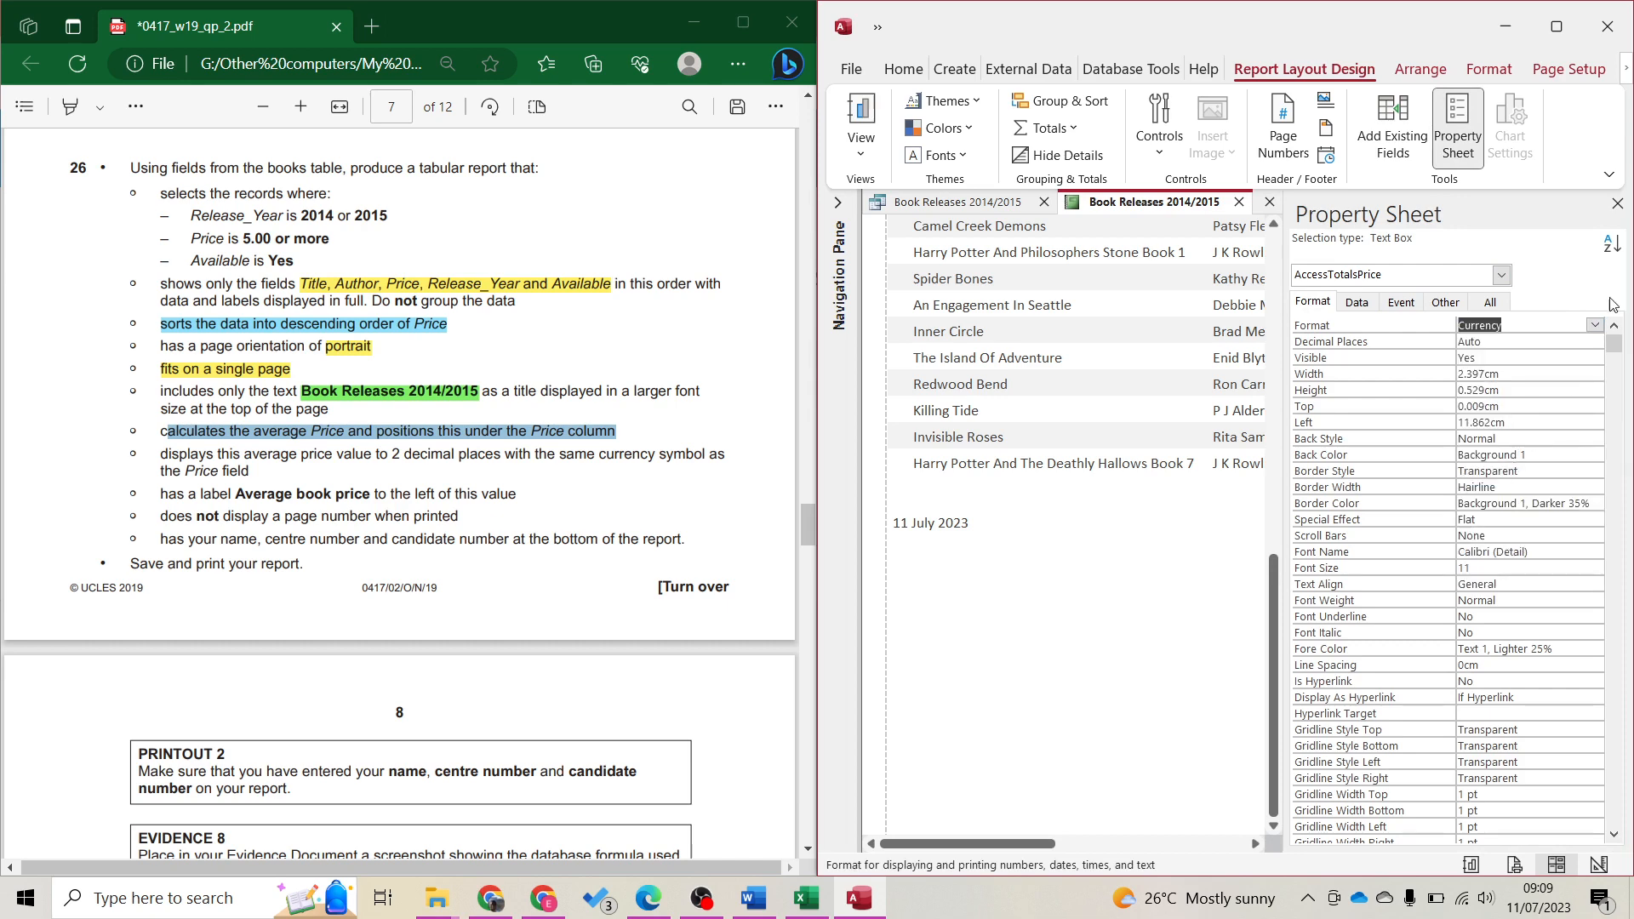
click(1618, 203)
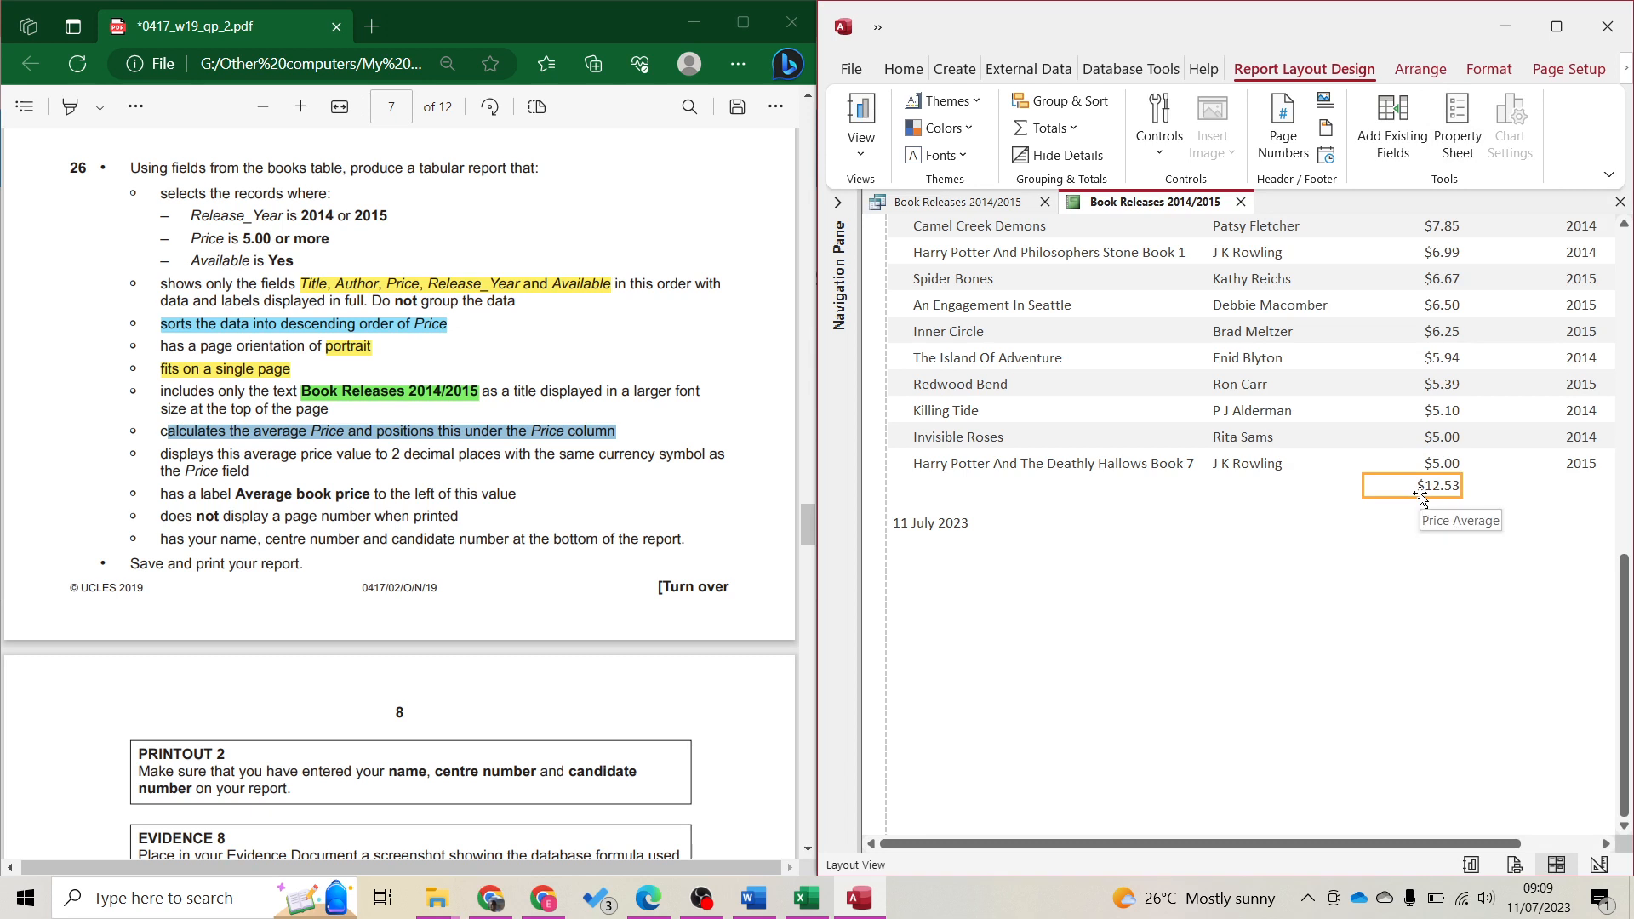
Verify $12.53 in Print Preview on a single page, then return to Layout View
click(1515, 866)
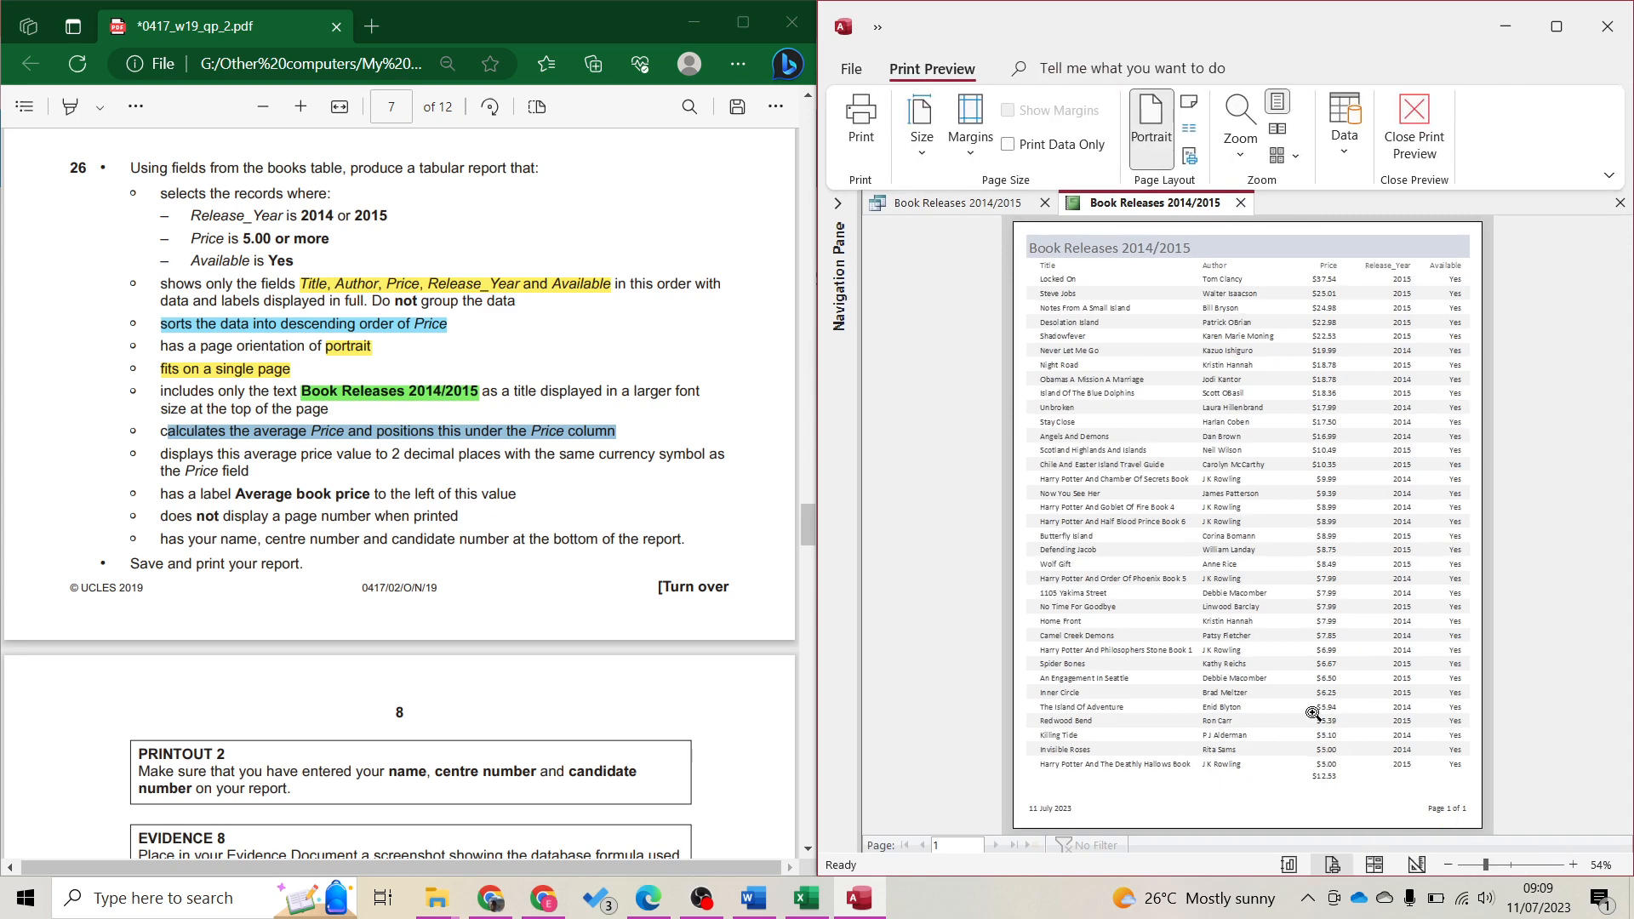
click(1314, 759)
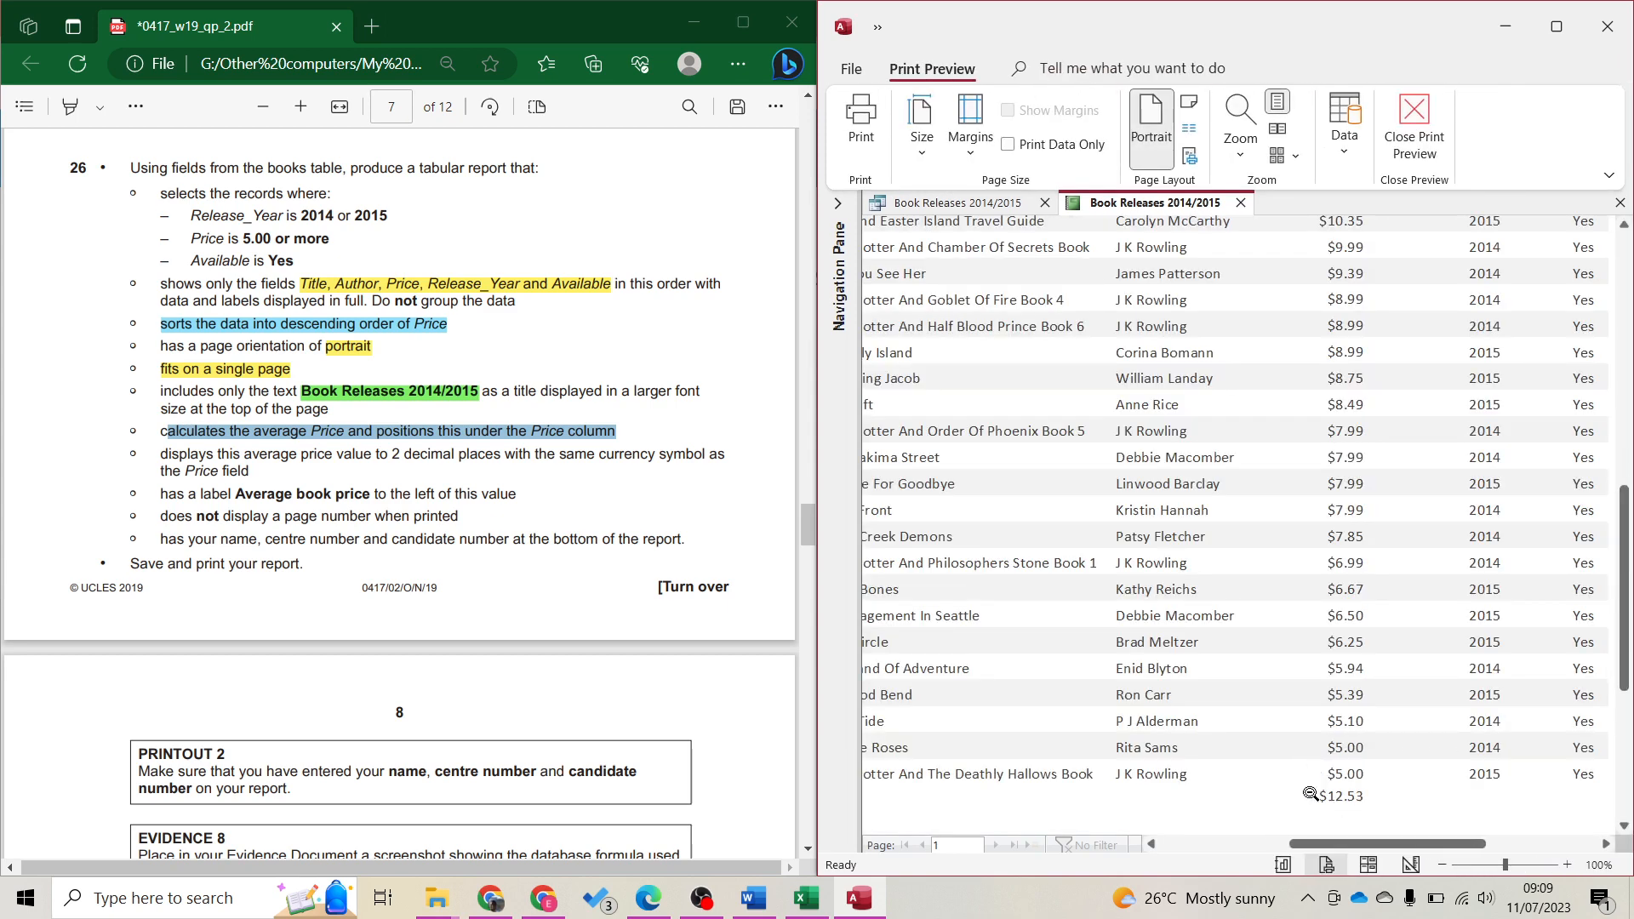
click(1334, 824)
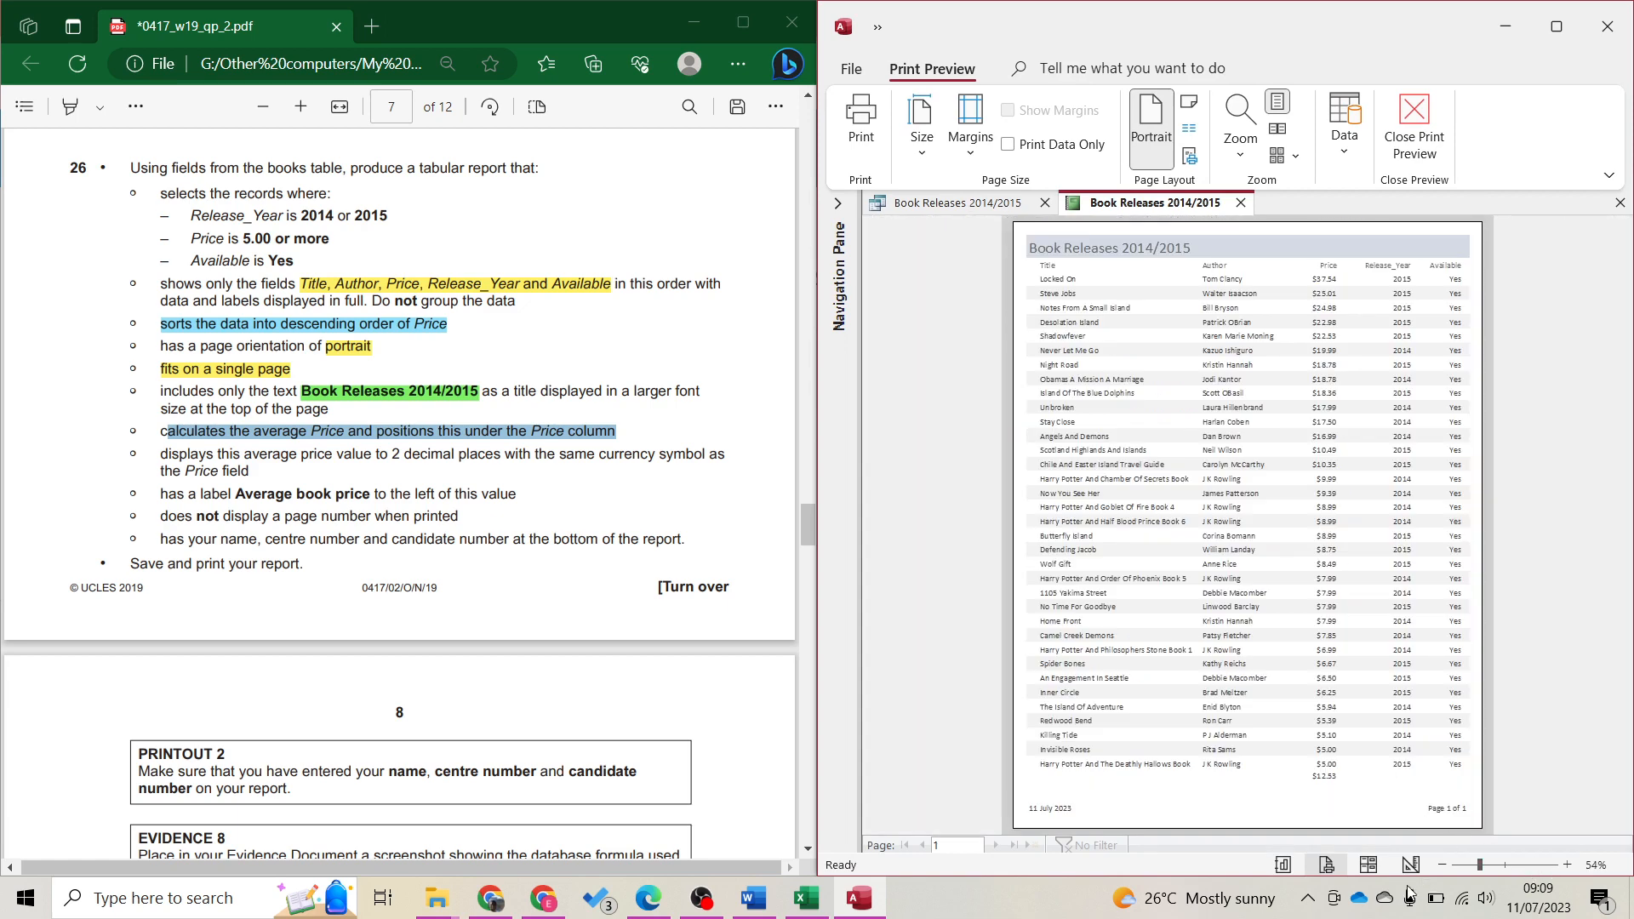
click(1369, 865)
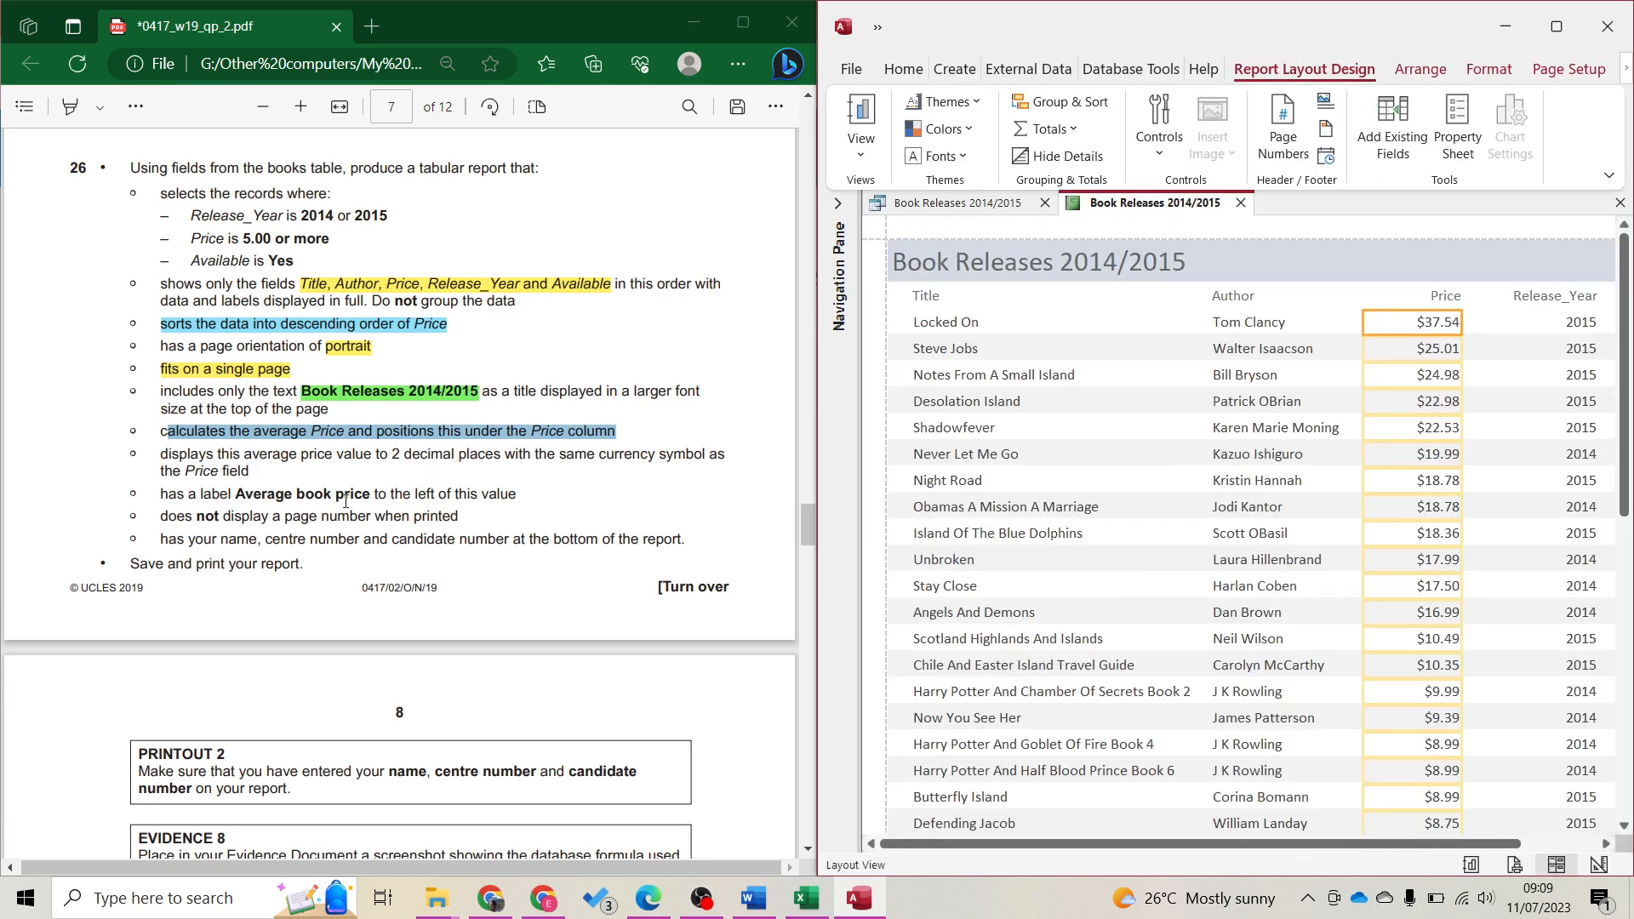
Highlight the label requirement in the task sheet and switch the report to Design View
drag(164, 485, 234, 497)
click(239, 495)
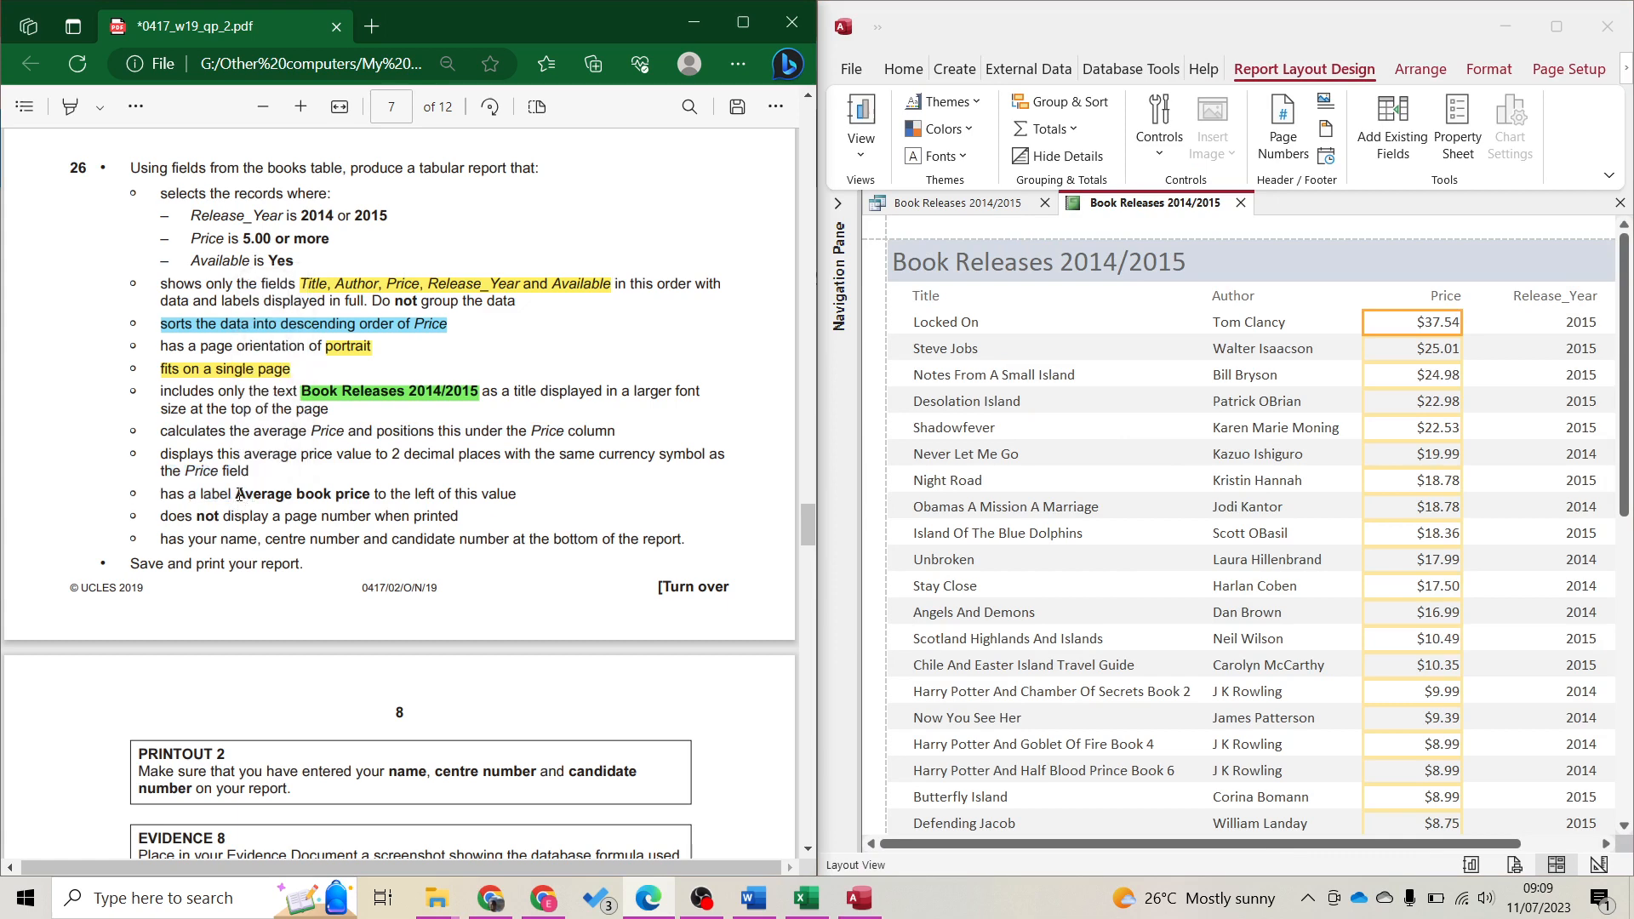
click(1598, 865)
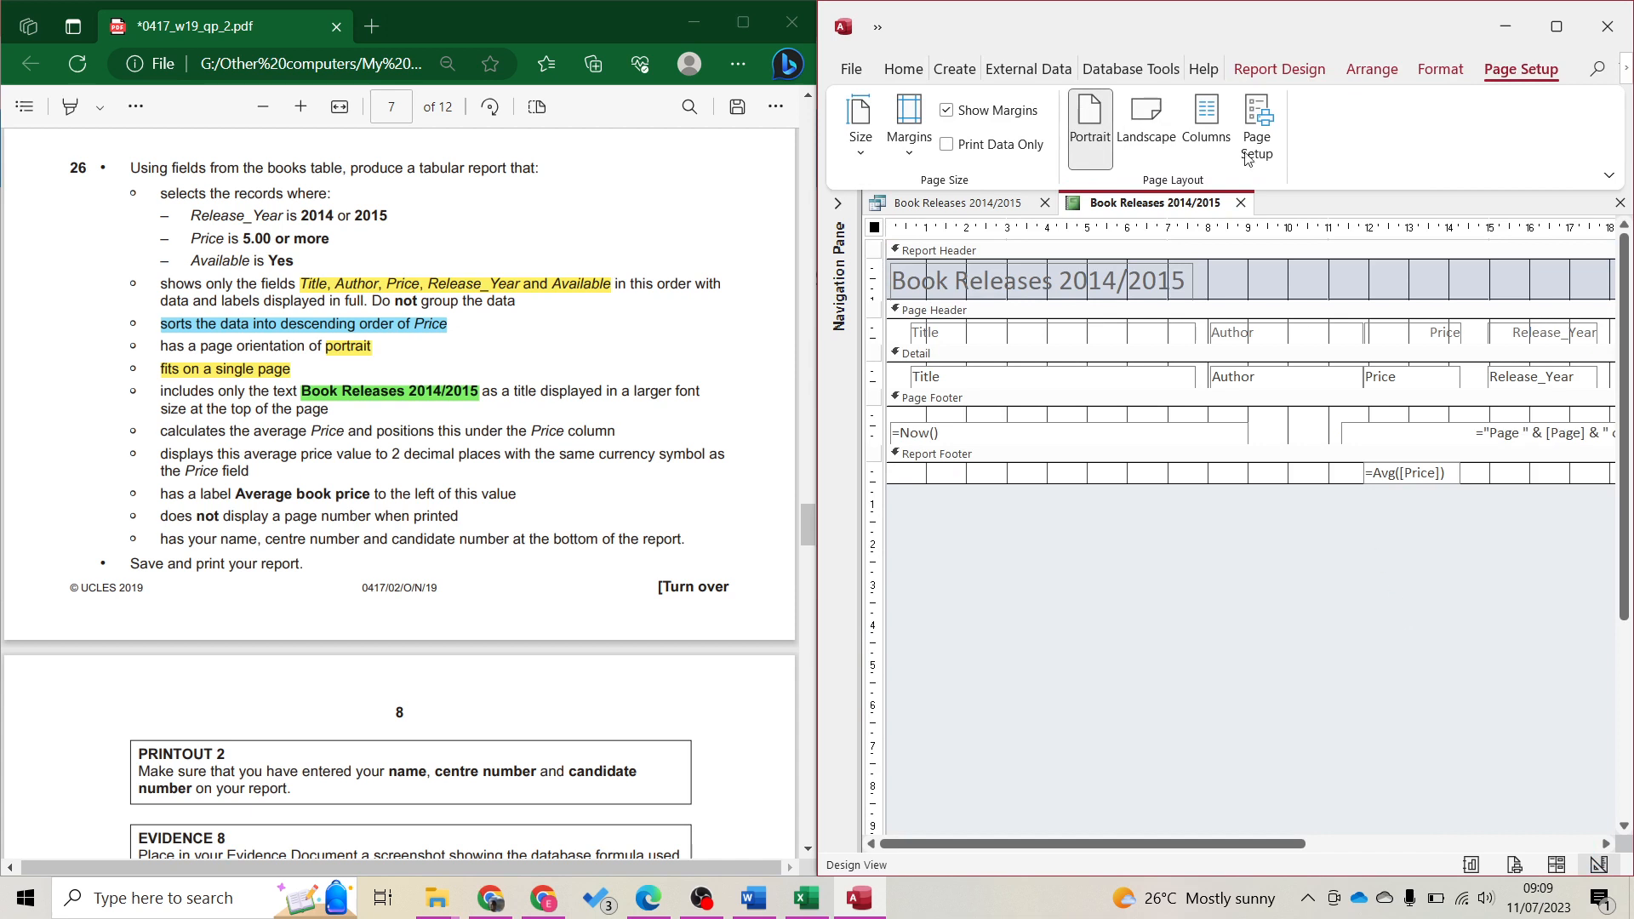
Draw a Label control in the Report Footer left of the =Avg([Price]) box
click(1276, 73)
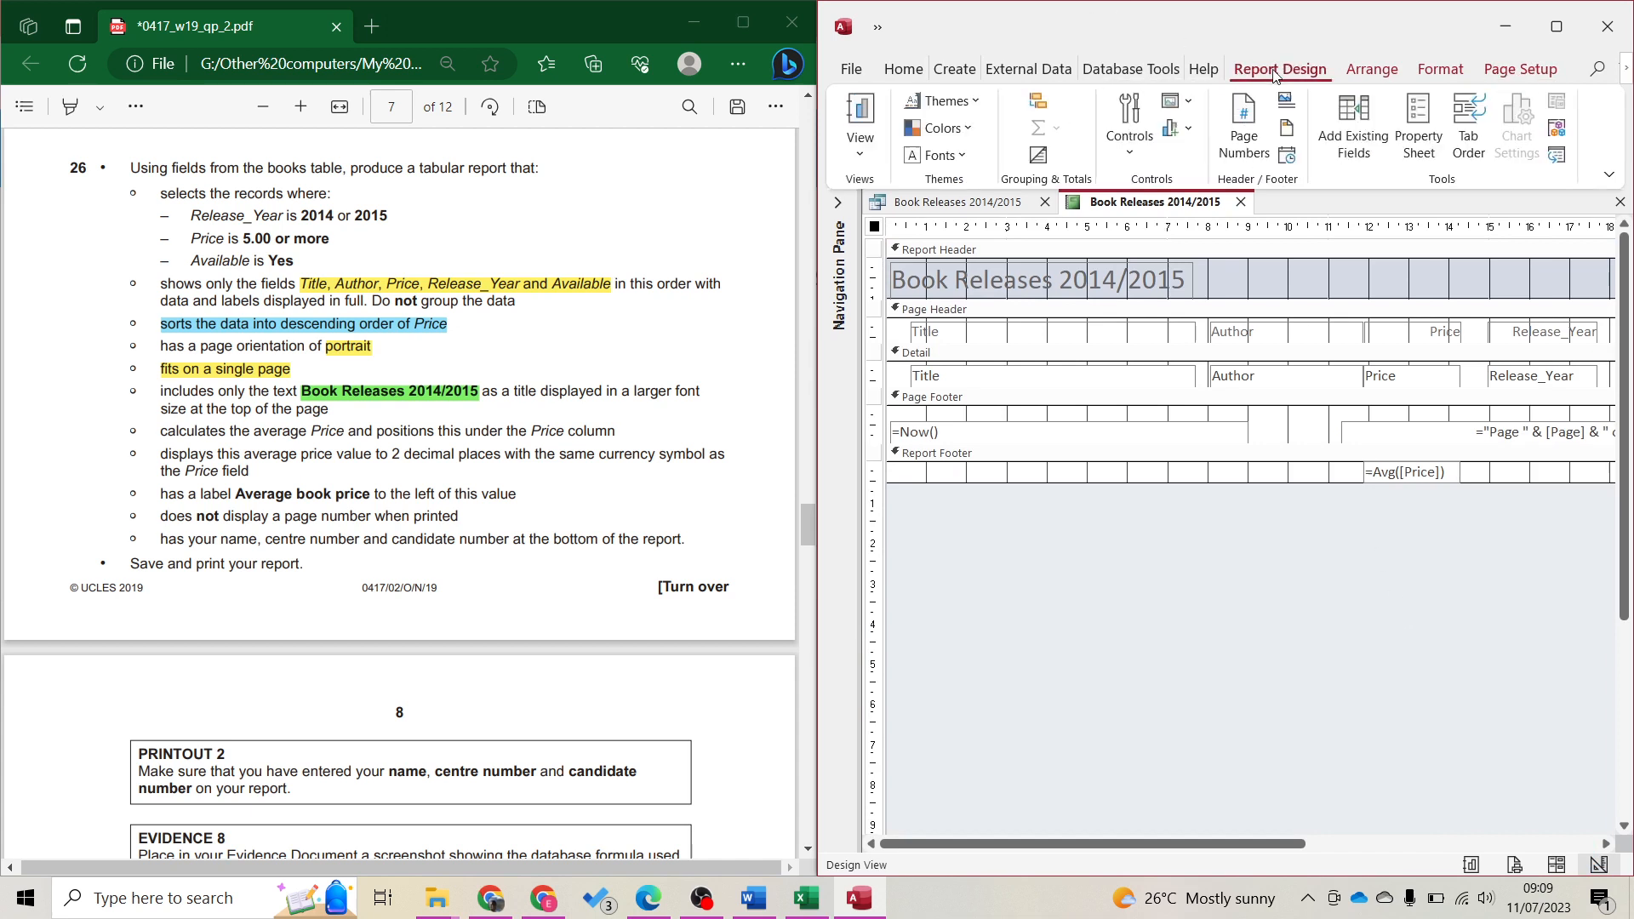
click(1130, 127)
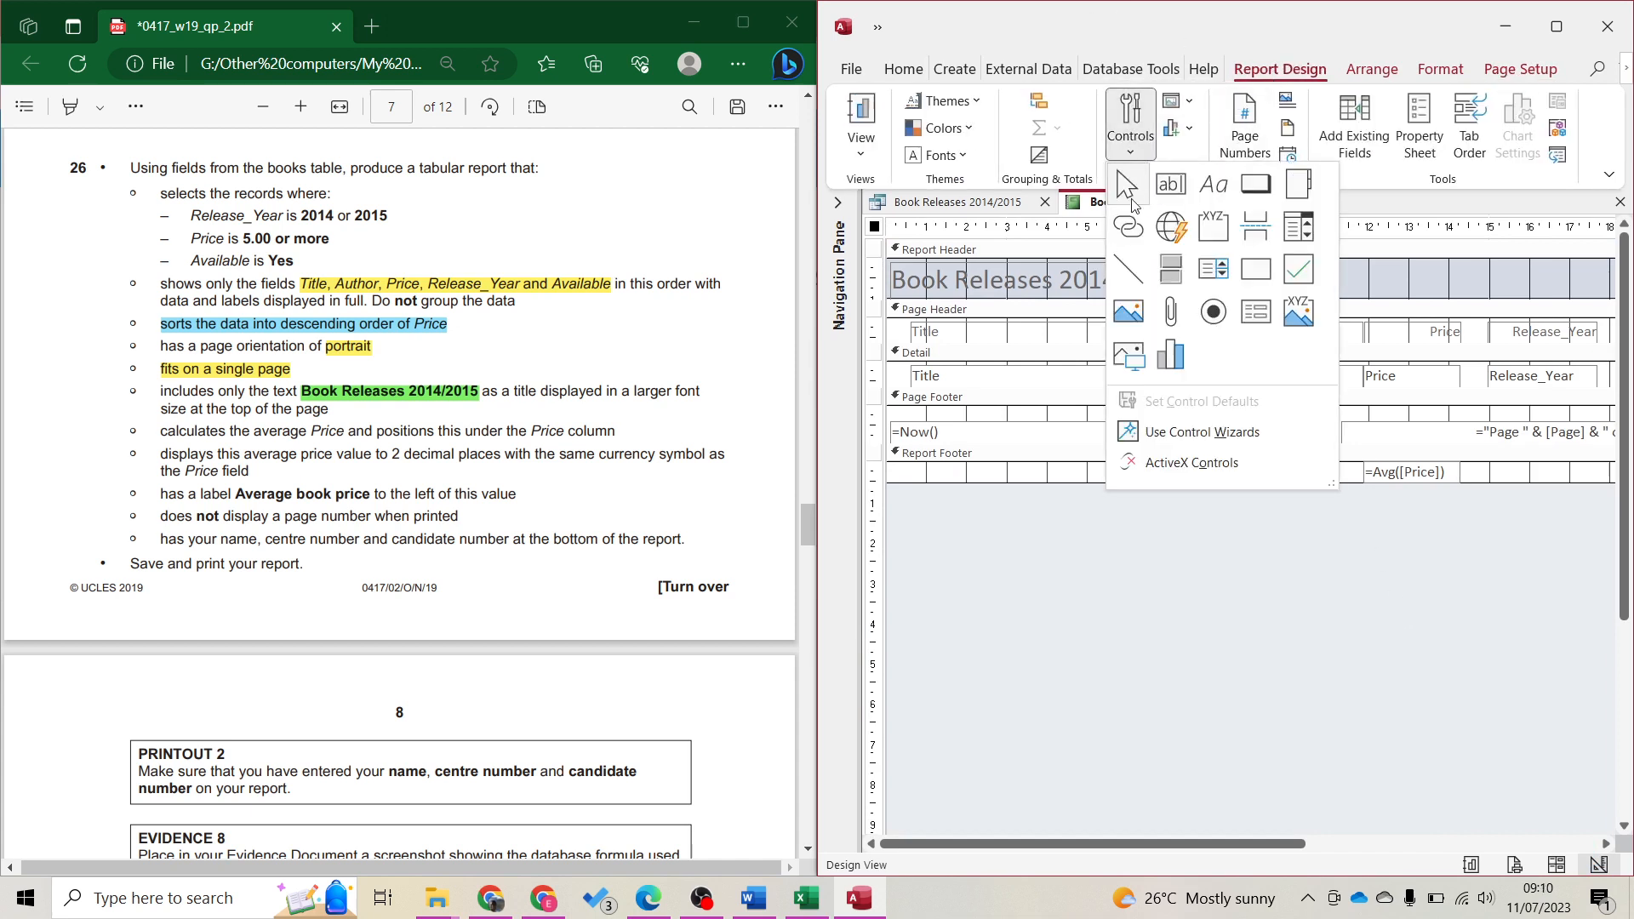
click(1213, 186)
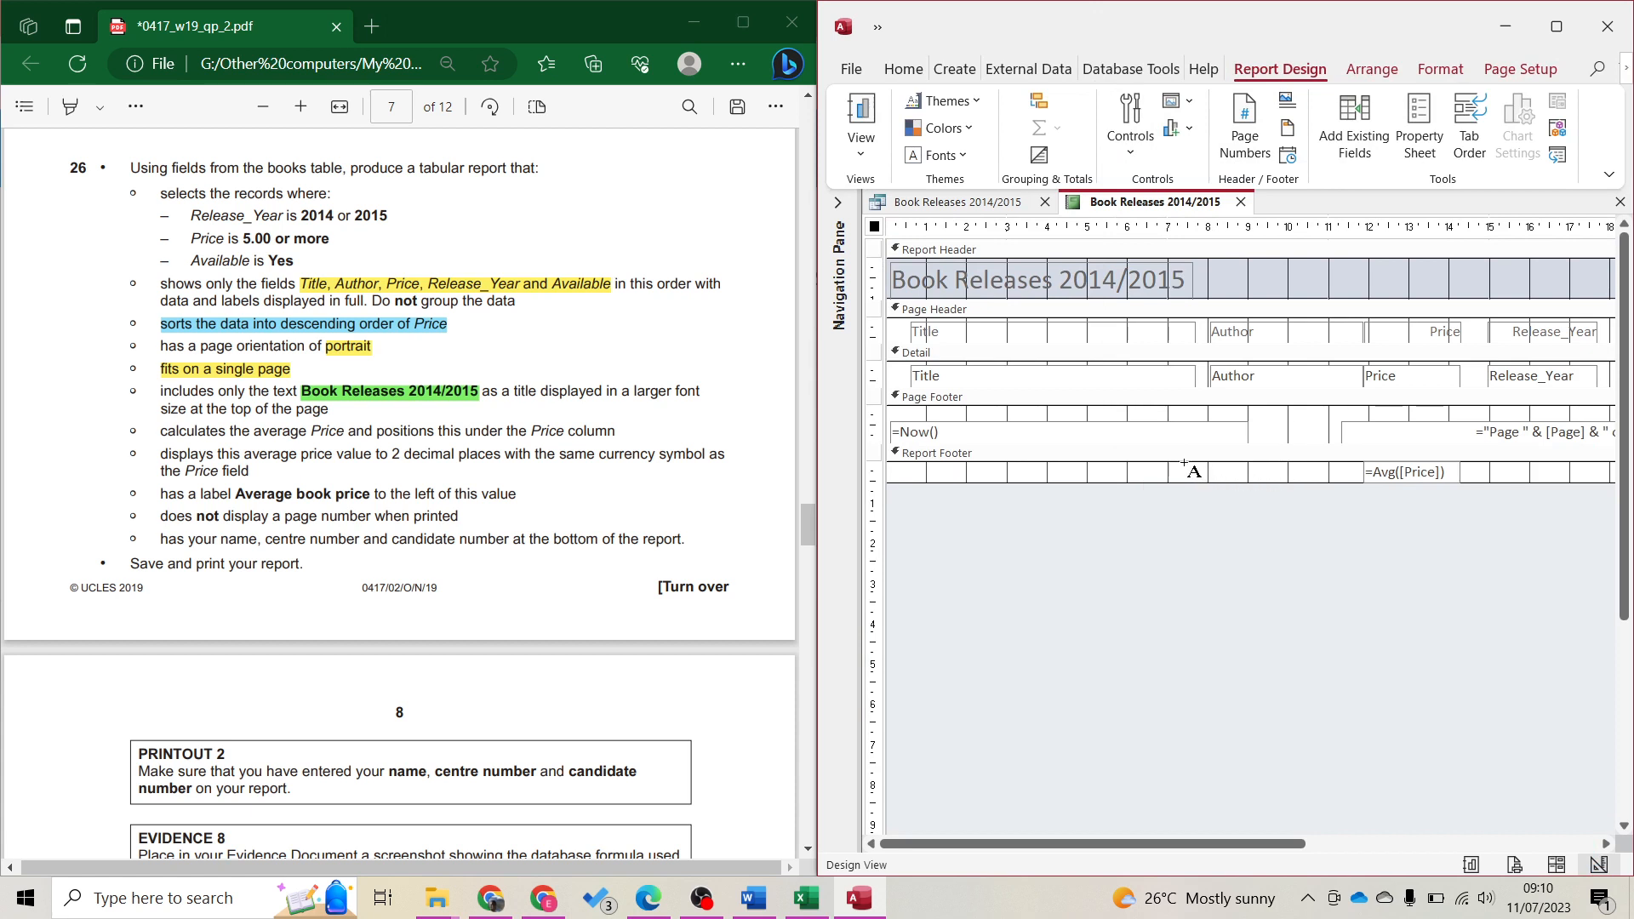
drag(1180, 466, 1361, 481)
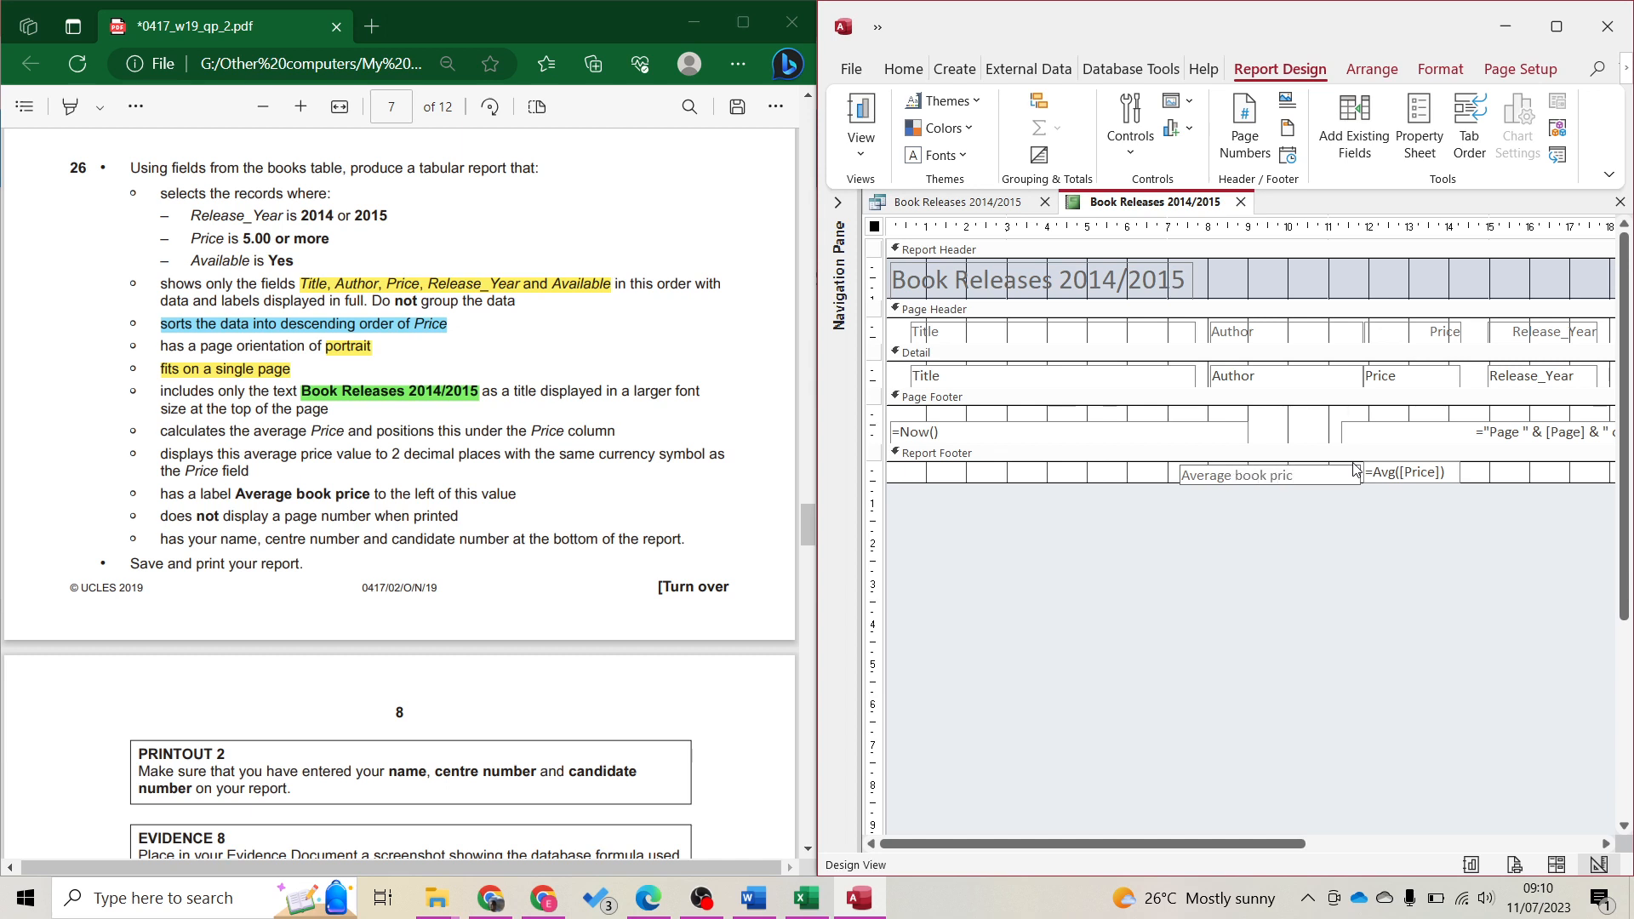
Resize the Average book price label from its left edge so it fits just left of =Avg([Price])
click(1181, 478)
drag(1179, 474, 1250, 482)
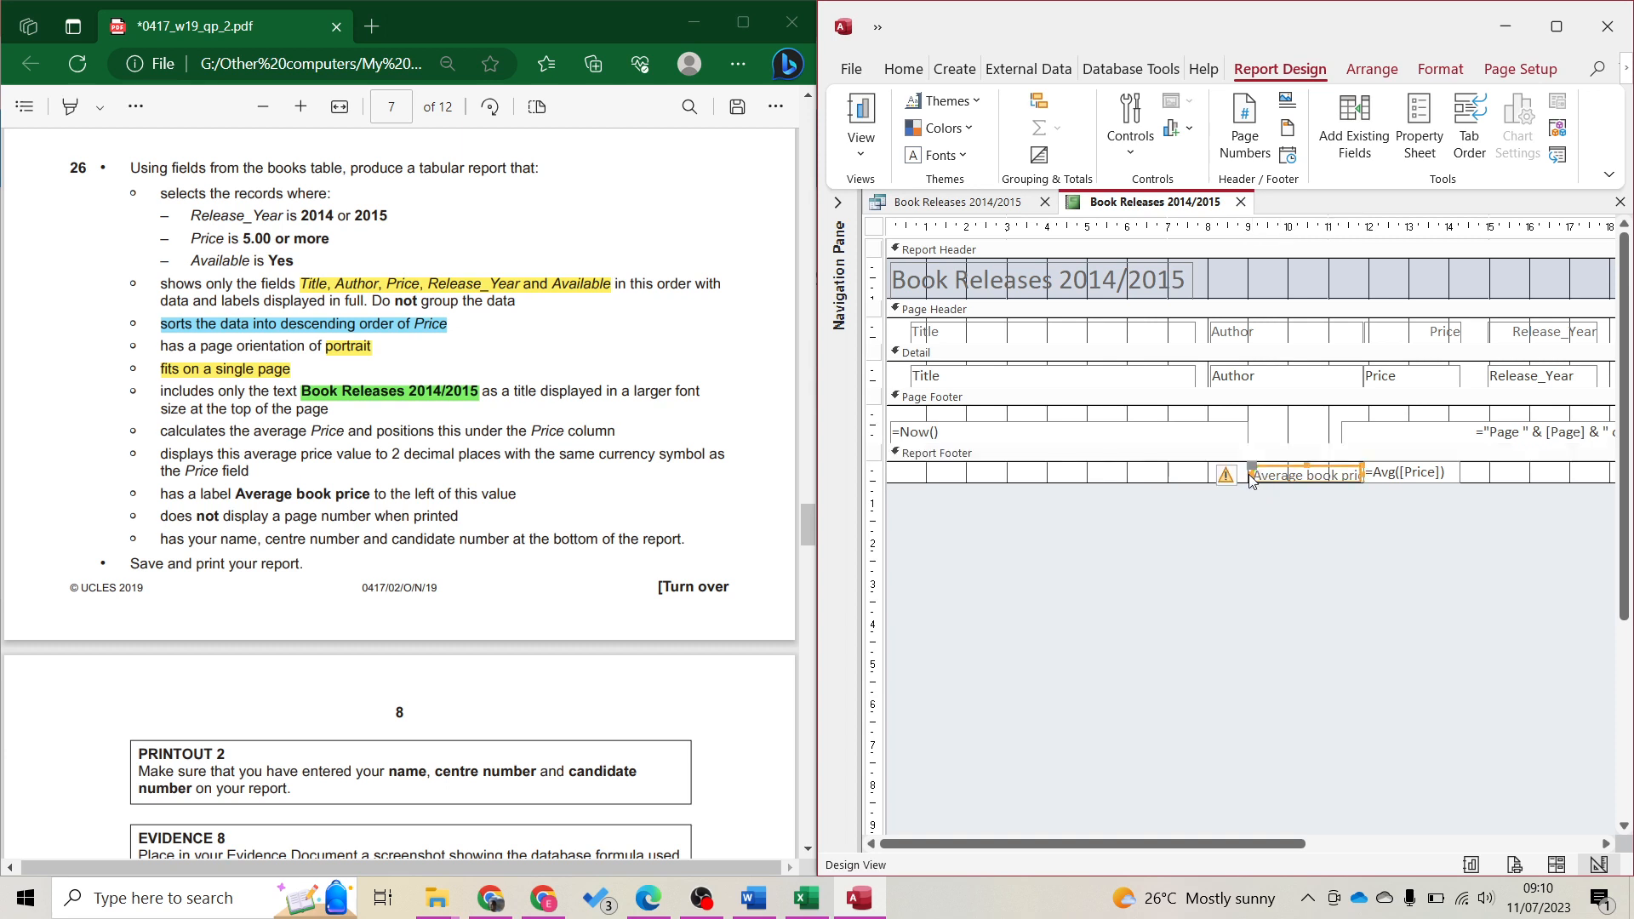
drag(1248, 475, 1235, 476)
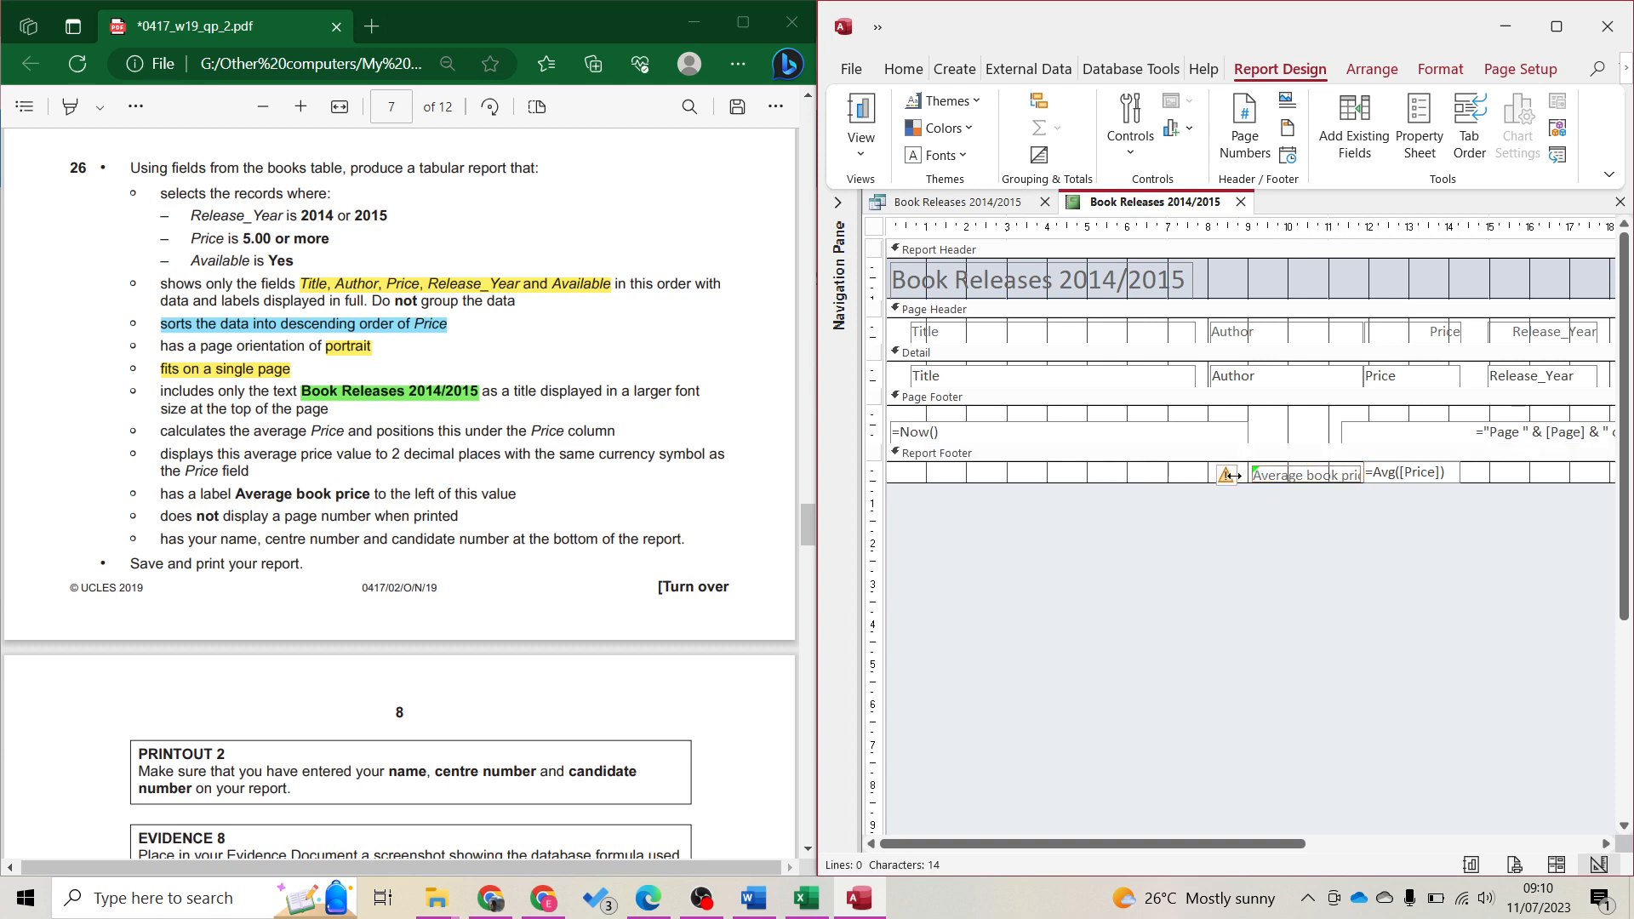
click(1415, 619)
click(1551, 865)
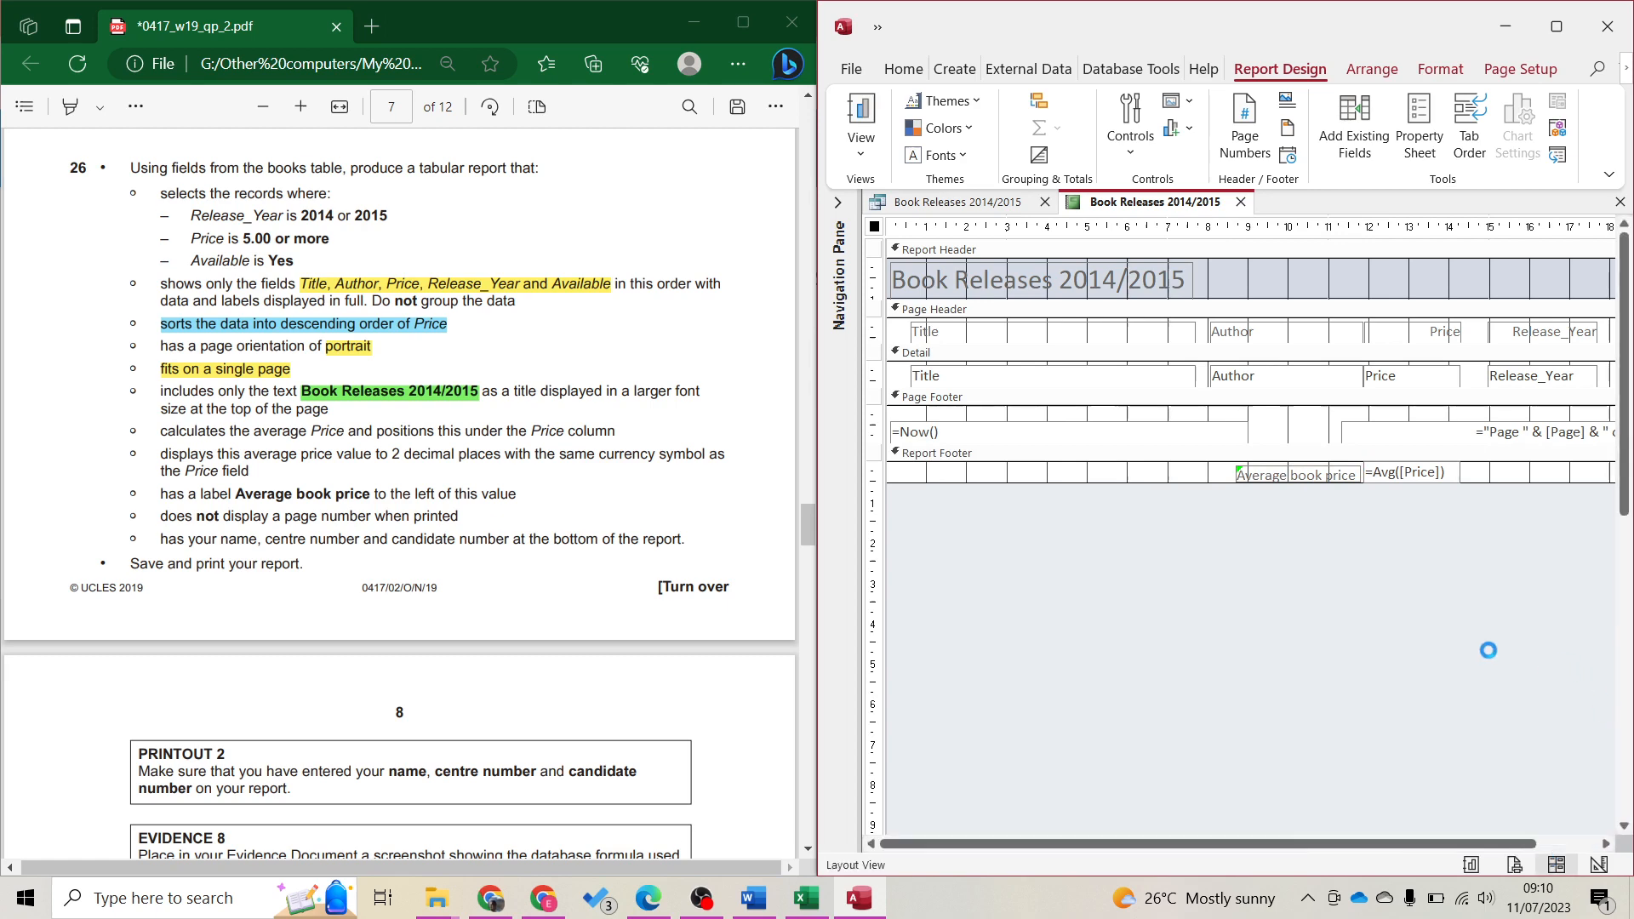
Nudge the Average book price label with arrow keys until it sits level beside $12.53
scroll(1391, 653, down, 10)
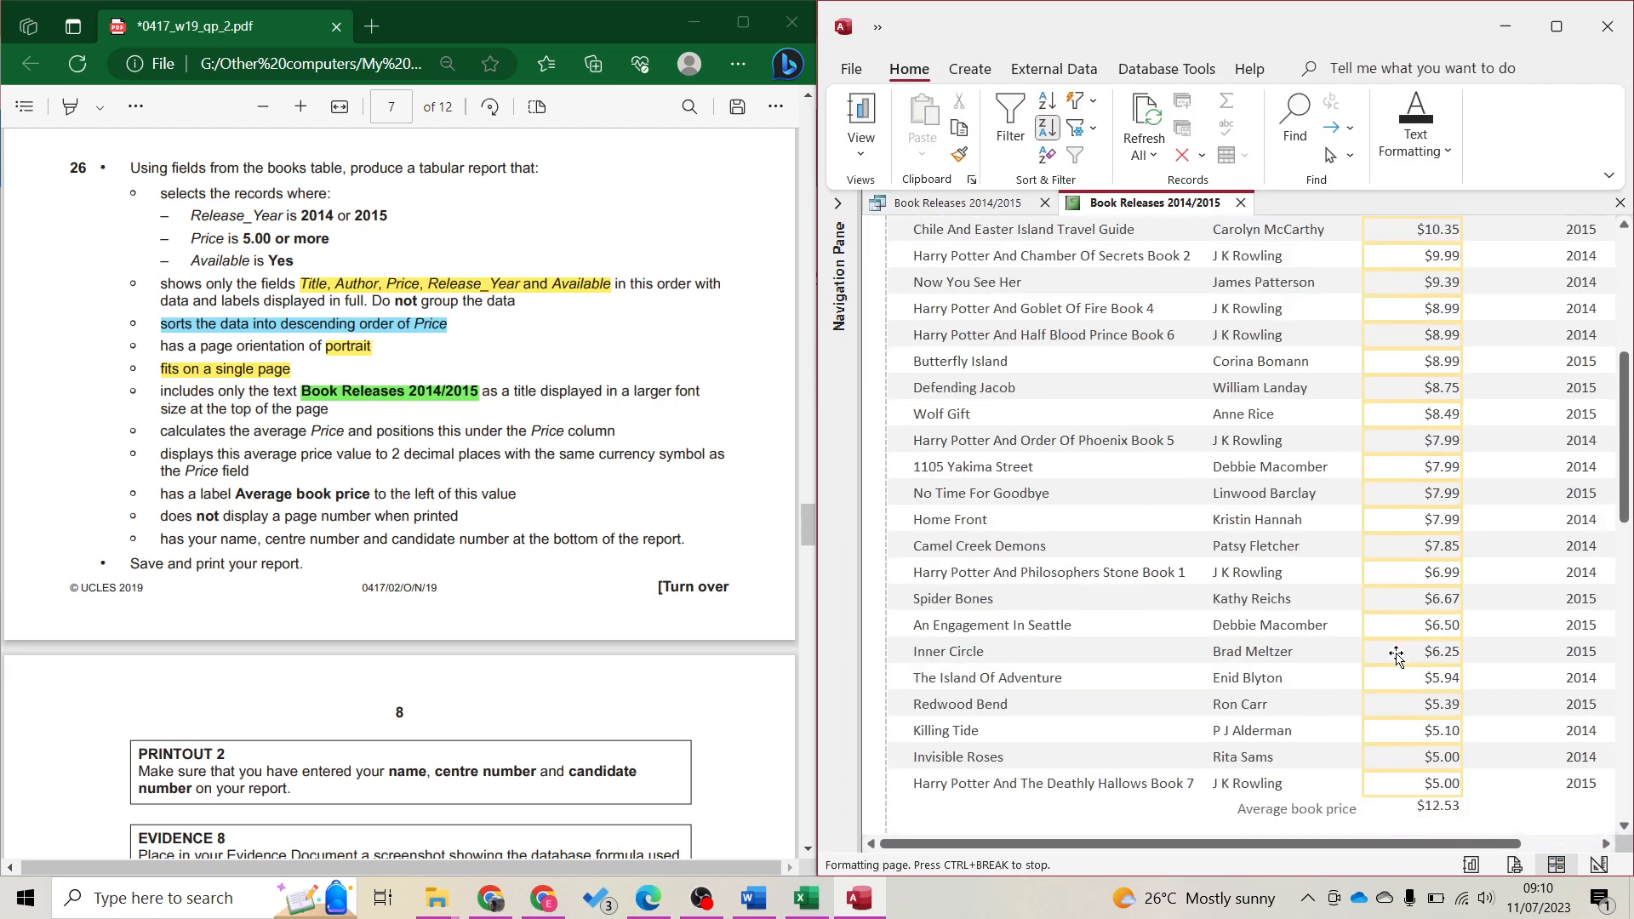
click(1361, 699)
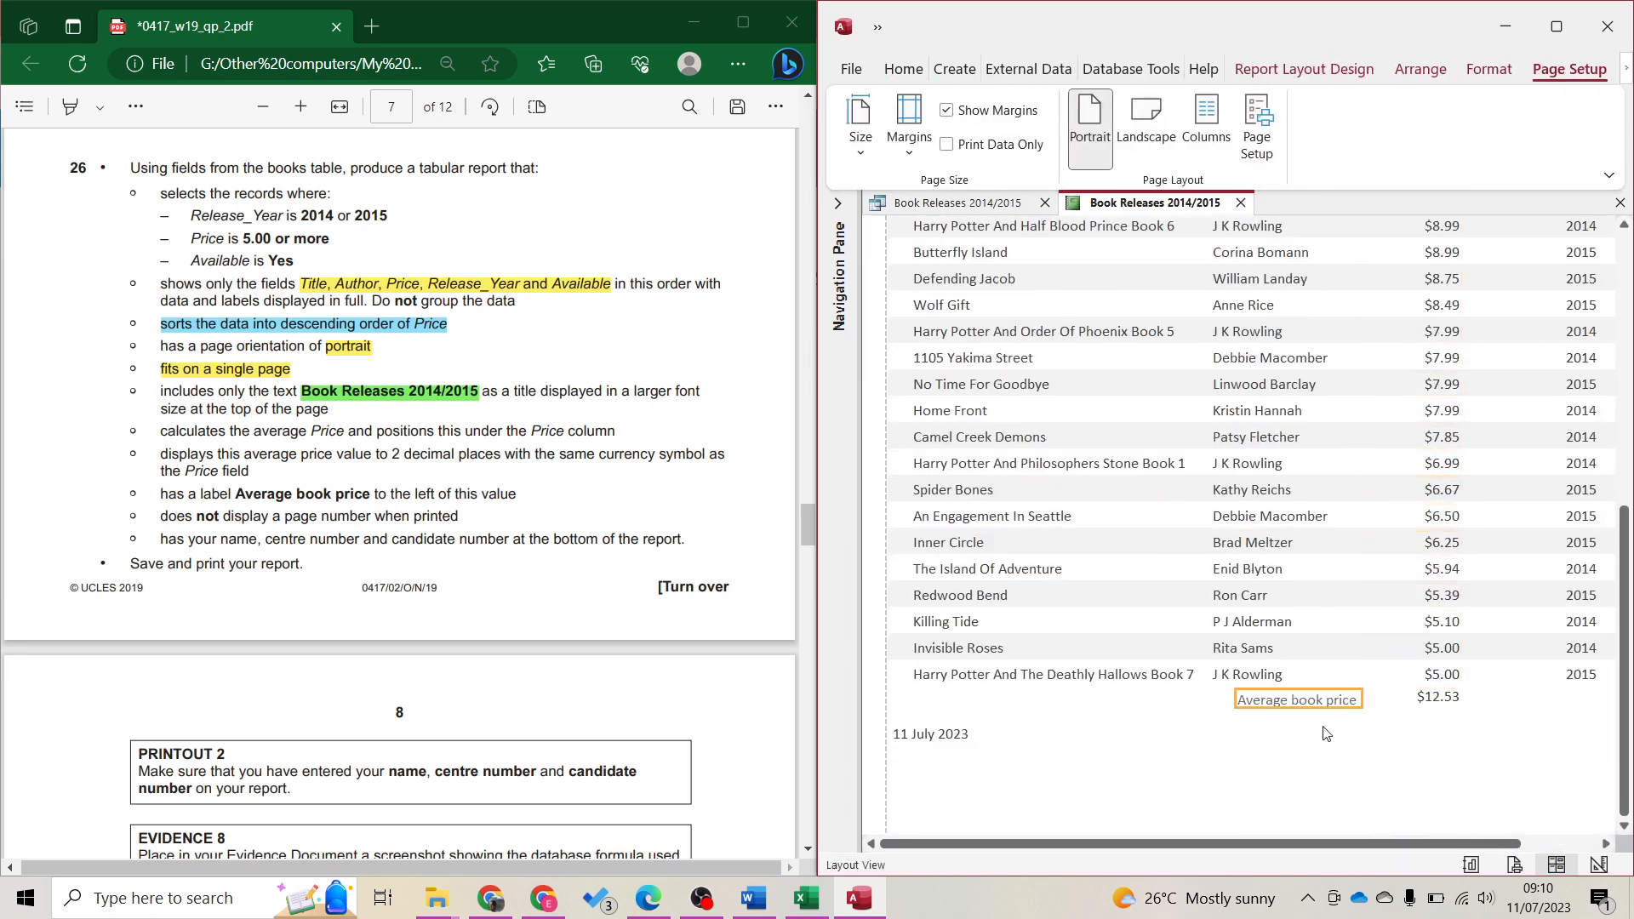
click(1297, 707)
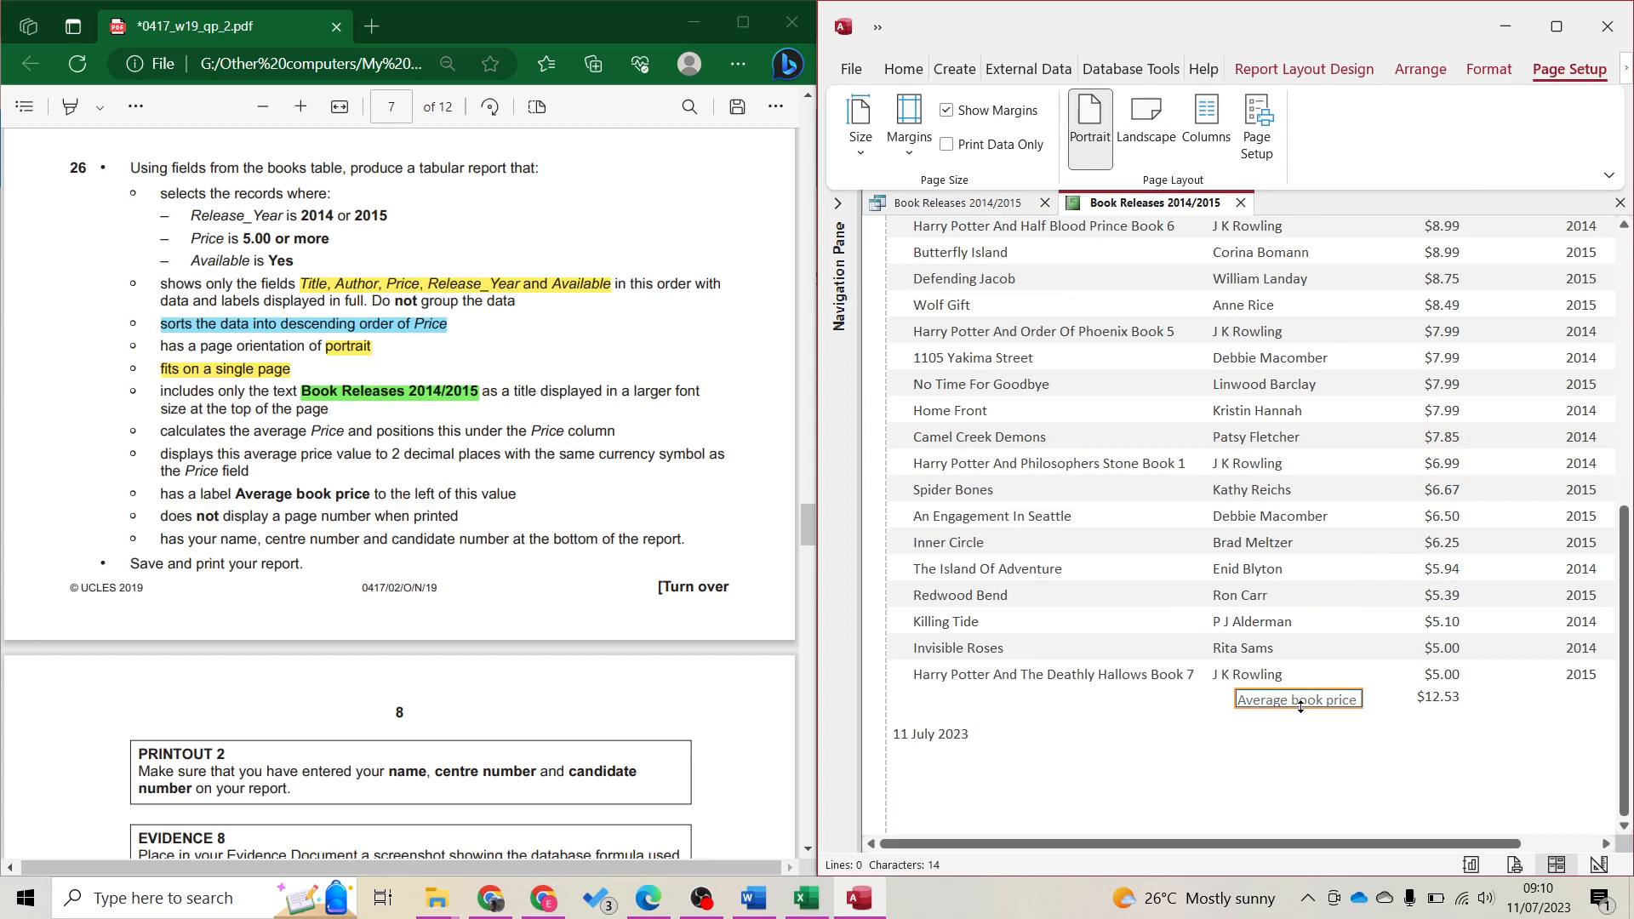
scroll(1318, 738, down, 1)
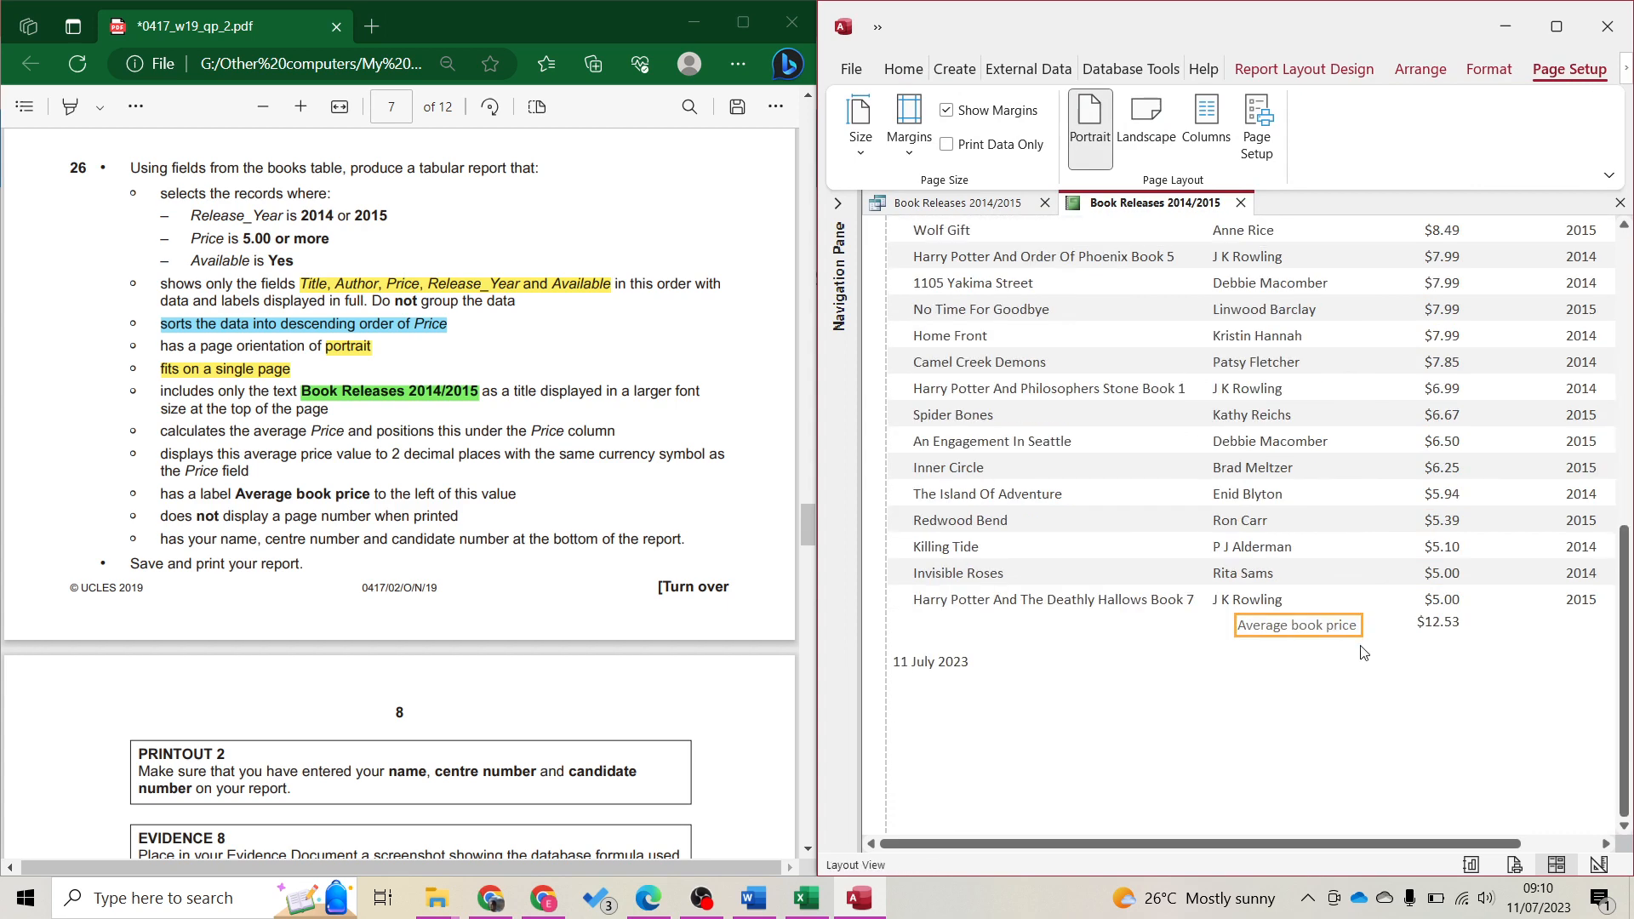
key(Right)
key(Right)
key(Right)
key(Right)
key(Right)
key(Right)
key(Right)
key(Right)
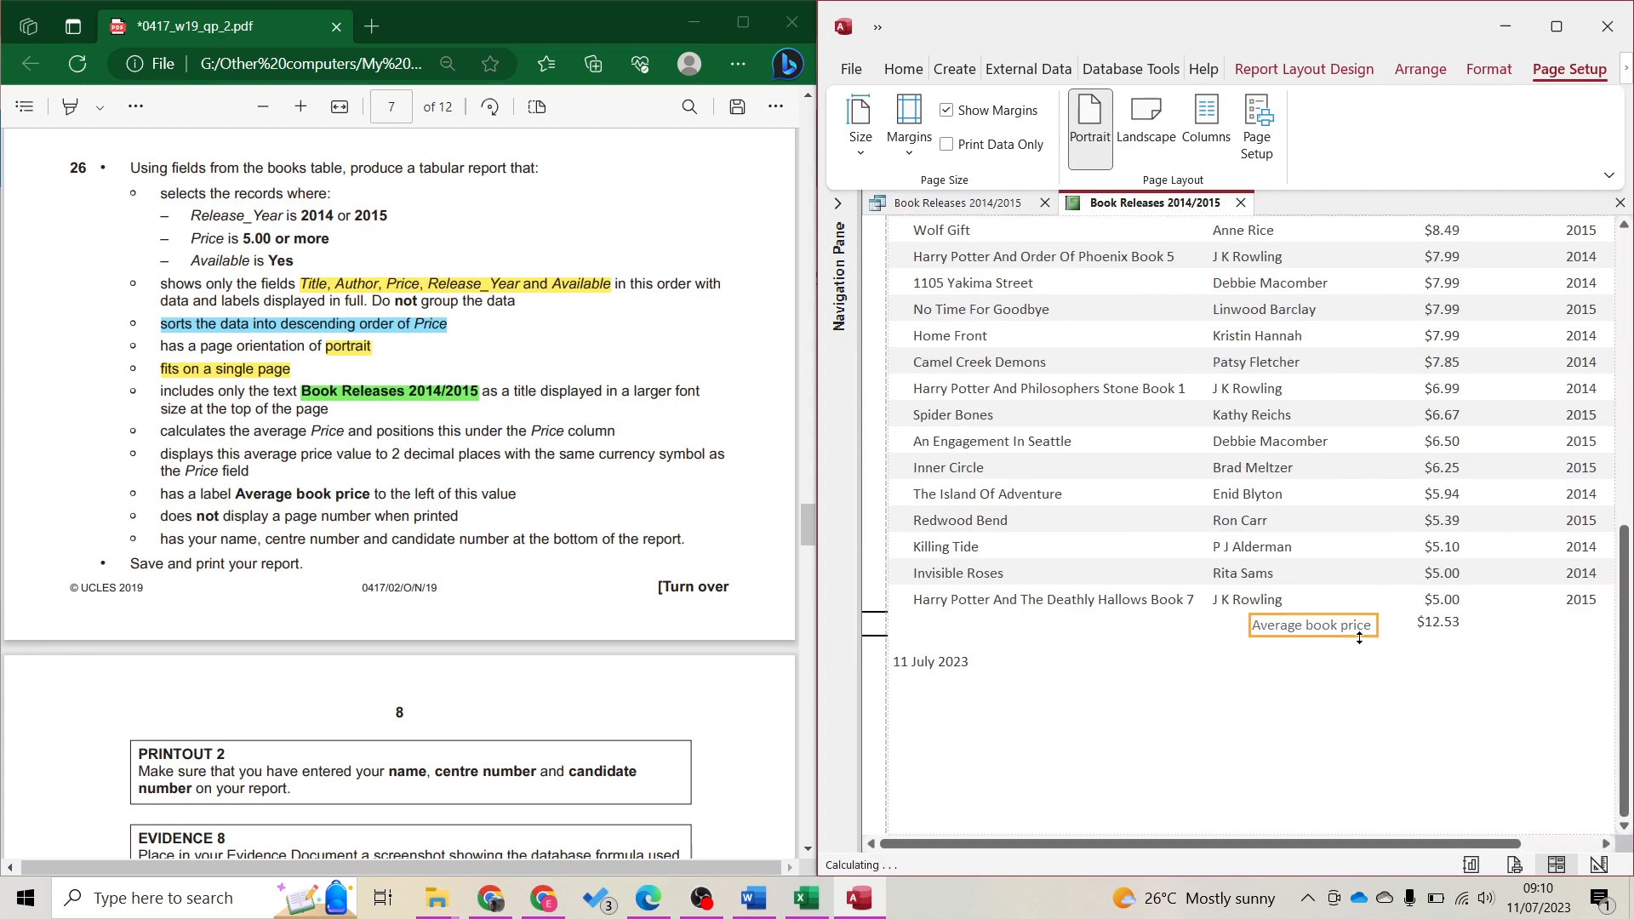
key(Right)
key(Right)
key(Left)
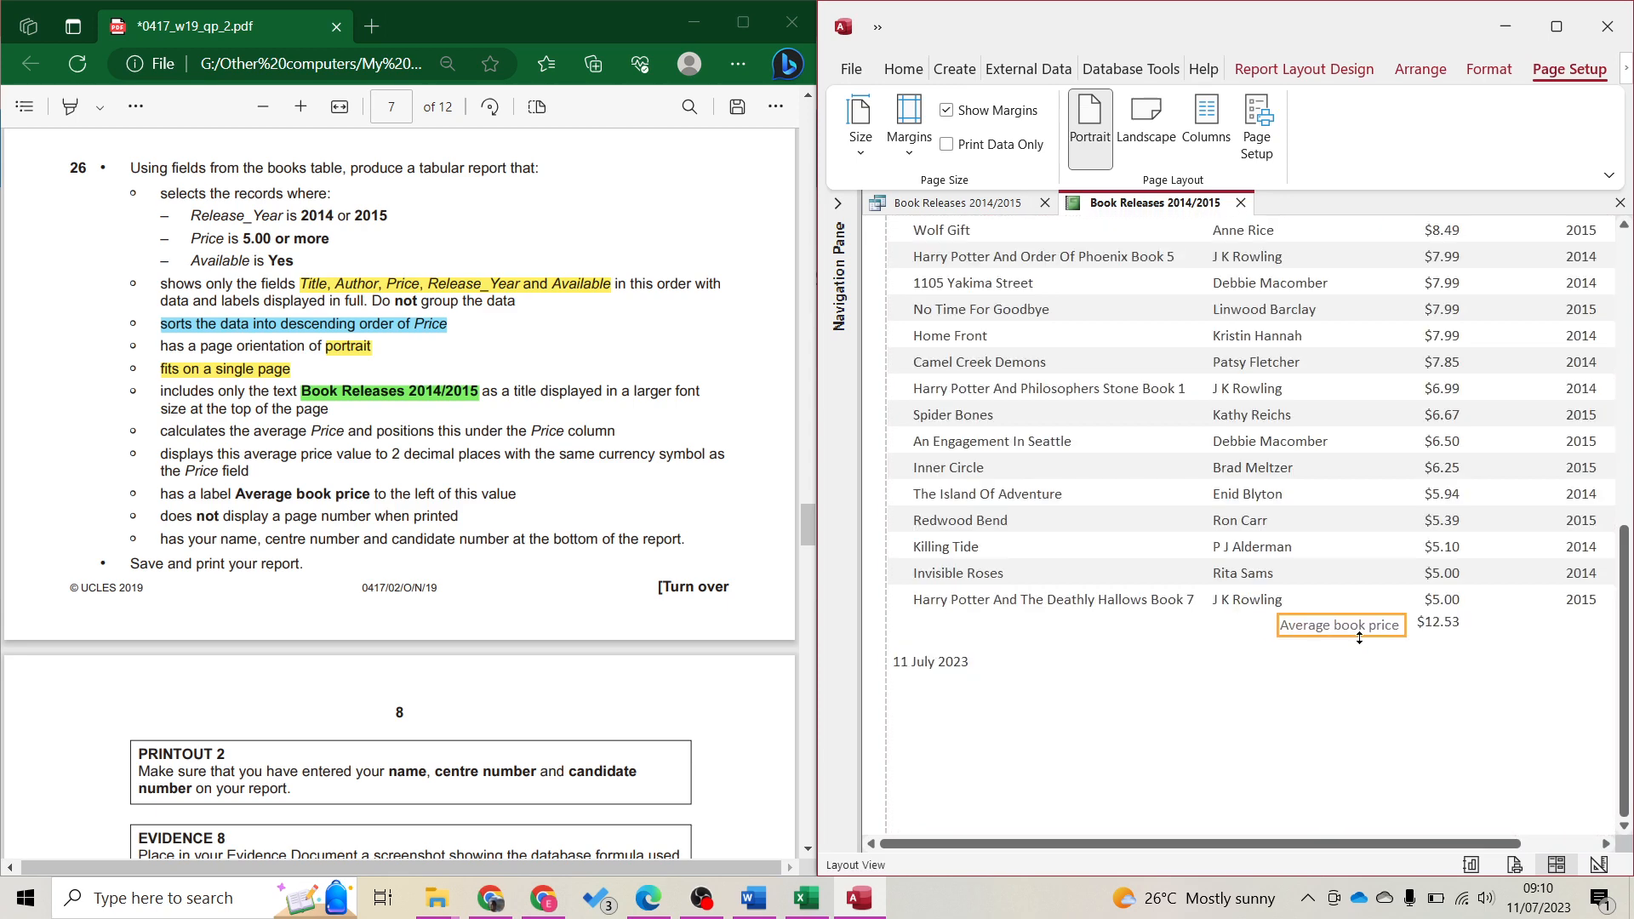
key(Up)
key(Down)
key(Up)
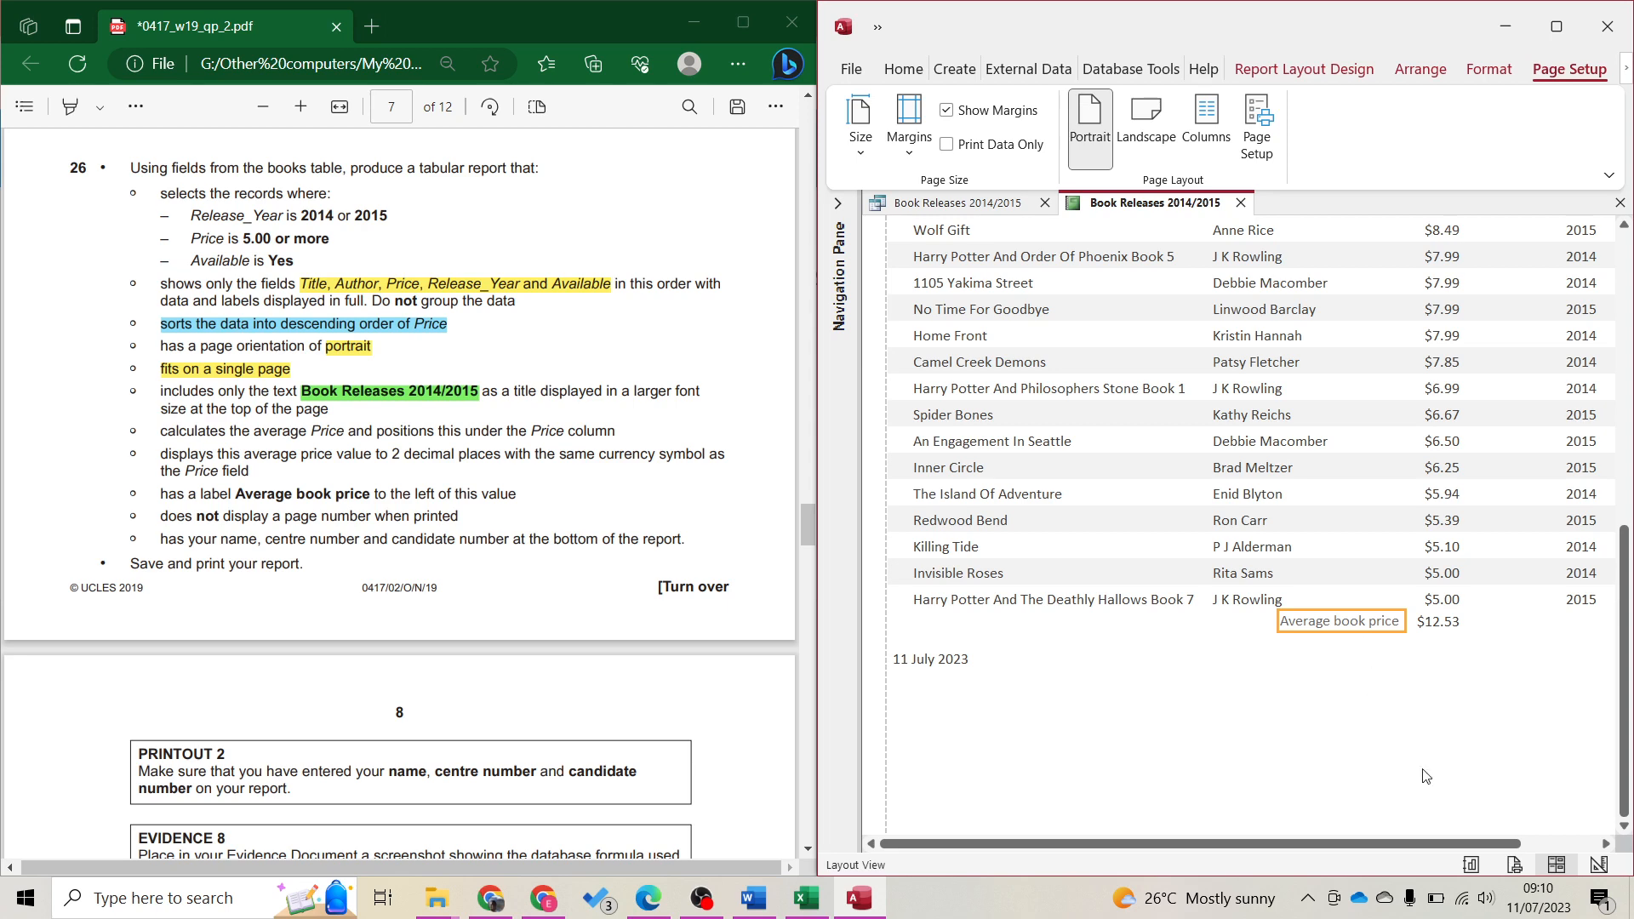
Delete the page number text box from the Page Footer in Design View
click(1599, 865)
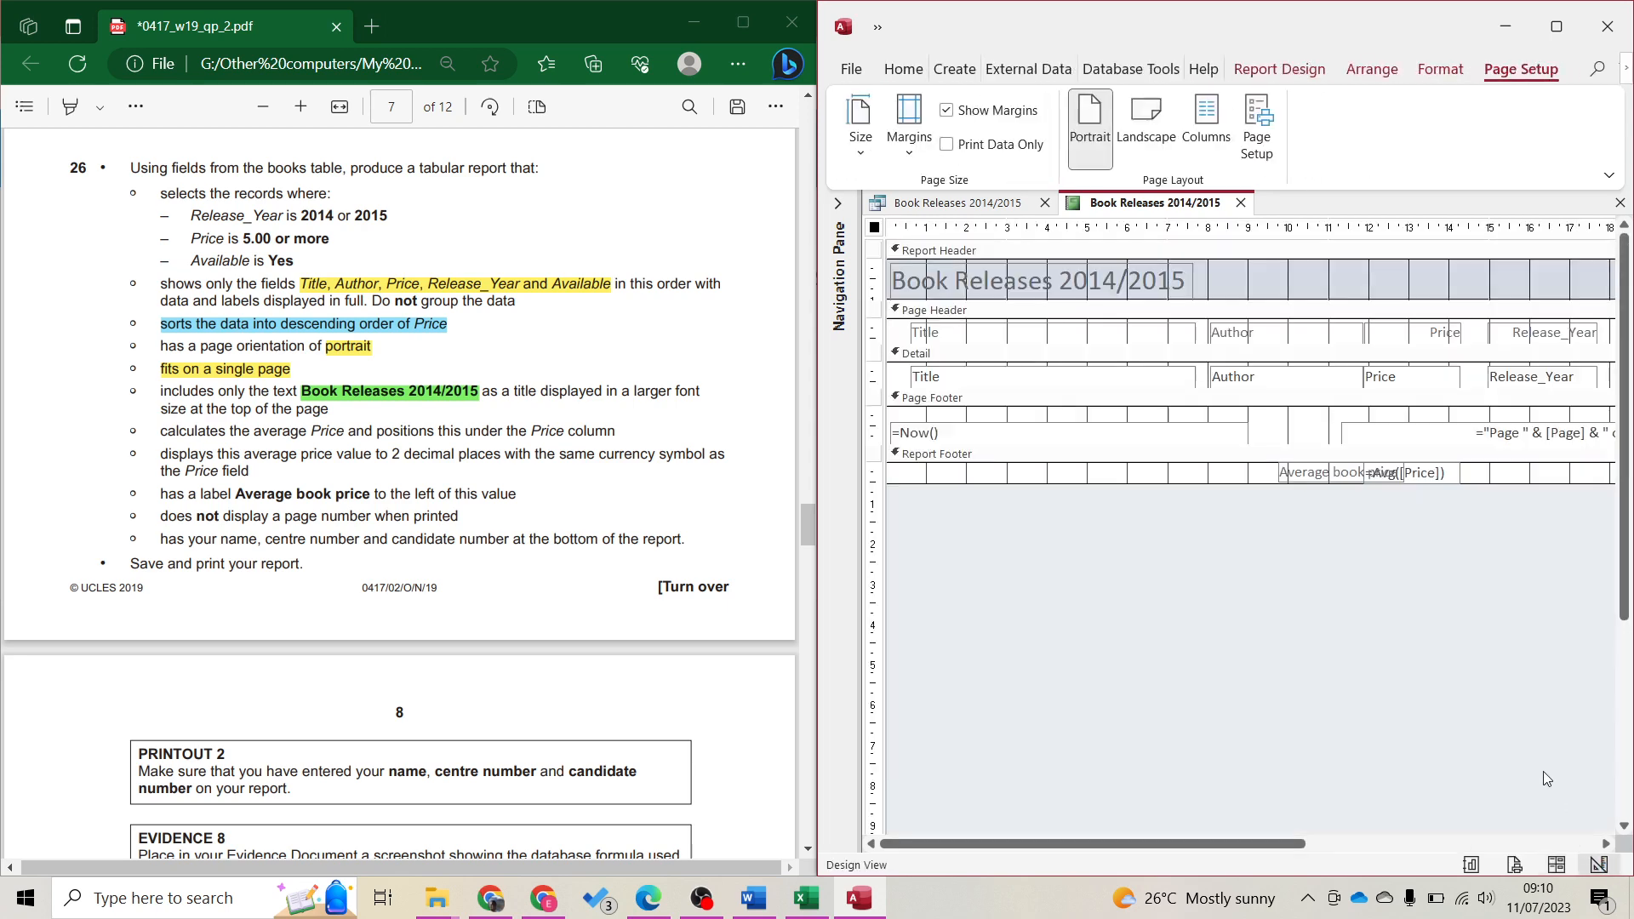
click(1458, 428)
key(Delete)
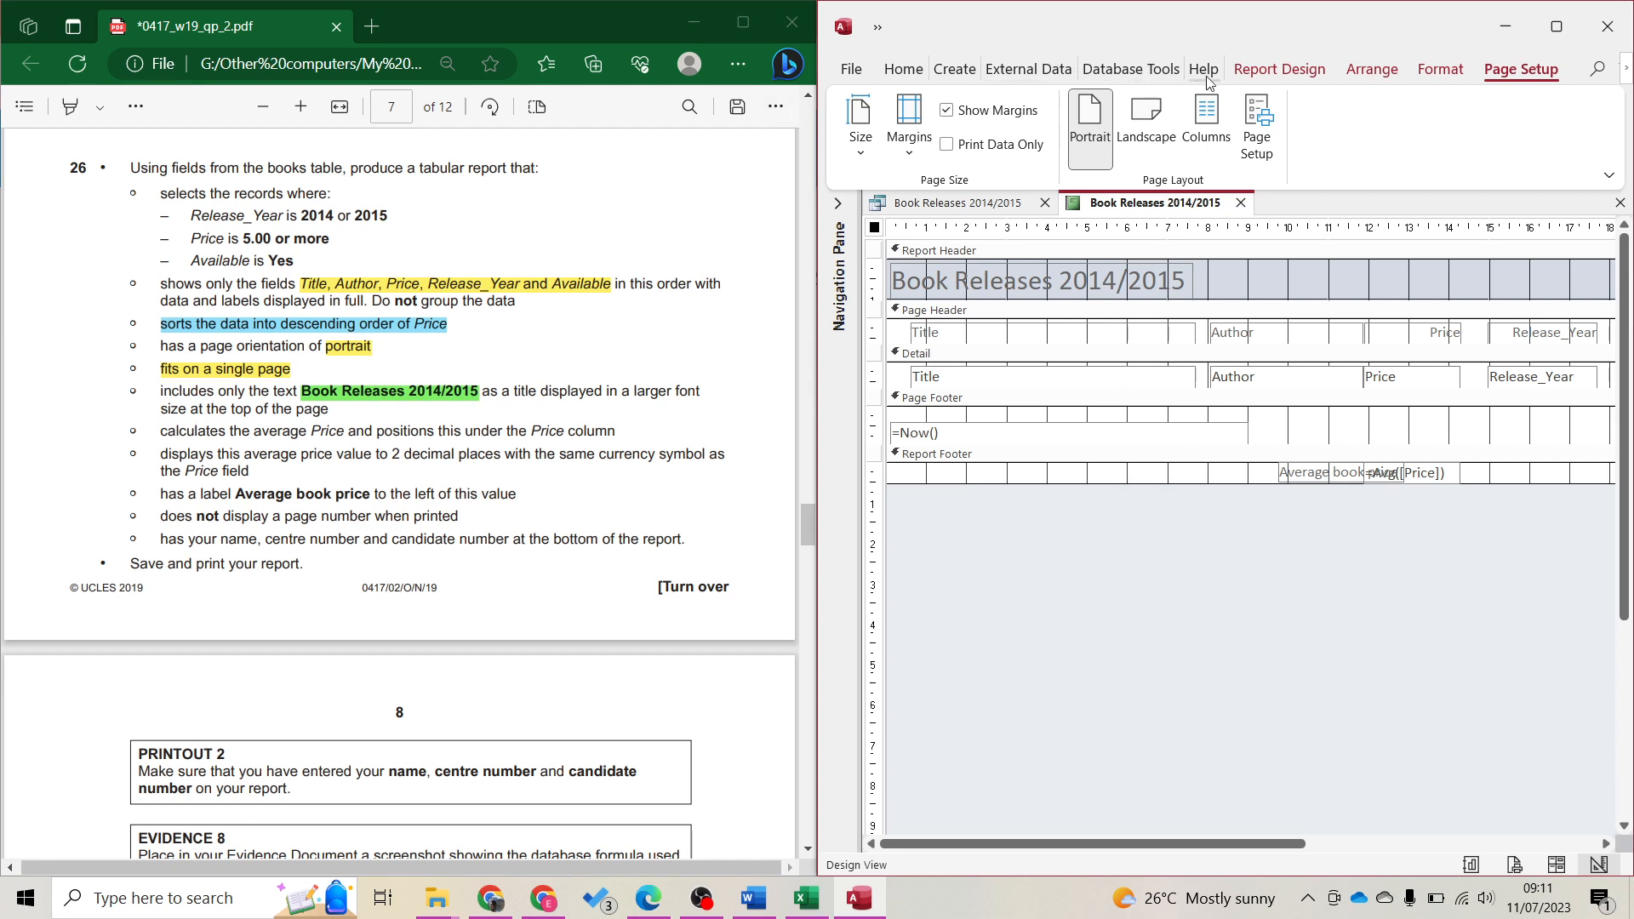
Add a Page Footer label with the candidate's name, centre and candidate numbers, nudged right
click(1280, 69)
click(1130, 126)
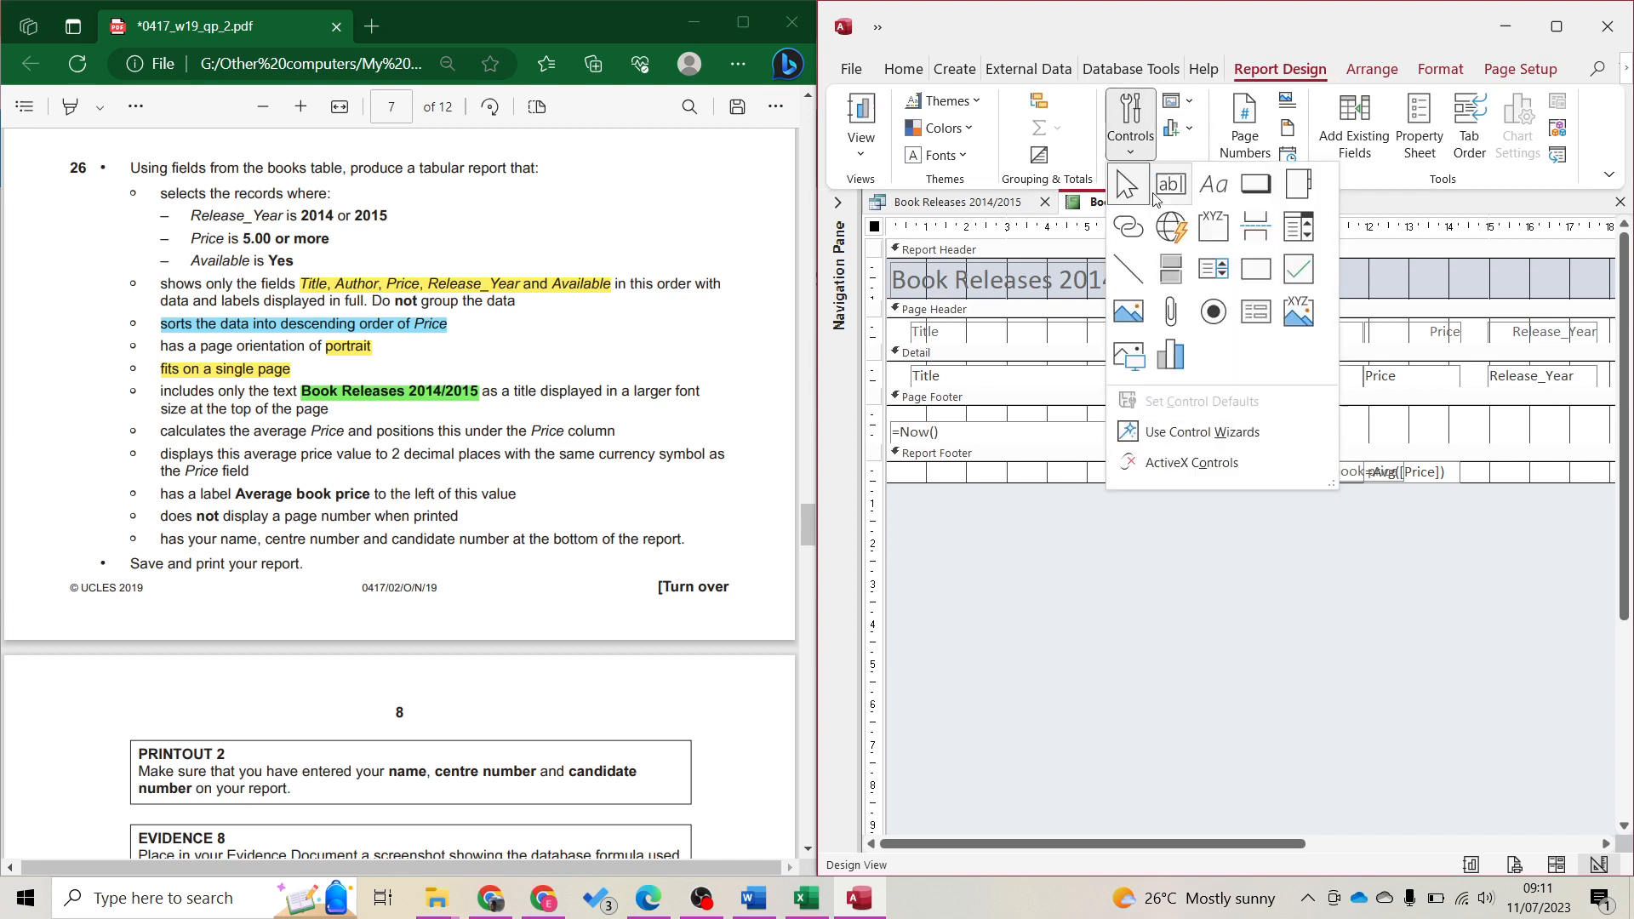
click(1214, 184)
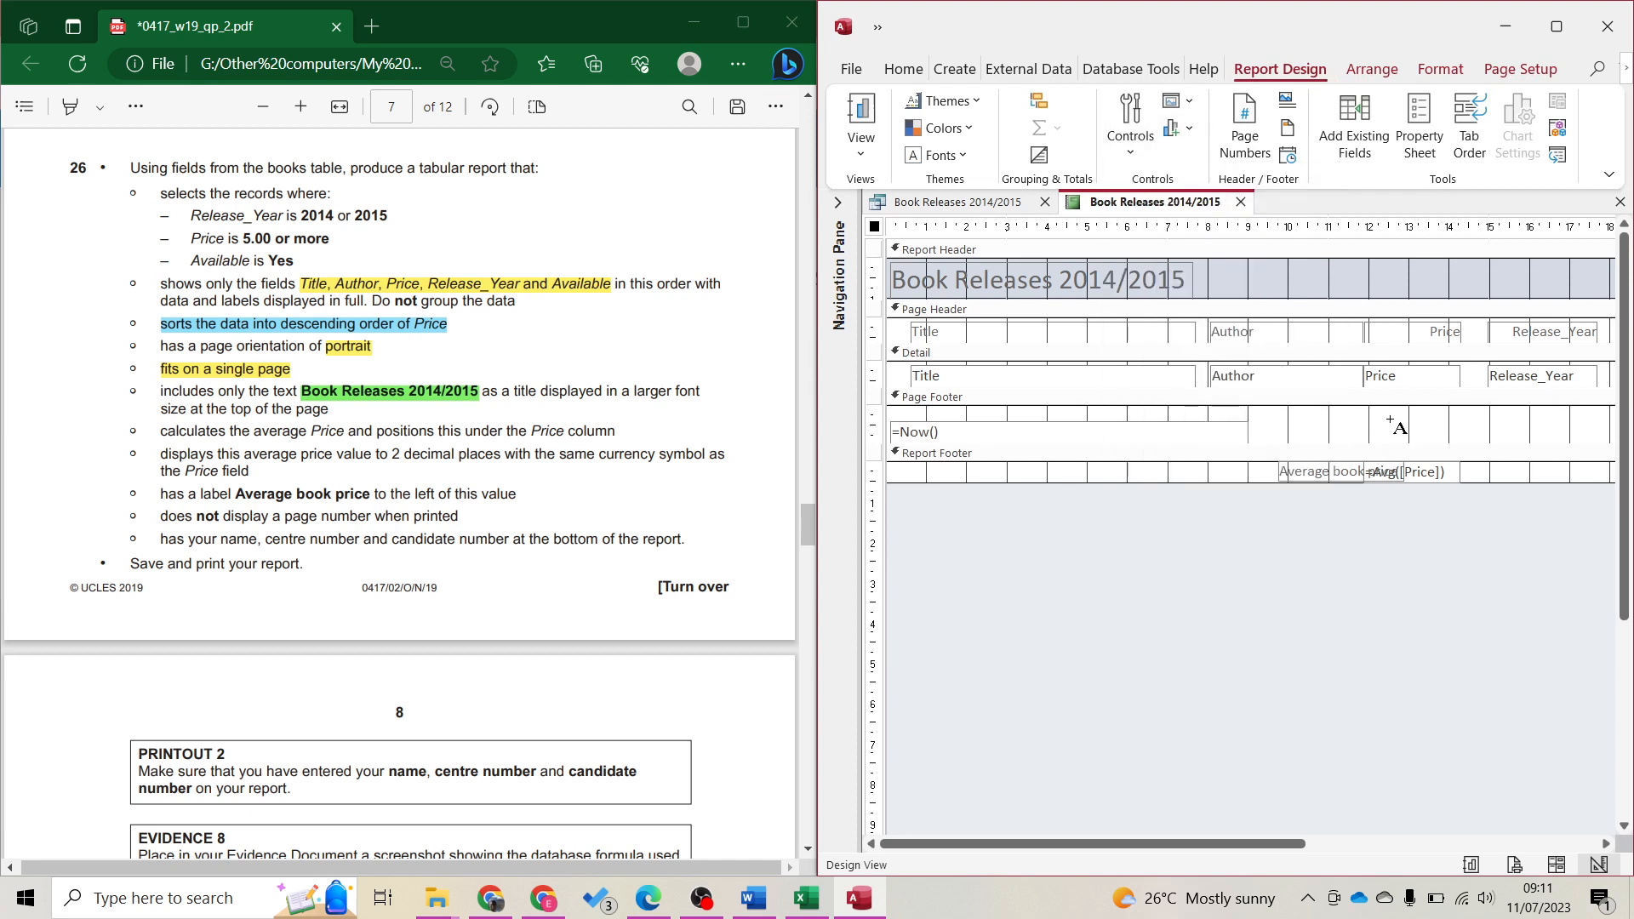
mouse_move(1392, 417)
mouse_down()
mouse_move(1613, 449)
mouse_move(1602, 441)
mouse_up()
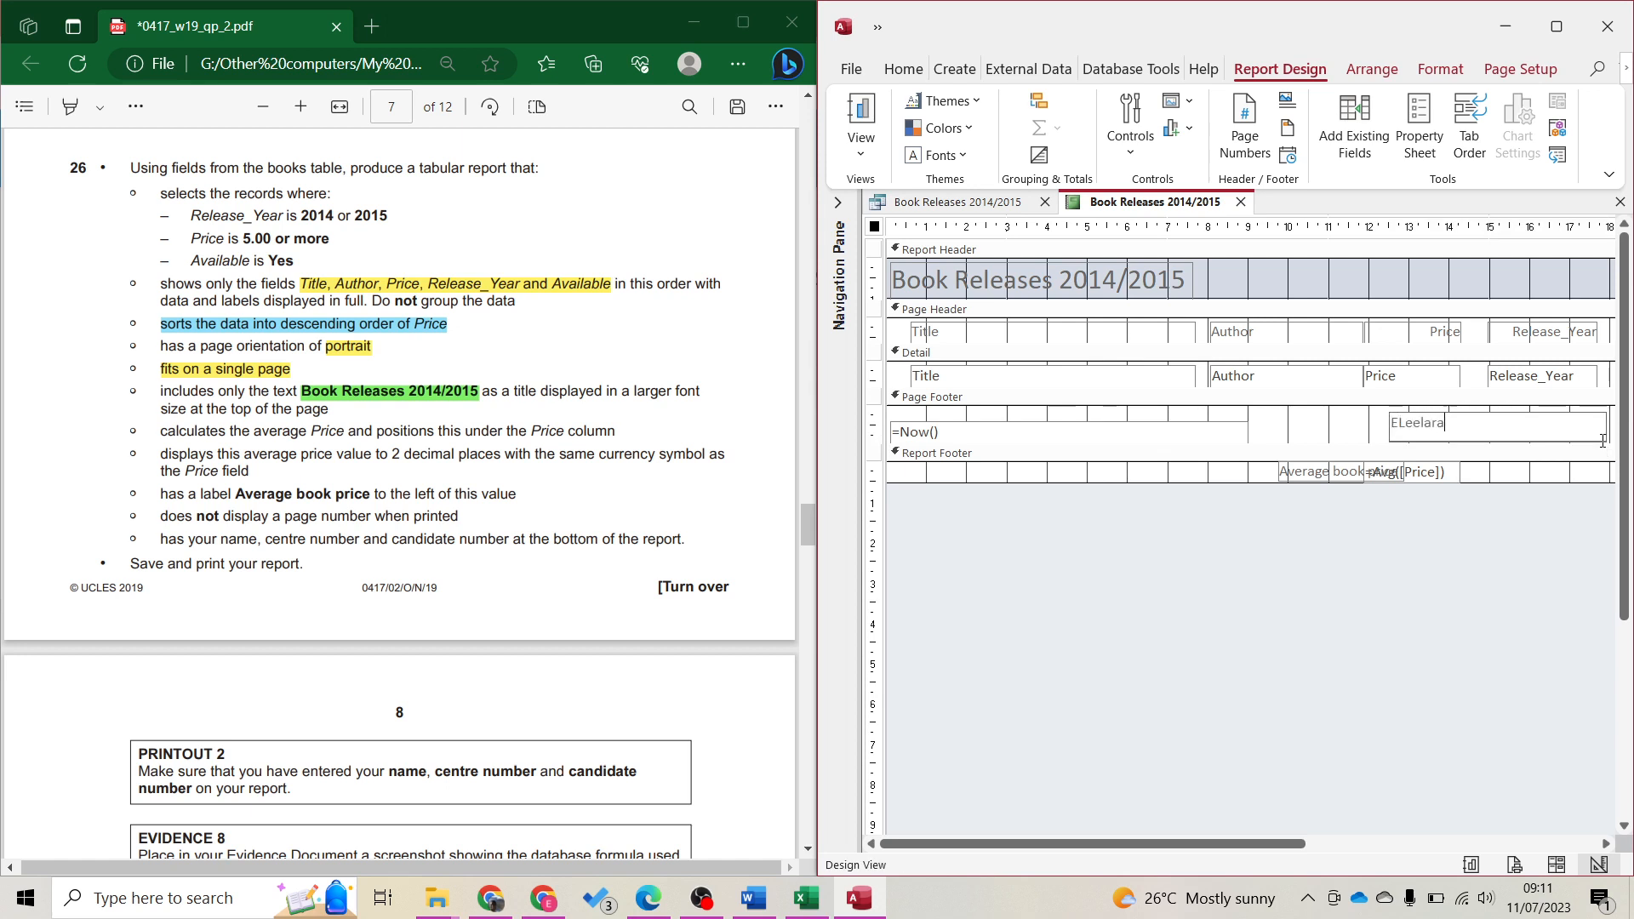
key(ctrl+a)
key(BackSpace)
text(MY)
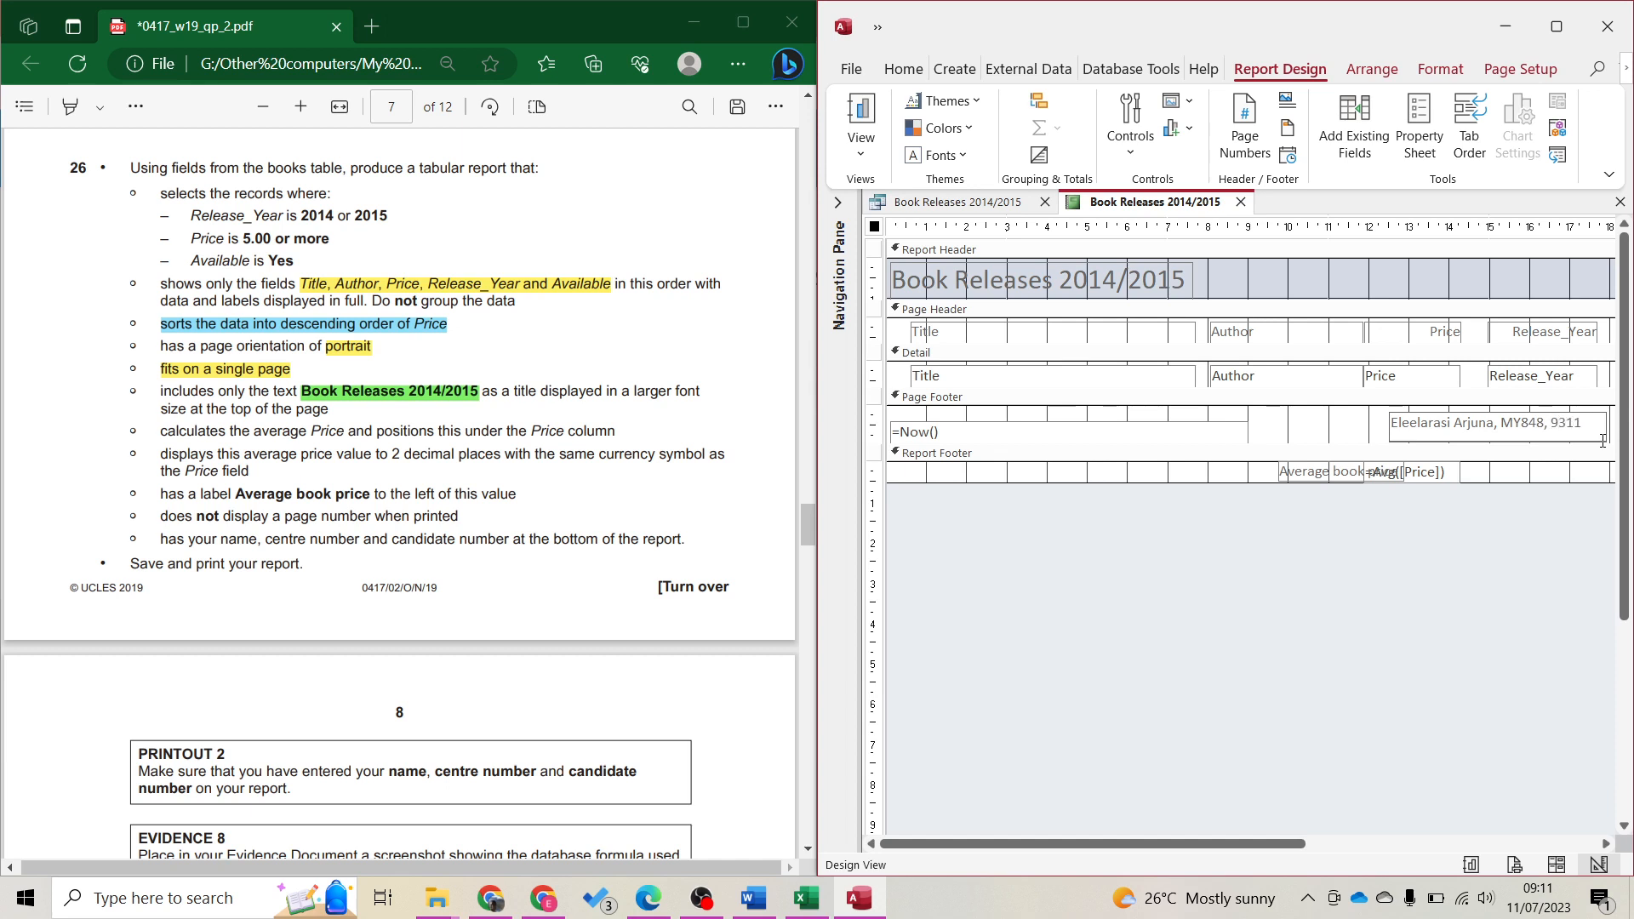
click(1578, 514)
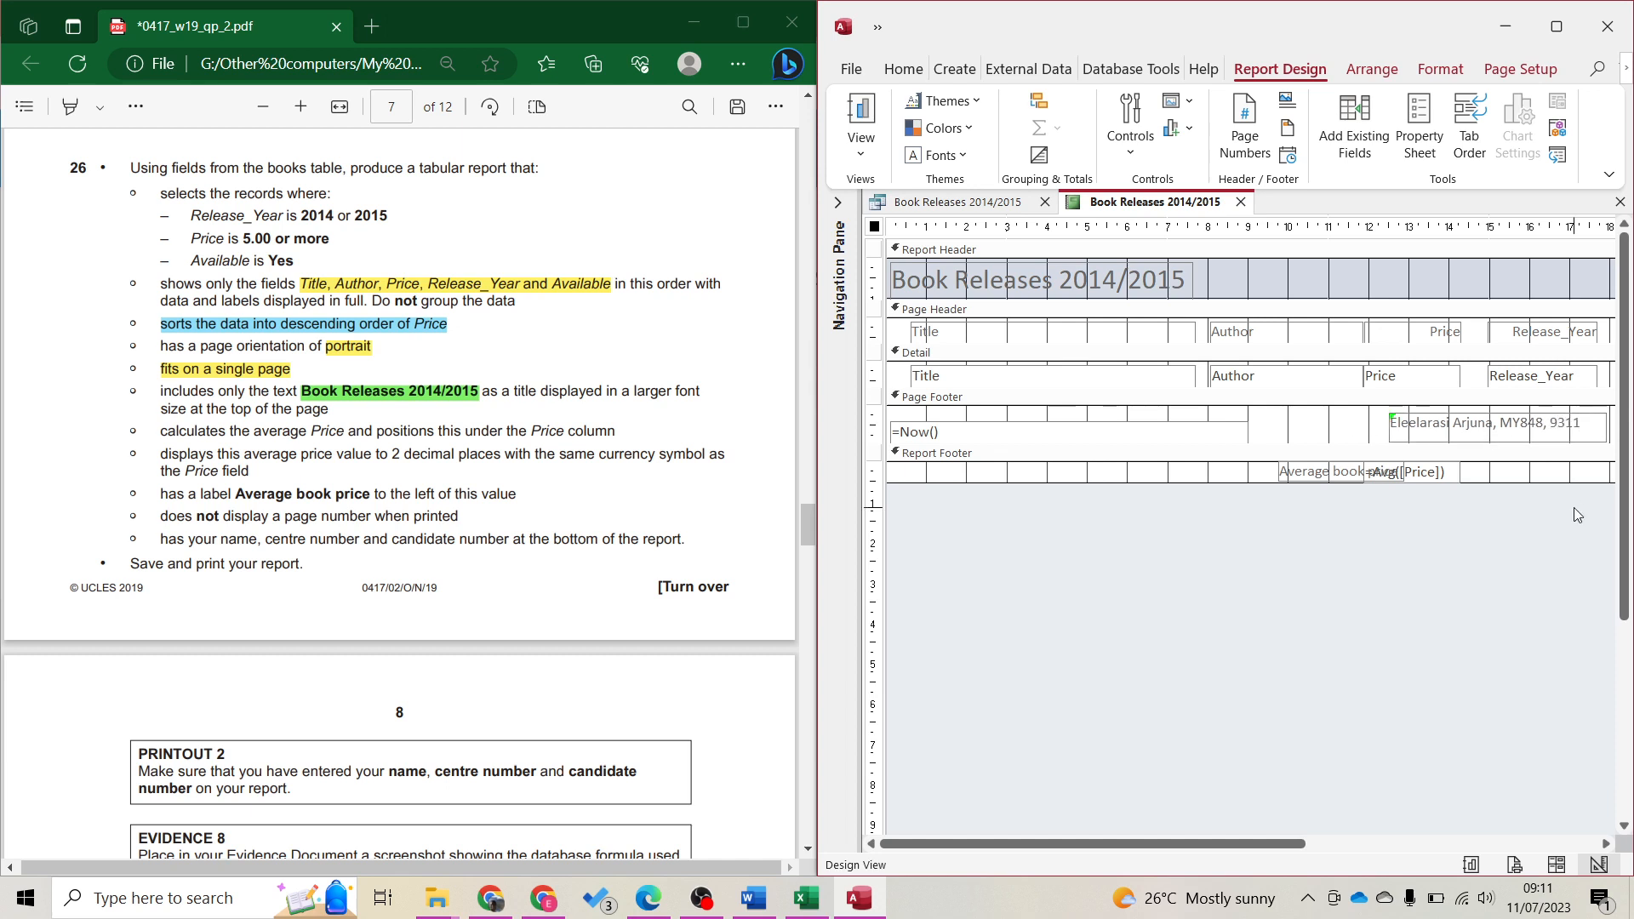
click(1322, 851)
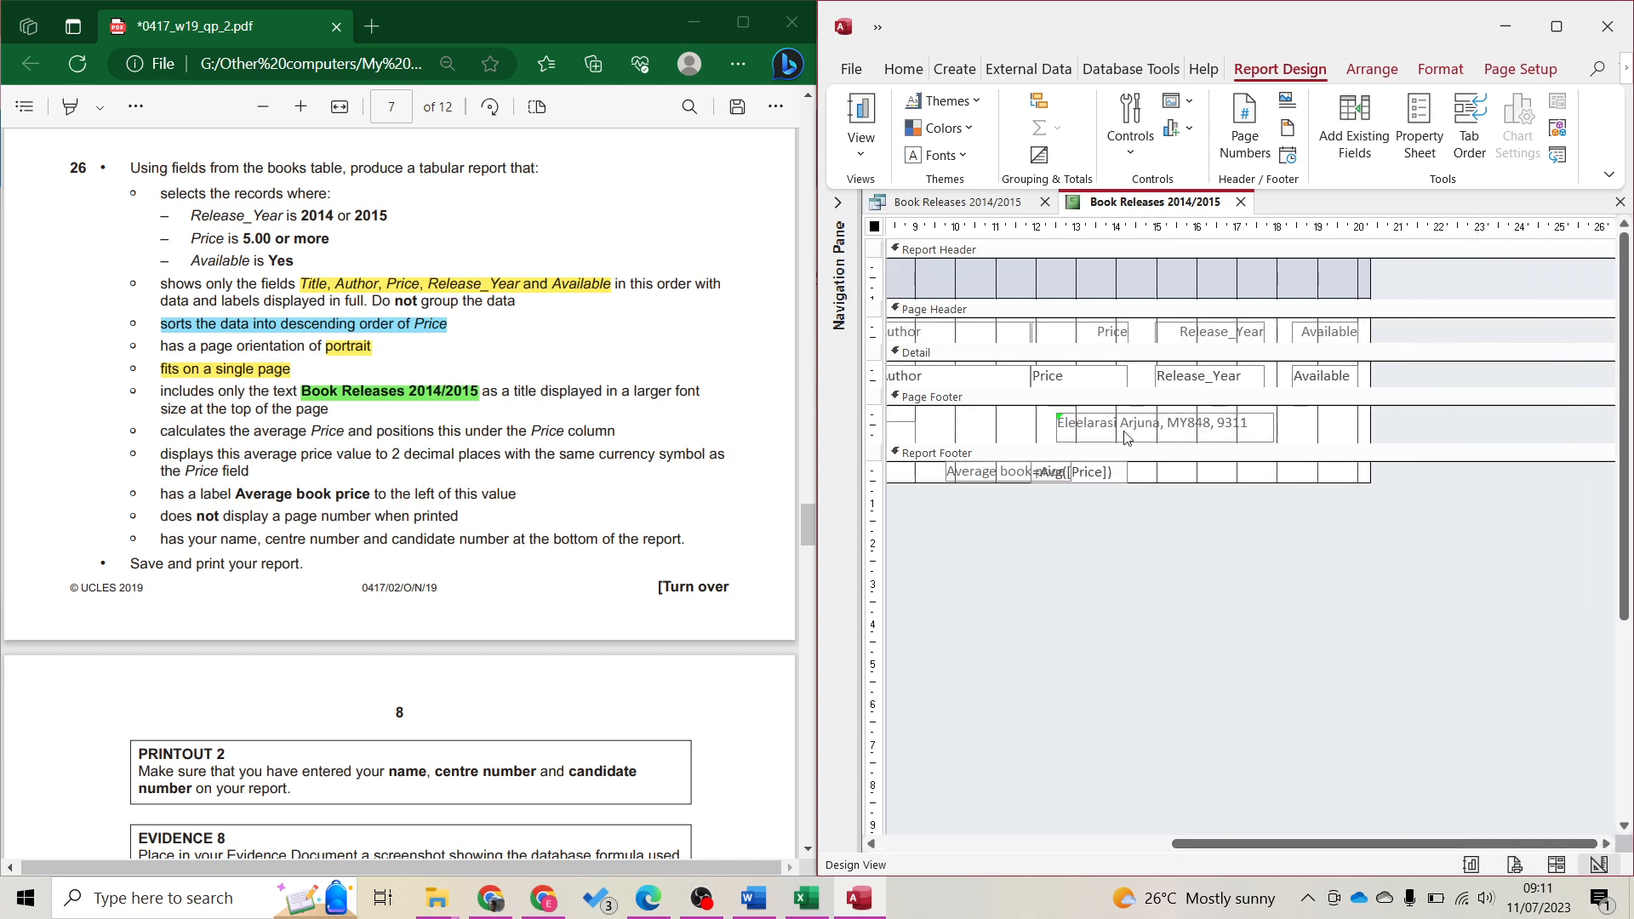
drag(1126, 438, 1155, 418)
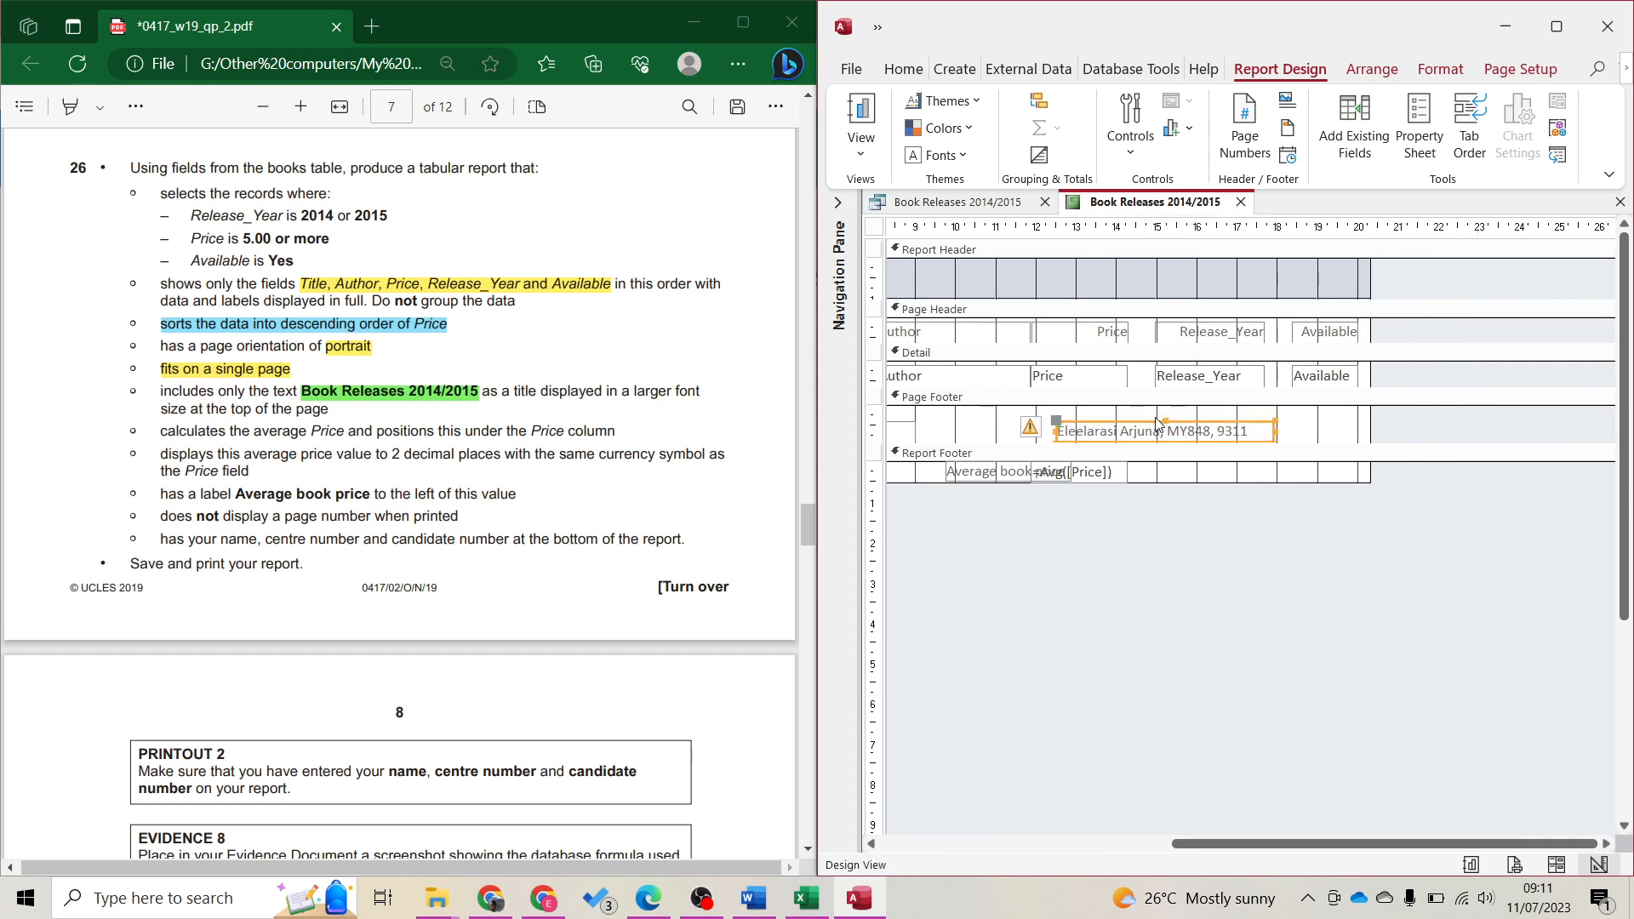
key(Right)
key(Right)
key(Right)
key(Right)
key(Right)
key(Right)
key(Right)
key(Right)
key(Right)
key(Right)
key(Right)
key(Right)
key(Right)
key(Right)
key(Right)
key(Right)
key(Right)
key(Right)
key(Right)
key(Right)
key(Right)
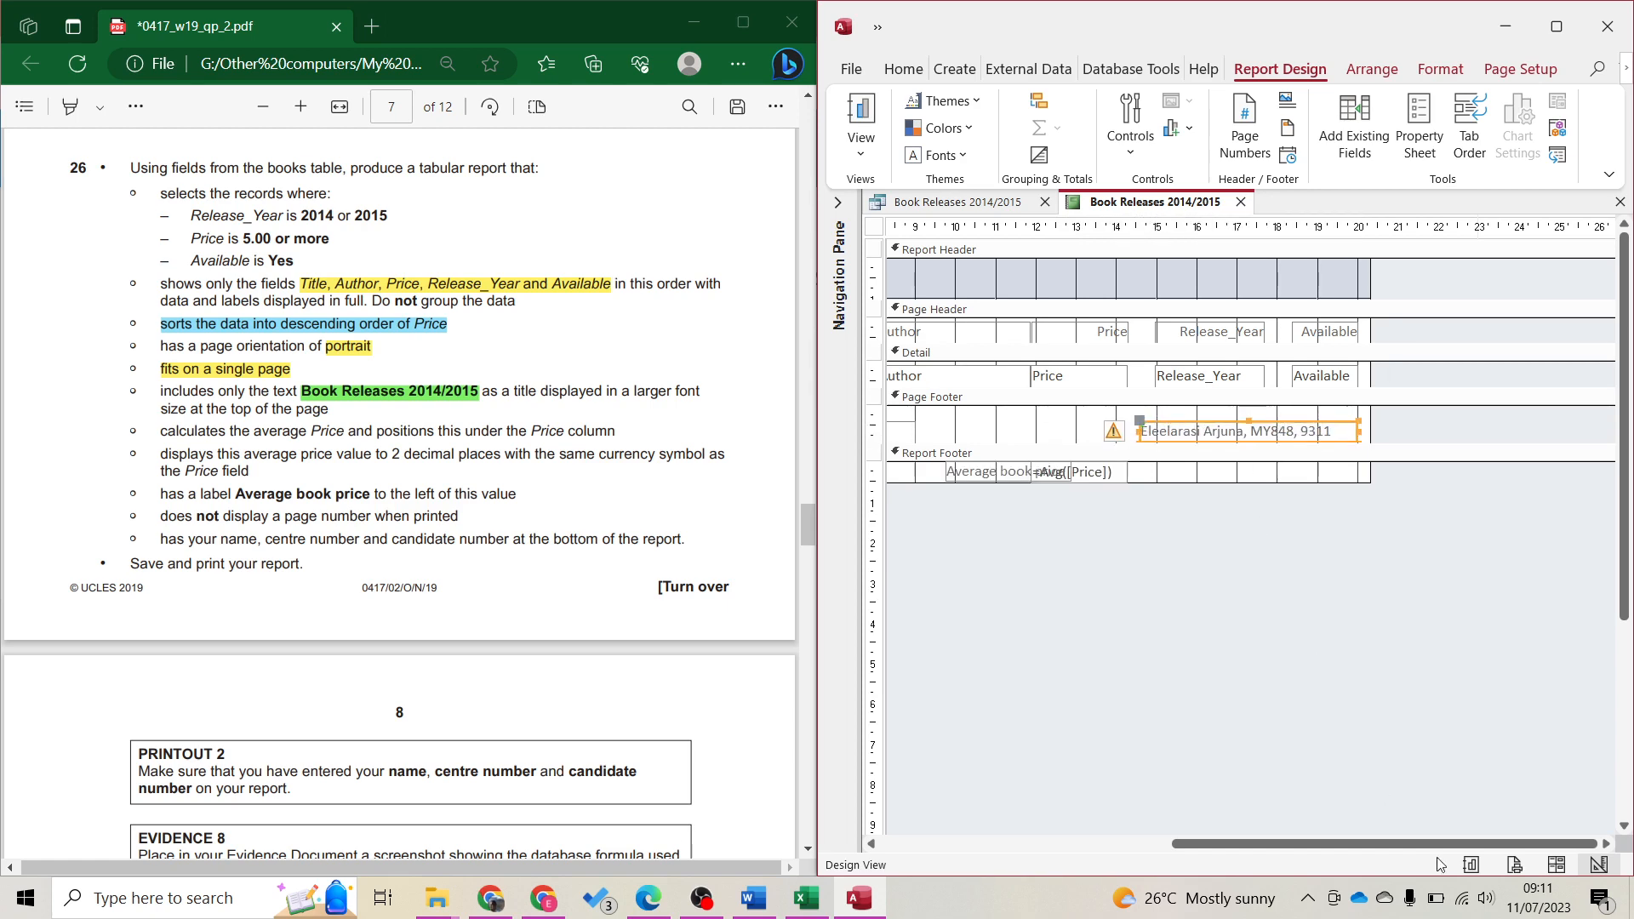
Check the single-page report in Print Preview, zooming in on the footer and column headings
click(1514, 864)
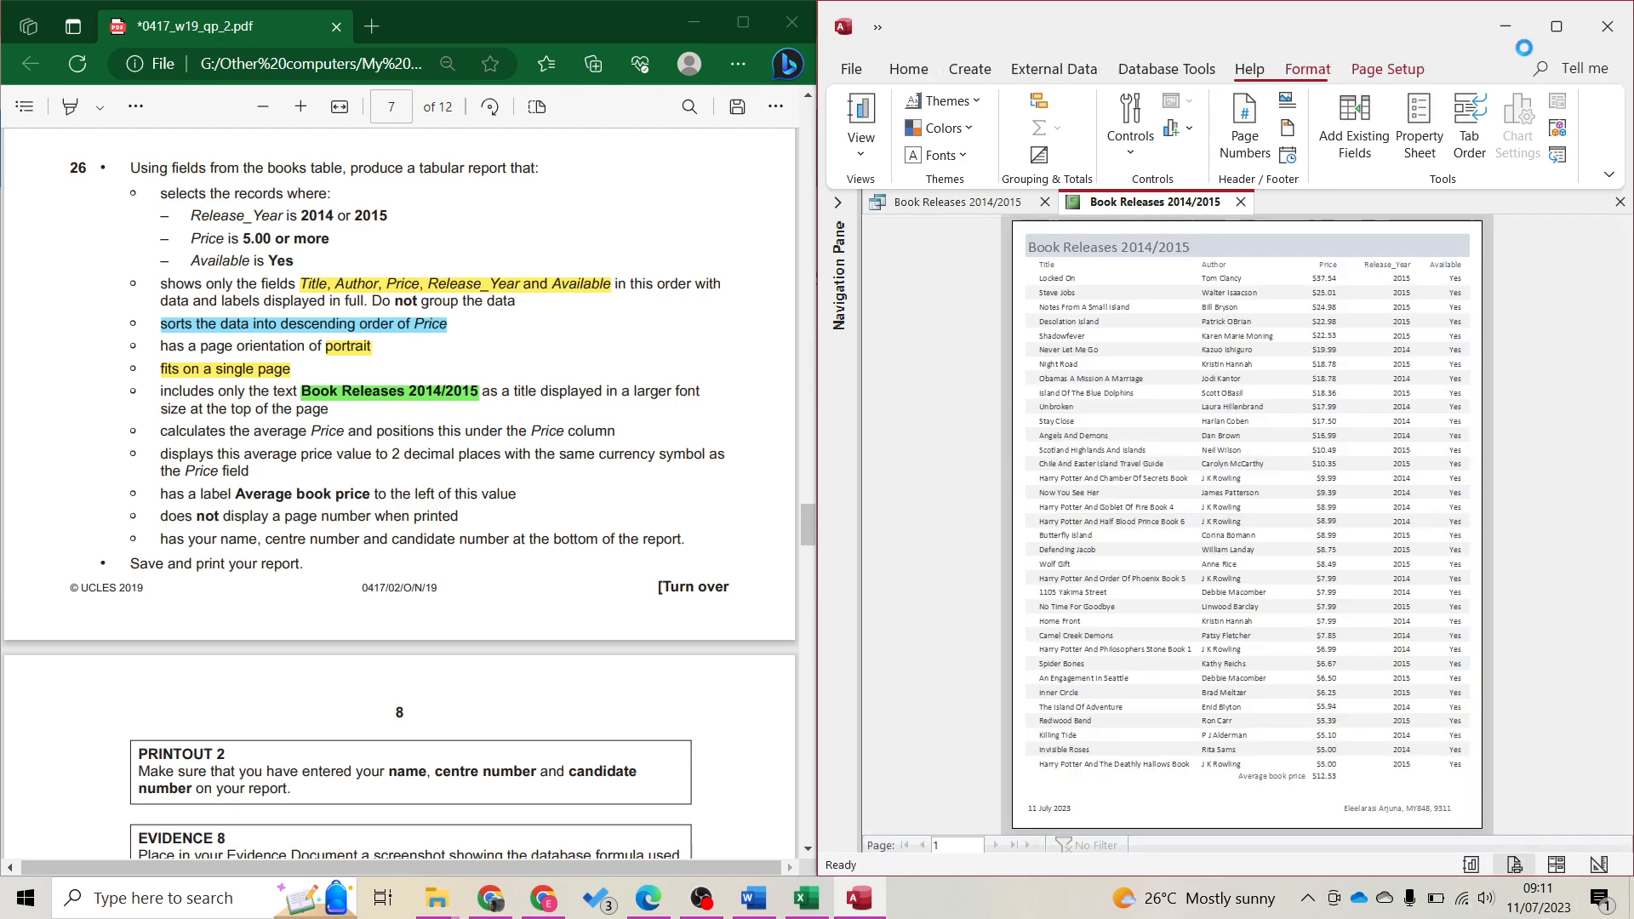
click(1556, 26)
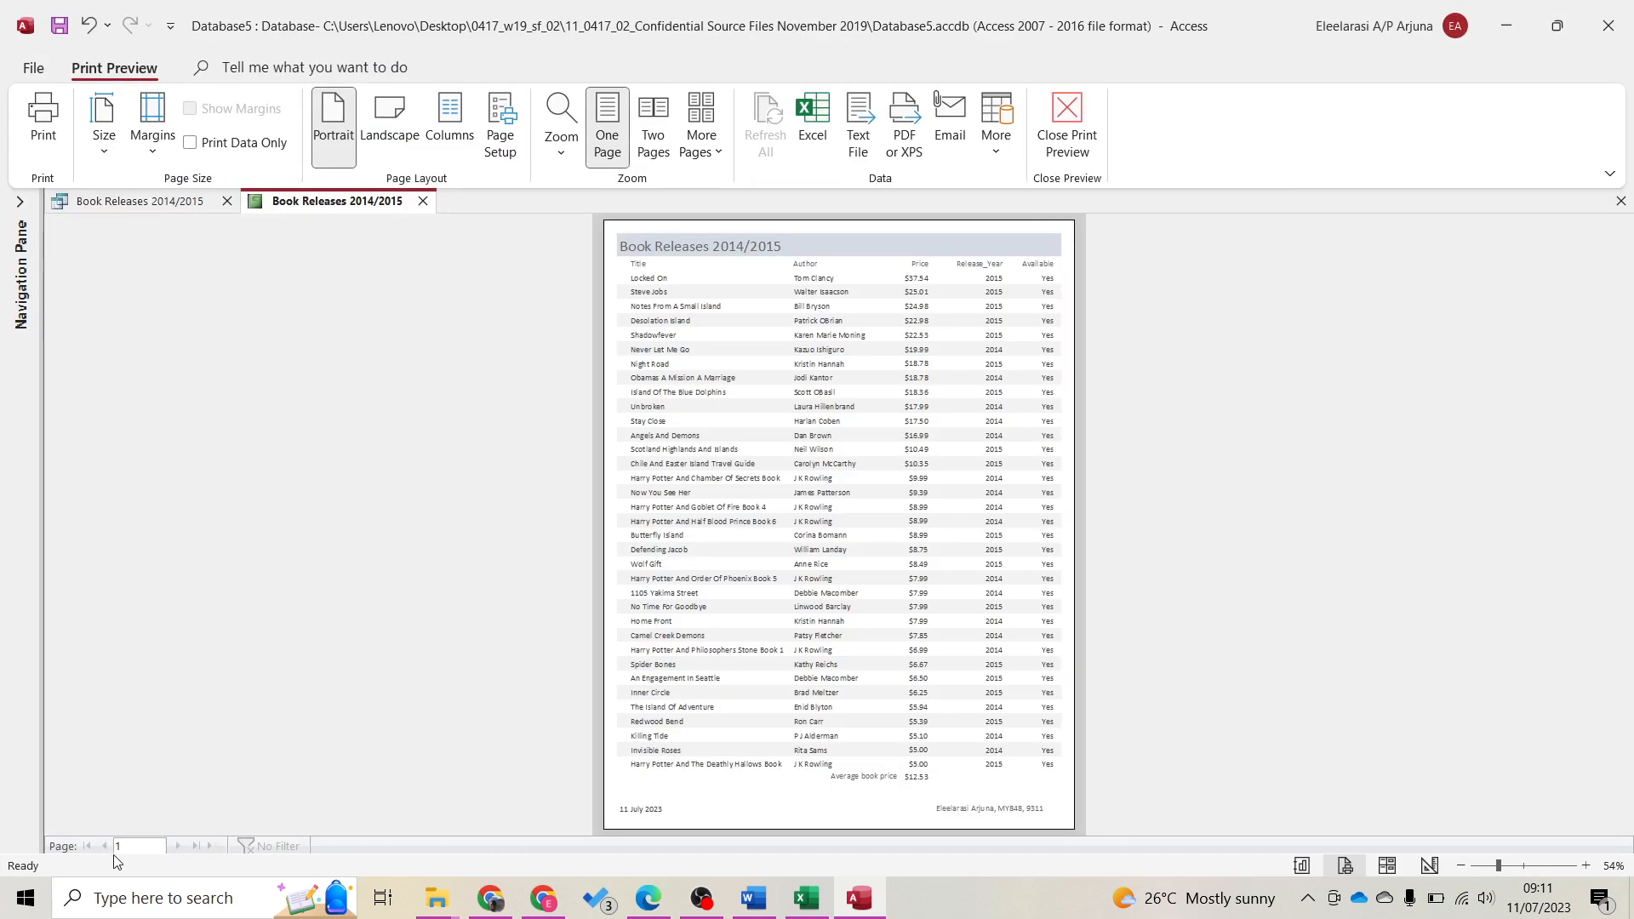
click(985, 812)
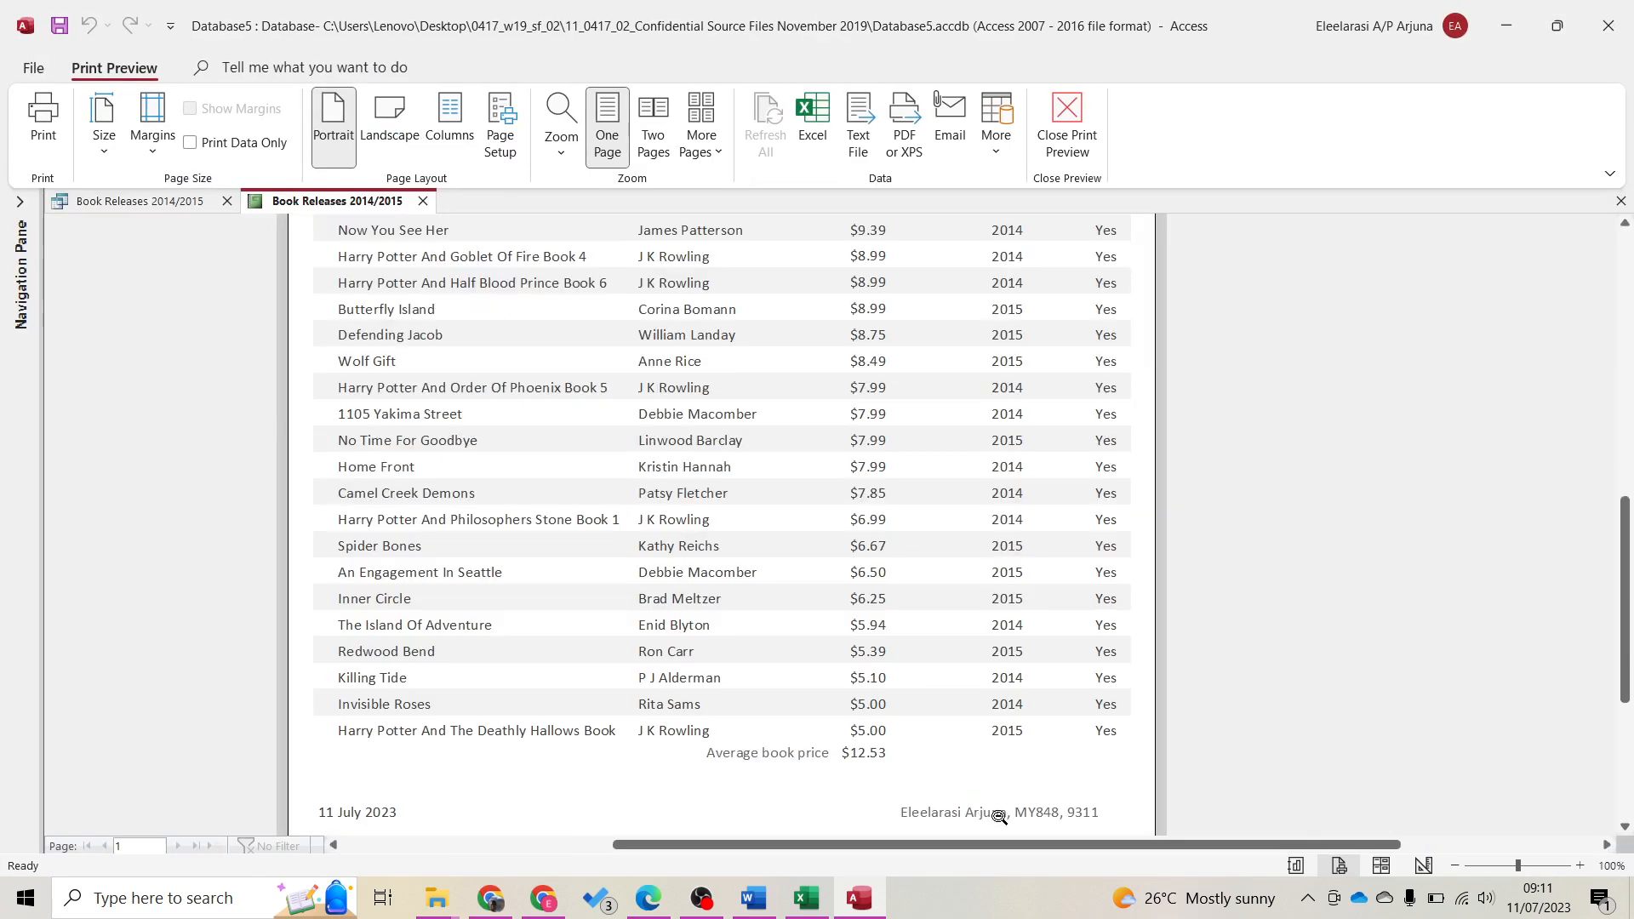
click(999, 816)
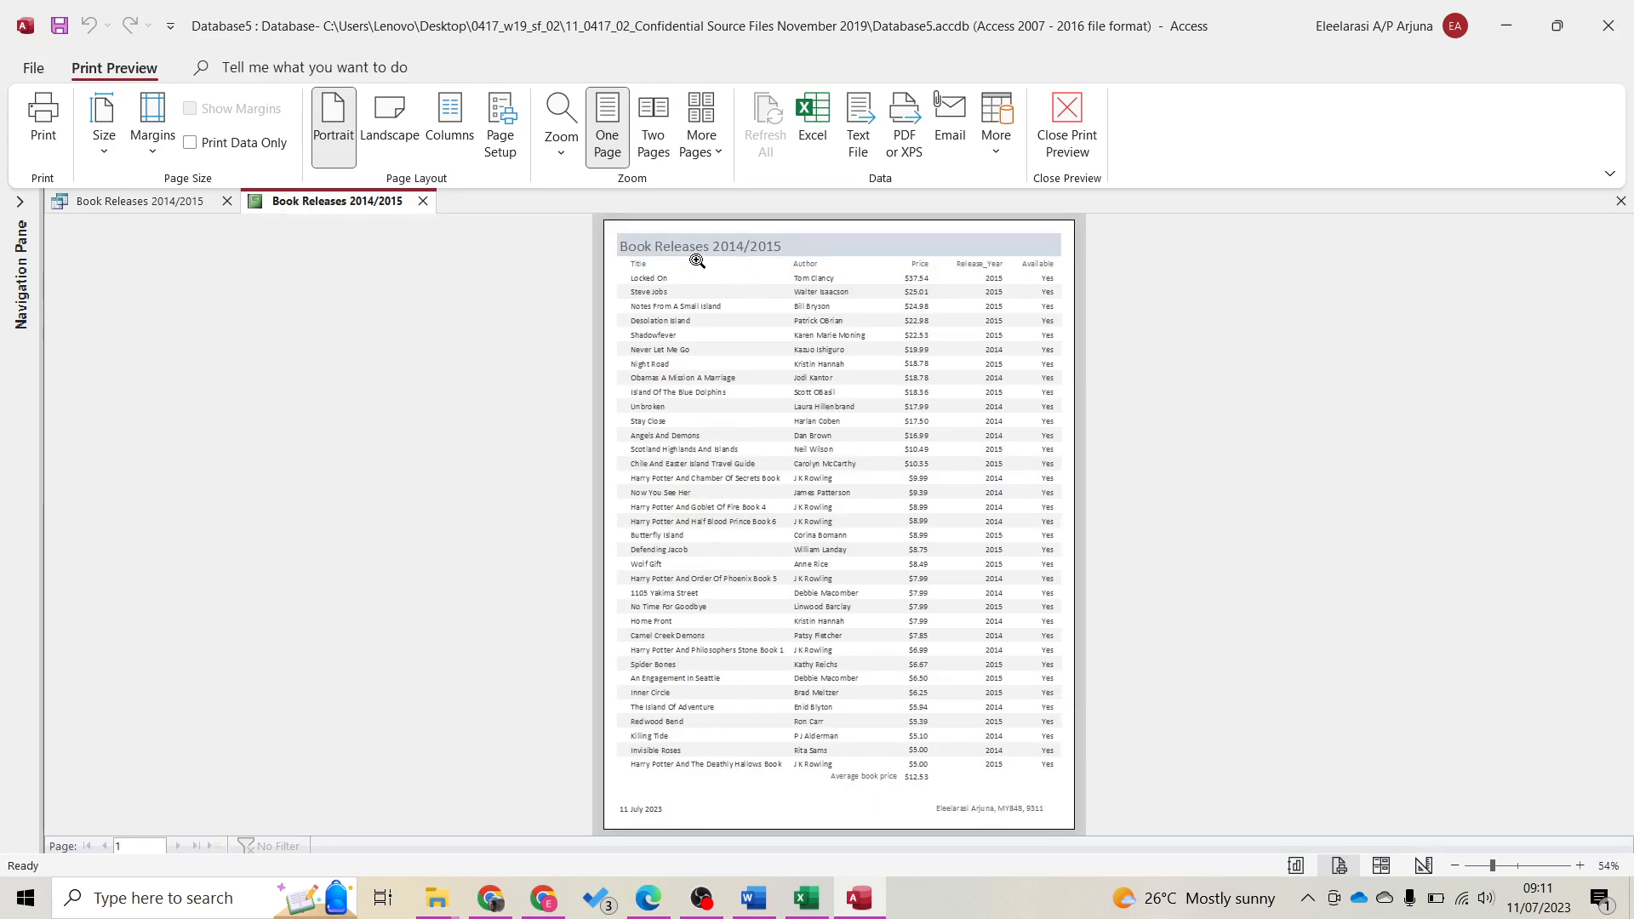
click(946, 388)
click(947, 388)
double_click(1101, 7)
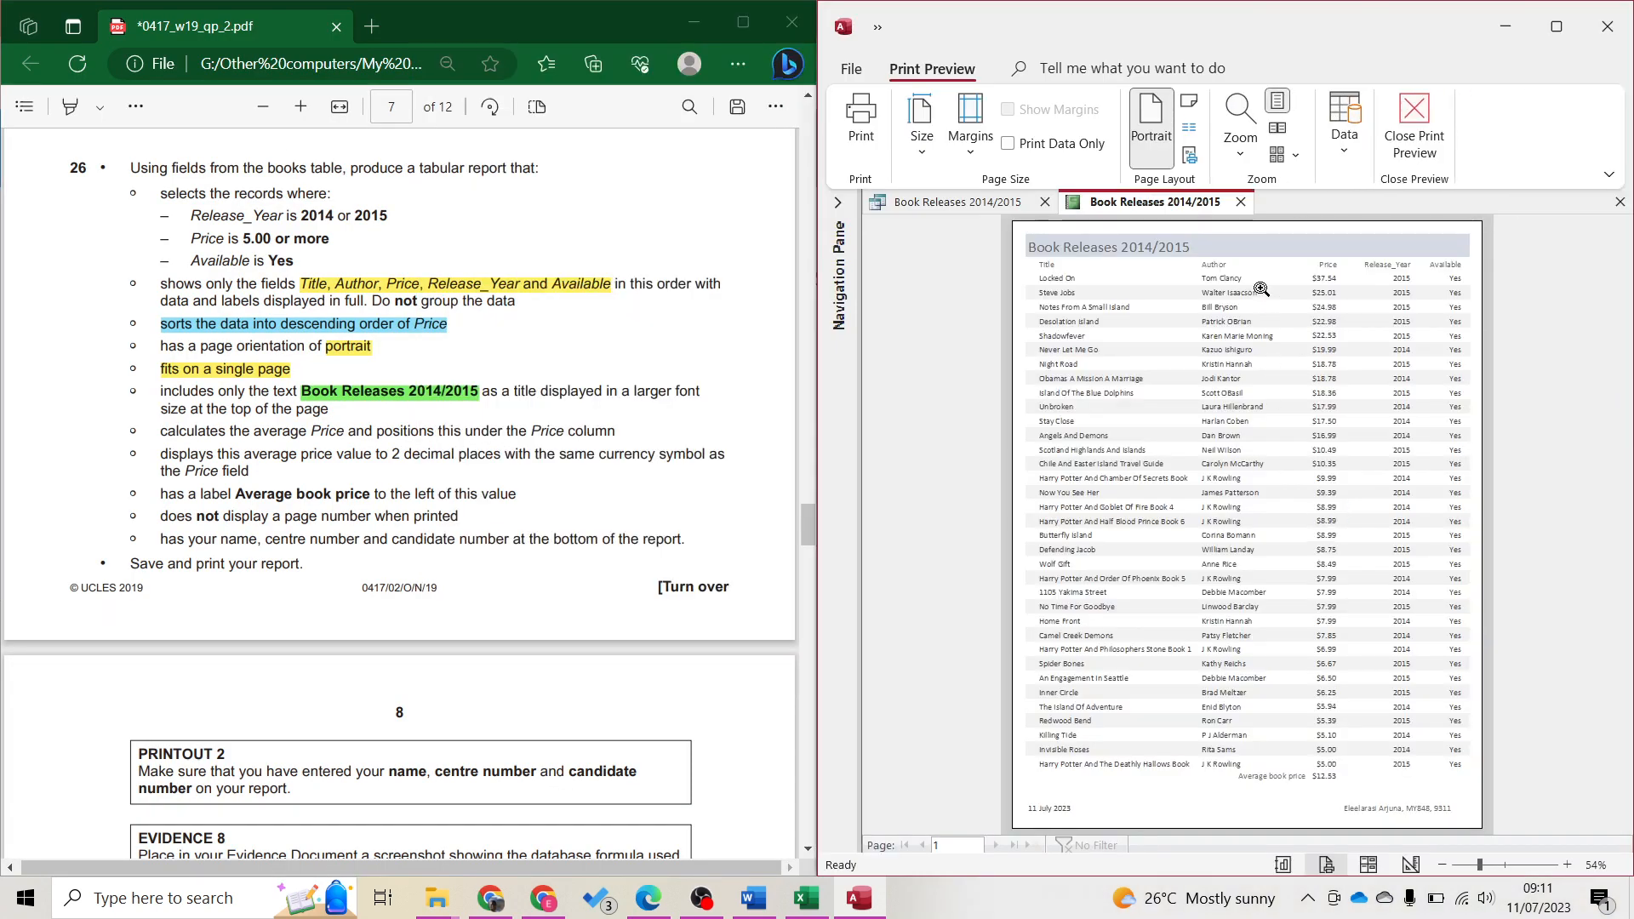
click(1262, 290)
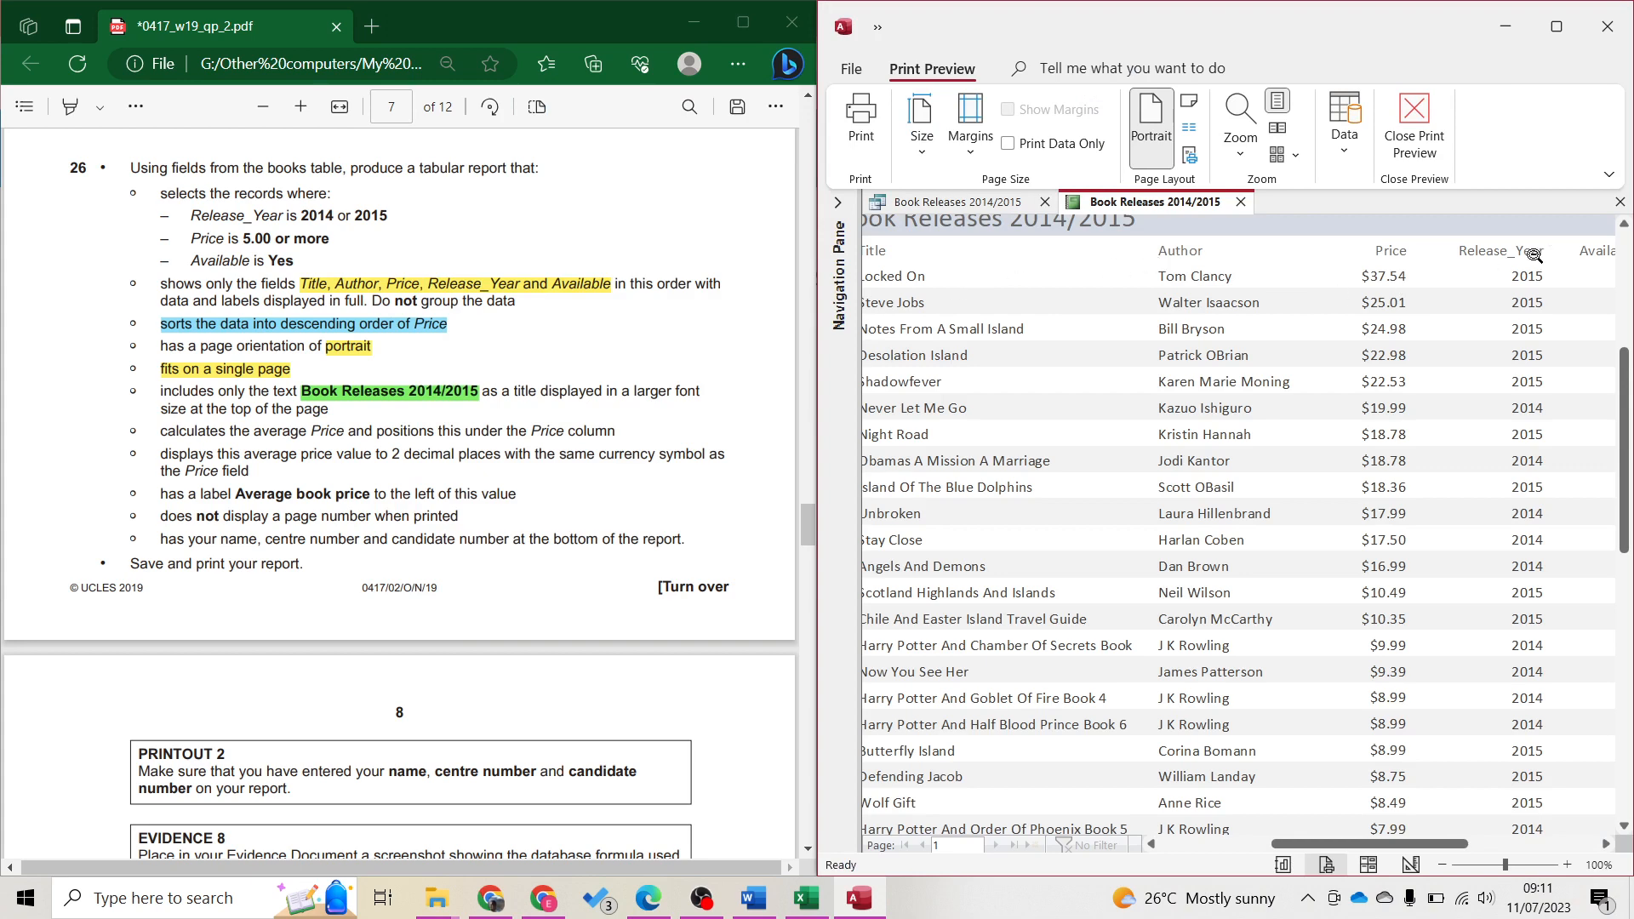
click(1489, 276)
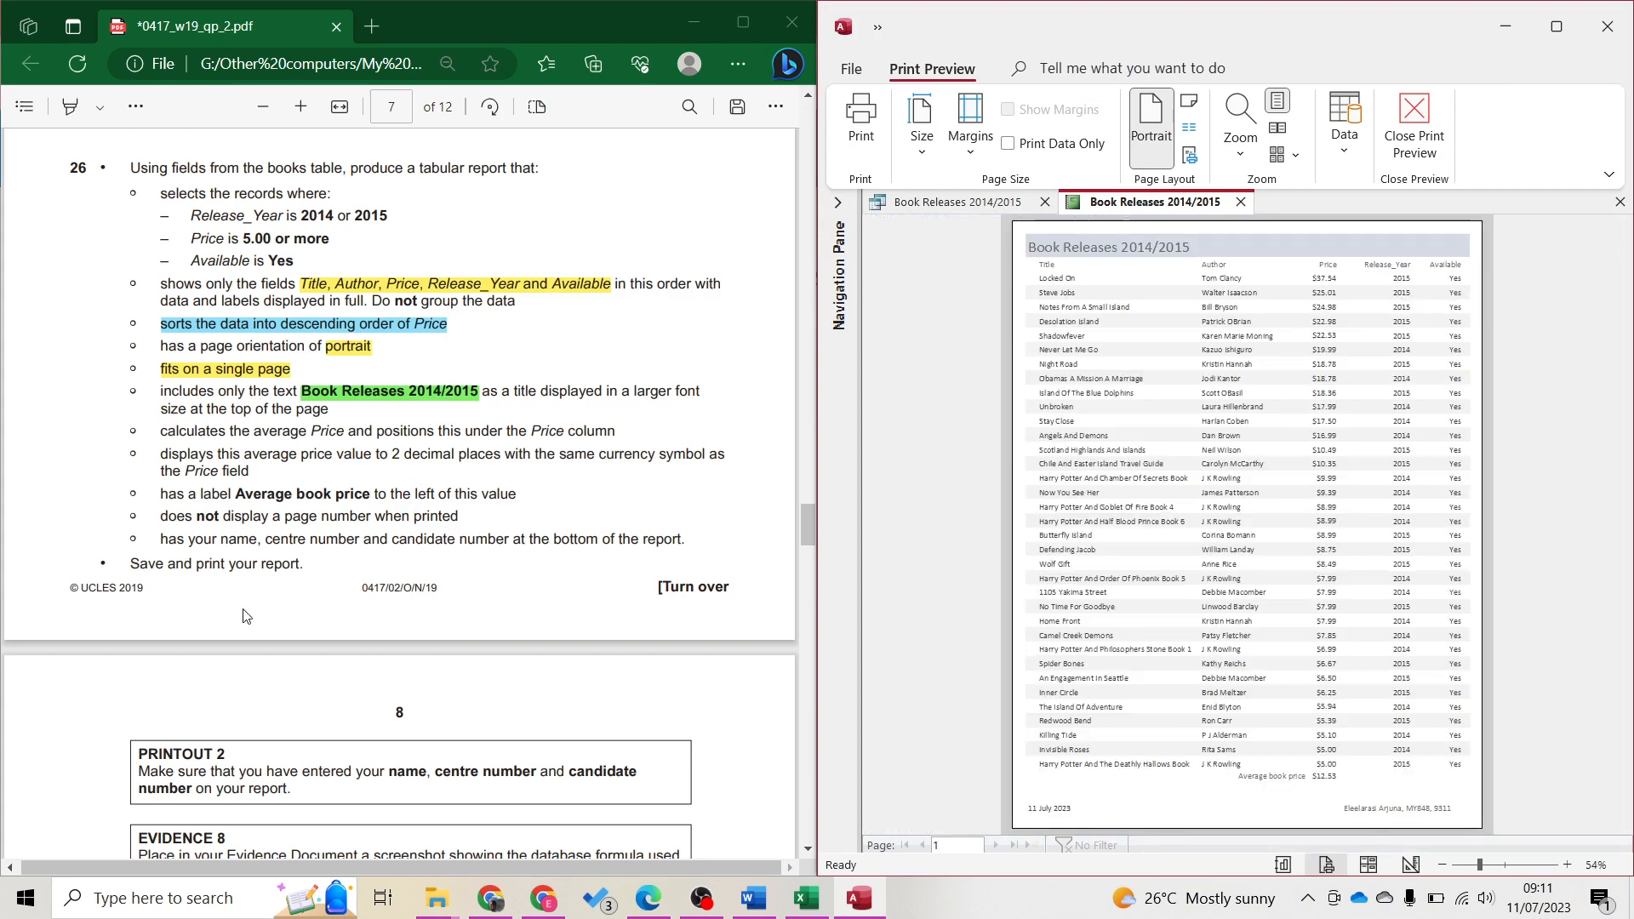
scroll(357, 507, down, 2)
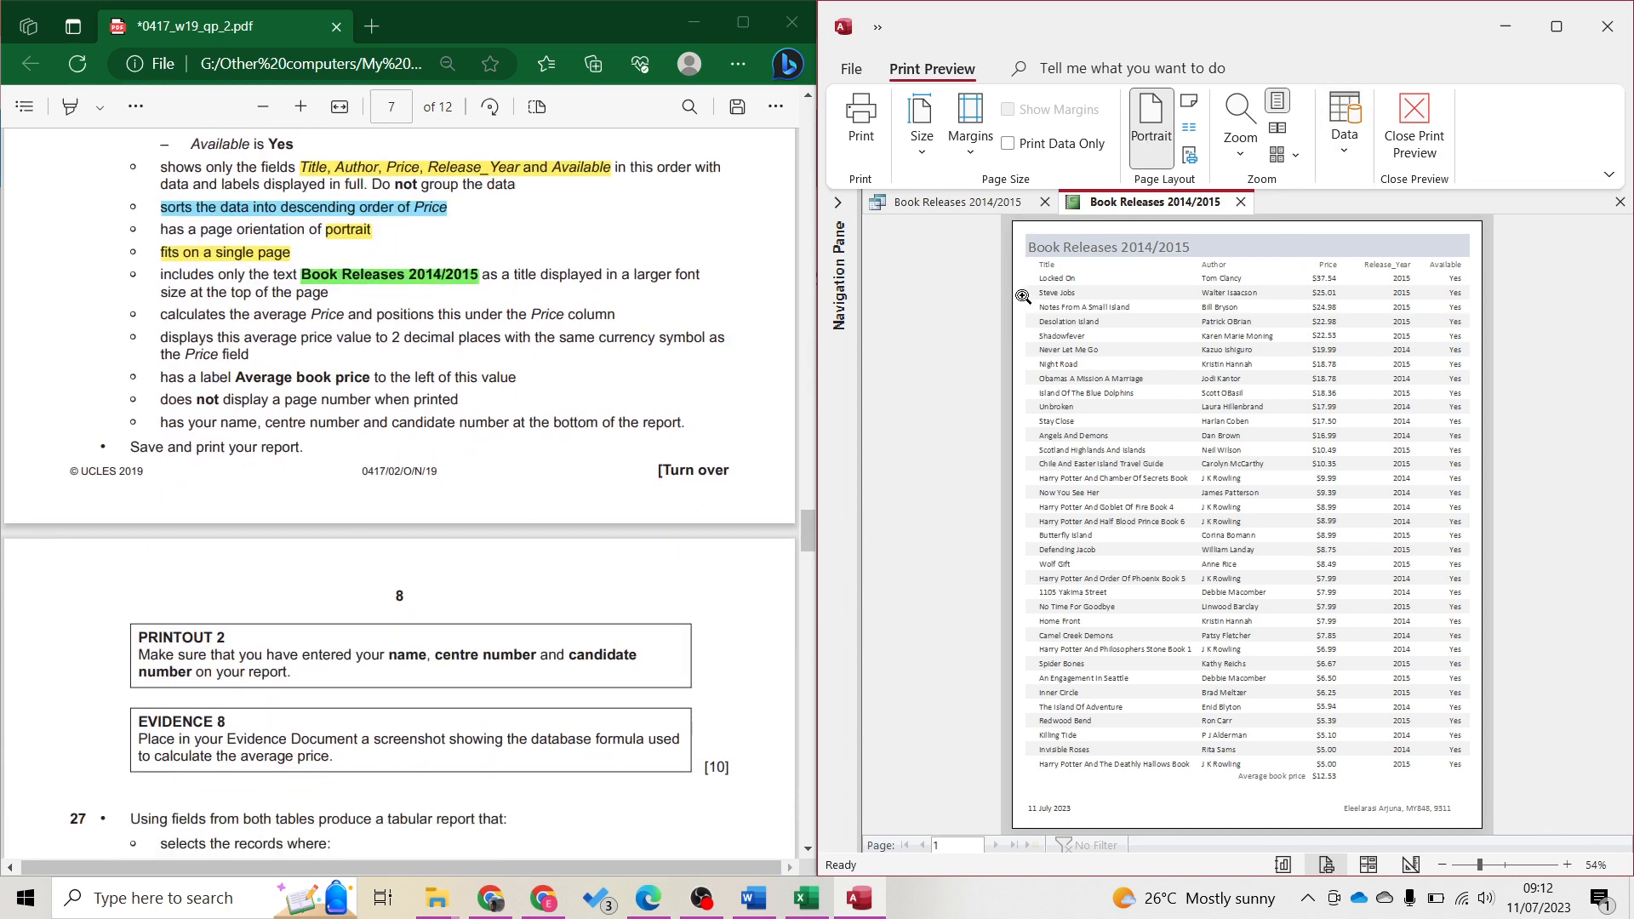
Print the report using Microsoft Print to PDF as the printer
click(850, 69)
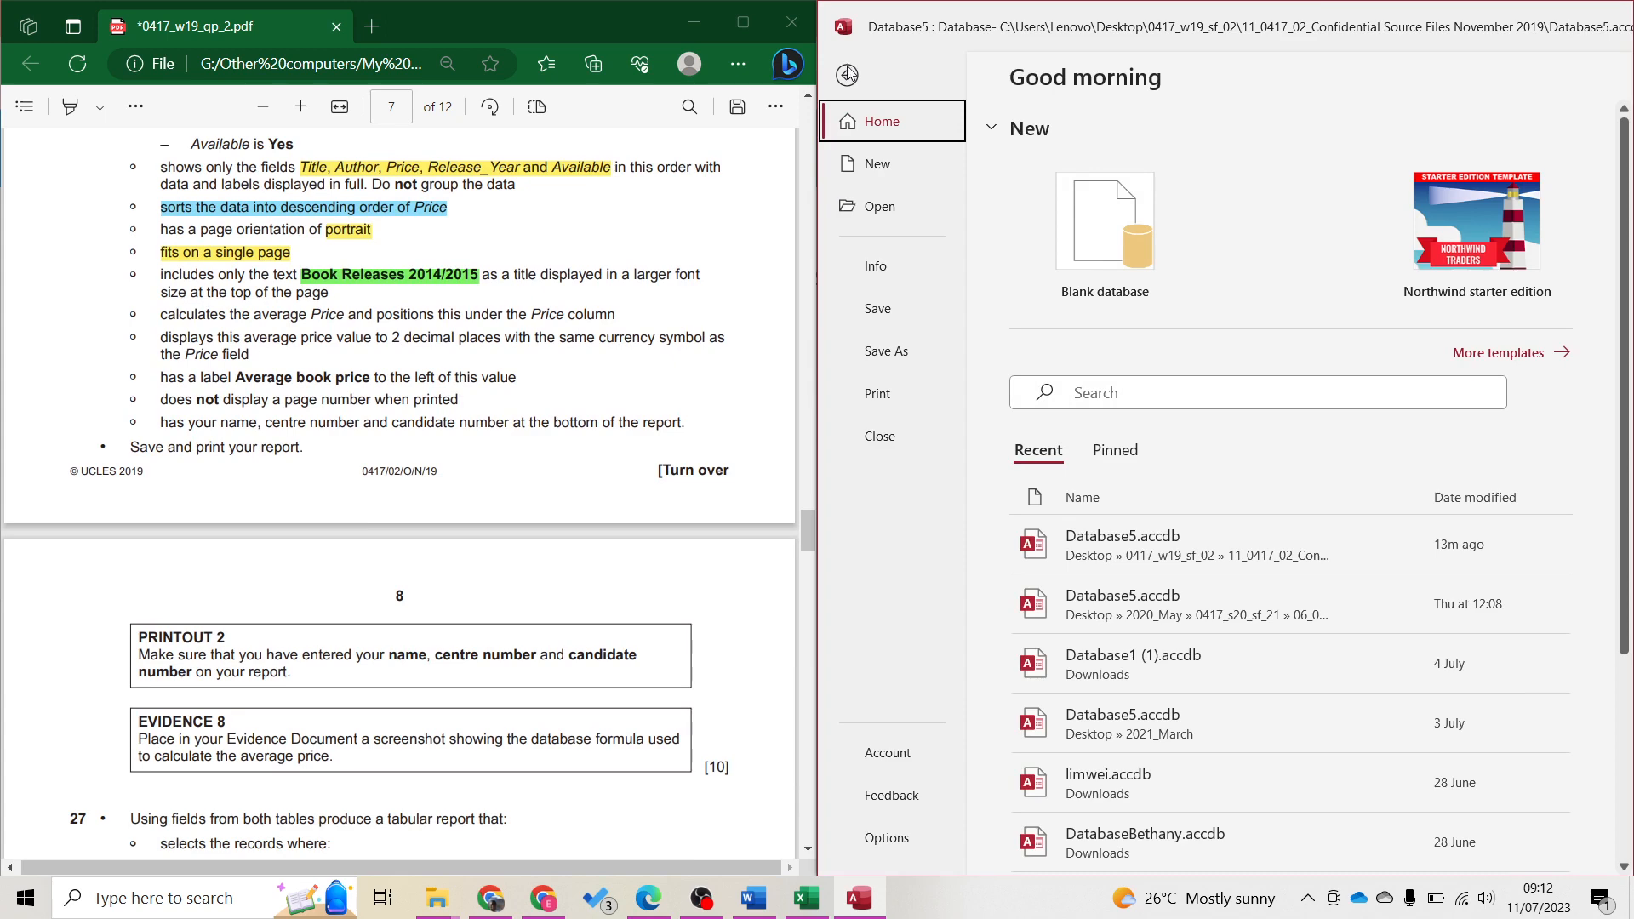
click(847, 75)
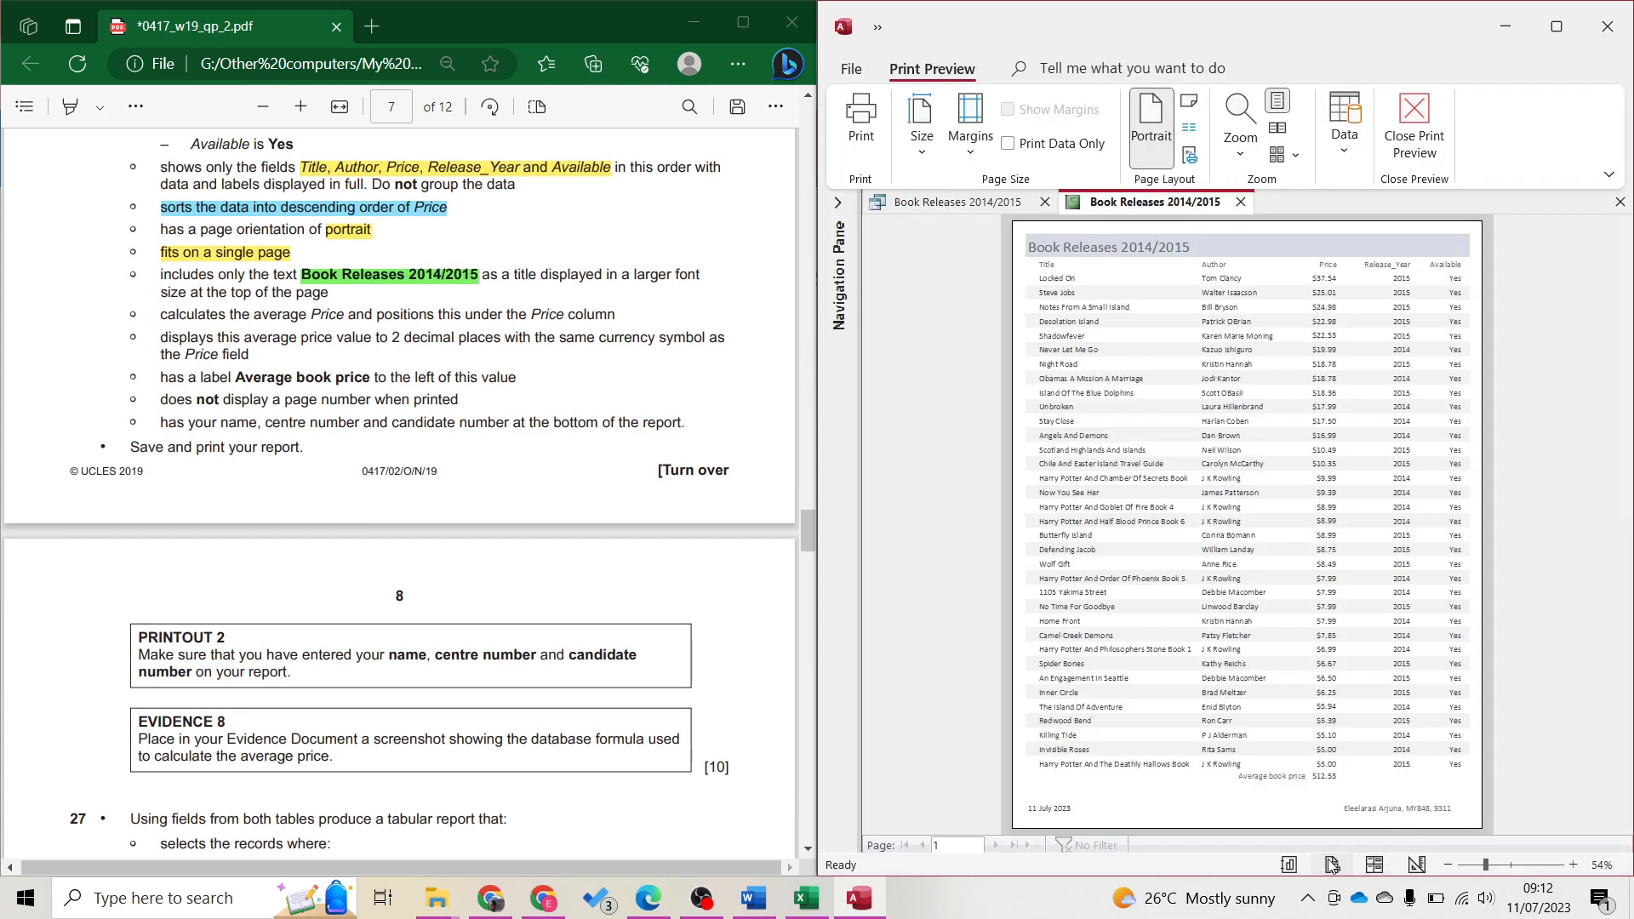
click(861, 124)
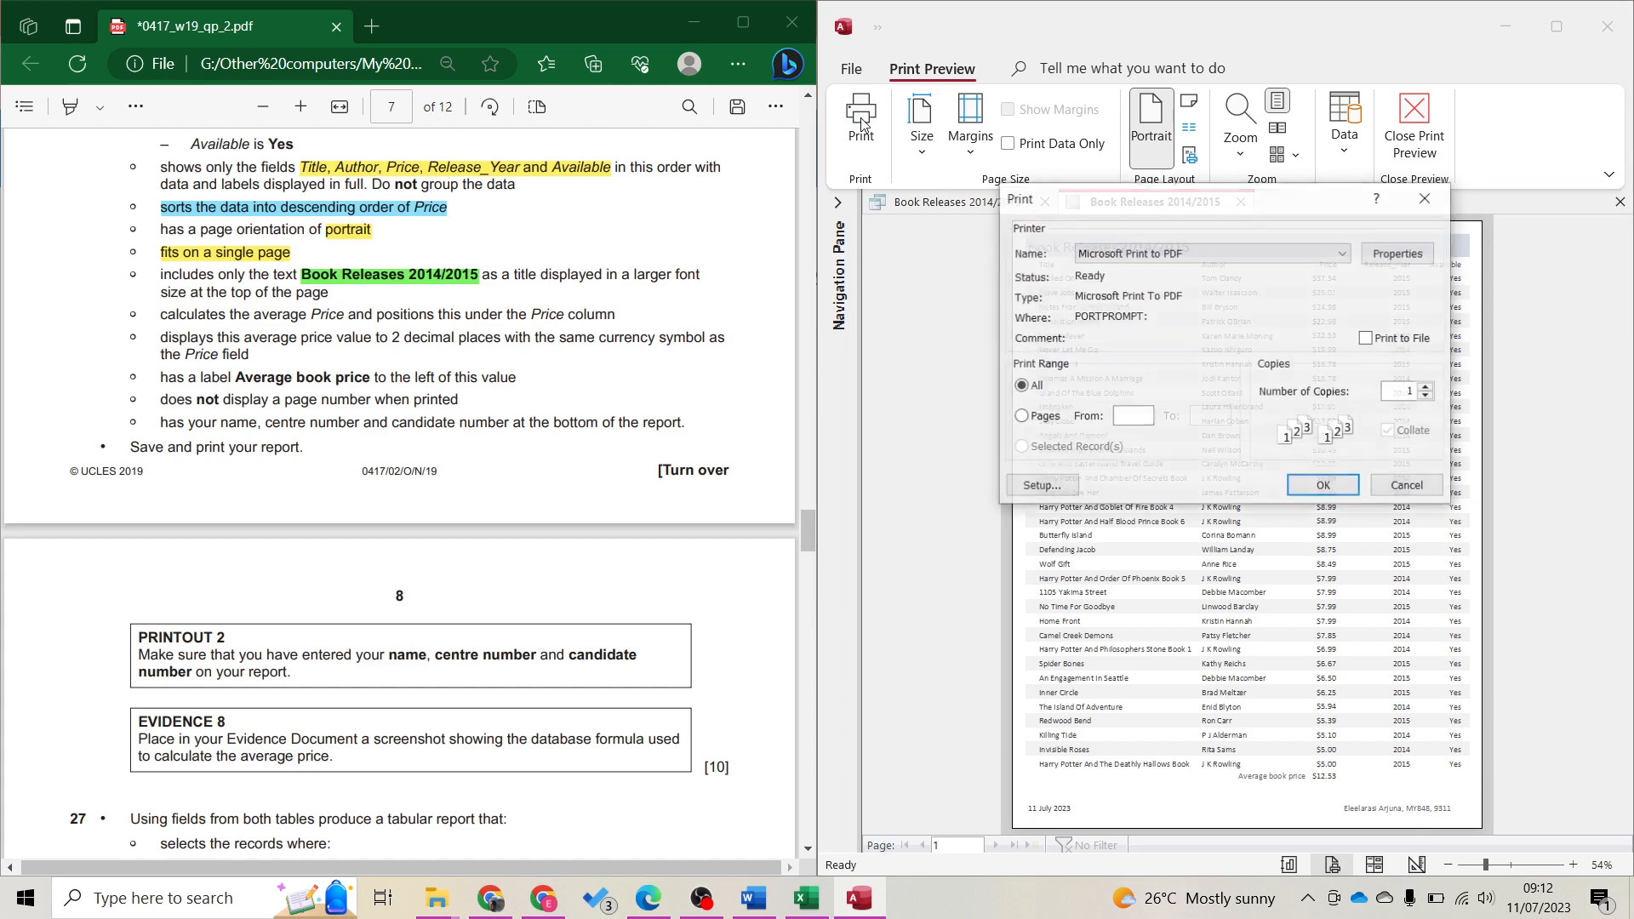
click(1206, 255)
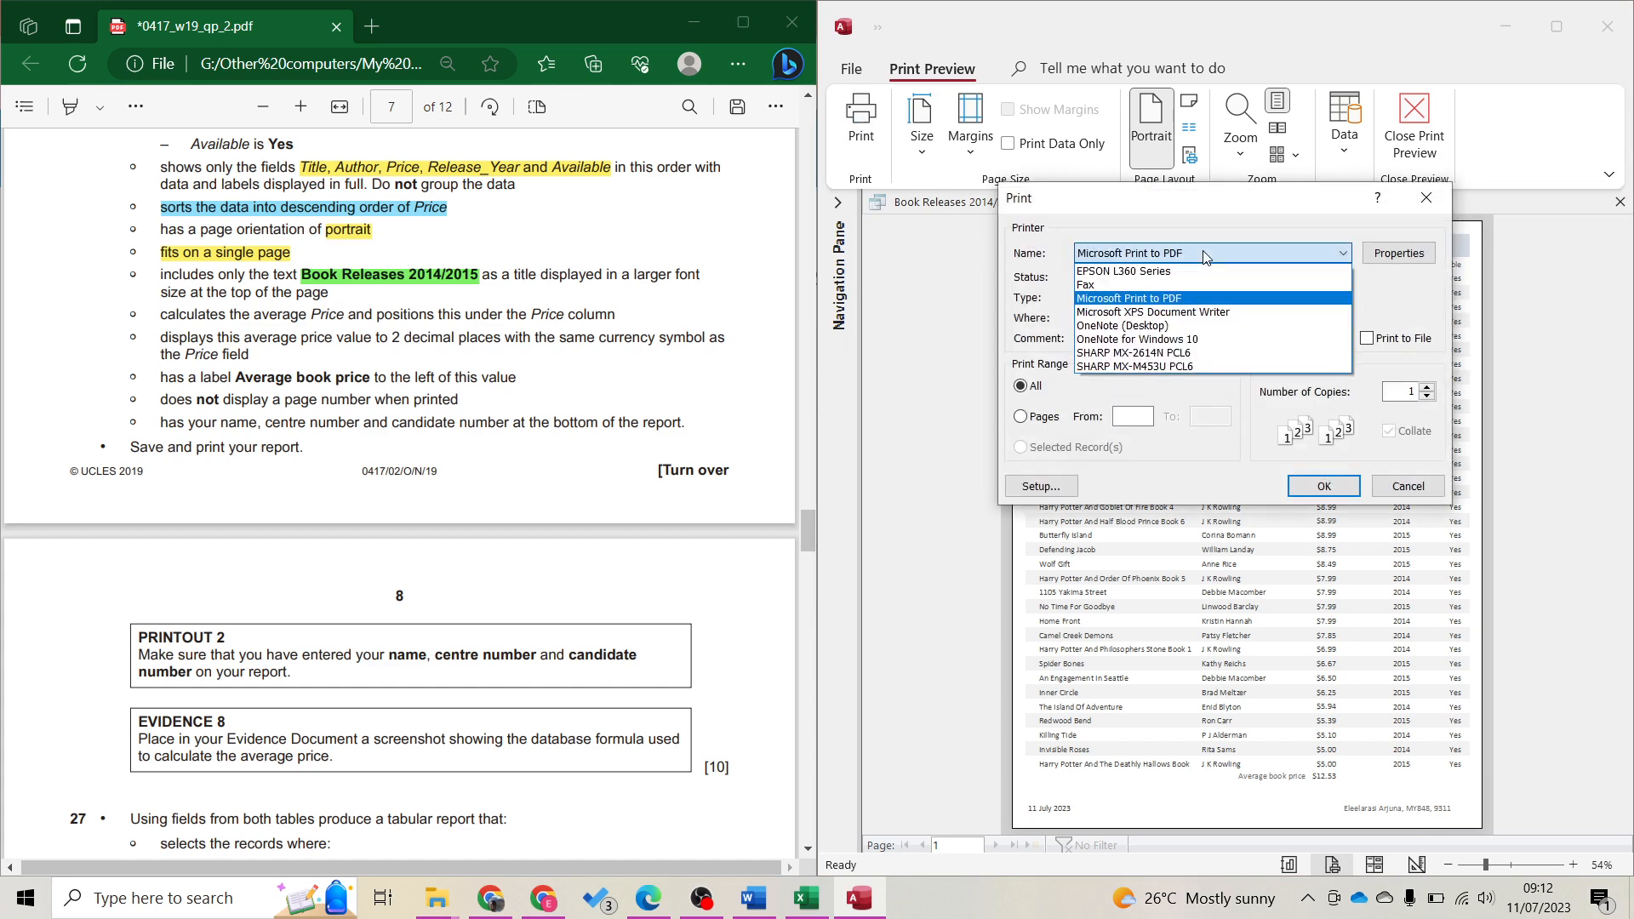
click(1205, 253)
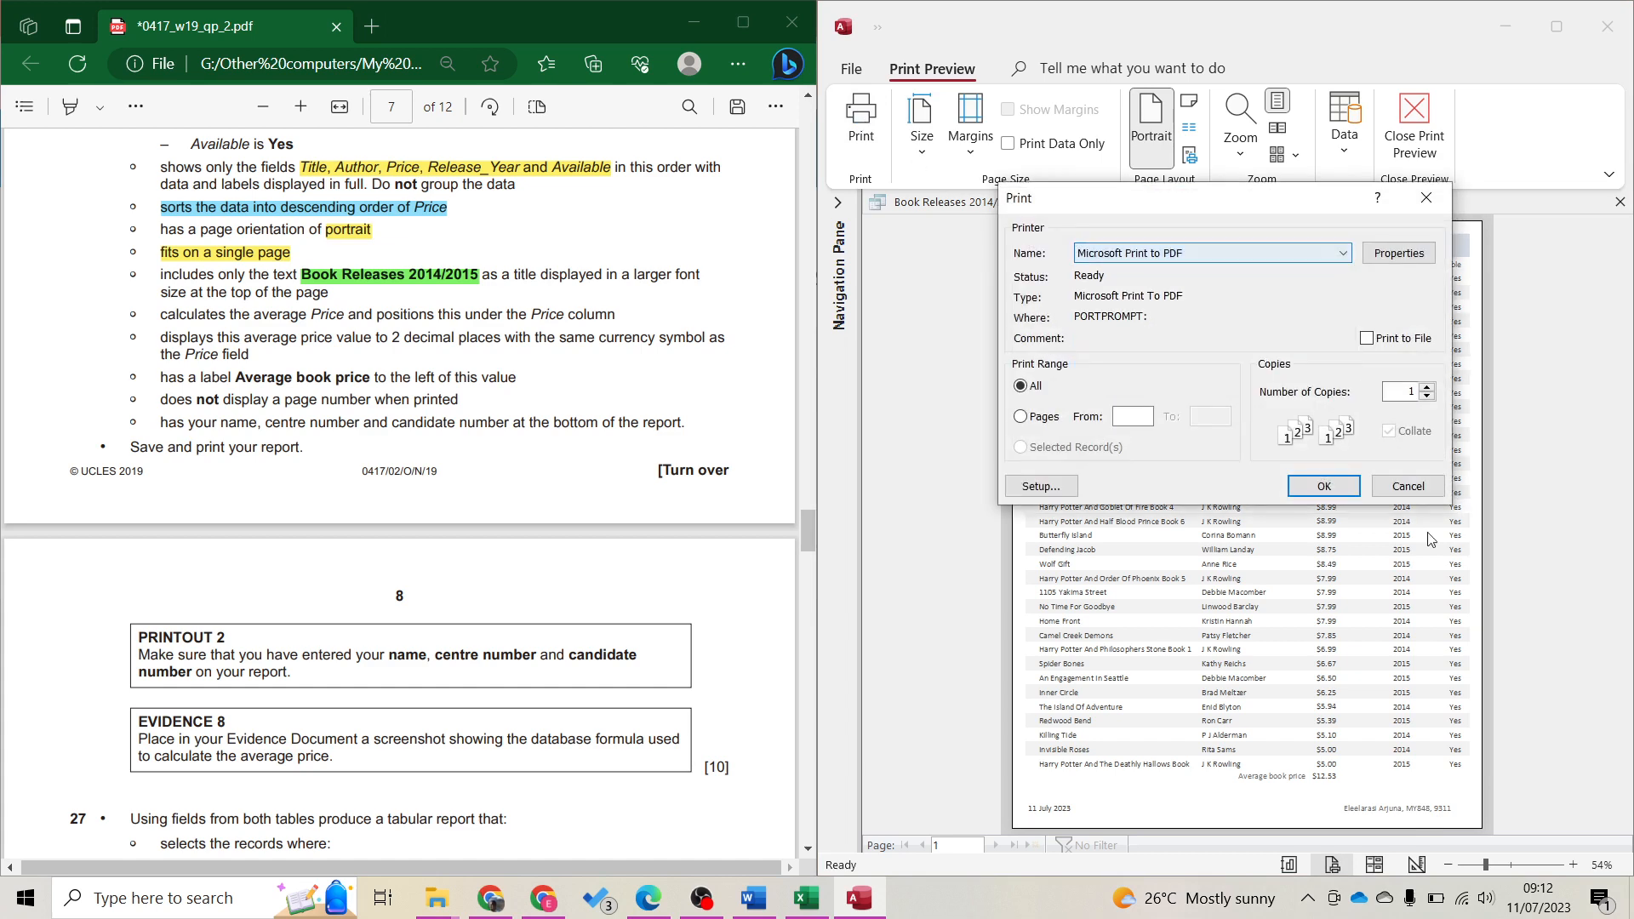
click(1324, 487)
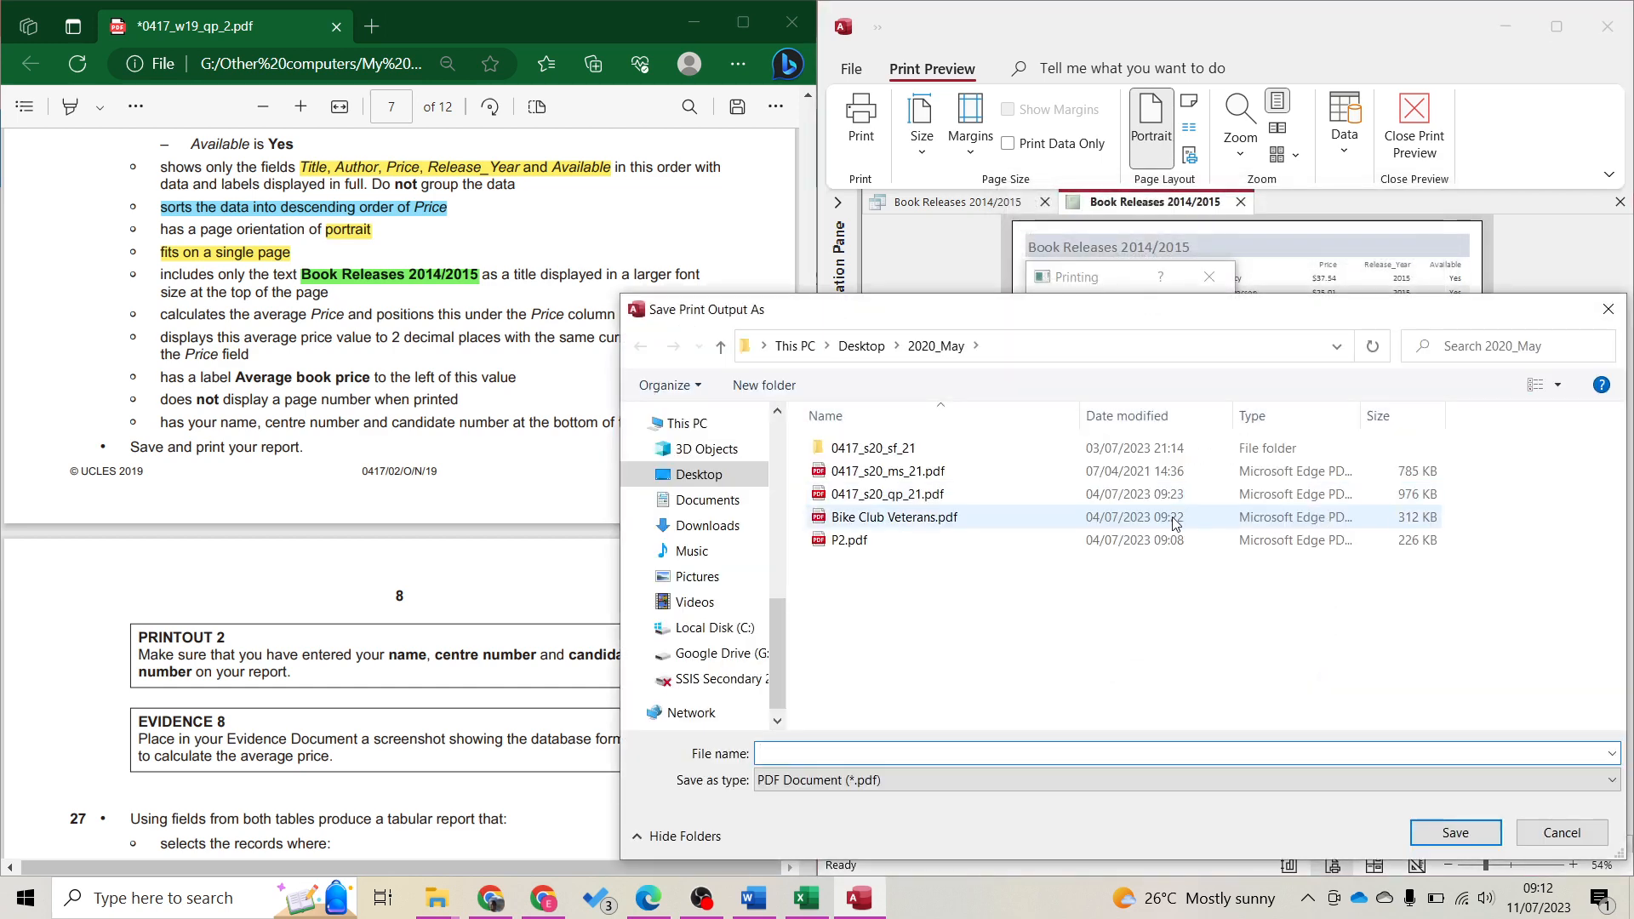
Save the PDF as P2 in Desktop > 0417_w19_sf_02 > Confidential Source Files, then return to Design View
text(P)
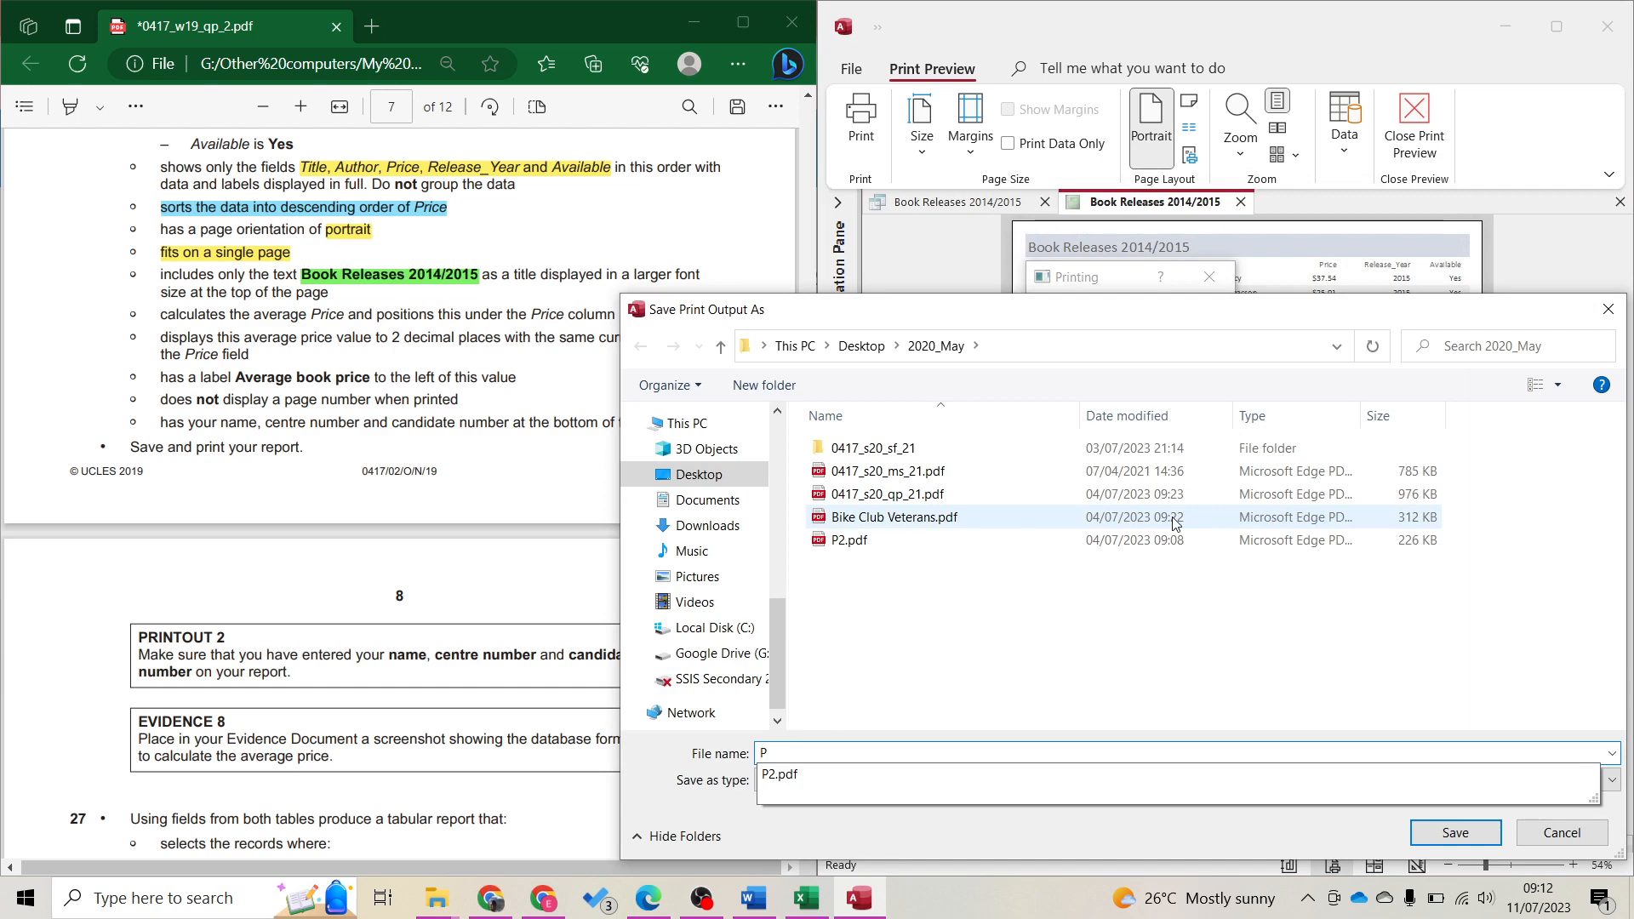
click(860, 347)
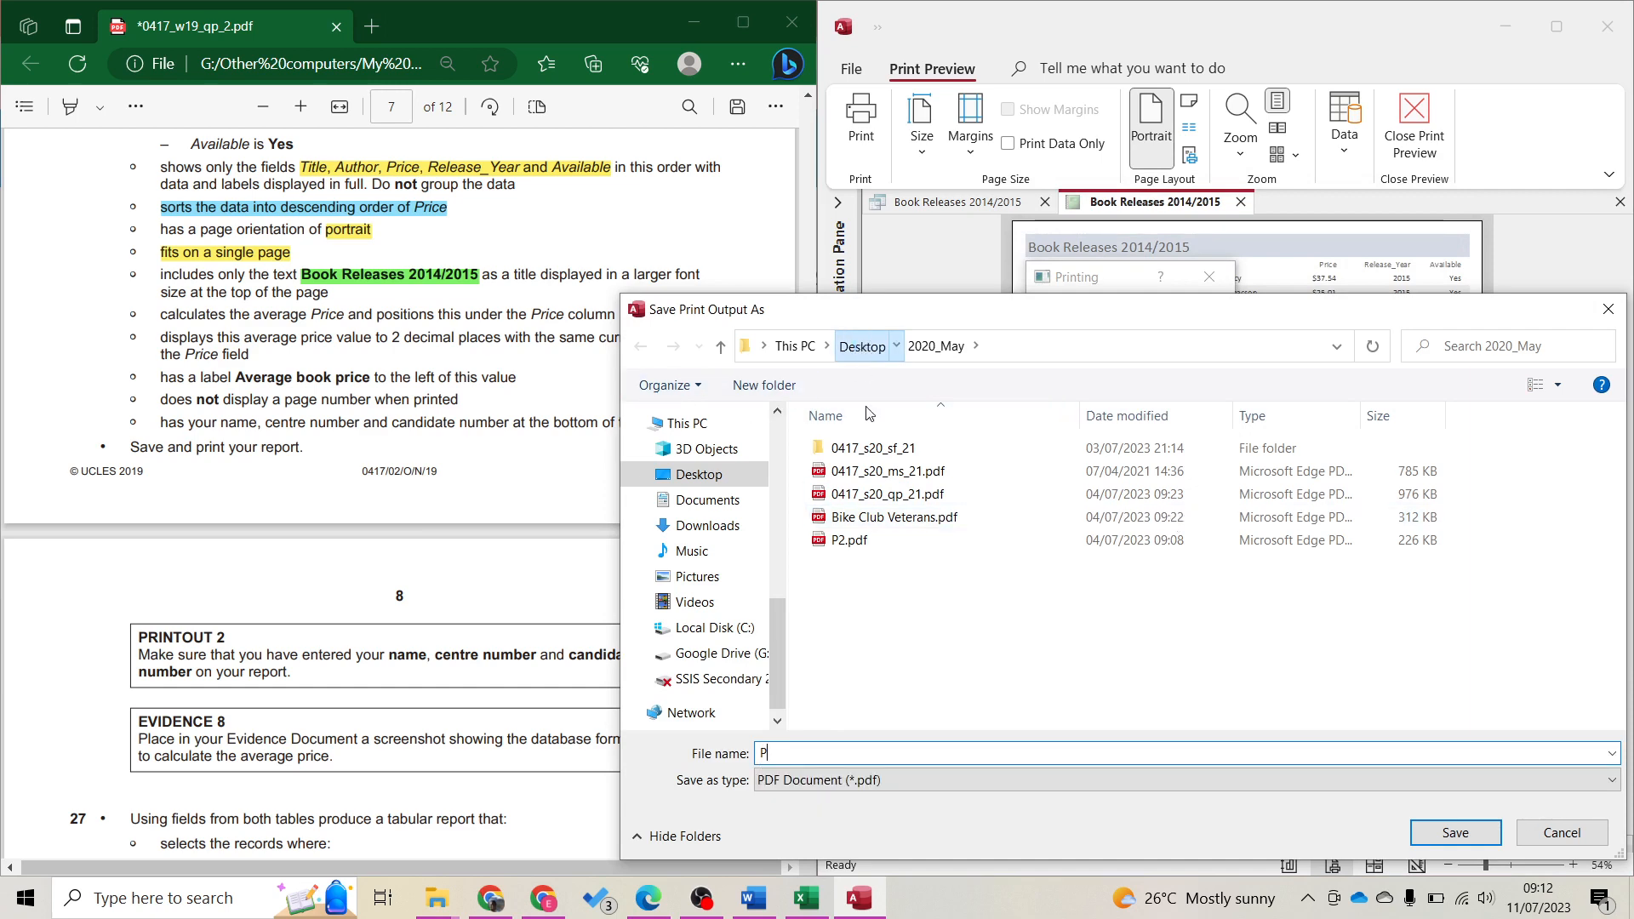
click(893, 508)
double_click(893, 504)
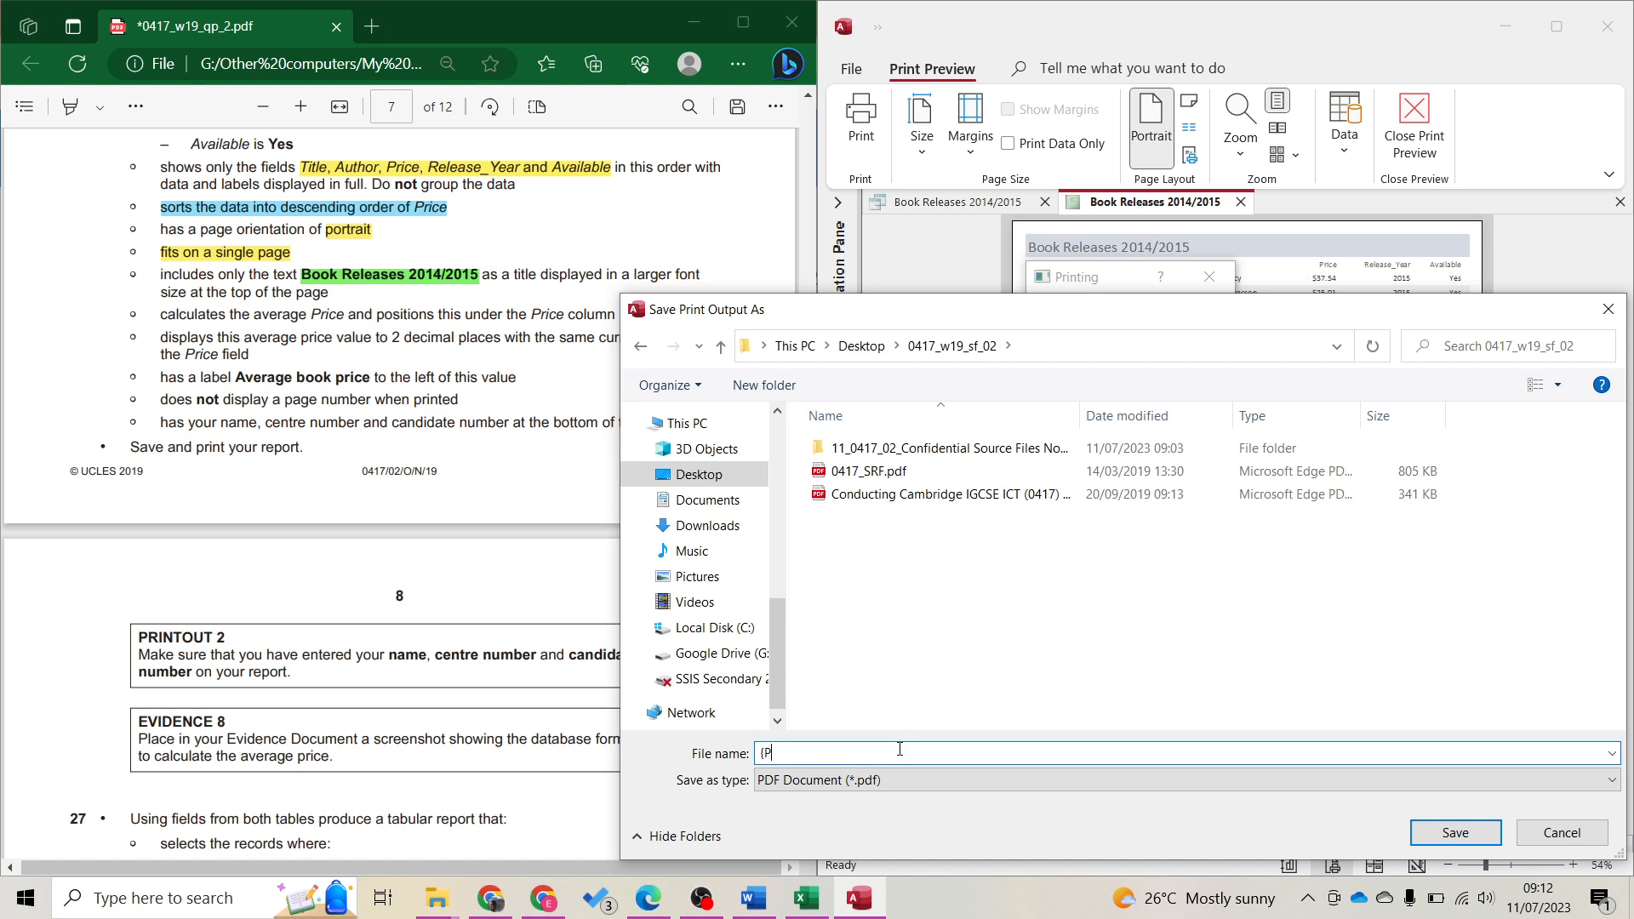
key(BackSpace)
key(BackSpace)
text(P2)
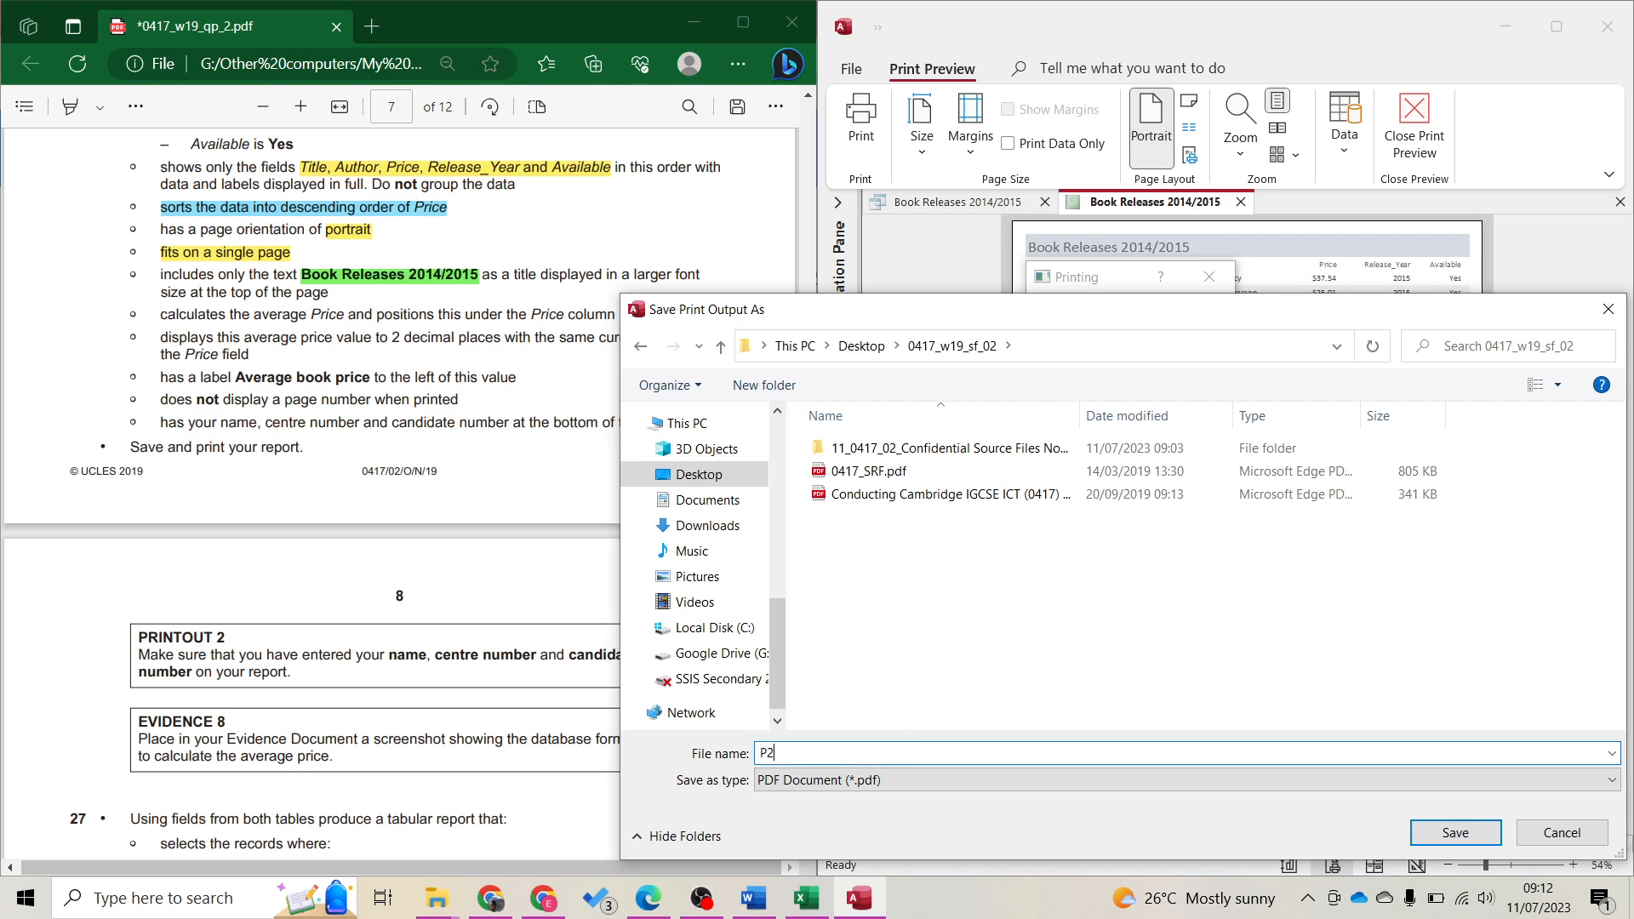
click(859, 451)
double_click(860, 451)
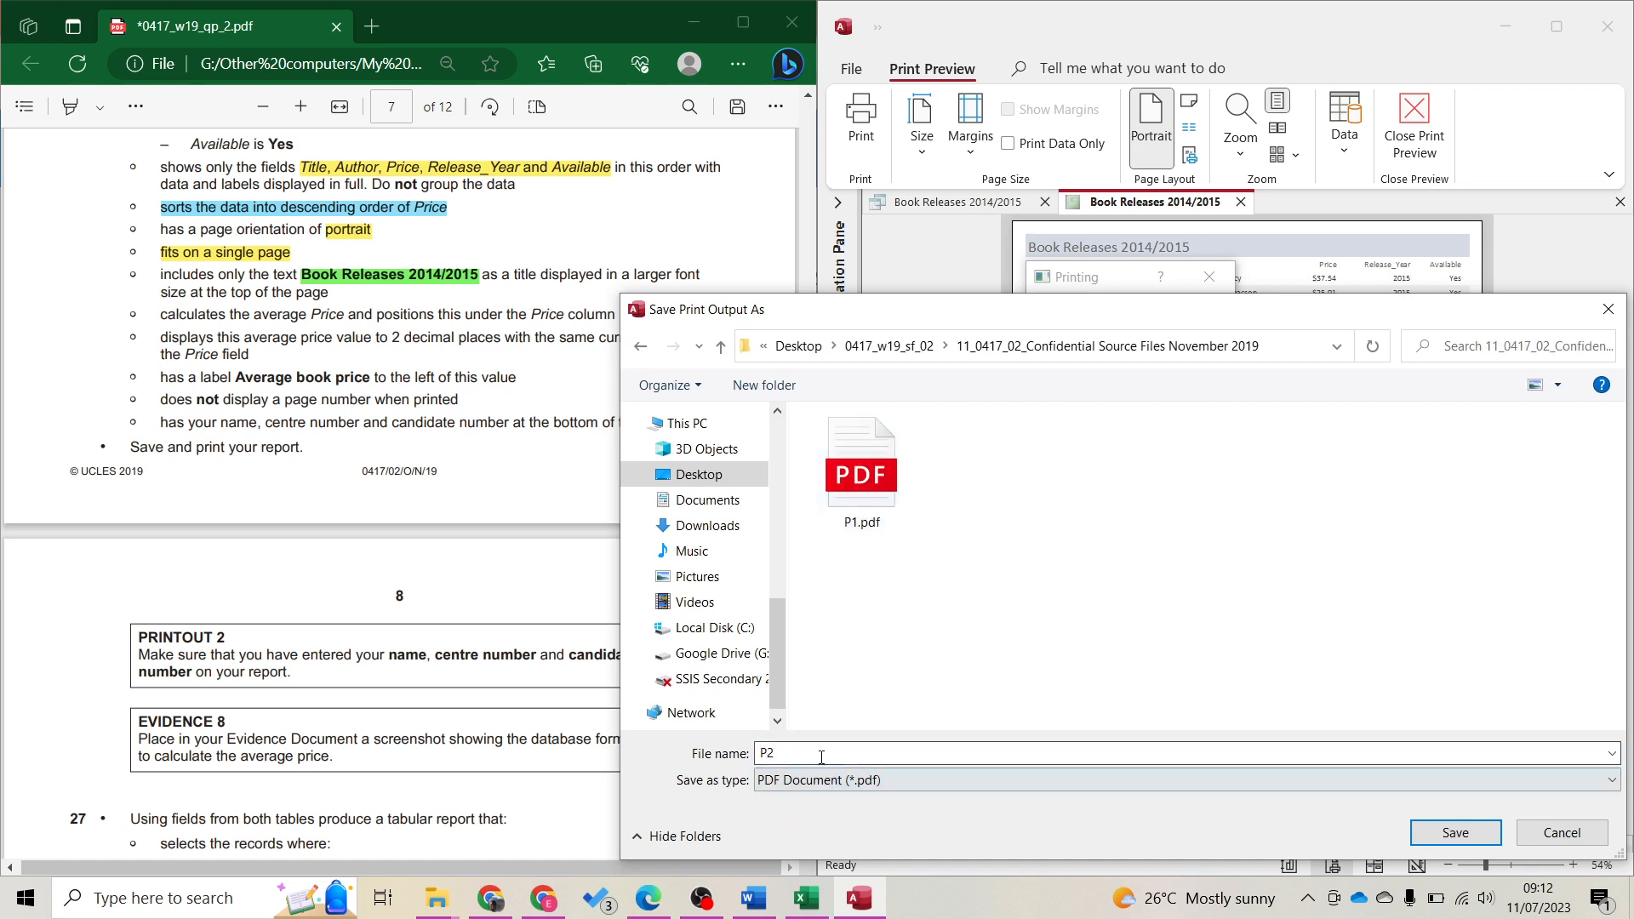
key(Return)
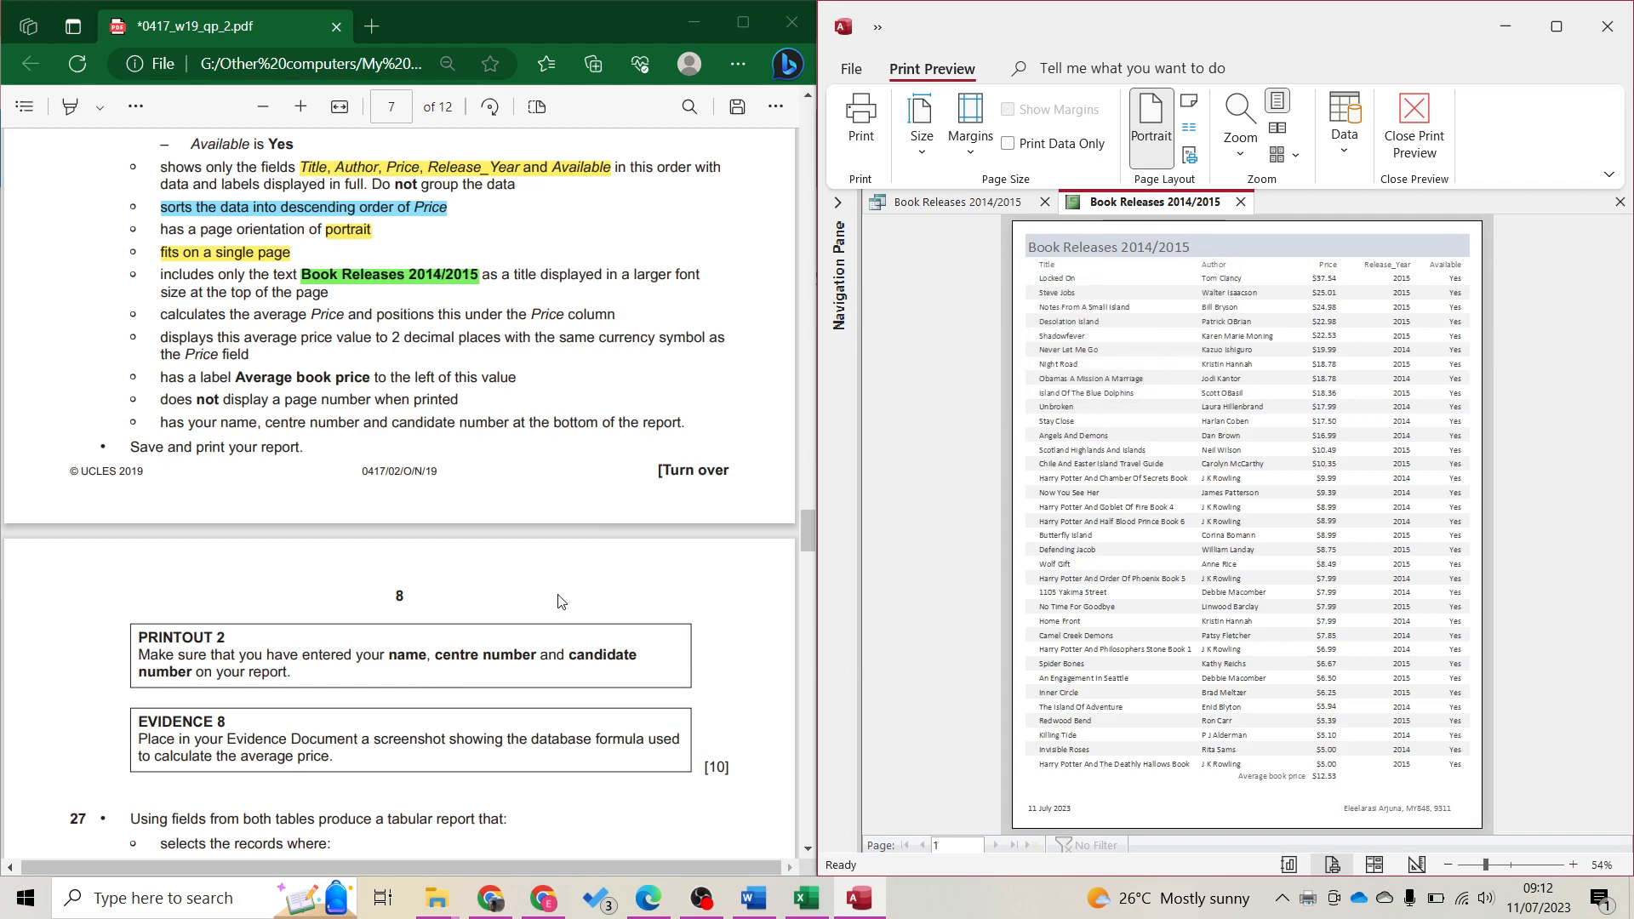
click(1205, 404)
click(1205, 403)
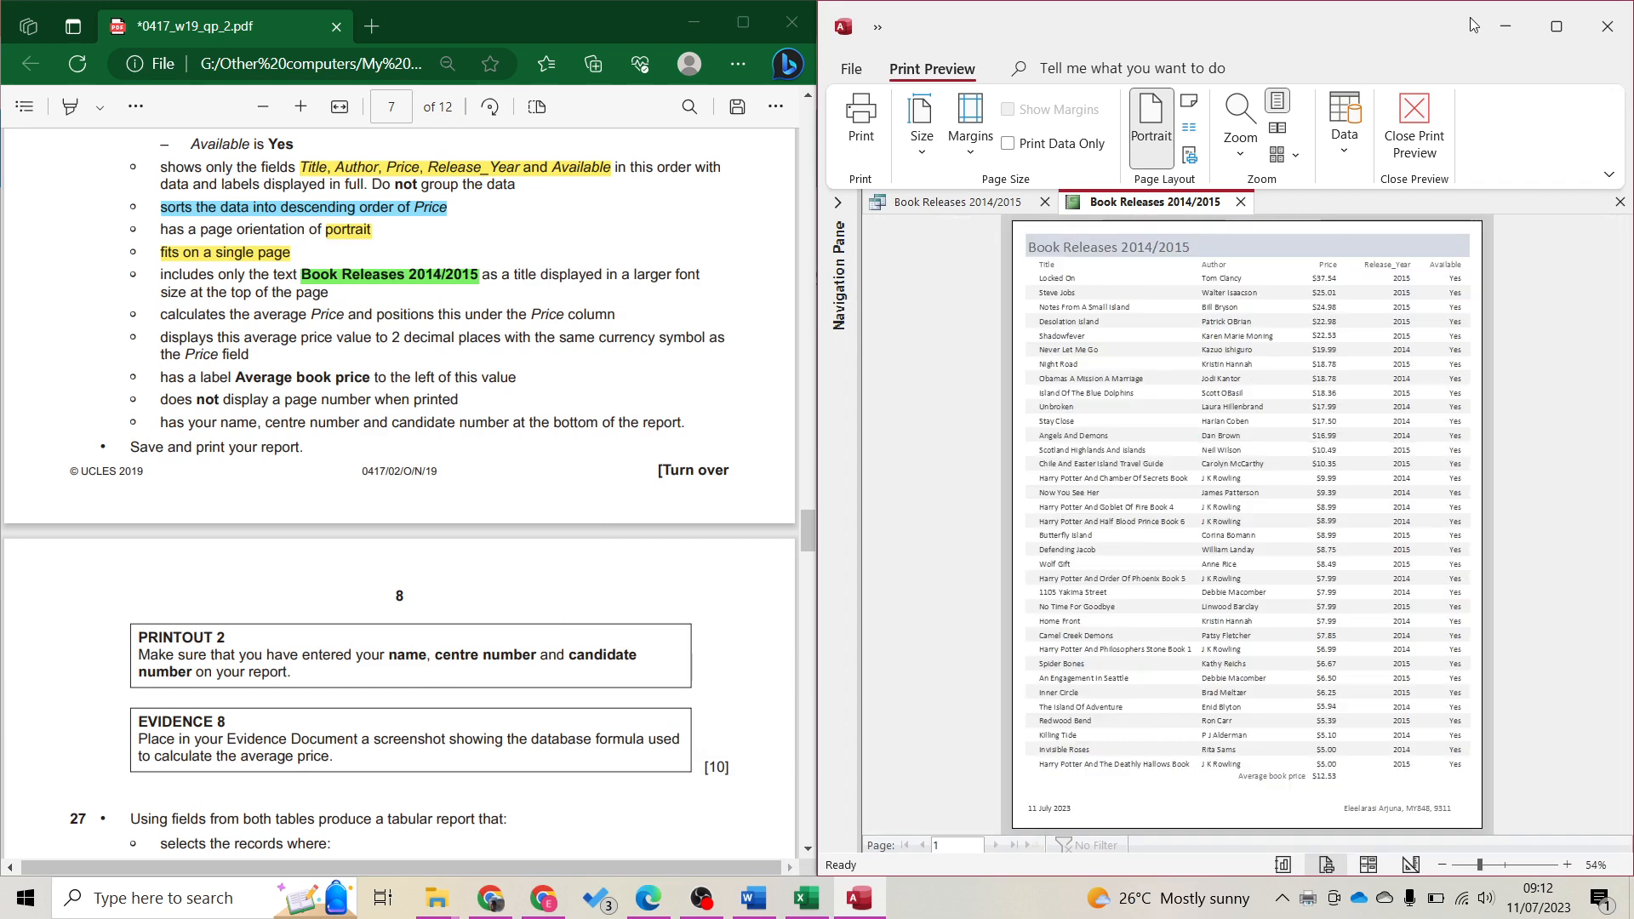
click(1415, 119)
Nudge the Average book price label back beside the =Avg([Price]) formula in Design View
click(298, 366)
scroll(343, 460, down, 5)
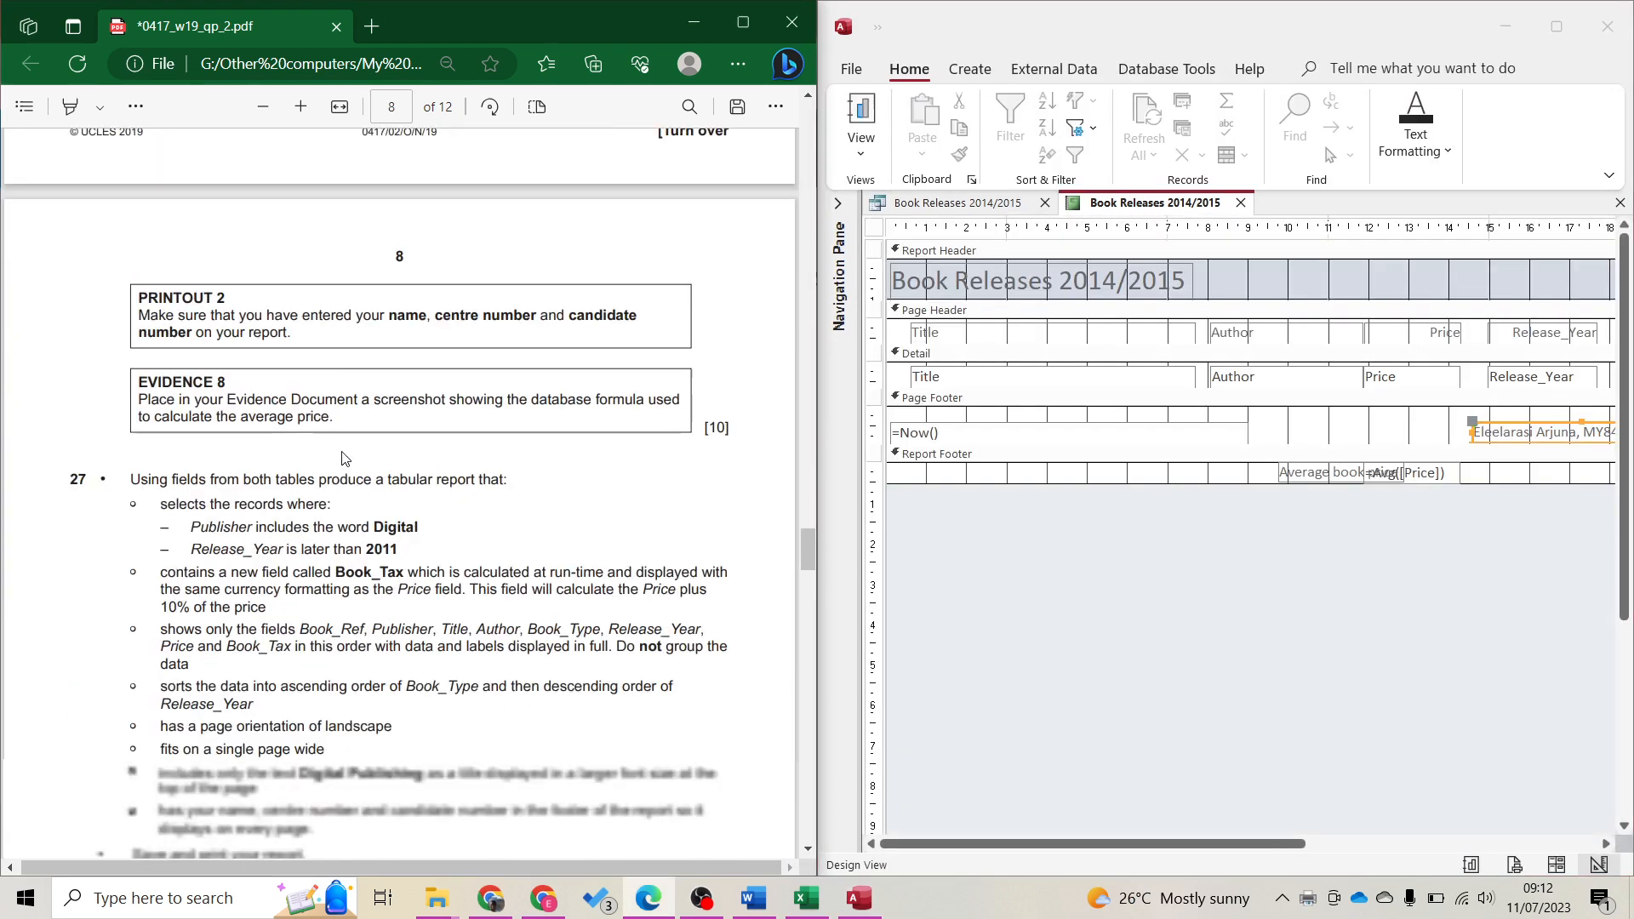
scroll(343, 459, down, 1)
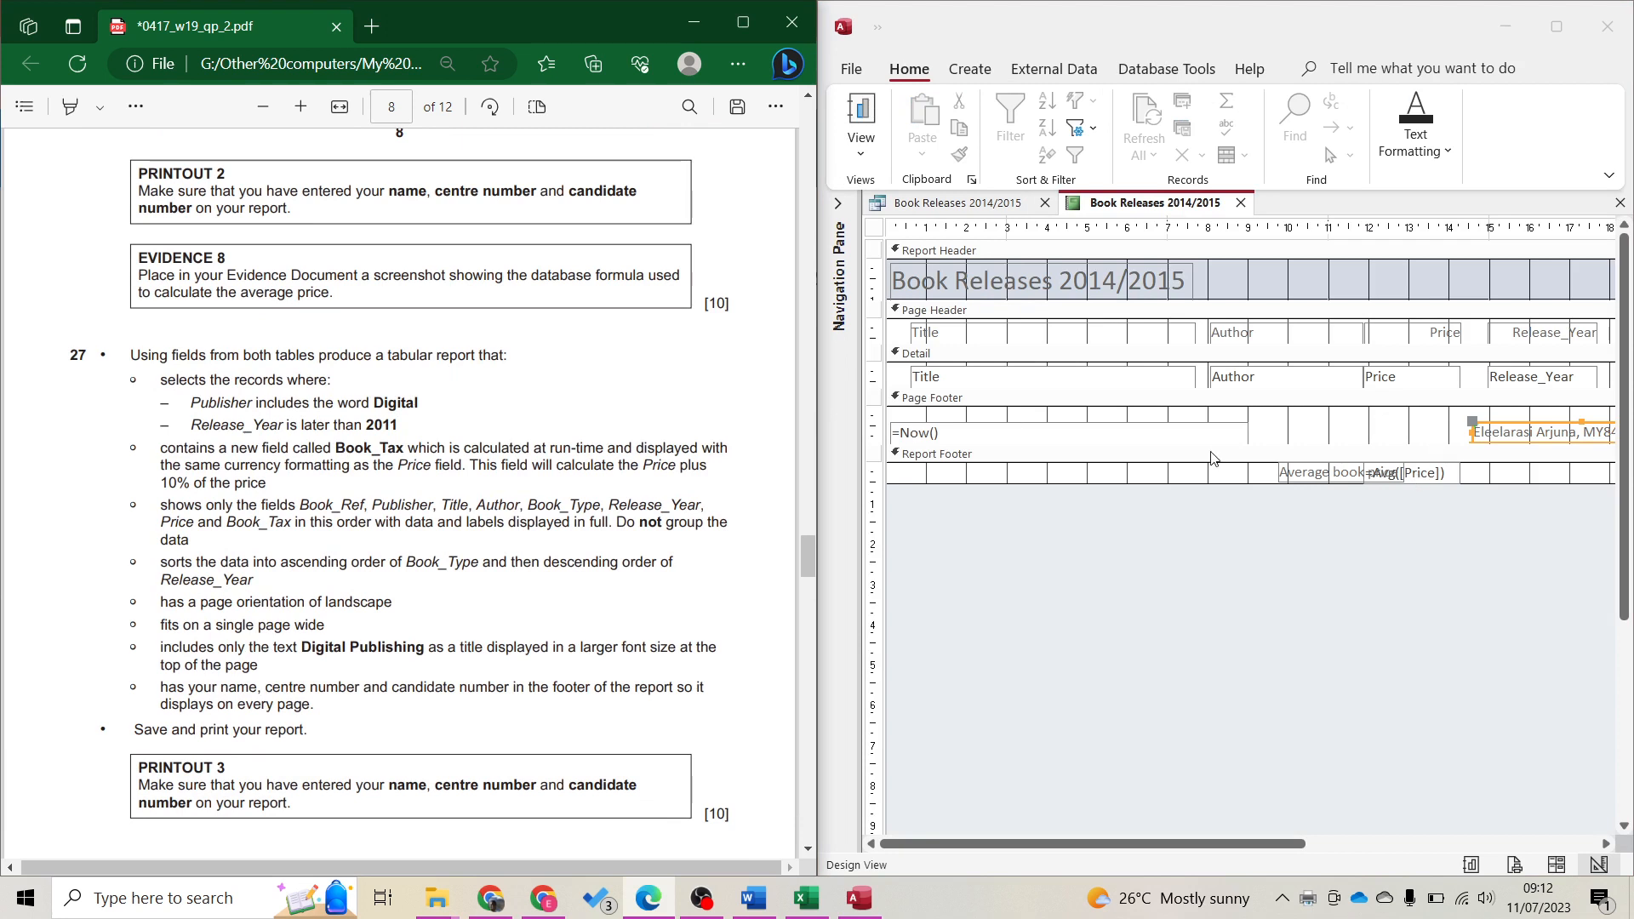
click(1326, 476)
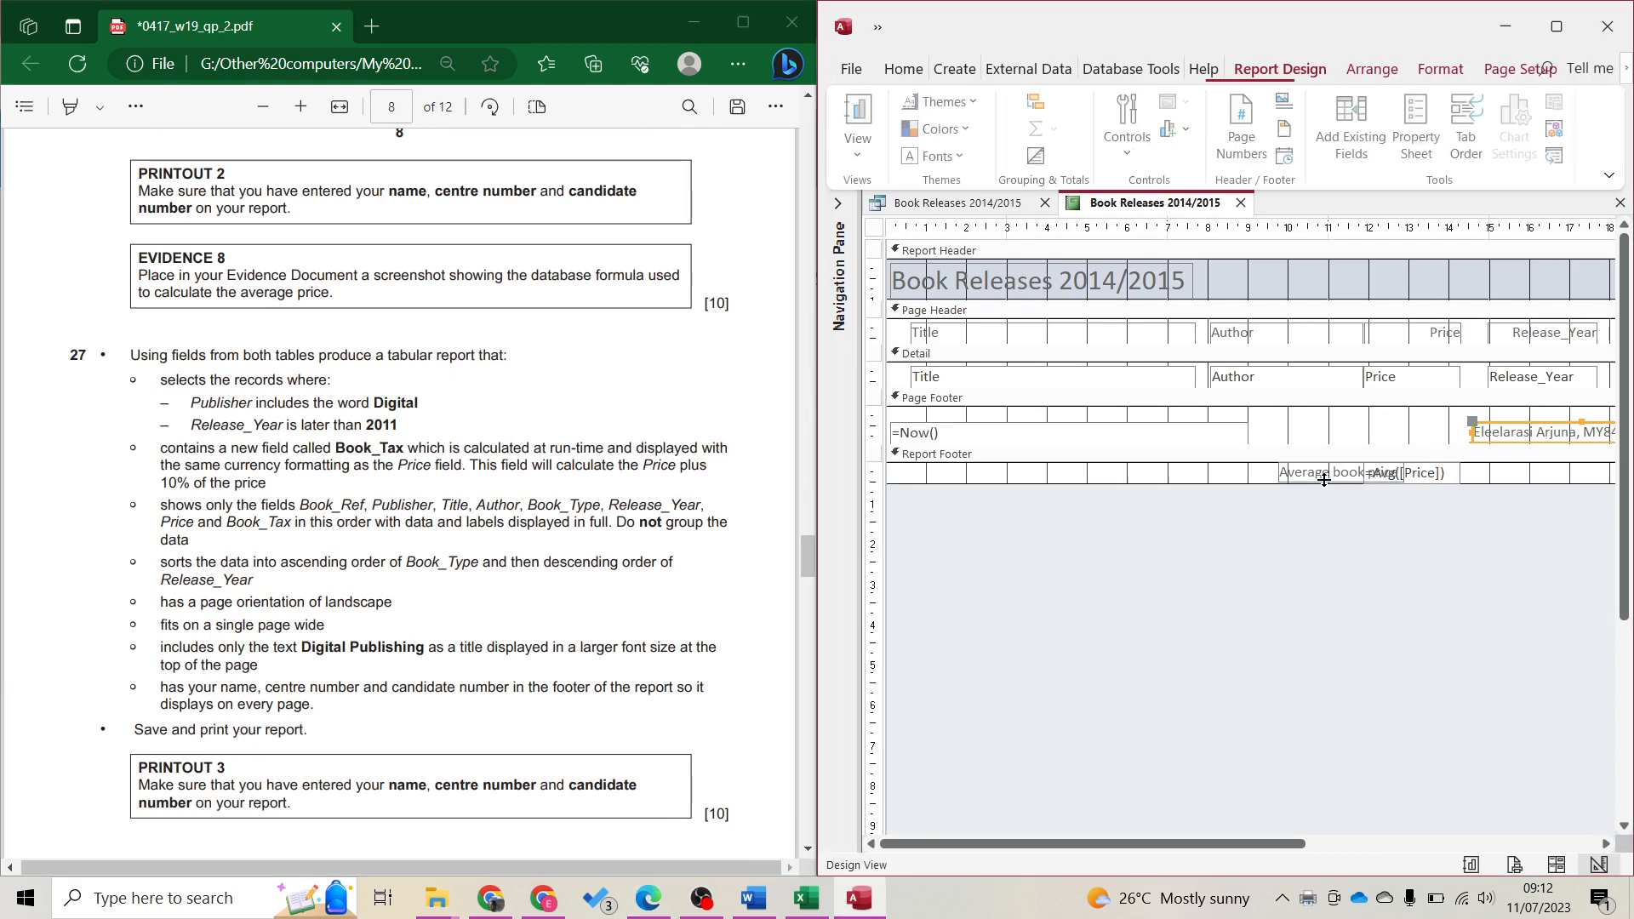
key(Left)
key(Left)
key(Left)
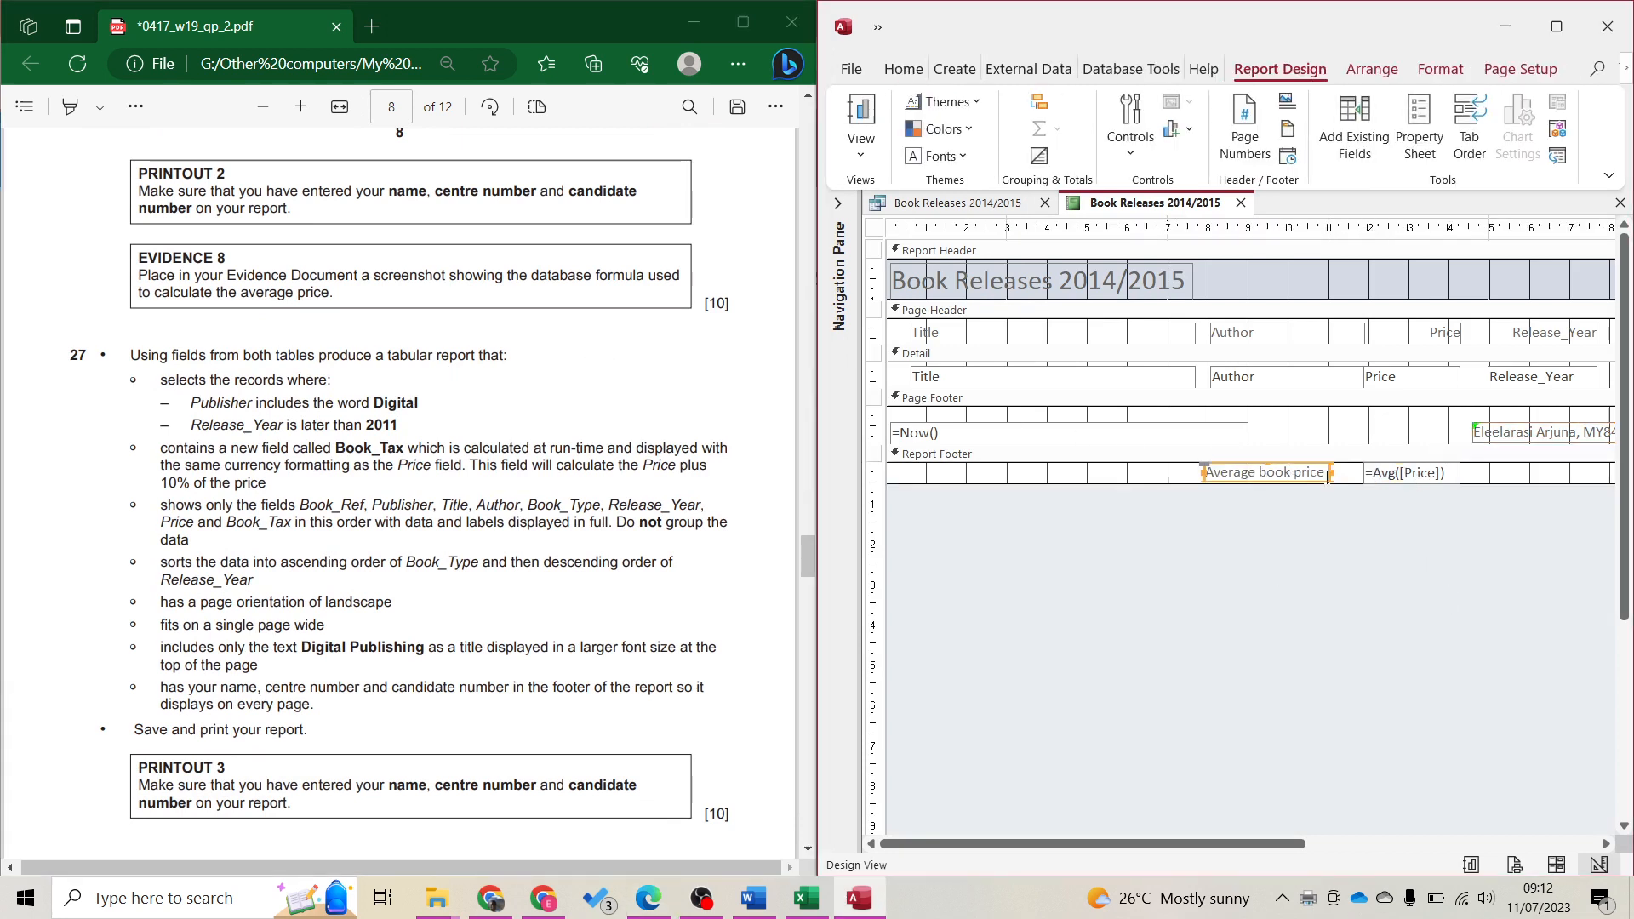
key(Right)
key(Right)
key(Right)
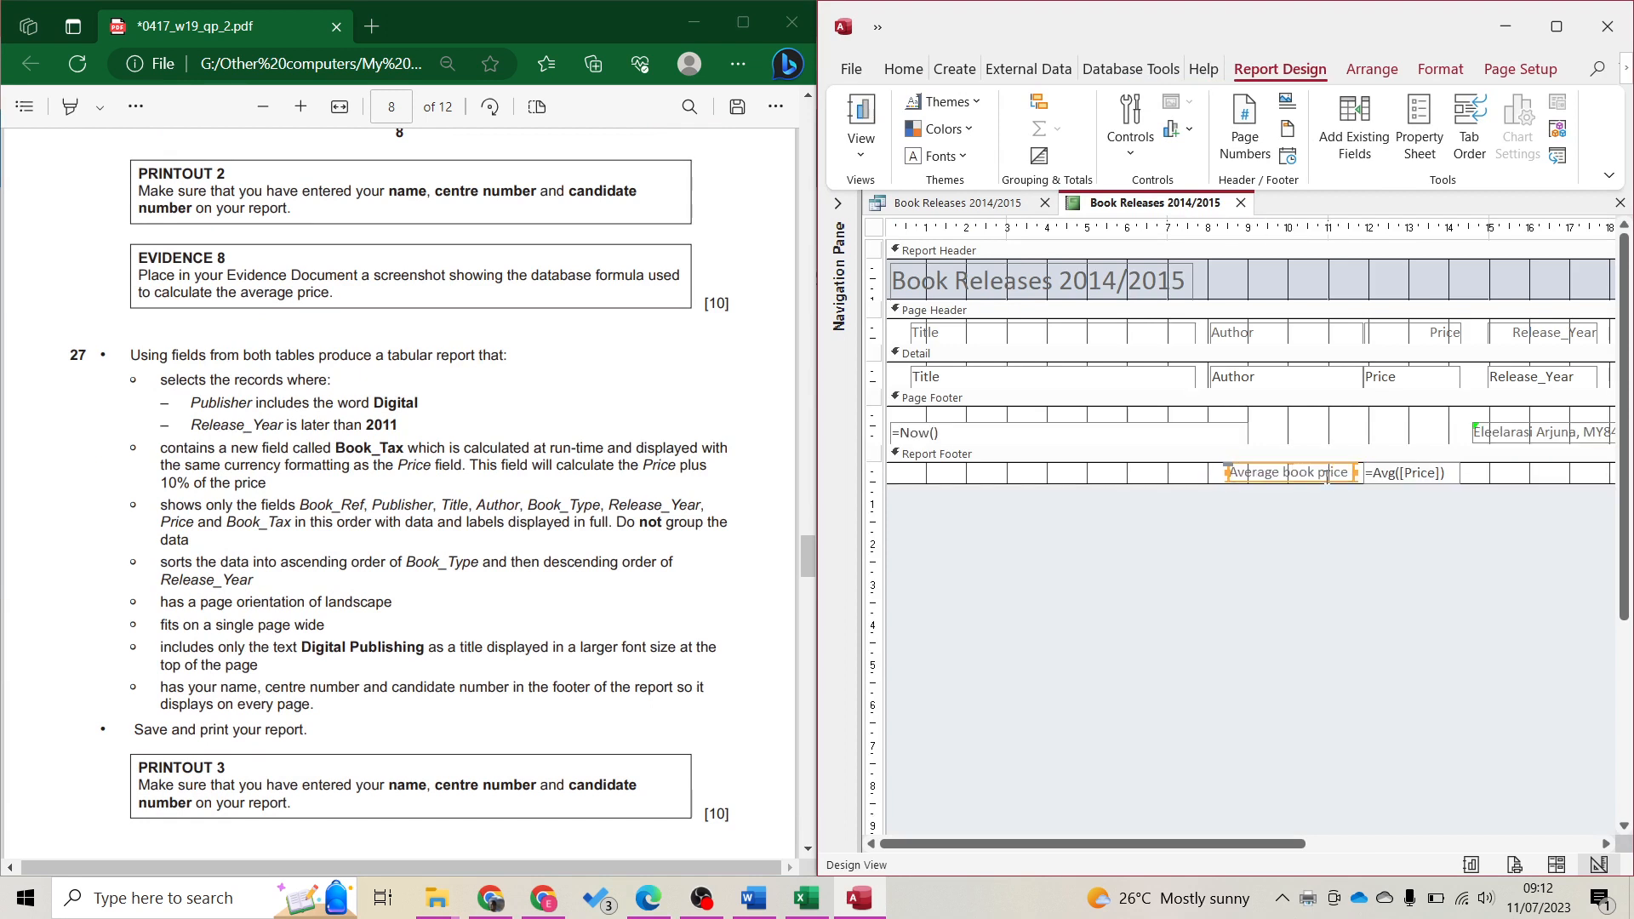
Take a screen snip of the Average book price label and its formula
click(1390, 539)
key(super+shift+s)
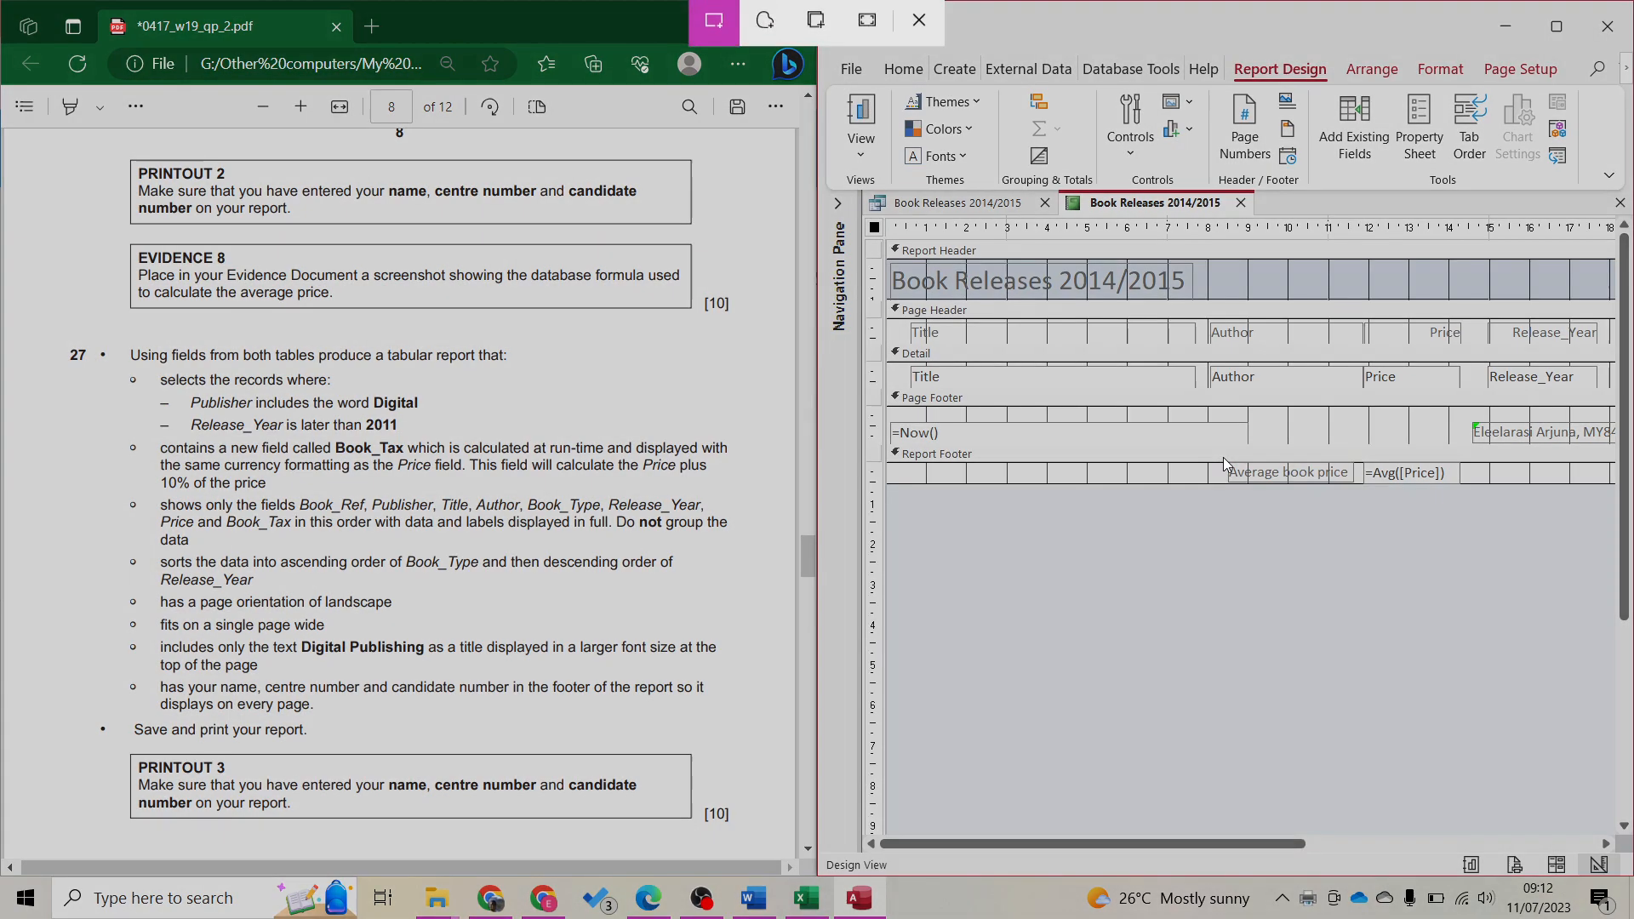
drag(1215, 459, 1468, 489)
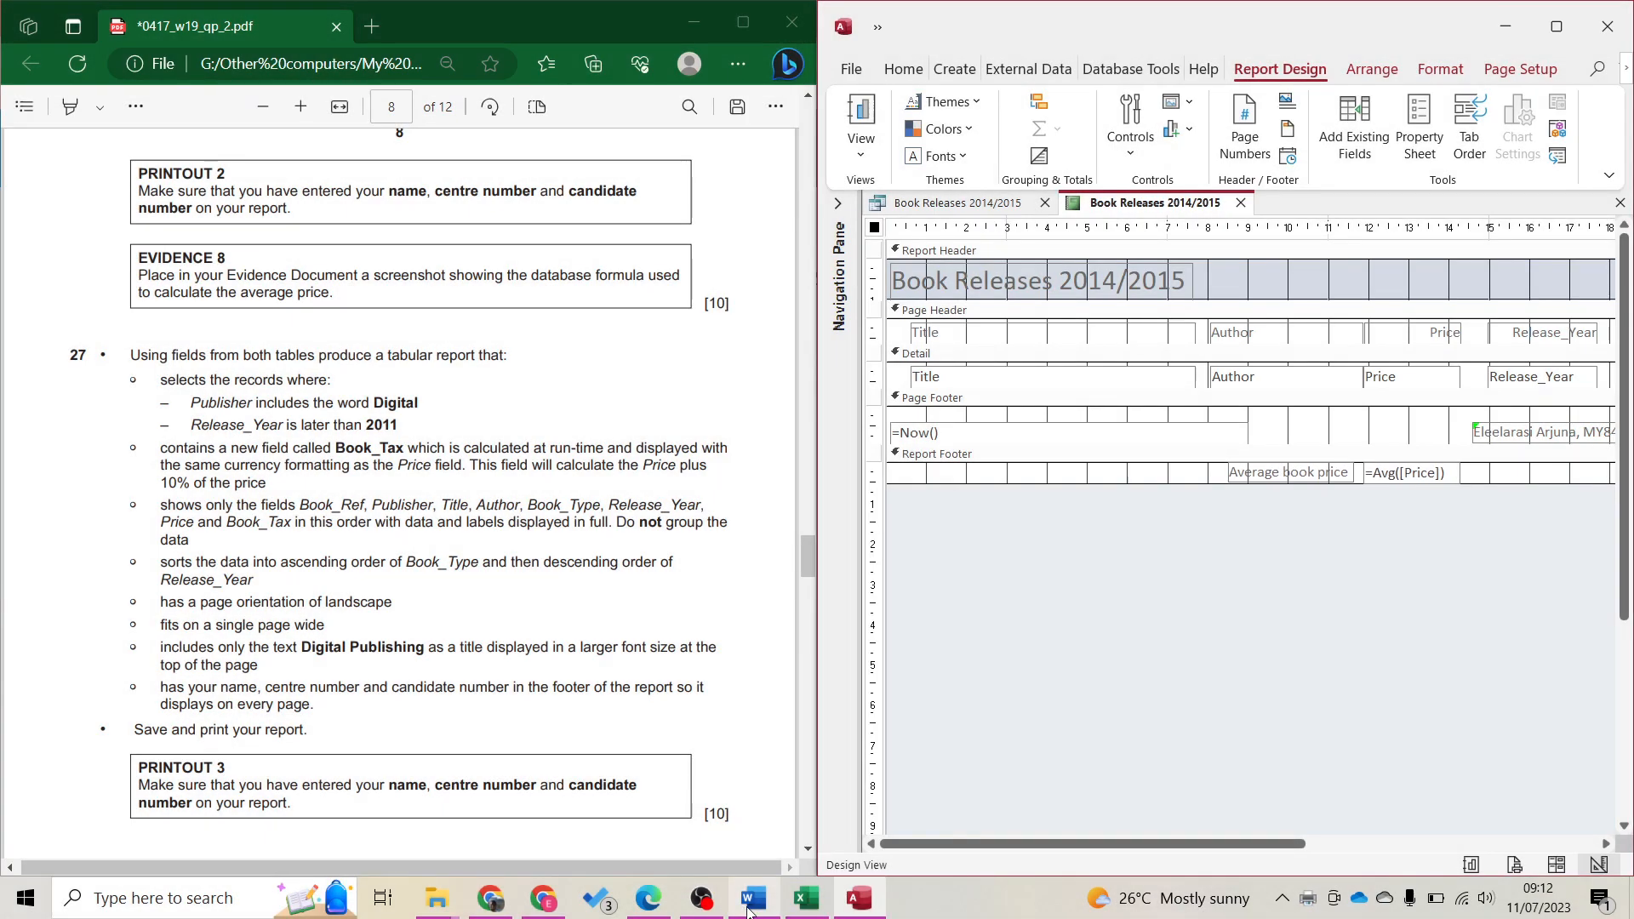
Insert a page break before Step 24 in the Word evidence document
click(684, 729)
scroll(613, 776, down, 10)
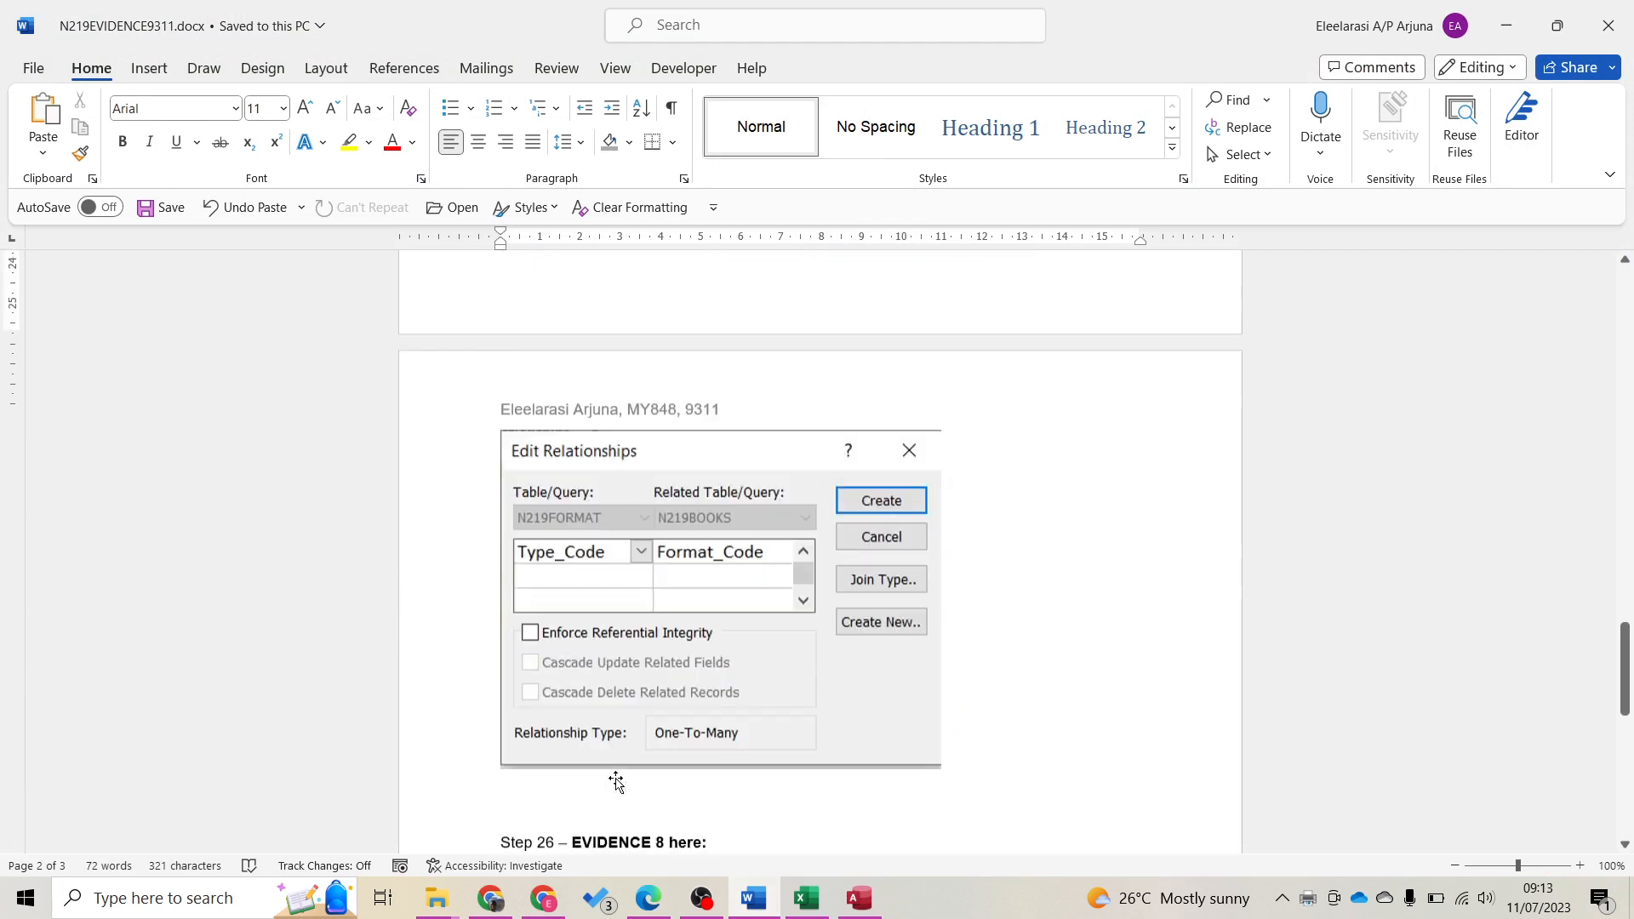
scroll(613, 780, up, 5)
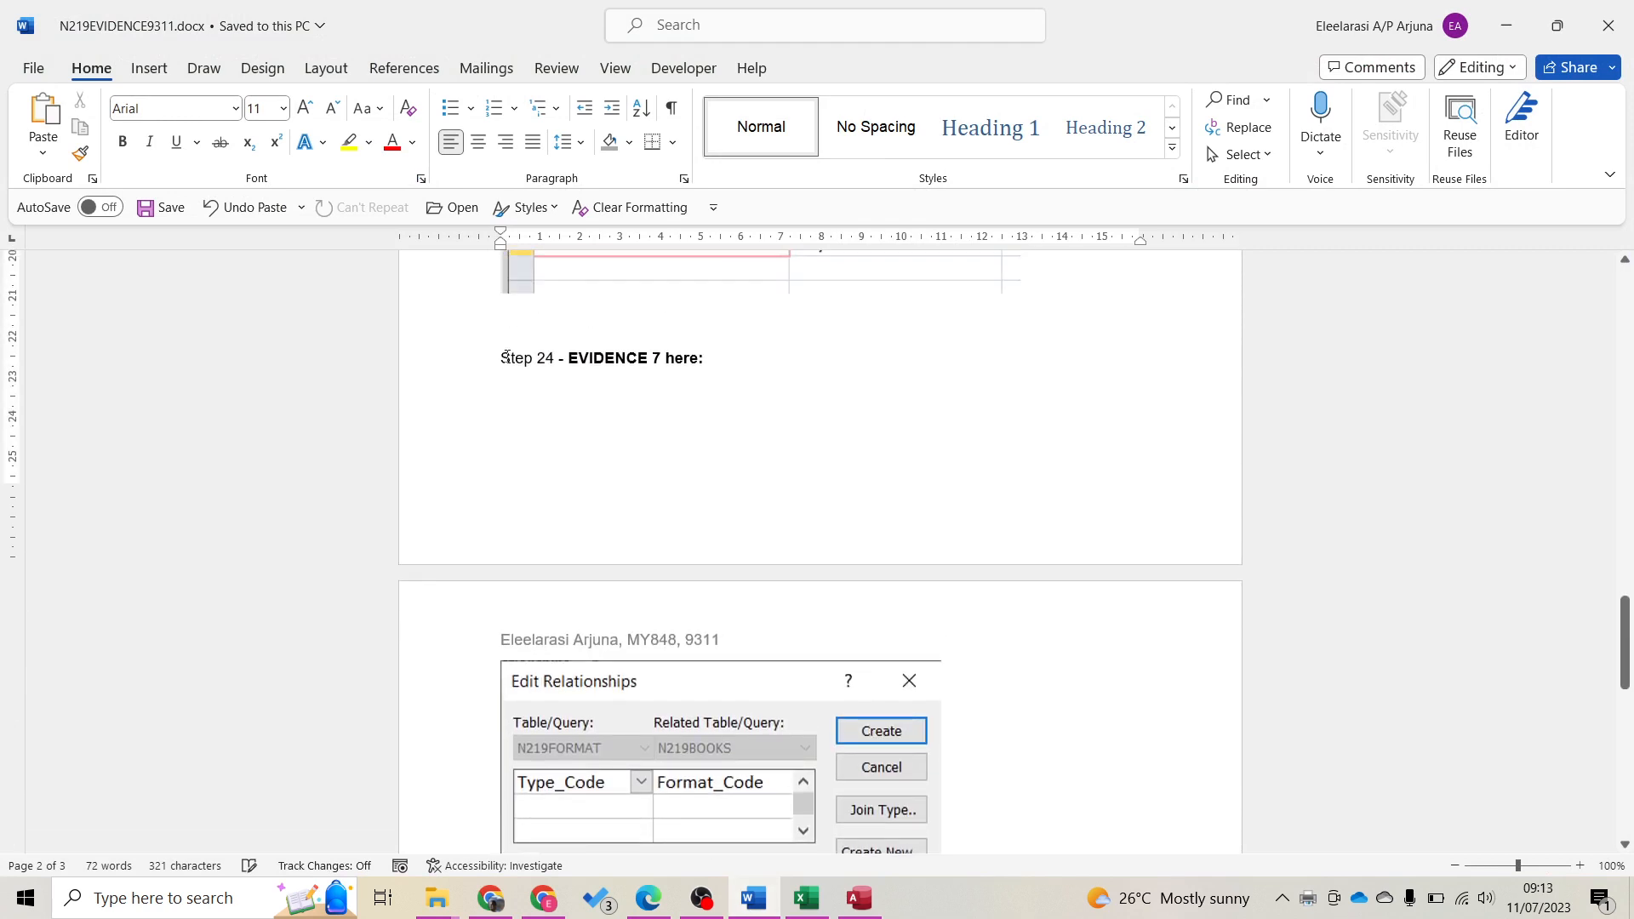
click(506, 356)
key(ctrl+Return)
Paste the formula screenshot under Step 26 – EVIDENCE 8 and save the document
scroll(778, 666, down, 8)
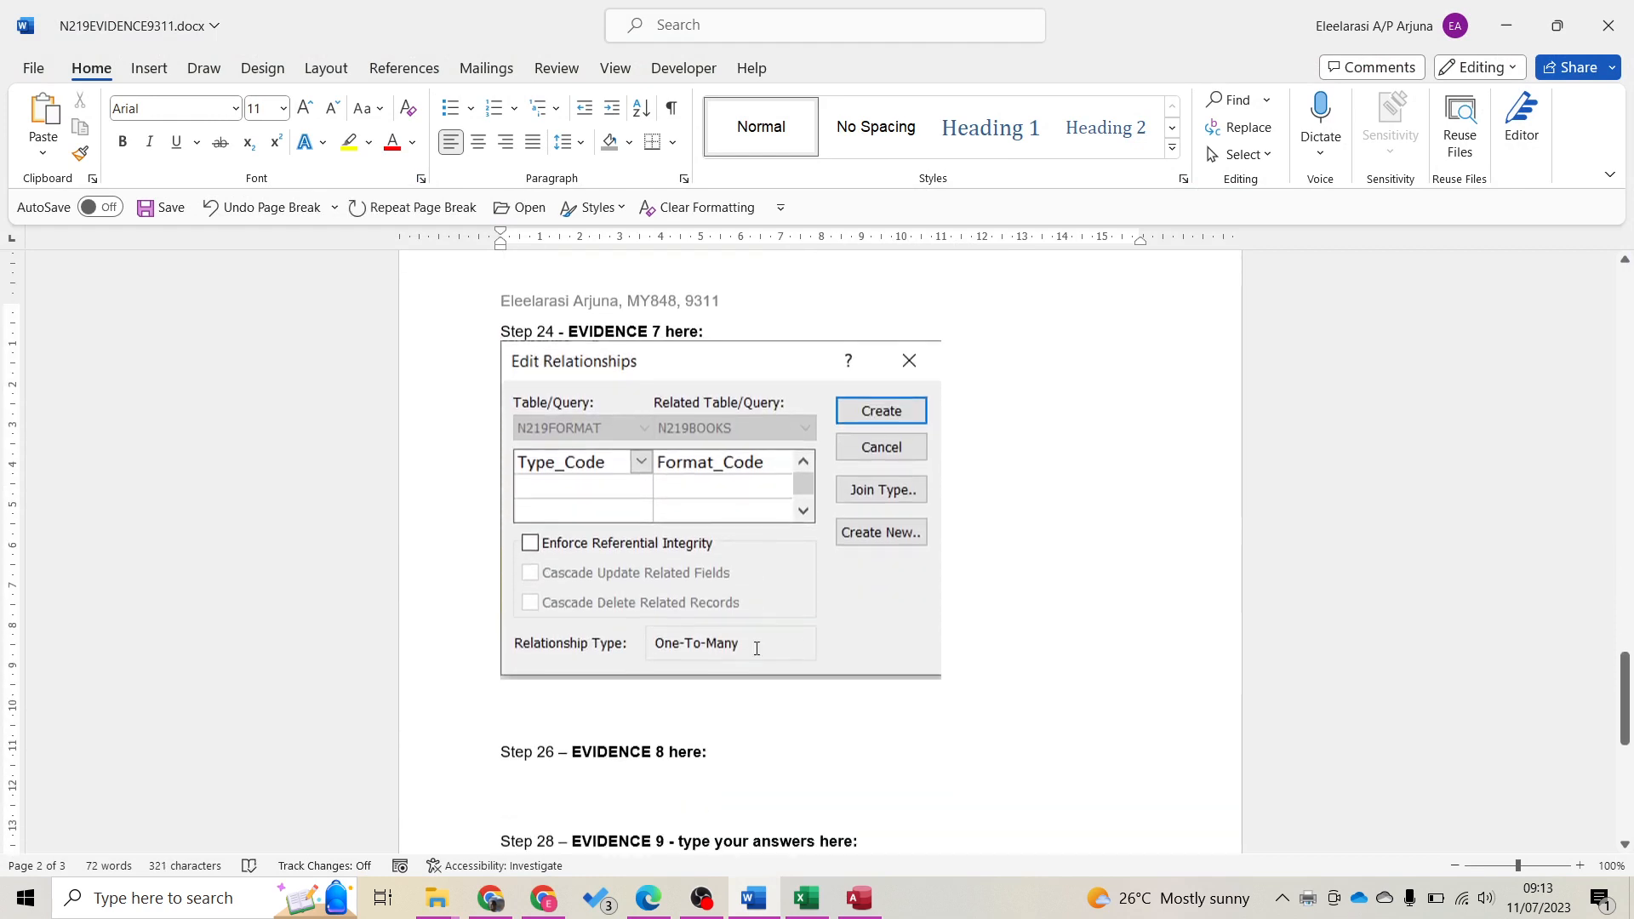
click(504, 642)
key(ctrl+v)
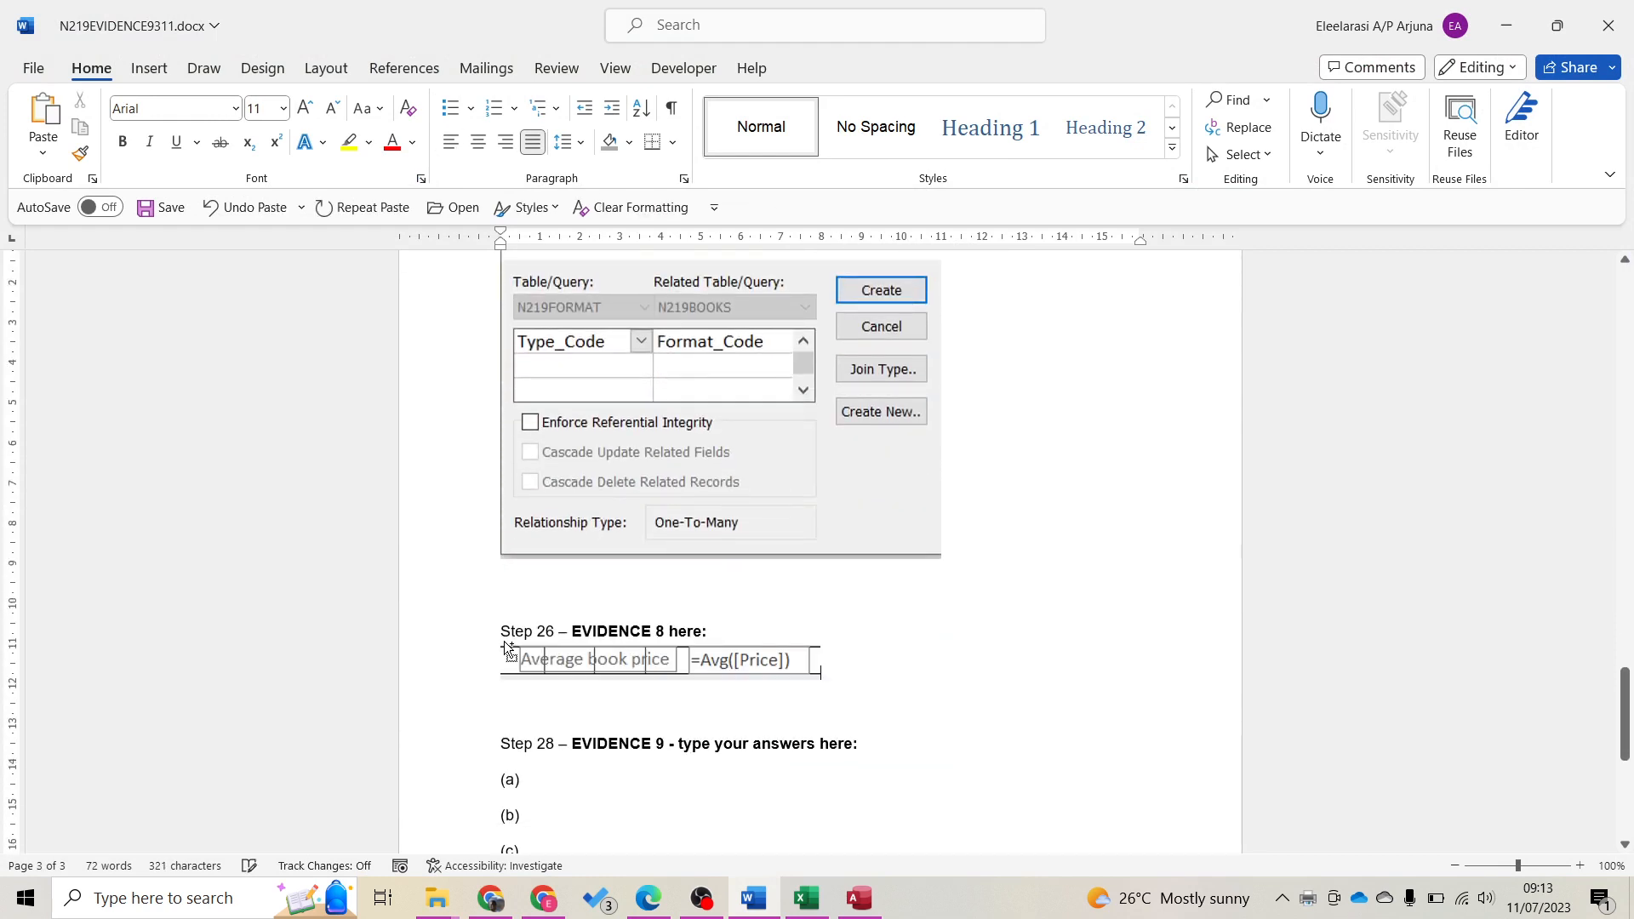
key(ctrl+s)
click(1524, 45)
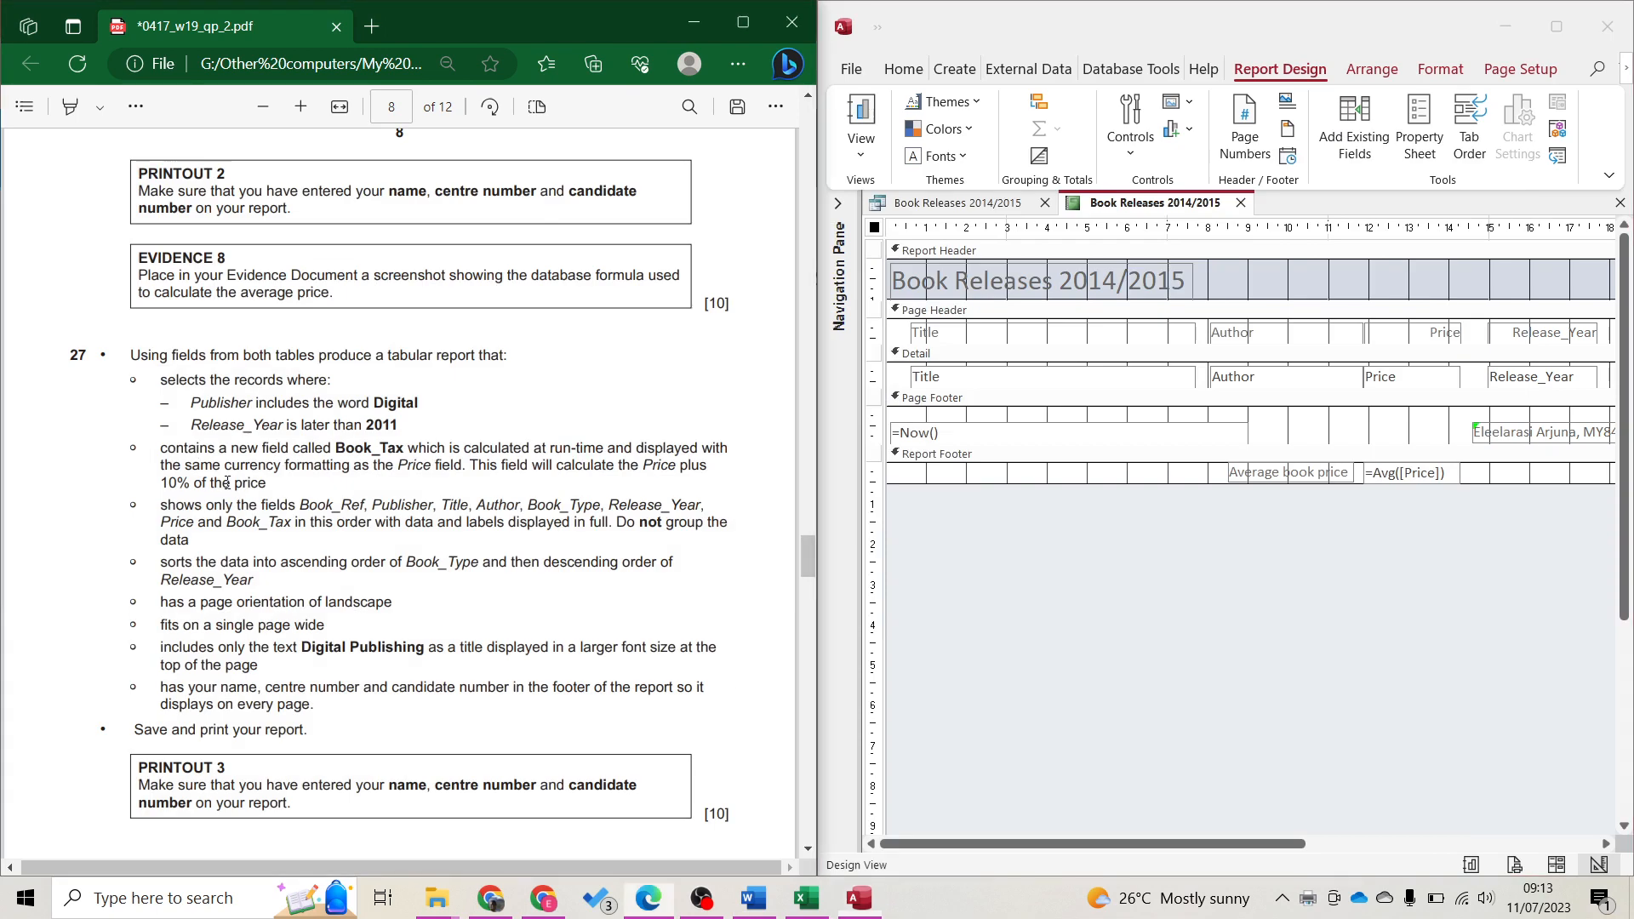
Close the report design, saving its changes
scroll(250, 506, down, 1)
scroll(249, 506, up, 1)
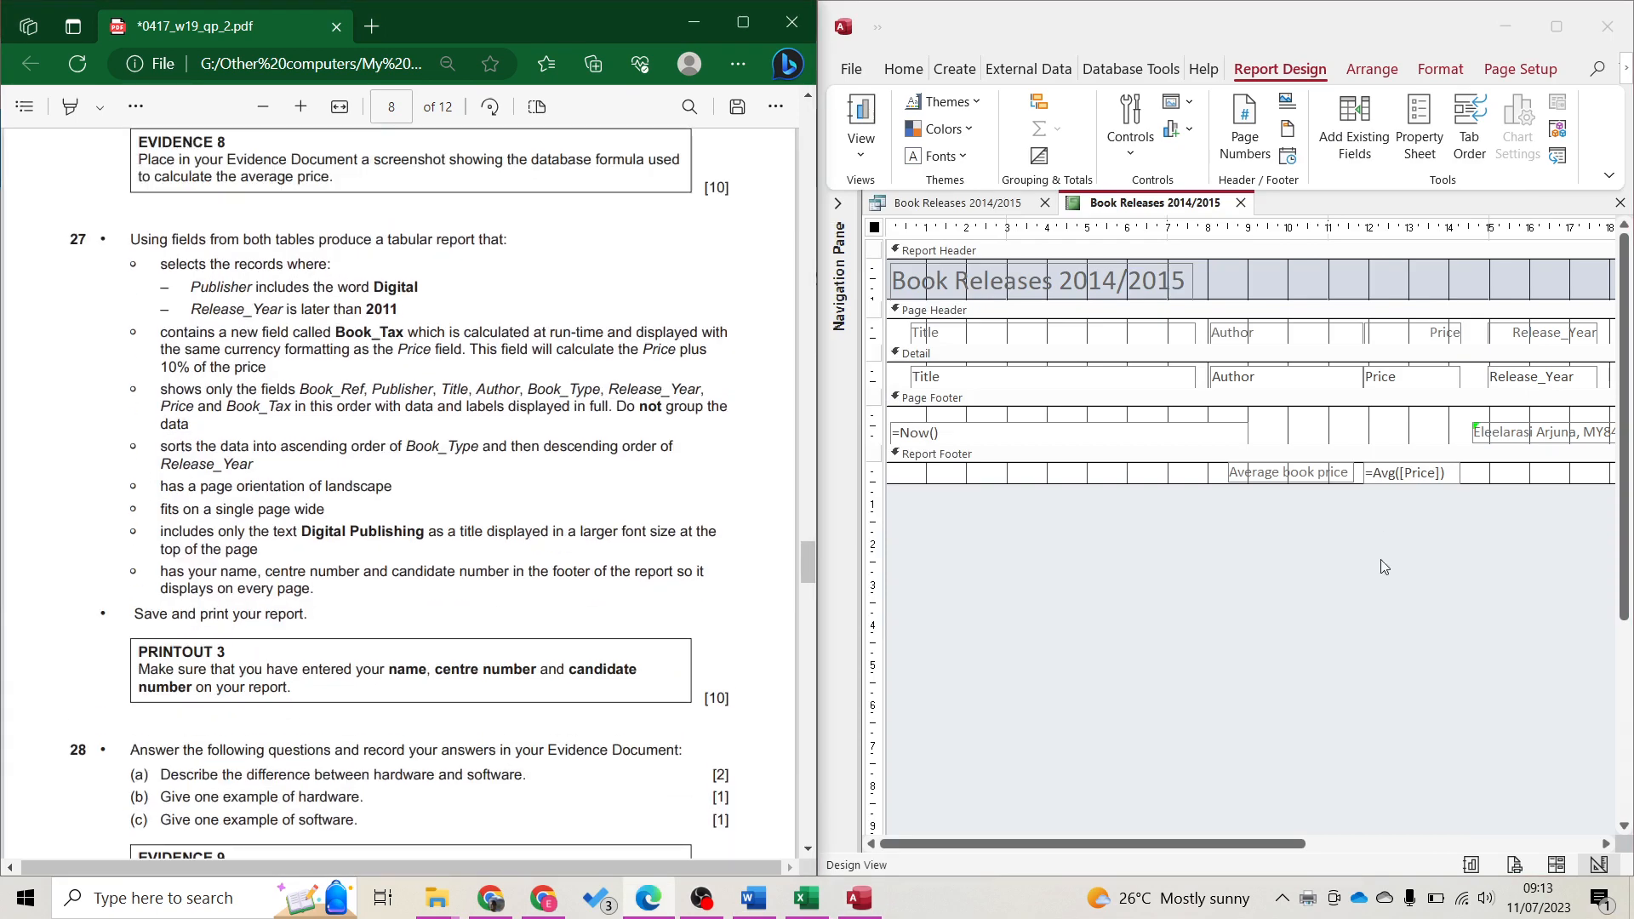
click(1381, 605)
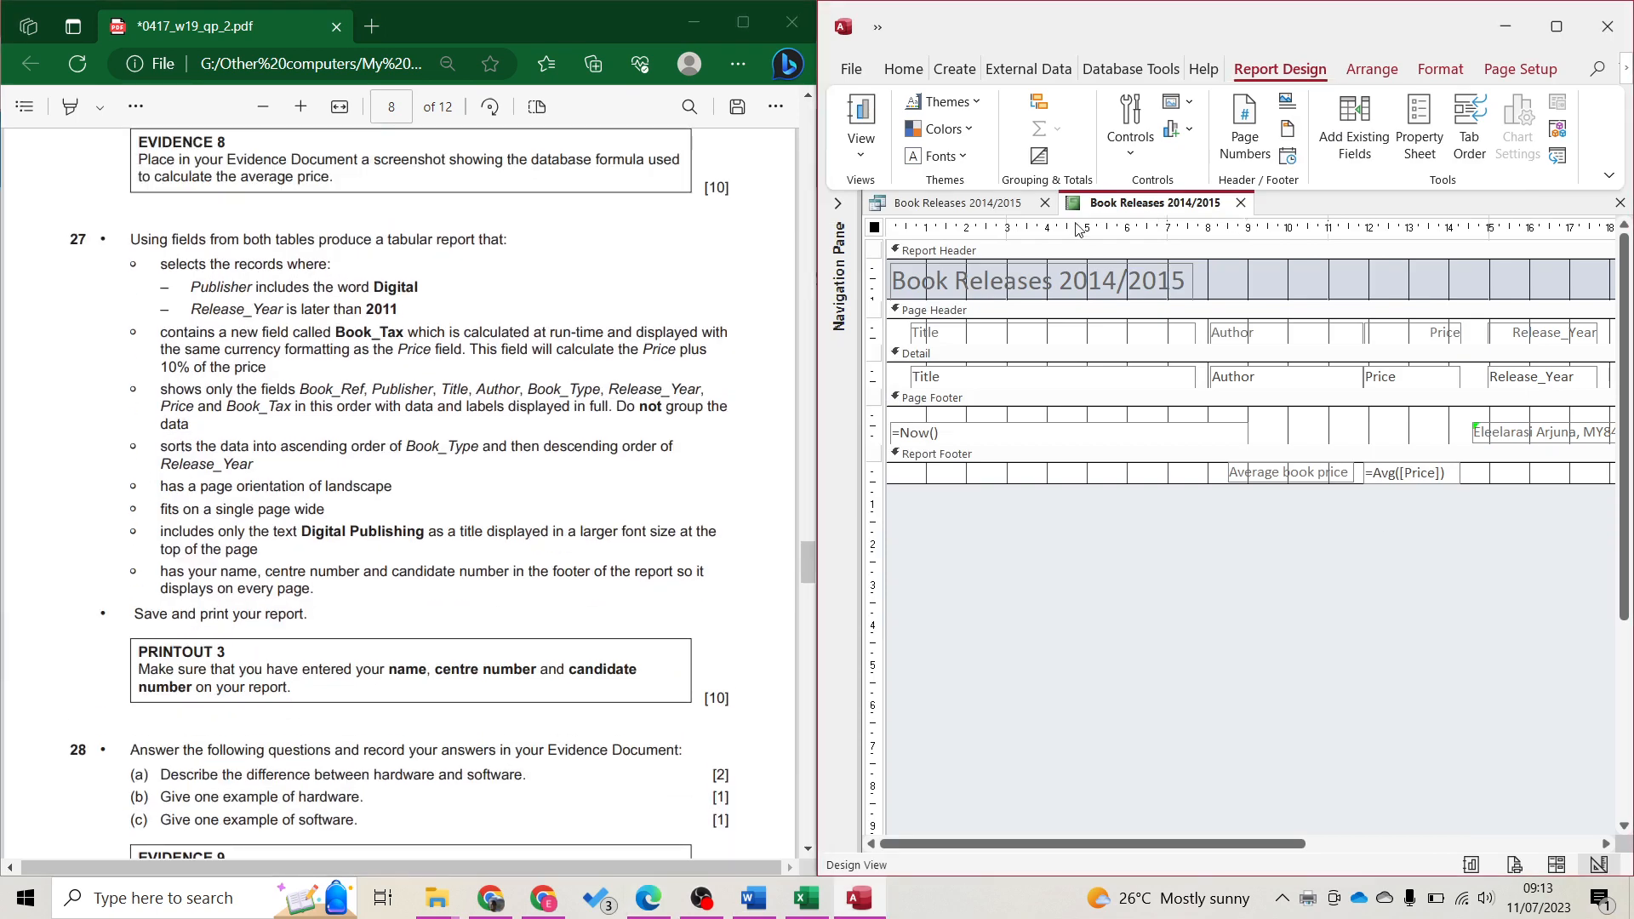
click(1241, 204)
click(749, 508)
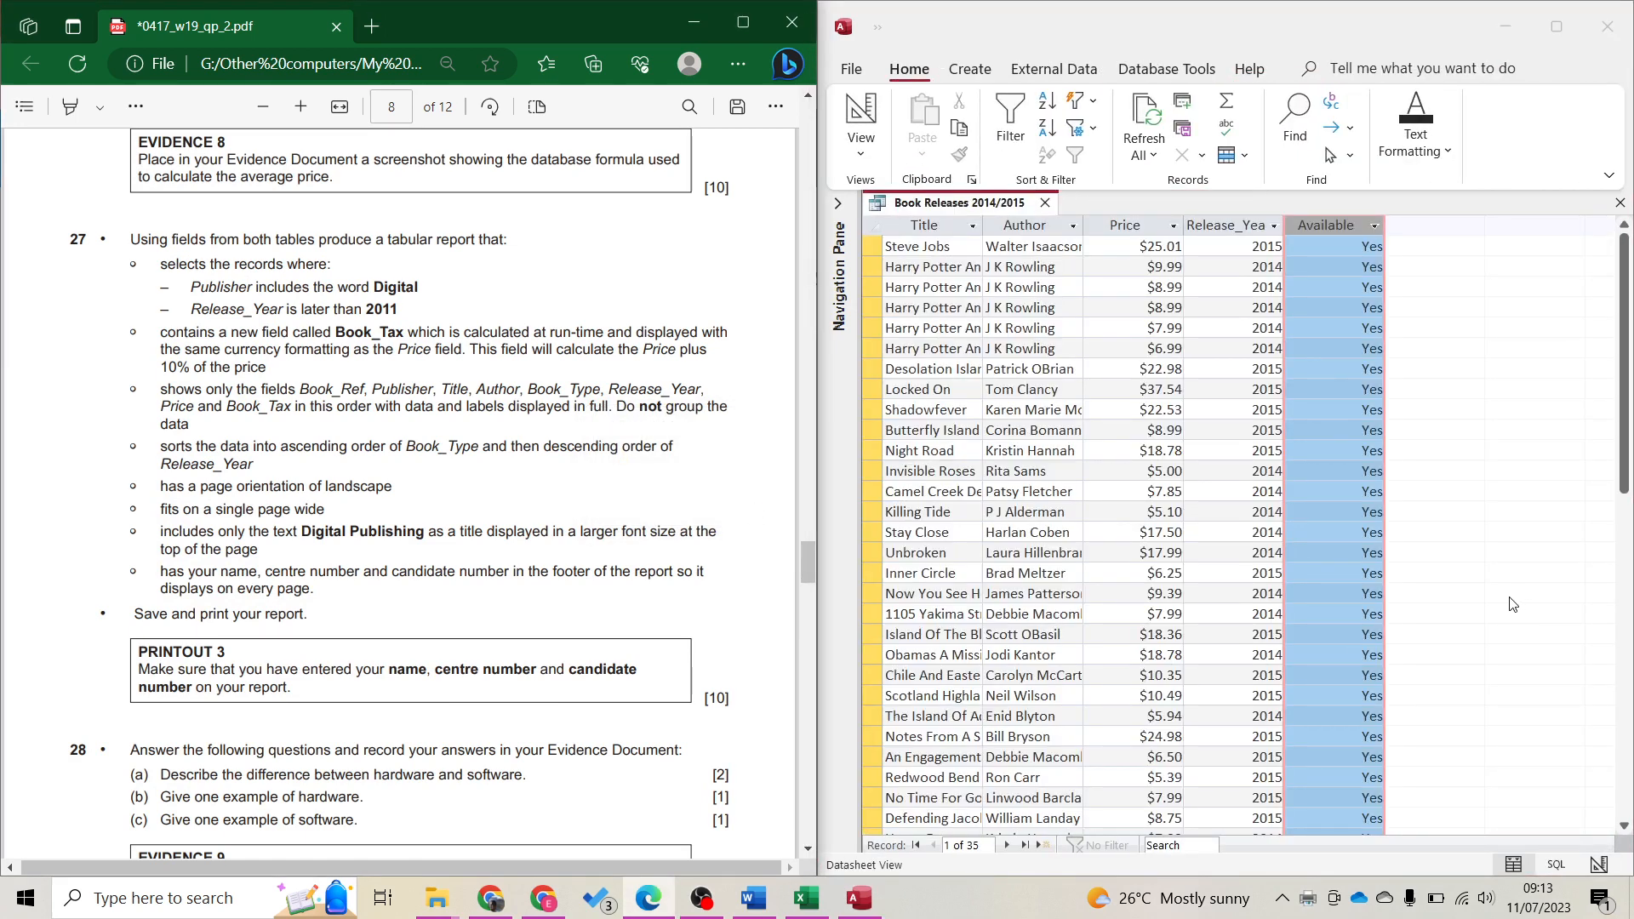
Close the Book Releases datasheet, show the Navigation Pane objects, and highlight task 27's opening sentence
key(ctrl+w)
key(Escape)
click(1538, 400)
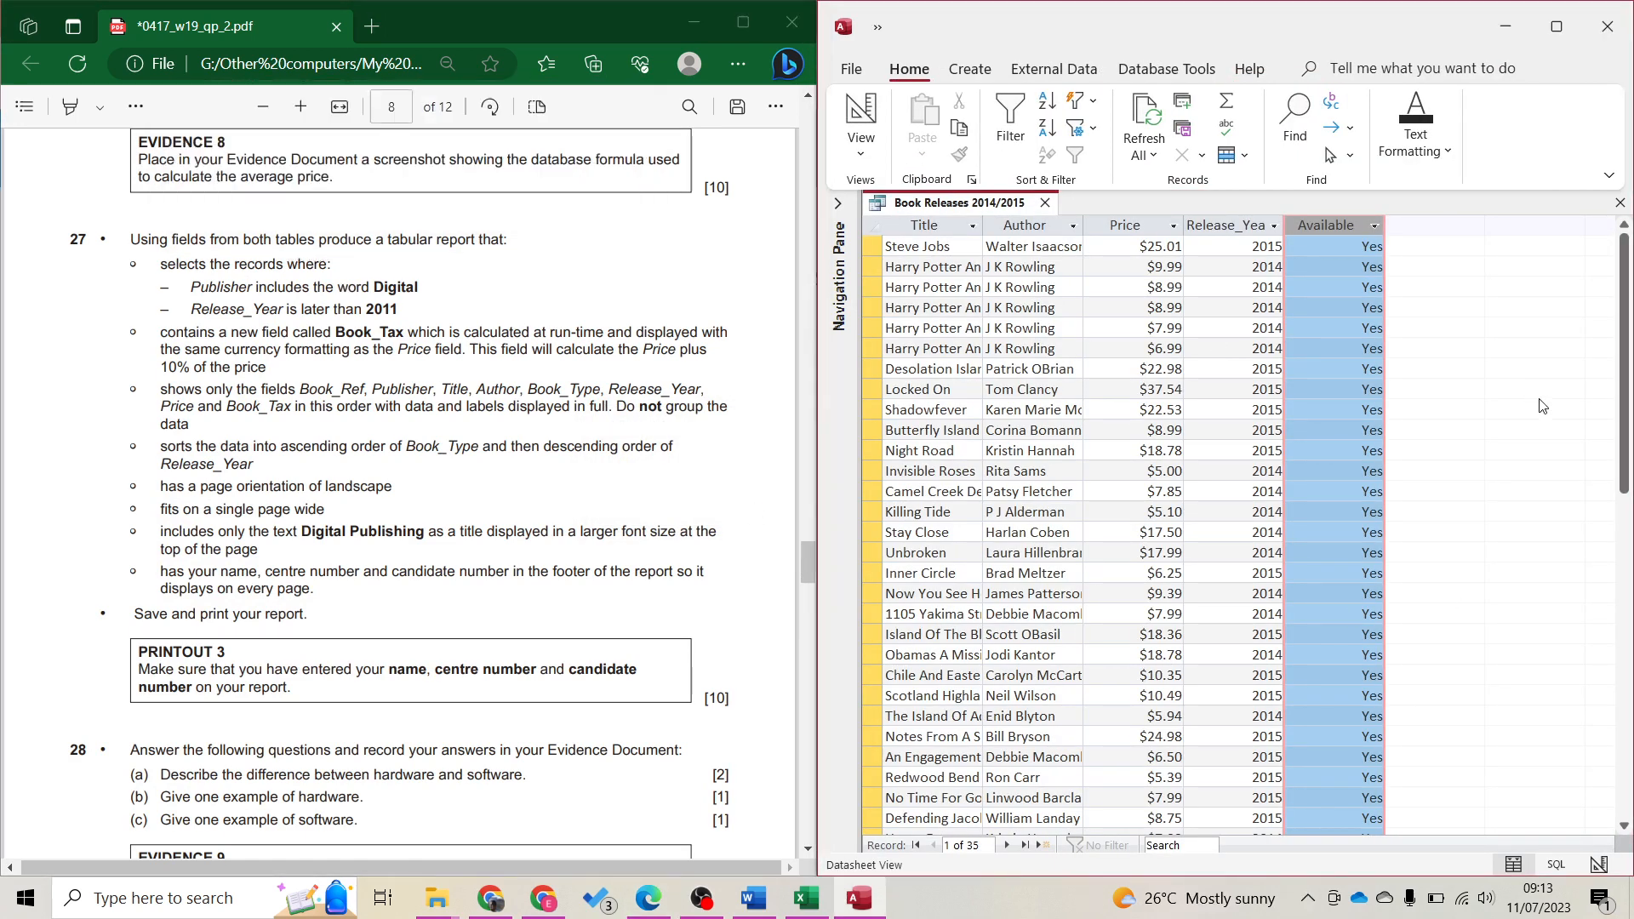
key(ctrl+w)
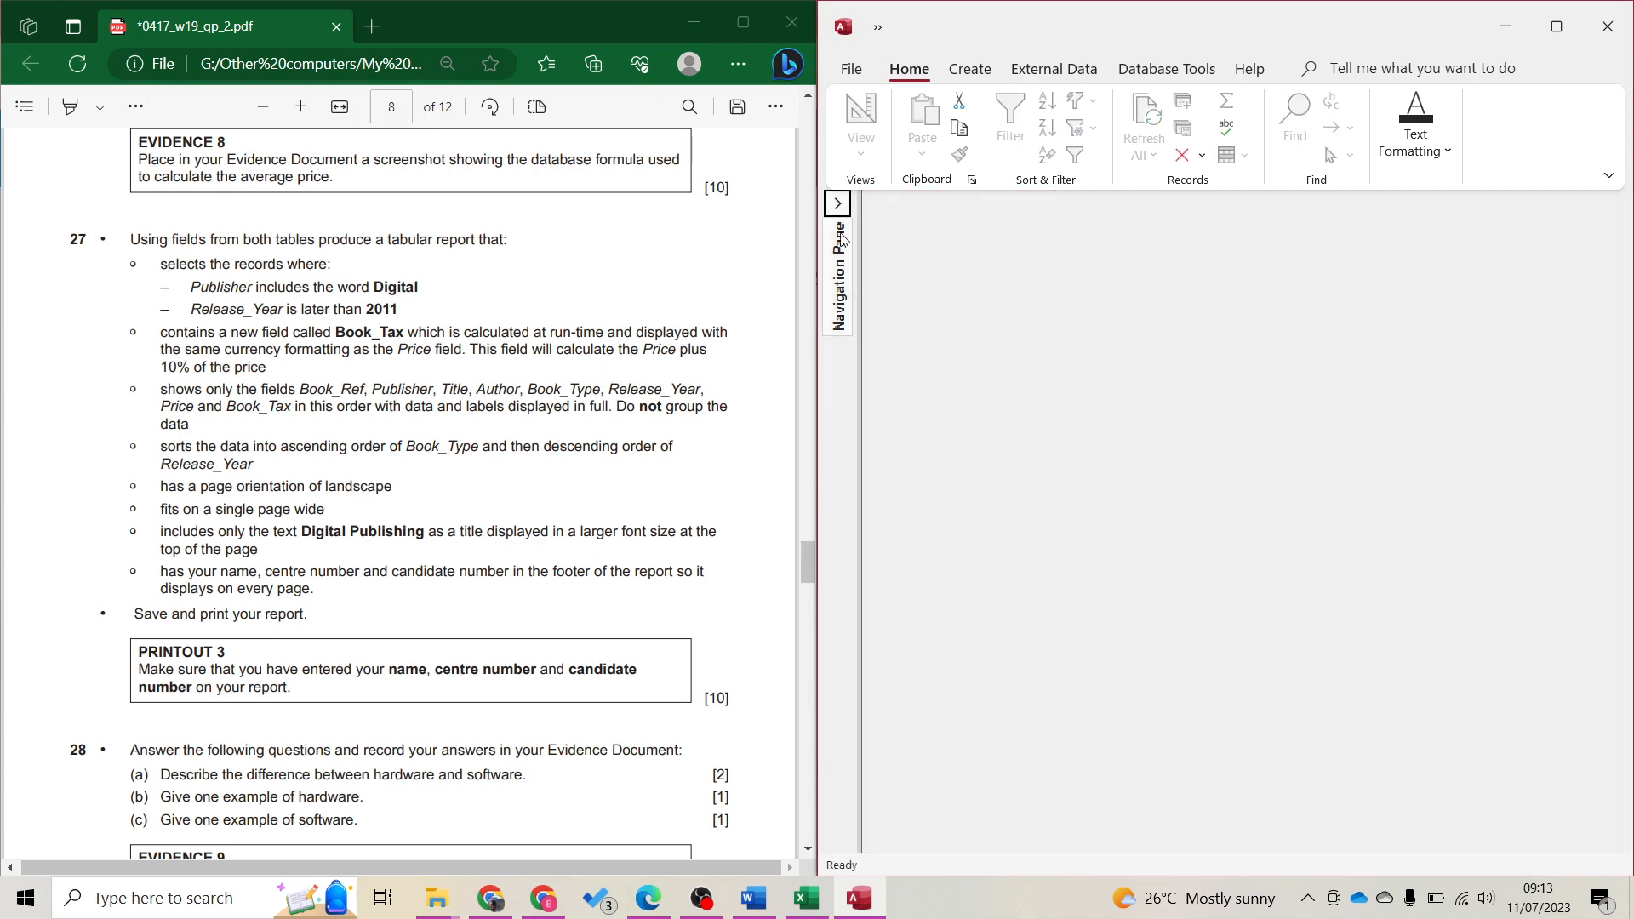
click(837, 204)
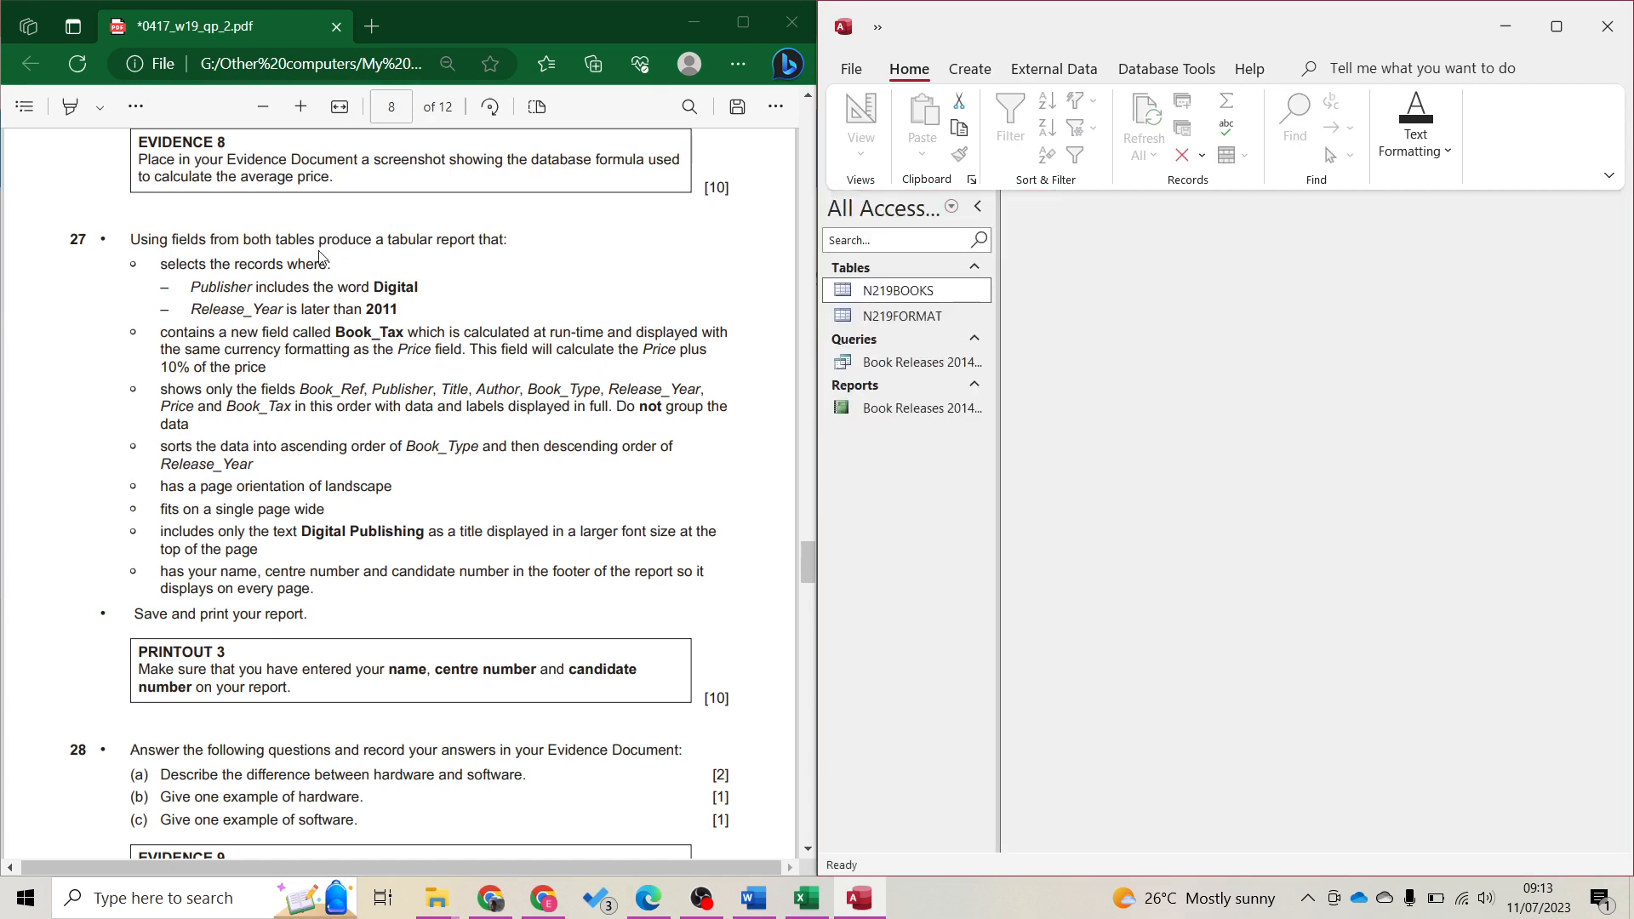
drag(130, 246, 511, 255)
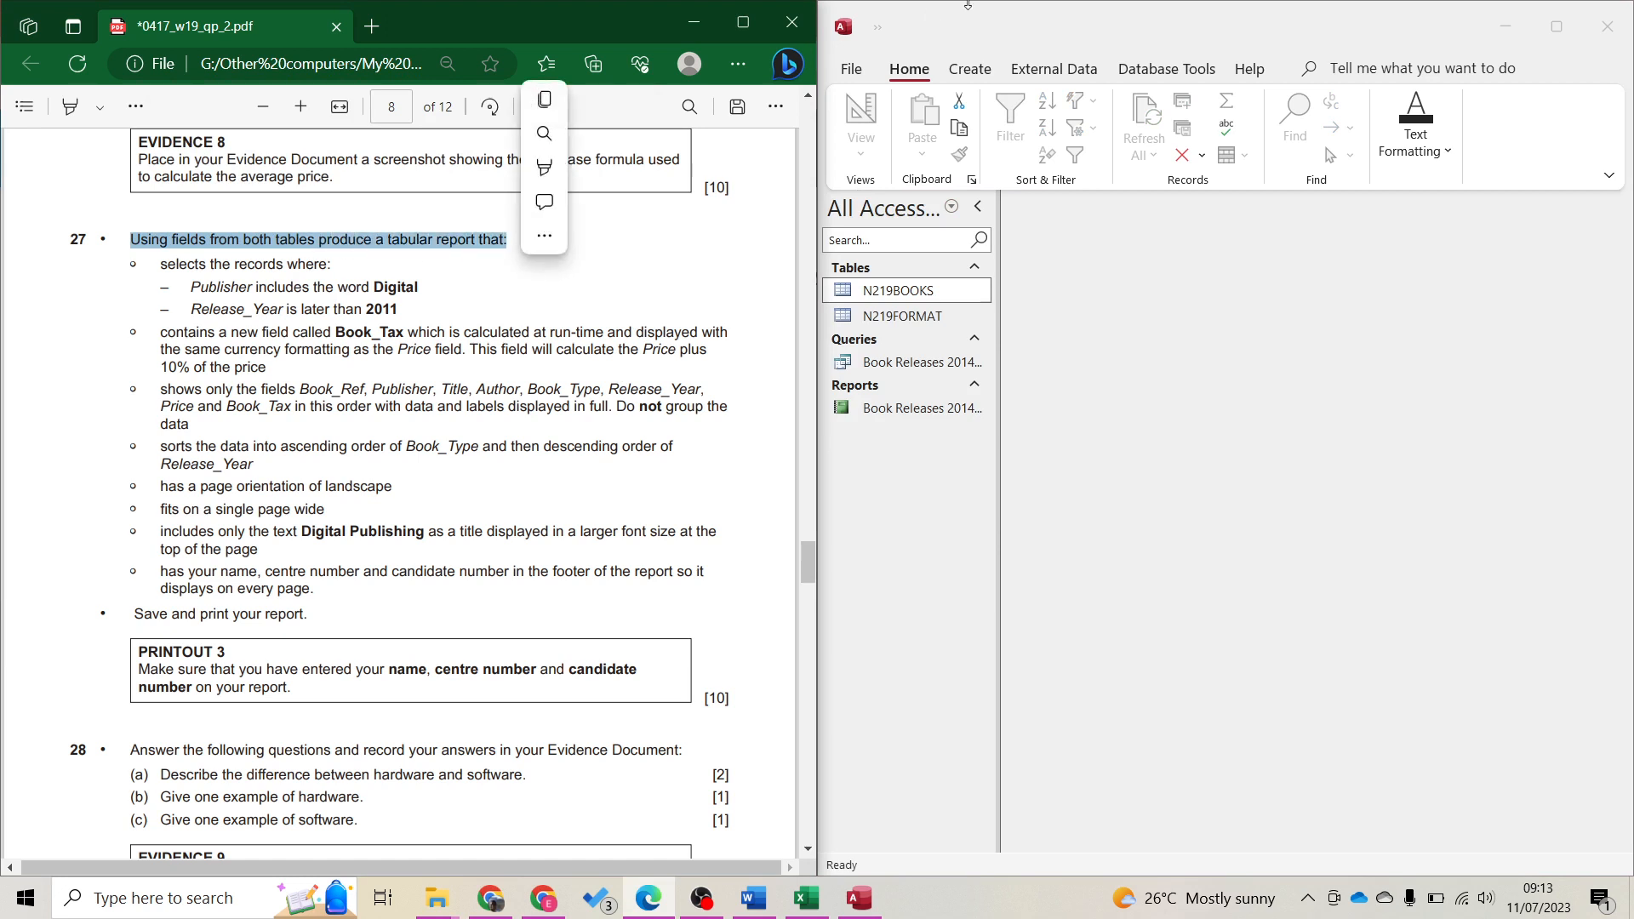
Start the Simple Query Wizard from Create > Query Wizard
click(973, 79)
click(970, 69)
click(1120, 126)
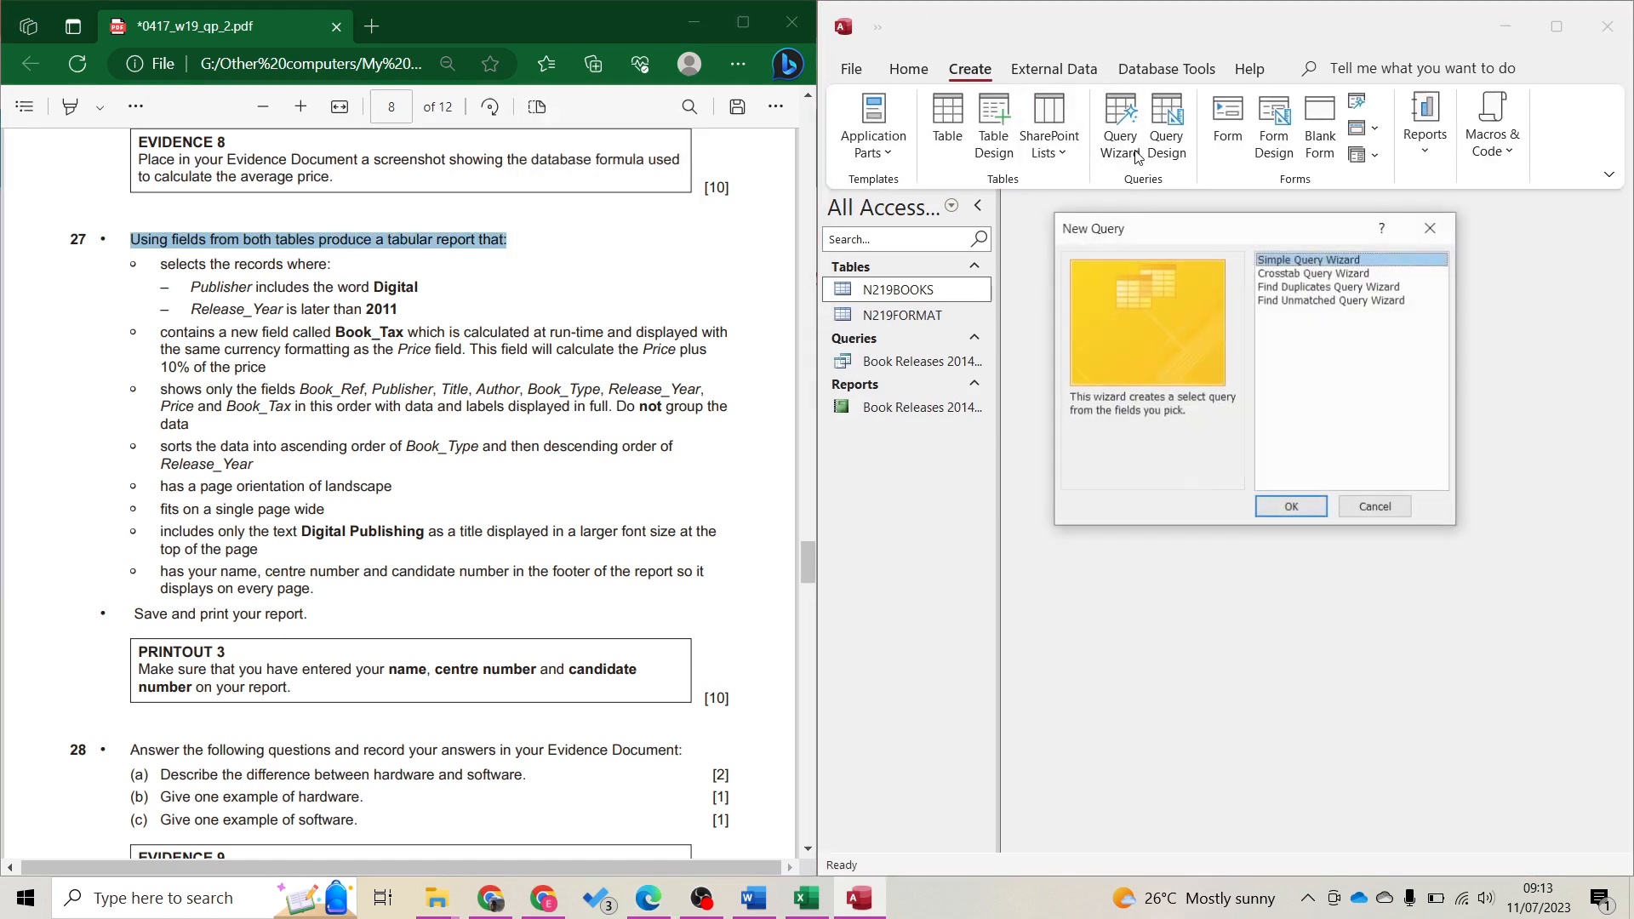
click(1291, 507)
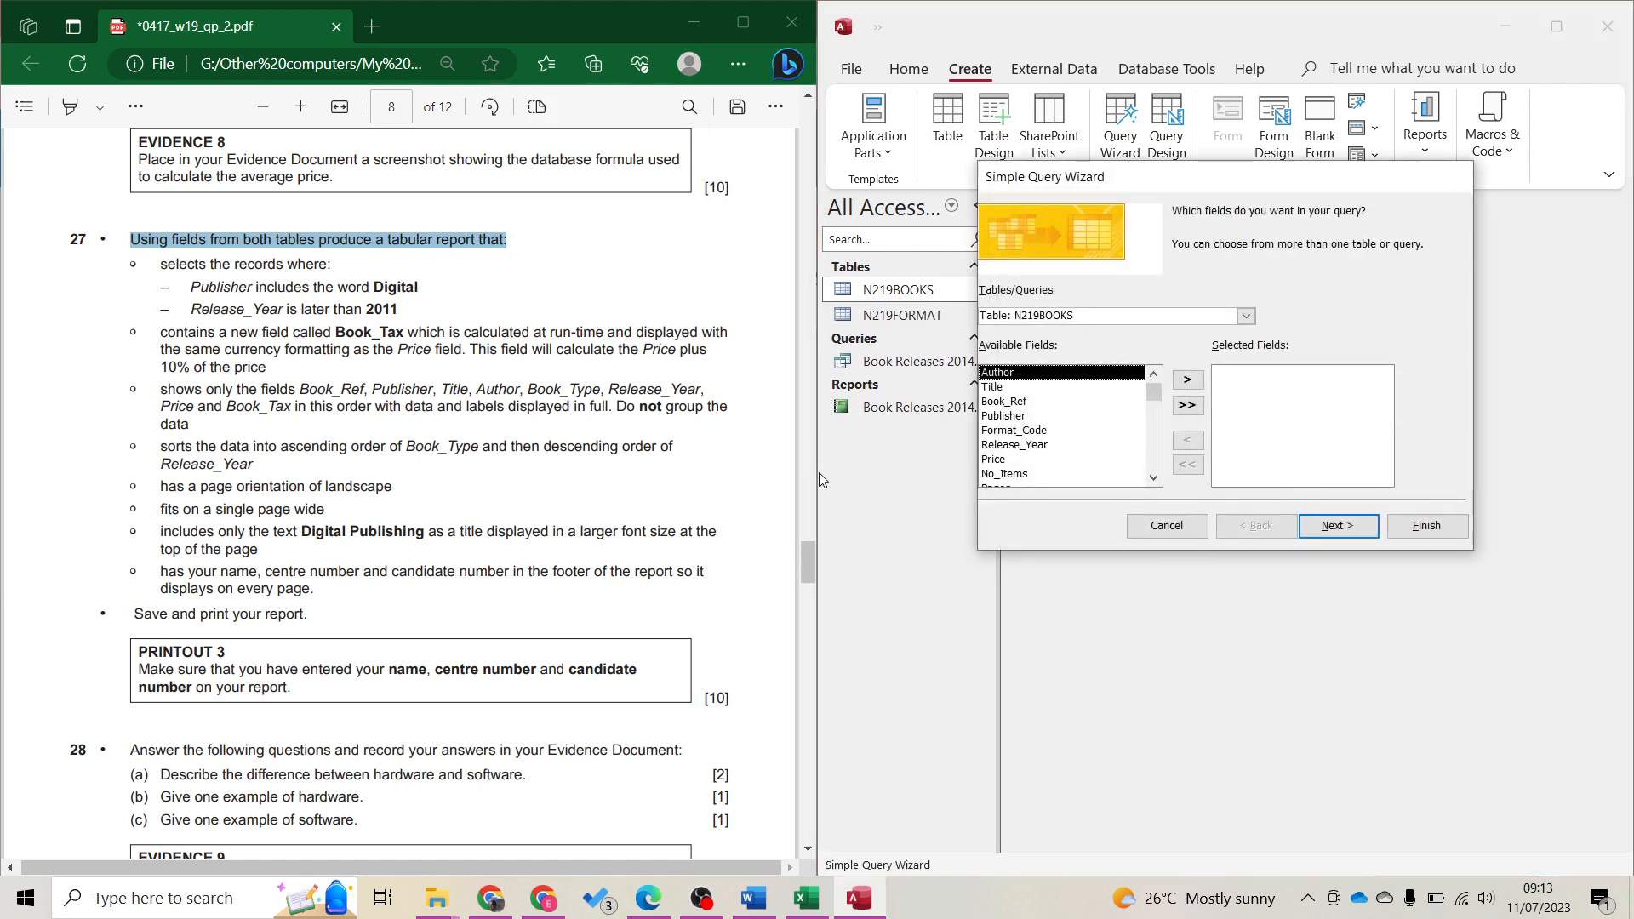
Highlight the required field list in green and 'new field called Book_Tax' in yellow in the PDF
click(358, 408)
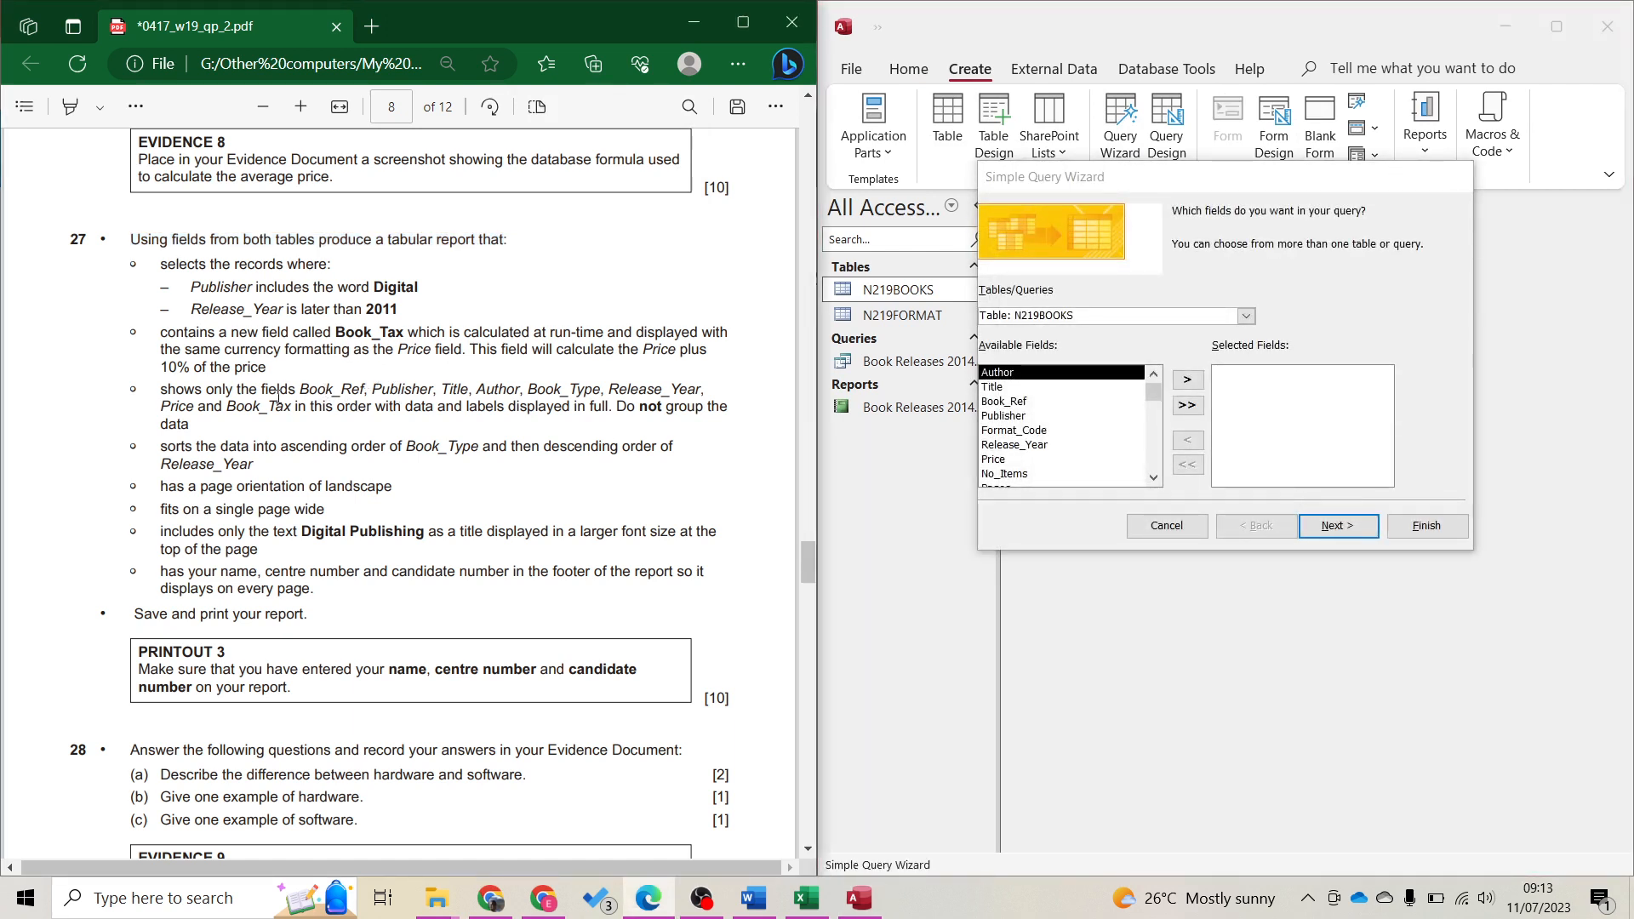
drag(301, 406, 293, 406)
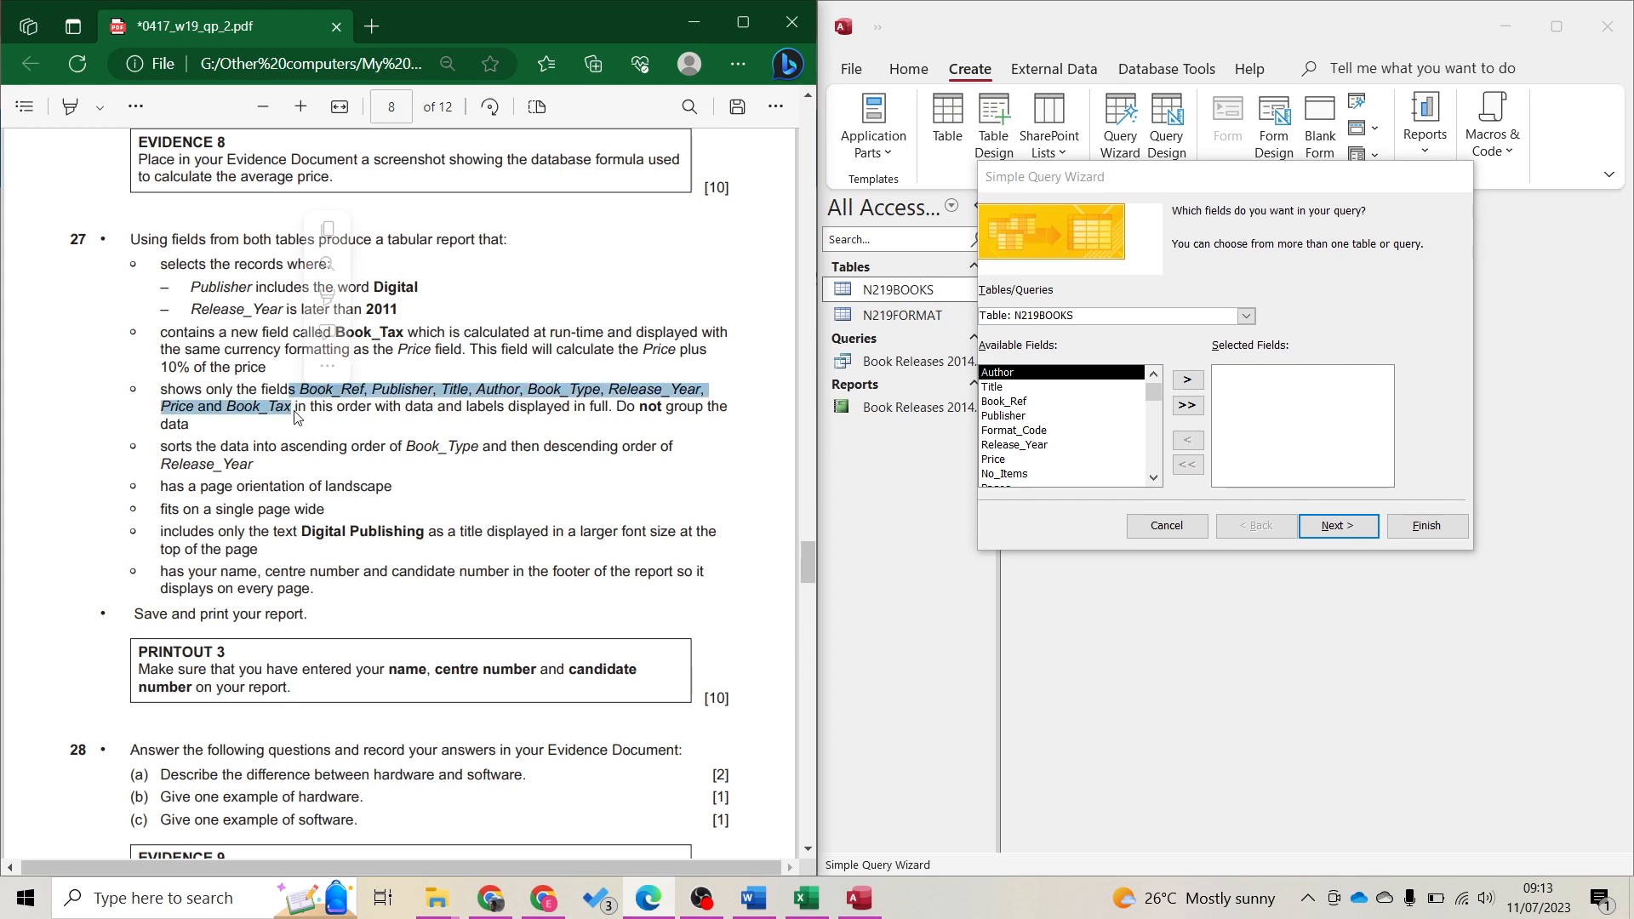
mouse_move(327, 306)
click(379, 322)
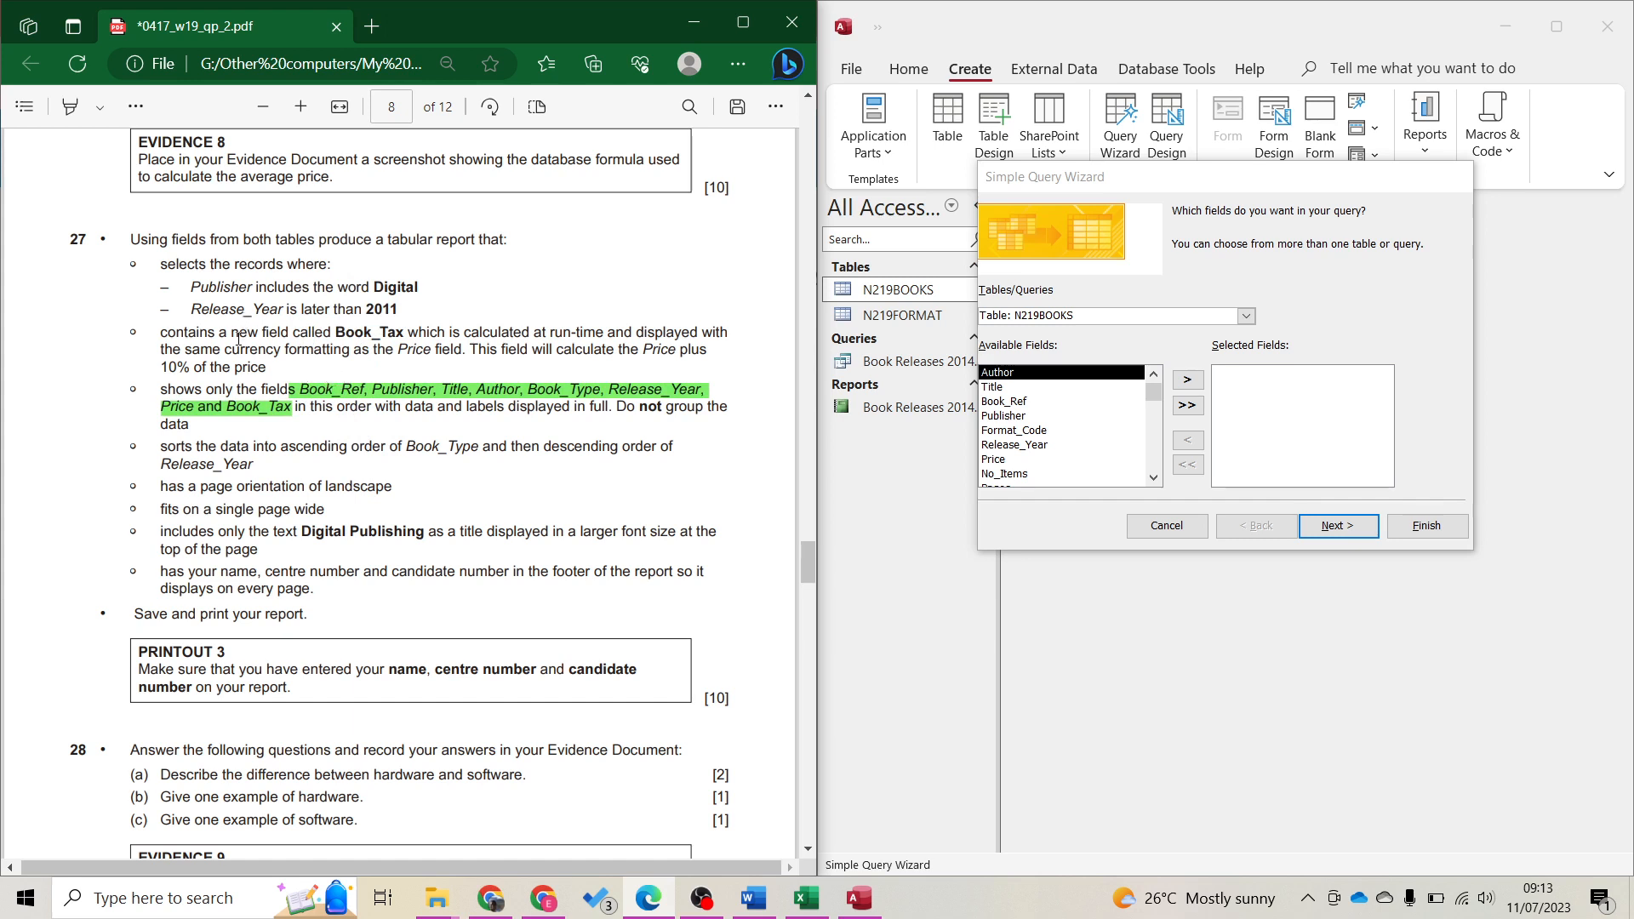
drag(235, 329, 402, 331)
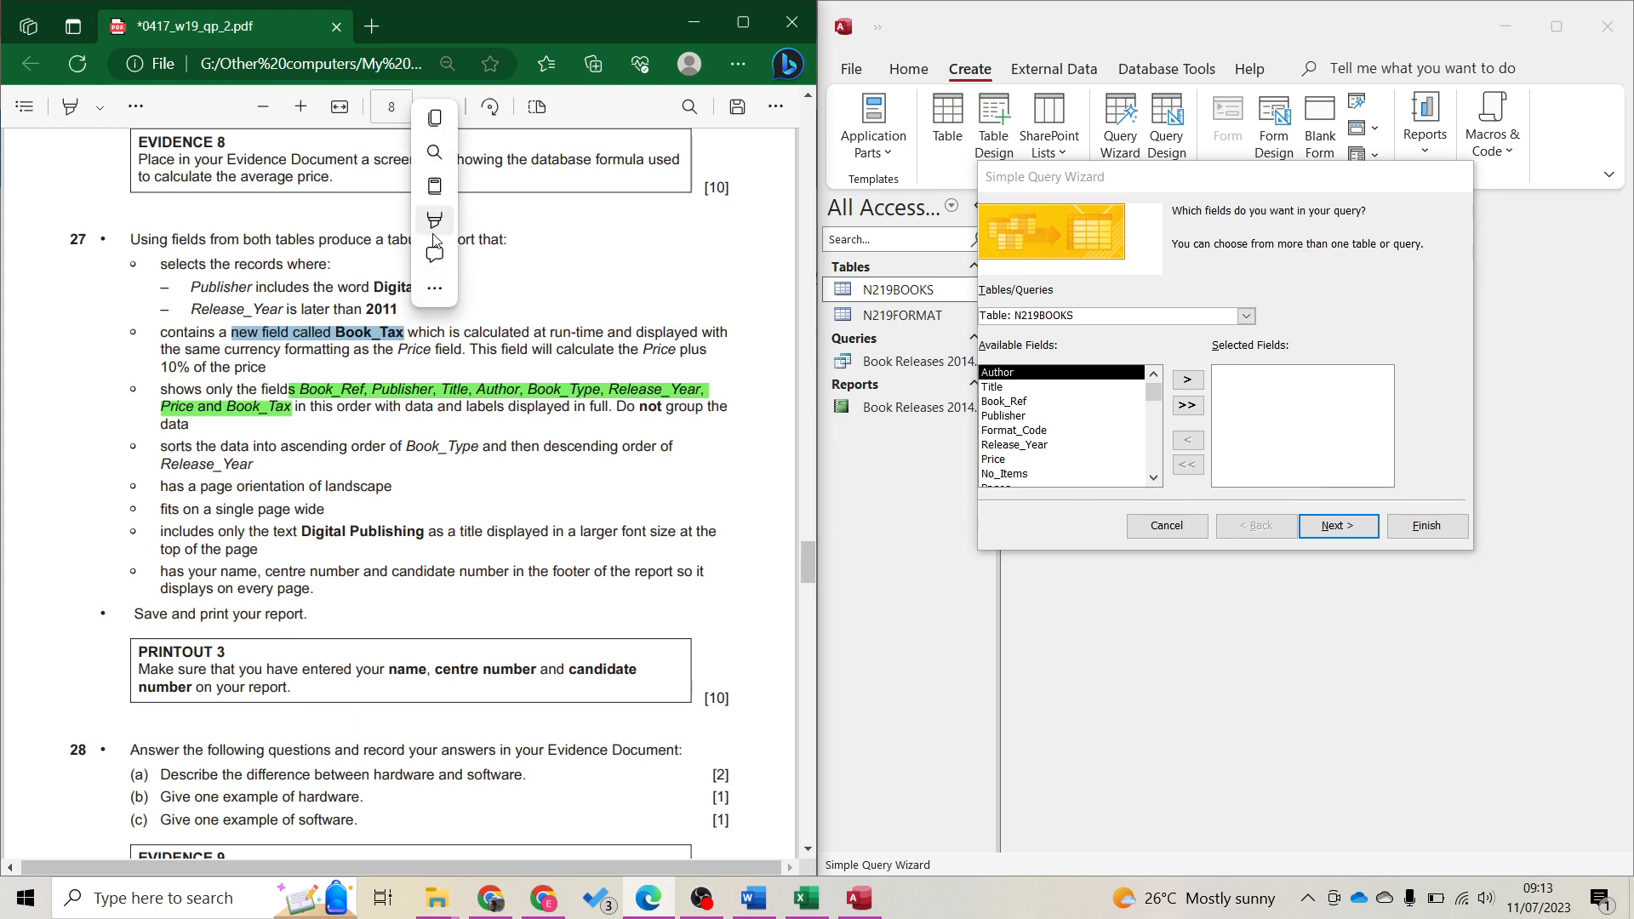
click(474, 221)
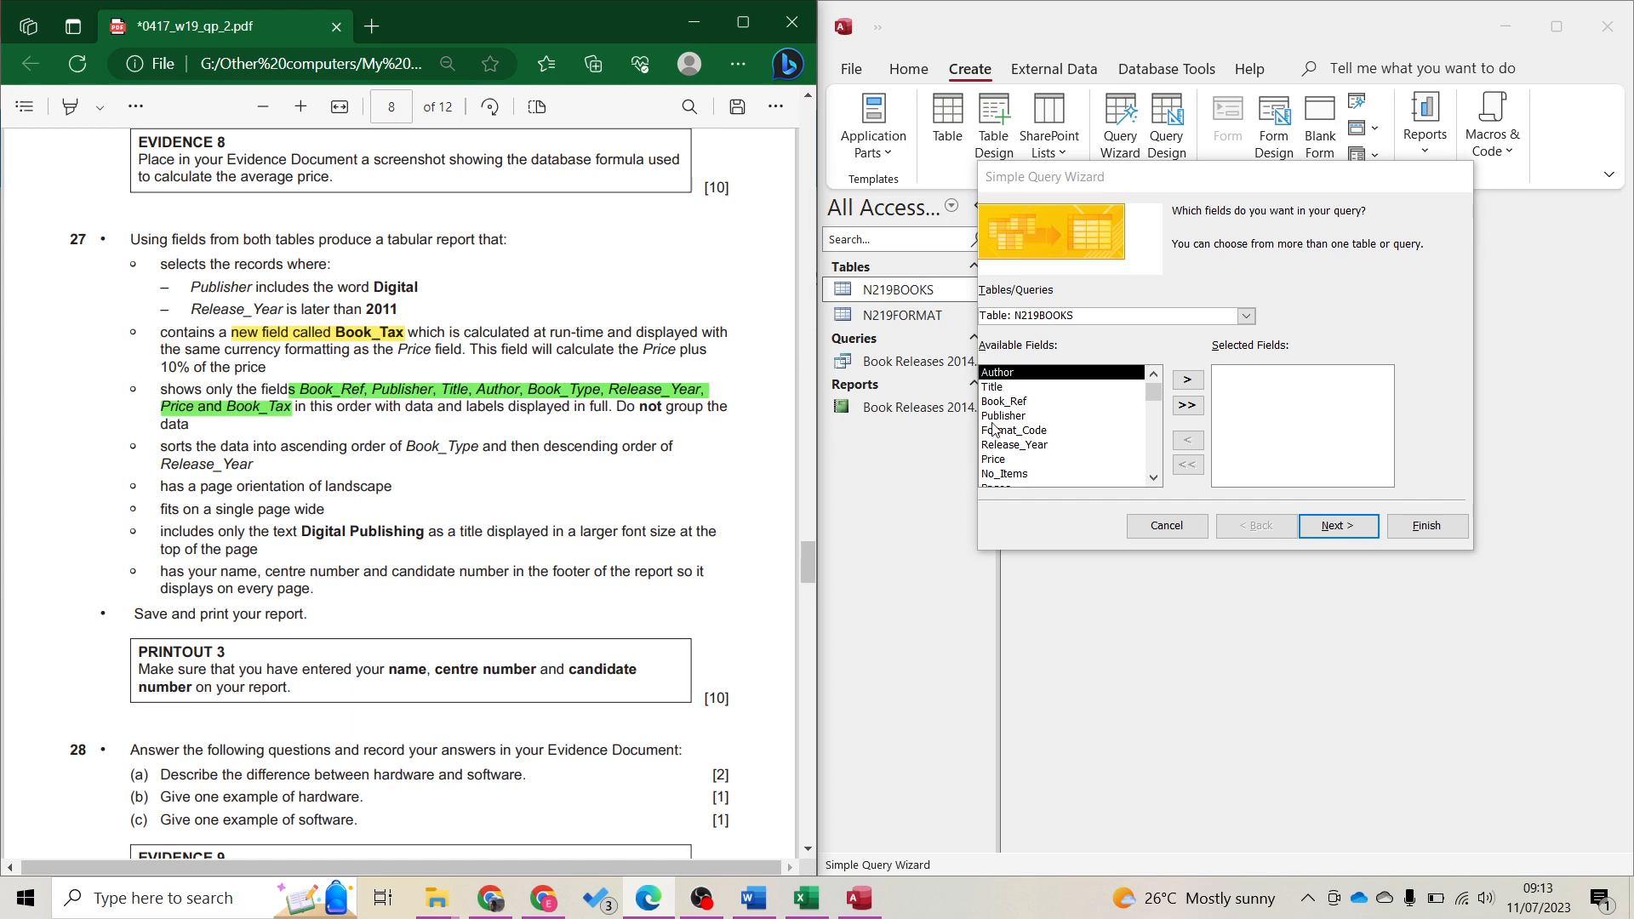
Add Book_Ref, Publisher, Title and Author from N219BOOKS to the query fields
click(1023, 316)
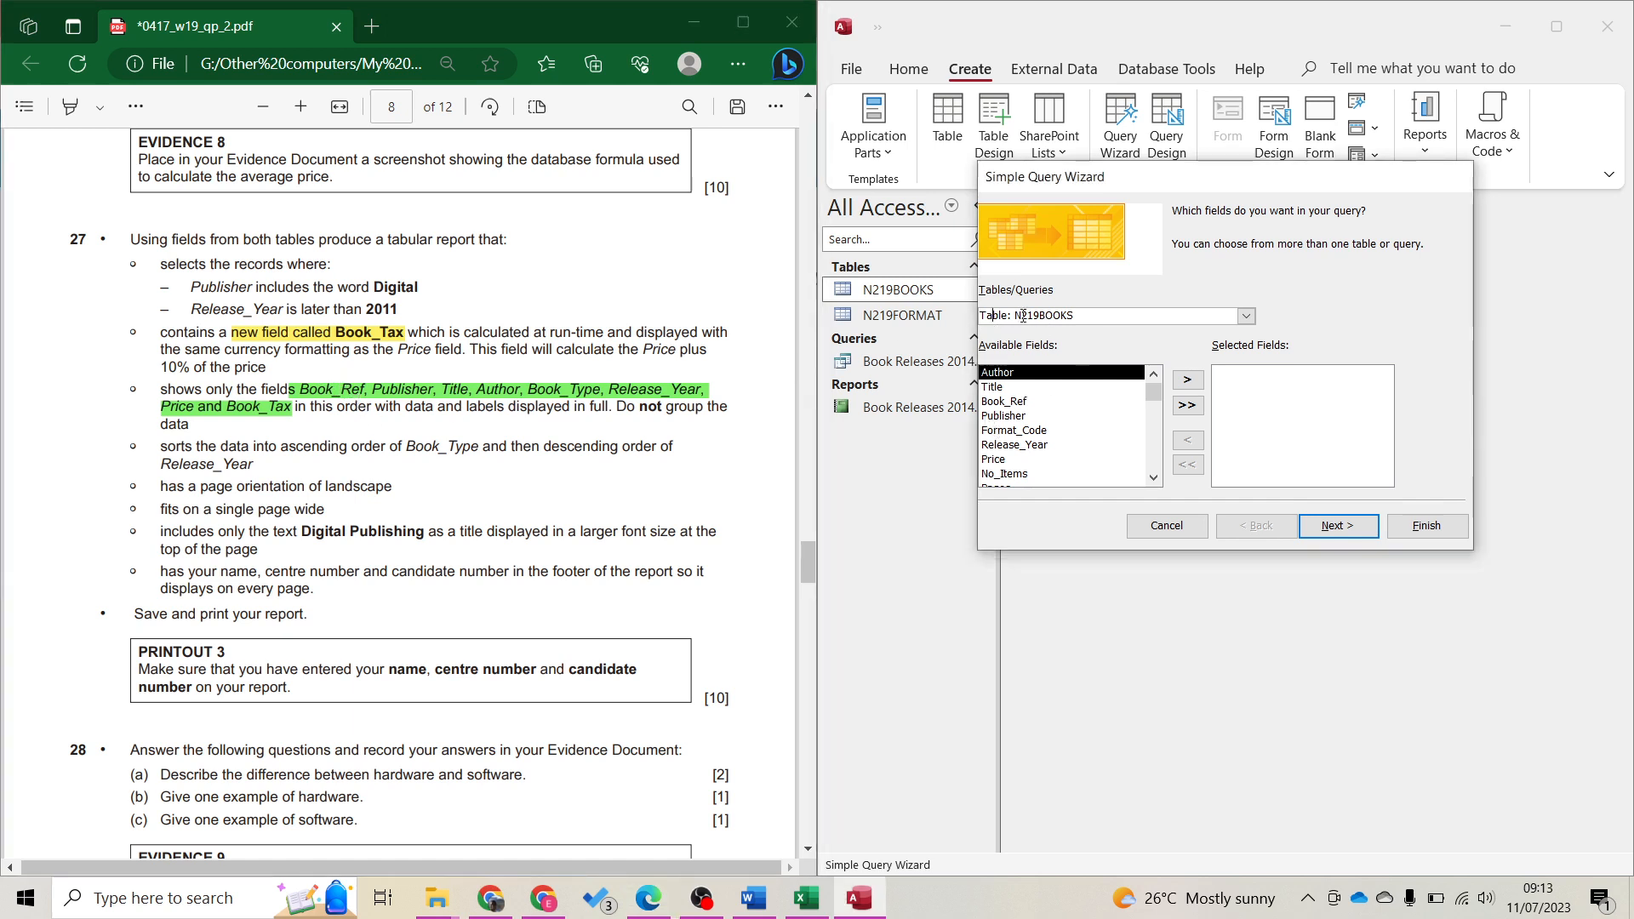
click(1246, 316)
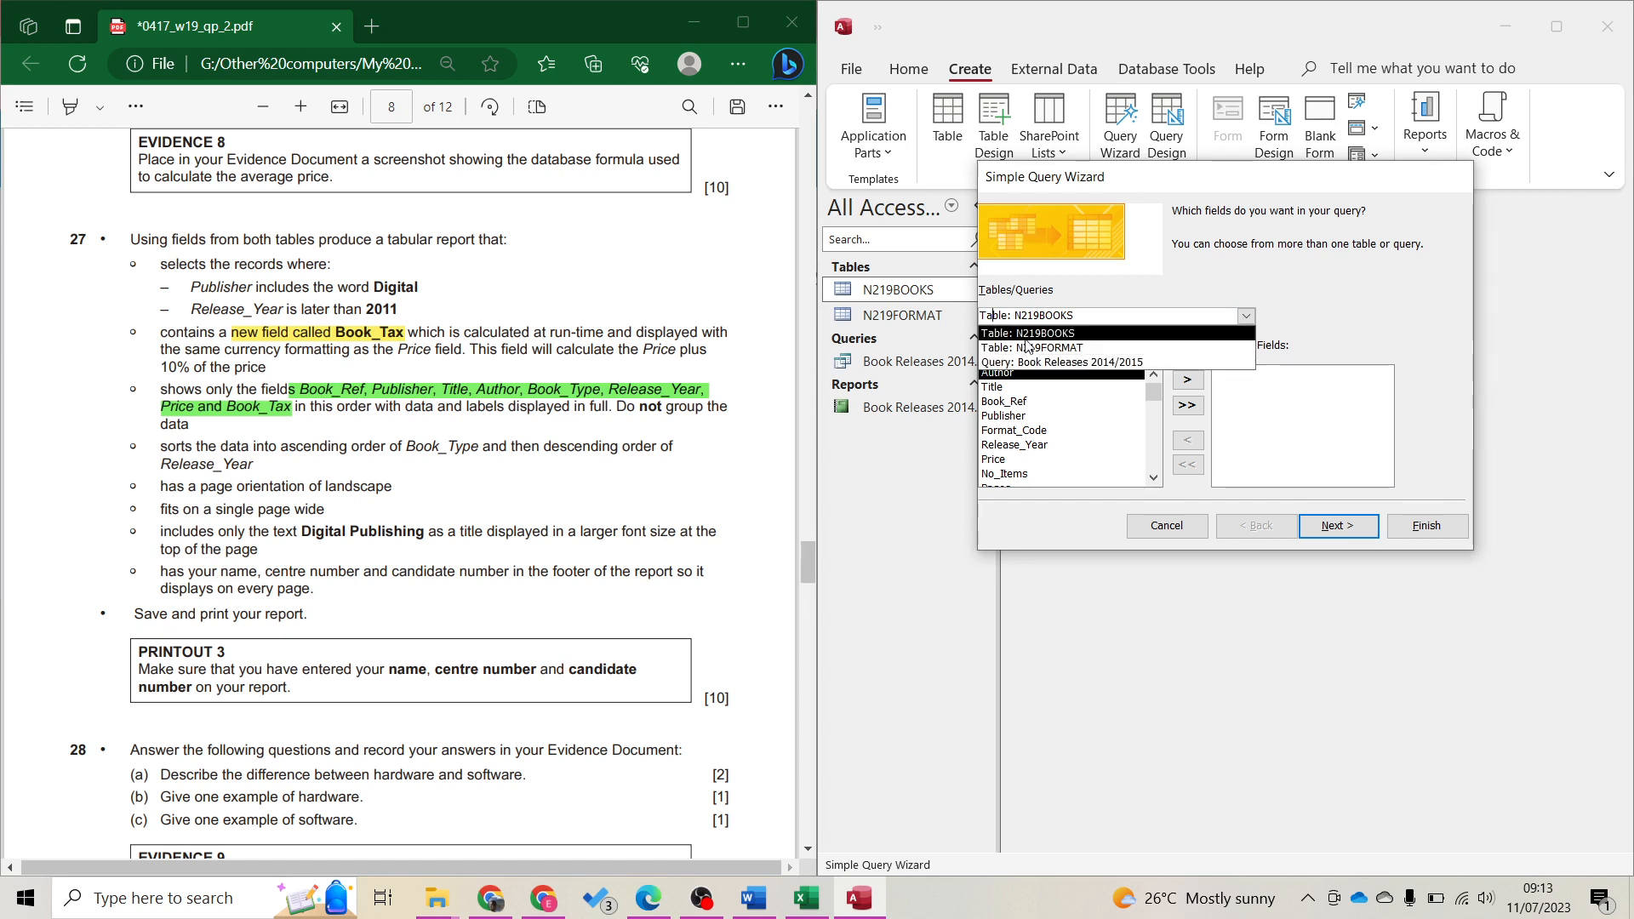
click(1104, 313)
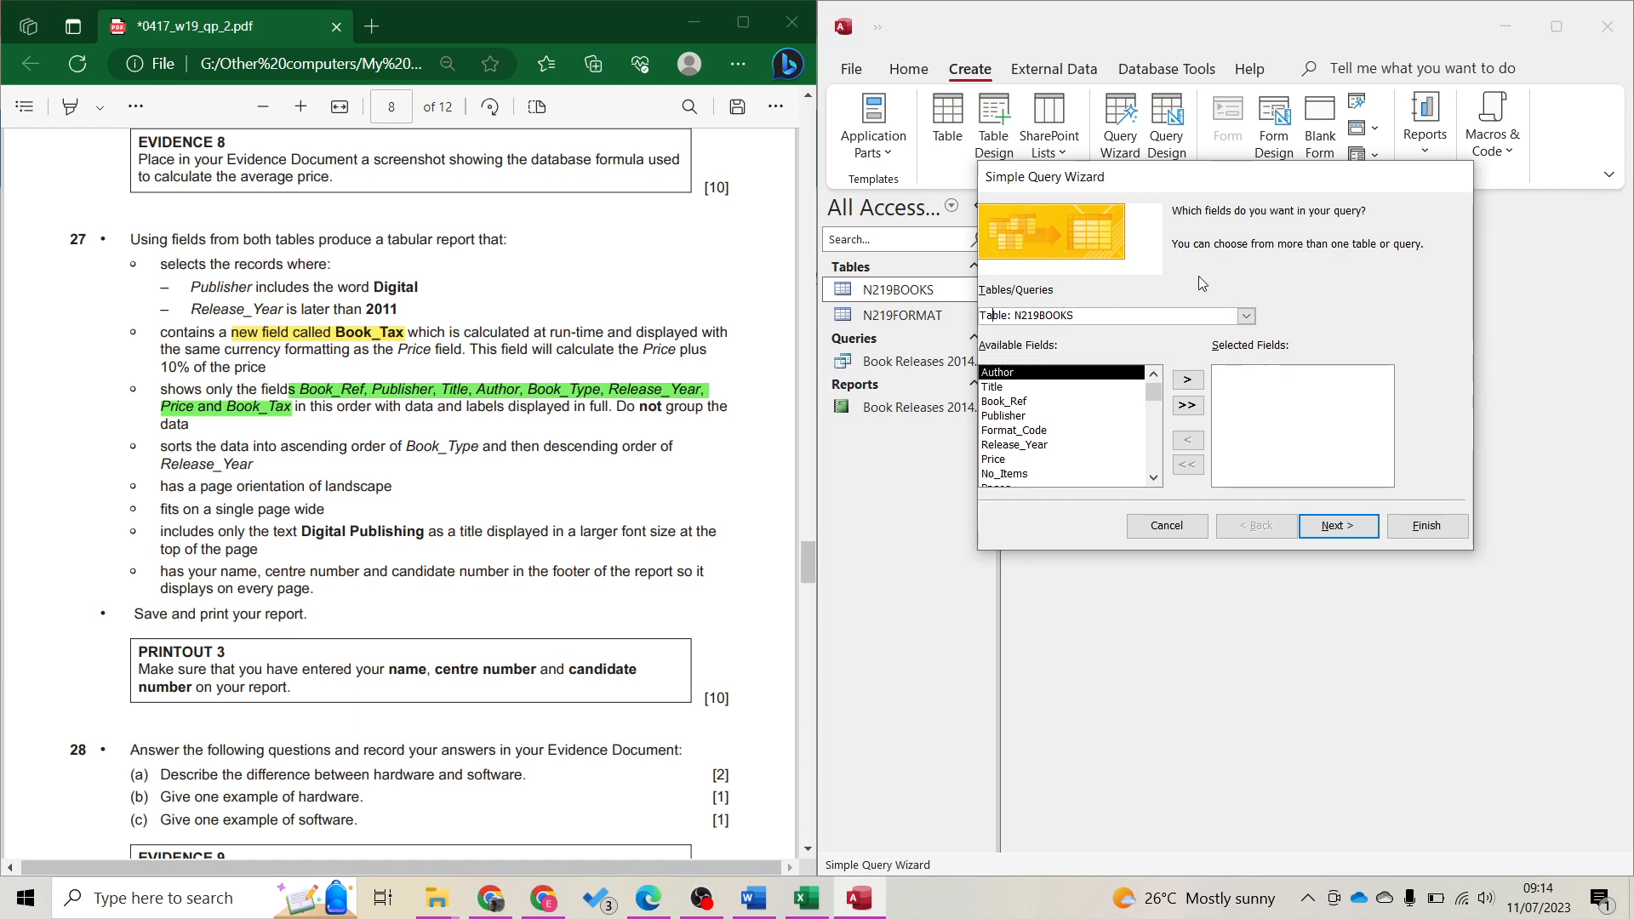
double_click(1017, 402)
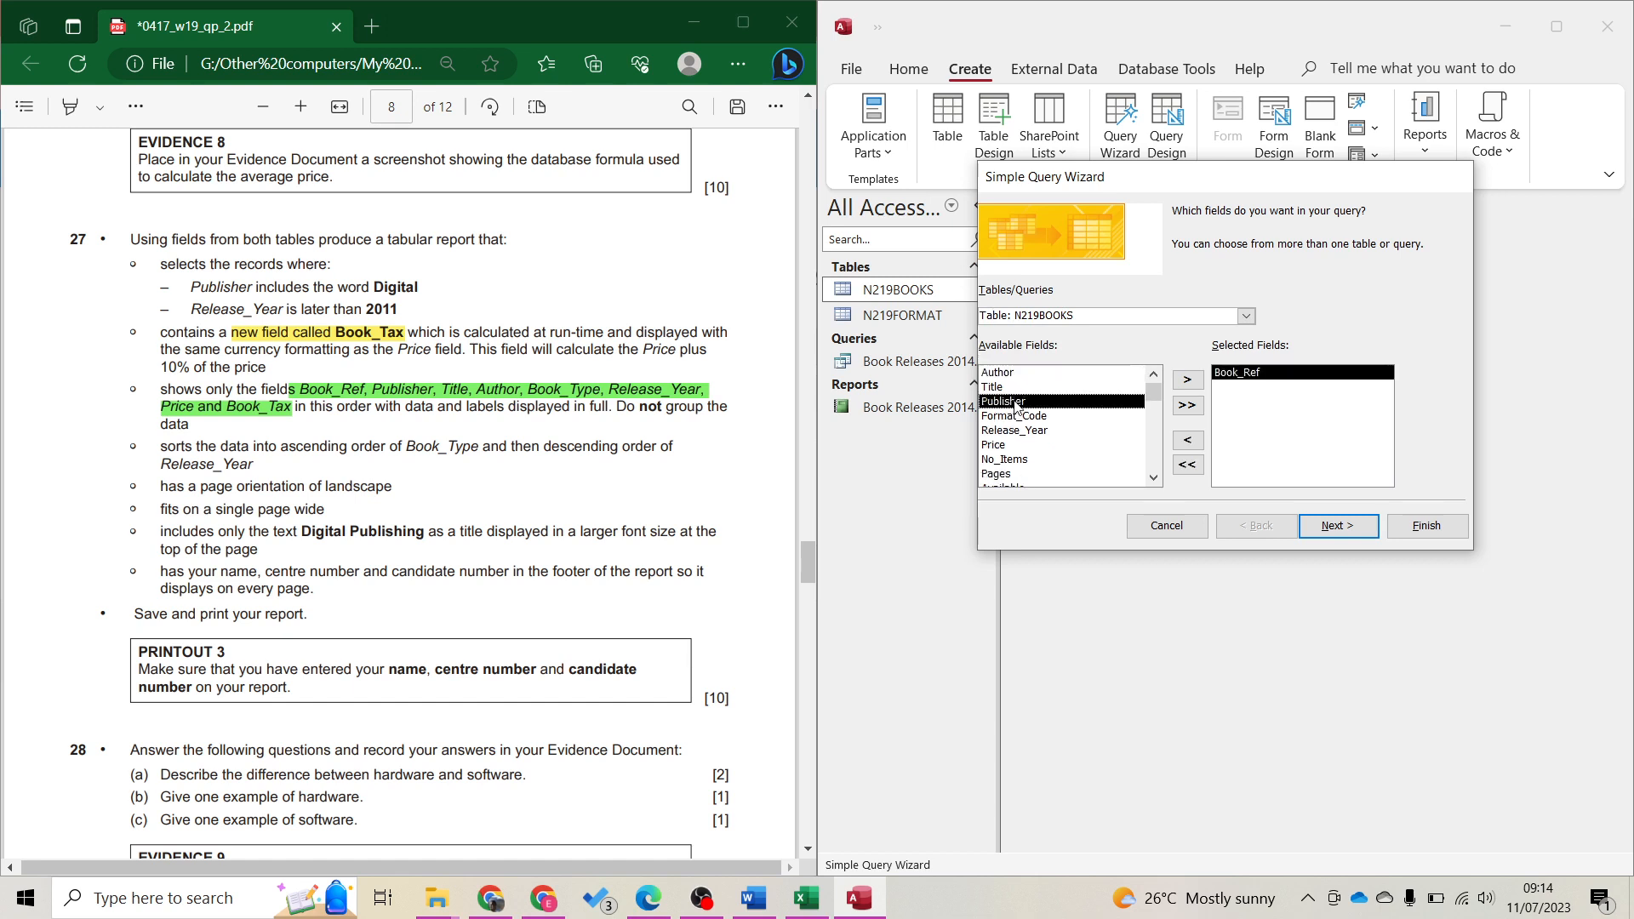
double_click(1017, 401)
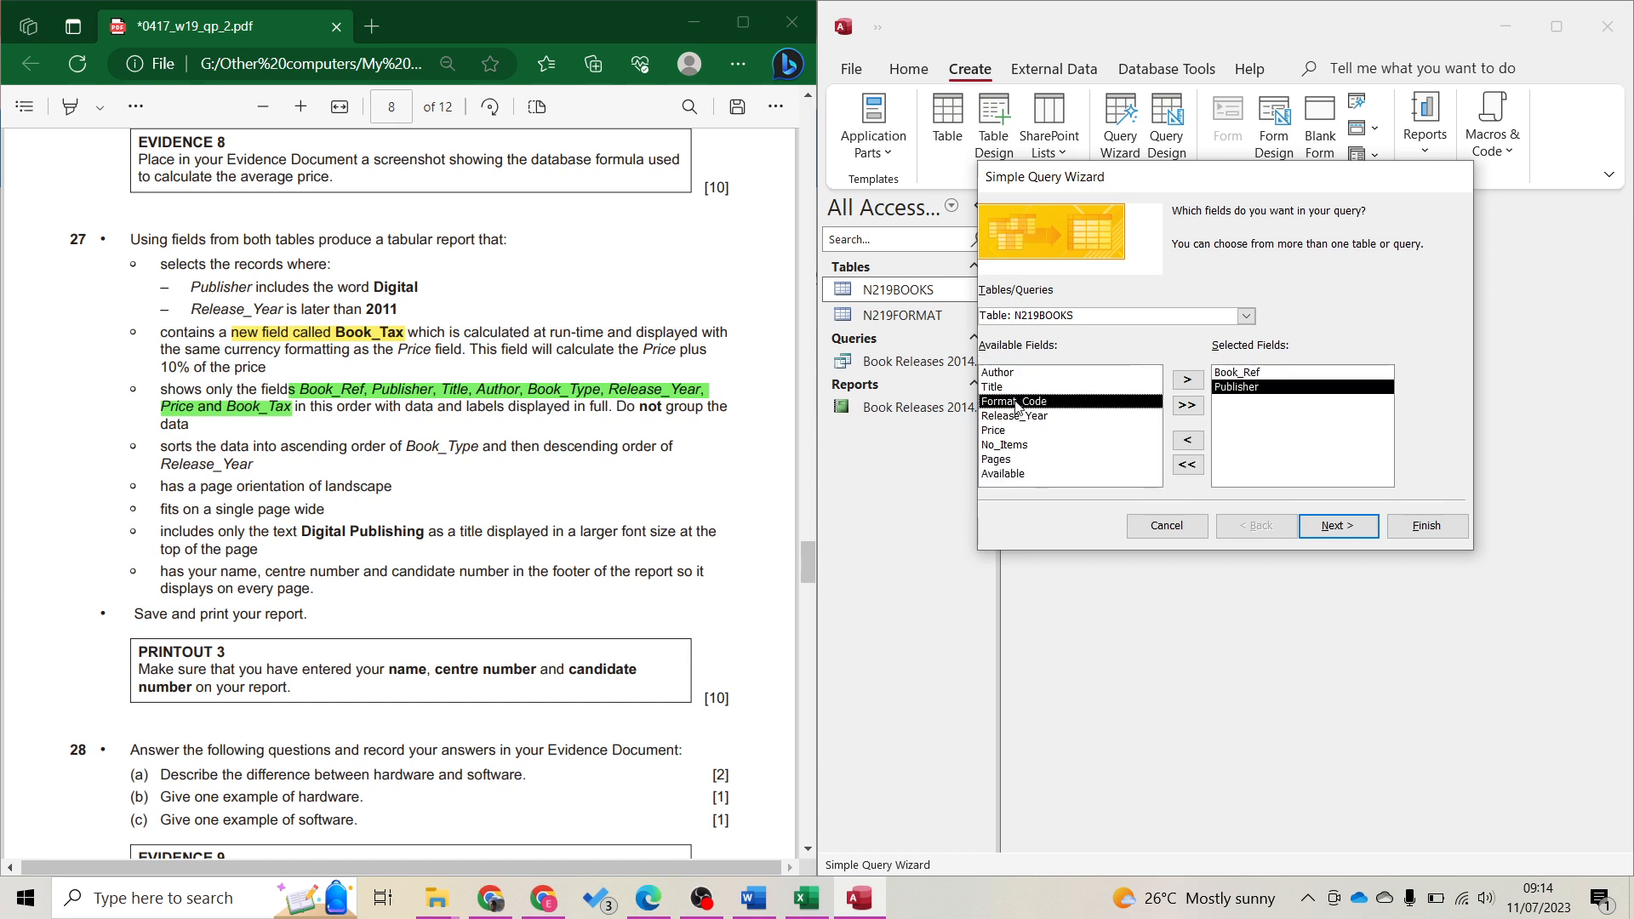
double_click(1017, 389)
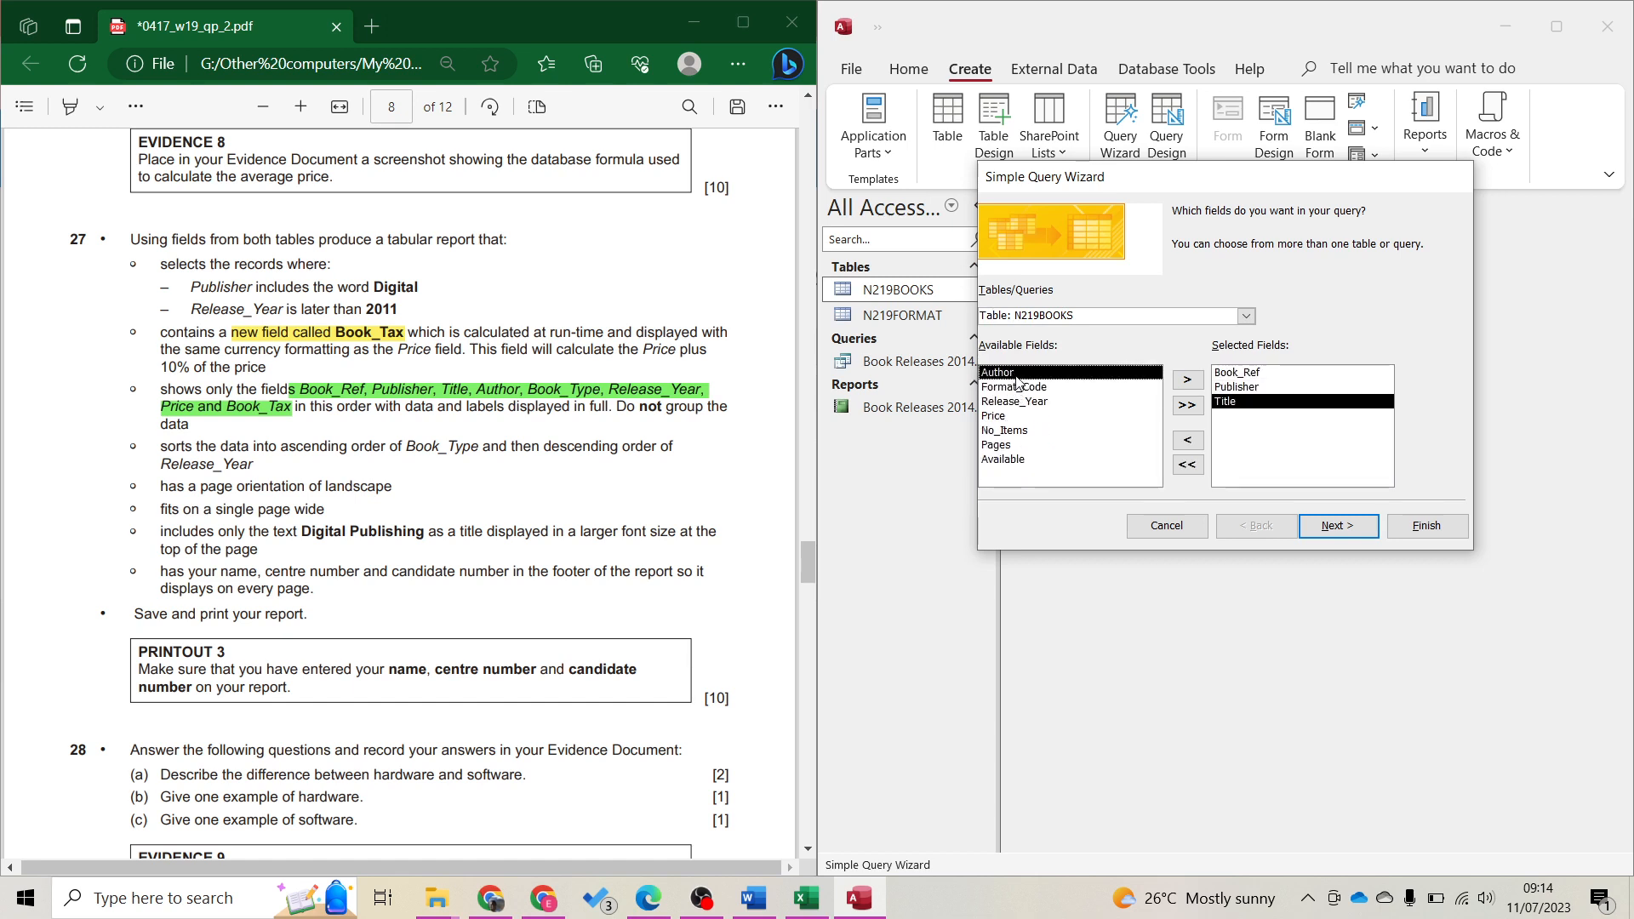
double_click(1017, 374)
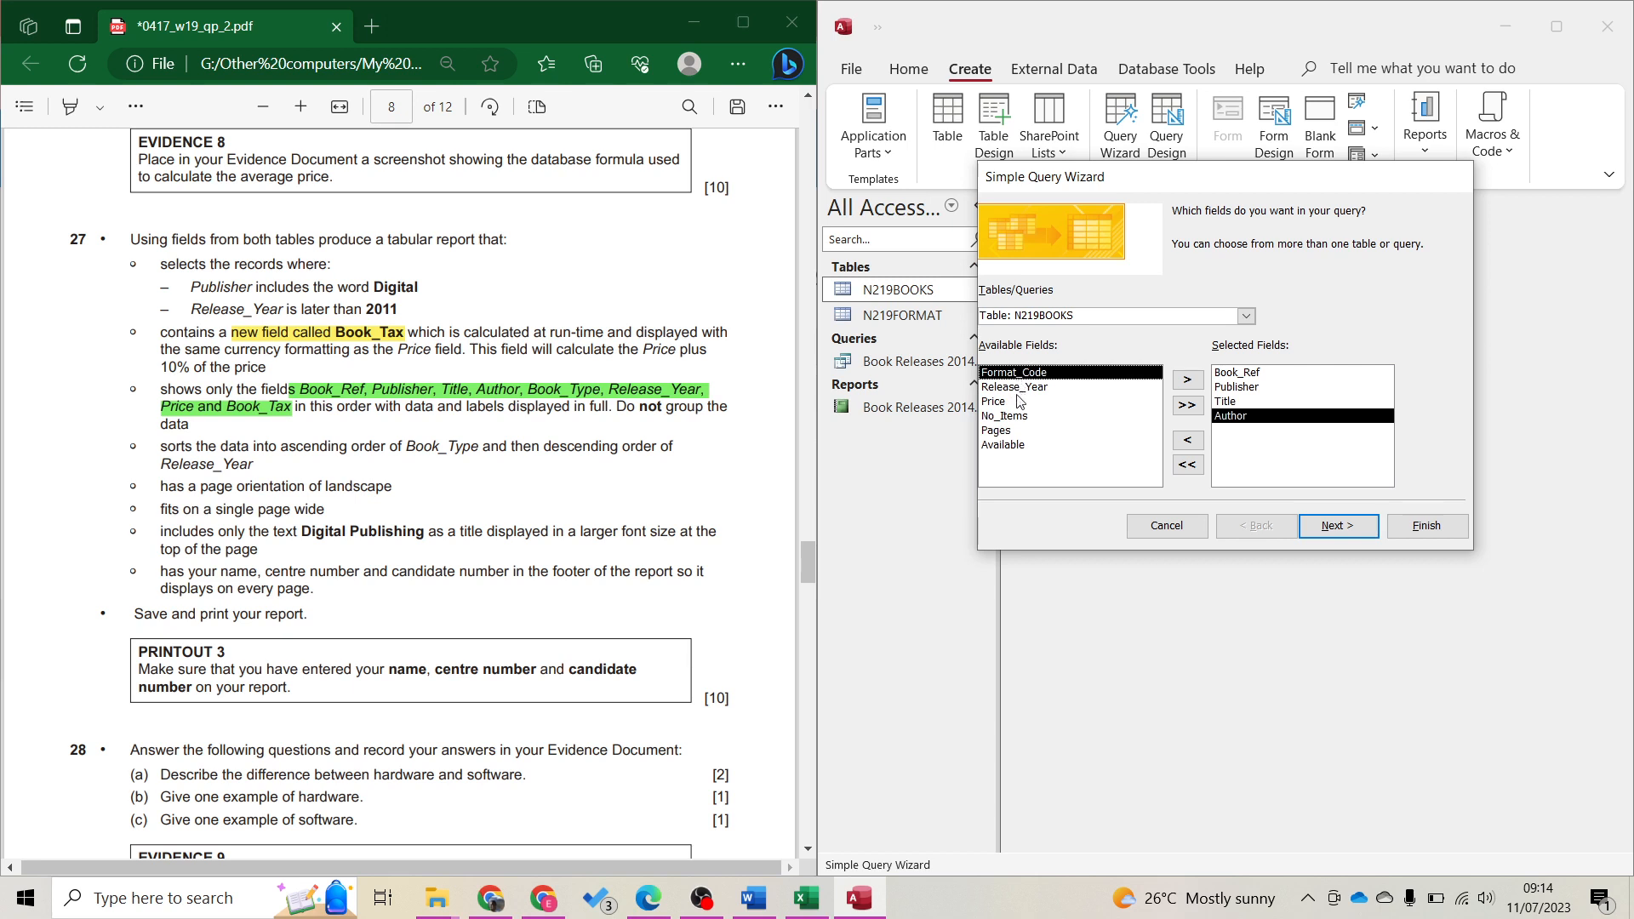
Add Book_Type from N219FORMAT, then Release_Year and Price from N219BOOKS
click(1246, 316)
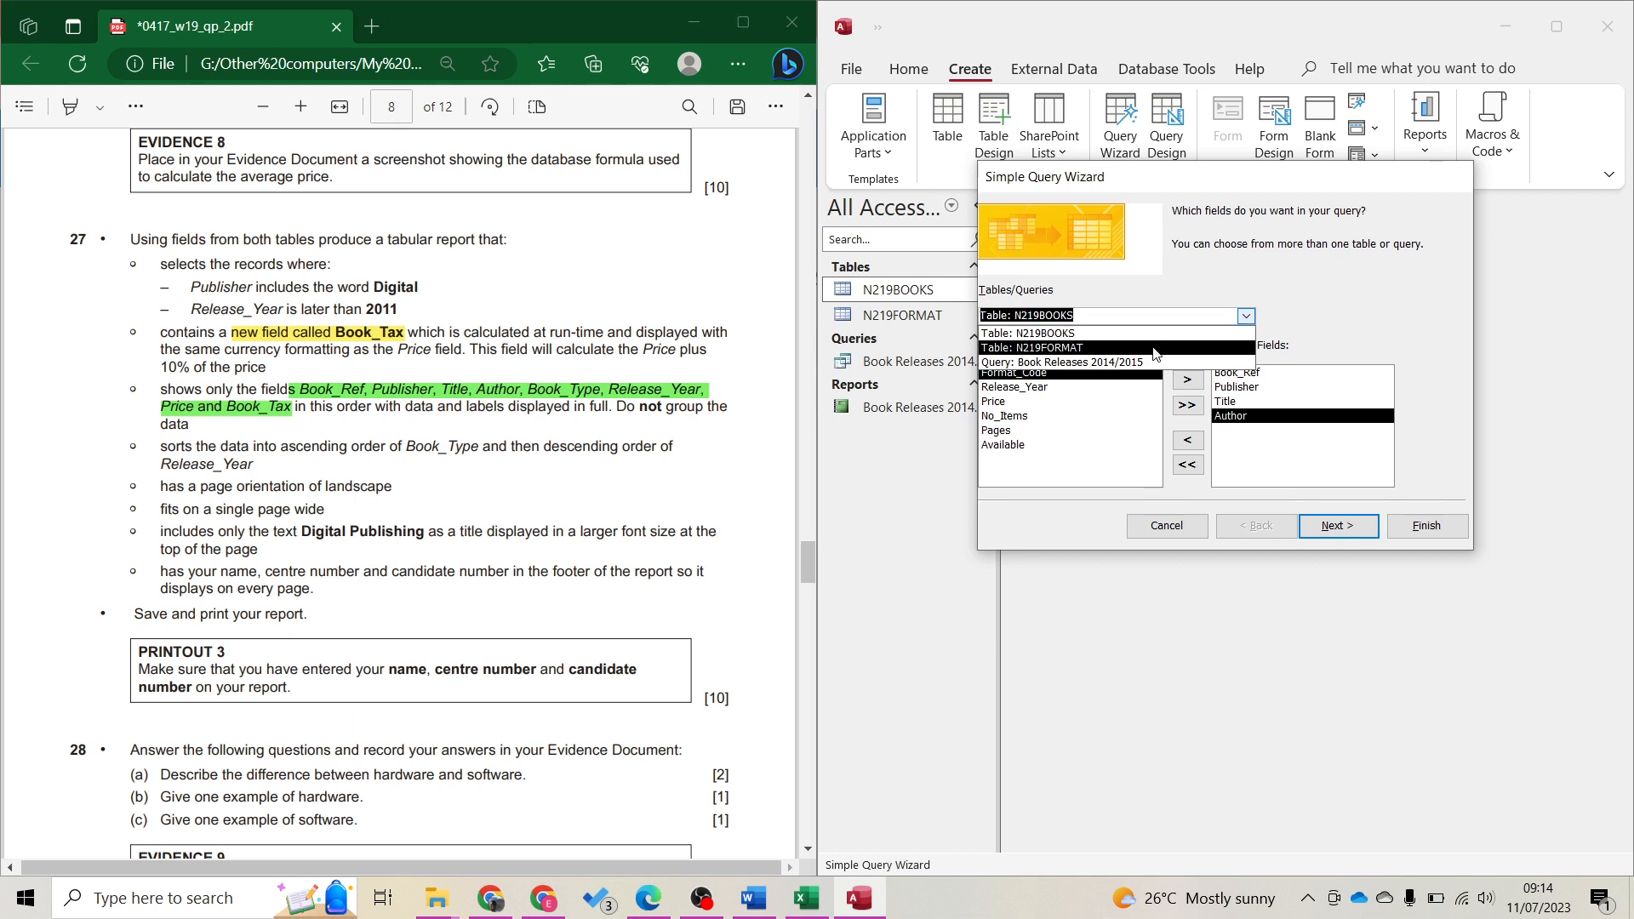
click(1156, 347)
double_click(1021, 390)
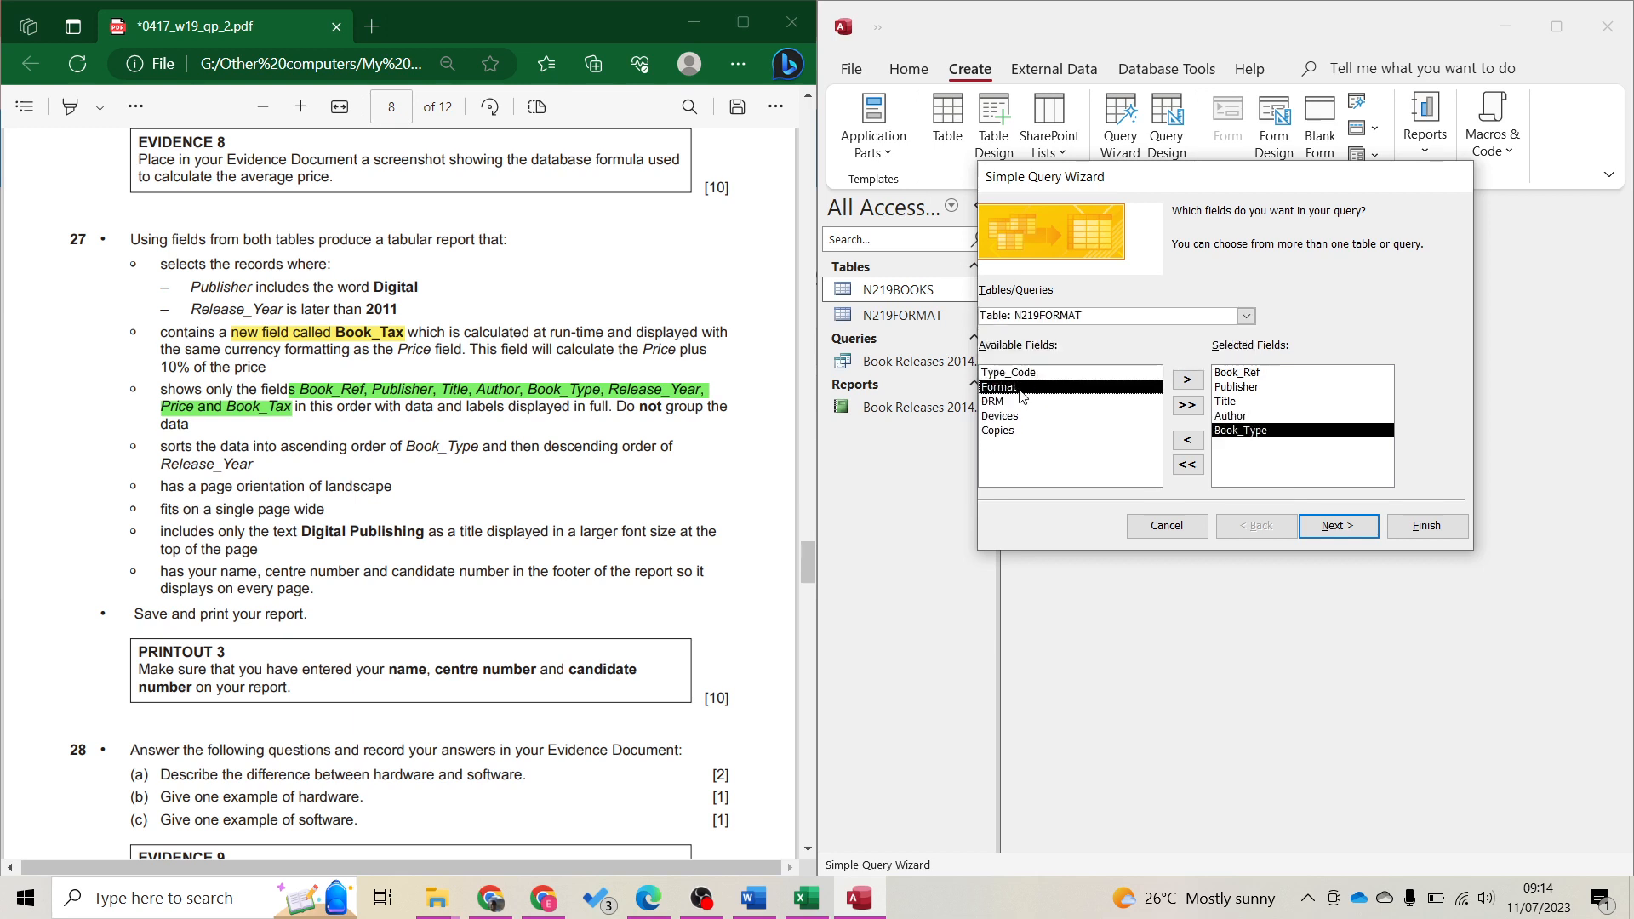
click(1246, 316)
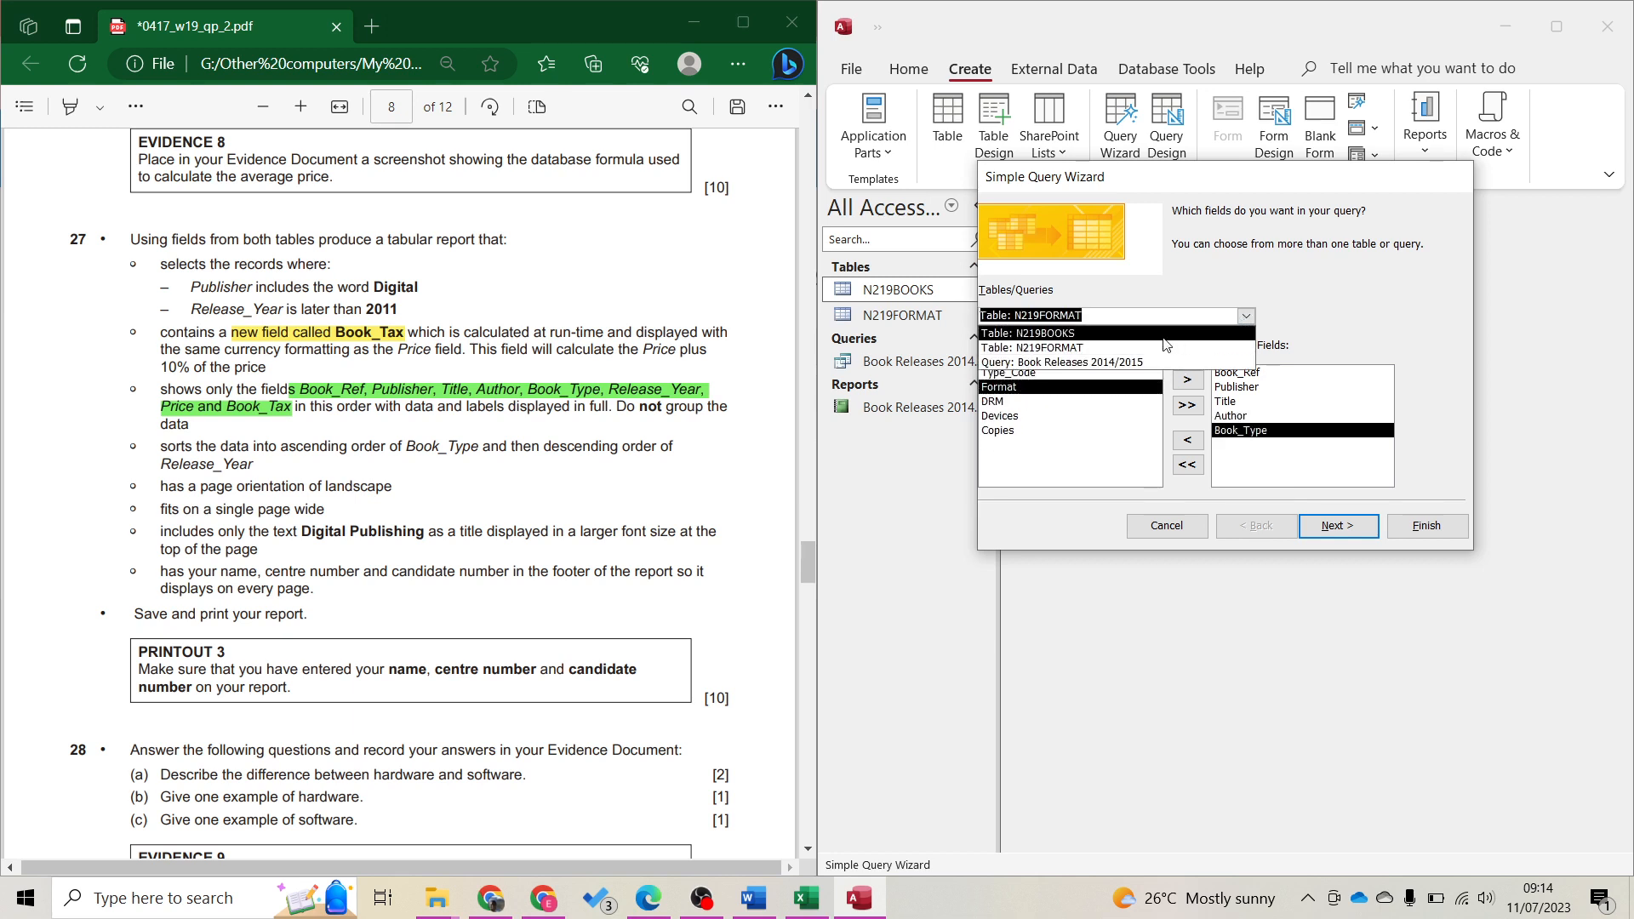
click(1106, 330)
double_click(1026, 389)
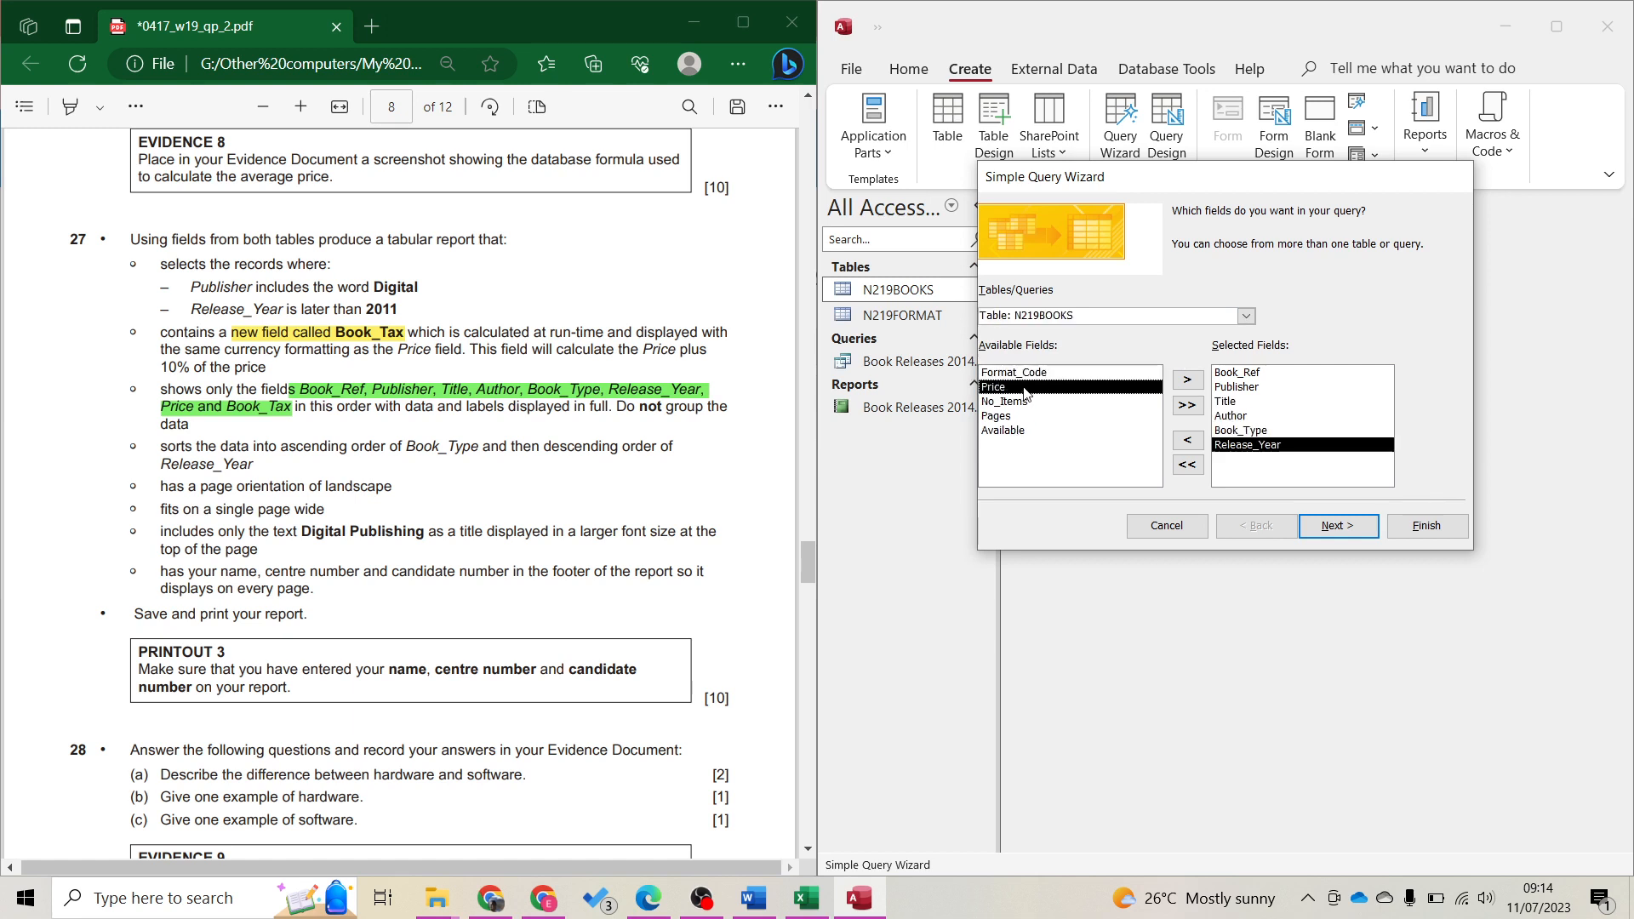
click(1022, 402)
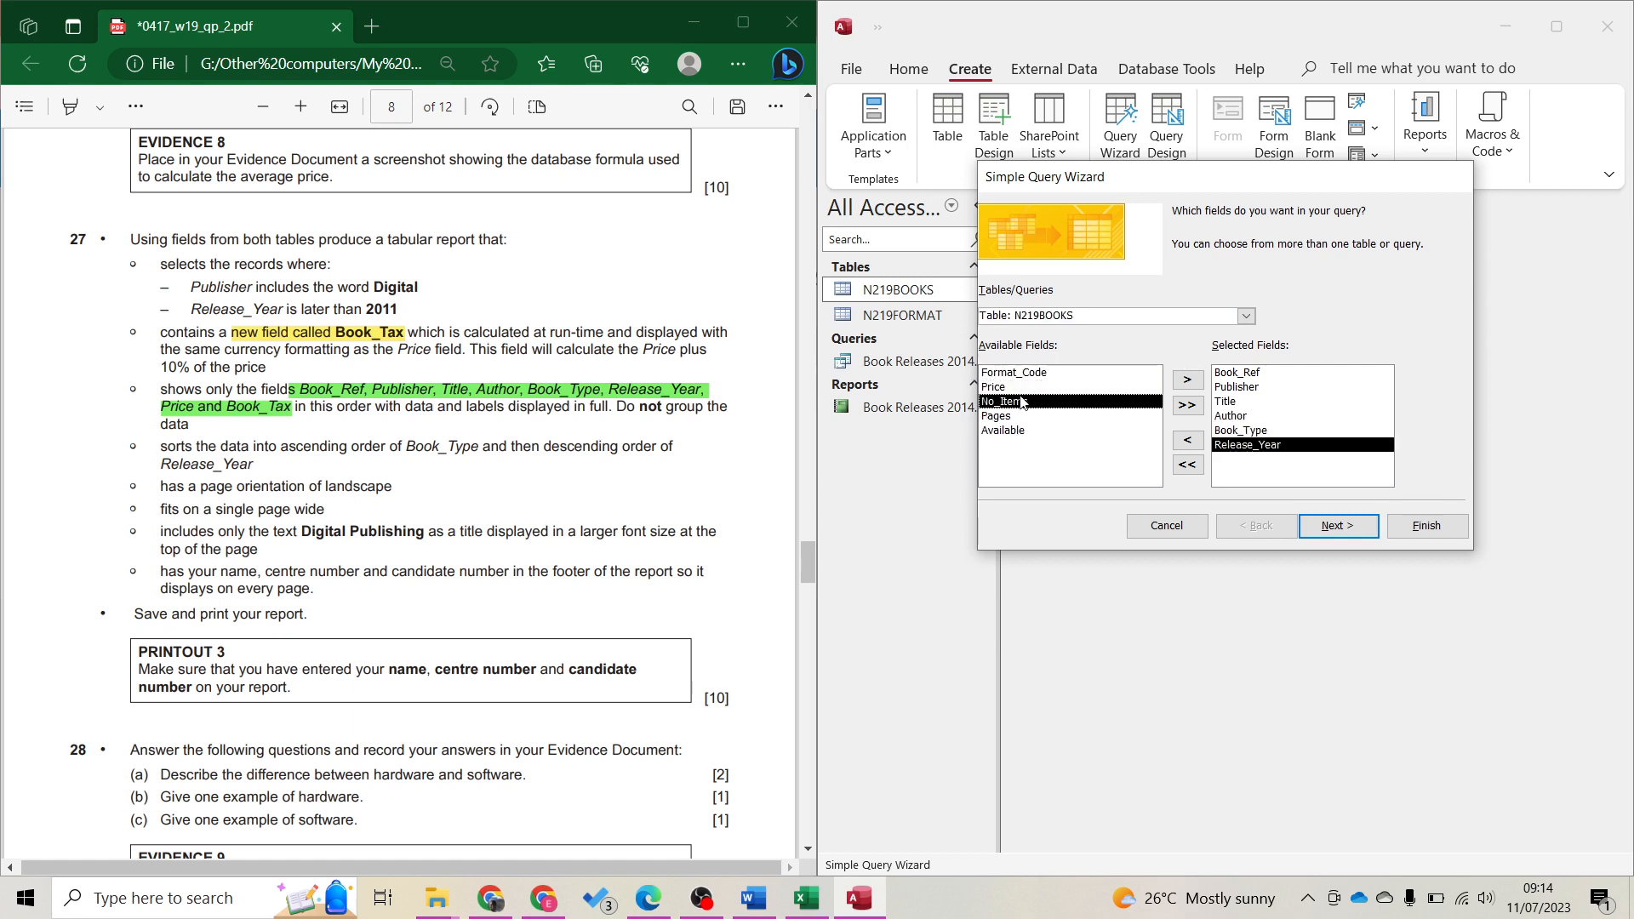
double_click(1020, 388)
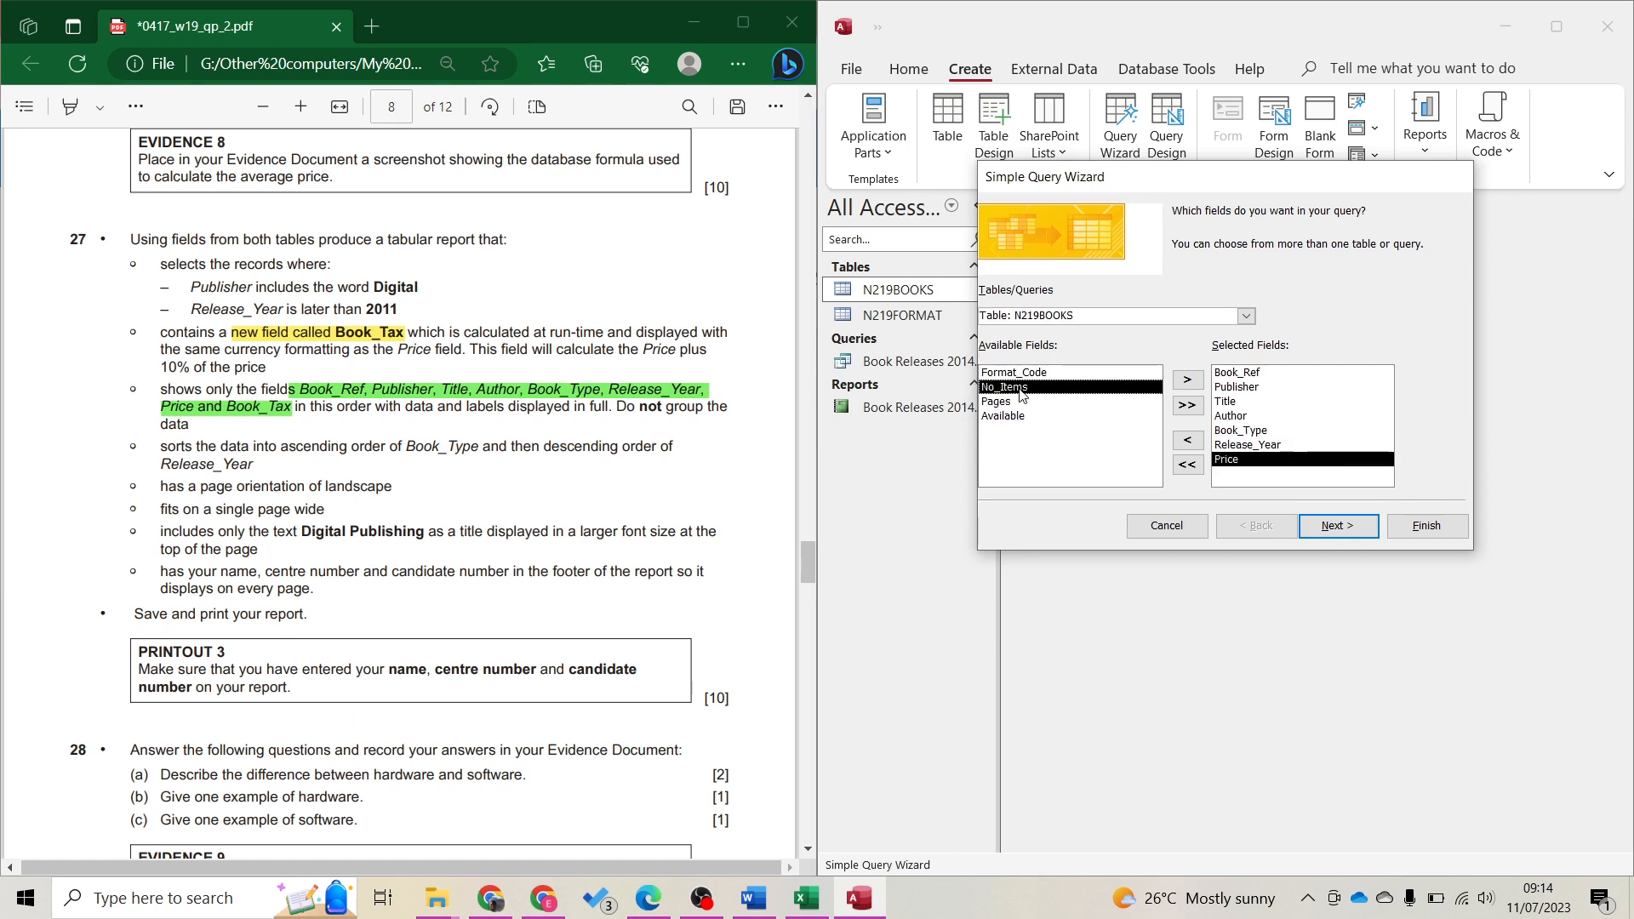
Keep a detail query, title it 'Digital Publishing' and finish the wizard
click(1343, 525)
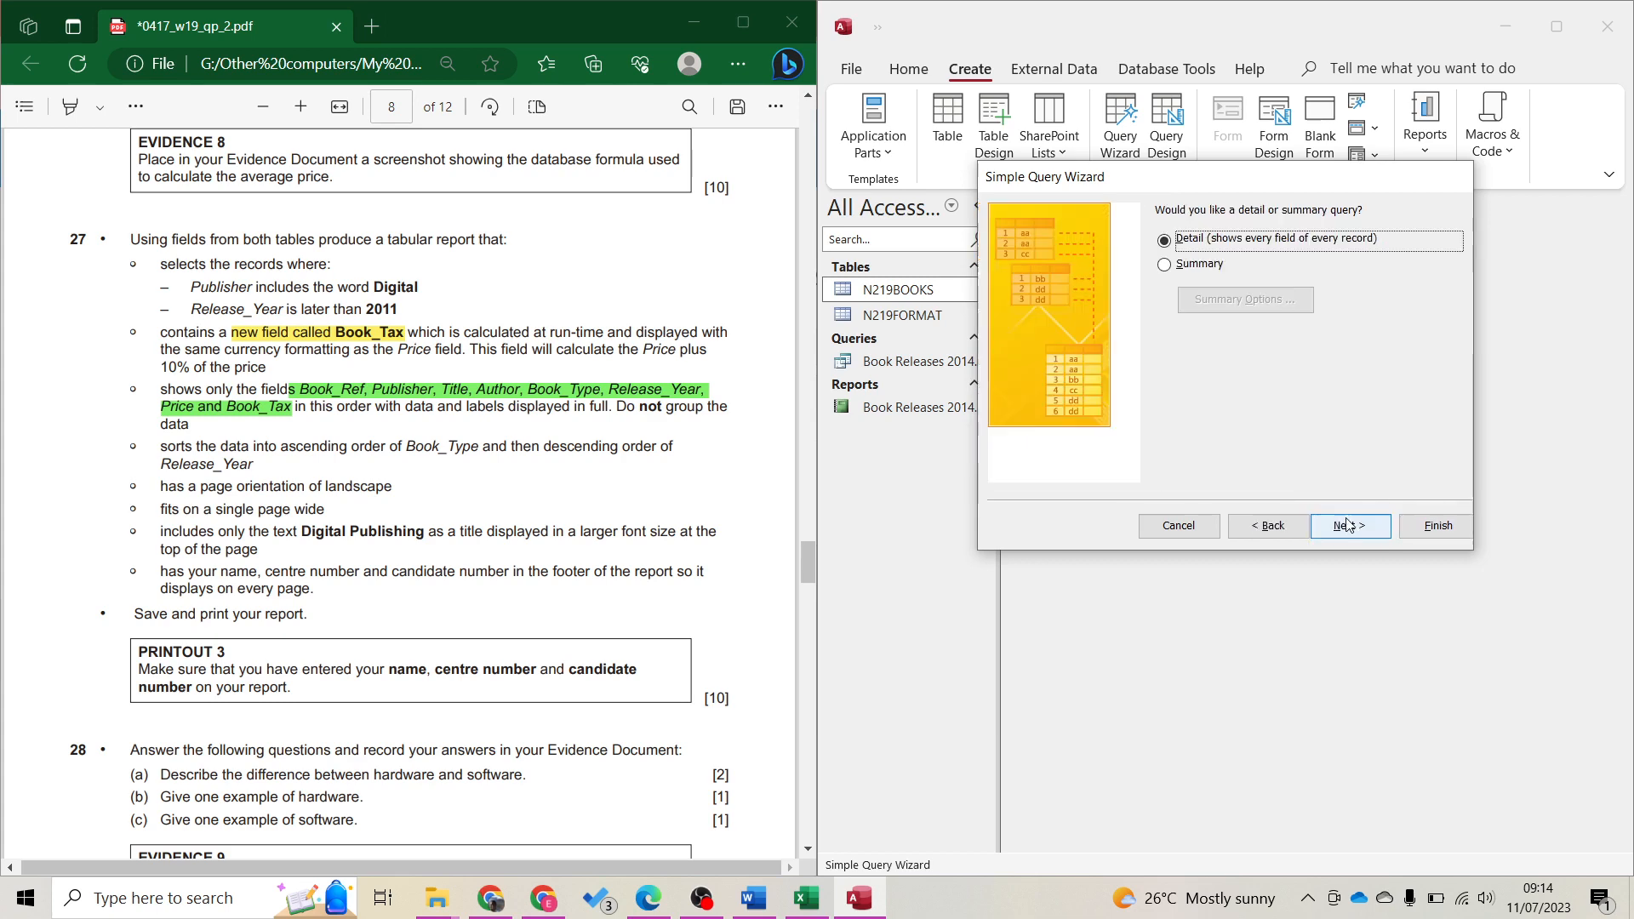
click(1348, 525)
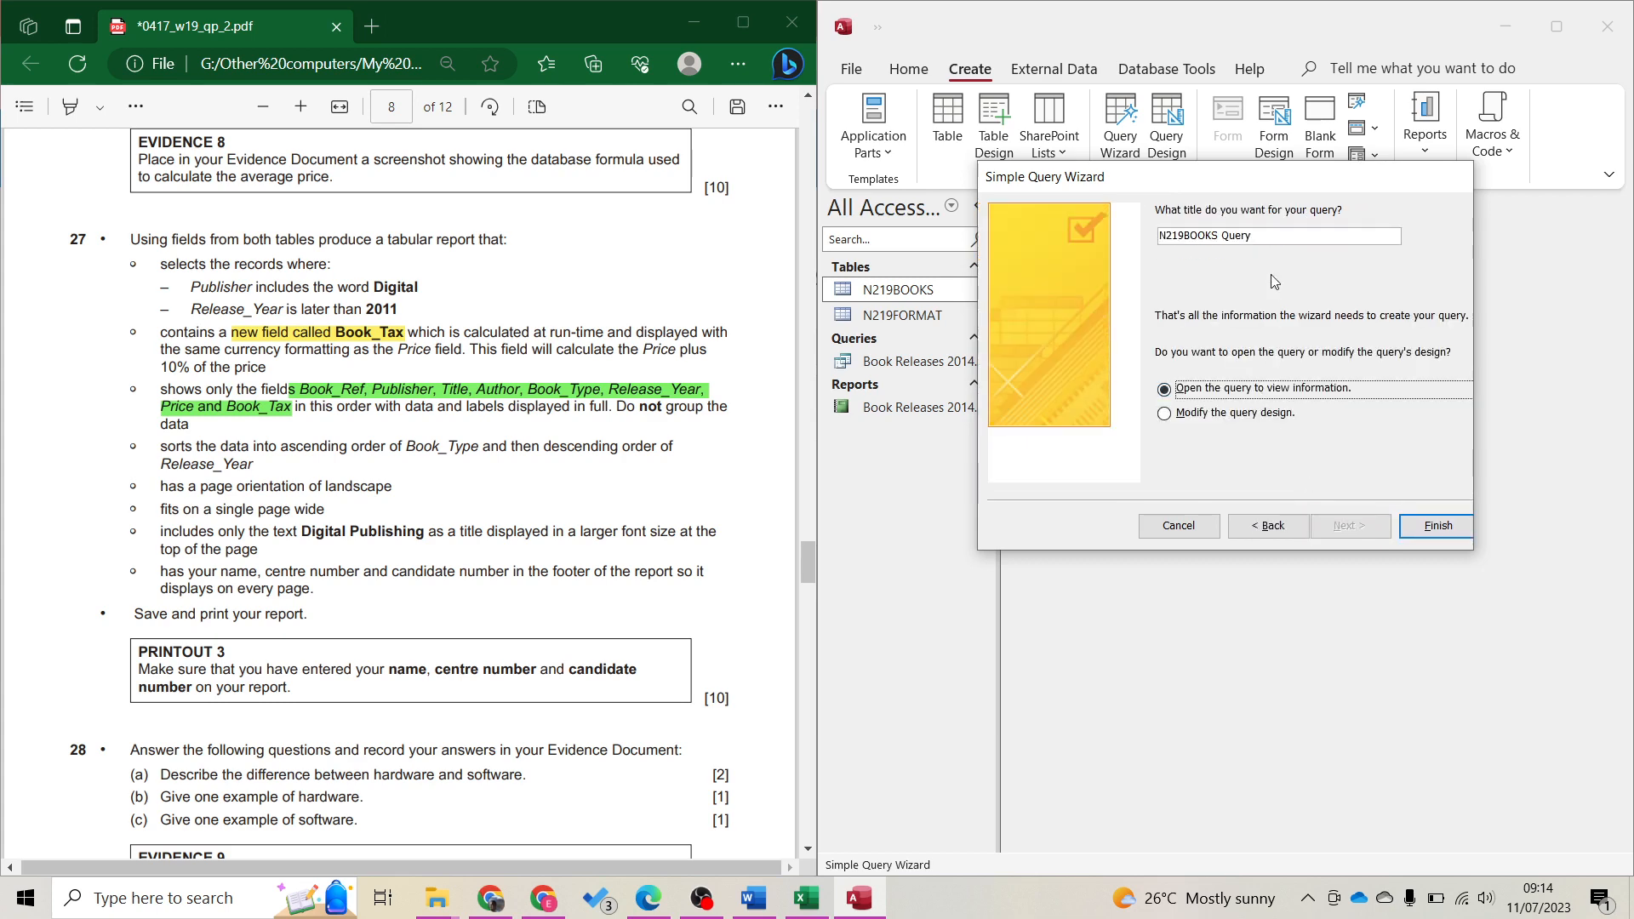
drag(1157, 244, 1151, 241)
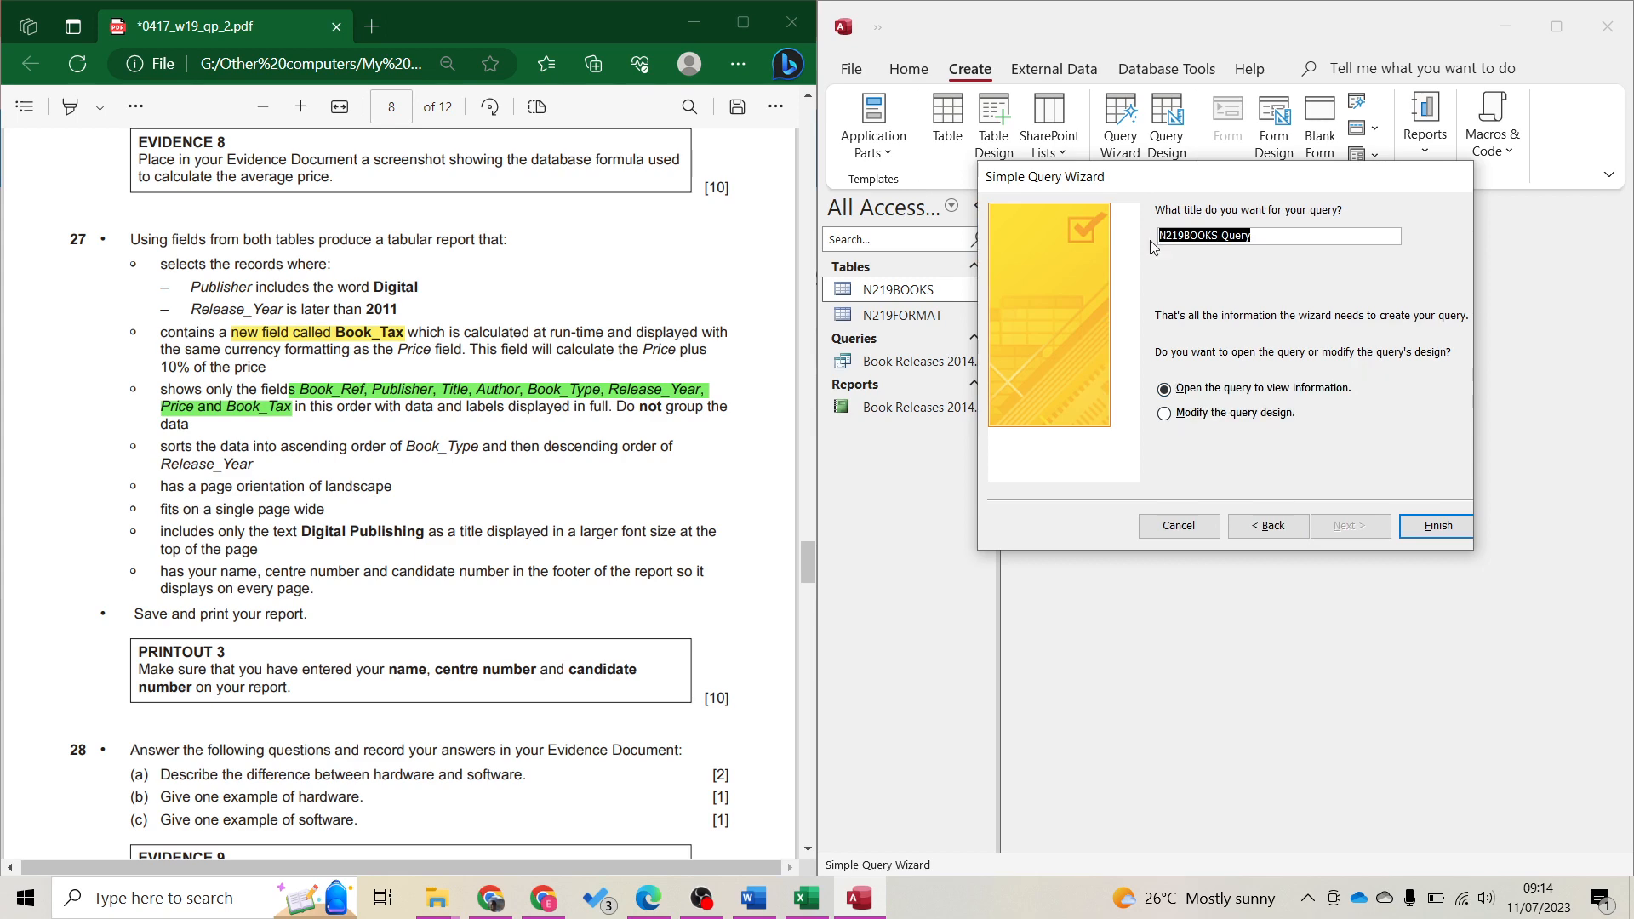
scroll(644, 313, up, 10)
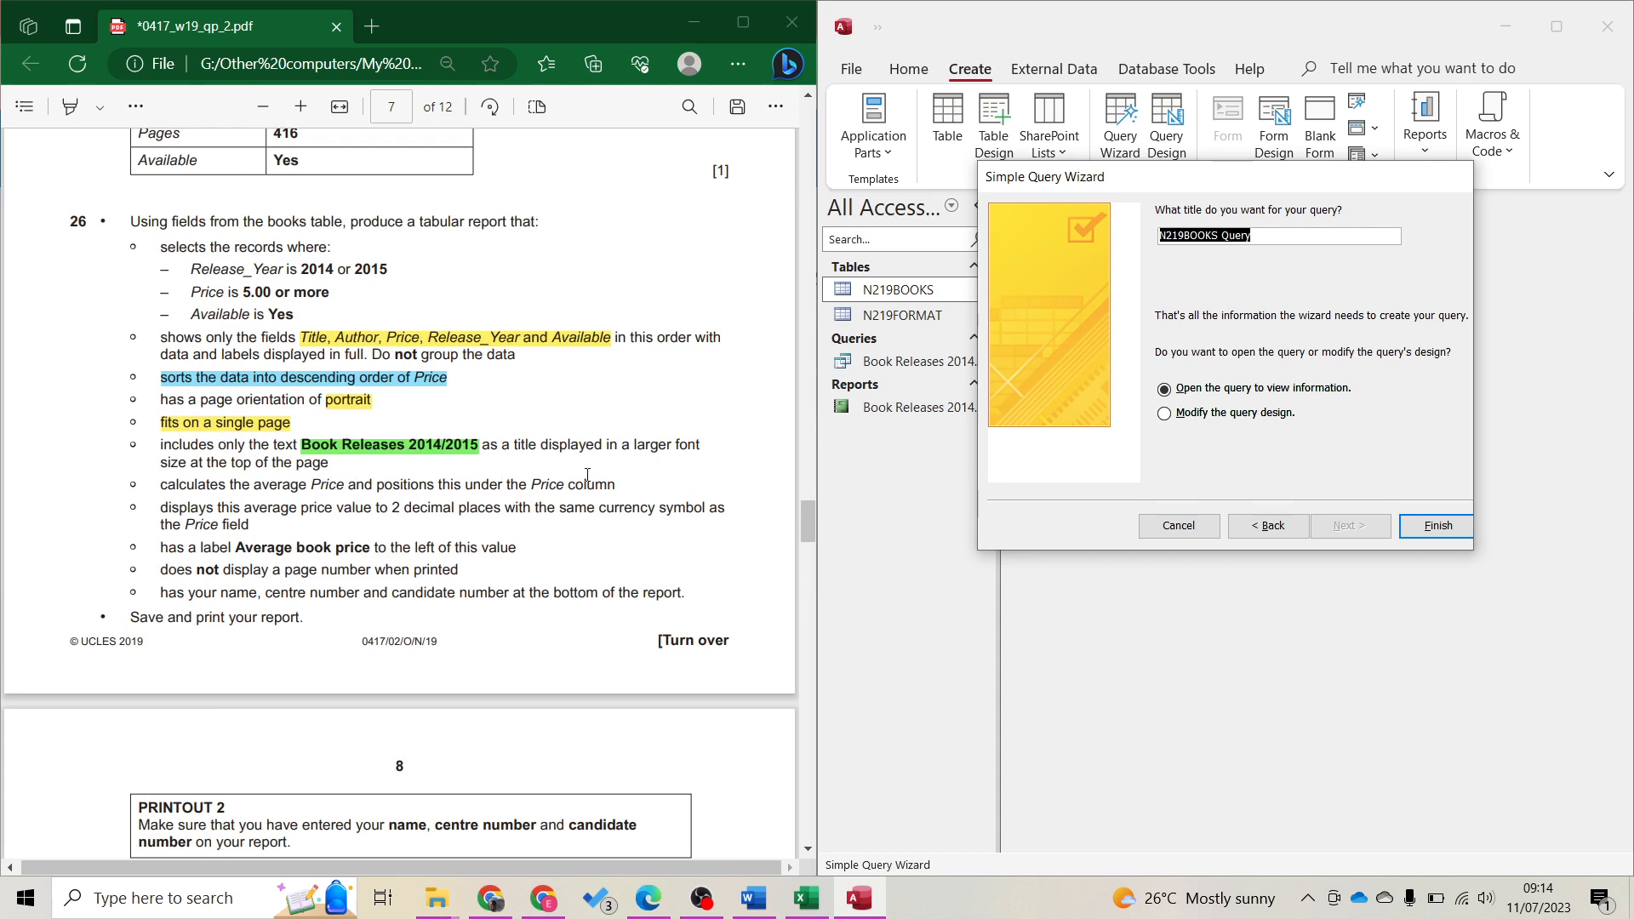
scroll(248, 470, down, 10)
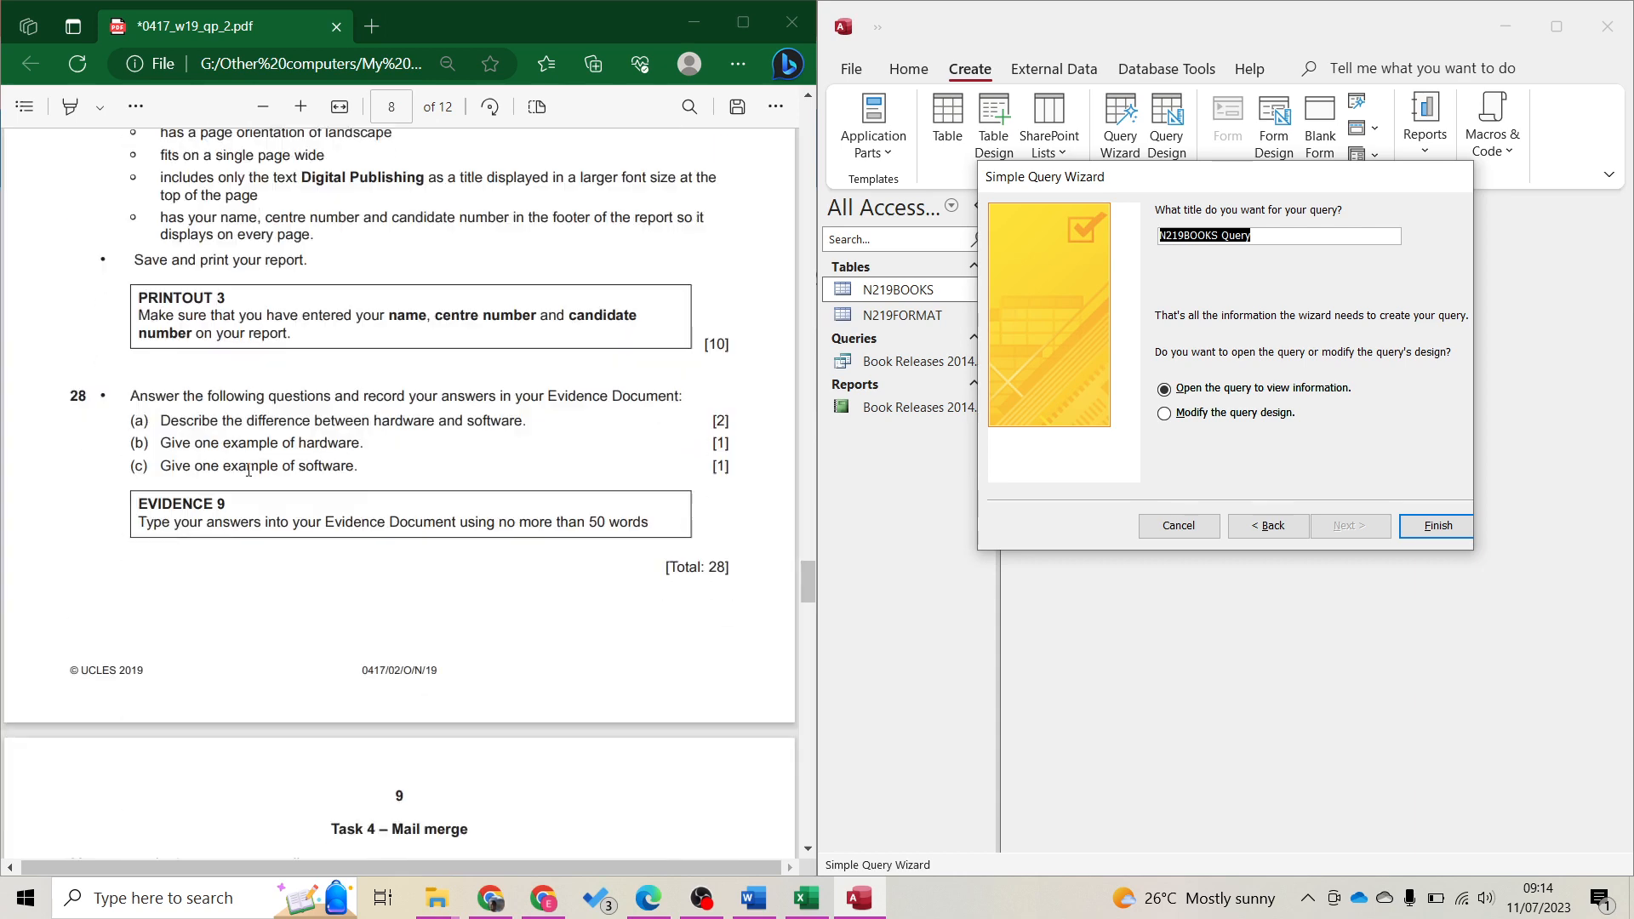
scroll(248, 469, up, 4)
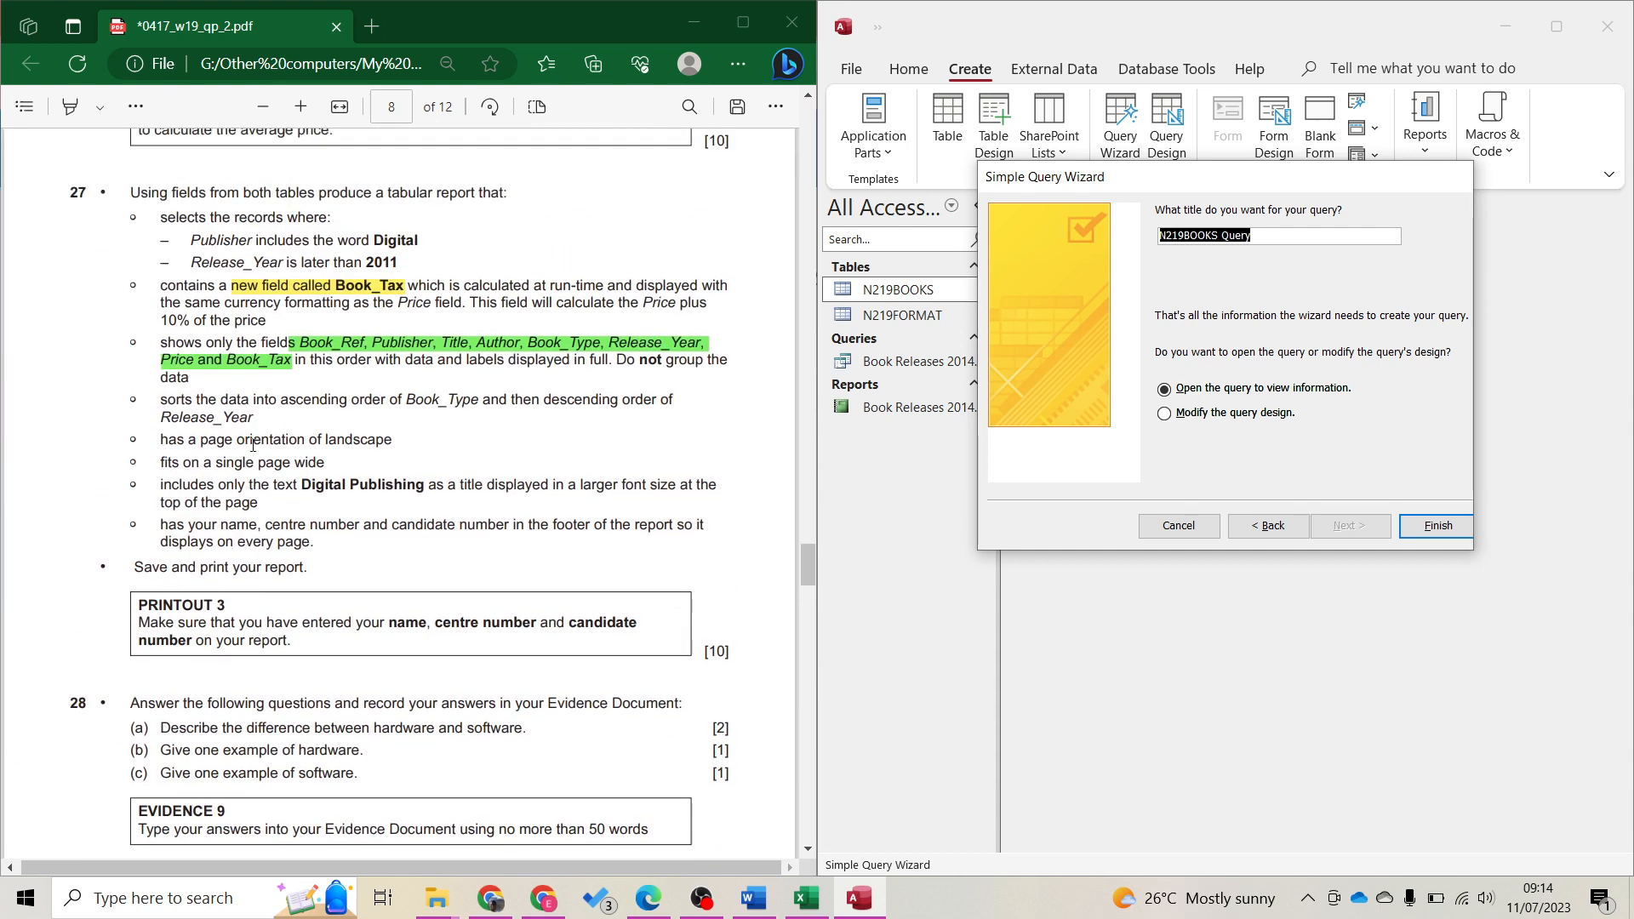
click(1284, 309)
text(Di)
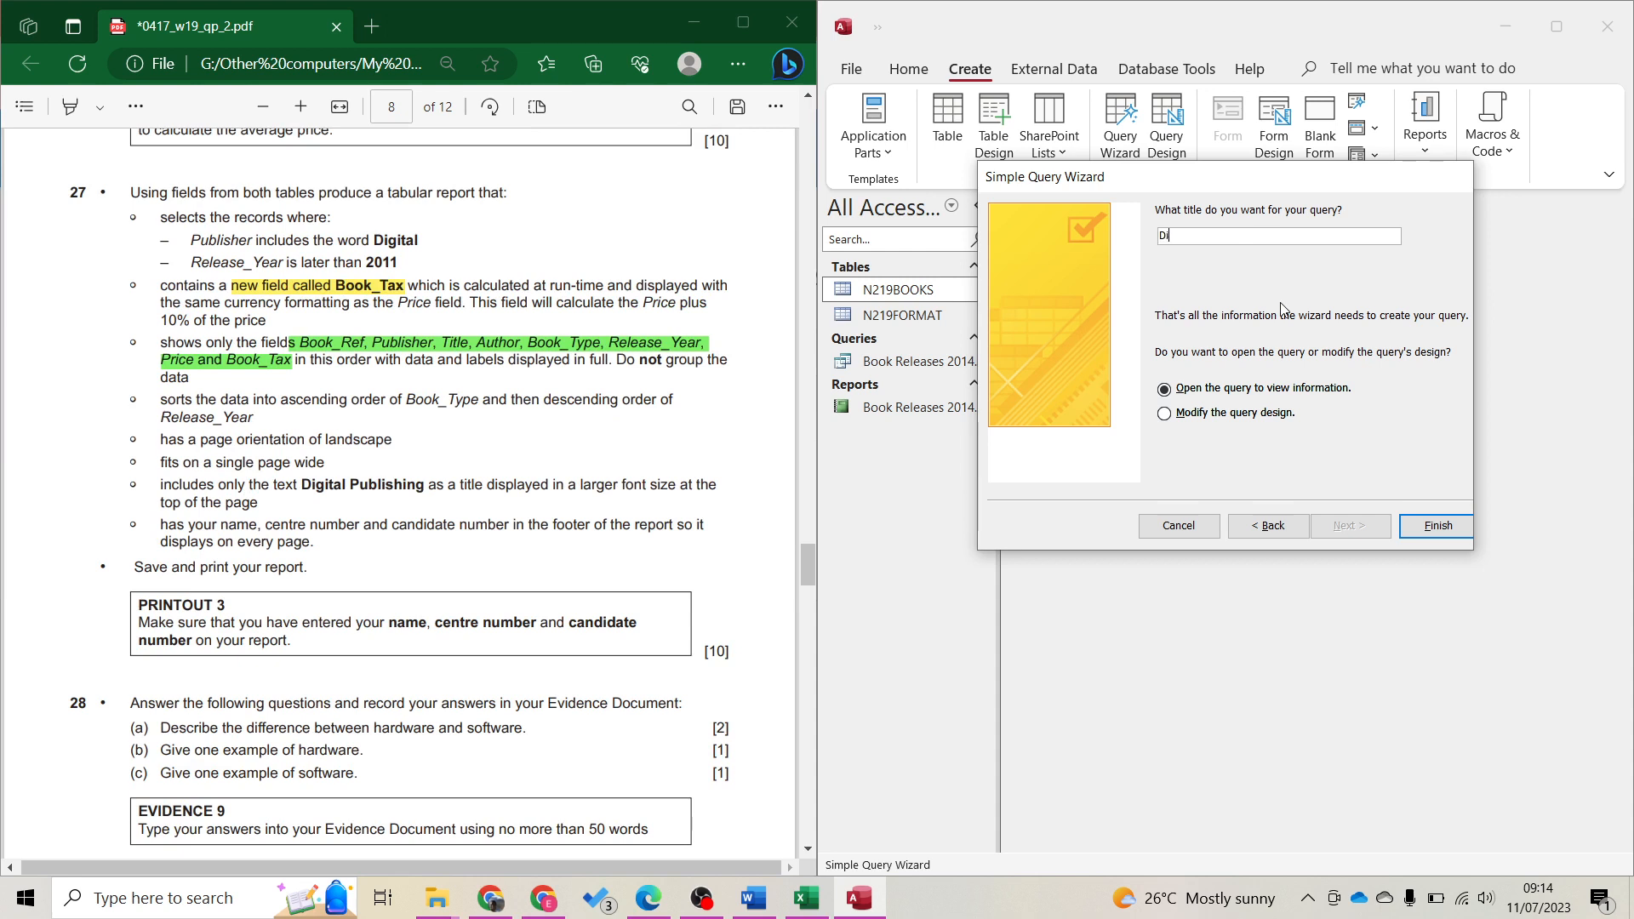
text(gital Publishing)
key(Return)
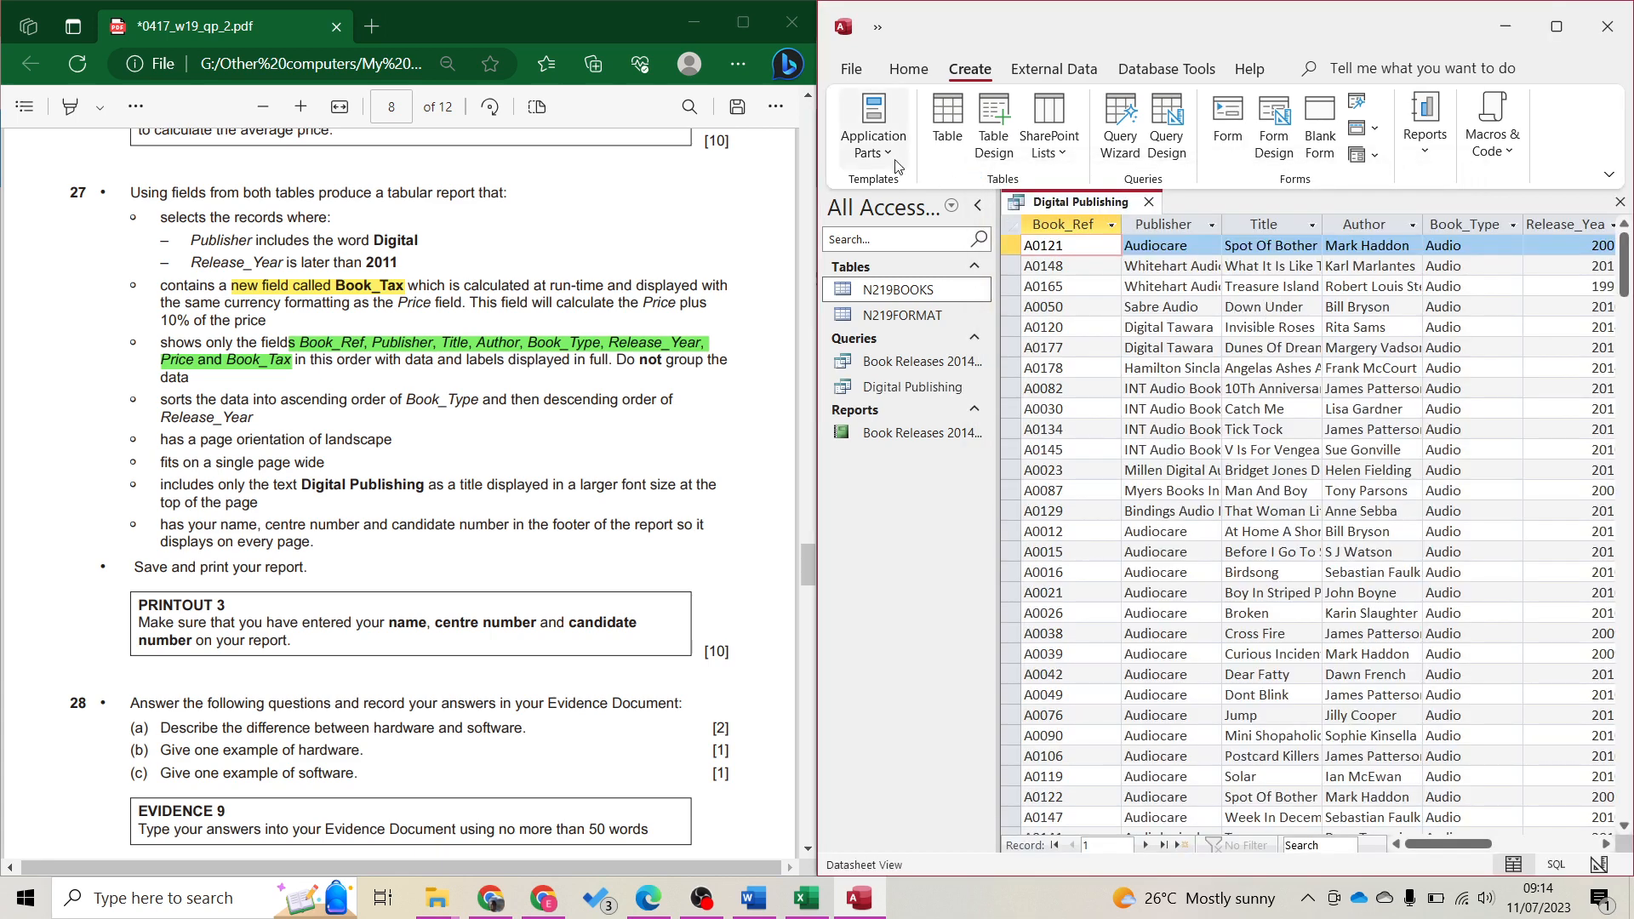
Open the Digital Publishing query in Design View and start the Expression Builder for a new column
click(900, 75)
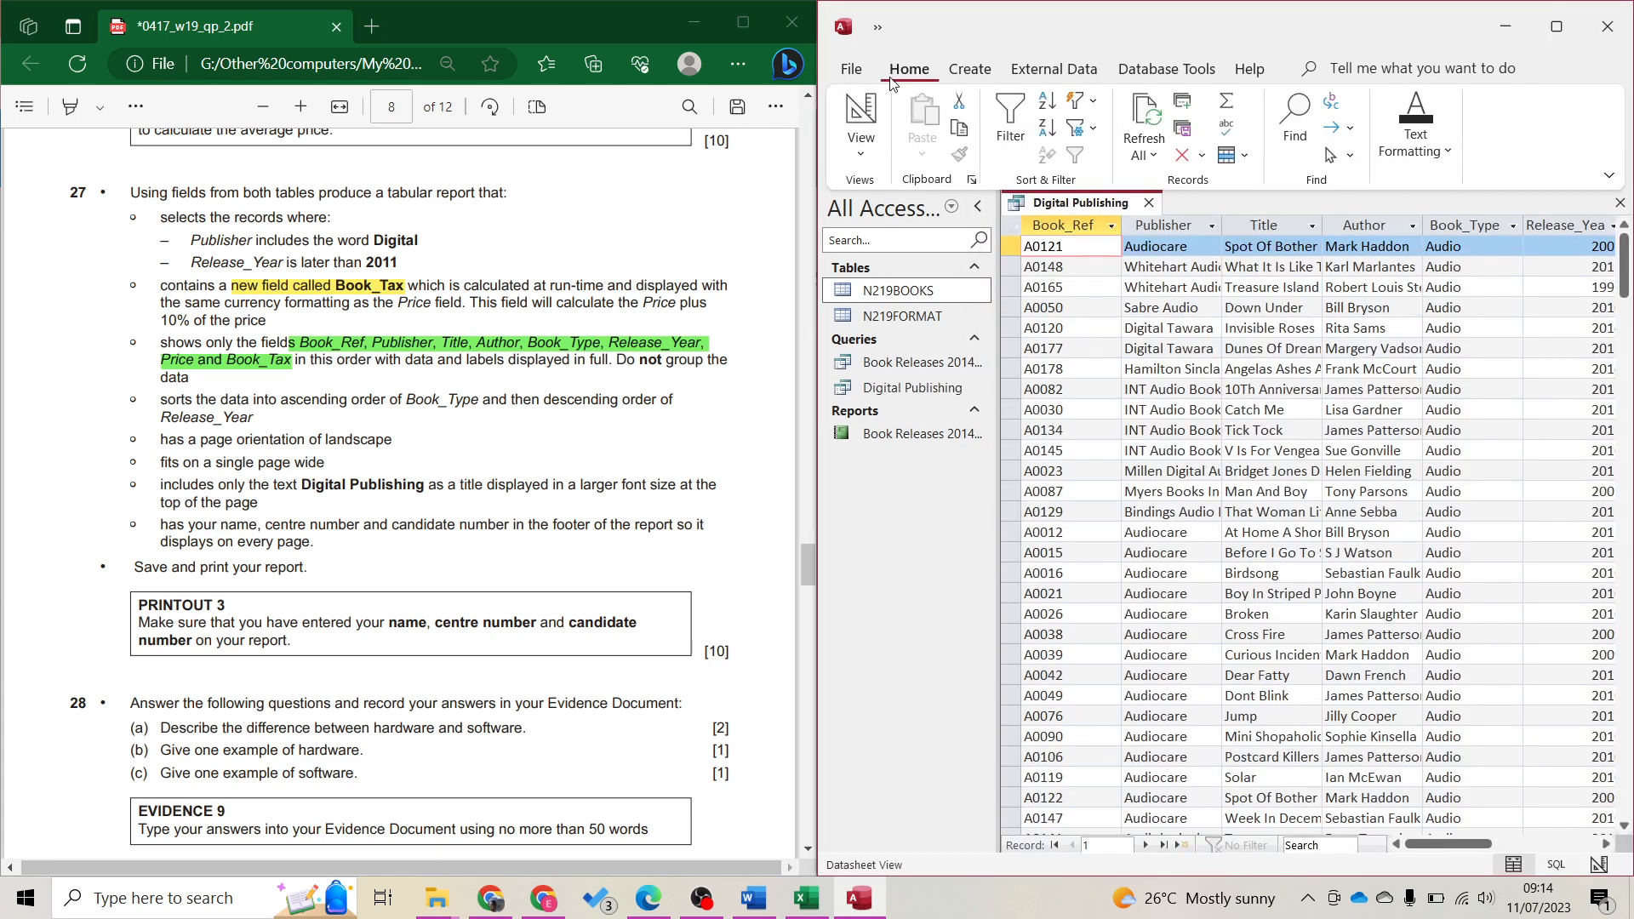
click(847, 106)
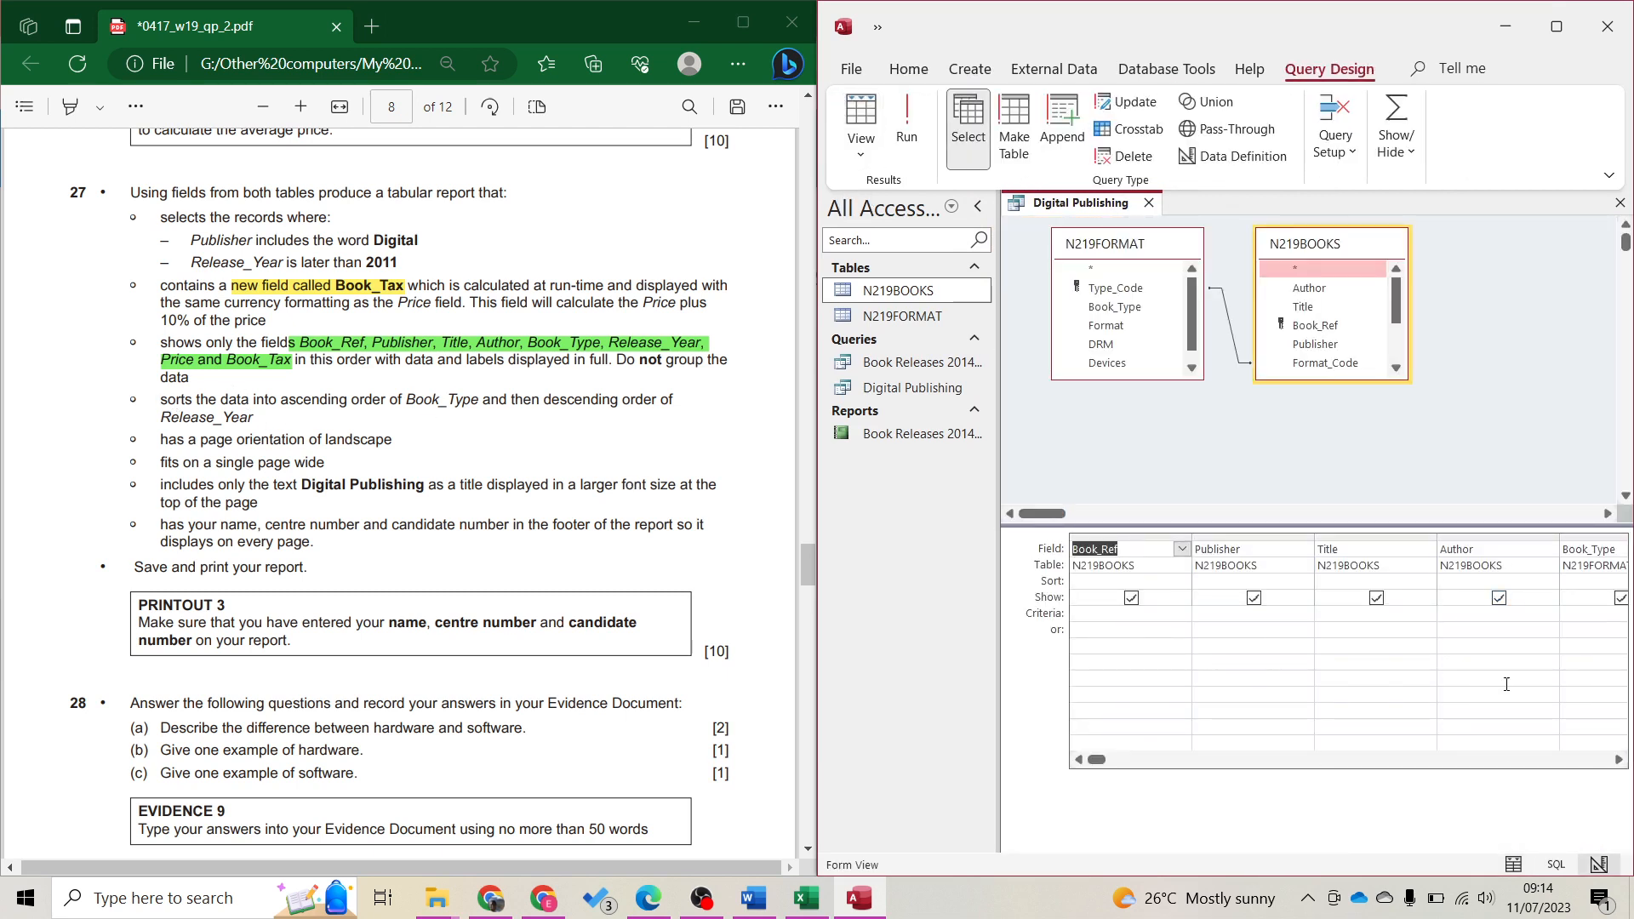
click(1538, 760)
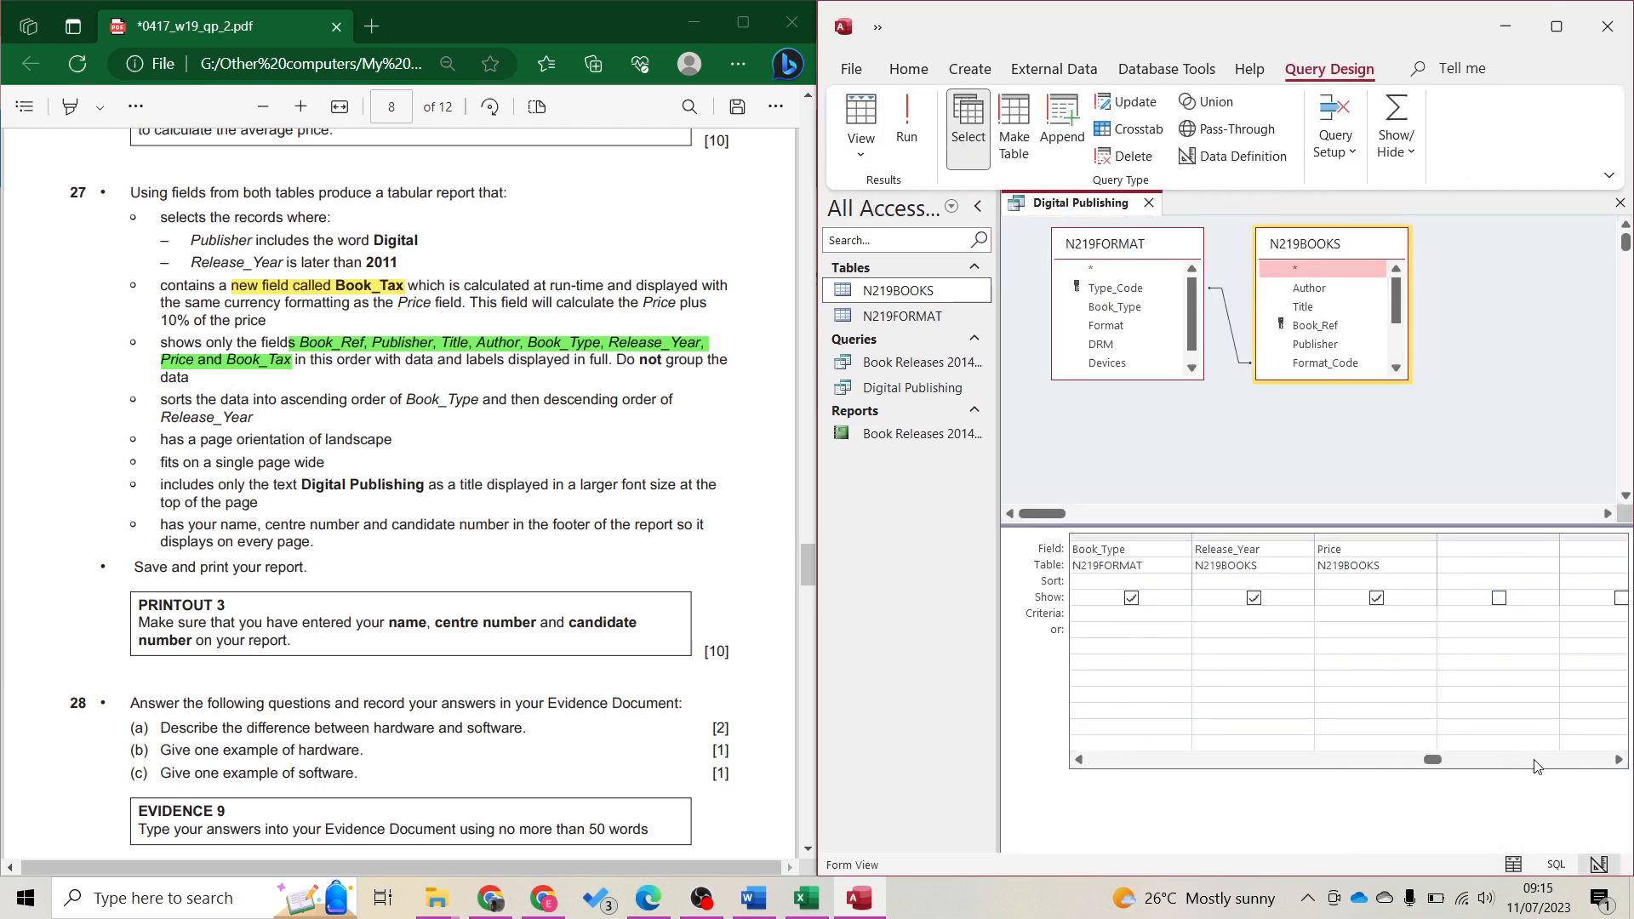
click(1466, 553)
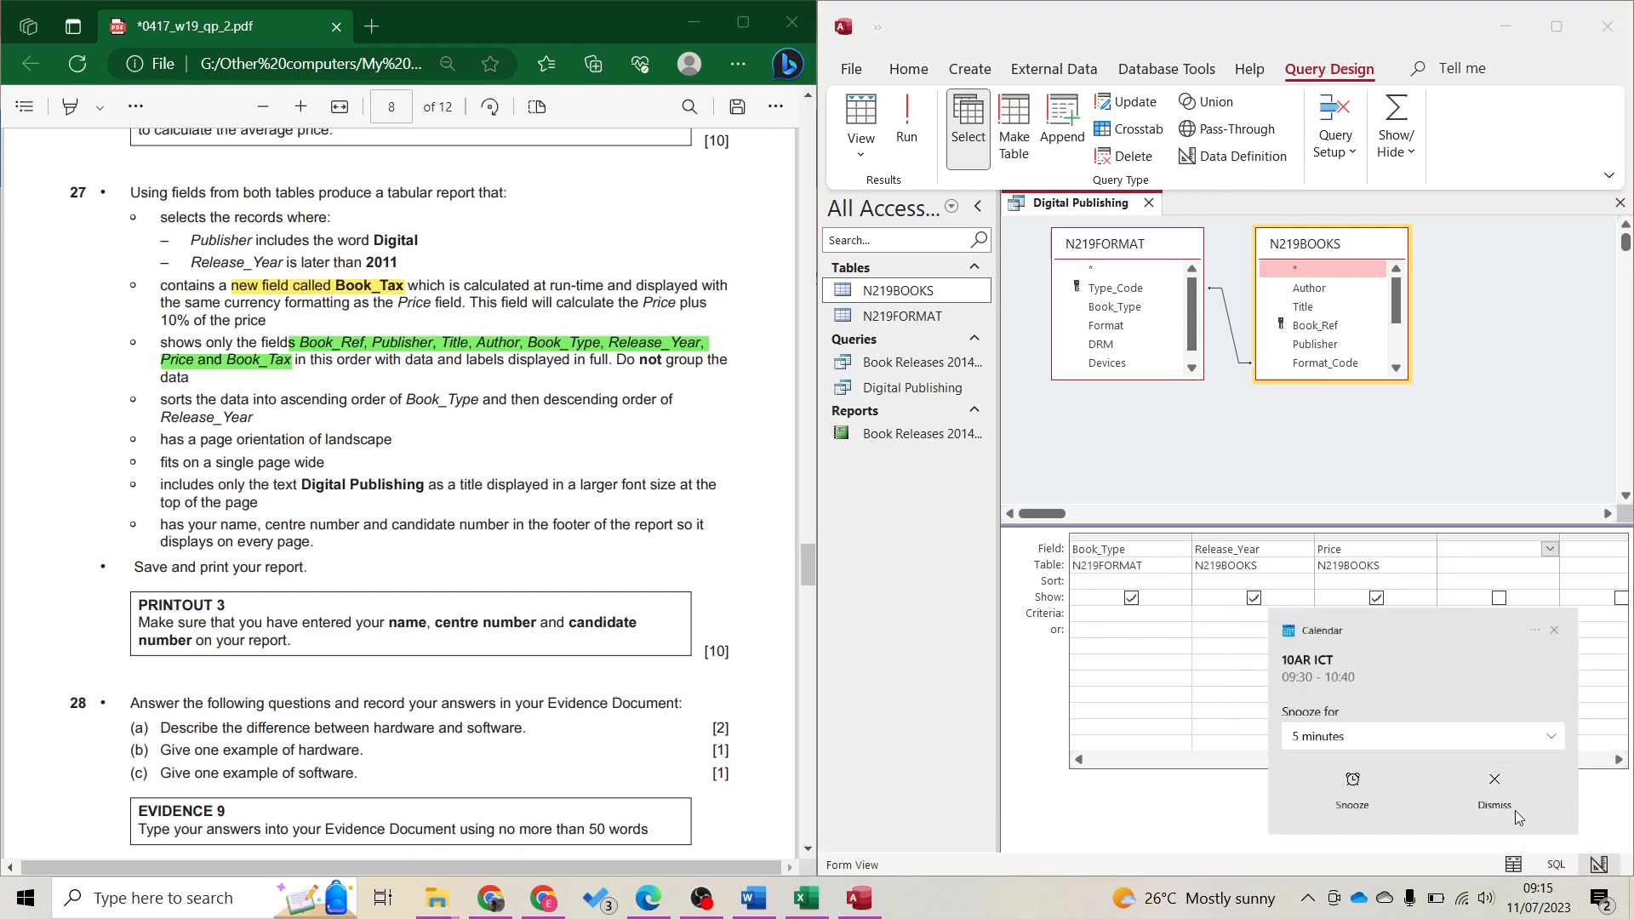
click(1515, 811)
click(1491, 548)
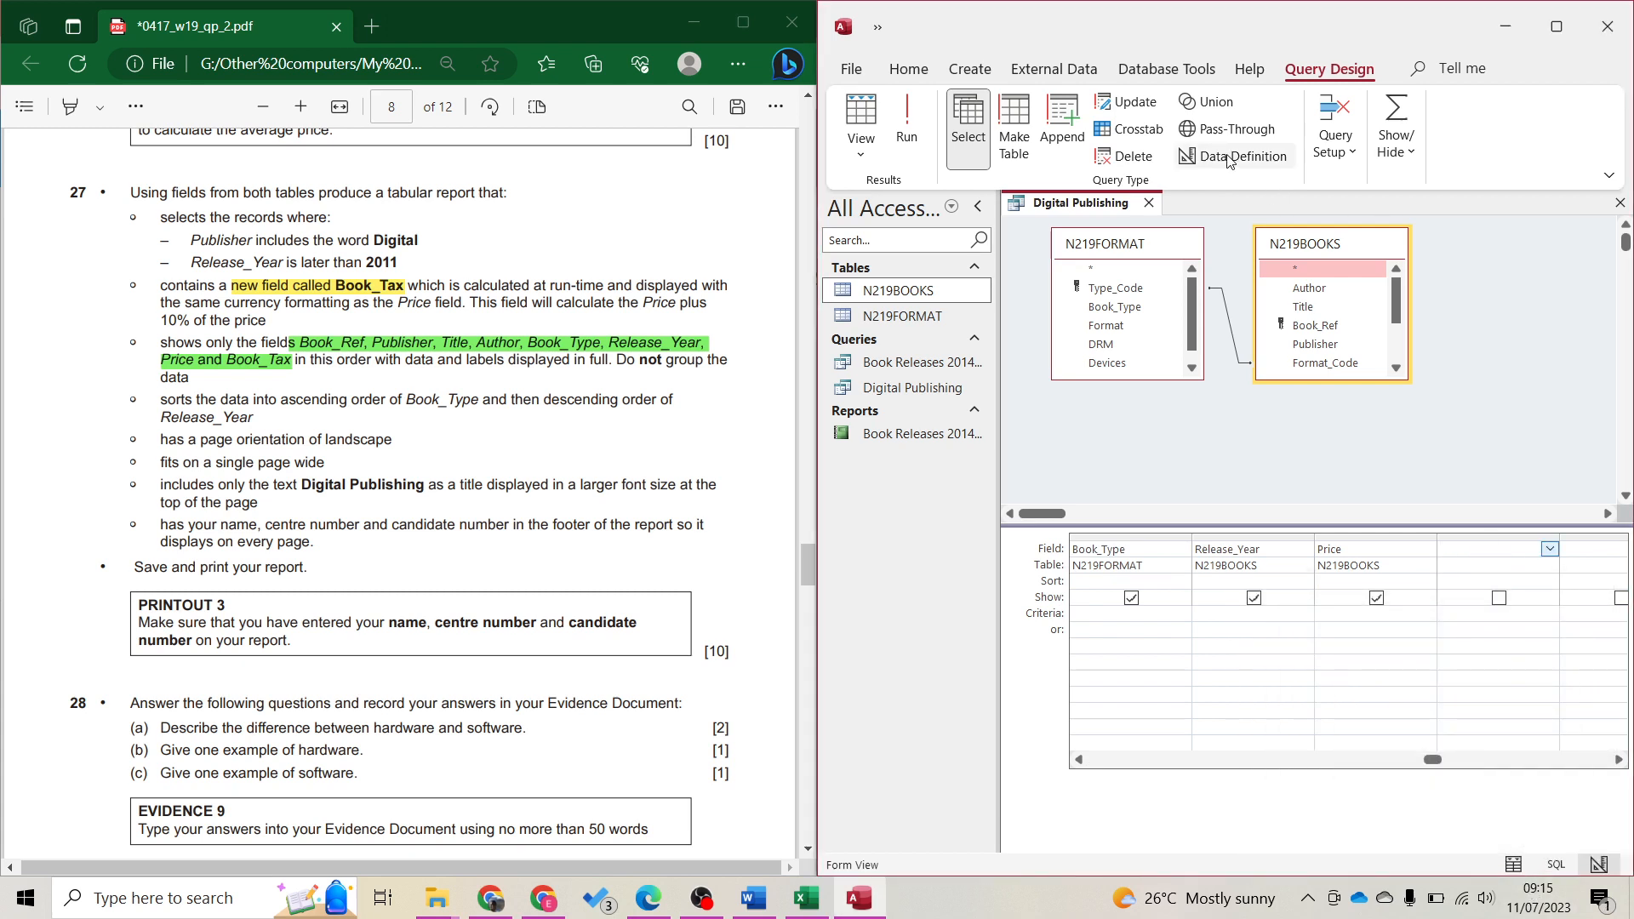
click(1343, 144)
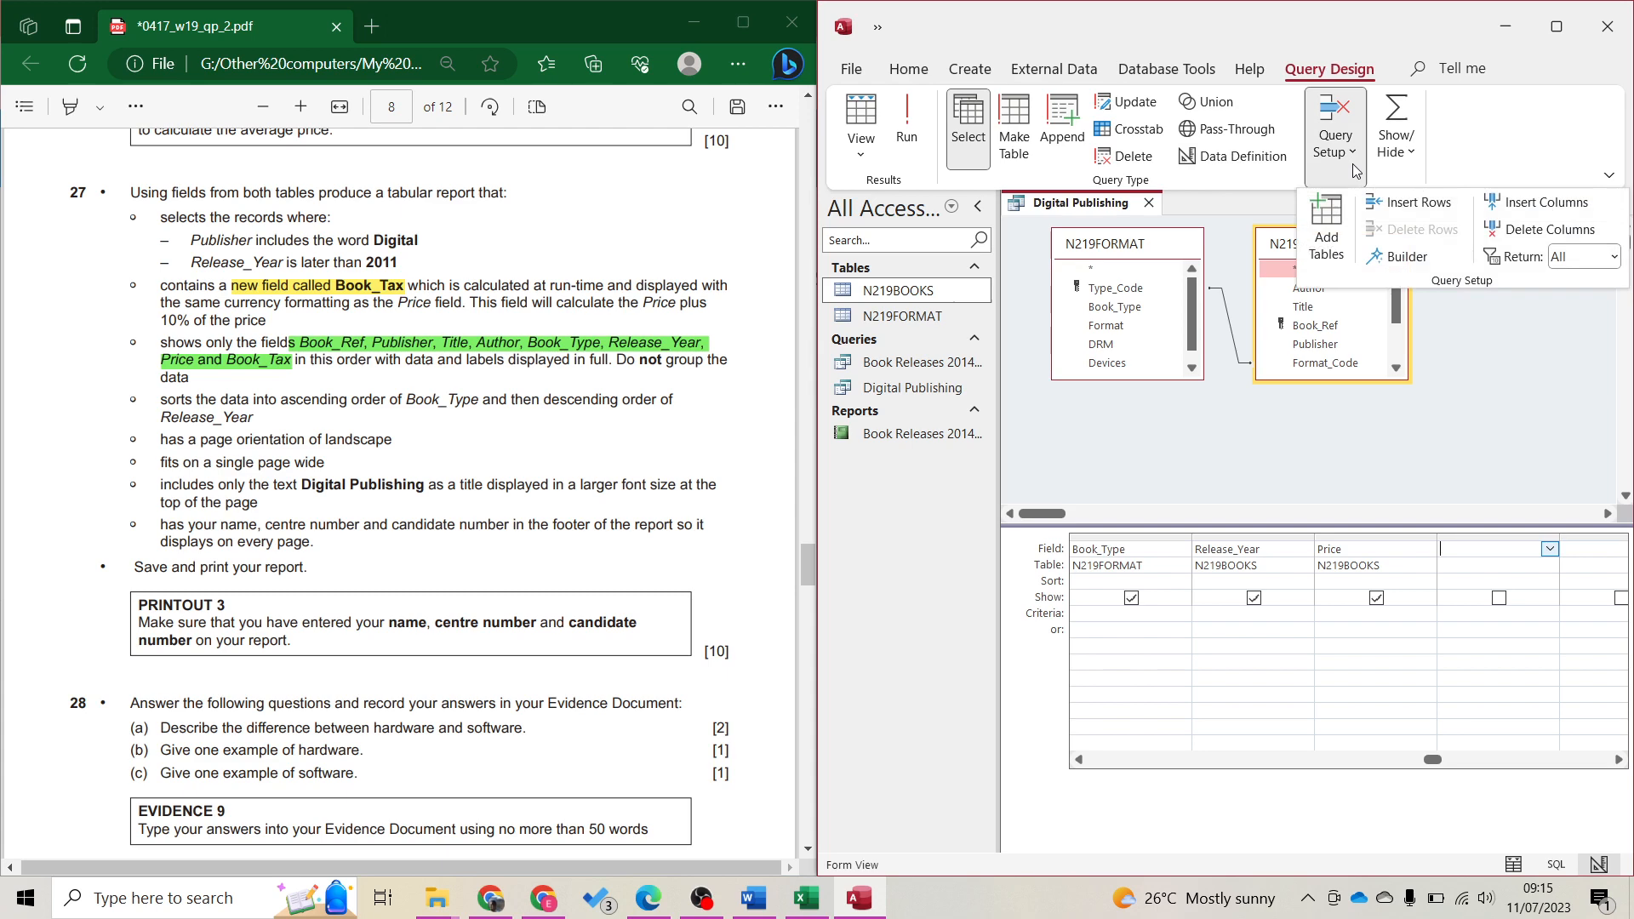
click(1412, 259)
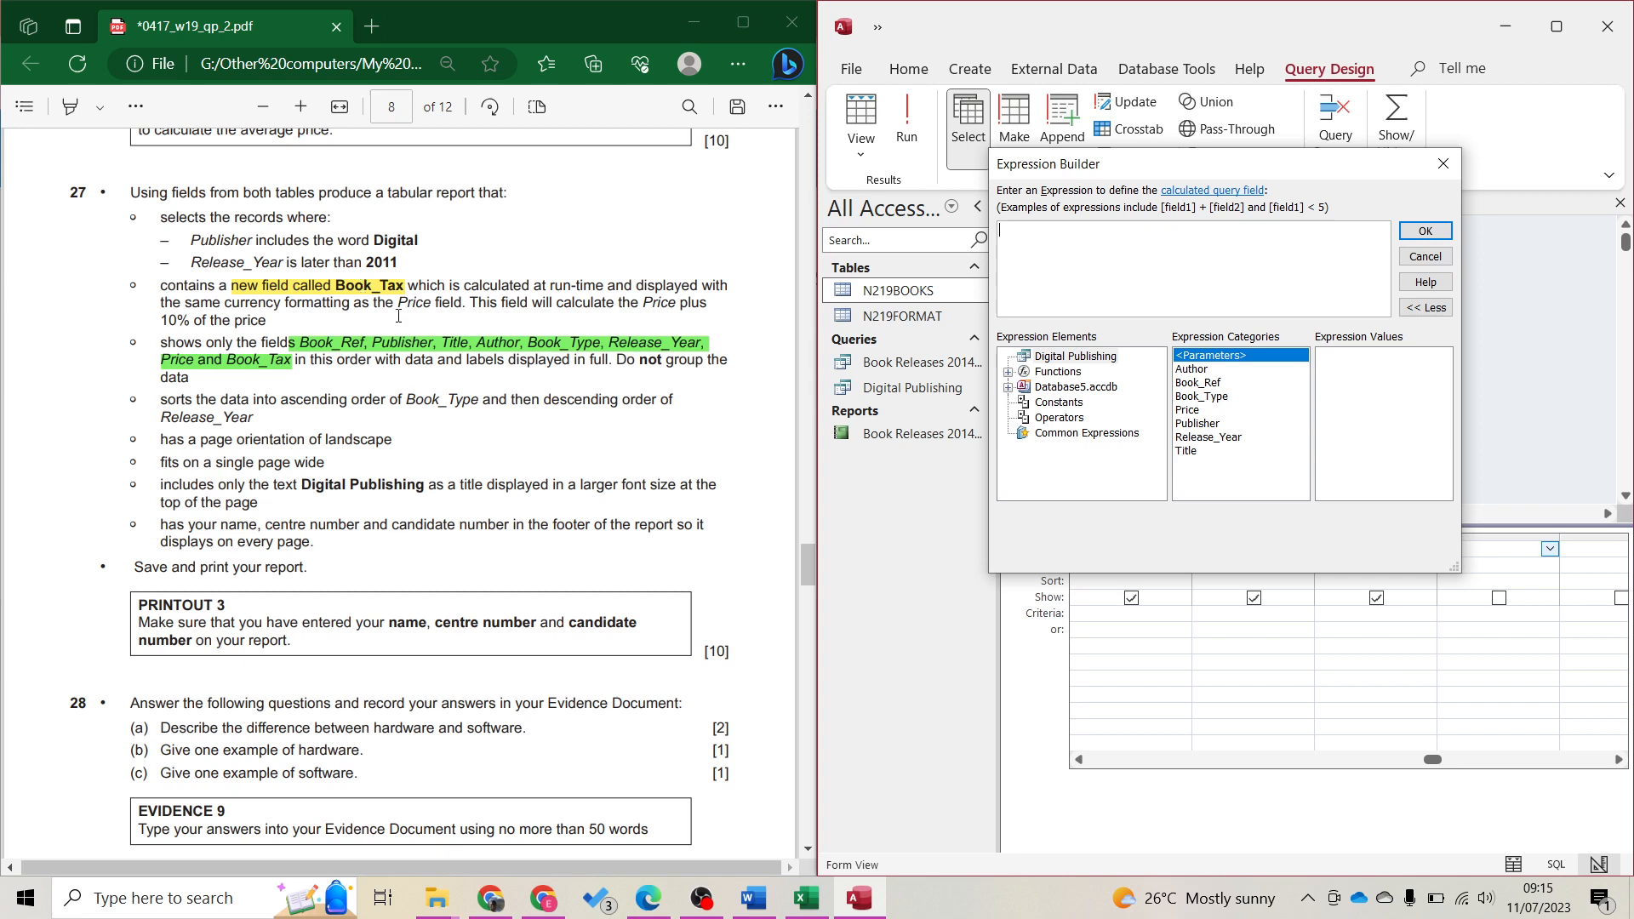
Build the expression [Price] +(10%* [Price]) and confirm it, which raises an invalid syntax error
double_click(425, 305)
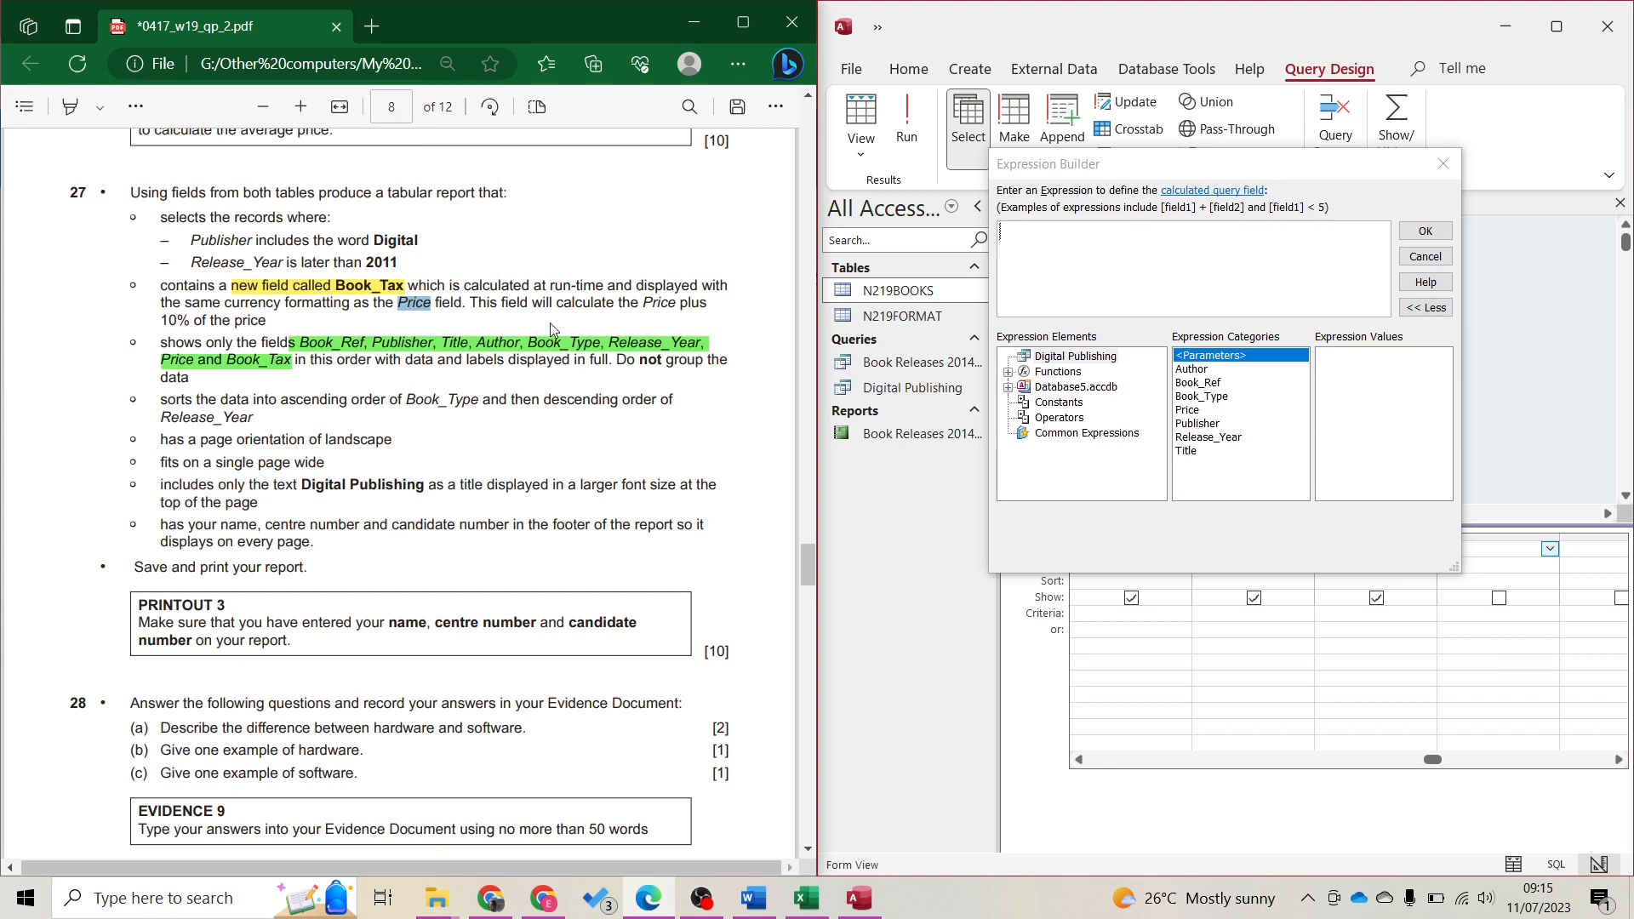
double_click(1191, 410)
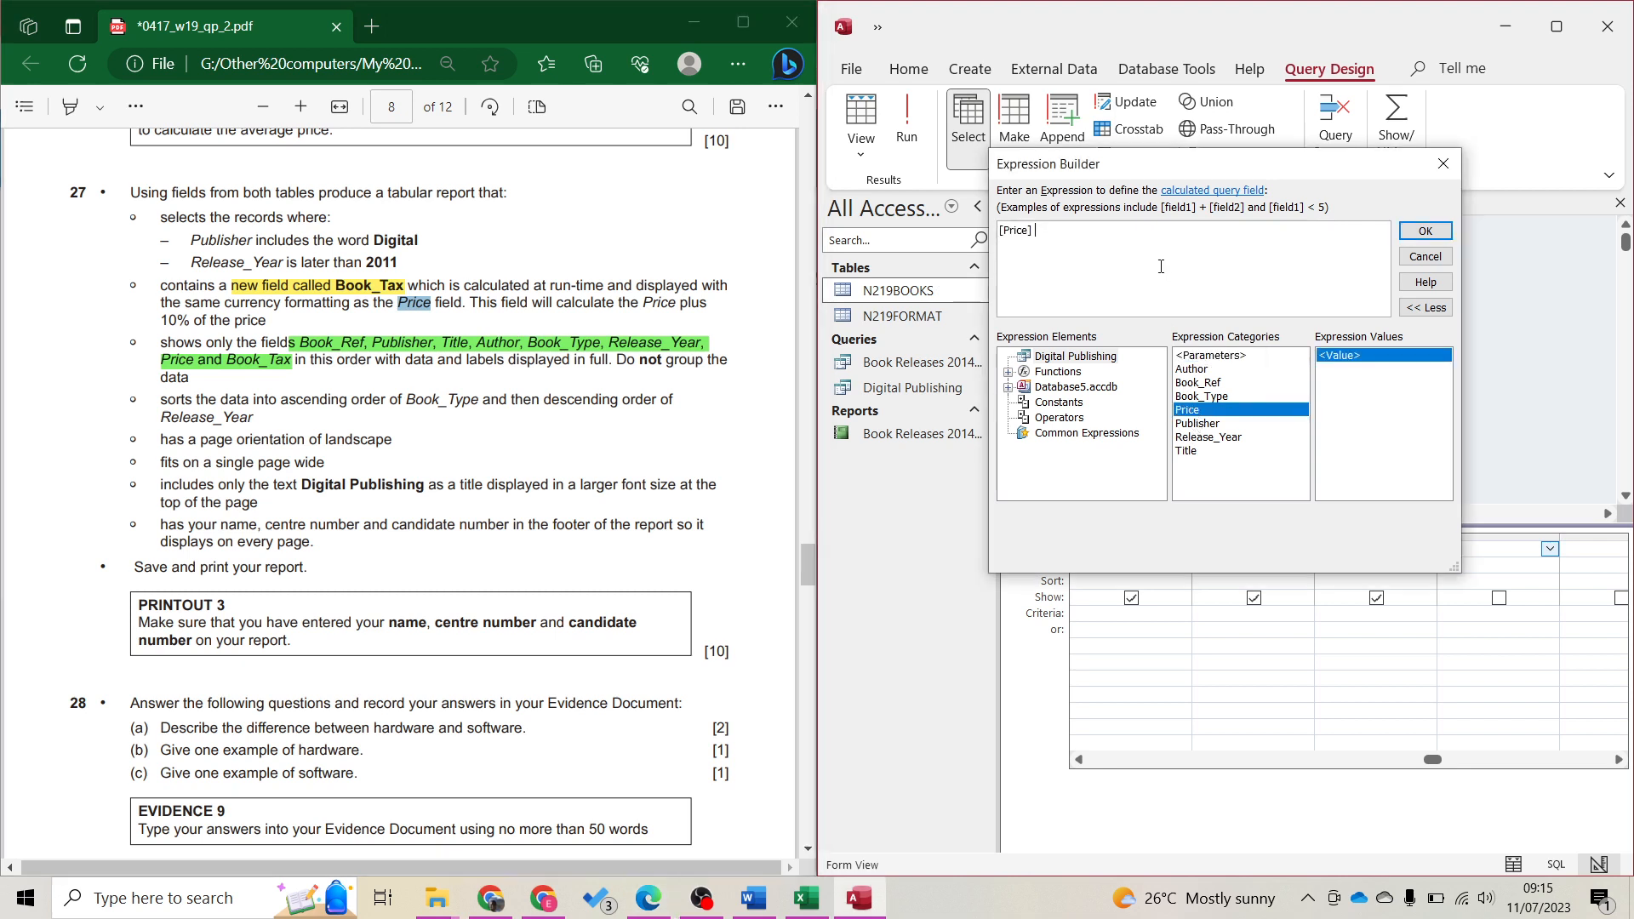
text(+)
drag(169, 319, 280, 326)
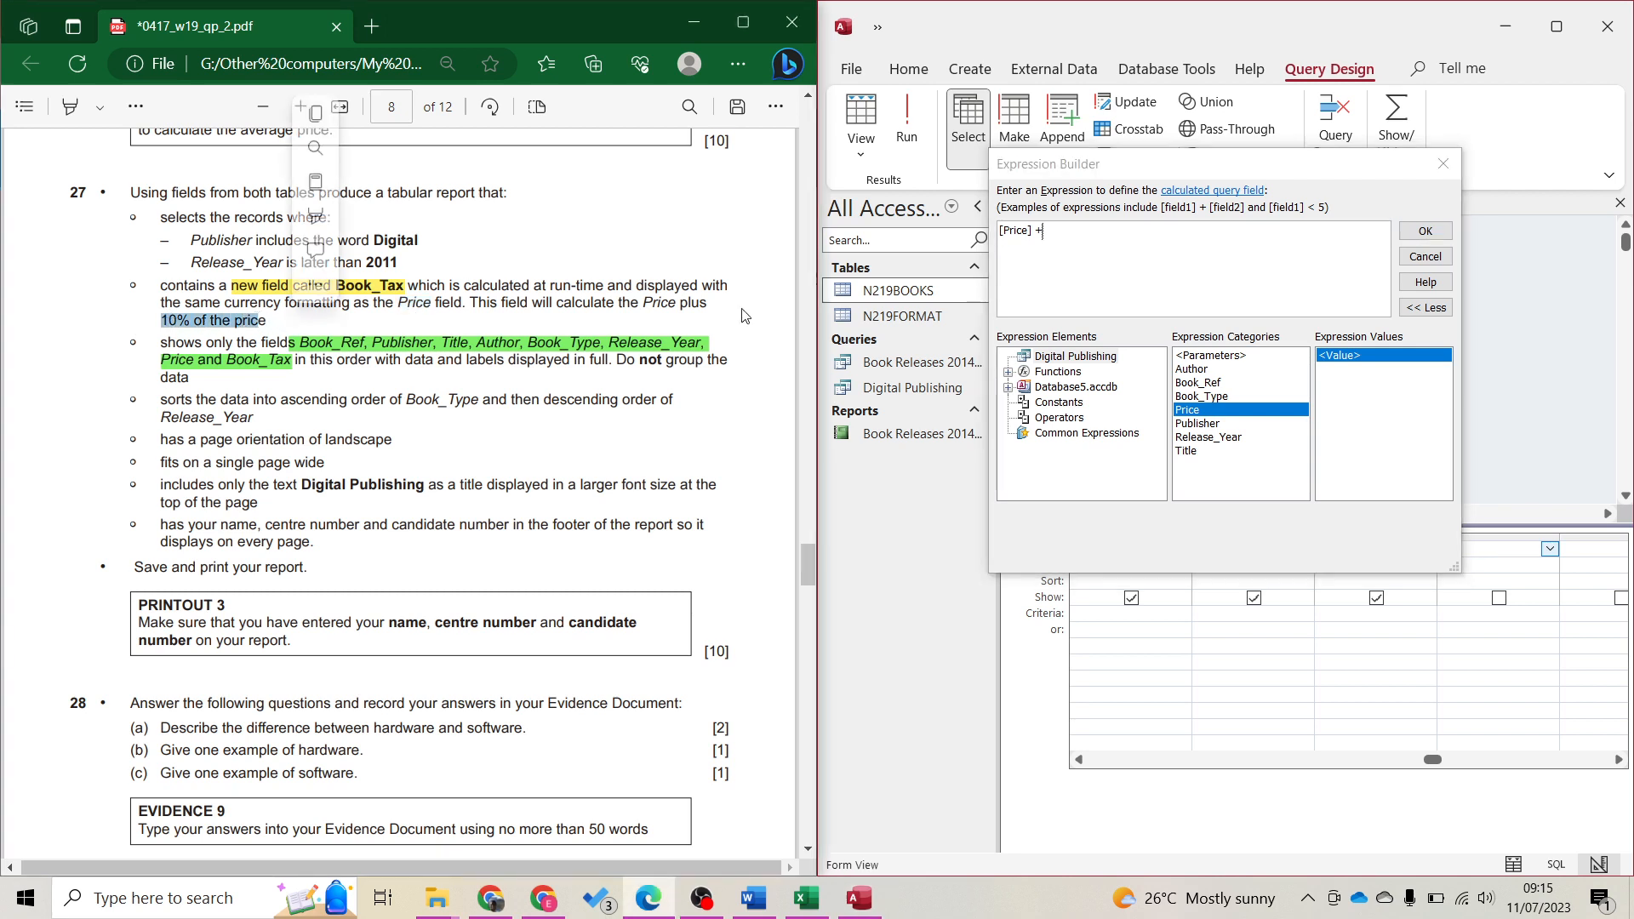
click(1123, 286)
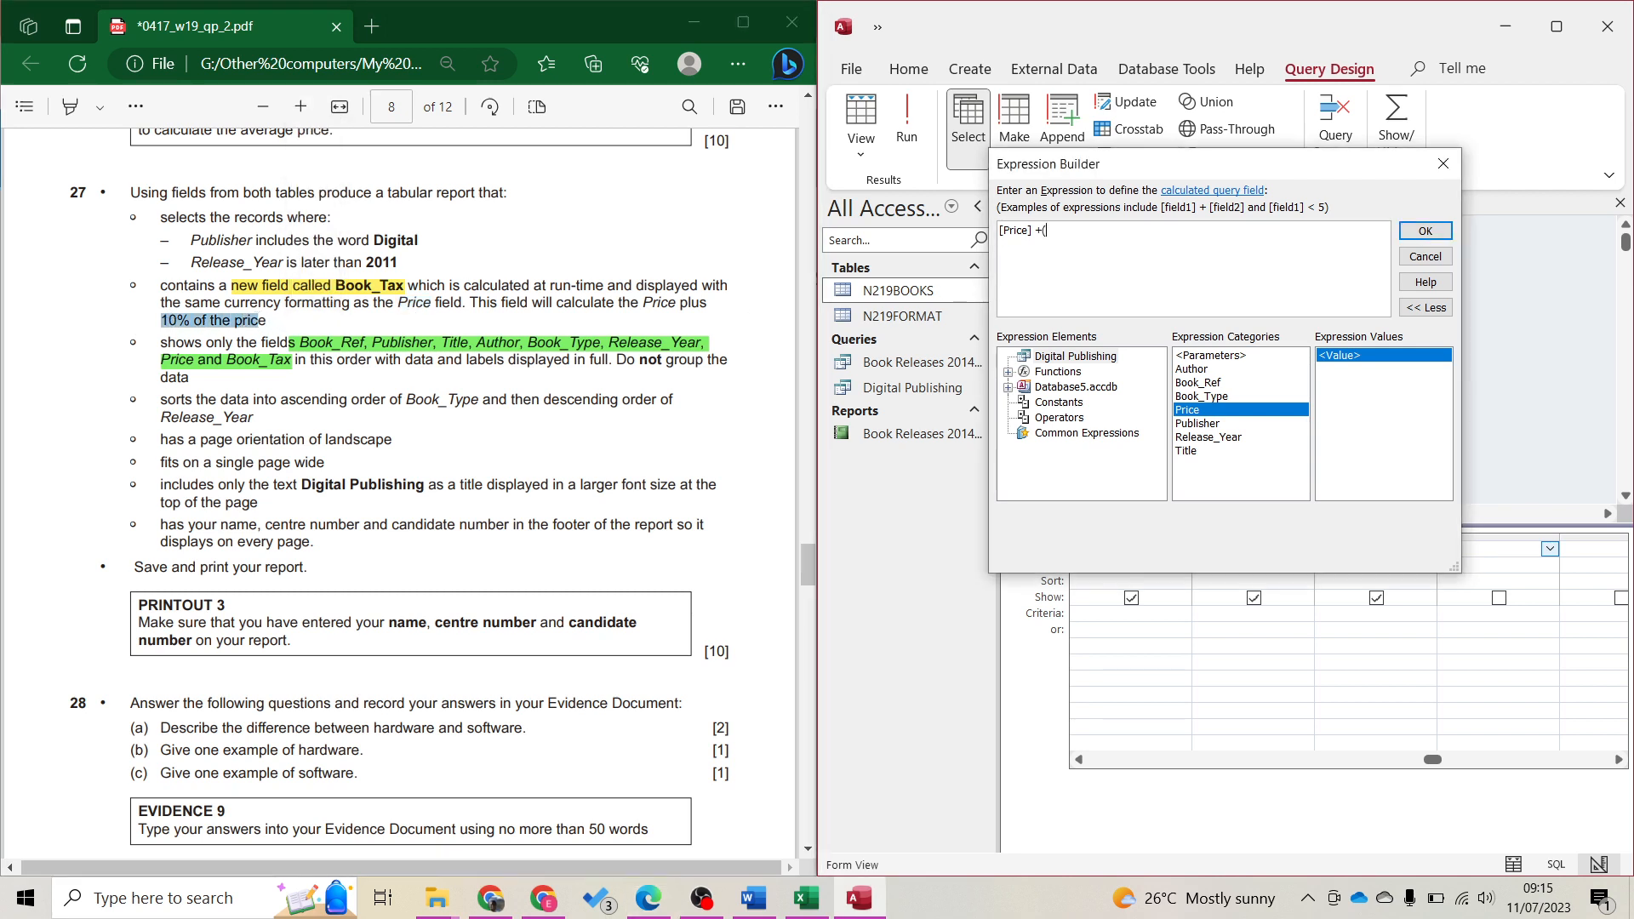
text((10%*)
double_click(1182, 410)
text())
click(1425, 231)
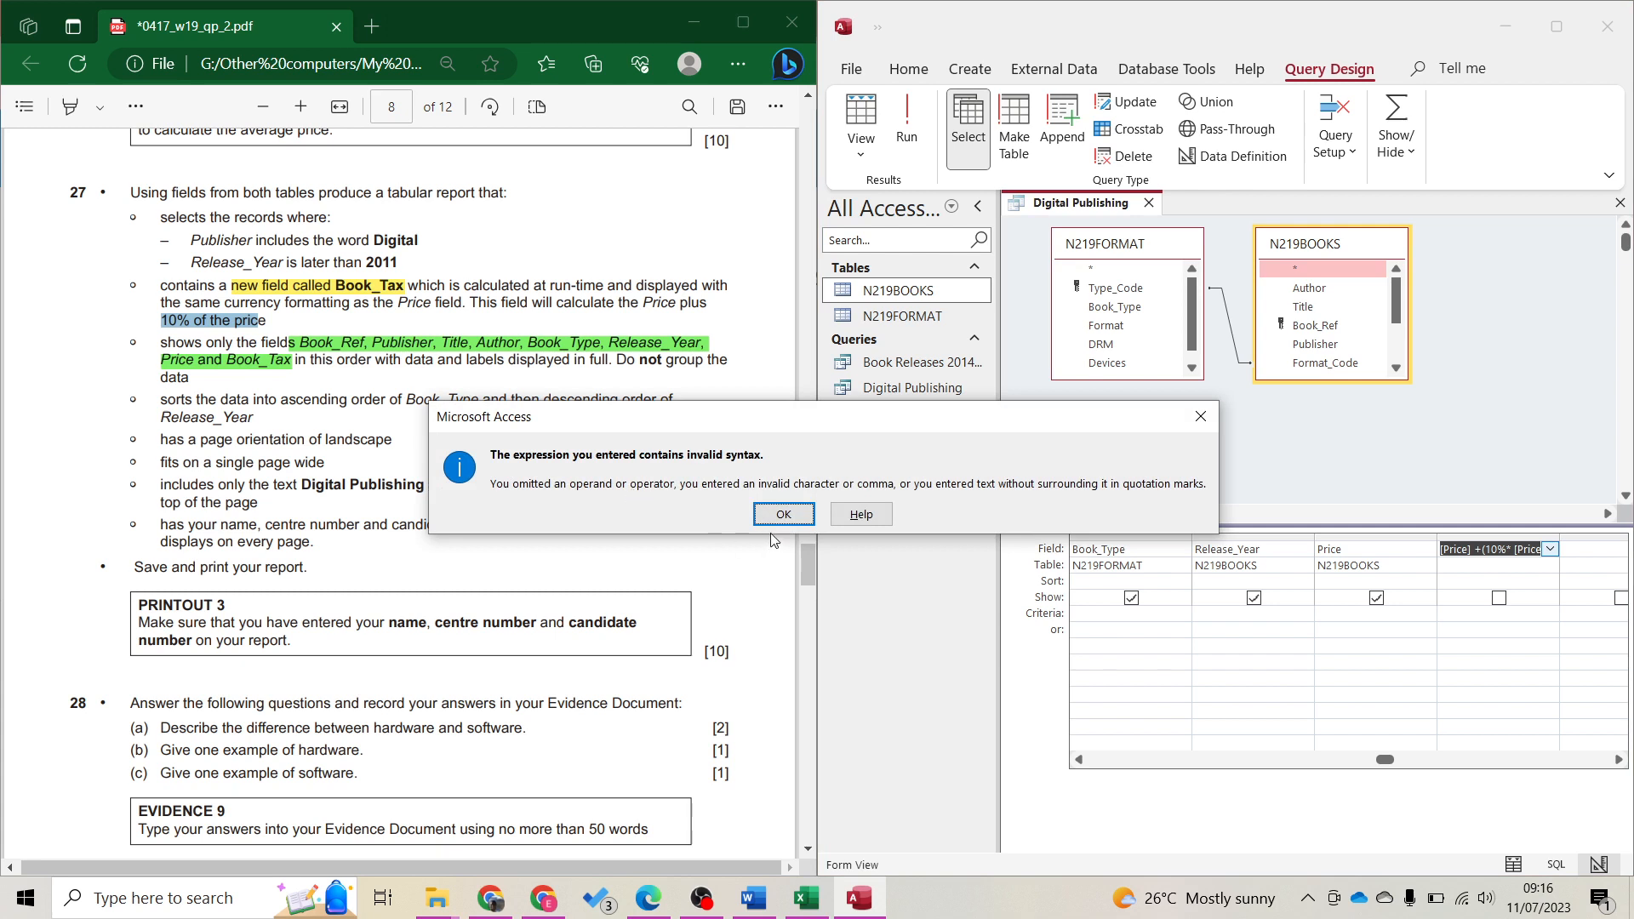
Replace 10% with 0.1 so the expression is [Price]+(0.1*[Price]), then run the query
click(783, 514)
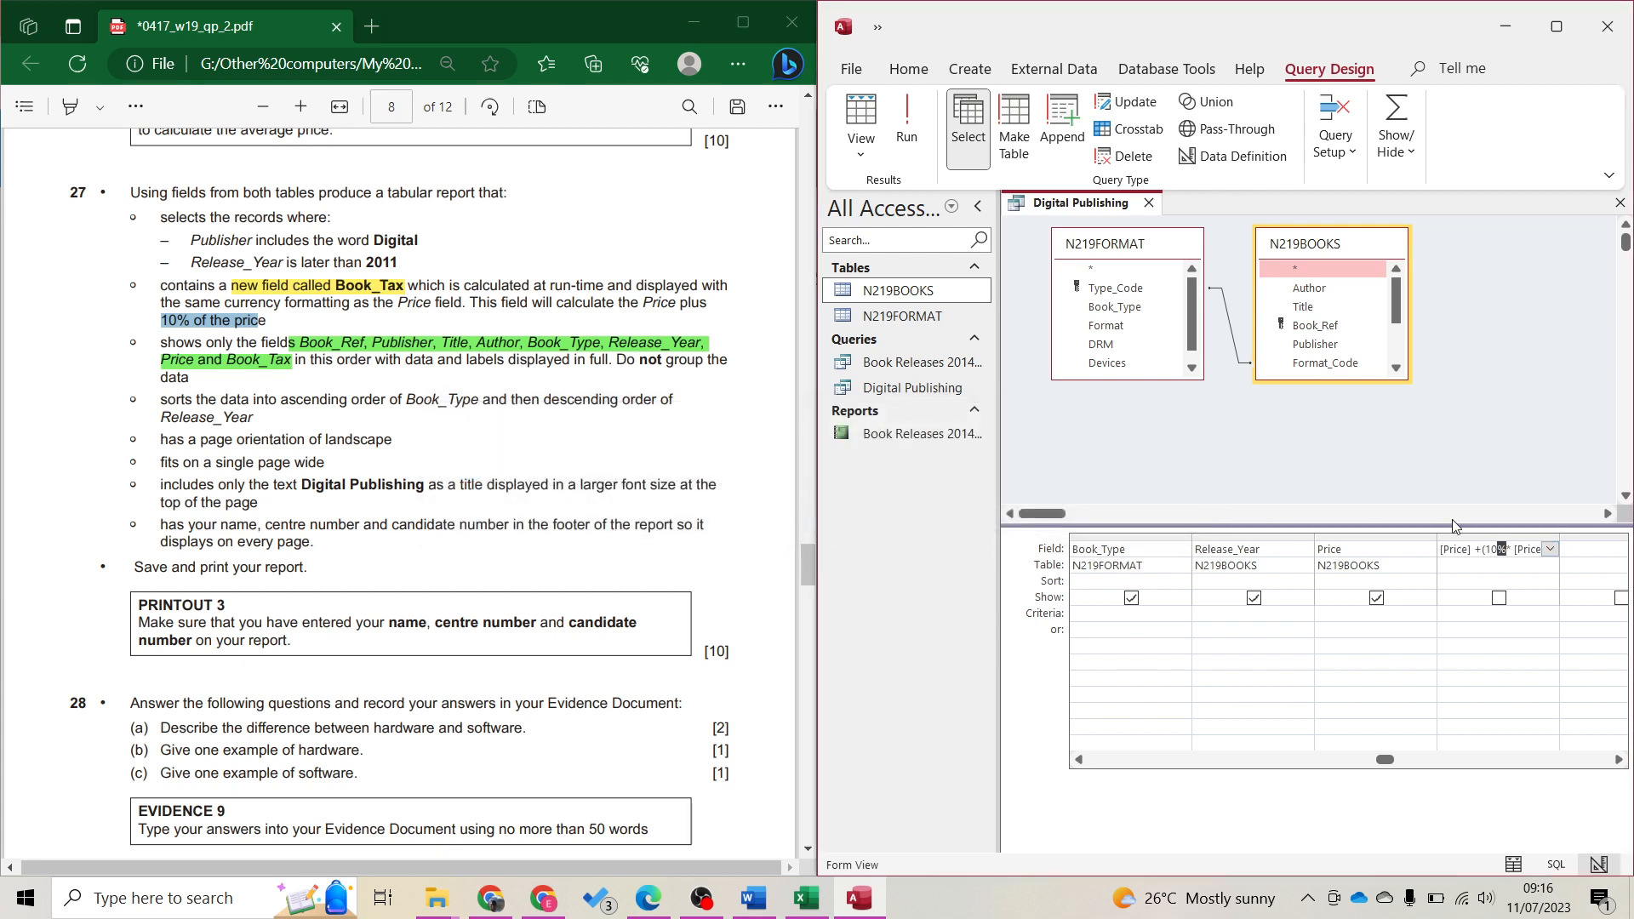
click(1506, 551)
key(BackSpace)
key(BackSpace)
key(BackSpace)
text(0.1)
click(897, 134)
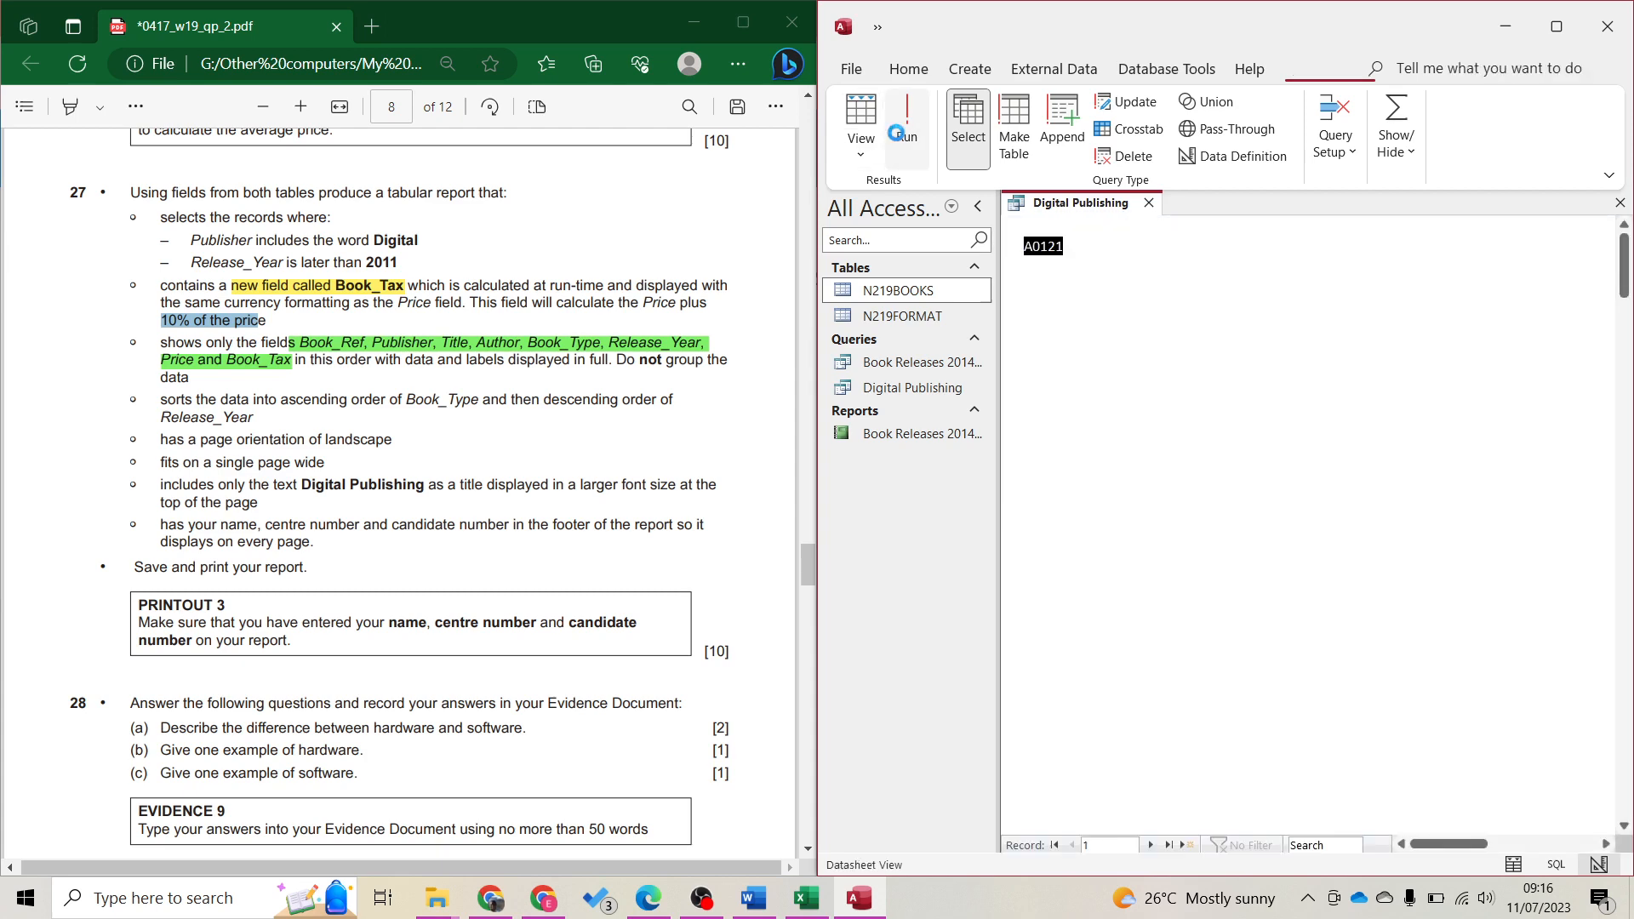
click(1555, 26)
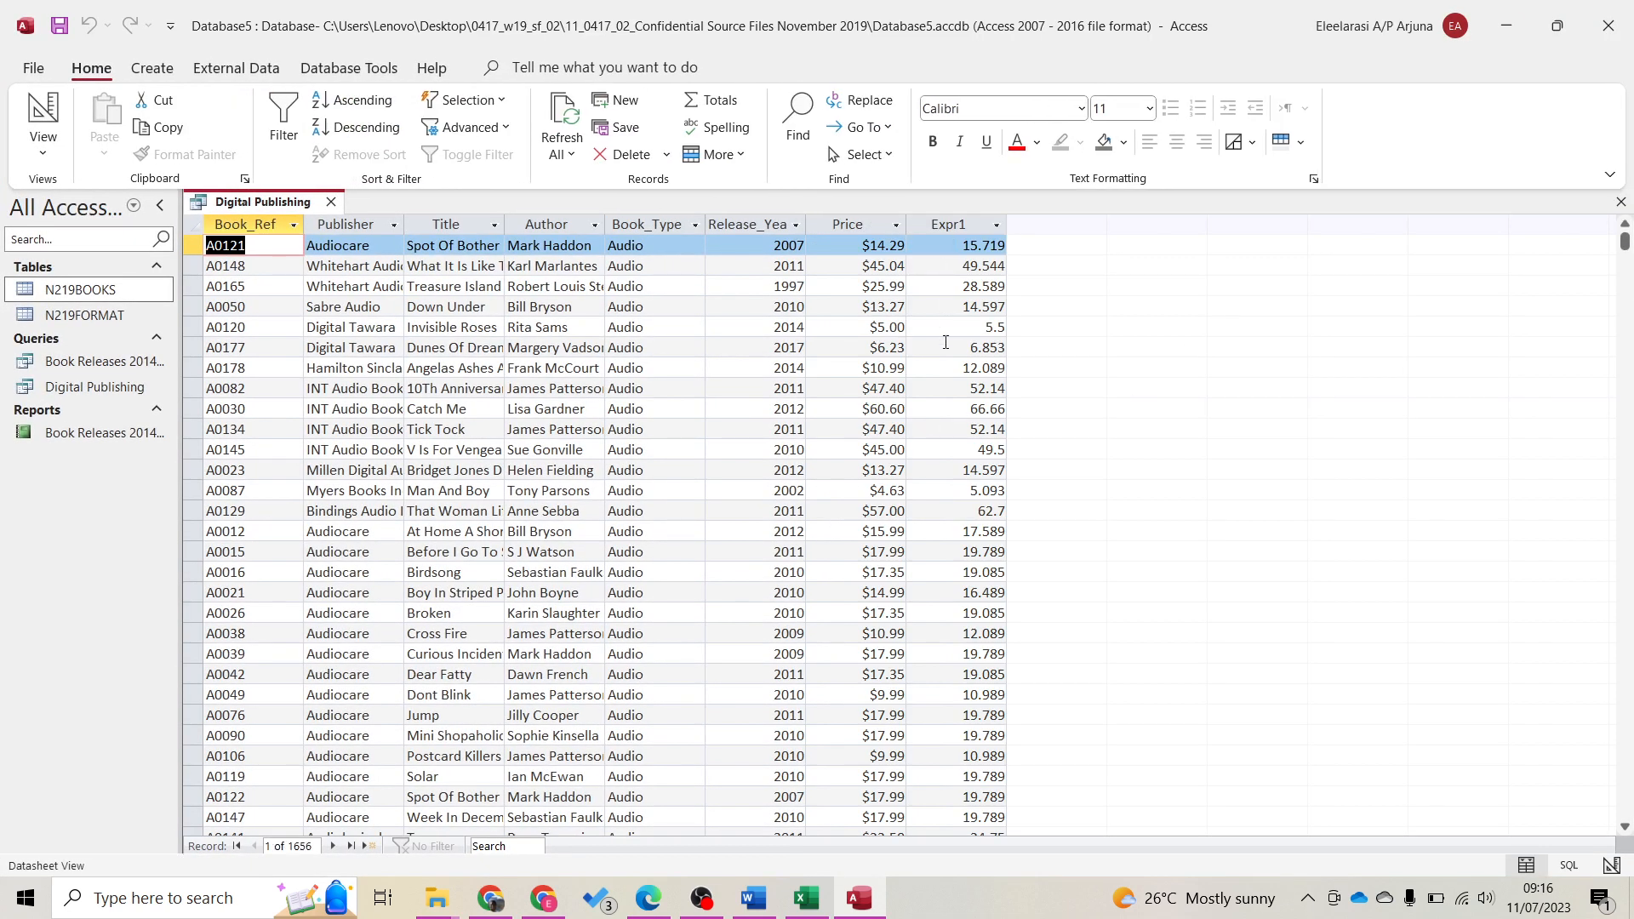
Verify in Calculator that 14.29+(0.1*14.29) equals 15.719, then close Calculator
text(calc)
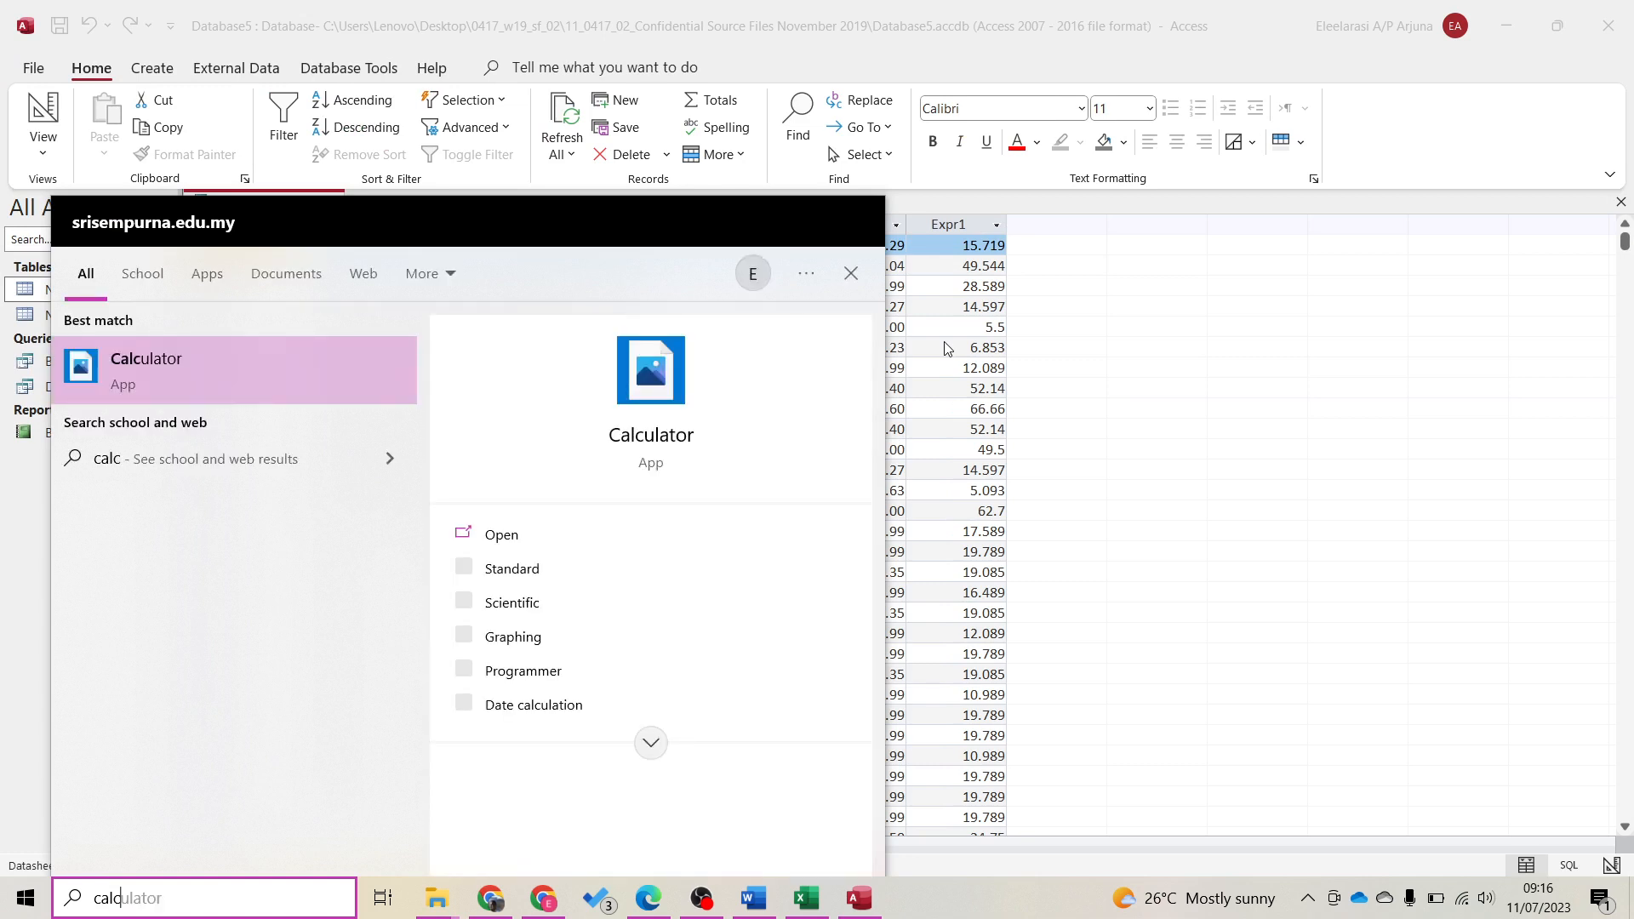
key(Return)
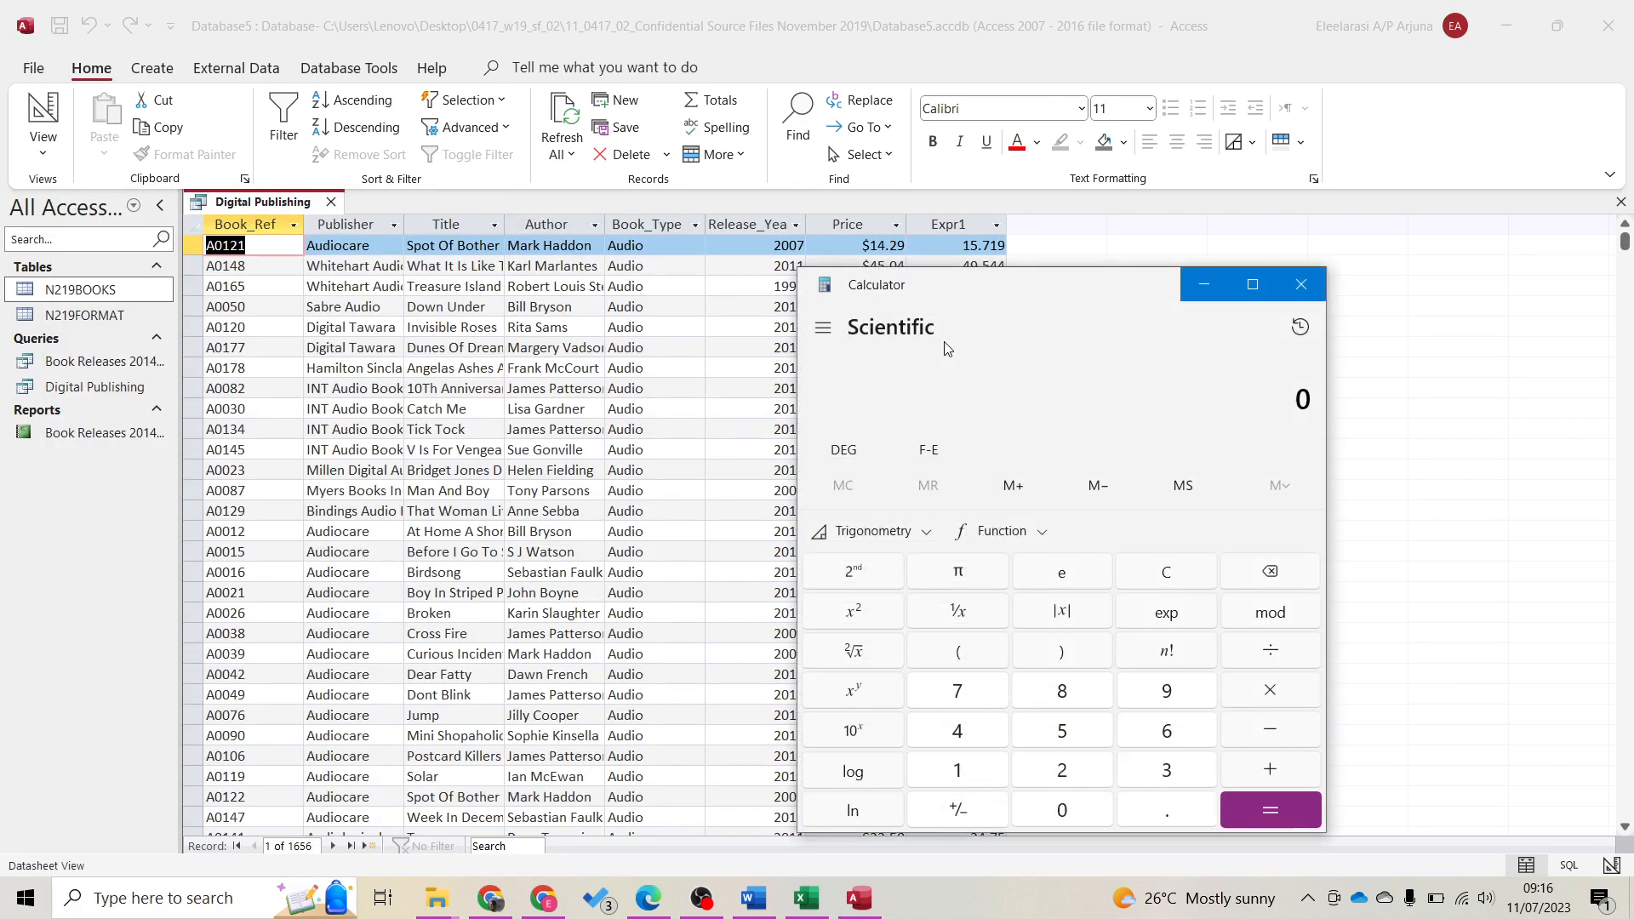
text(1)
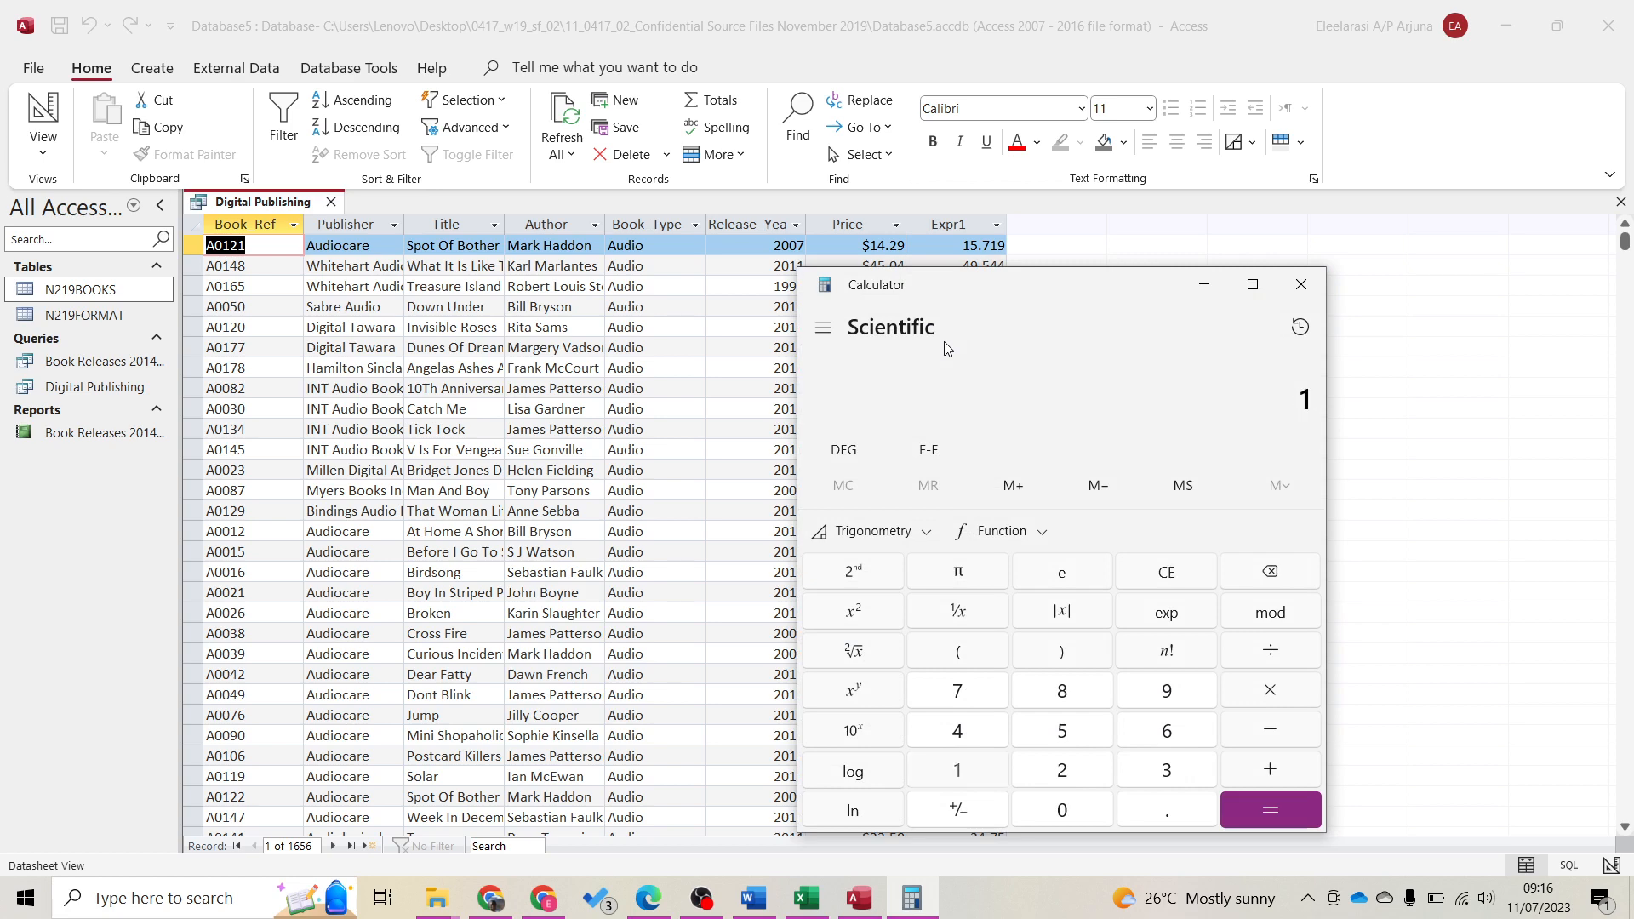
text(4.29+)
text(()
text(0.1*)
text(14.29))
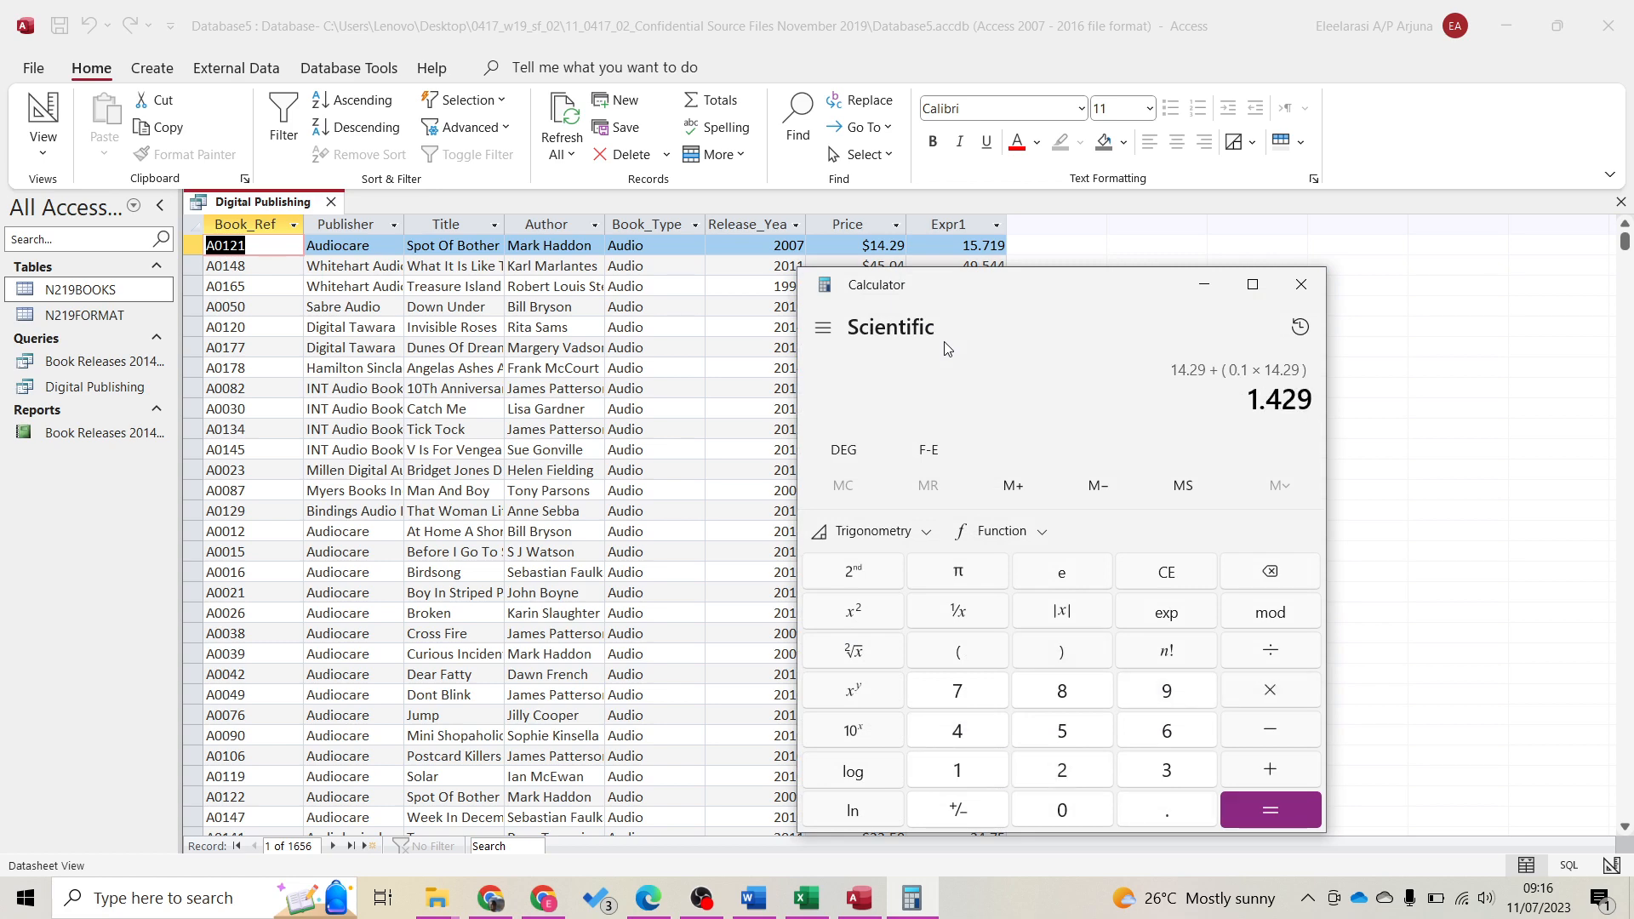
key(Return)
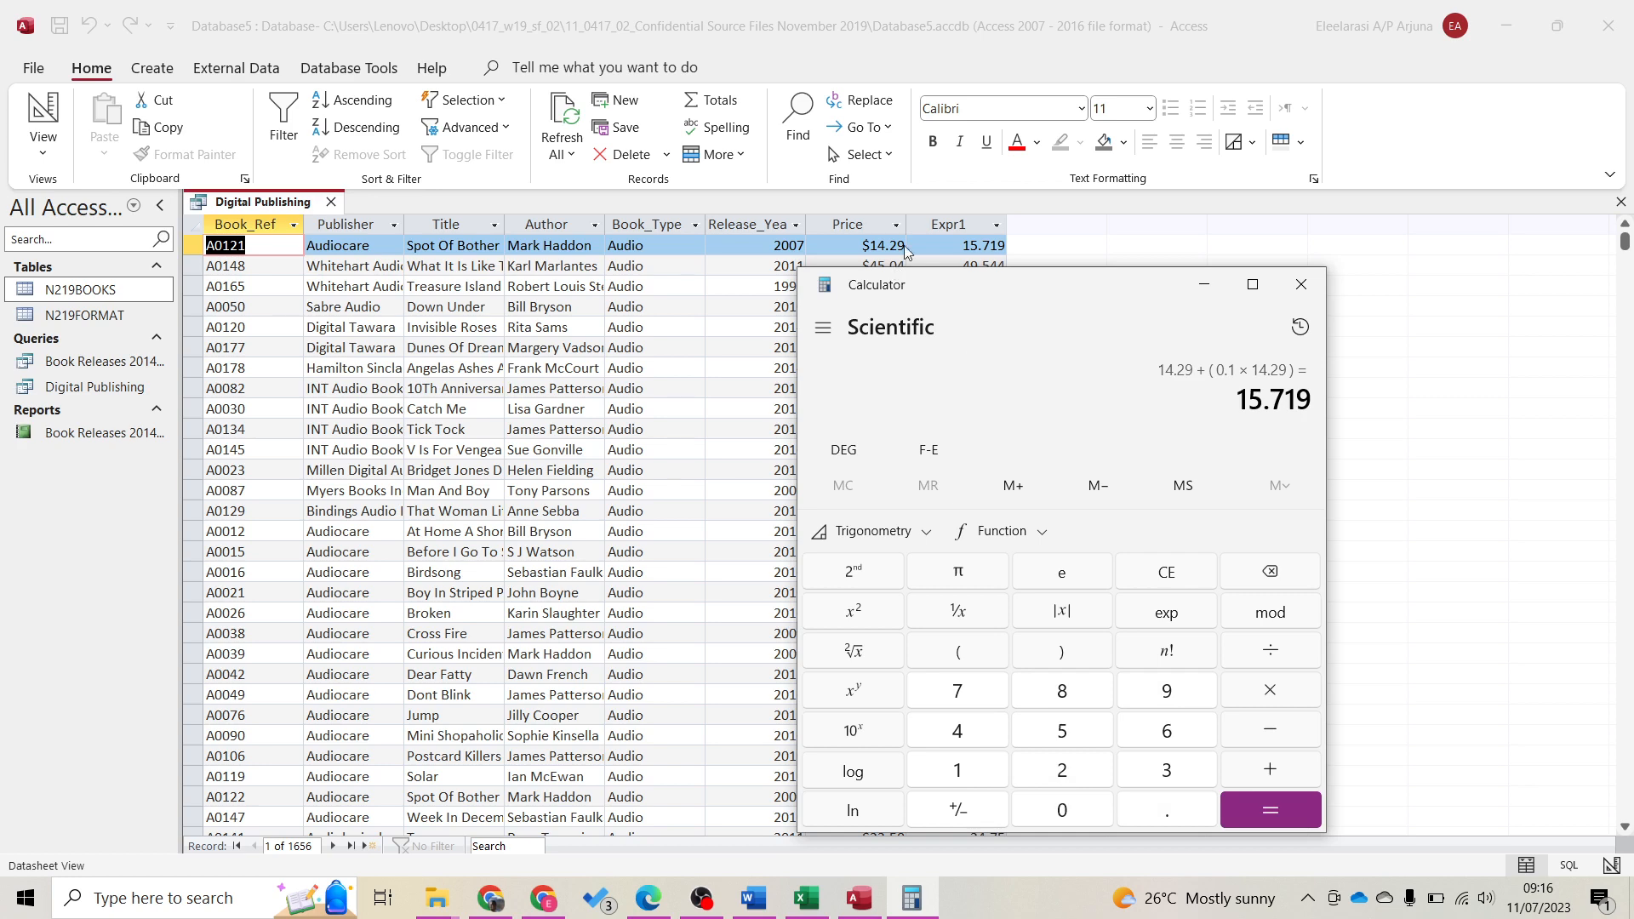
click(1301, 285)
In the query design, rename the Expr1 column to Book_Tax
drag(1110, 28, 1632, 51)
click(862, 115)
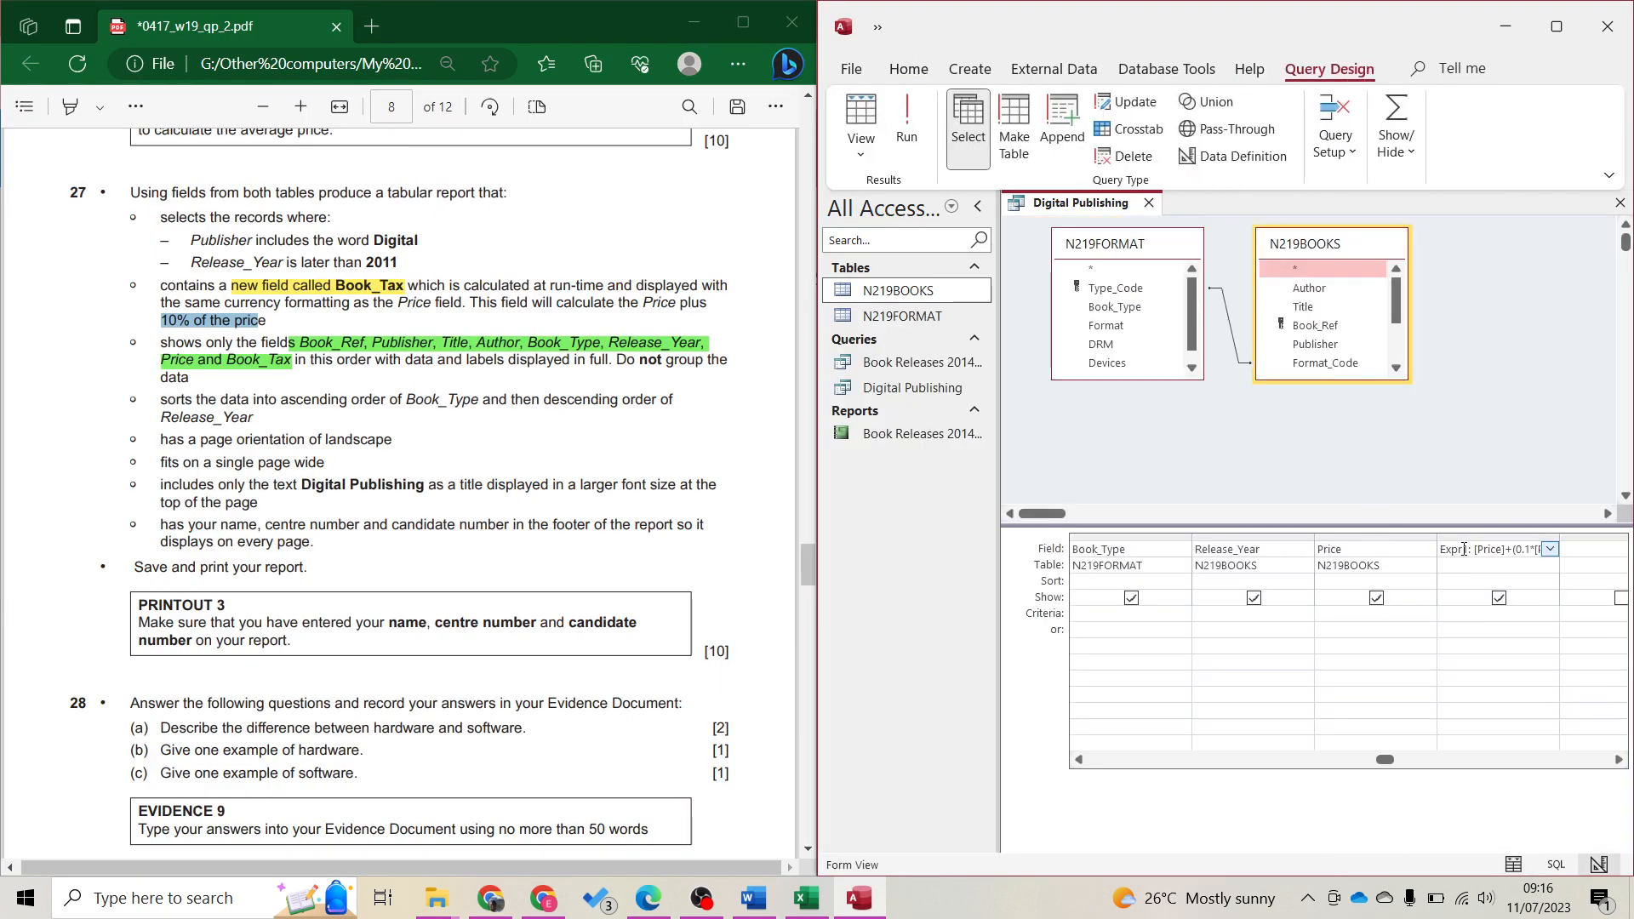
click(1467, 549)
key(BackSpace)
key(BackSpace)
key(BackSpace)
key(BackSpace)
key(BackSpace)
text(Book_Tax)
key(Home)
Set Book_Tax's Format property to Currency and run the query to show values like $15.72
click(1556, 26)
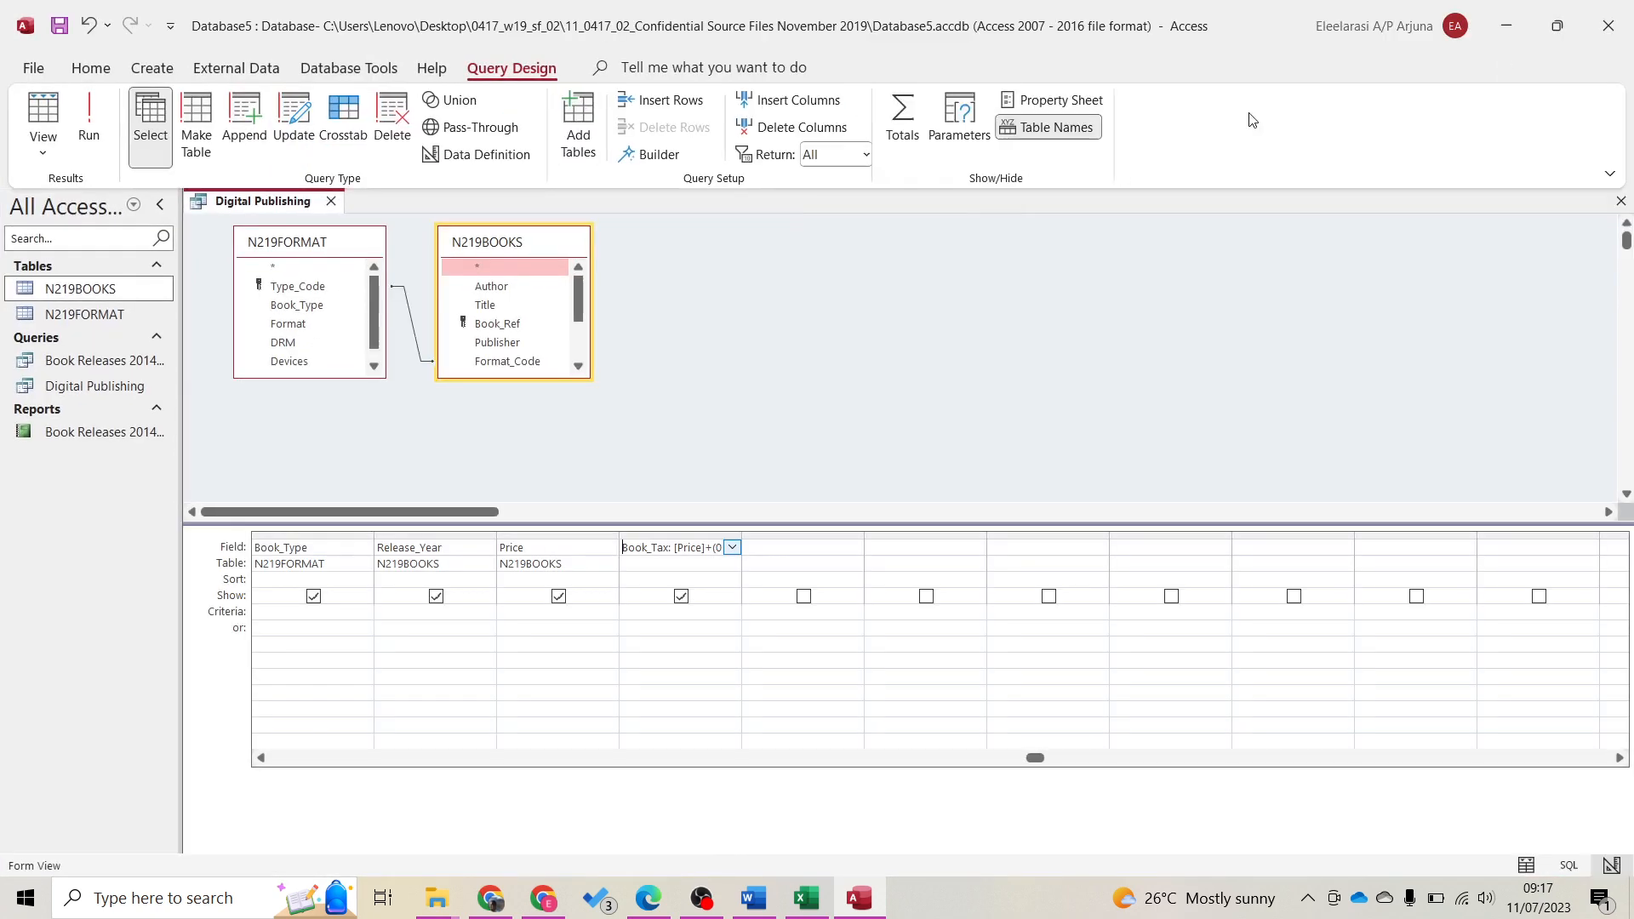
click(1049, 104)
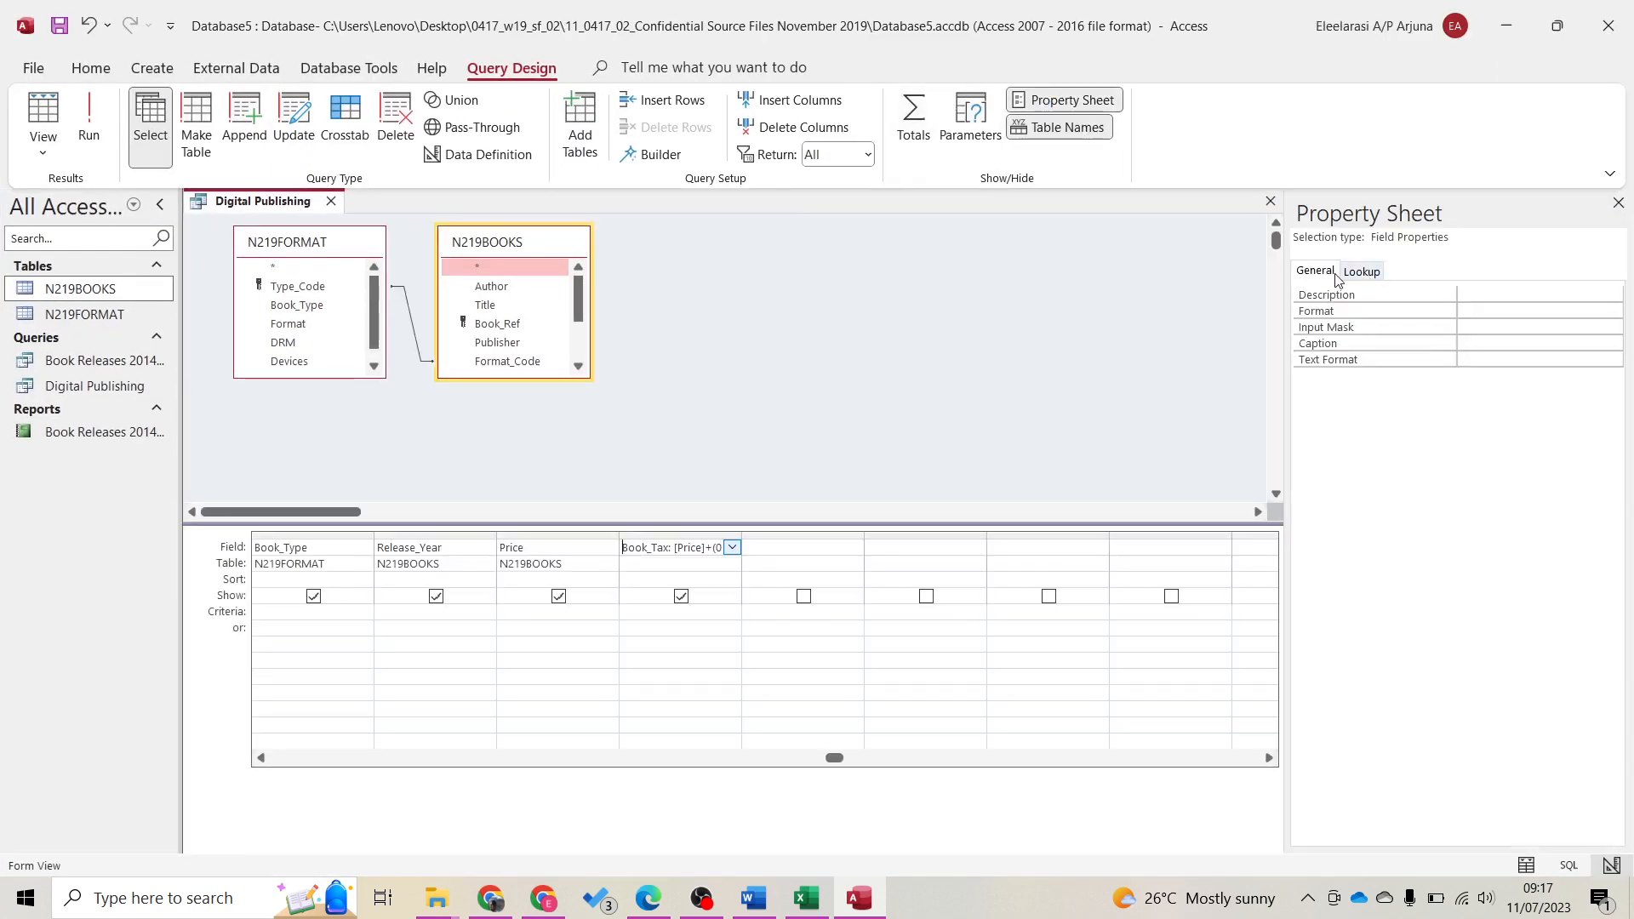
click(1353, 292)
click(1507, 308)
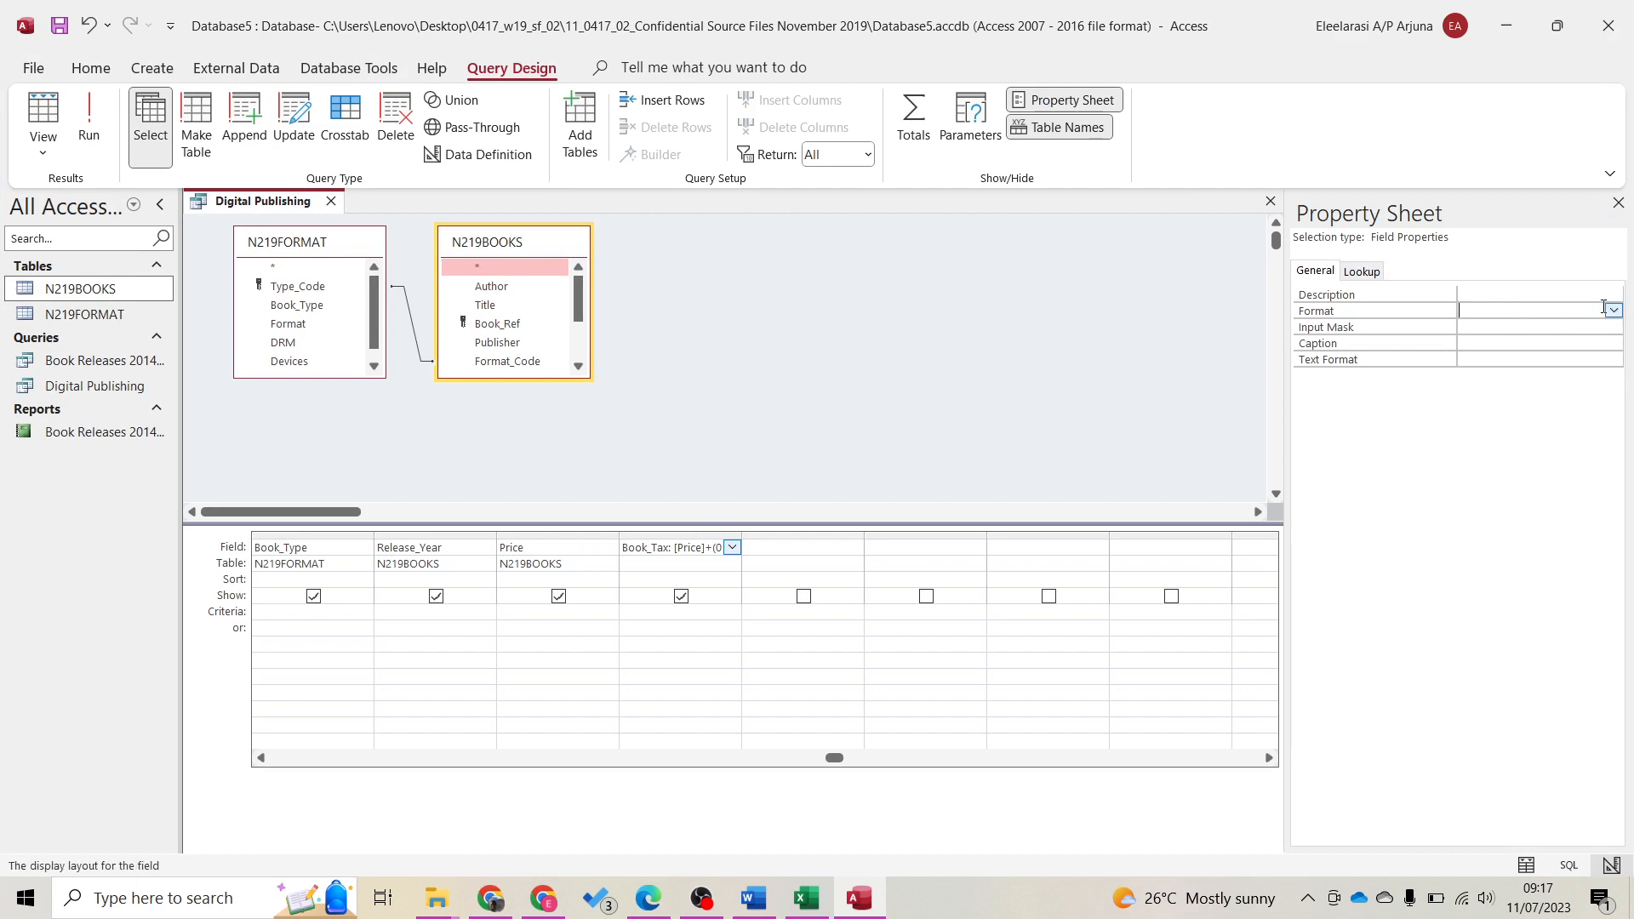
click(1614, 311)
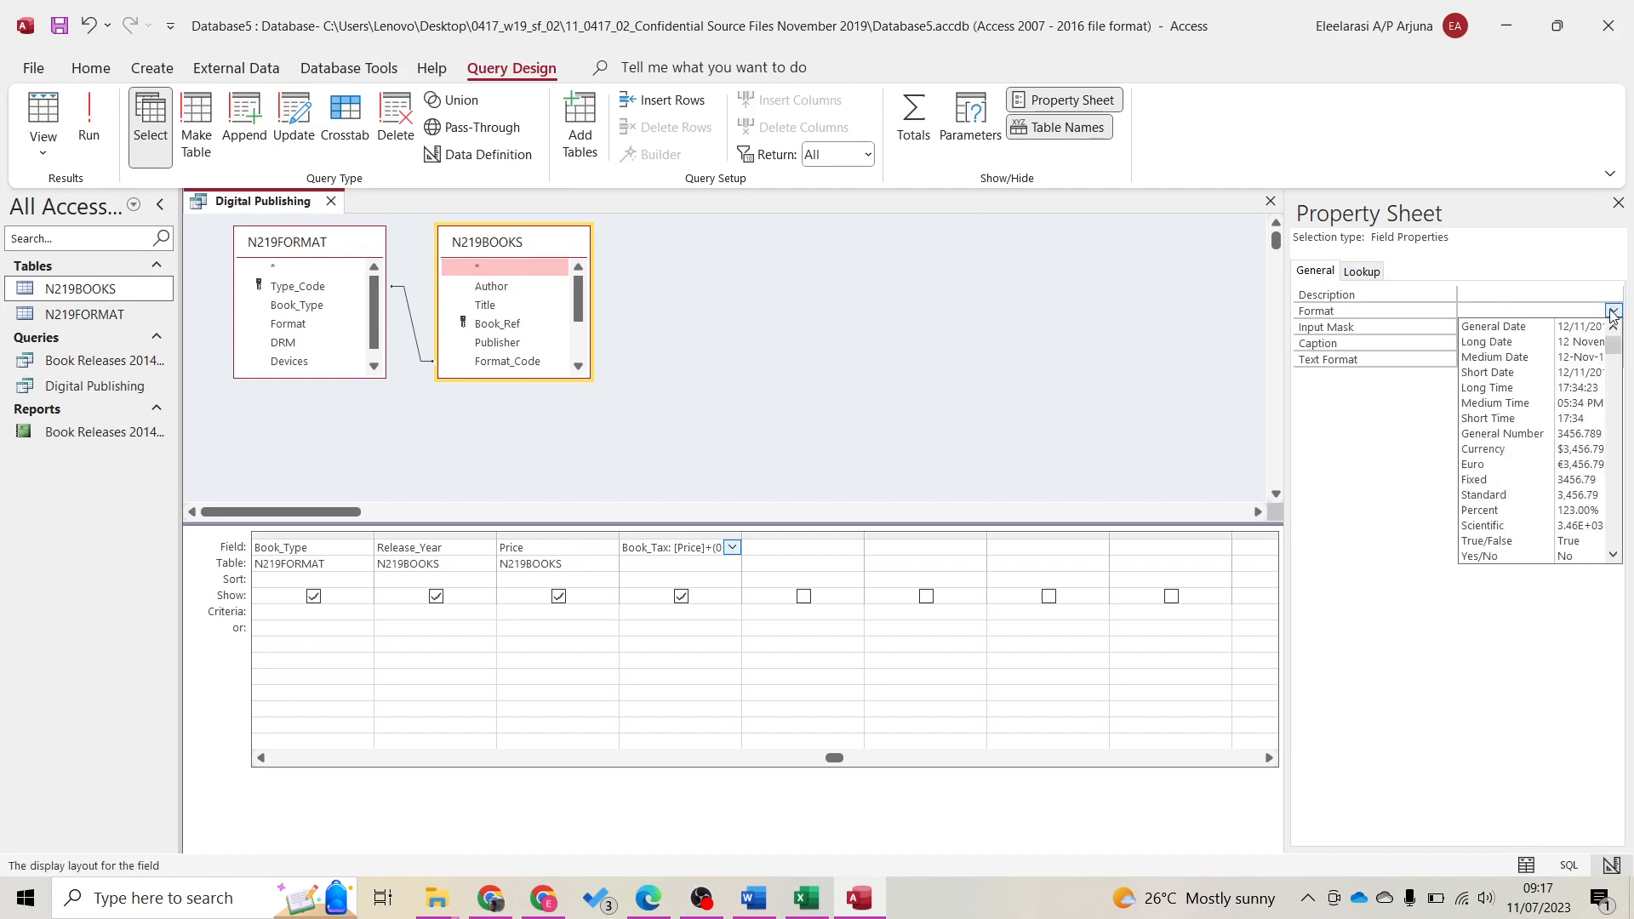
click(1532, 448)
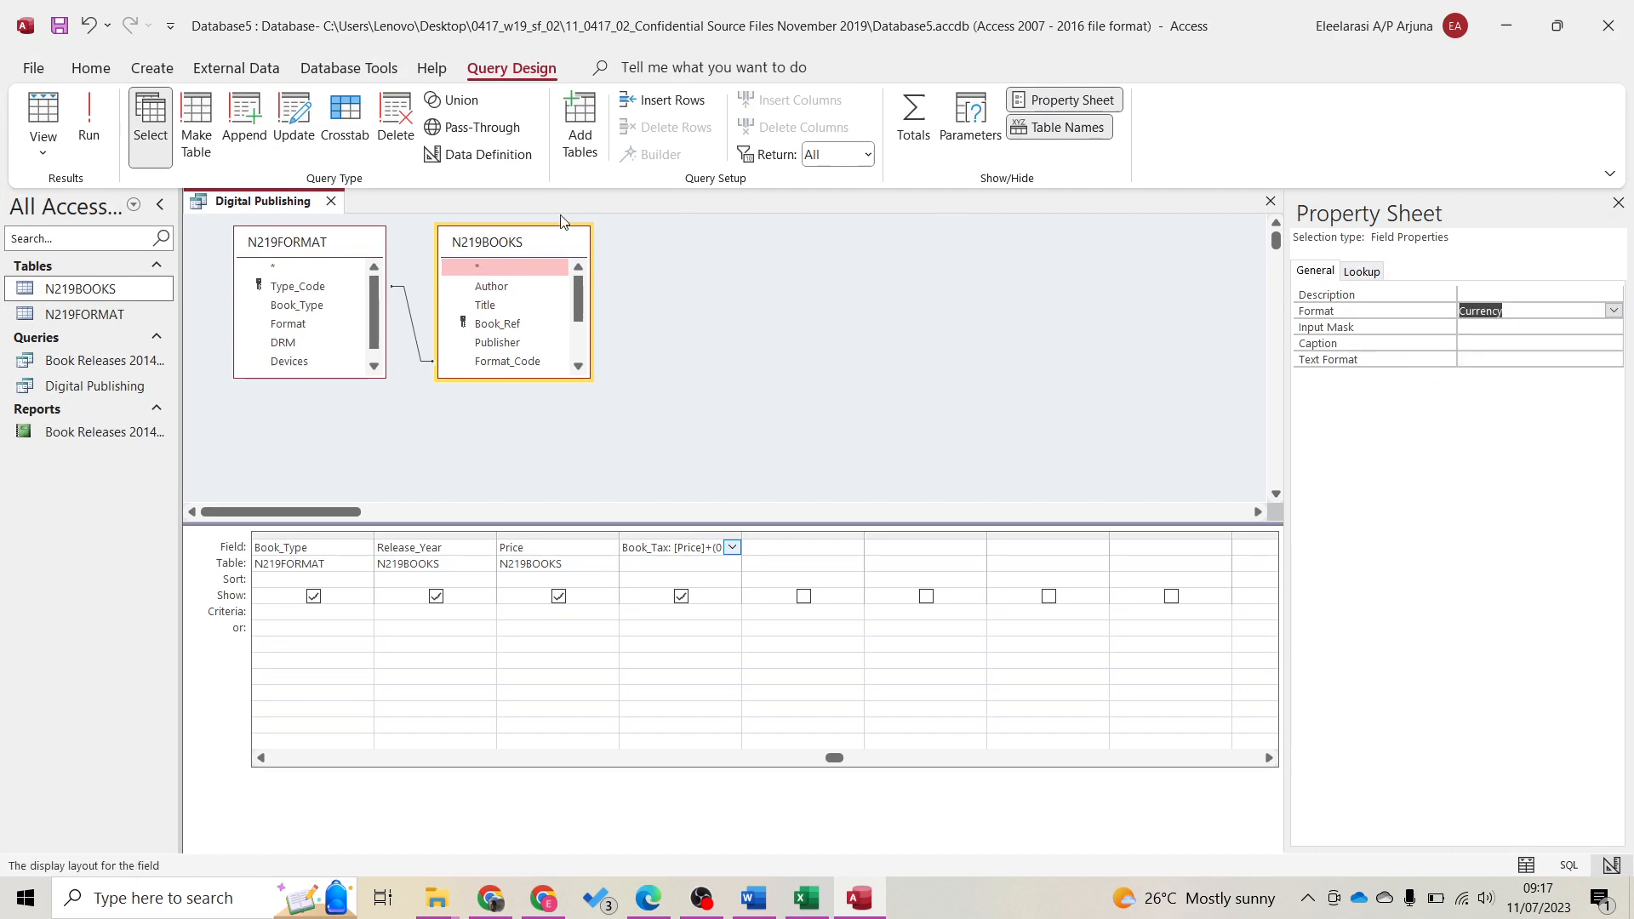
click(89, 119)
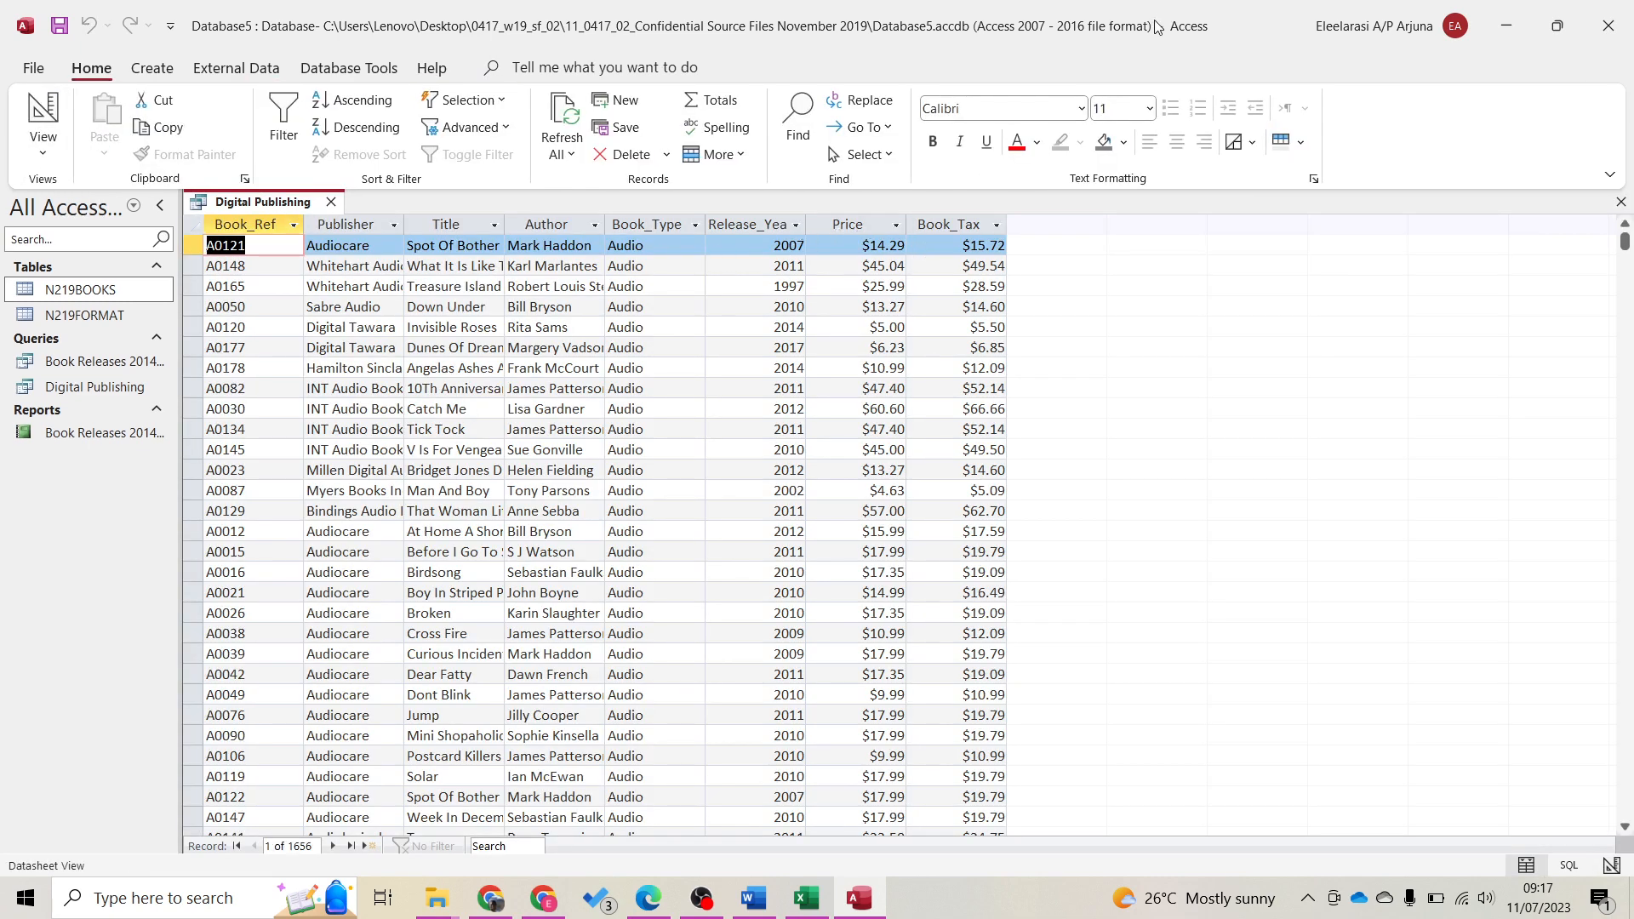
Enter the criterion *Digital* under the Publisher column in the query design grid
drag(1159, 26, 1632, 34)
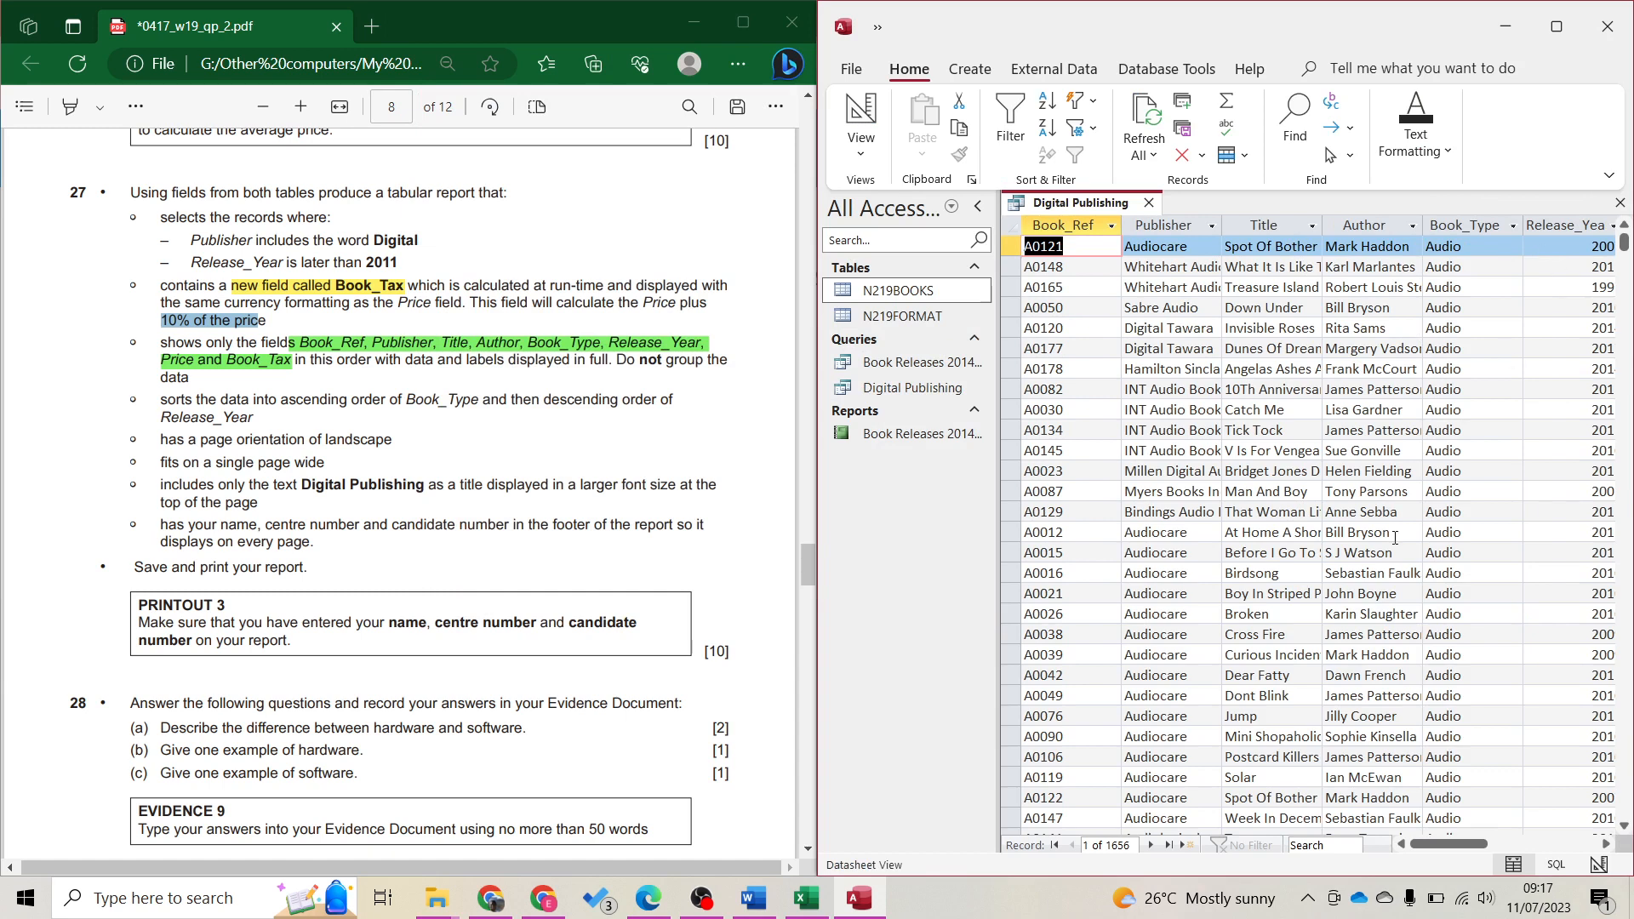
drag(1474, 848, 1429, 861)
click(873, 123)
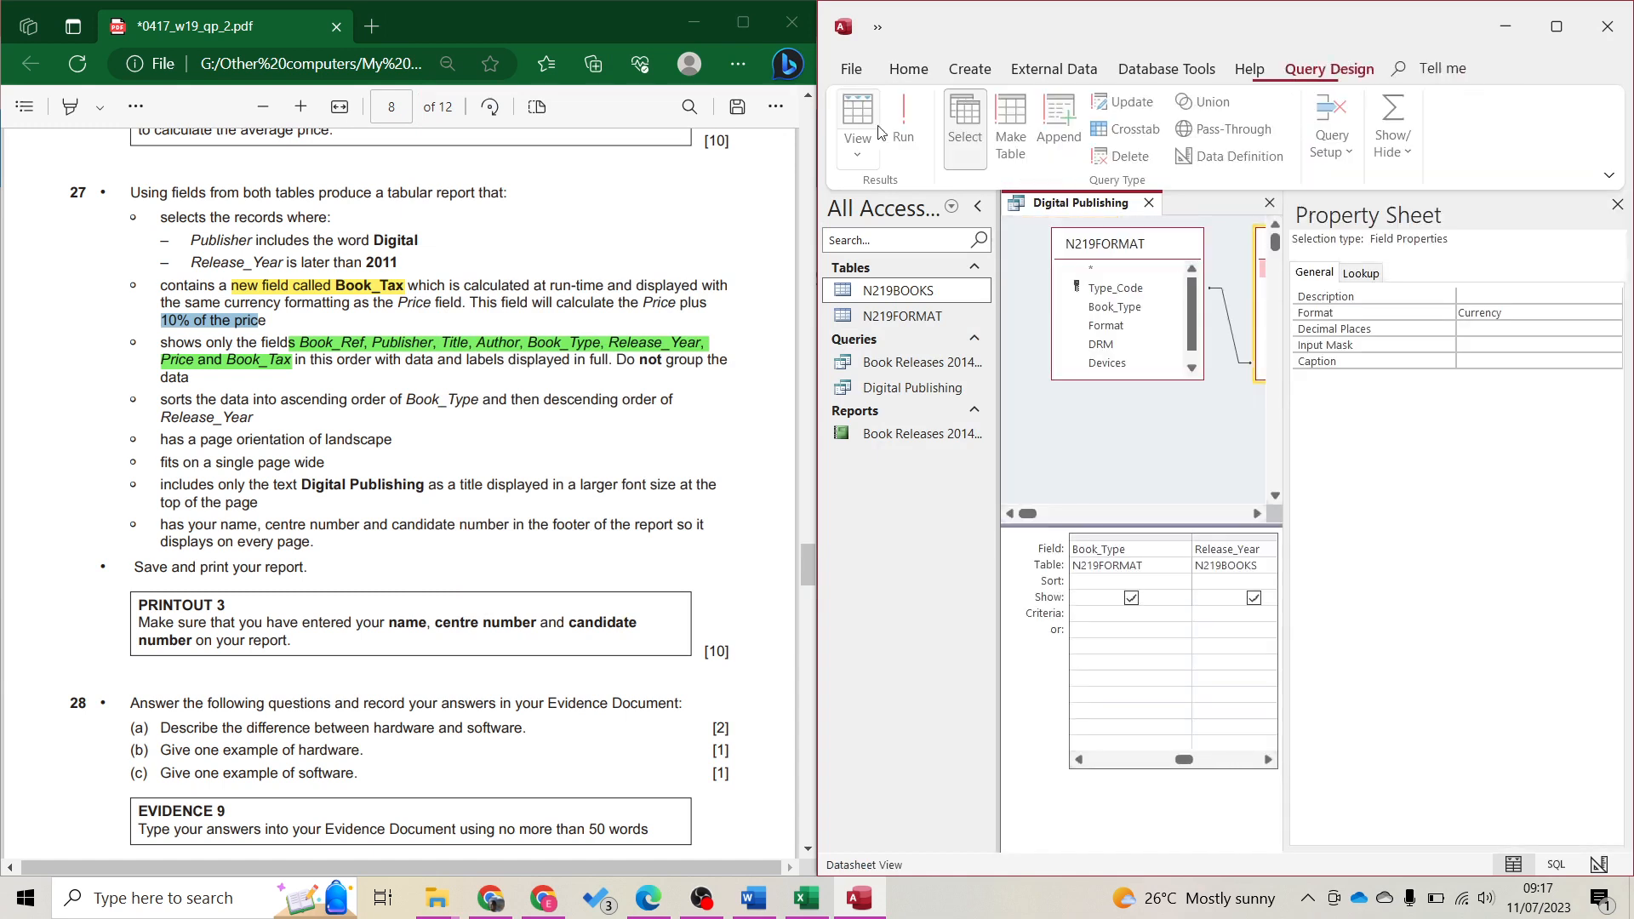
click(1617, 204)
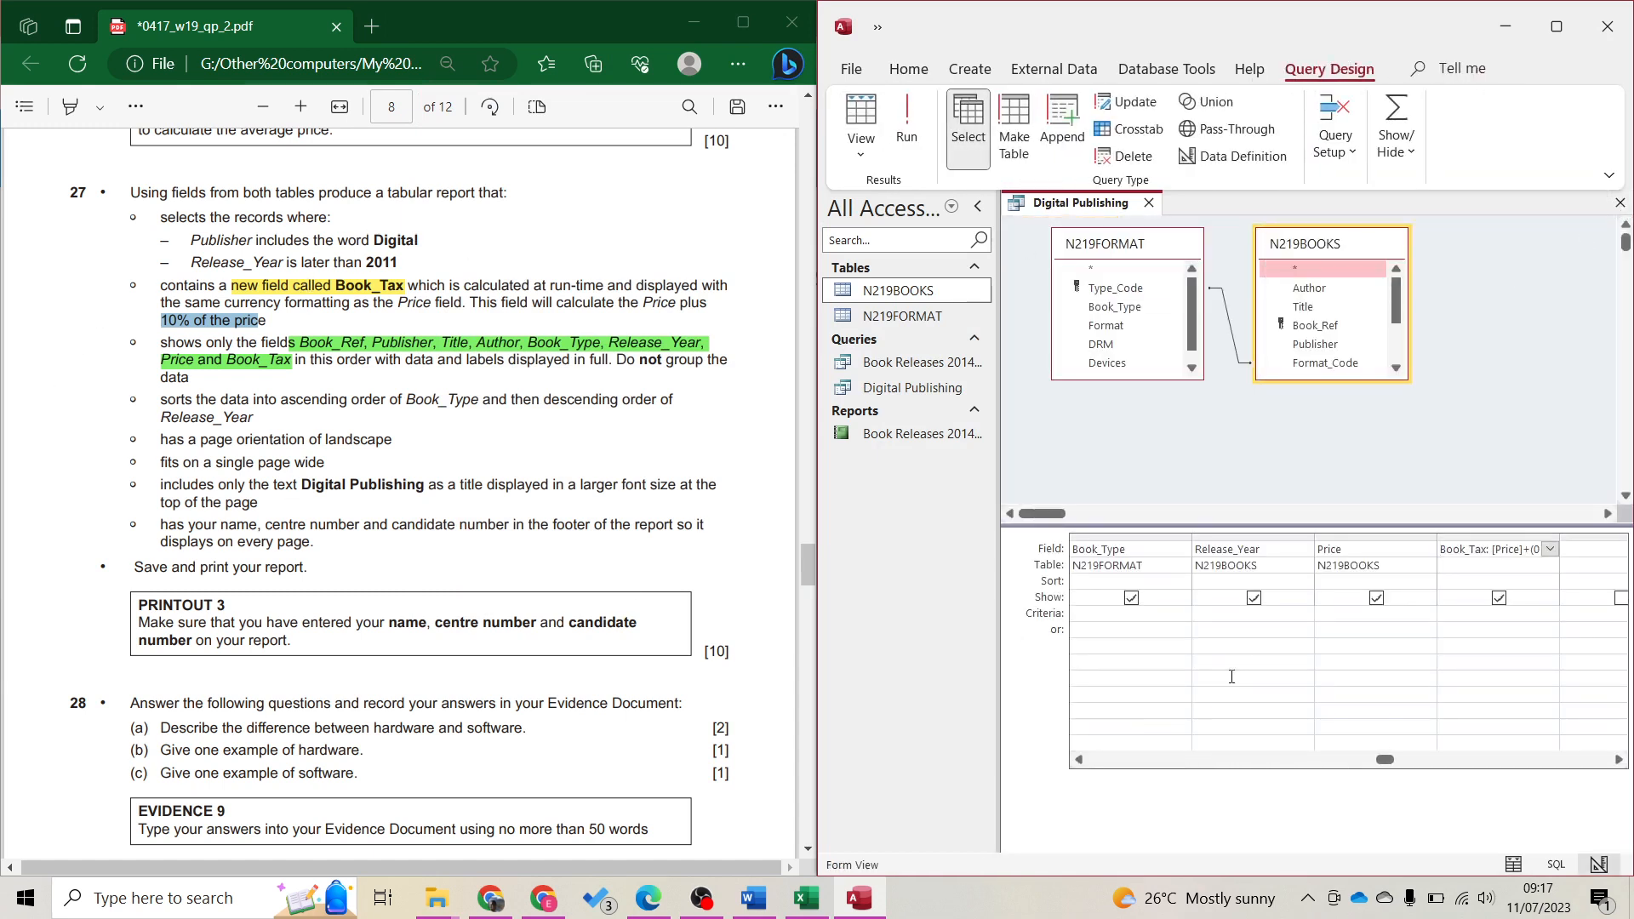
click(1370, 616)
key(Left)
key(Left)
key(Left)
key(Left)
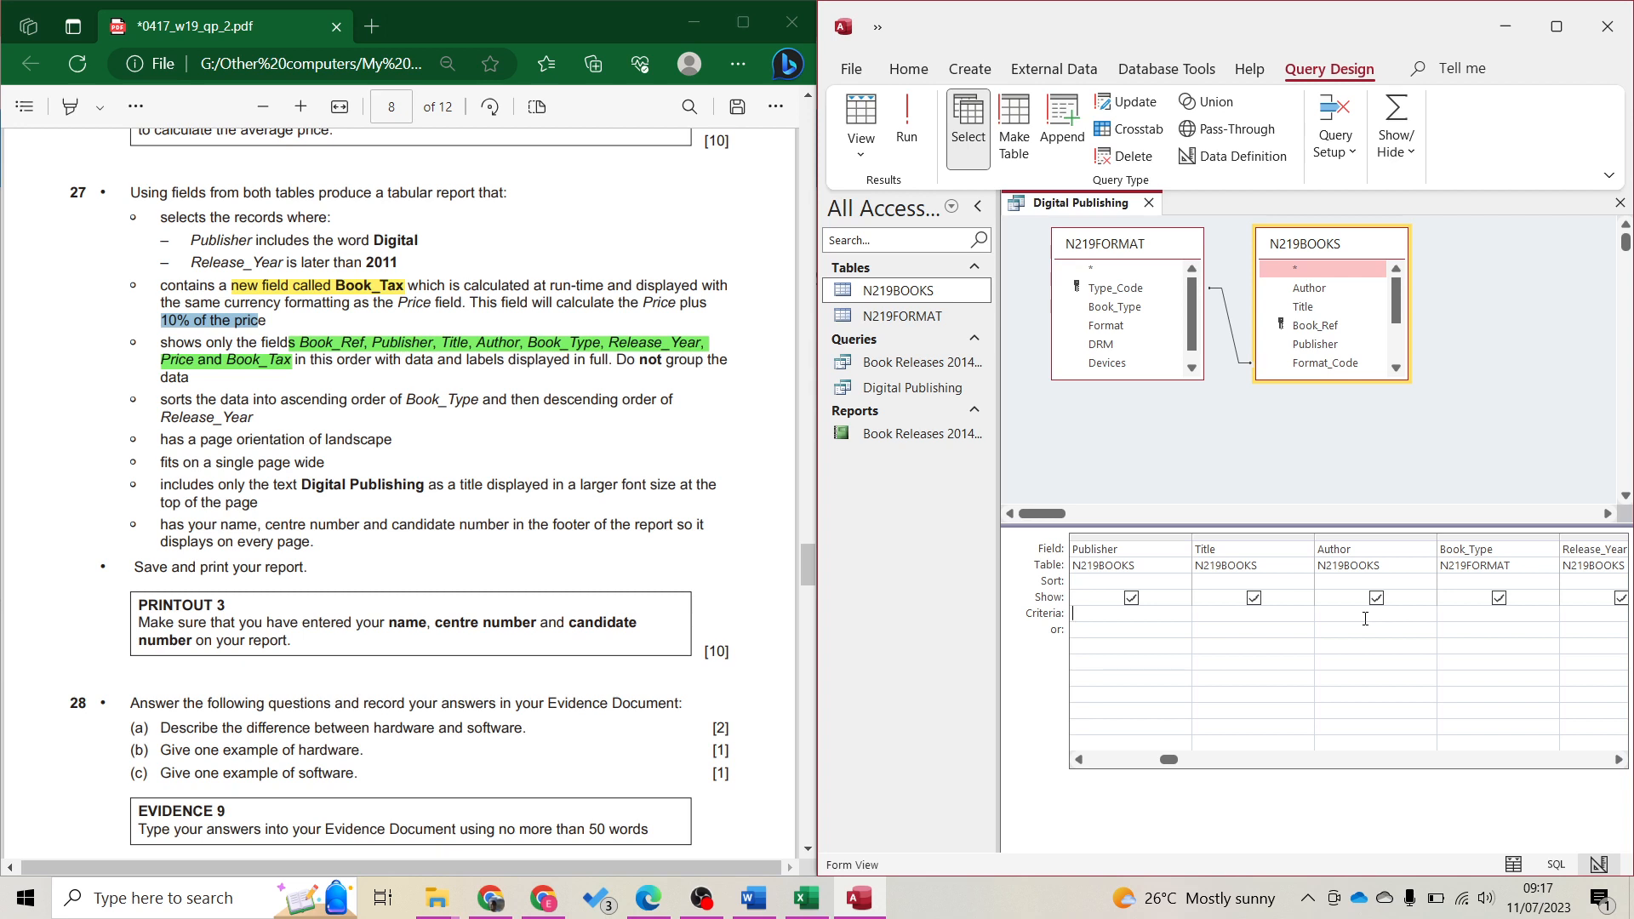
text(*Digital*)
key(Return)
Run the query, confirm every Publisher value contains Digital, then return to Design View
click(904, 123)
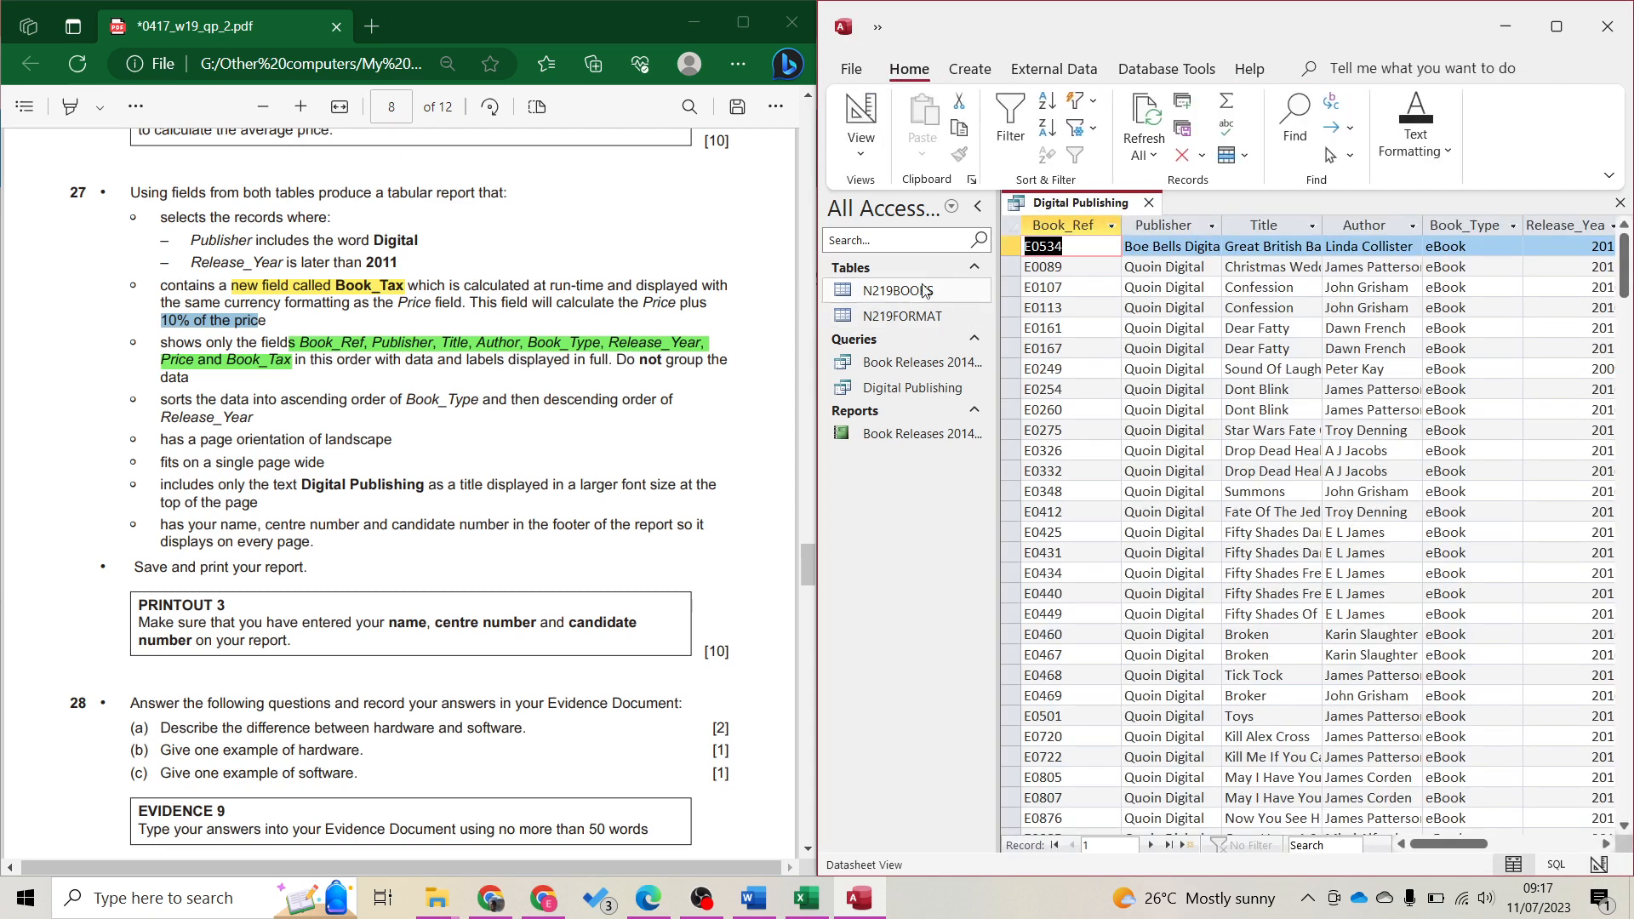
click(1215, 223)
click(1212, 224)
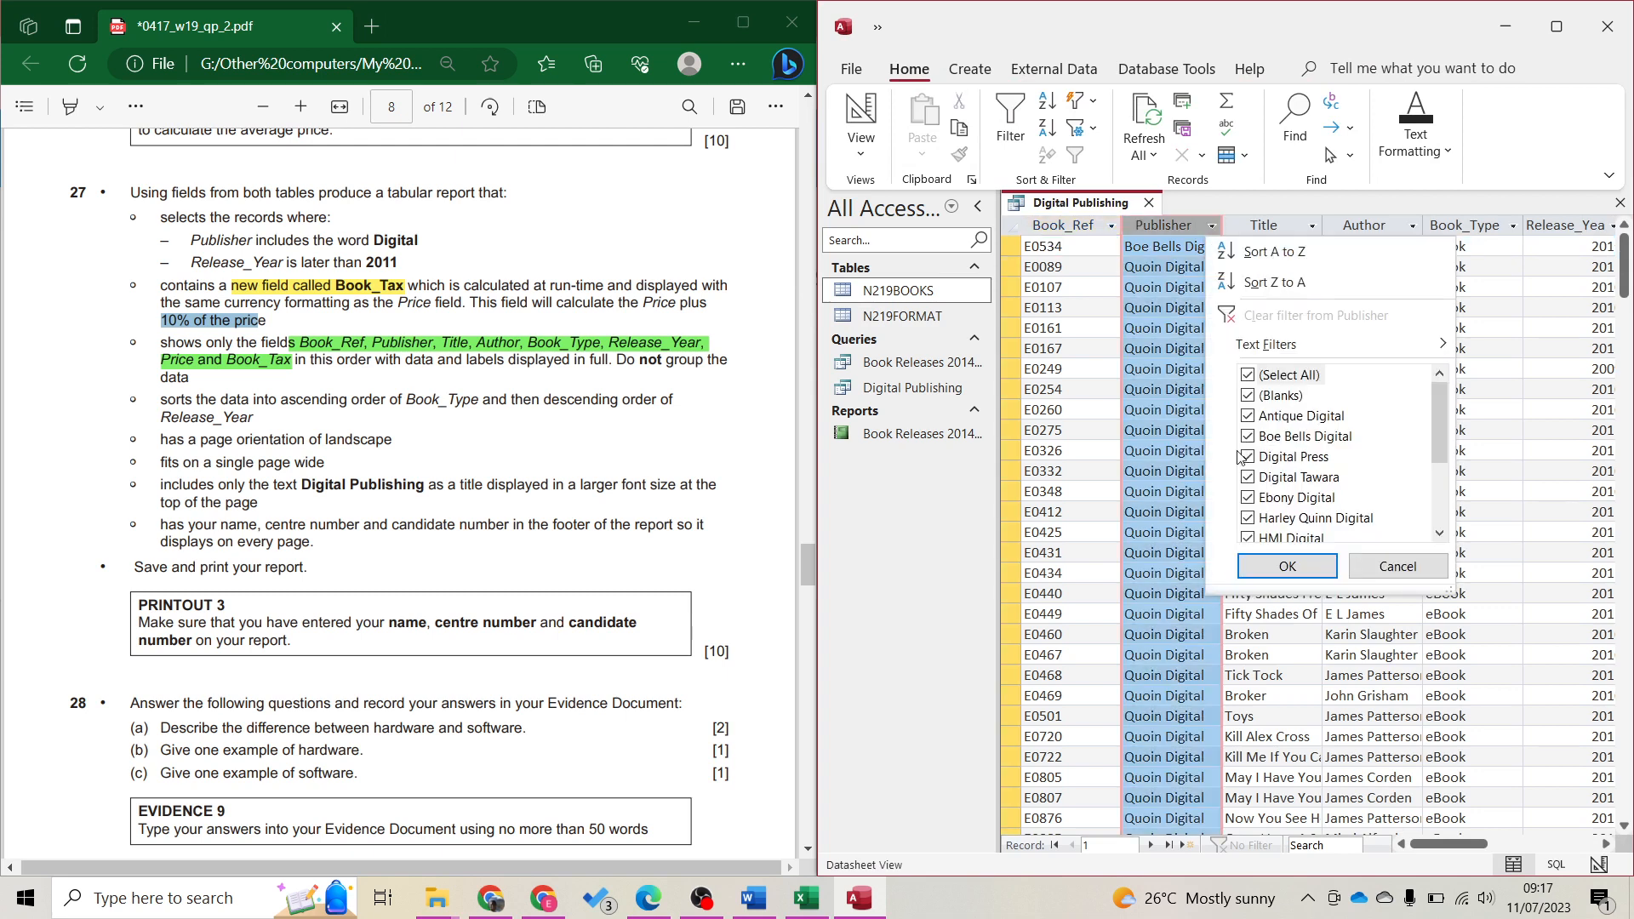
scroll(1367, 478, down, 3)
scroll(1323, 485, down, 2)
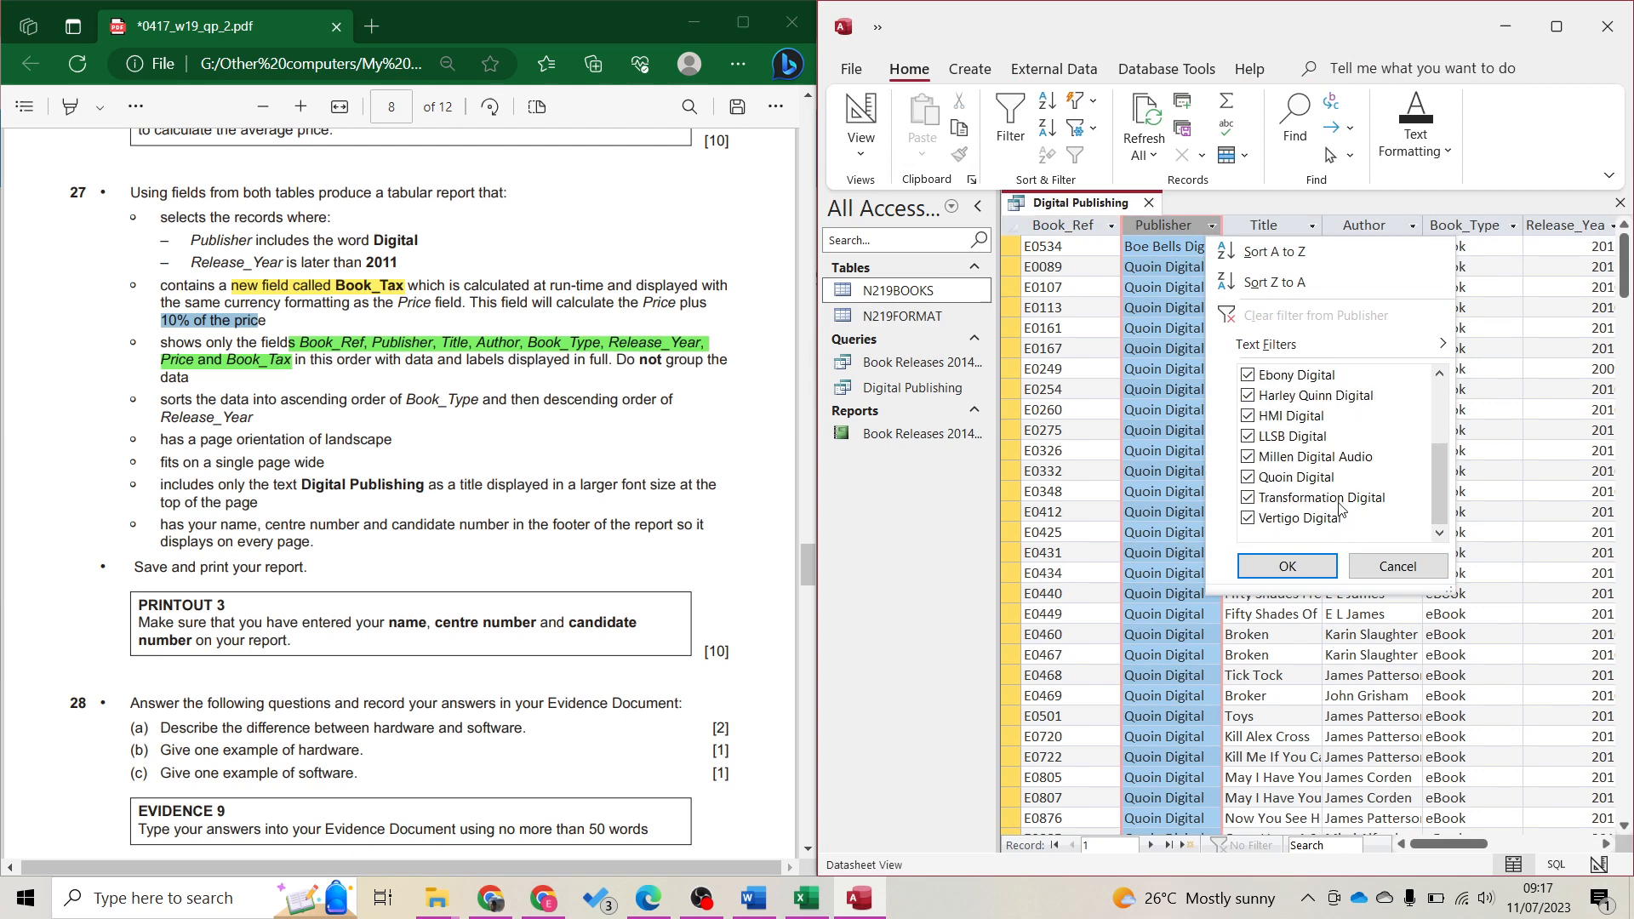
key(Escape)
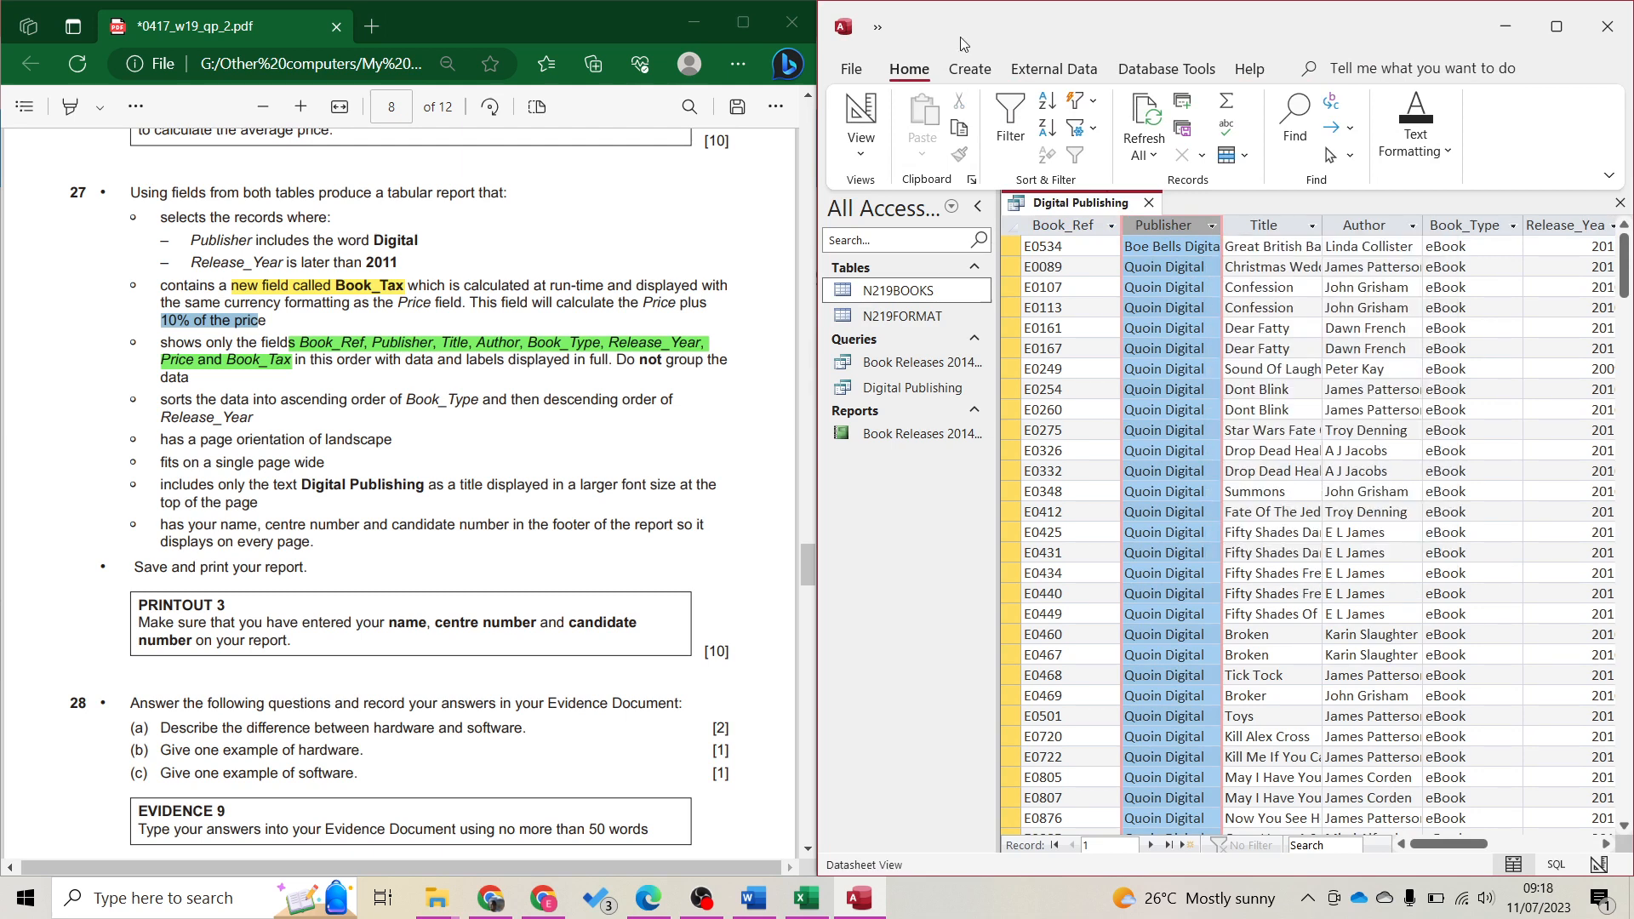
click(861, 115)
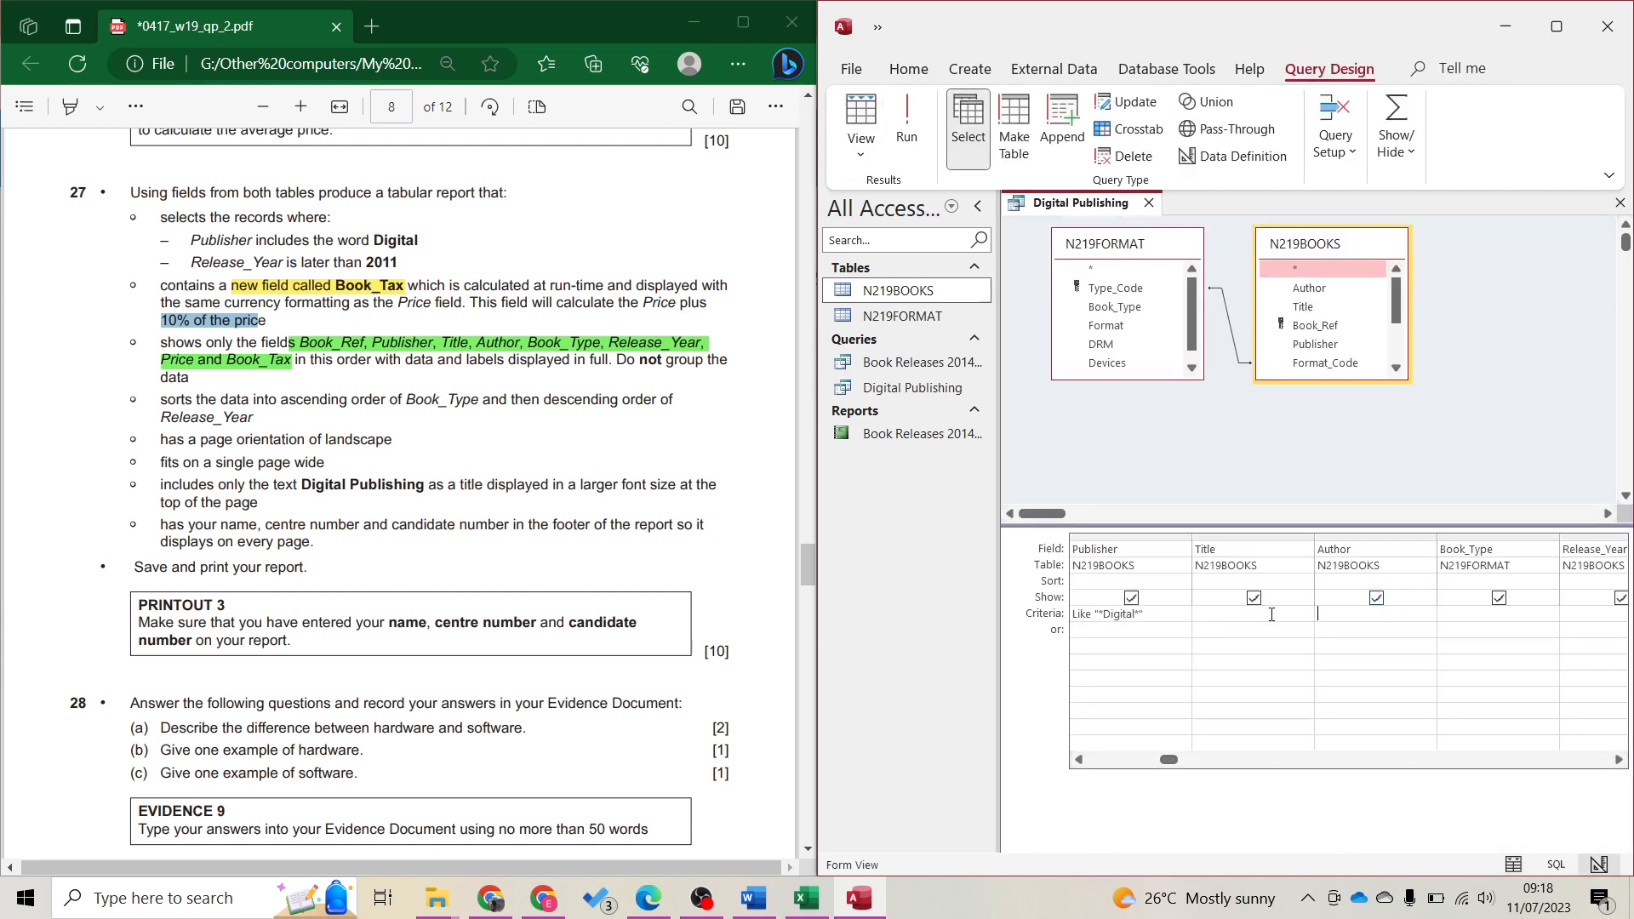
Run the query with the Release_Year >2011 criterion and confirm 39 records dated 2012–2018
key(Tab)
key(Tab)
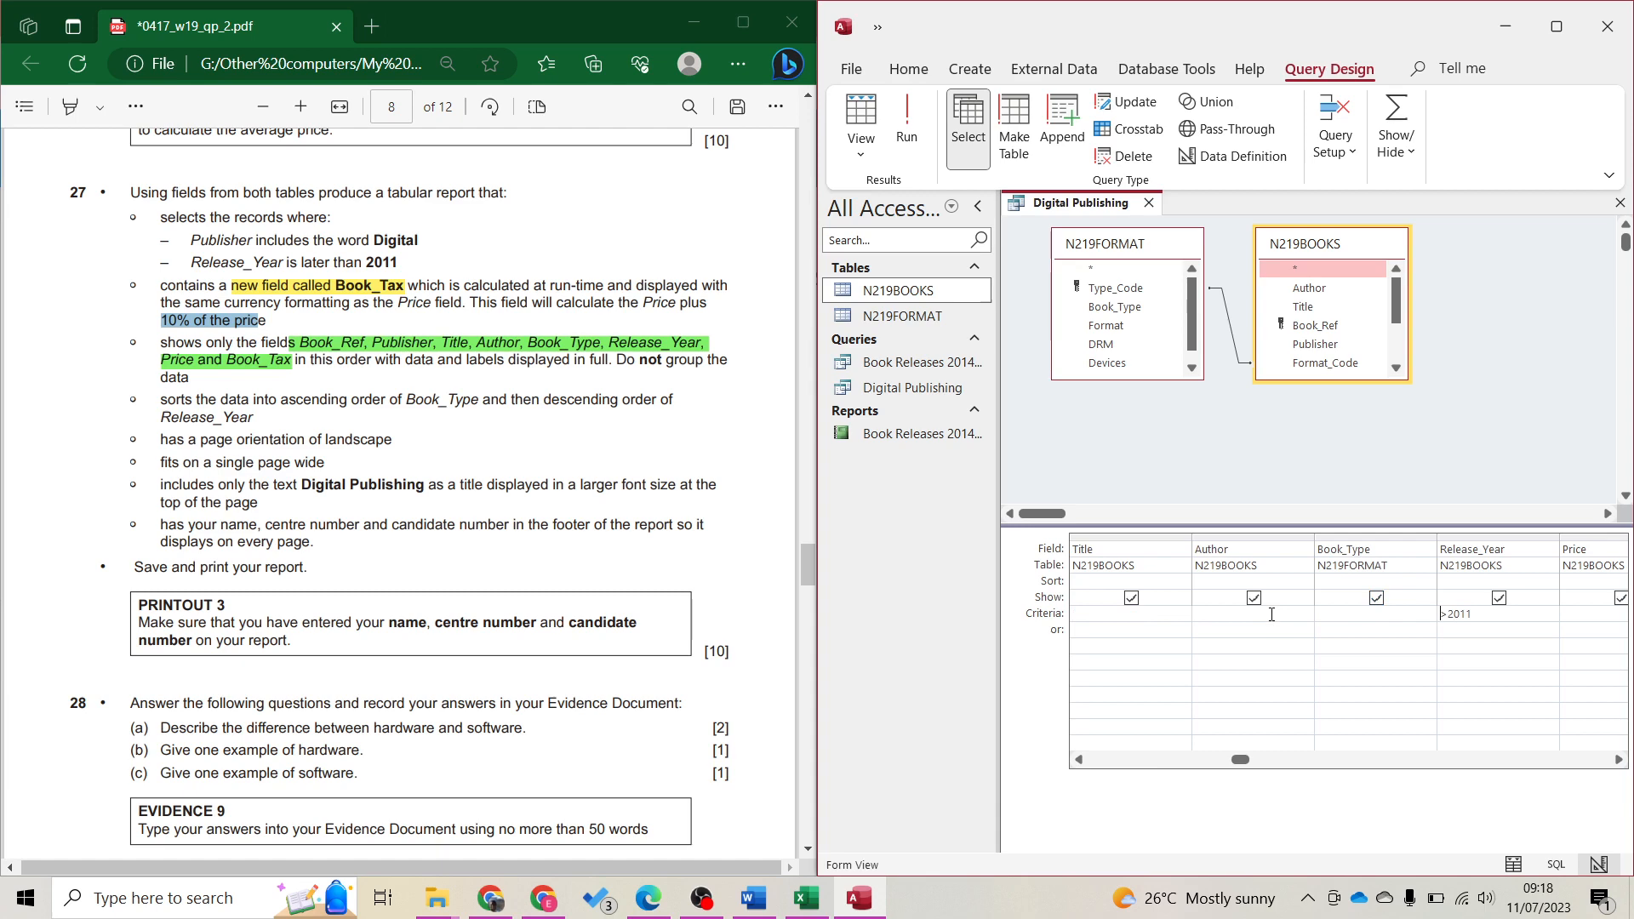
click(906, 119)
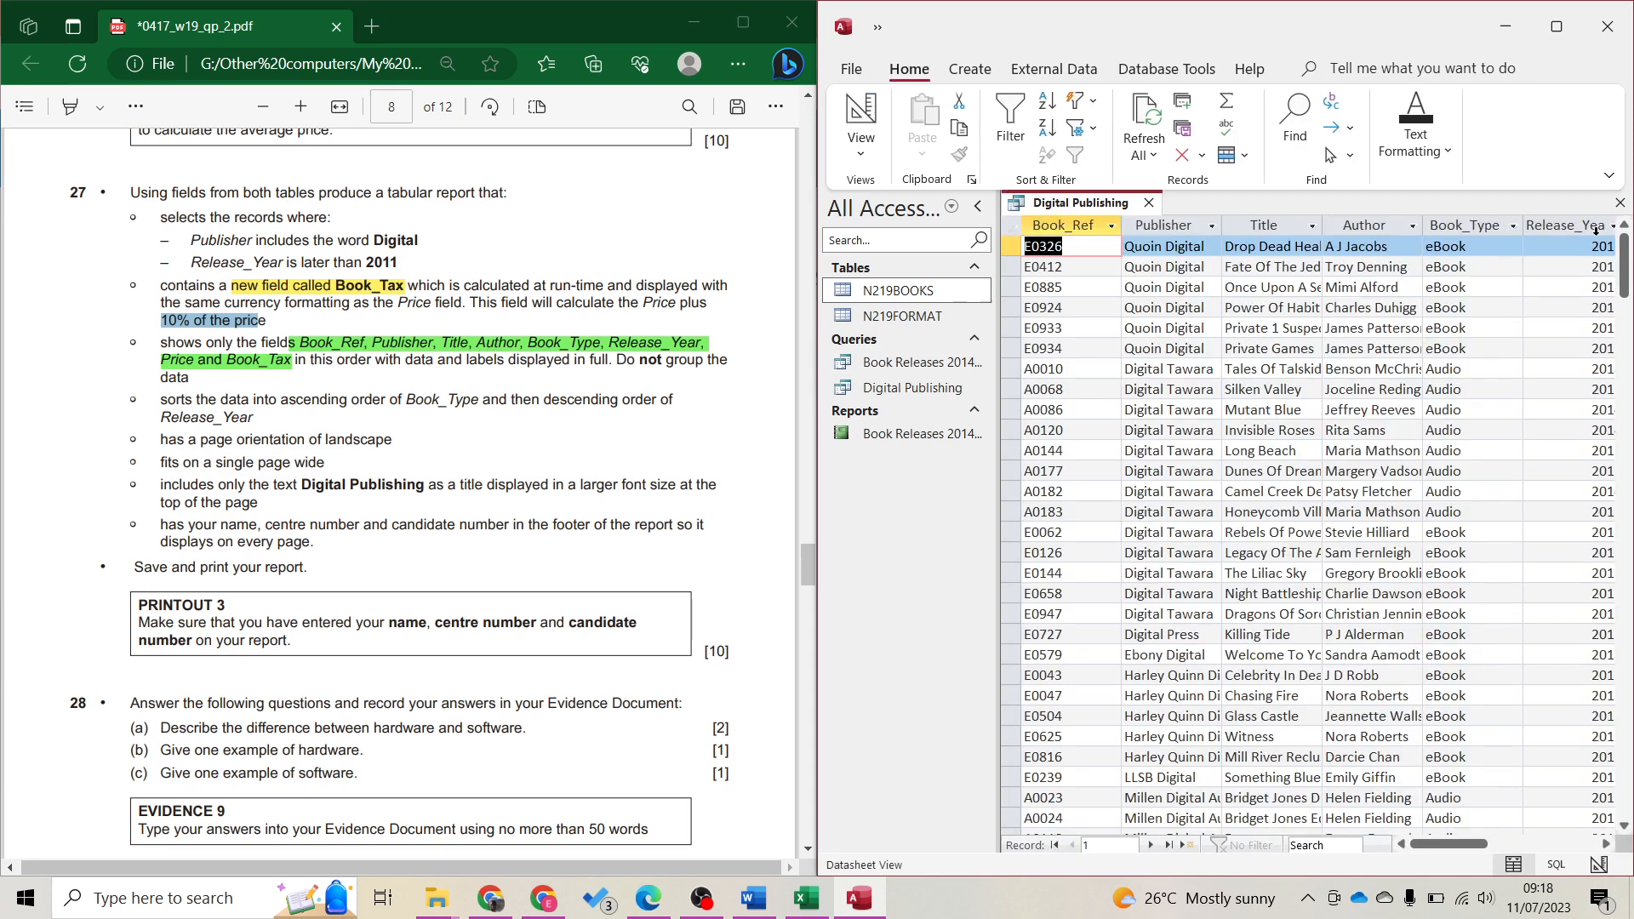
click(1597, 228)
click(1611, 226)
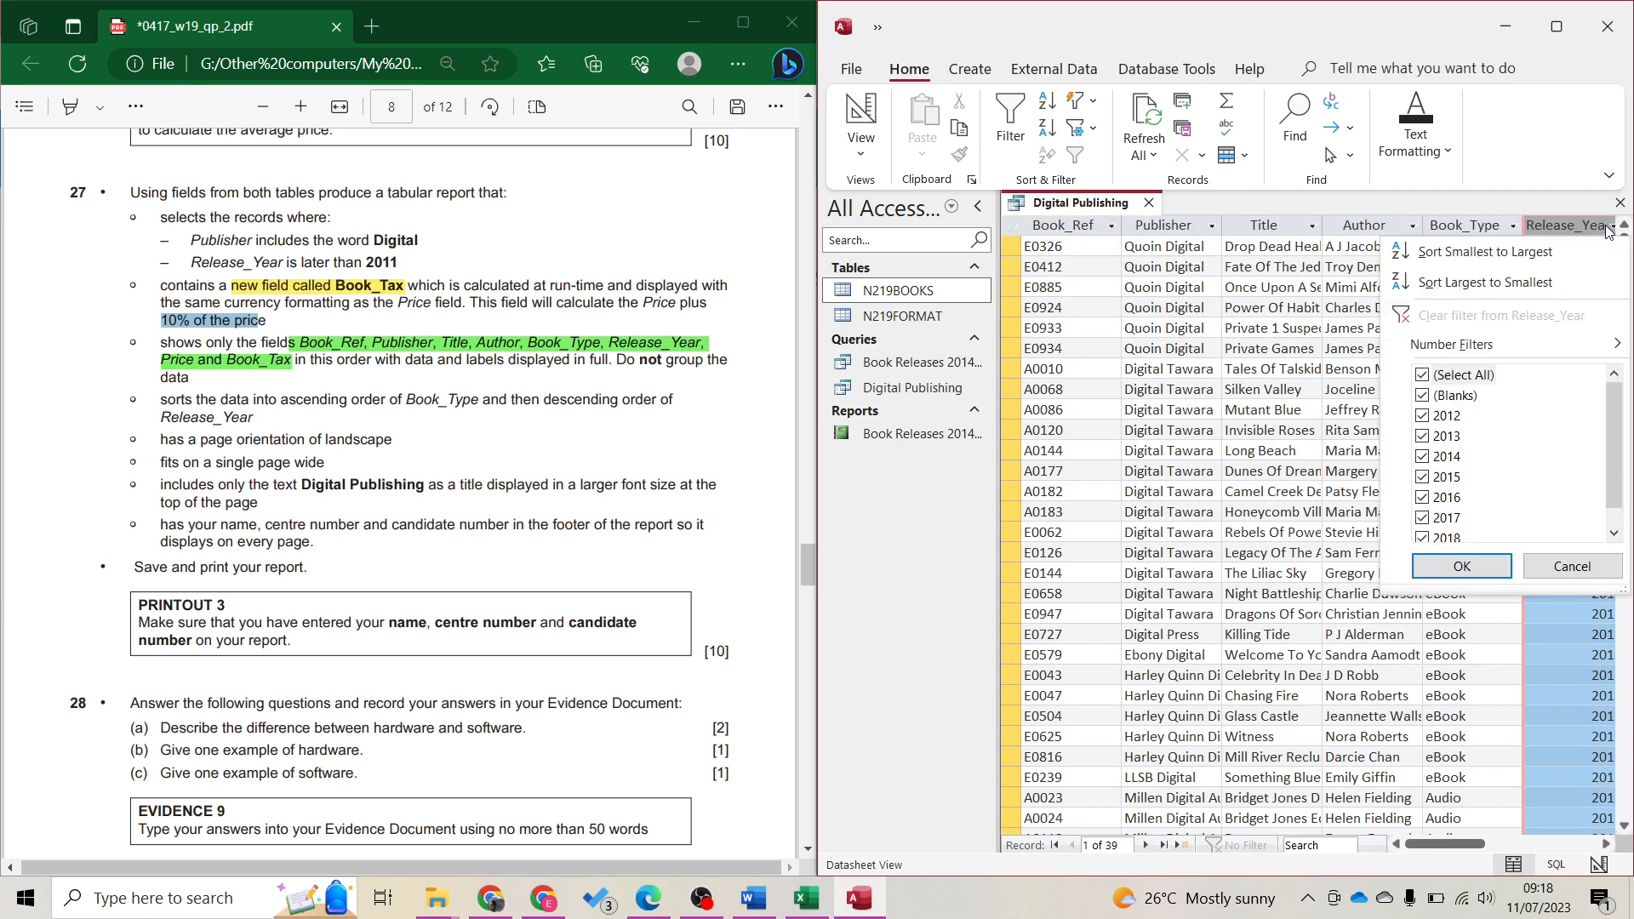
scroll(1464, 436, down, 1)
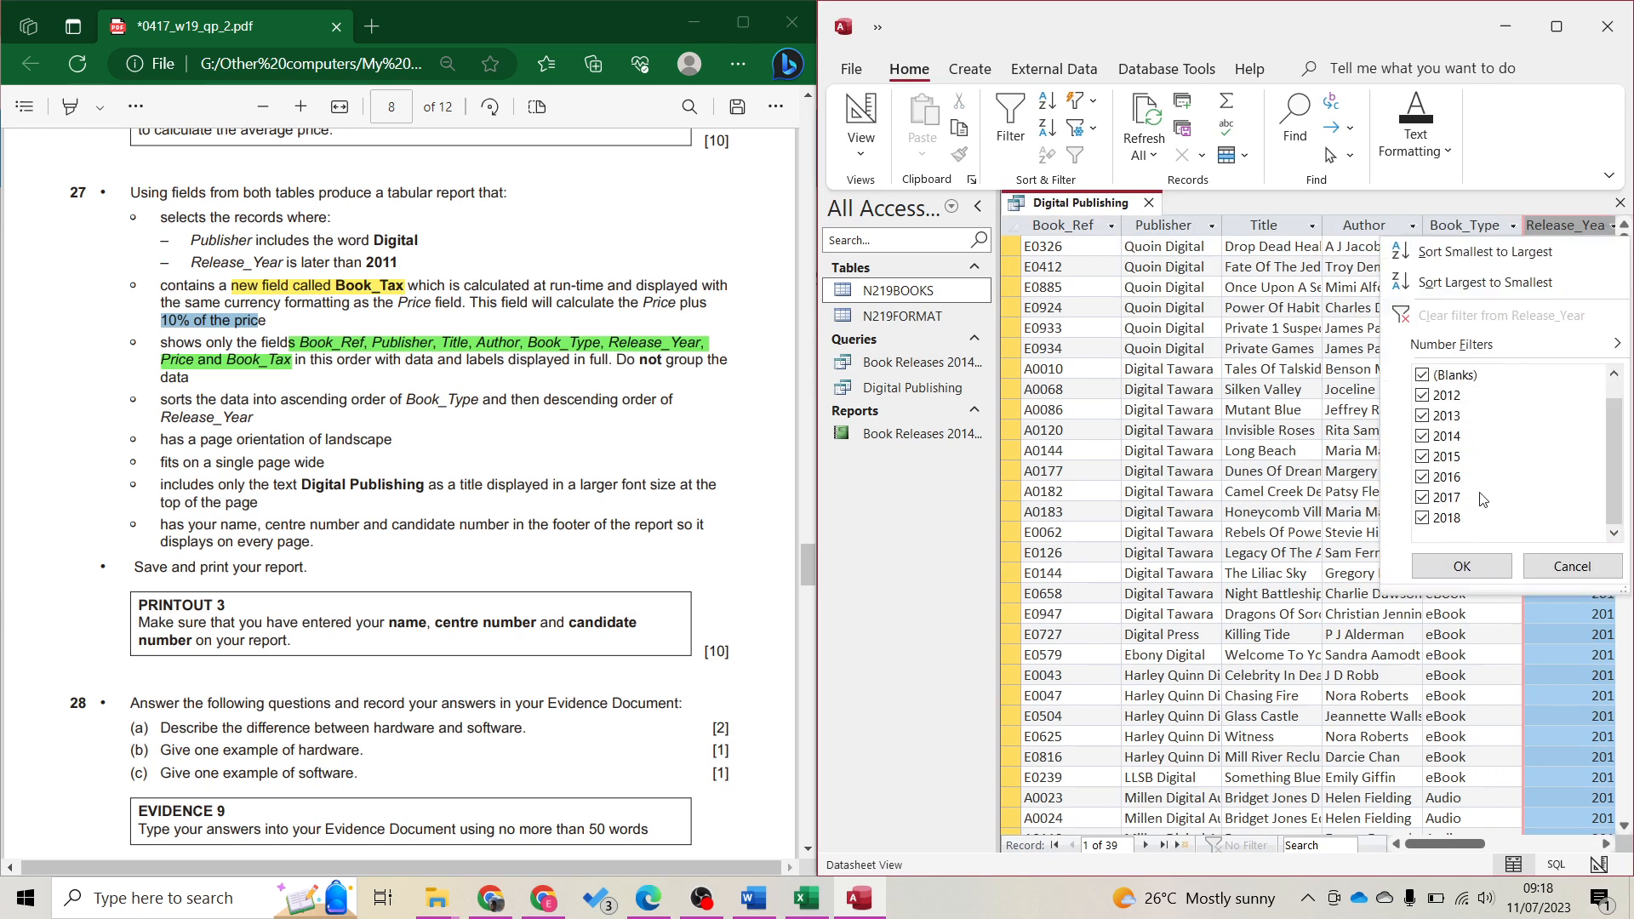
key(Escape)
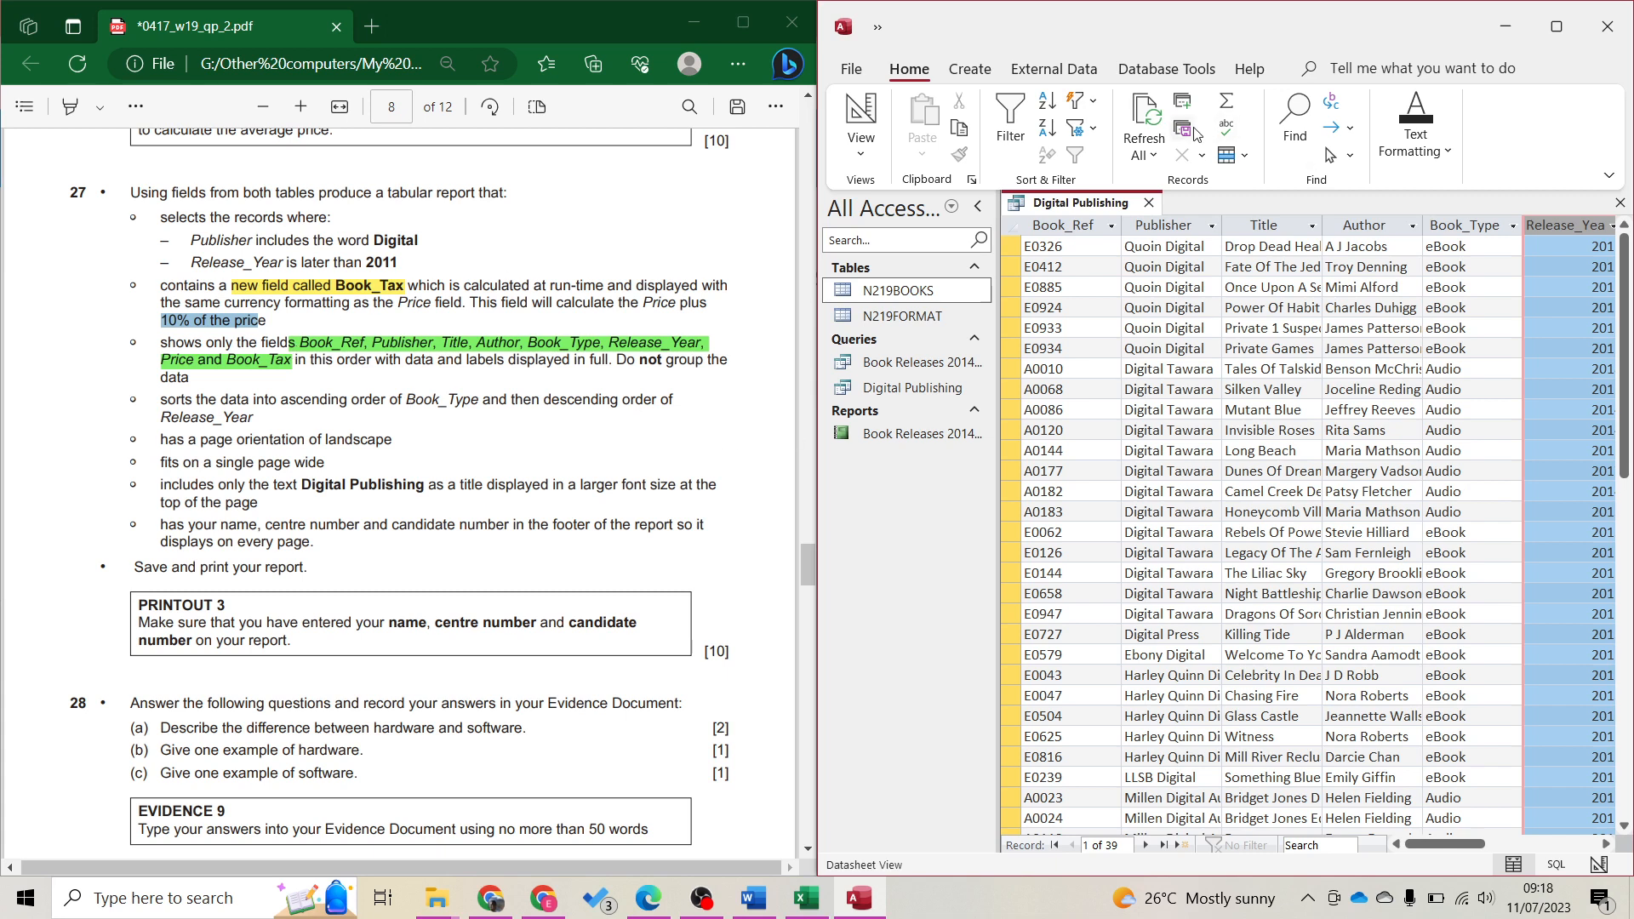
click(970, 68)
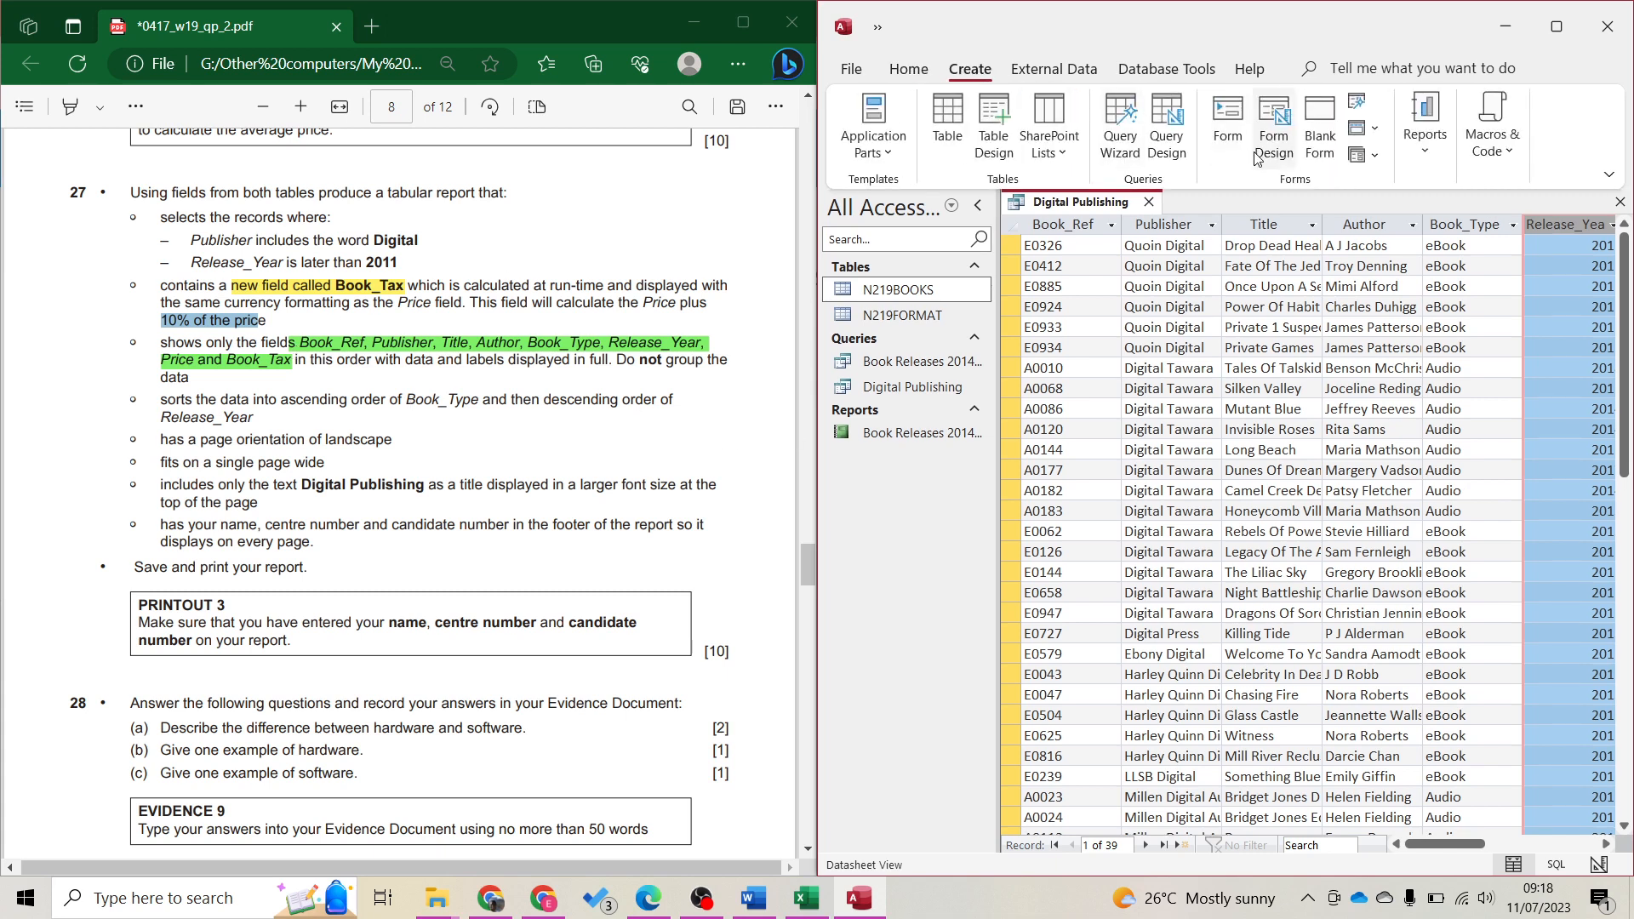
Start the Report Wizard with all query fields, viewed by N219BOOKS, with no grouping or sorting
click(1425, 127)
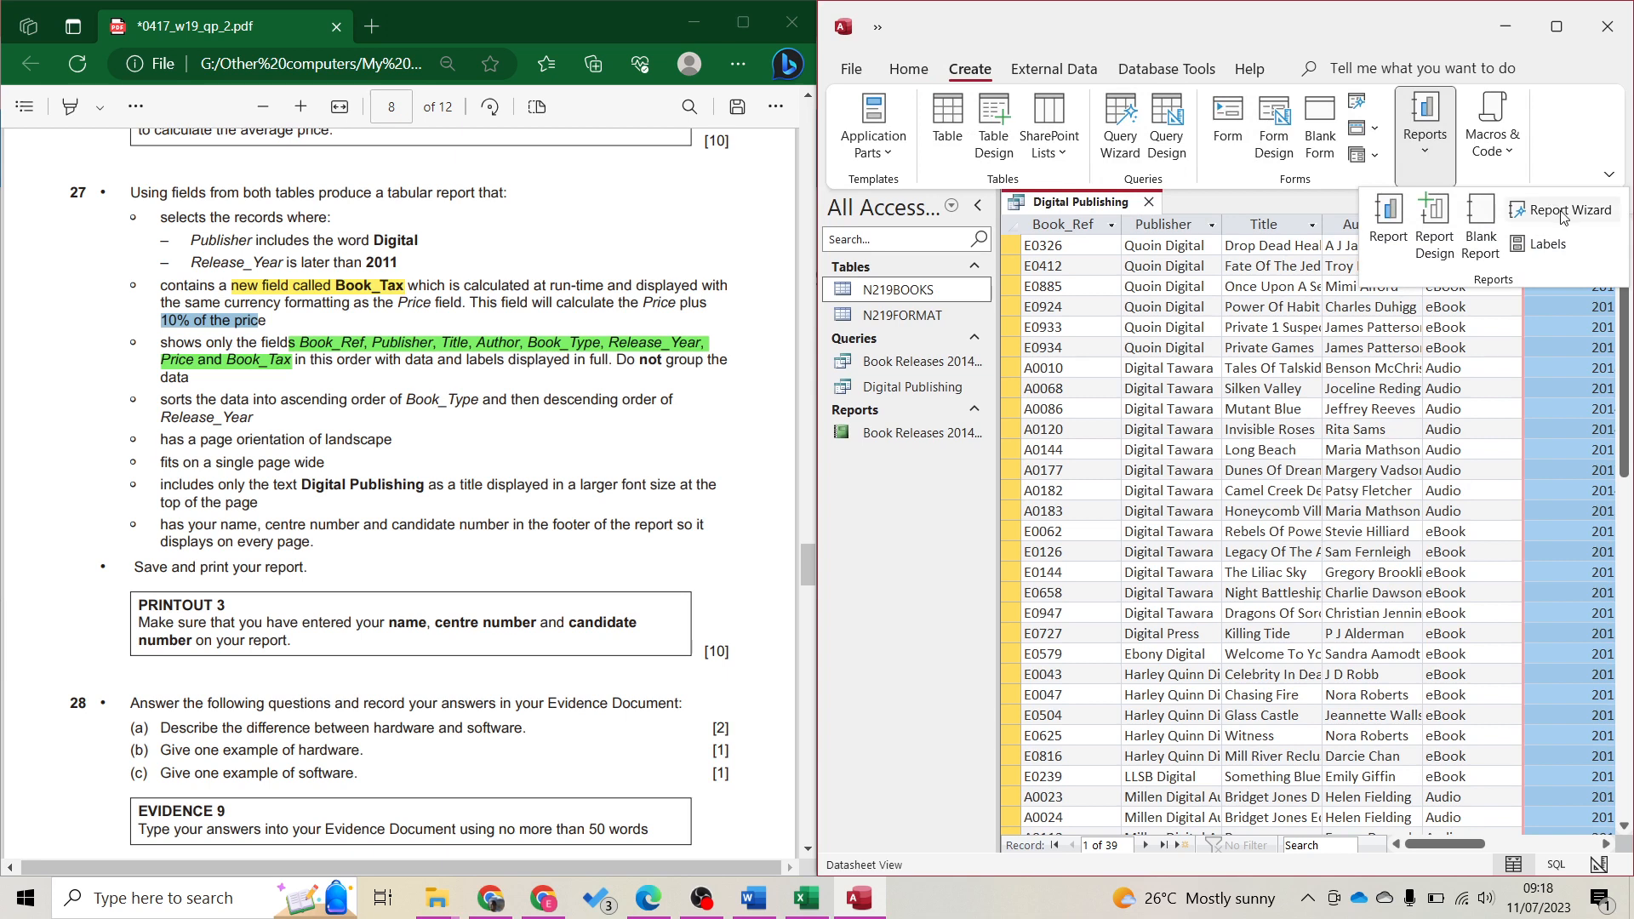
click(1563, 213)
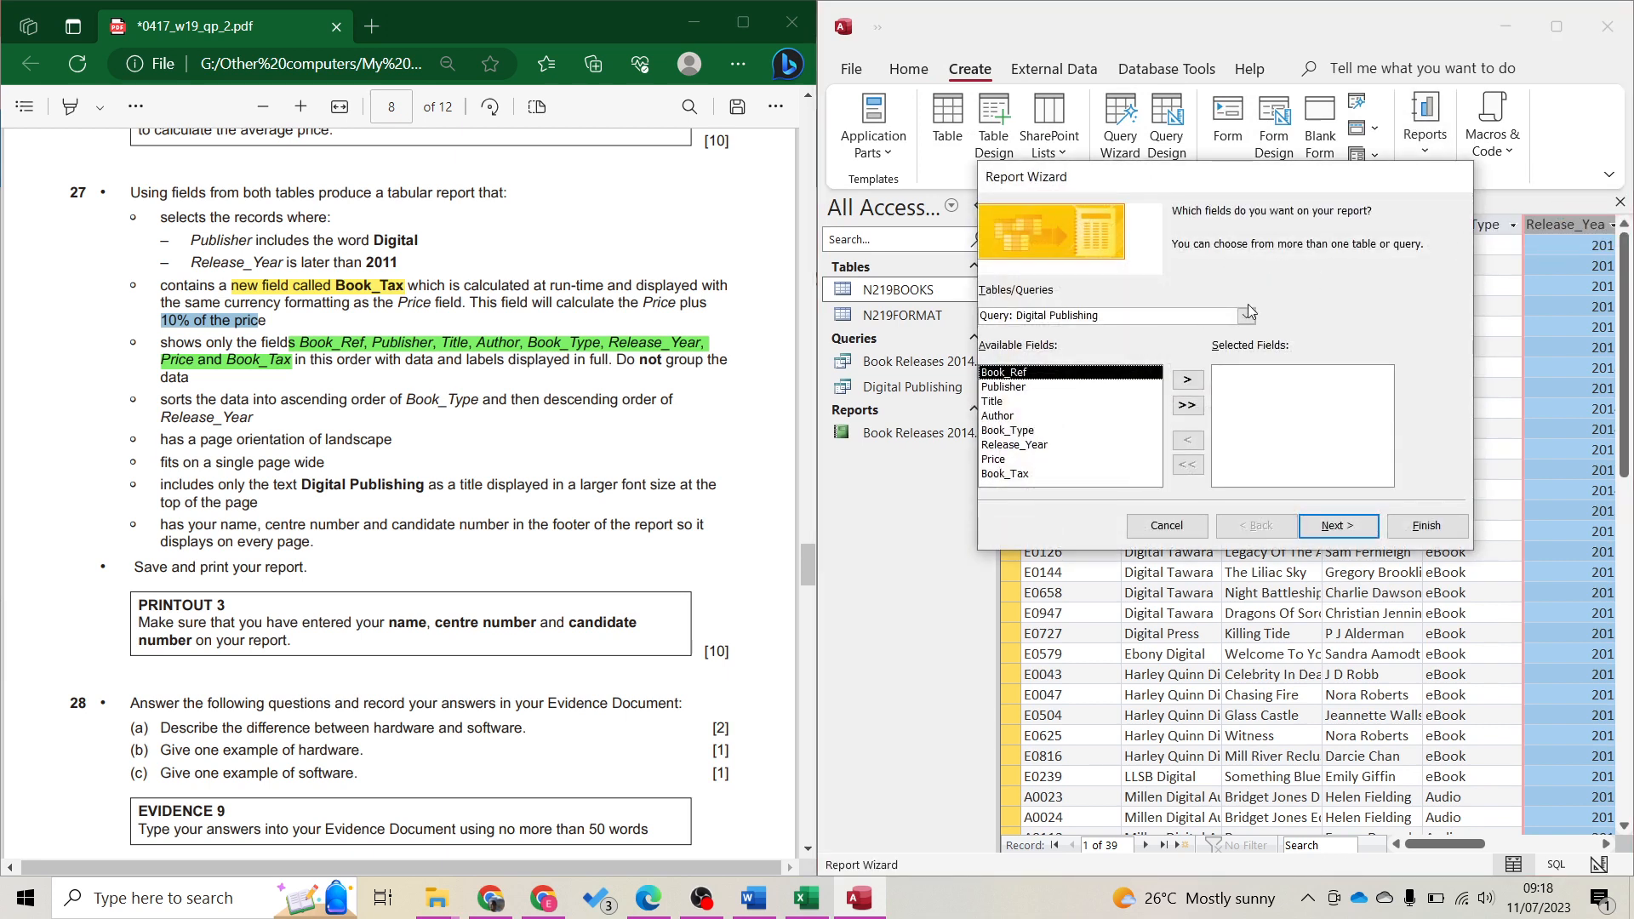
click(1188, 405)
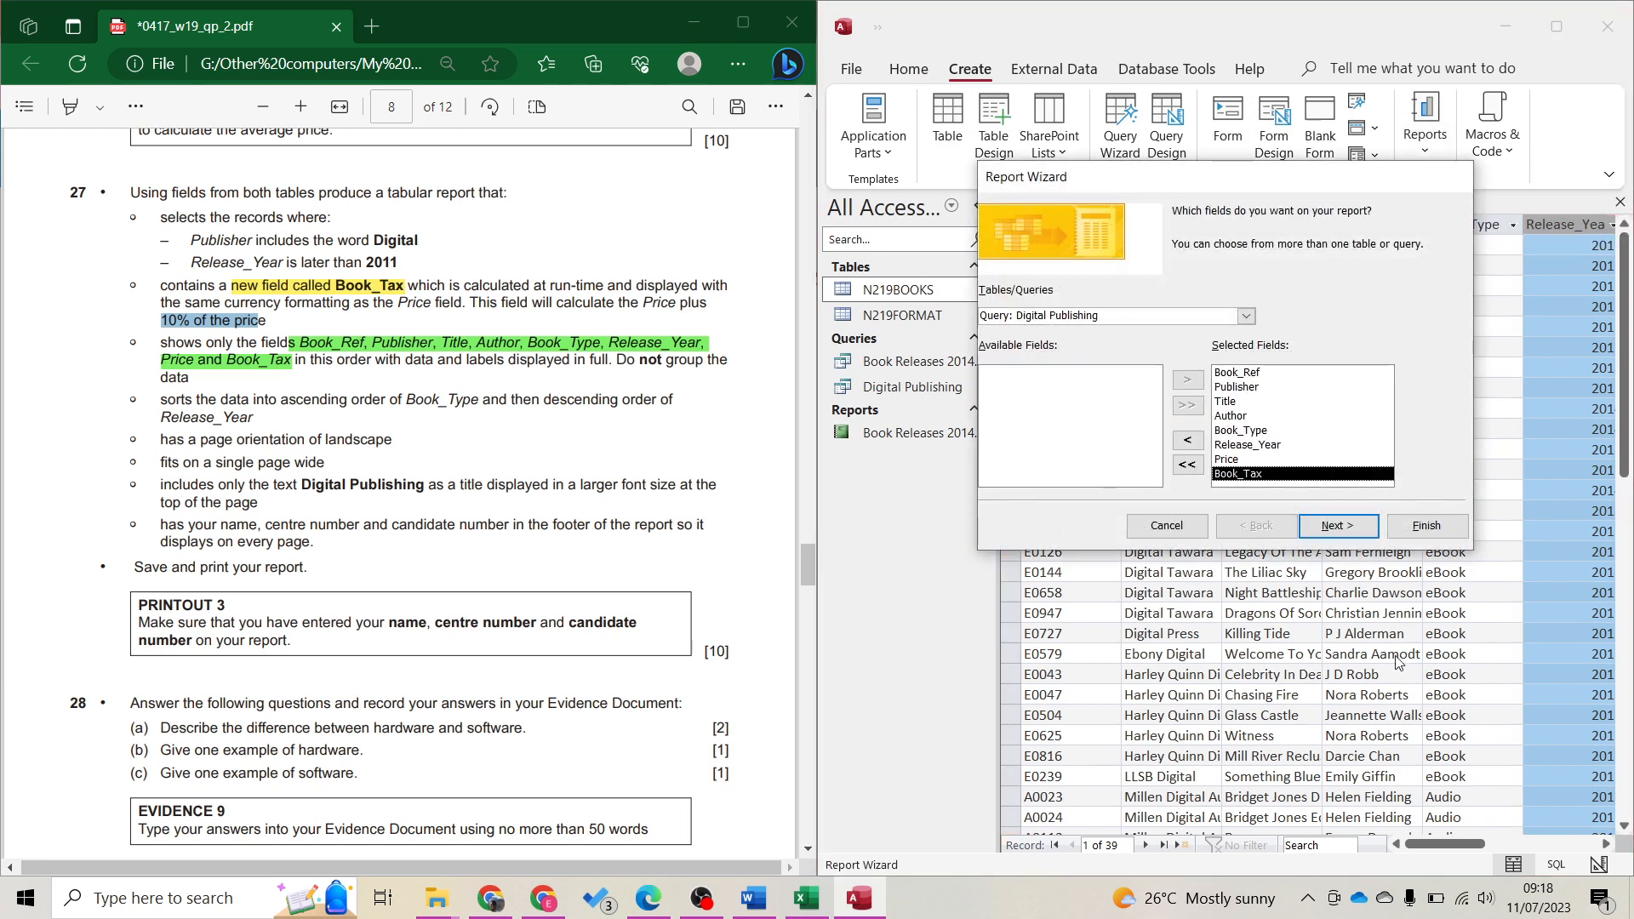
click(1333, 526)
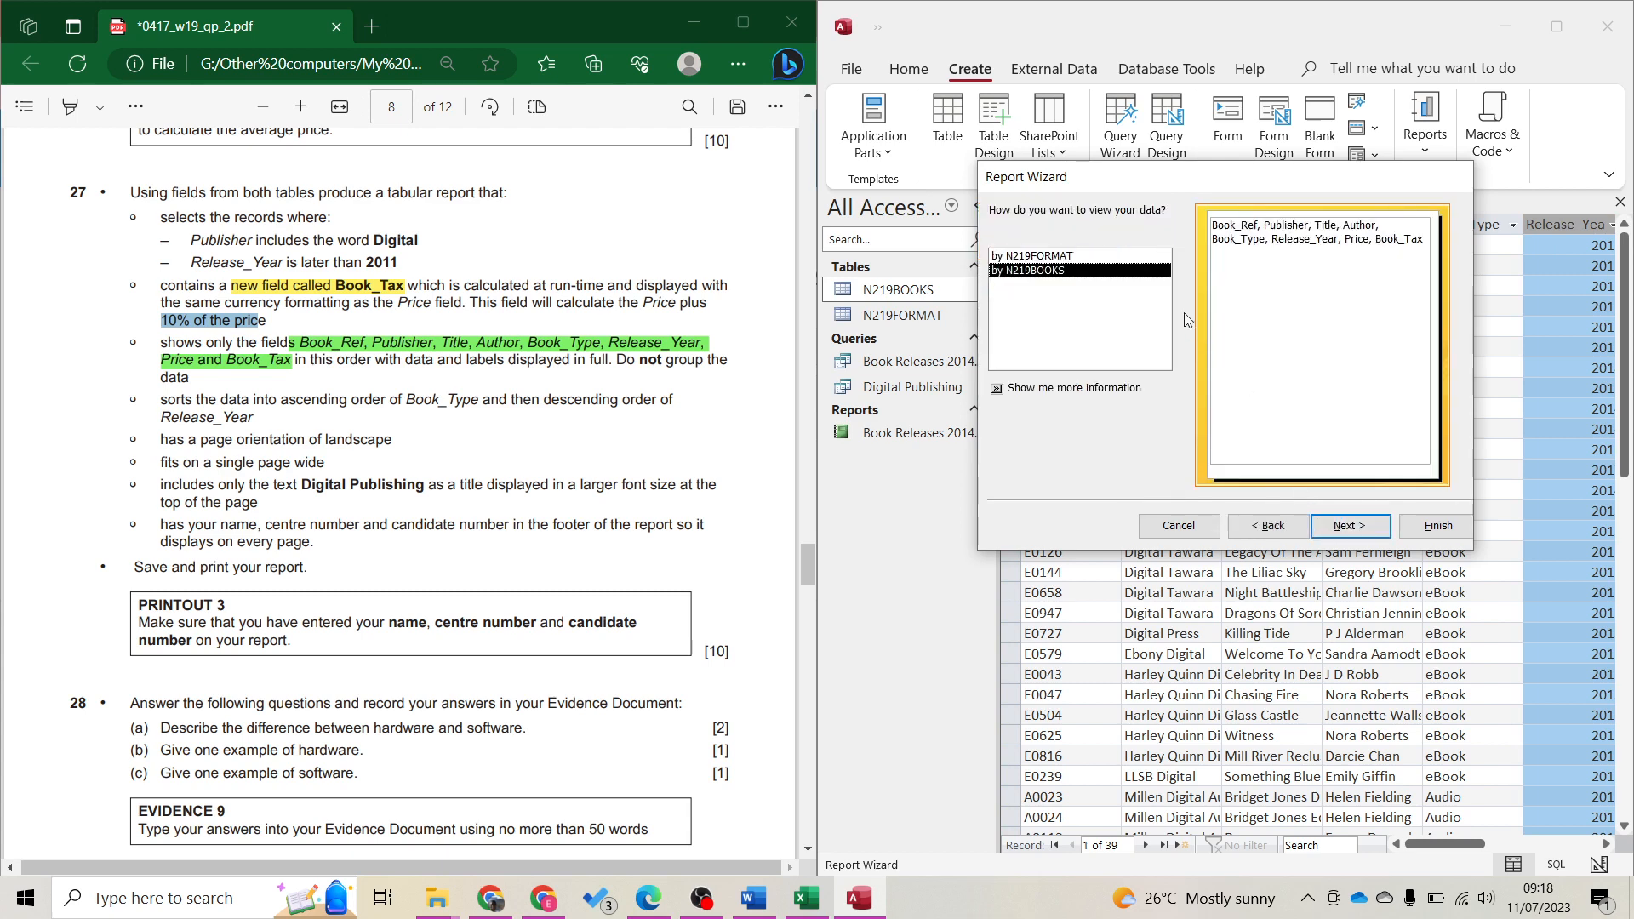
click(1077, 257)
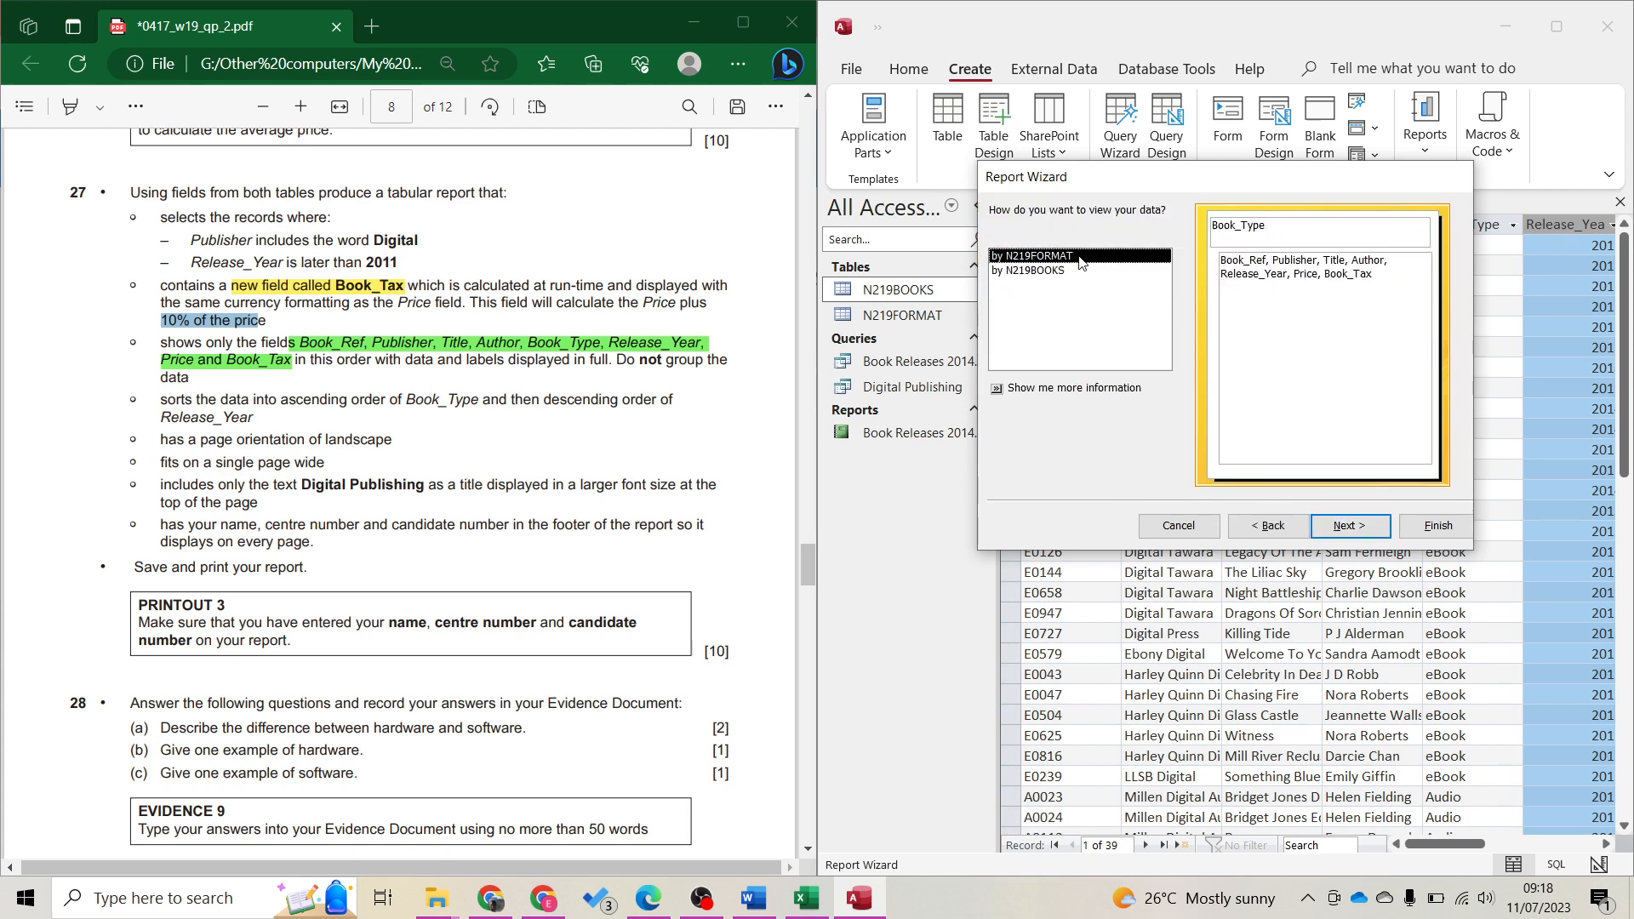
click(1086, 273)
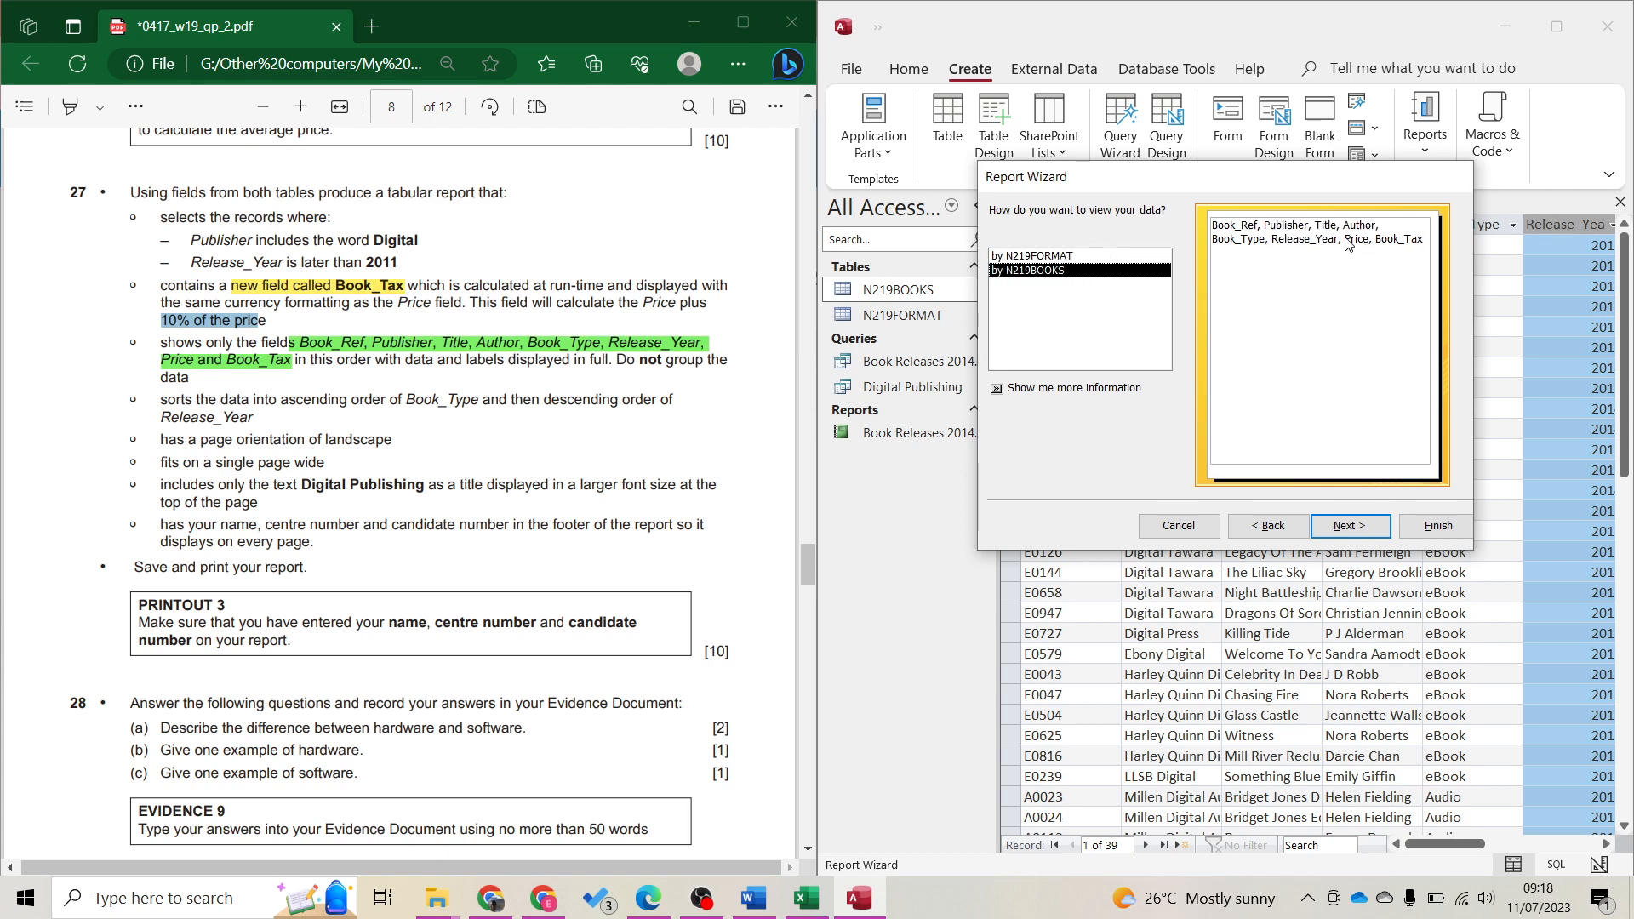
click(1348, 528)
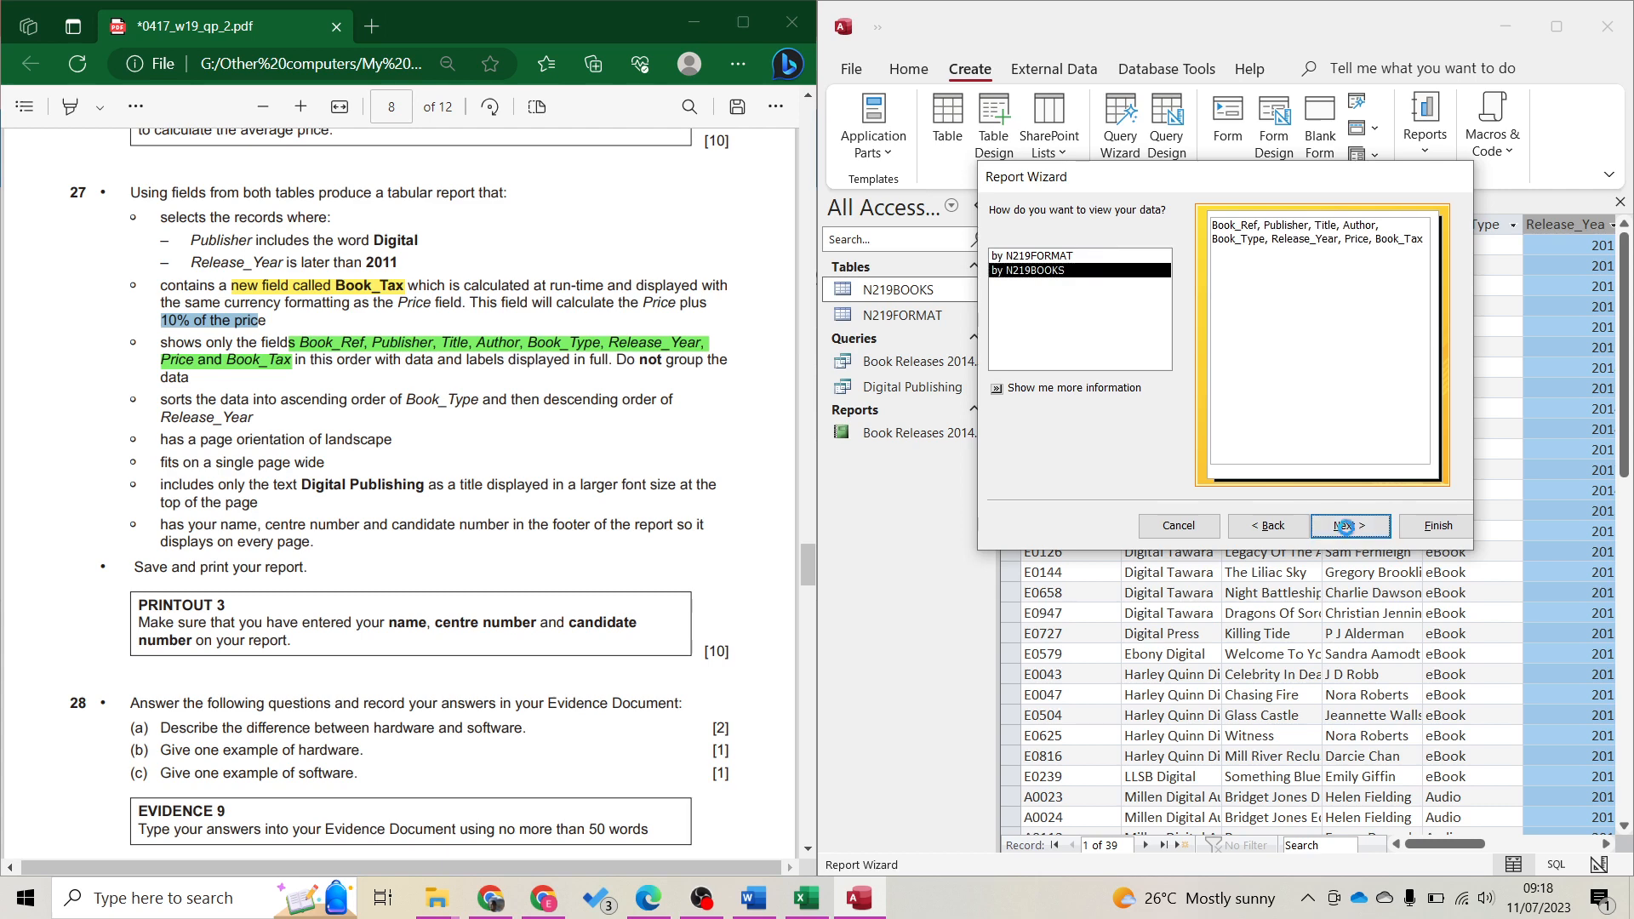
click(1348, 527)
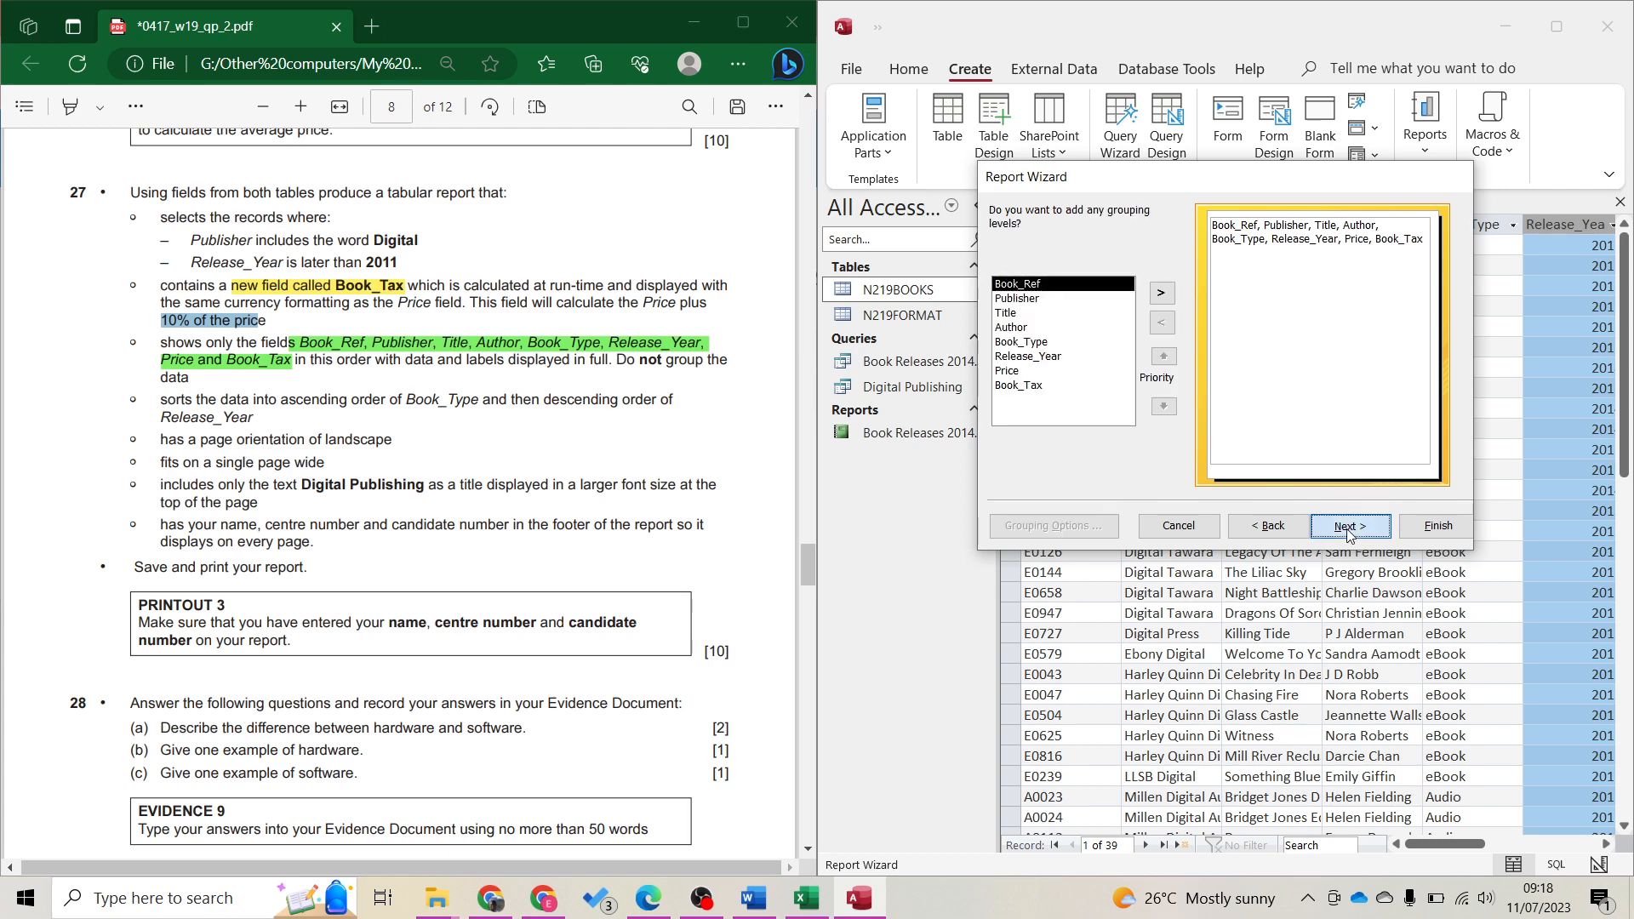
click(1346, 528)
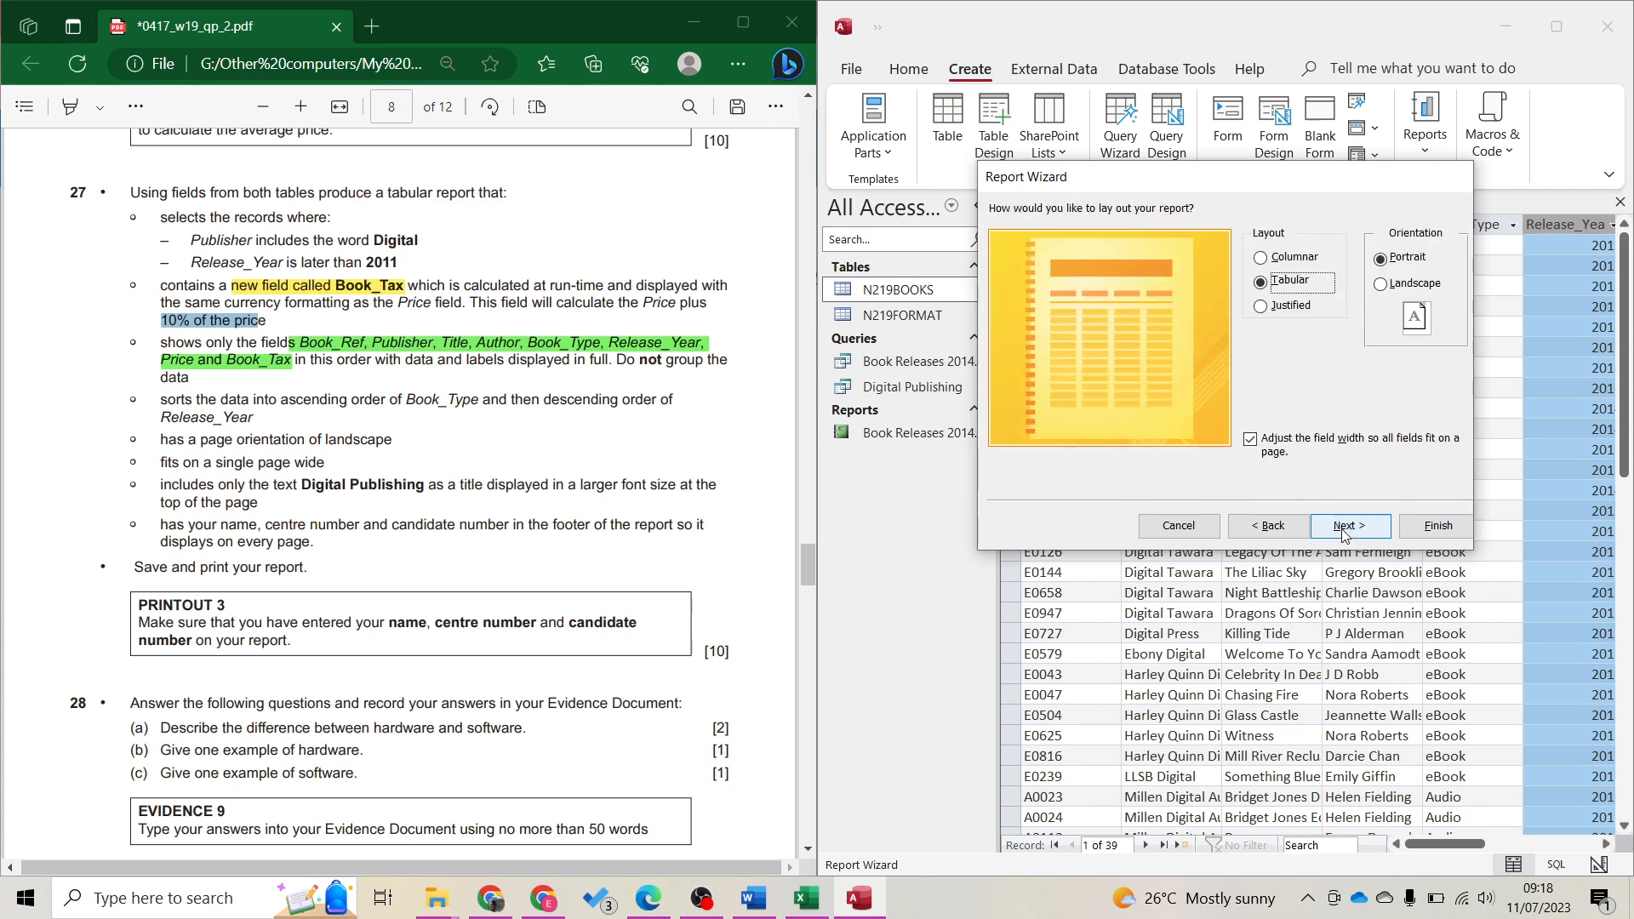
Choose the Tabular landscape layout, title the report Digital Publishing, and finish to preview it
double_click(361, 439)
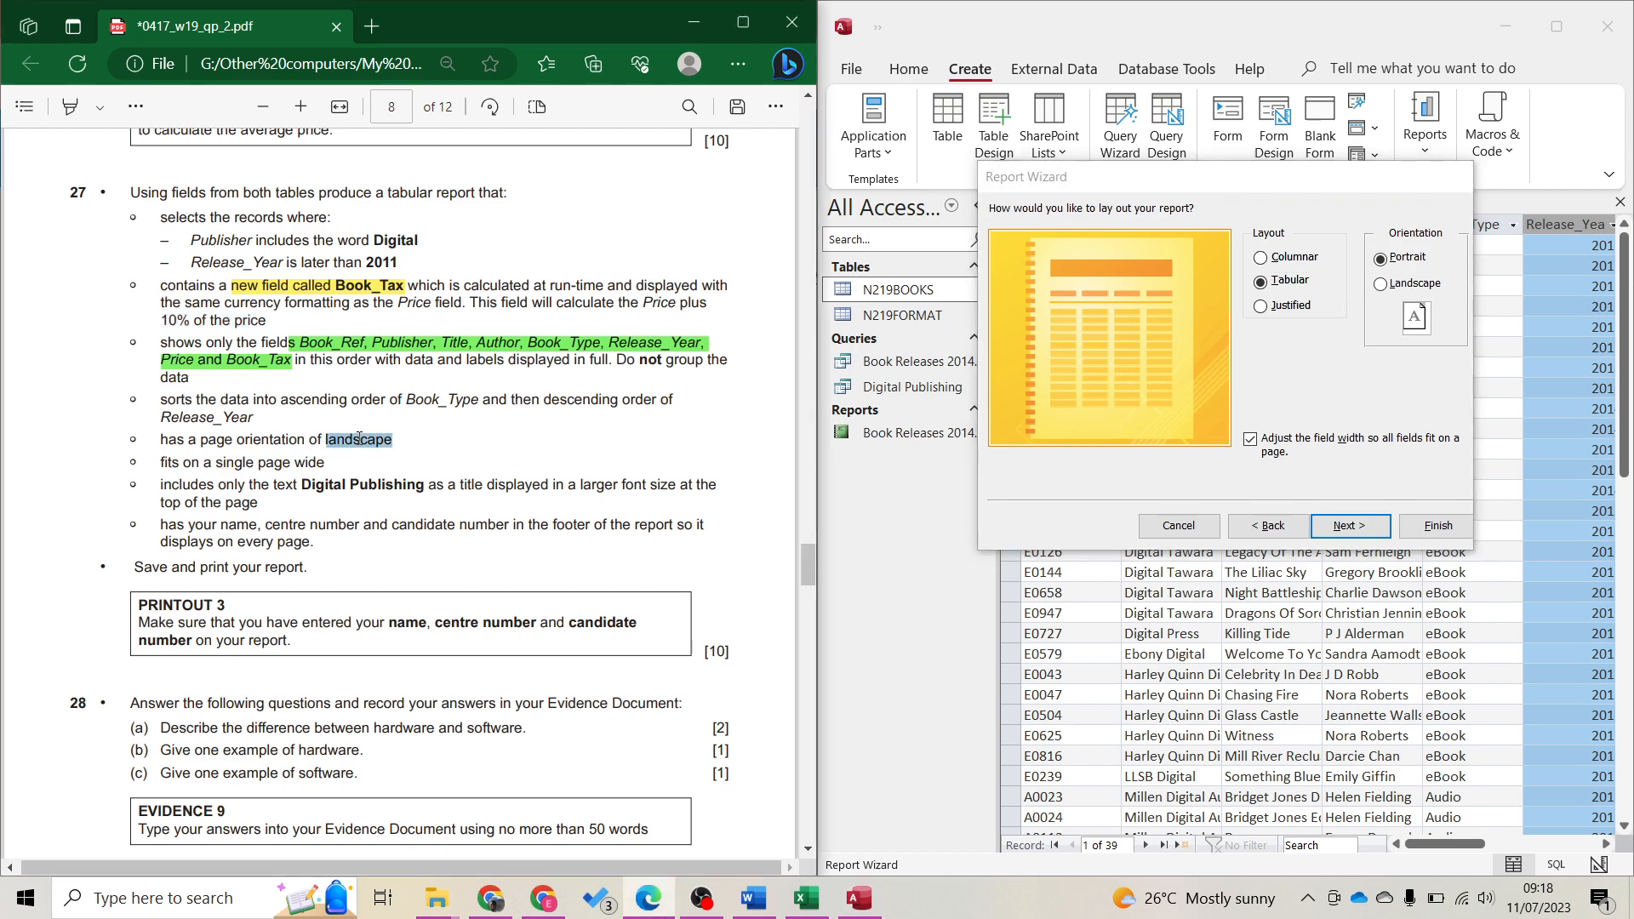
mouse_move(392, 327)
click(451, 362)
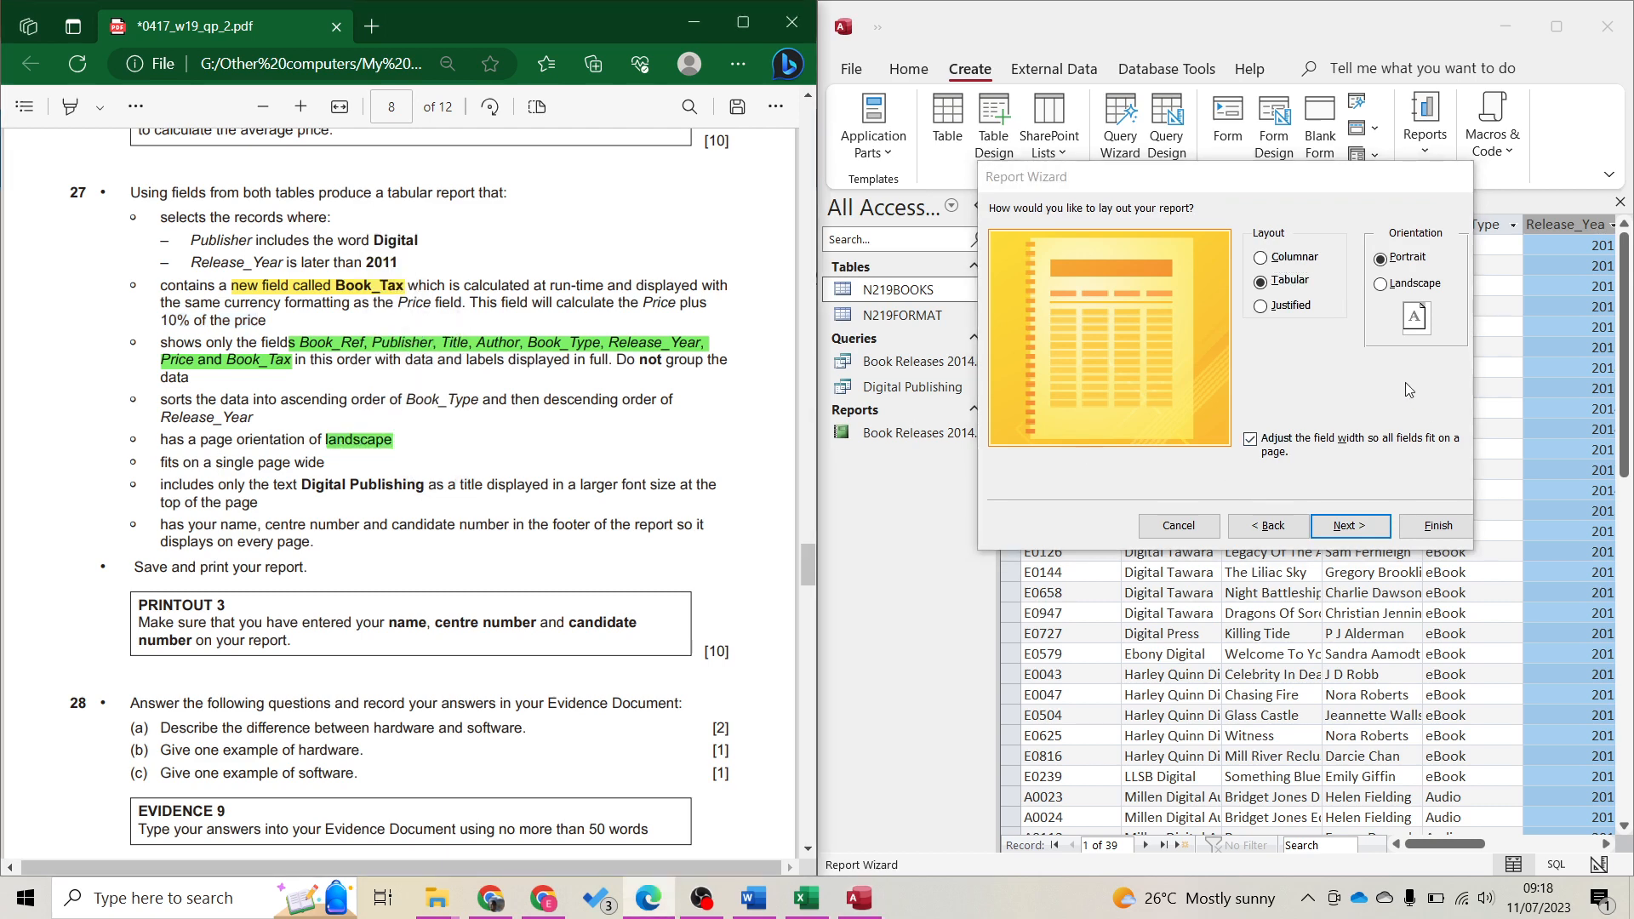
click(1419, 292)
click(1376, 527)
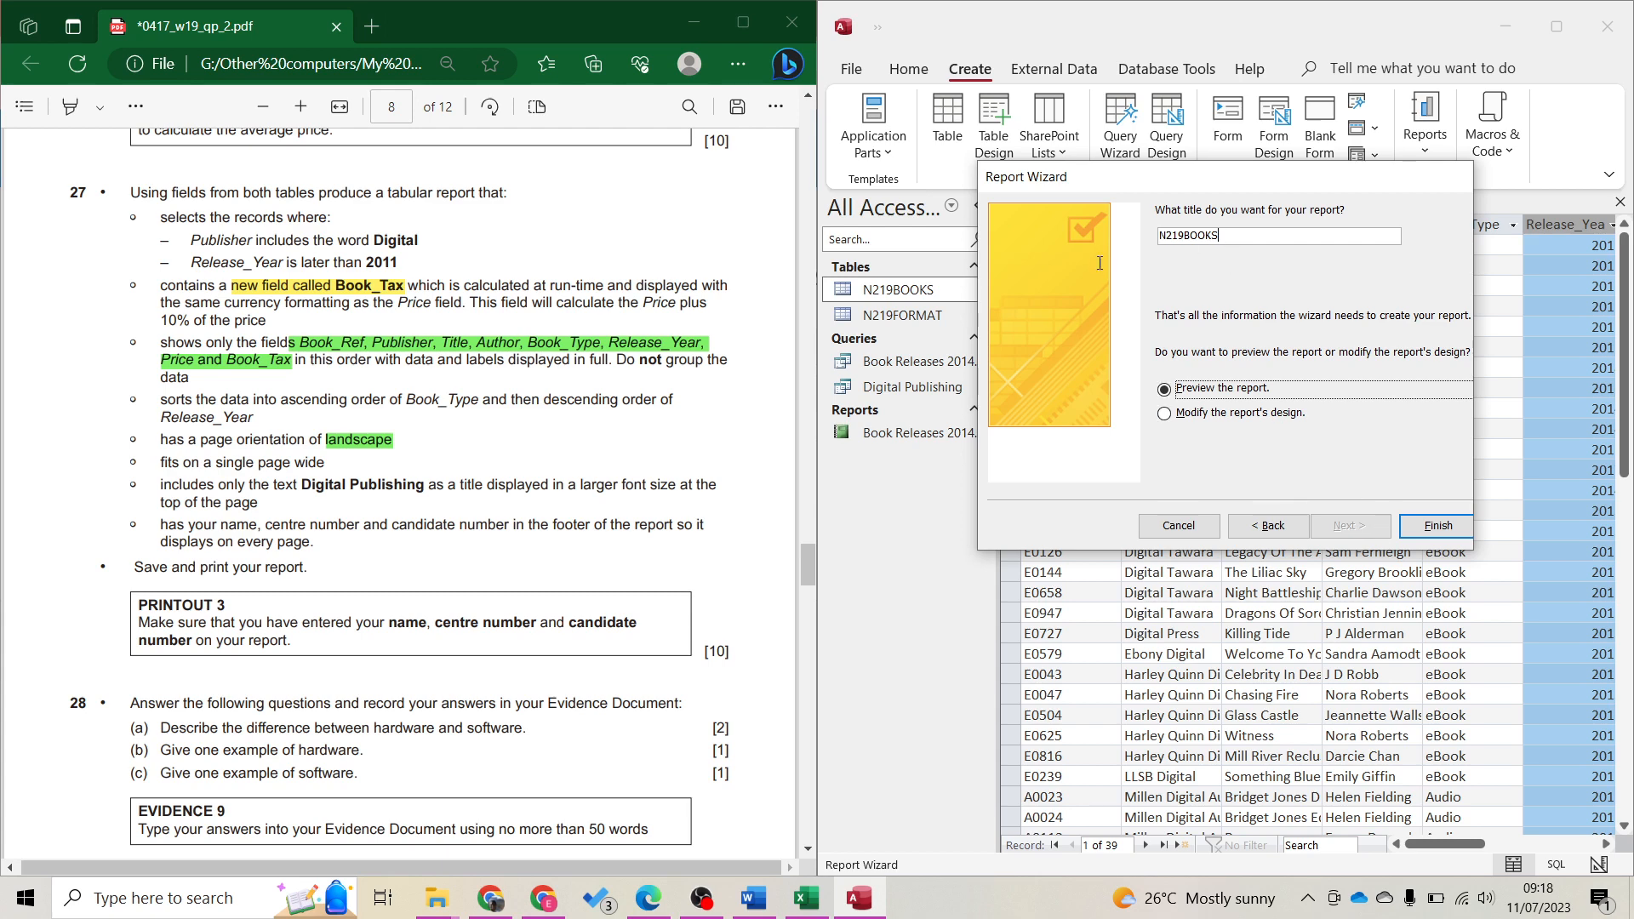
key(shift+Tab)
text(G)
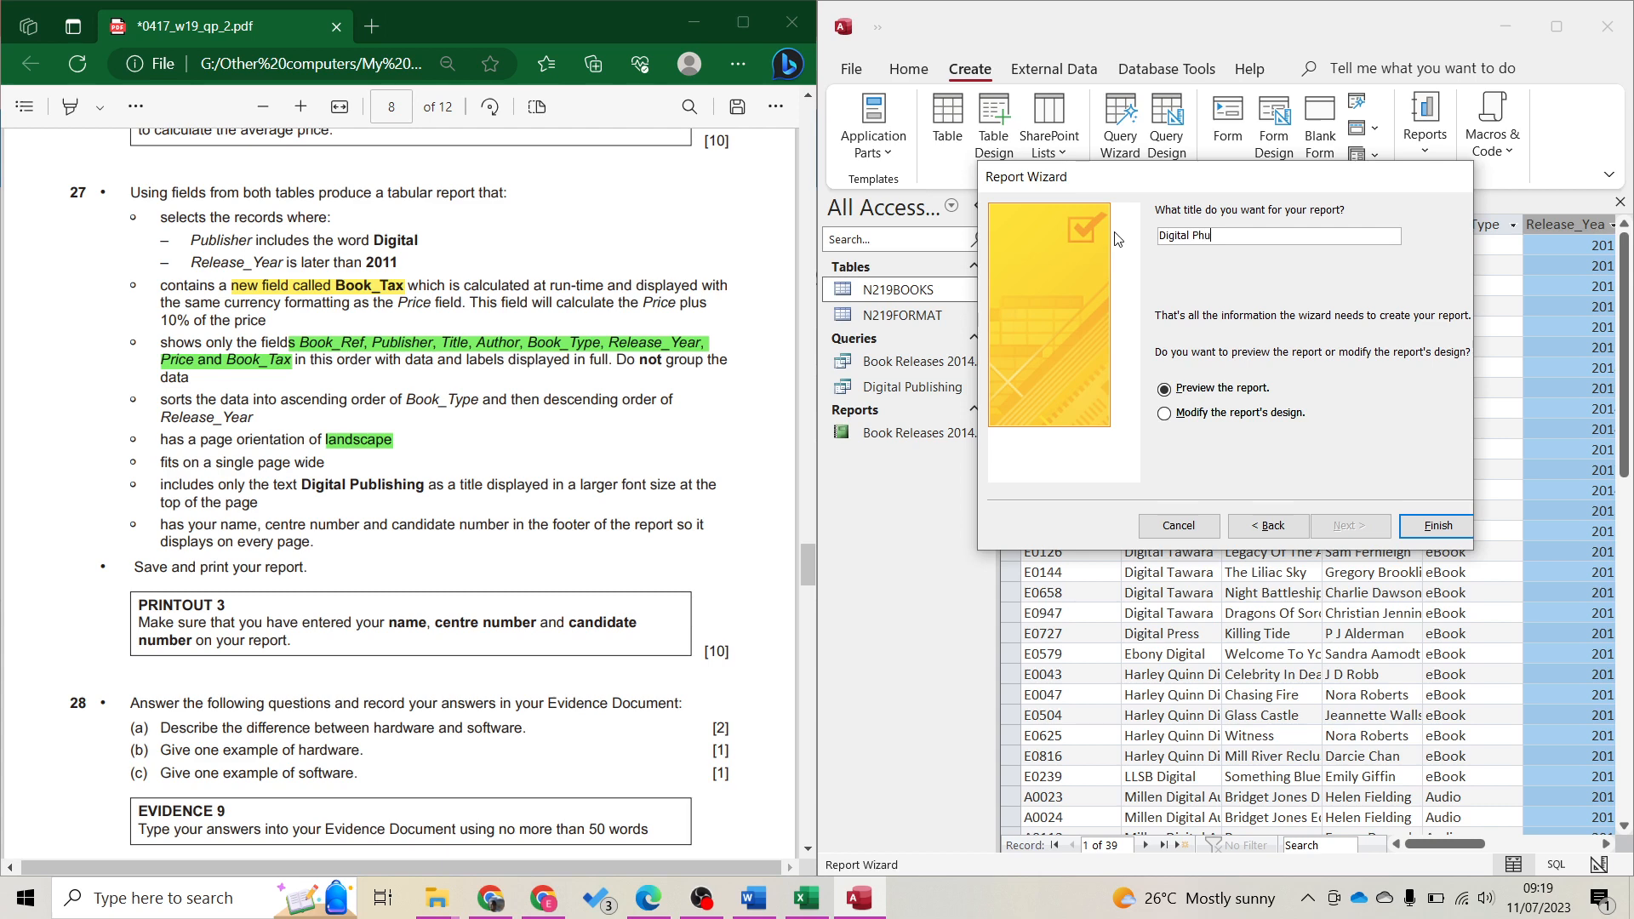
key(Return)
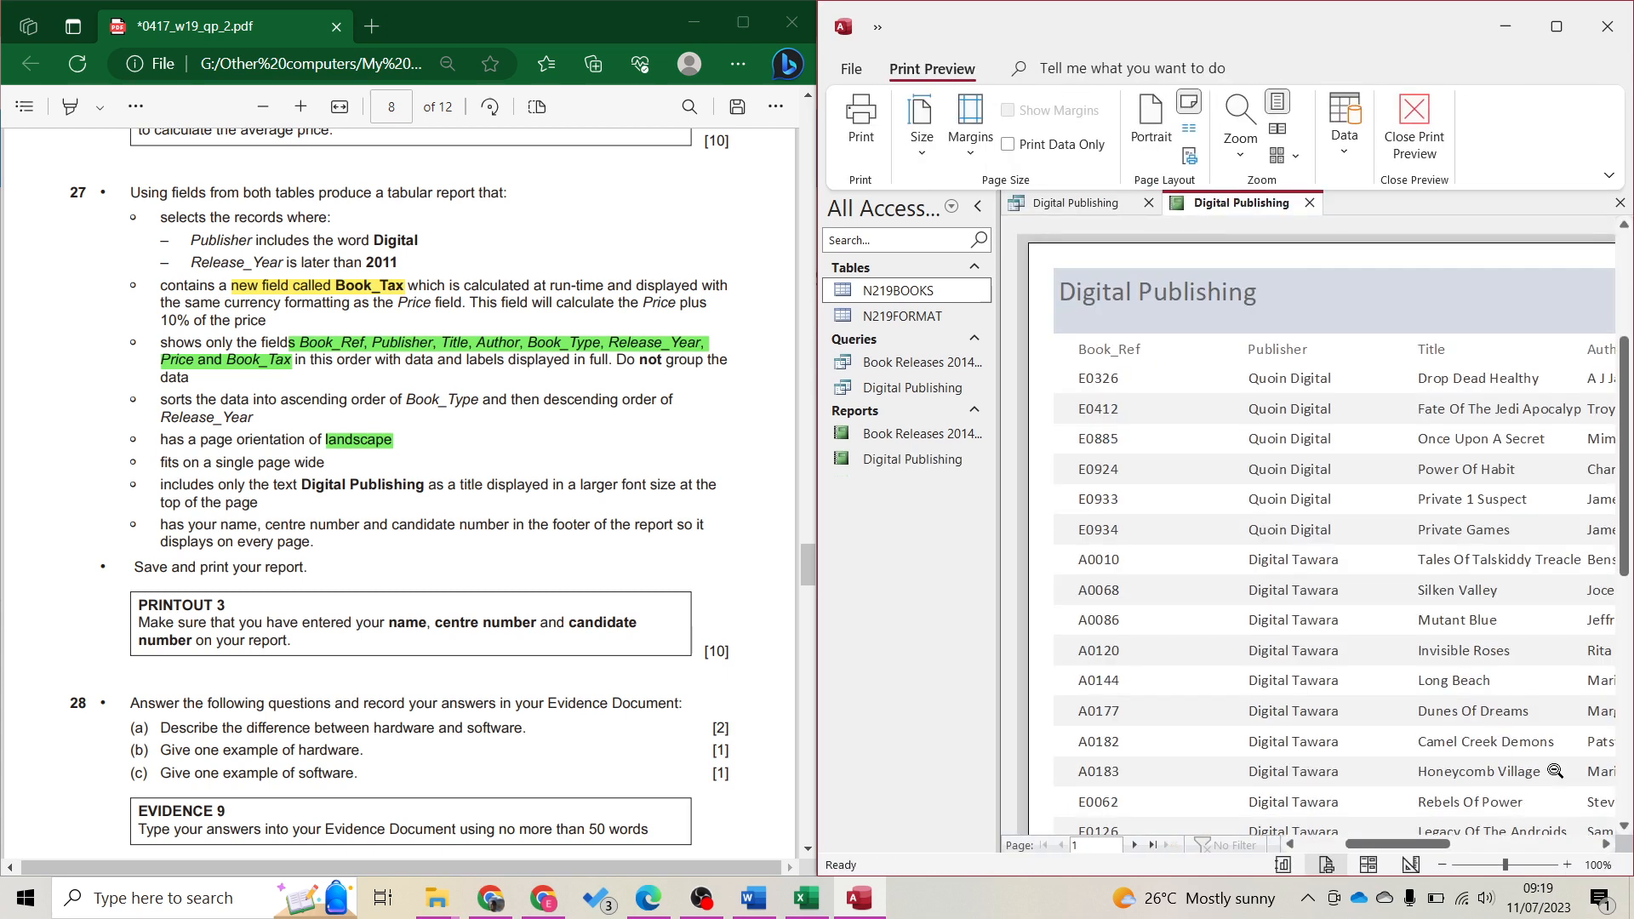
Switch the report to Layout View and highlight the Book_Type and Release_Year sort requirements in the question paper
click(1368, 865)
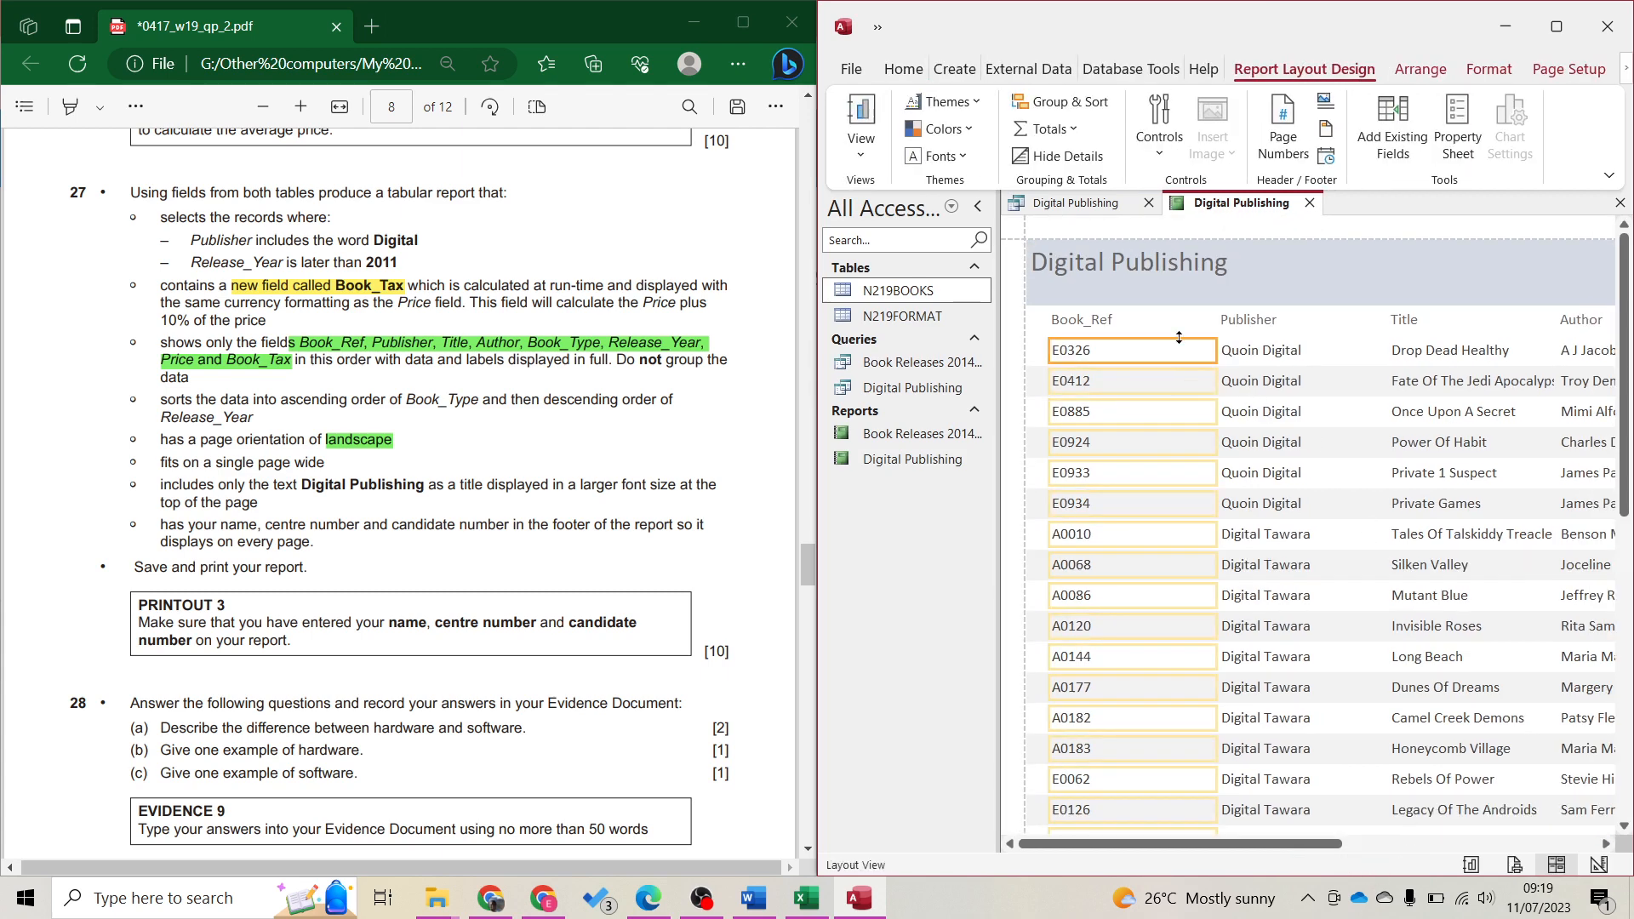
click(1063, 105)
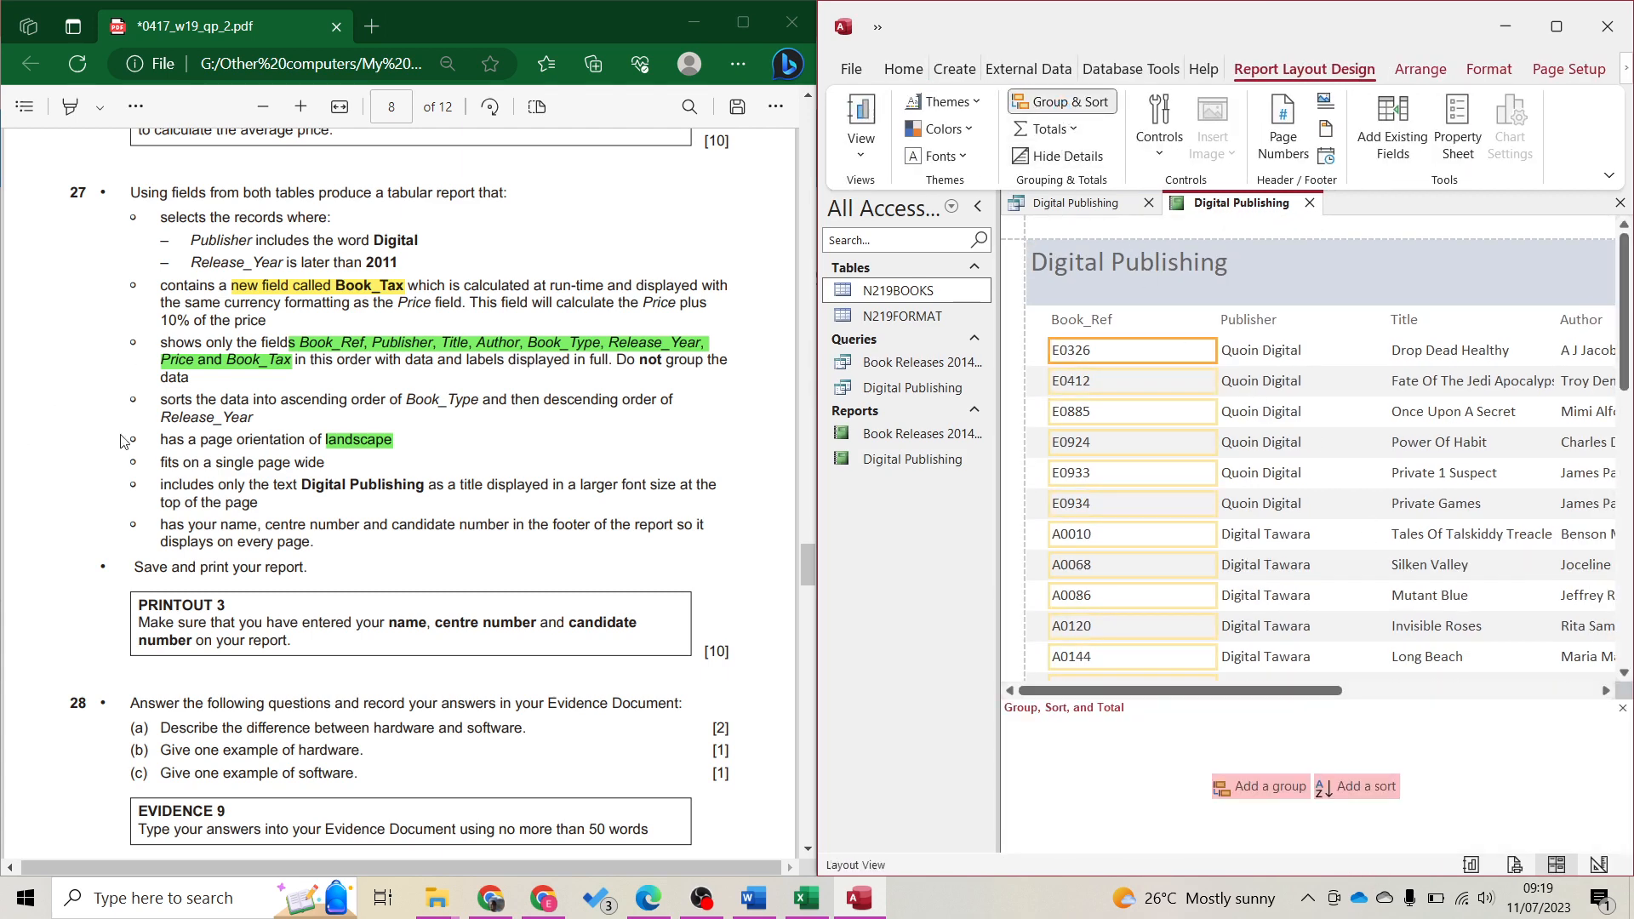
drag(287, 400, 465, 406)
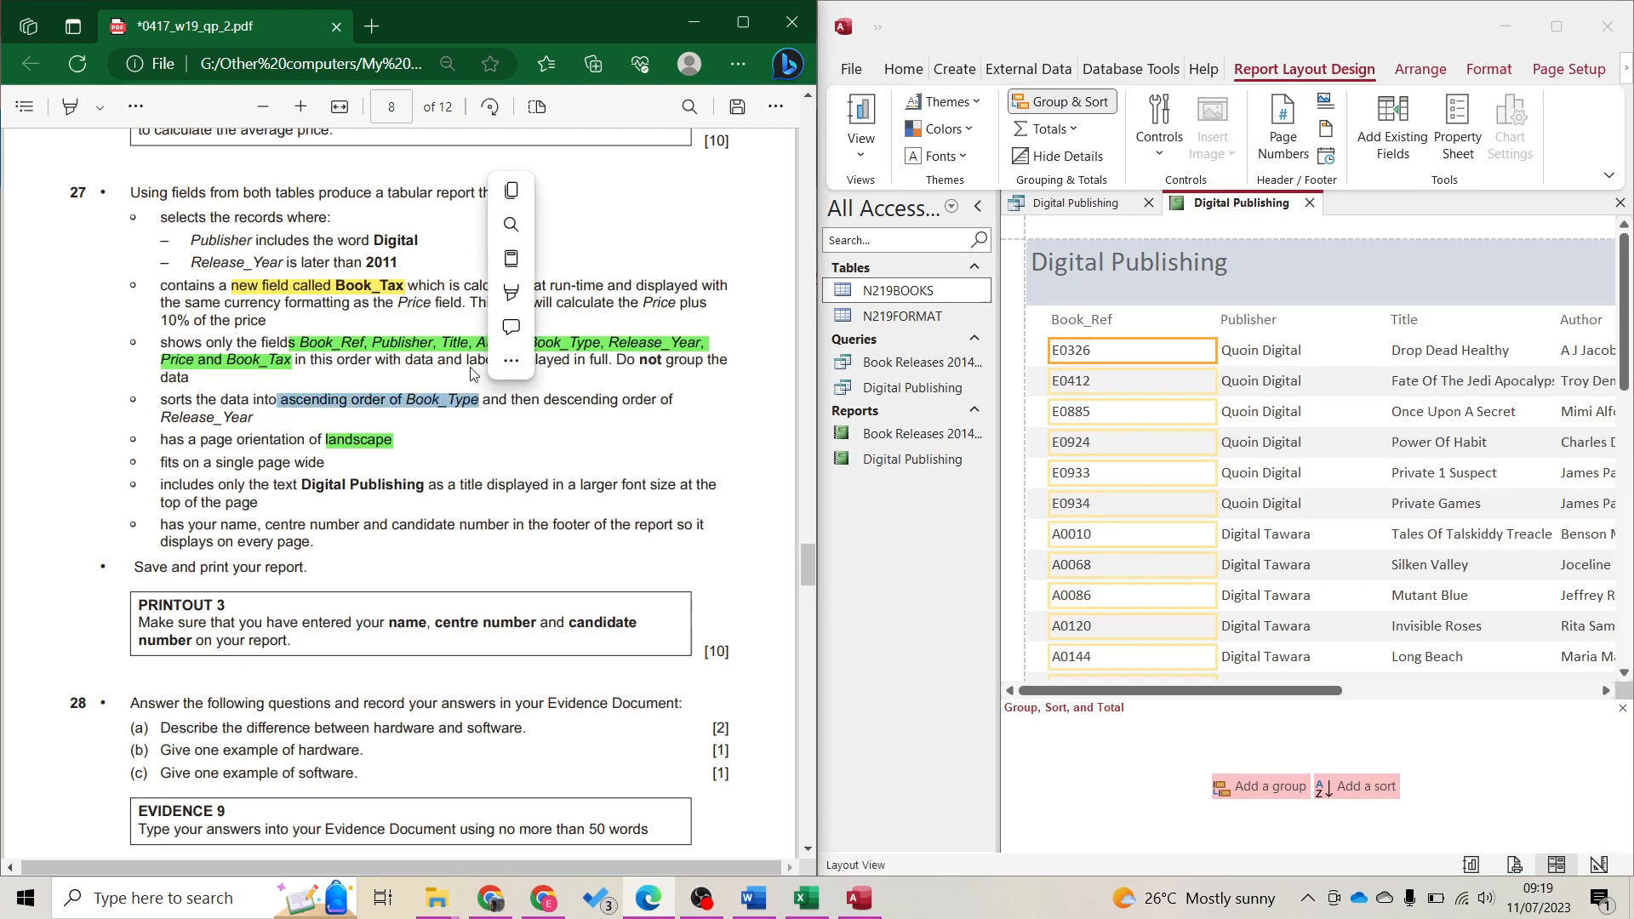
mouse_move(536, 296)
mouse_move(596, 294)
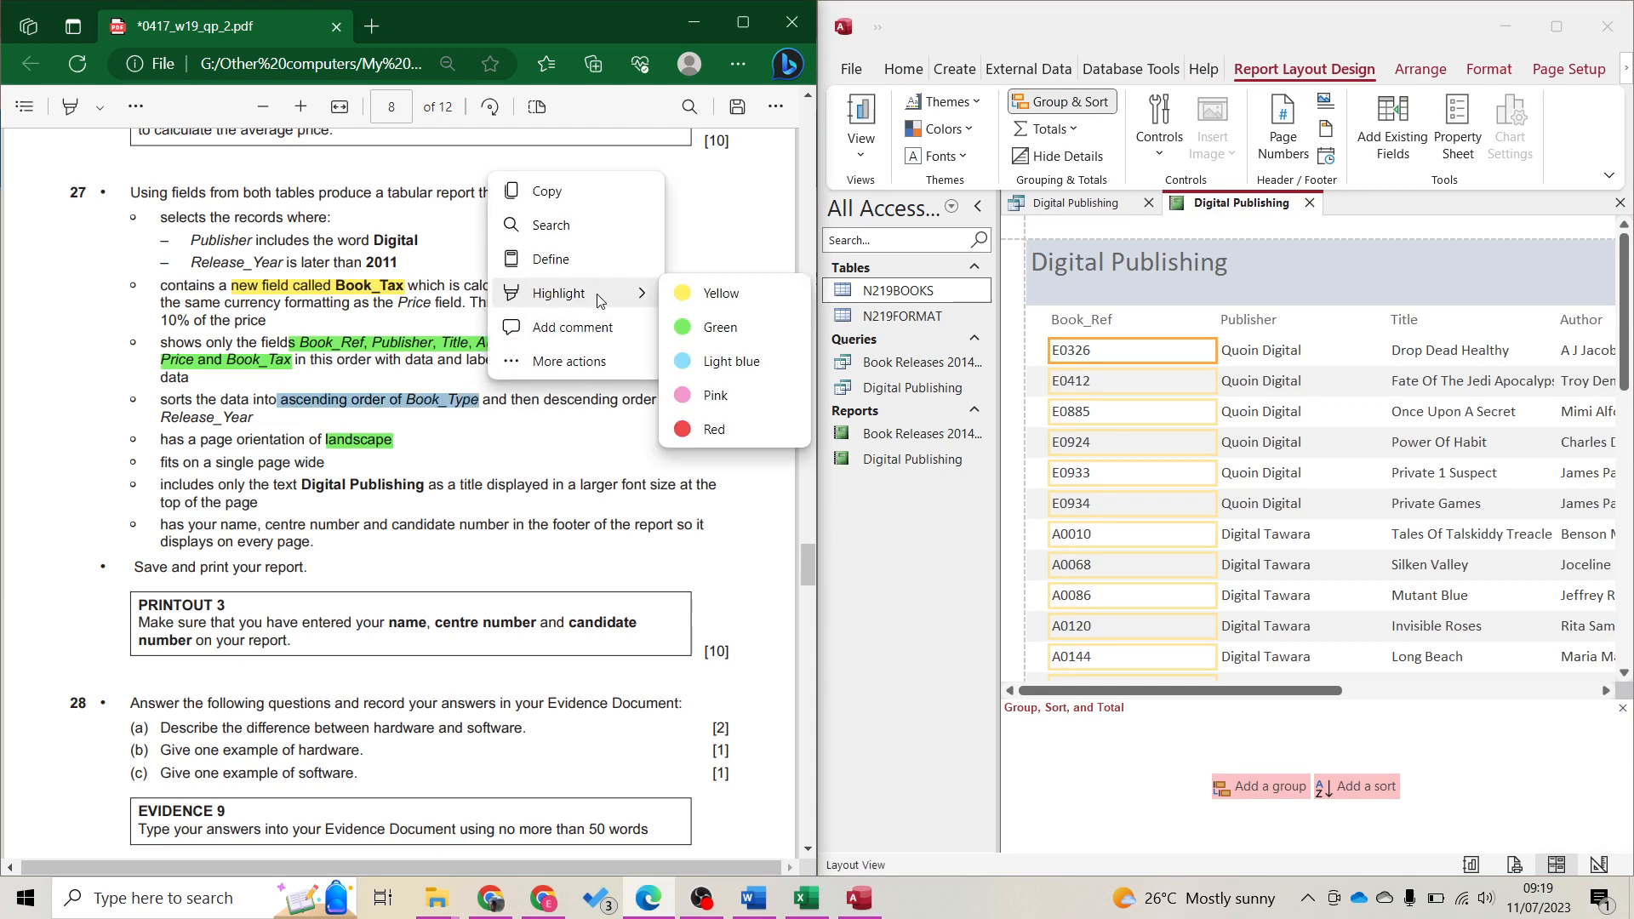
click(719, 289)
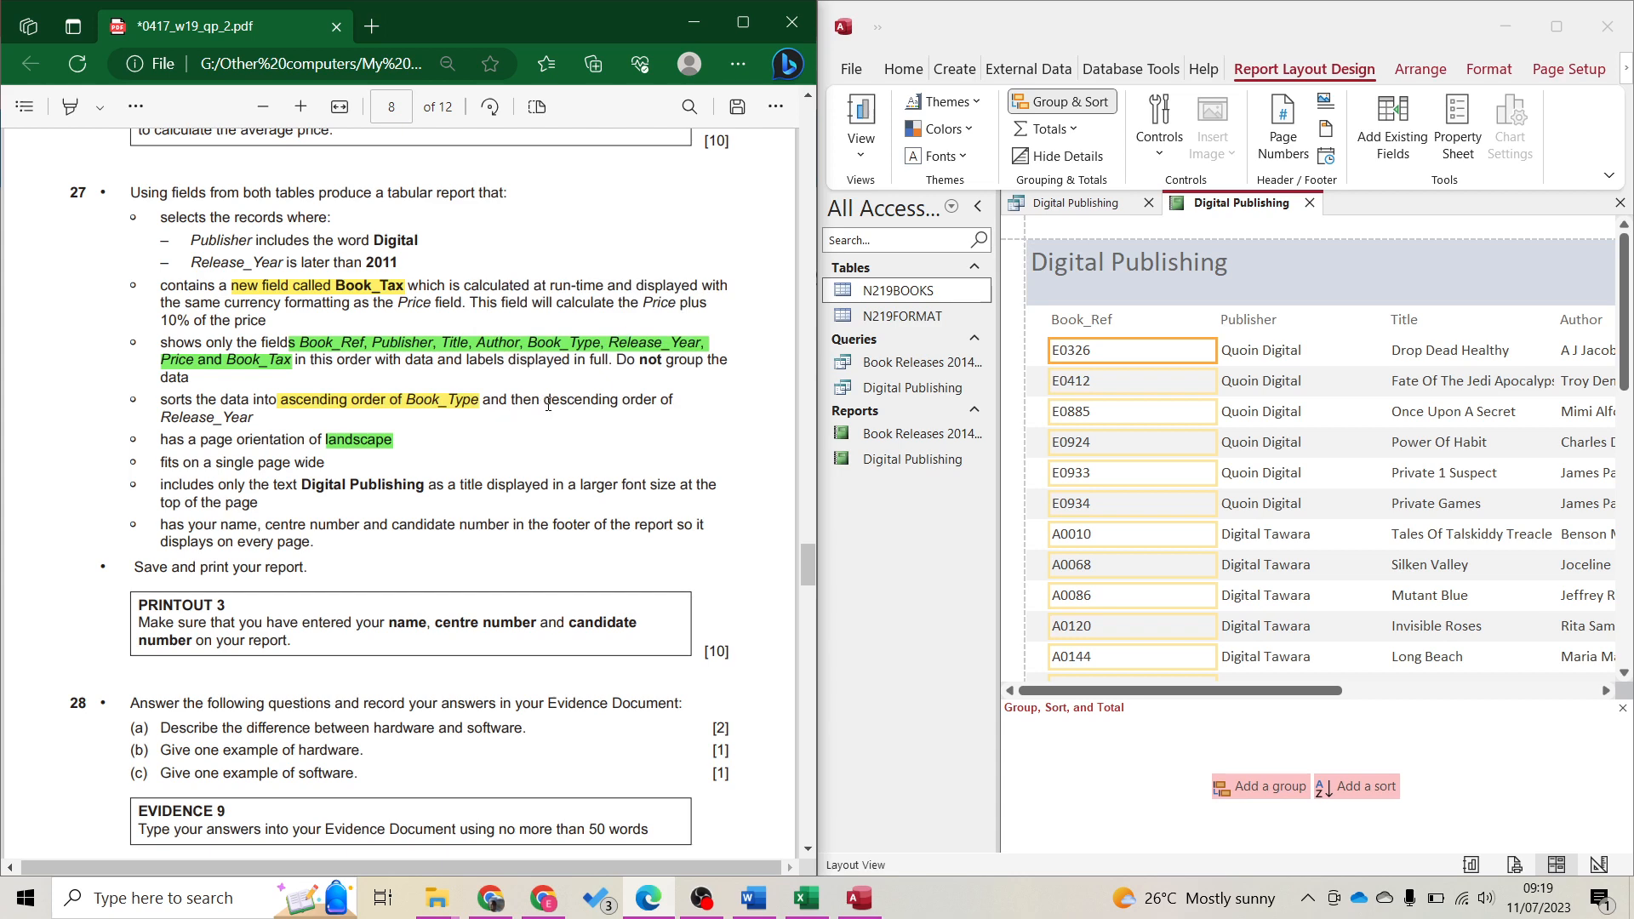
drag(545, 417, 261, 425)
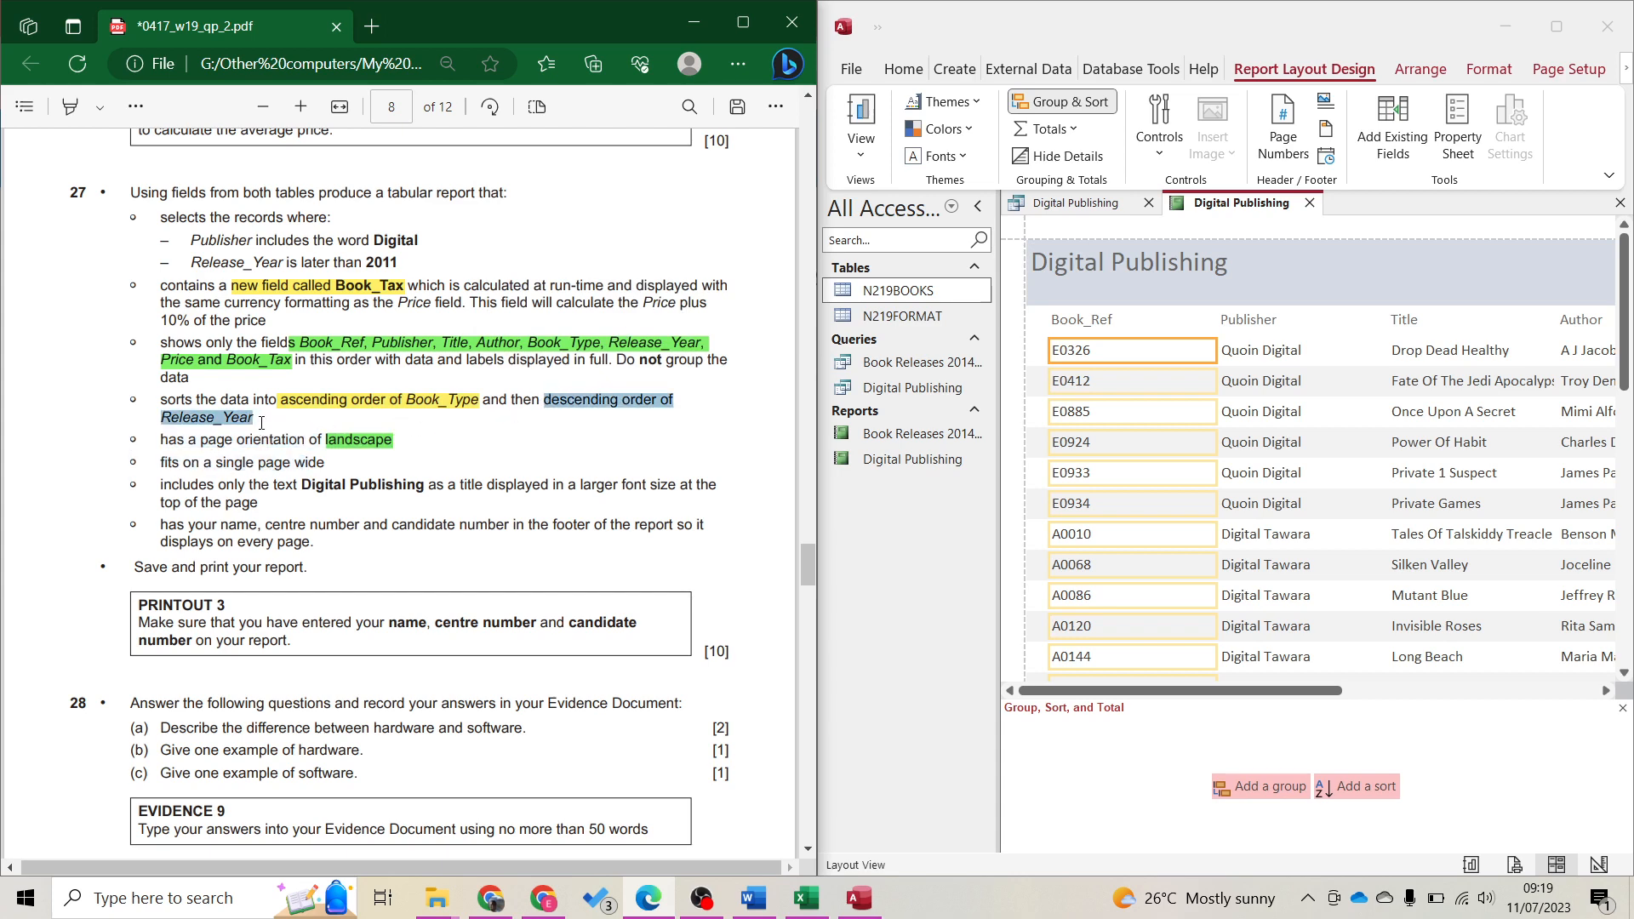
mouse_move(304, 374)
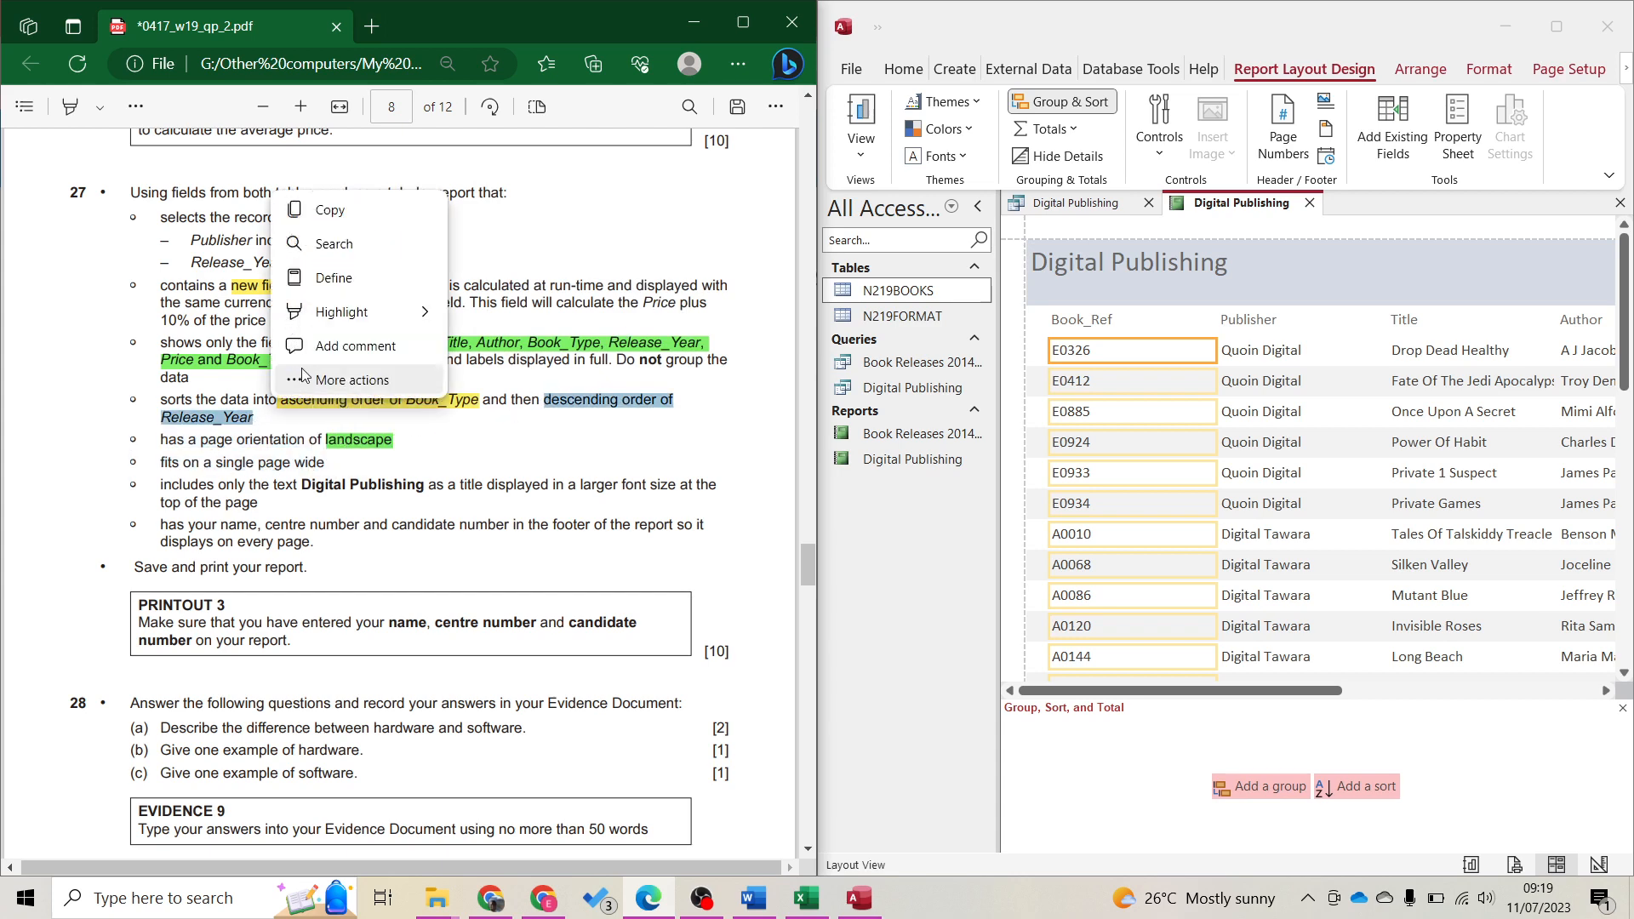
mouse_move(366, 312)
click(477, 379)
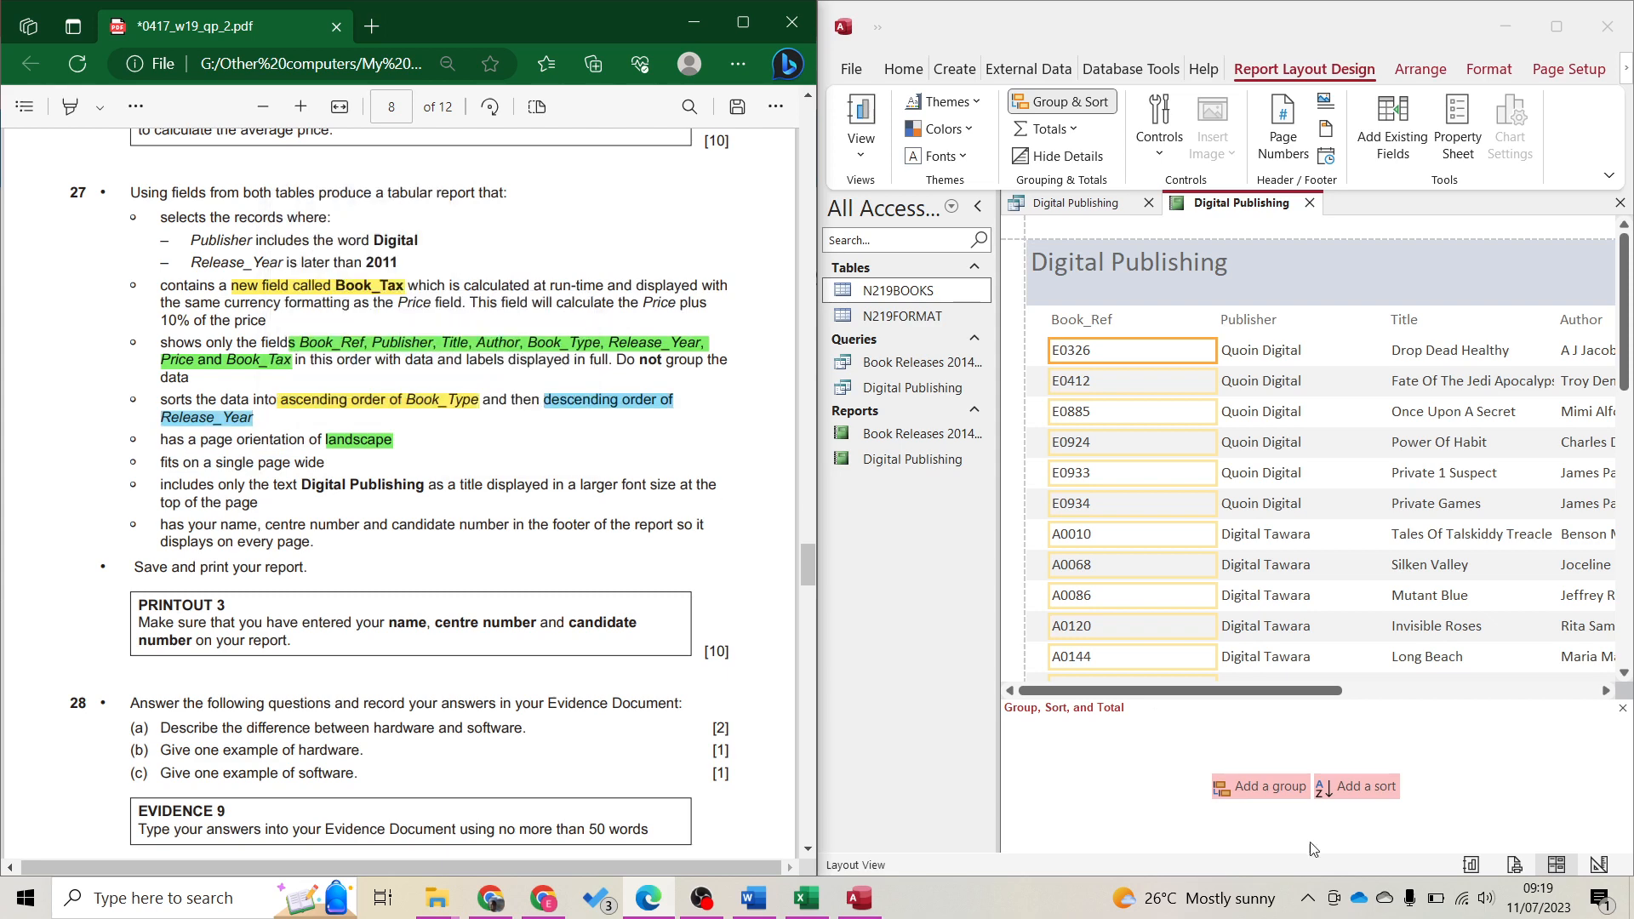
Add sorts by Book_Type, then Release_Year from largest to smallest, and close the Group, Sort, and Total pane
click(1367, 790)
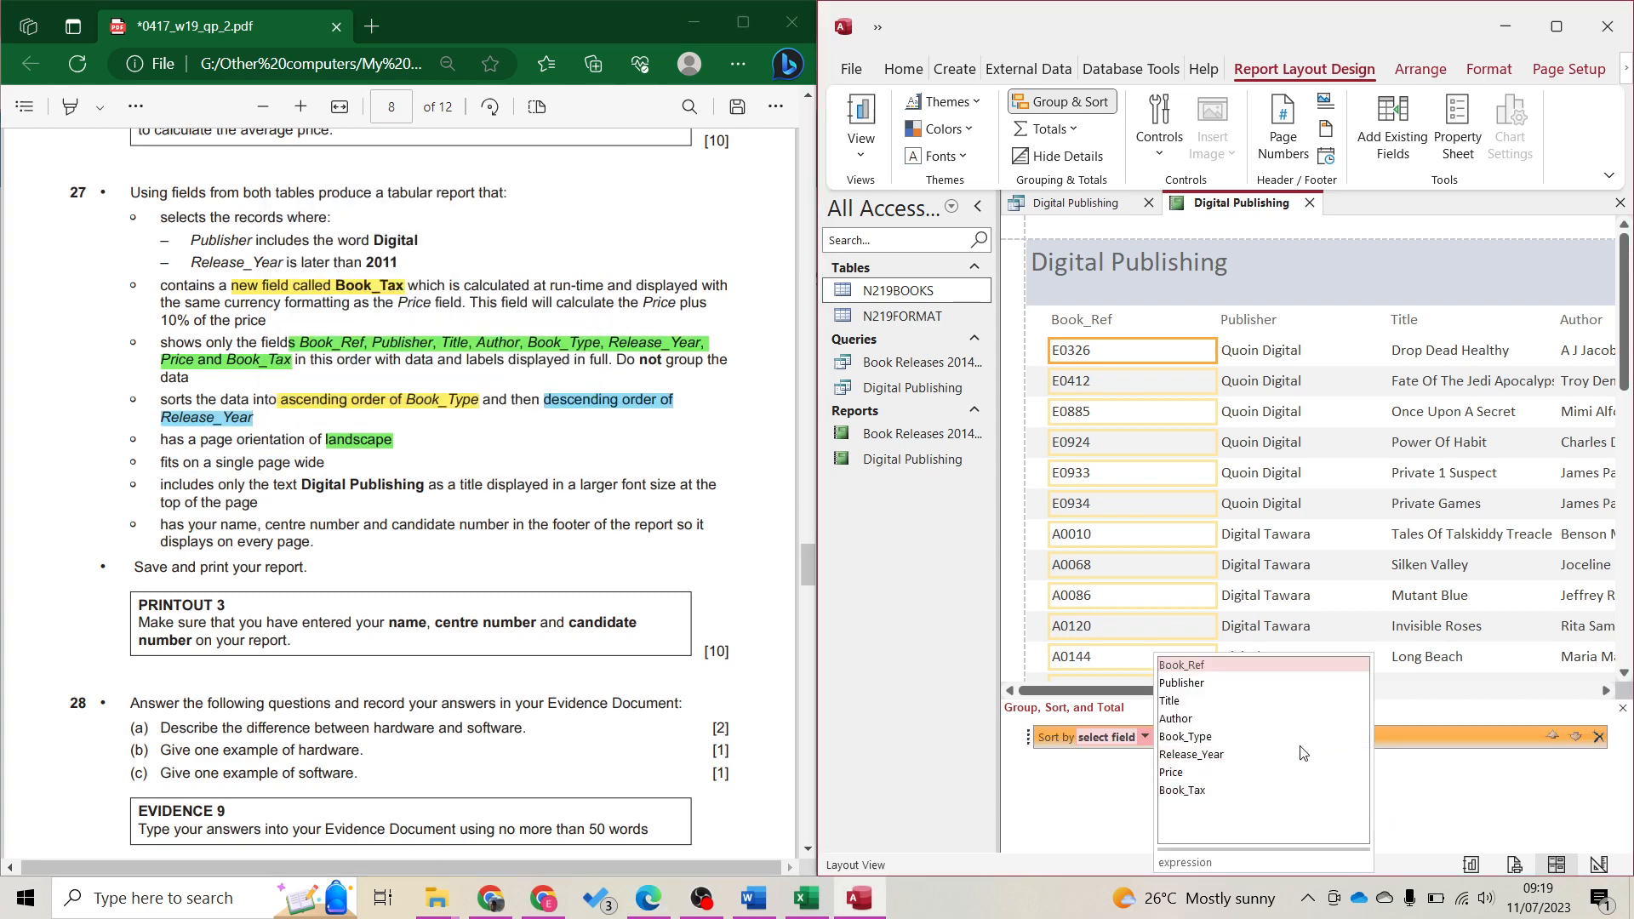
click(1184, 736)
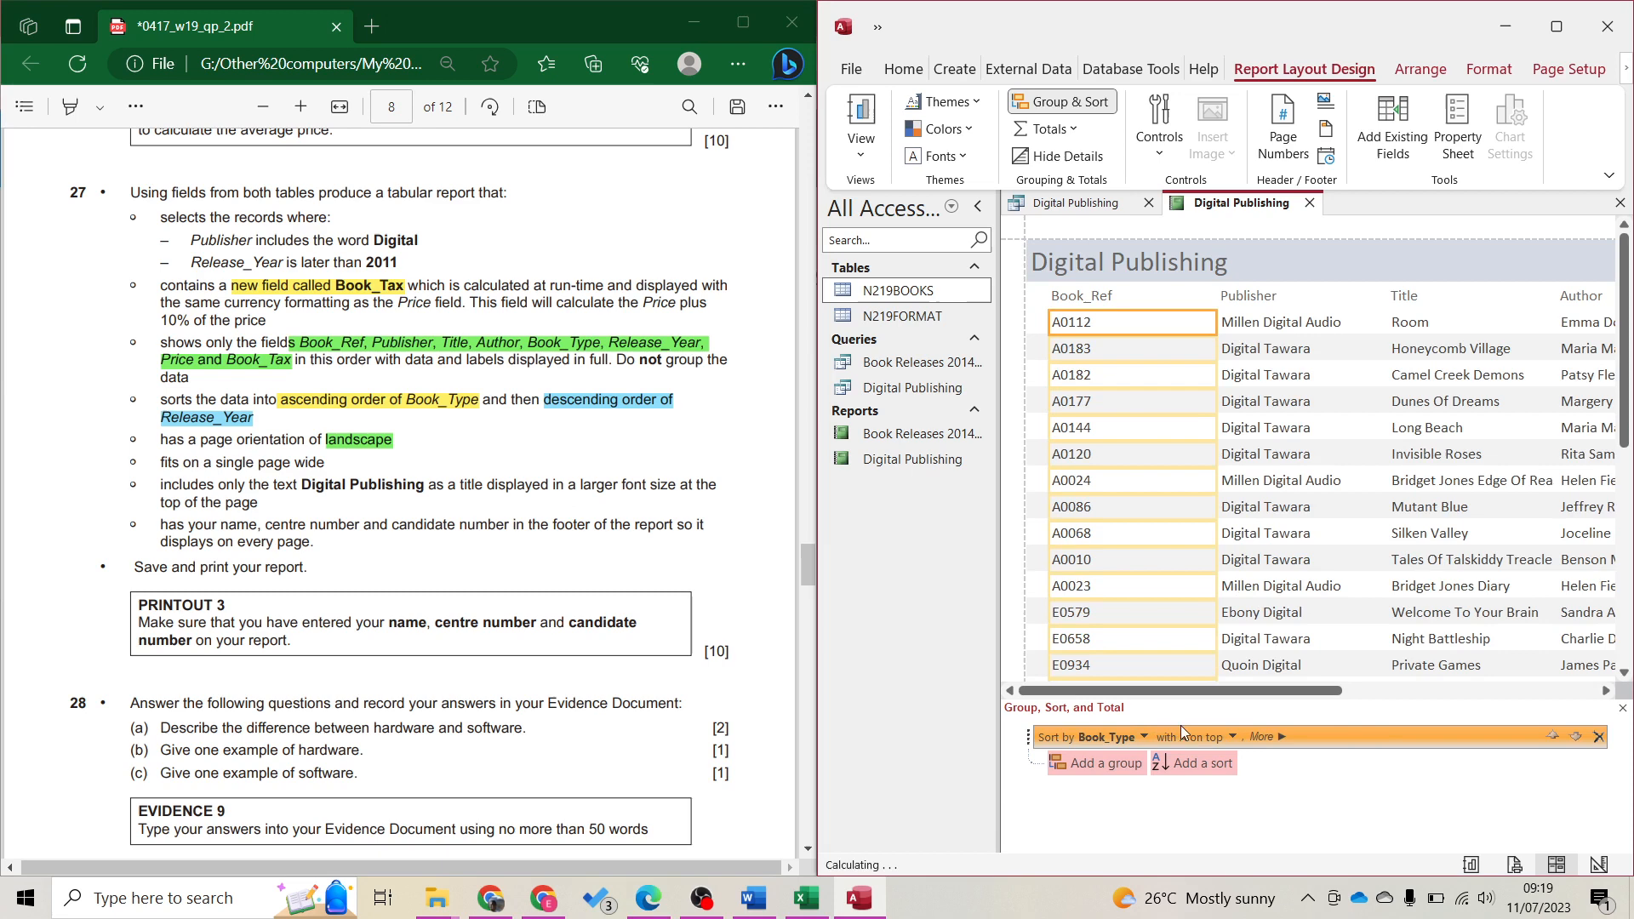
click(1230, 761)
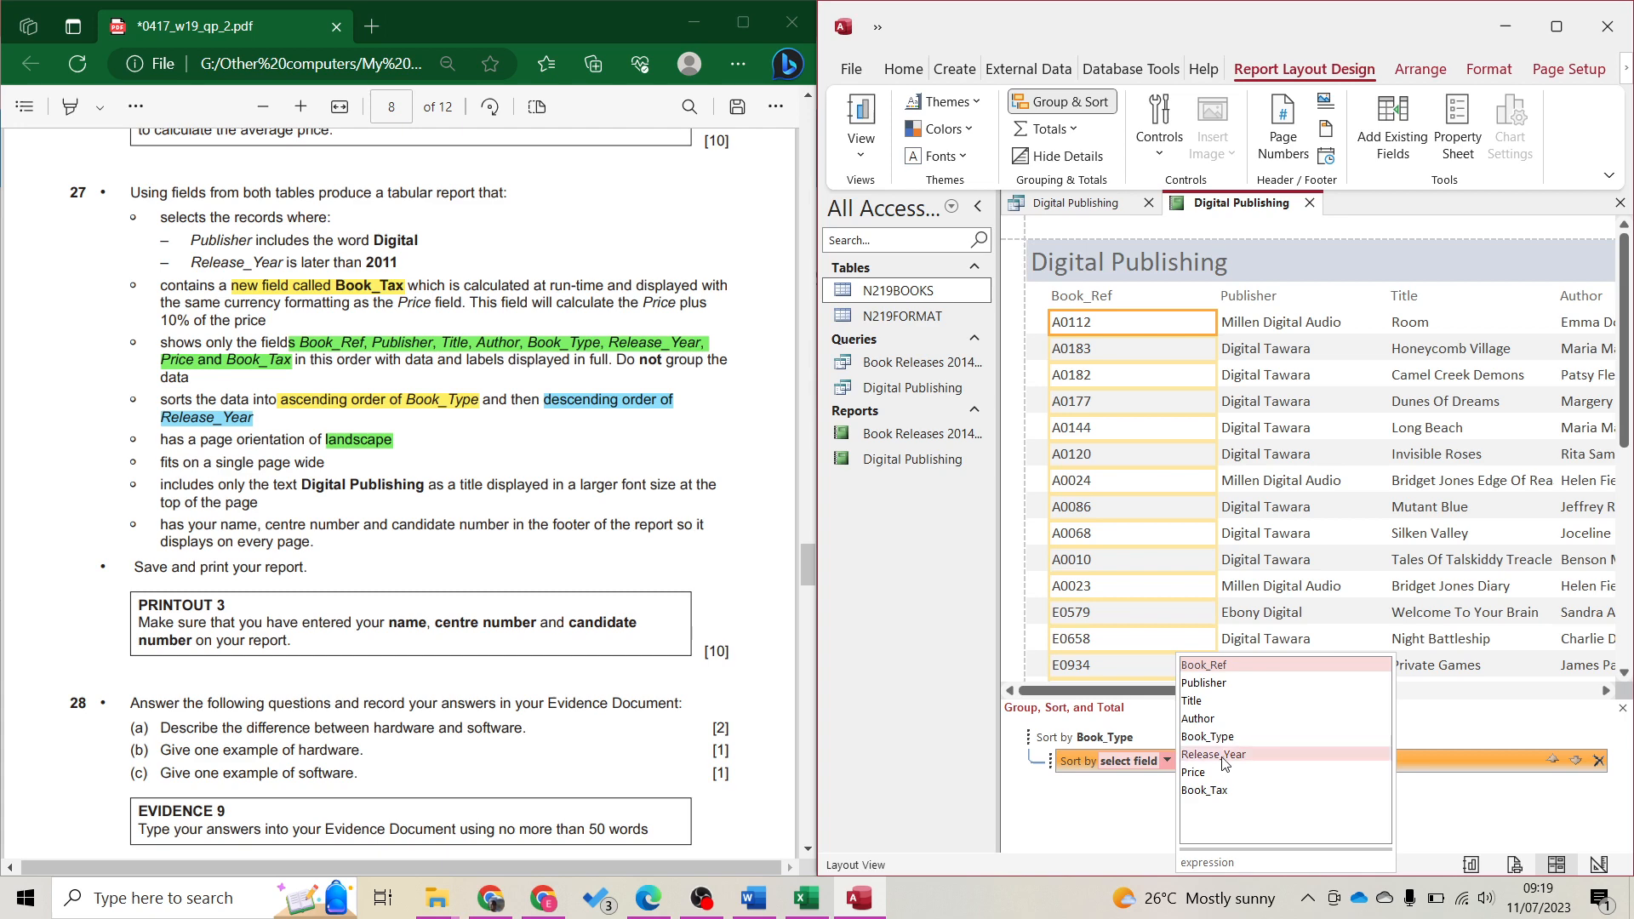
click(1222, 755)
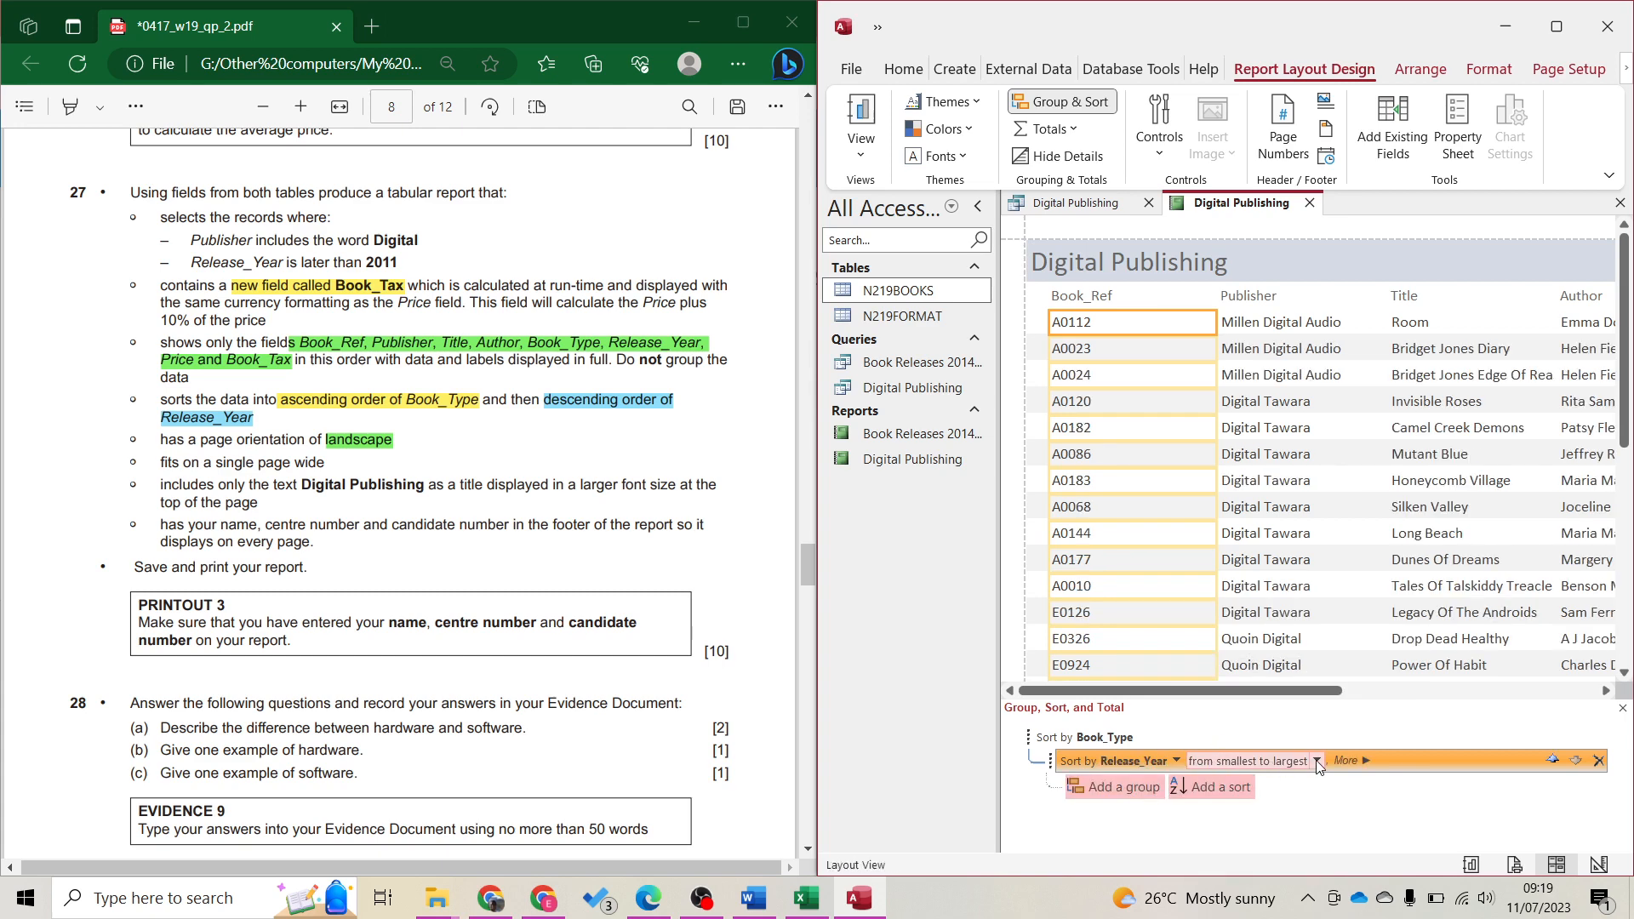
click(1318, 764)
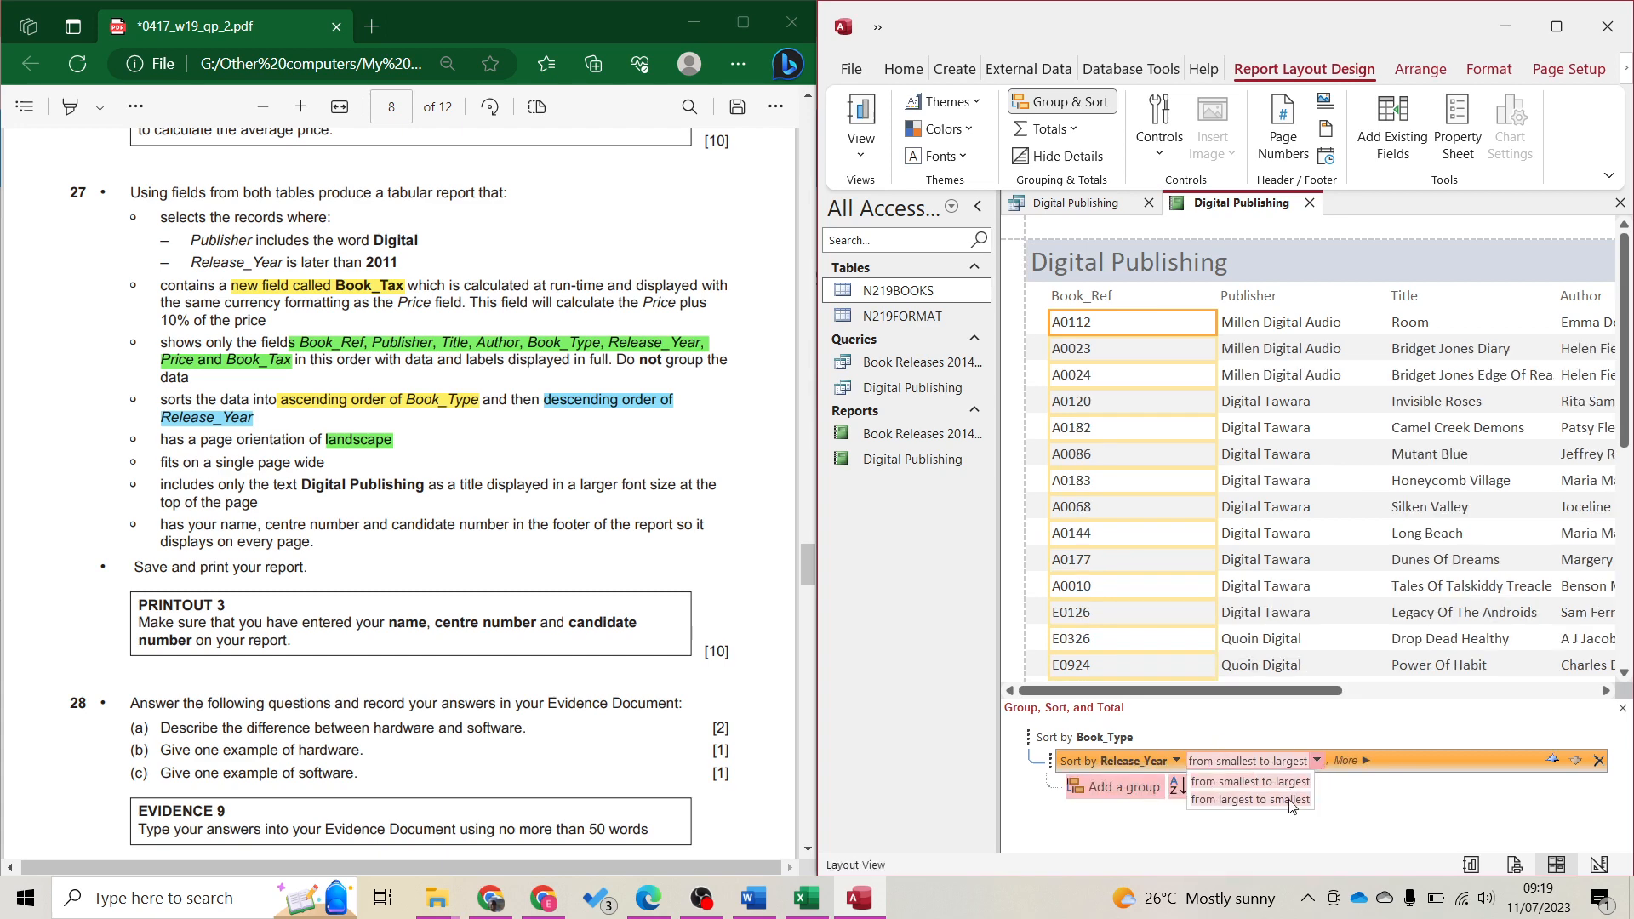
click(1292, 802)
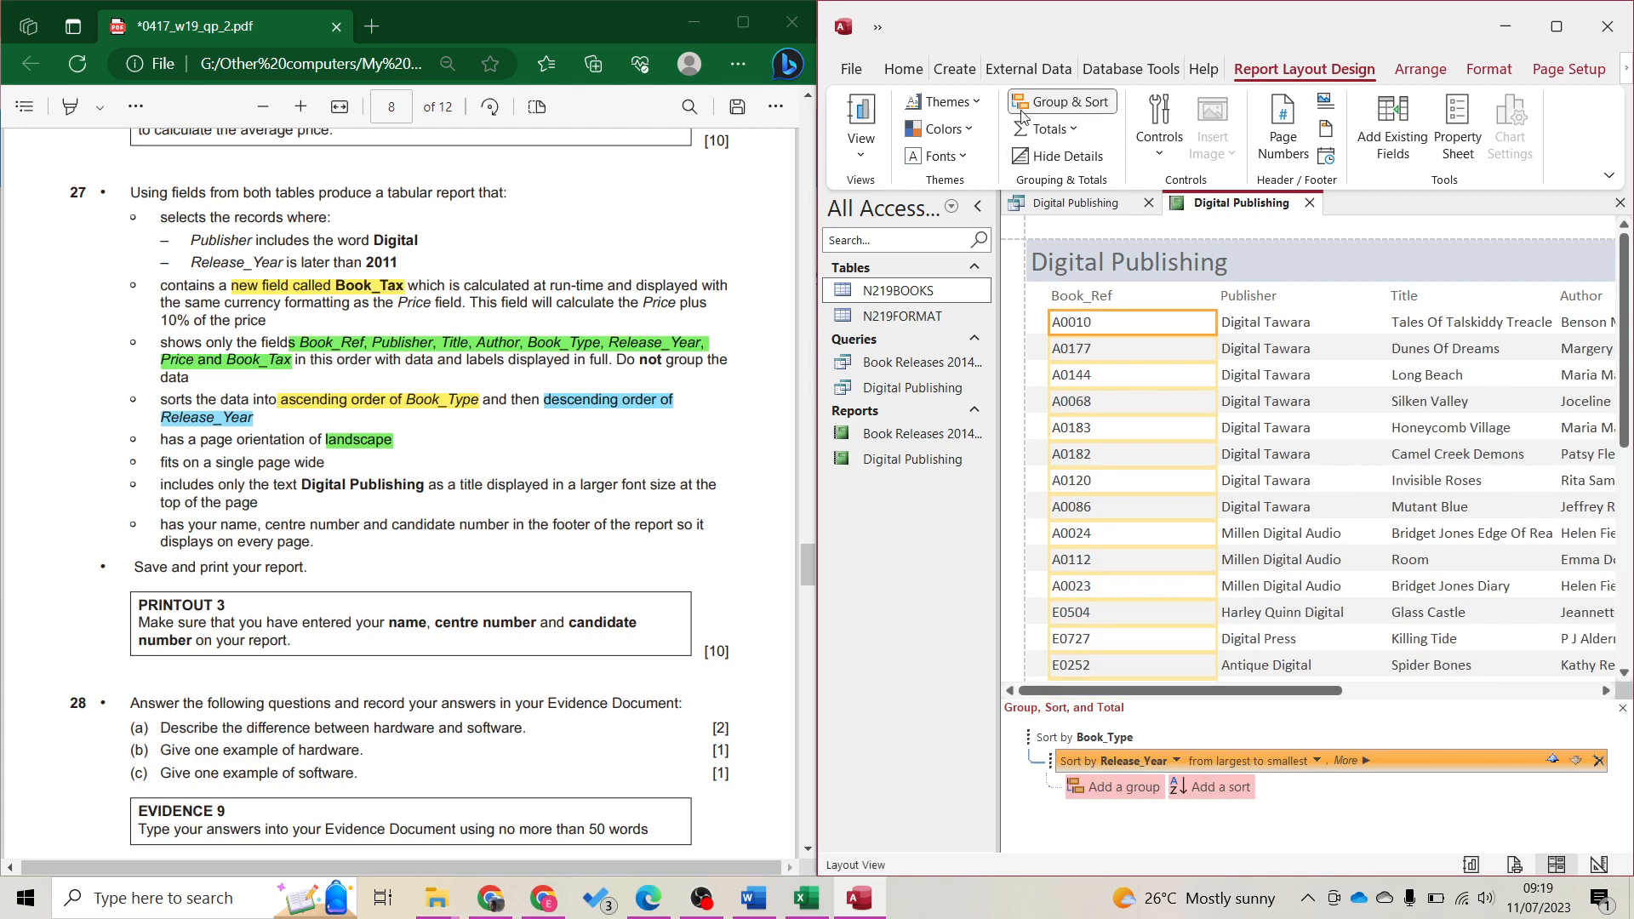
click(1057, 107)
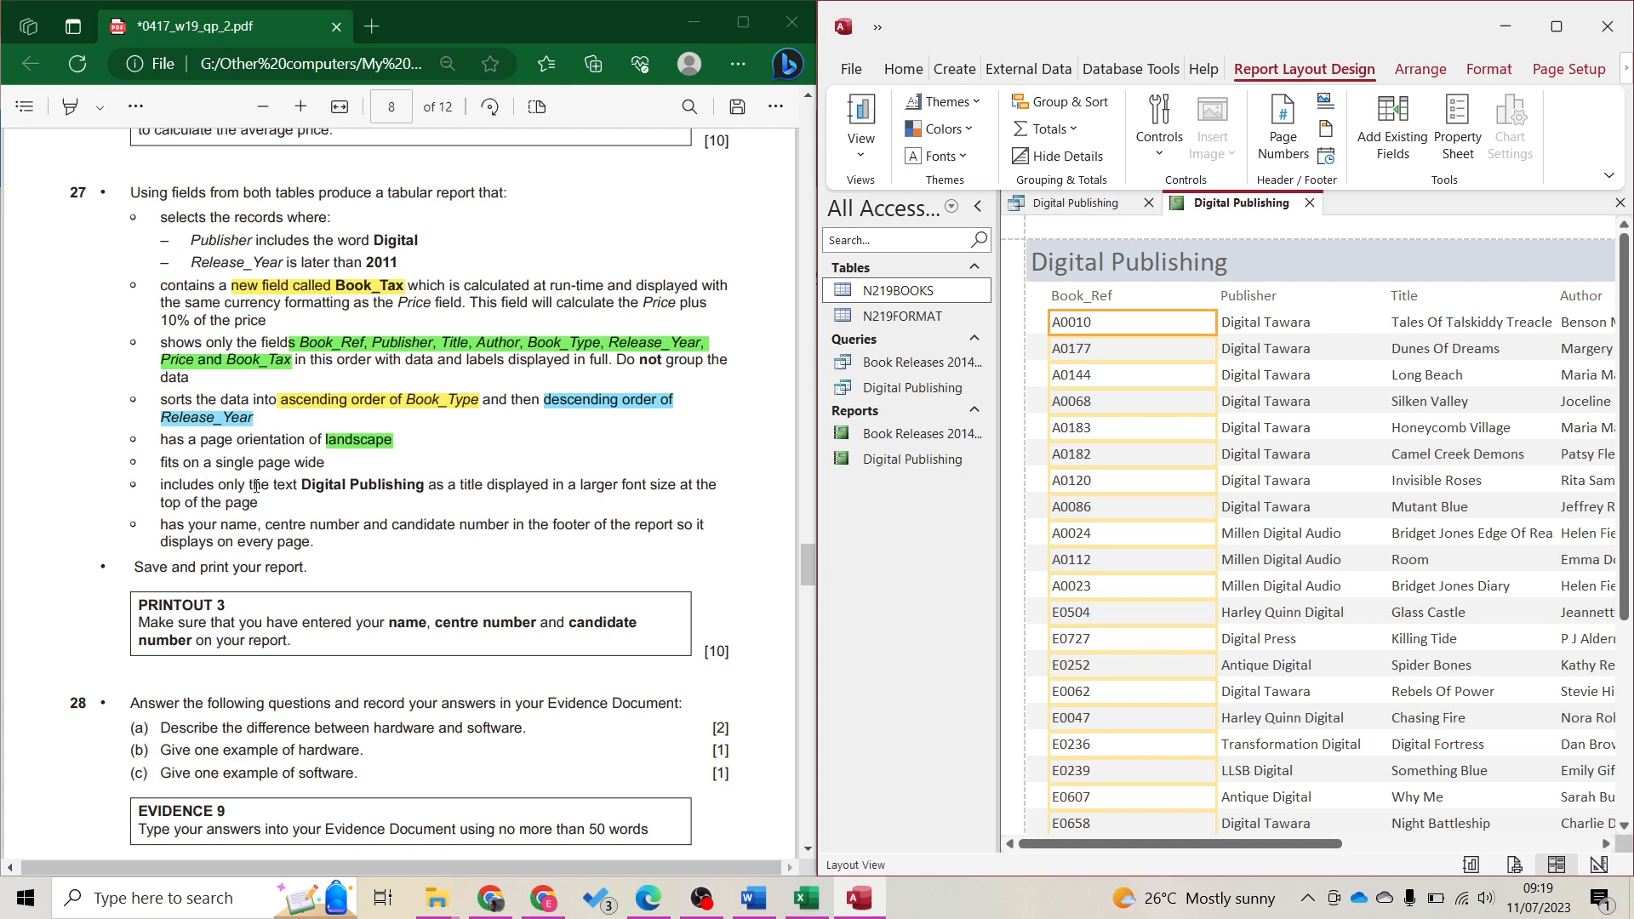
click(1557, 27)
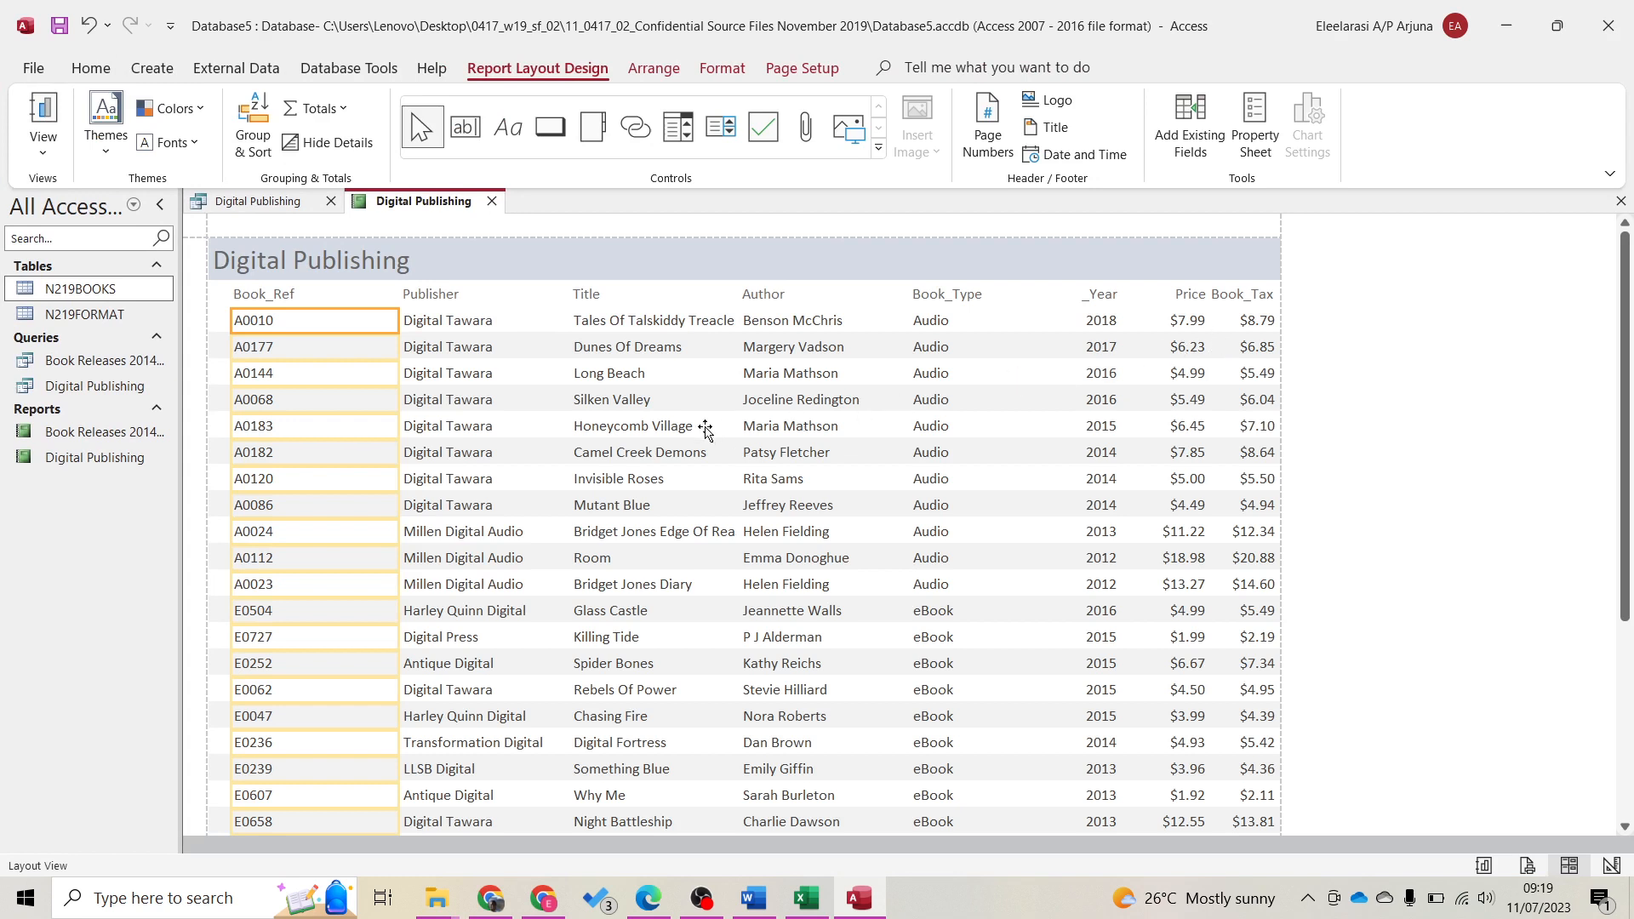
click(664, 450)
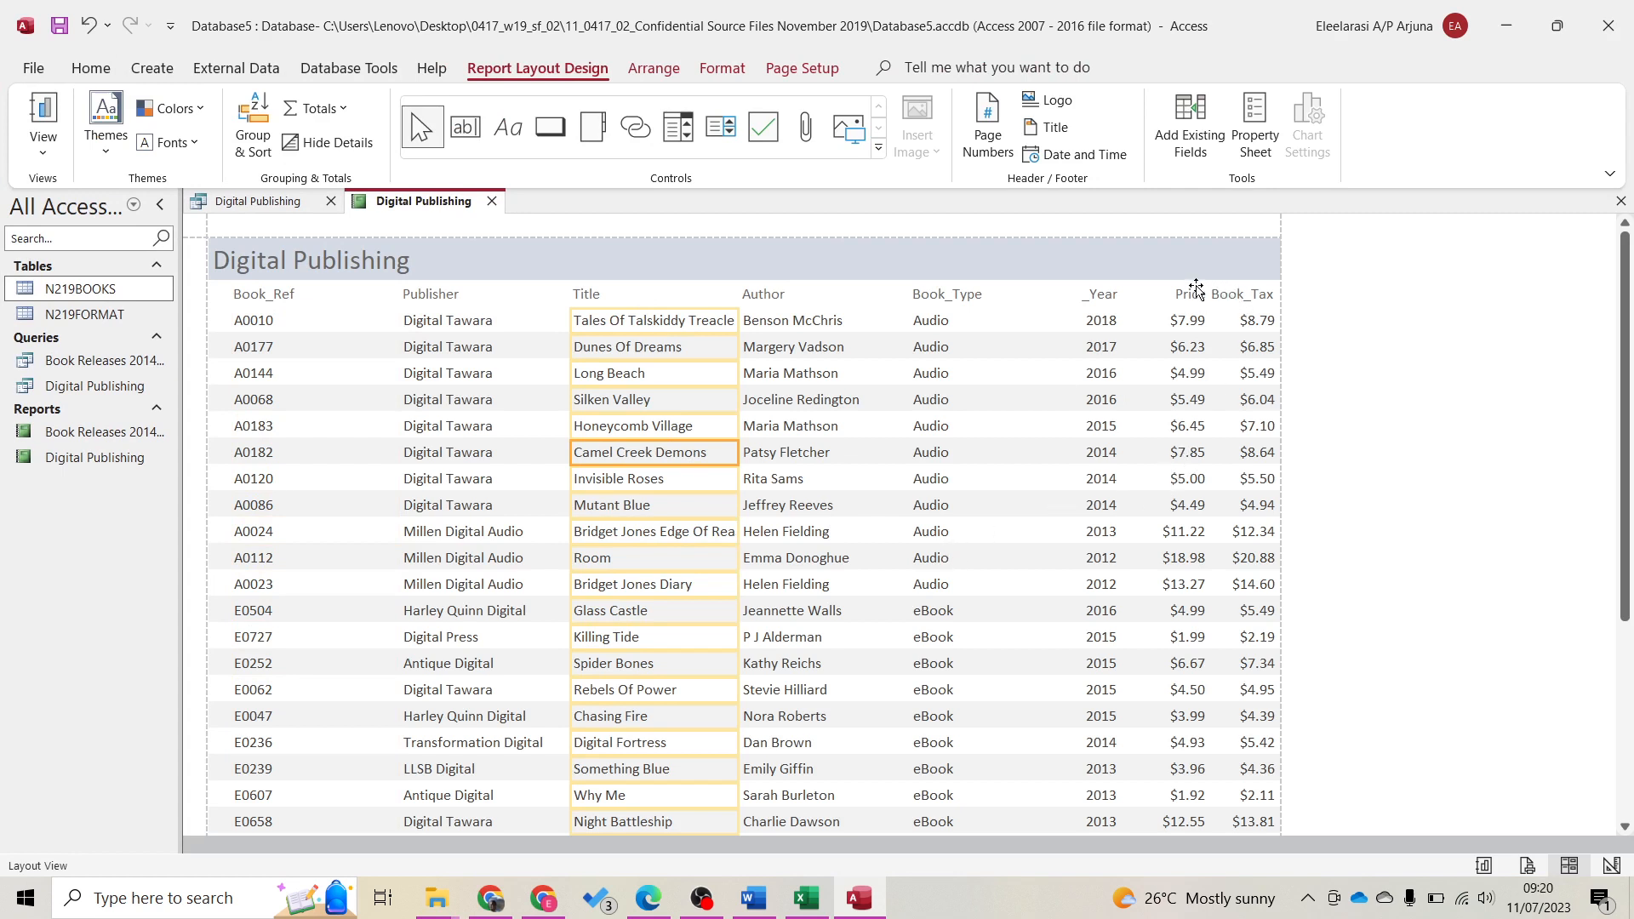
click(1188, 313)
click(1096, 320)
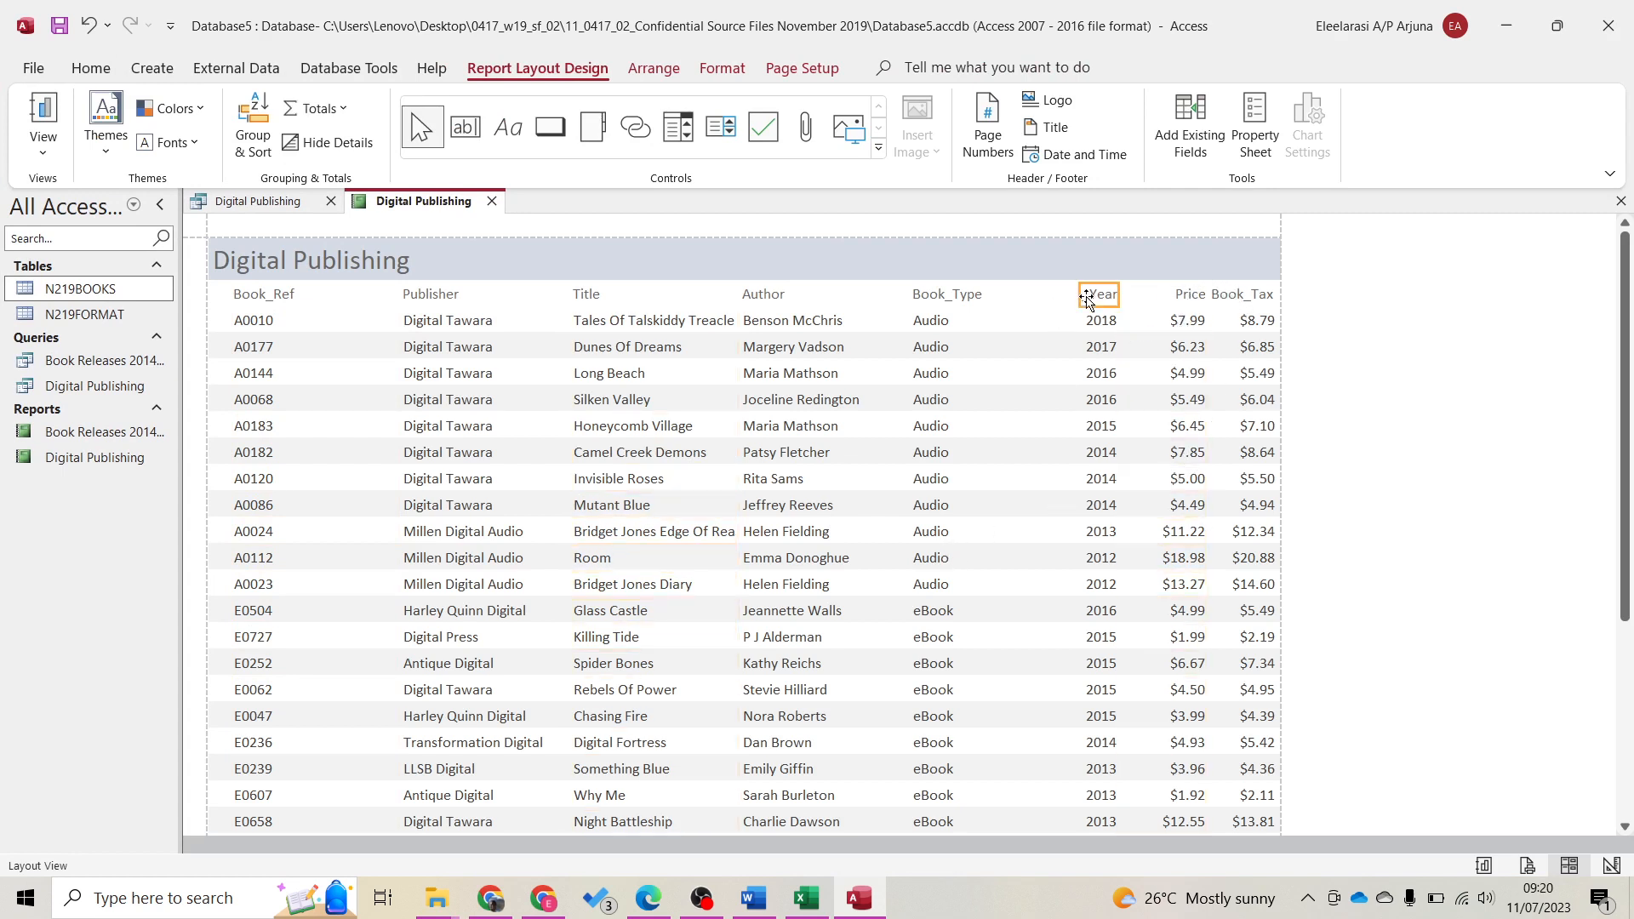
click(1251, 293)
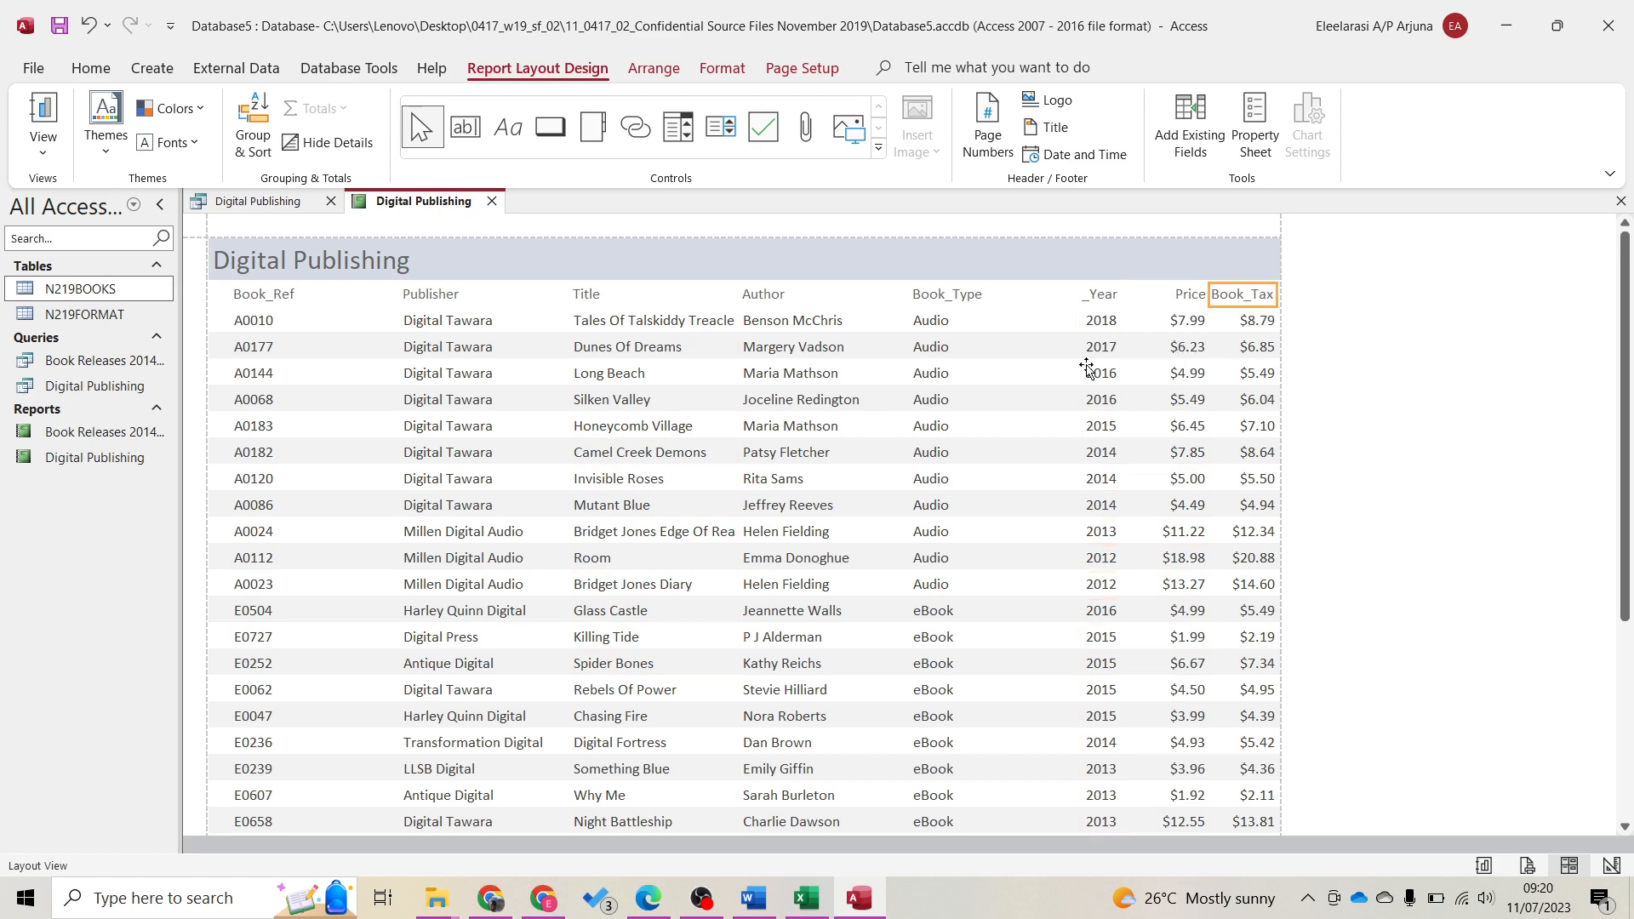
click(1076, 293)
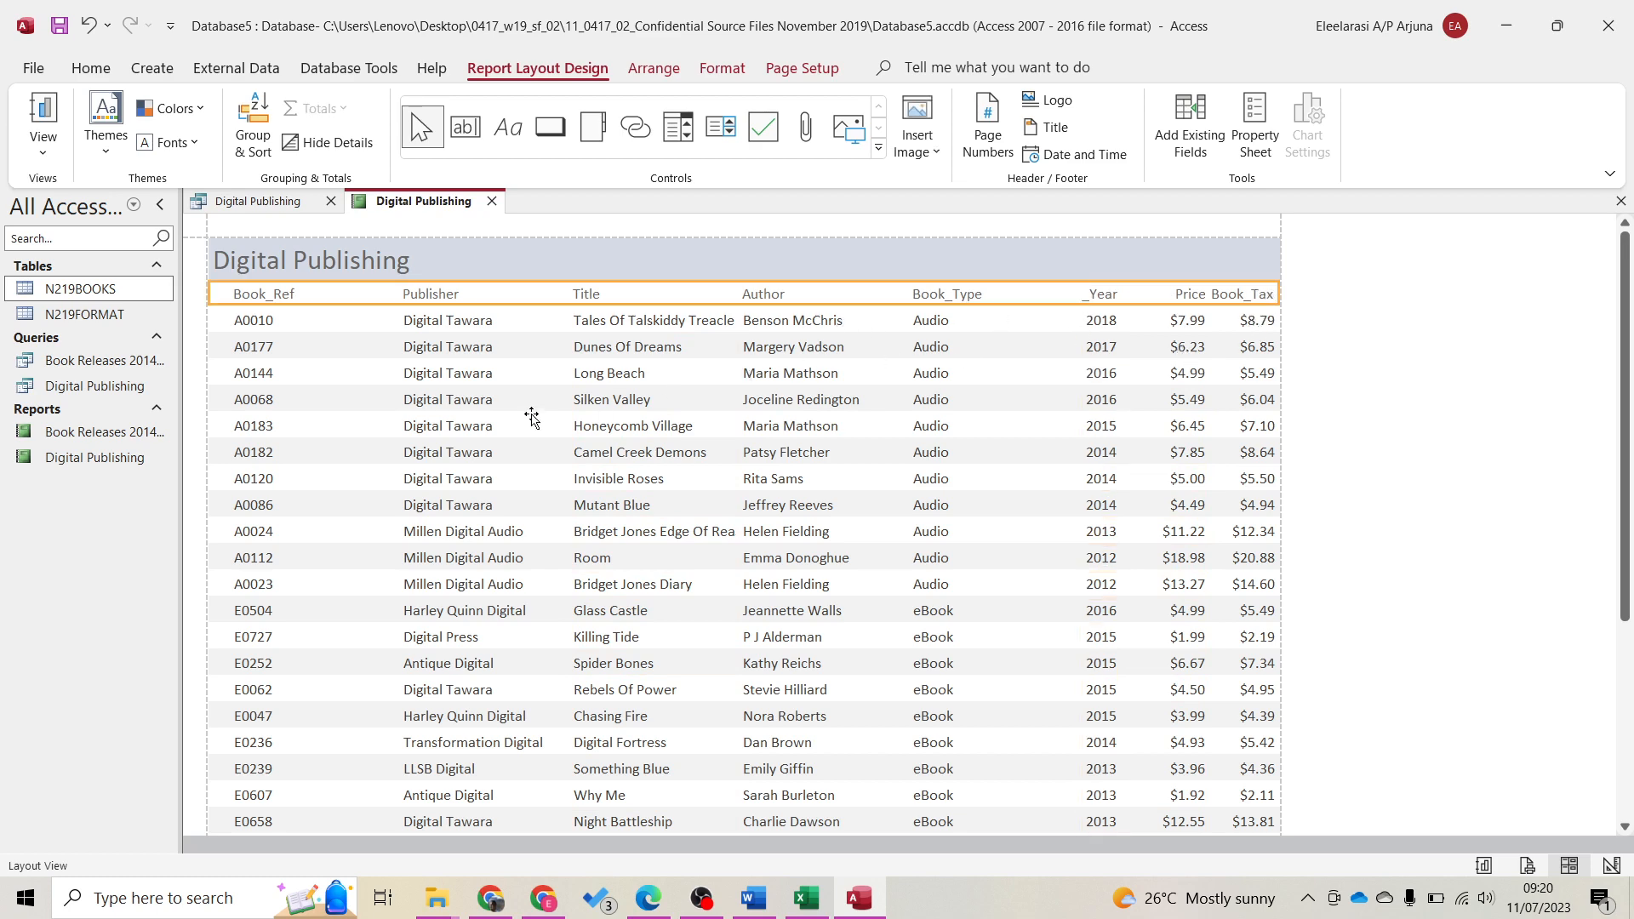
click(267, 294)
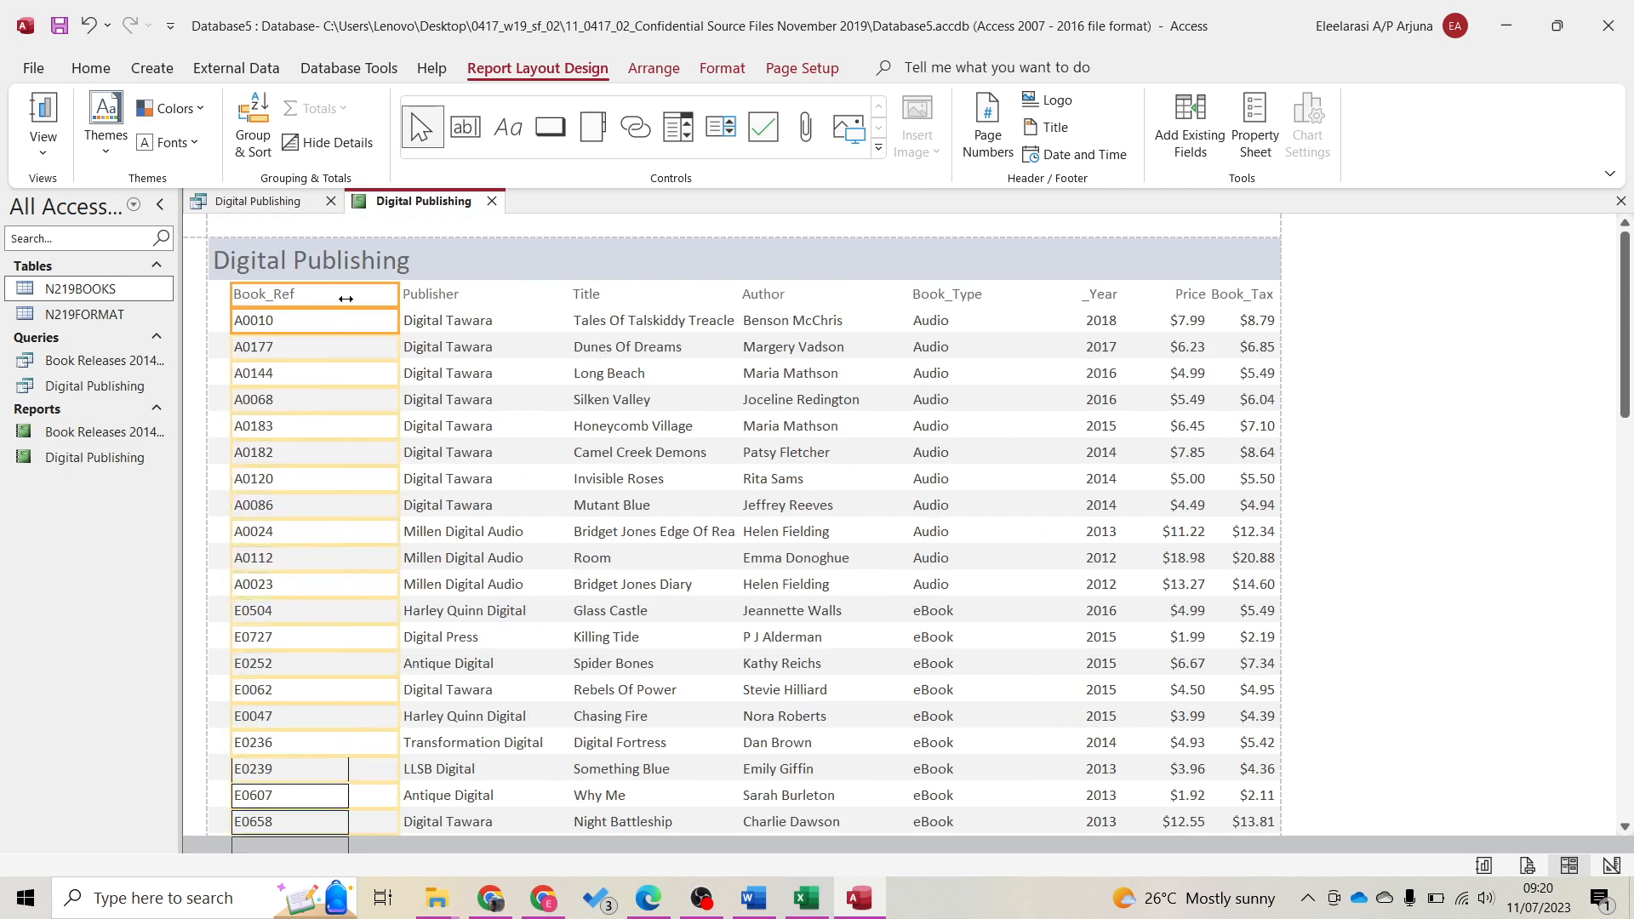
click(431, 294)
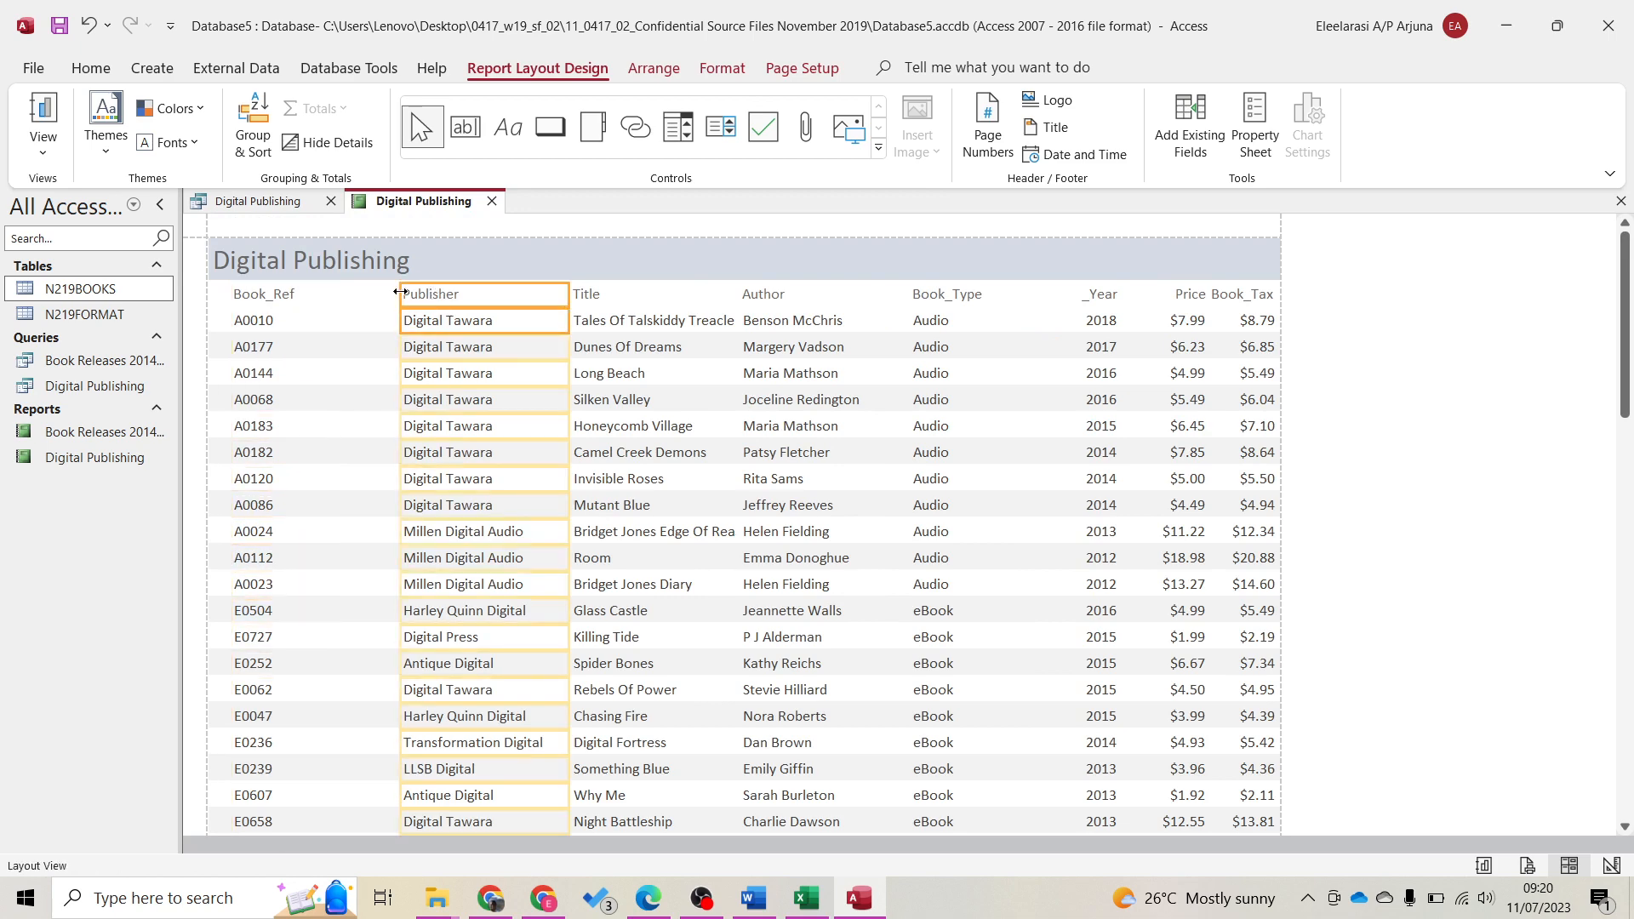
drag(400, 292, 324, 292)
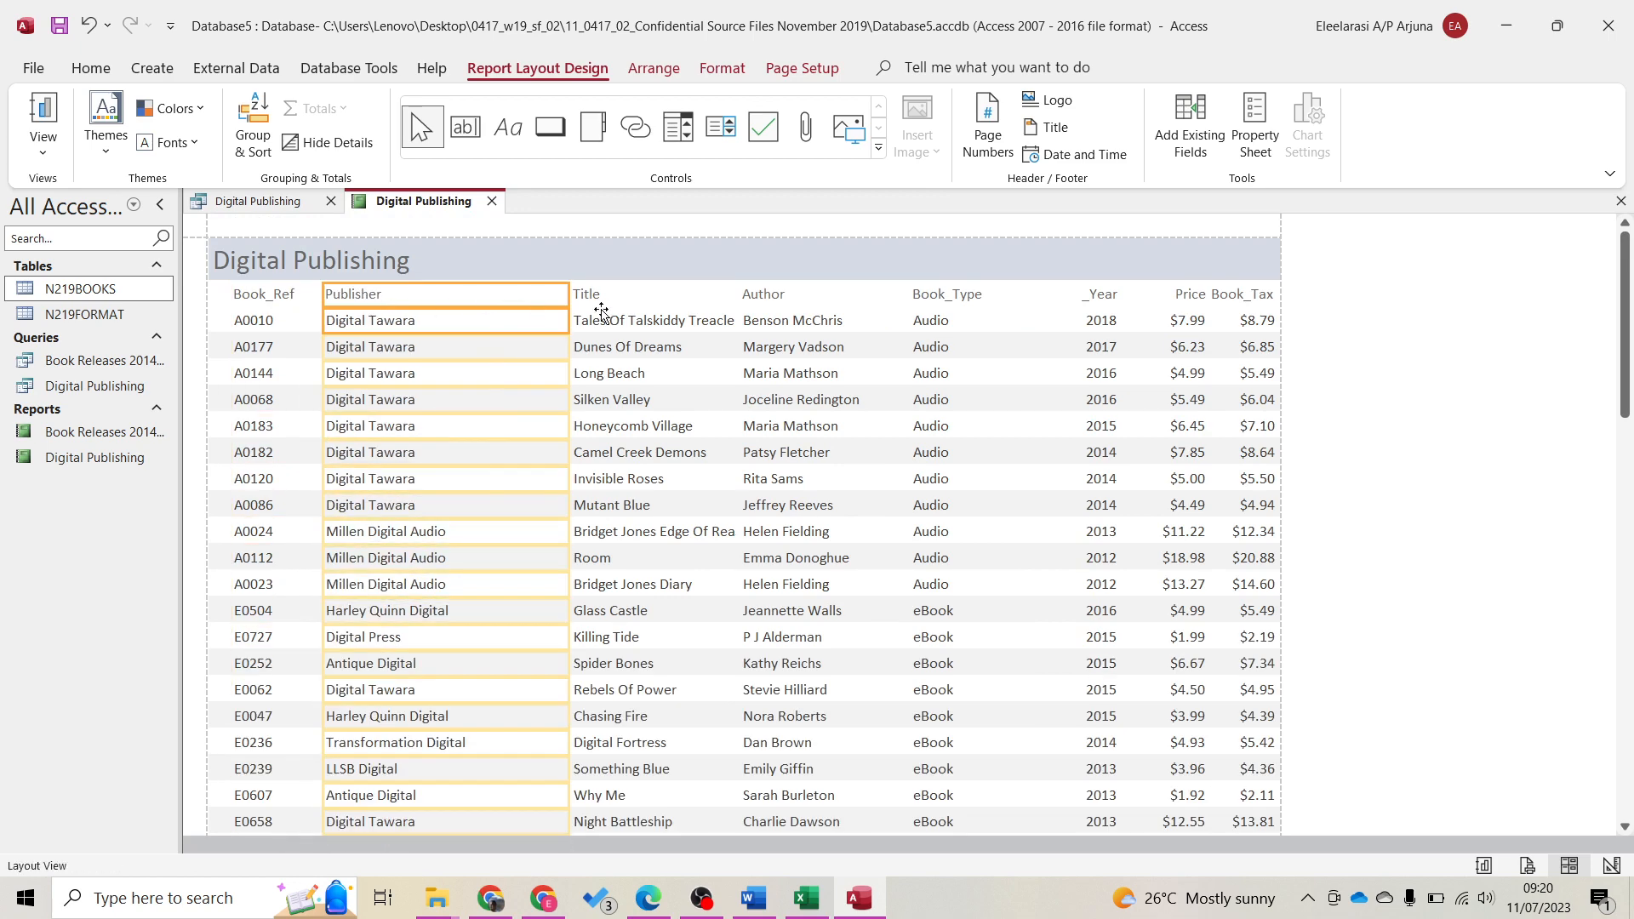
drag(566, 293, 497, 294)
scroll(534, 521, down, 2)
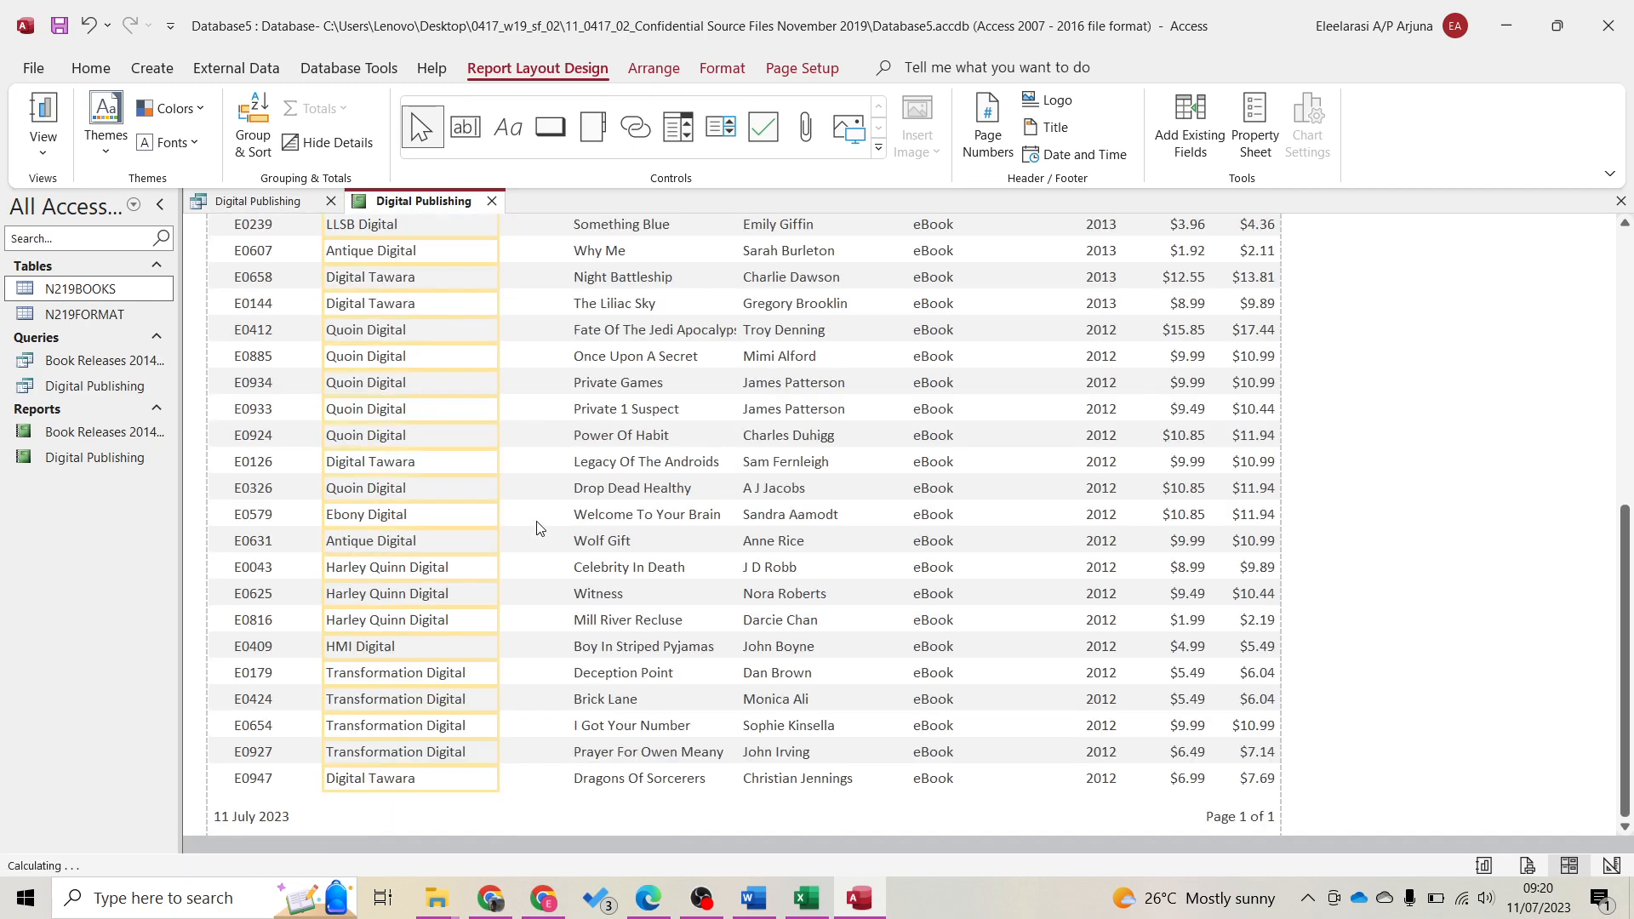
scroll(536, 524, up, 10)
click(613, 303)
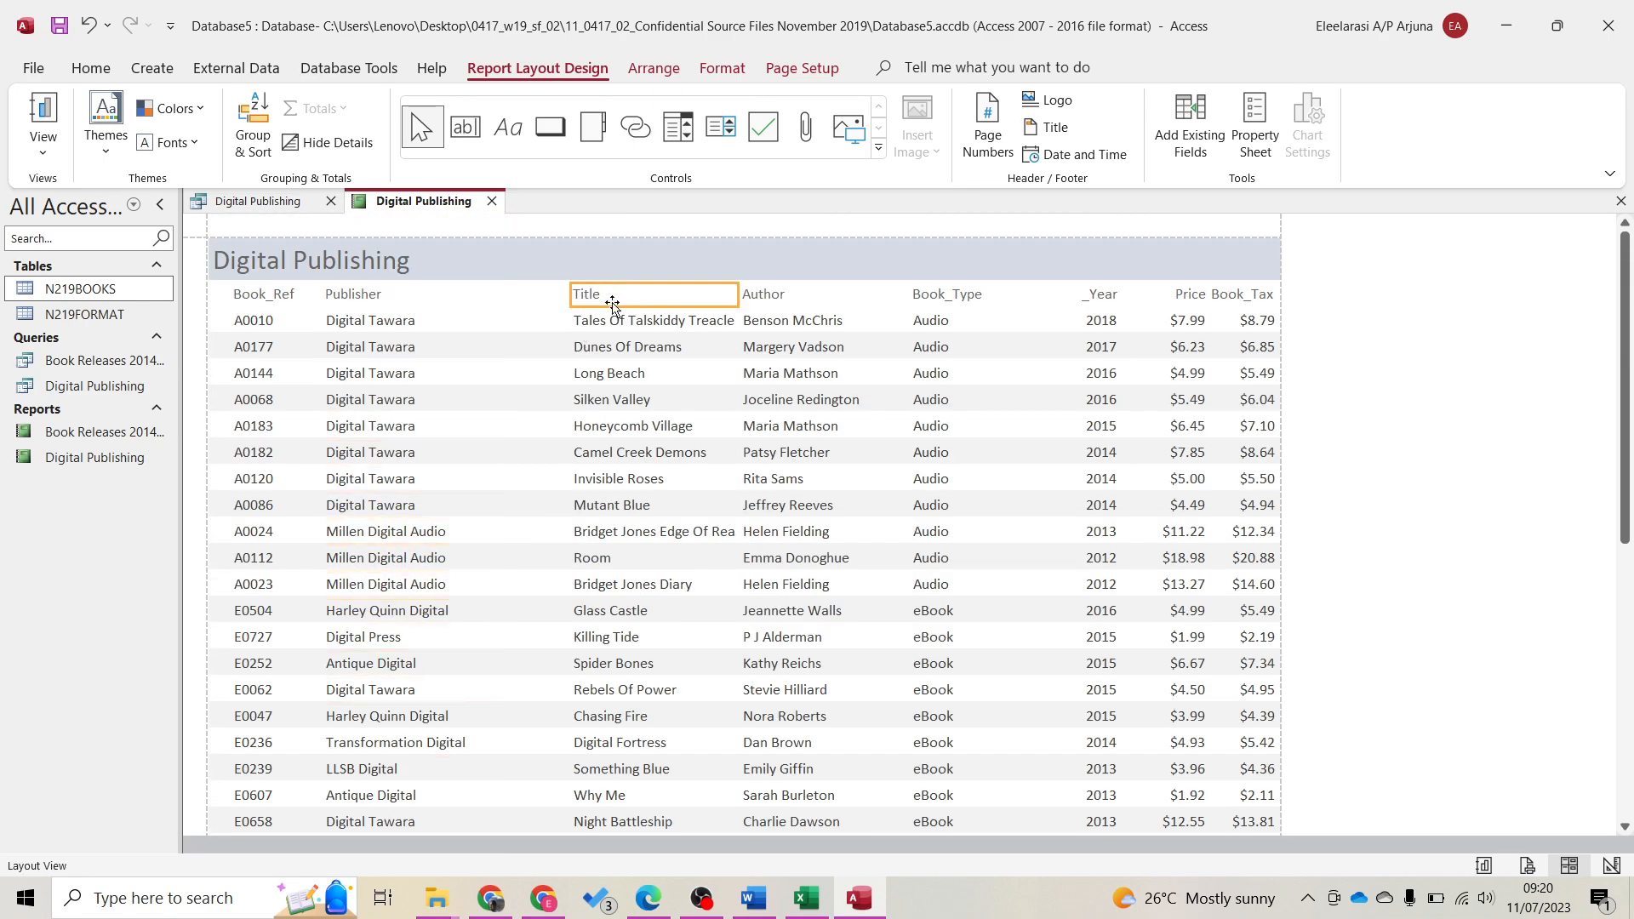
shift+click(613, 318)
drag(570, 299, 496, 295)
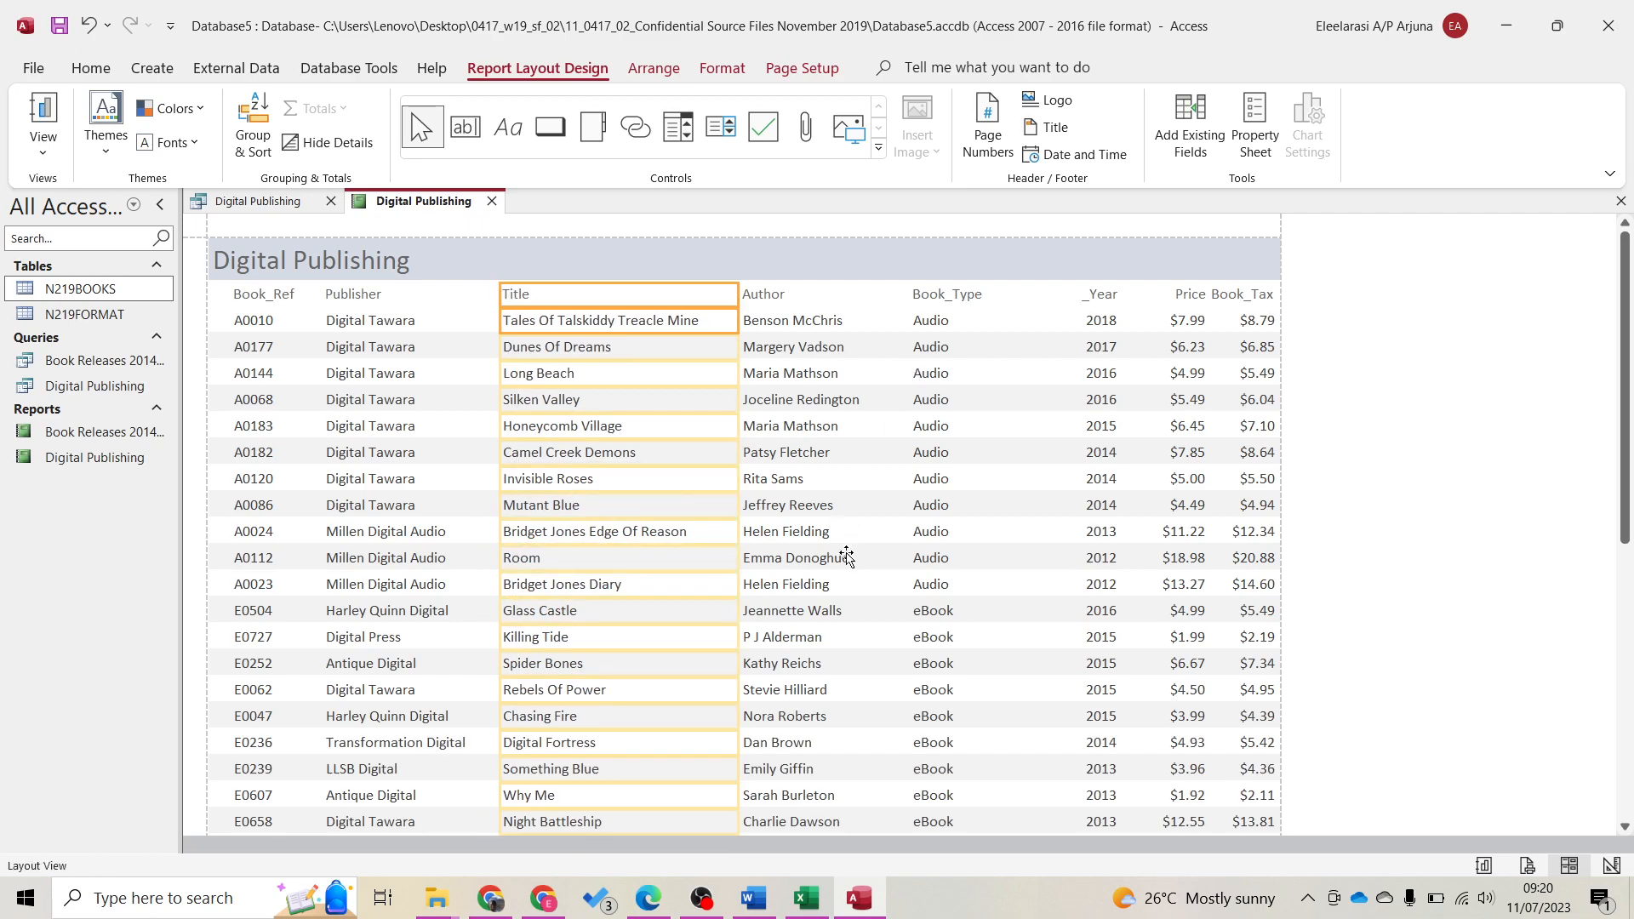
scroll(846, 554, down, 5)
scroll(840, 554, up, 15)
click(1101, 313)
click(963, 295)
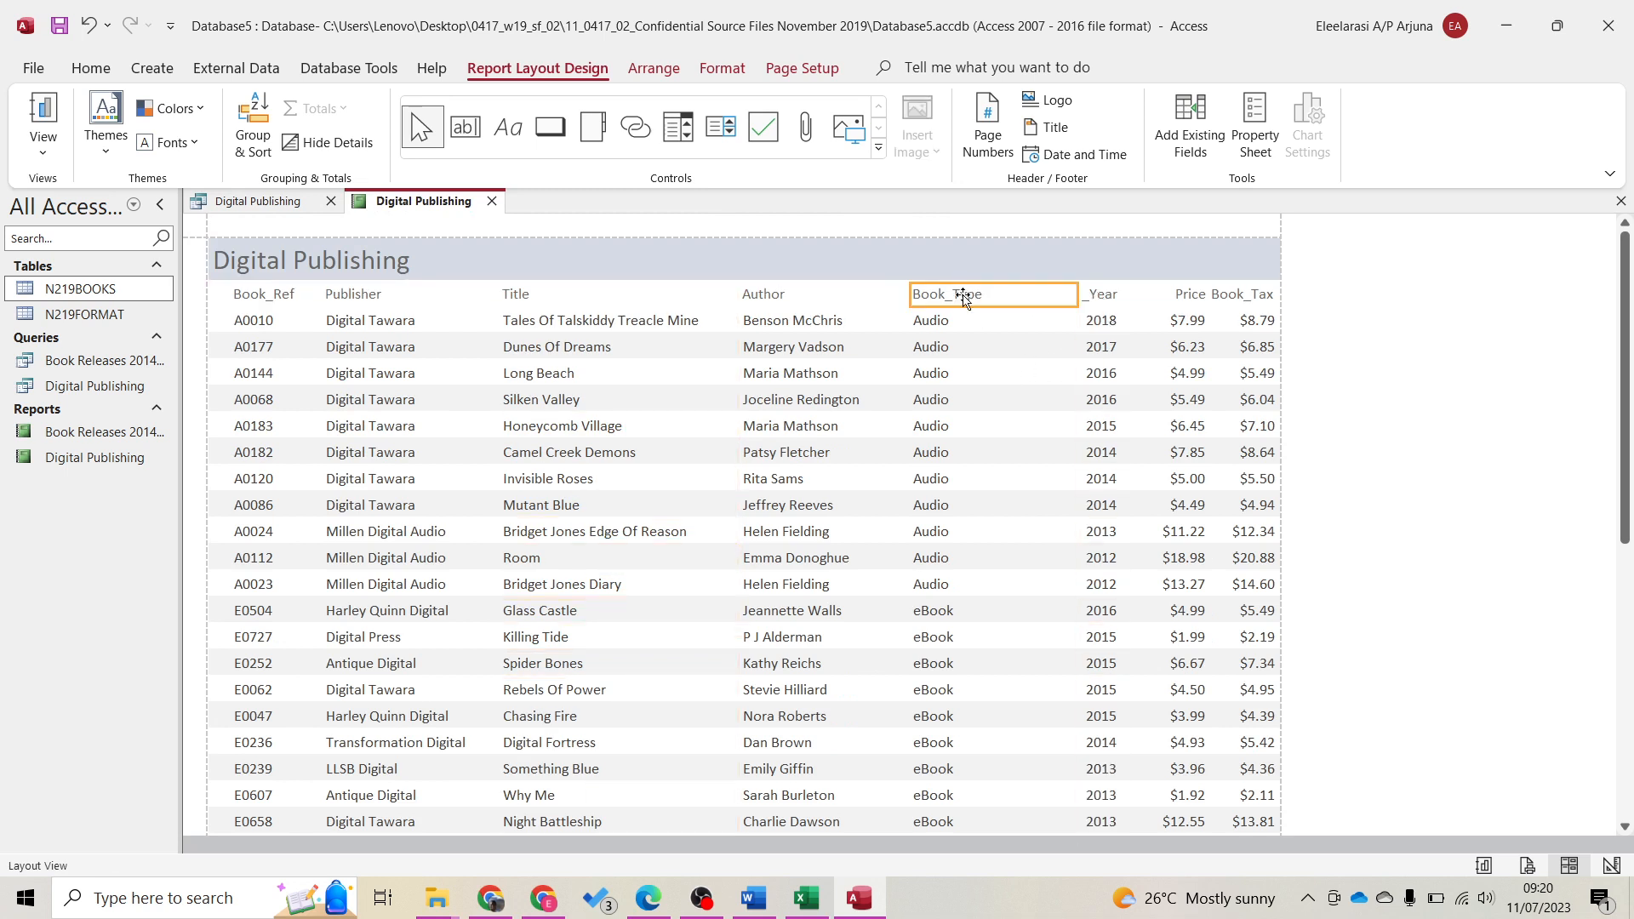
drag(1077, 288, 1001, 294)
click(1100, 324)
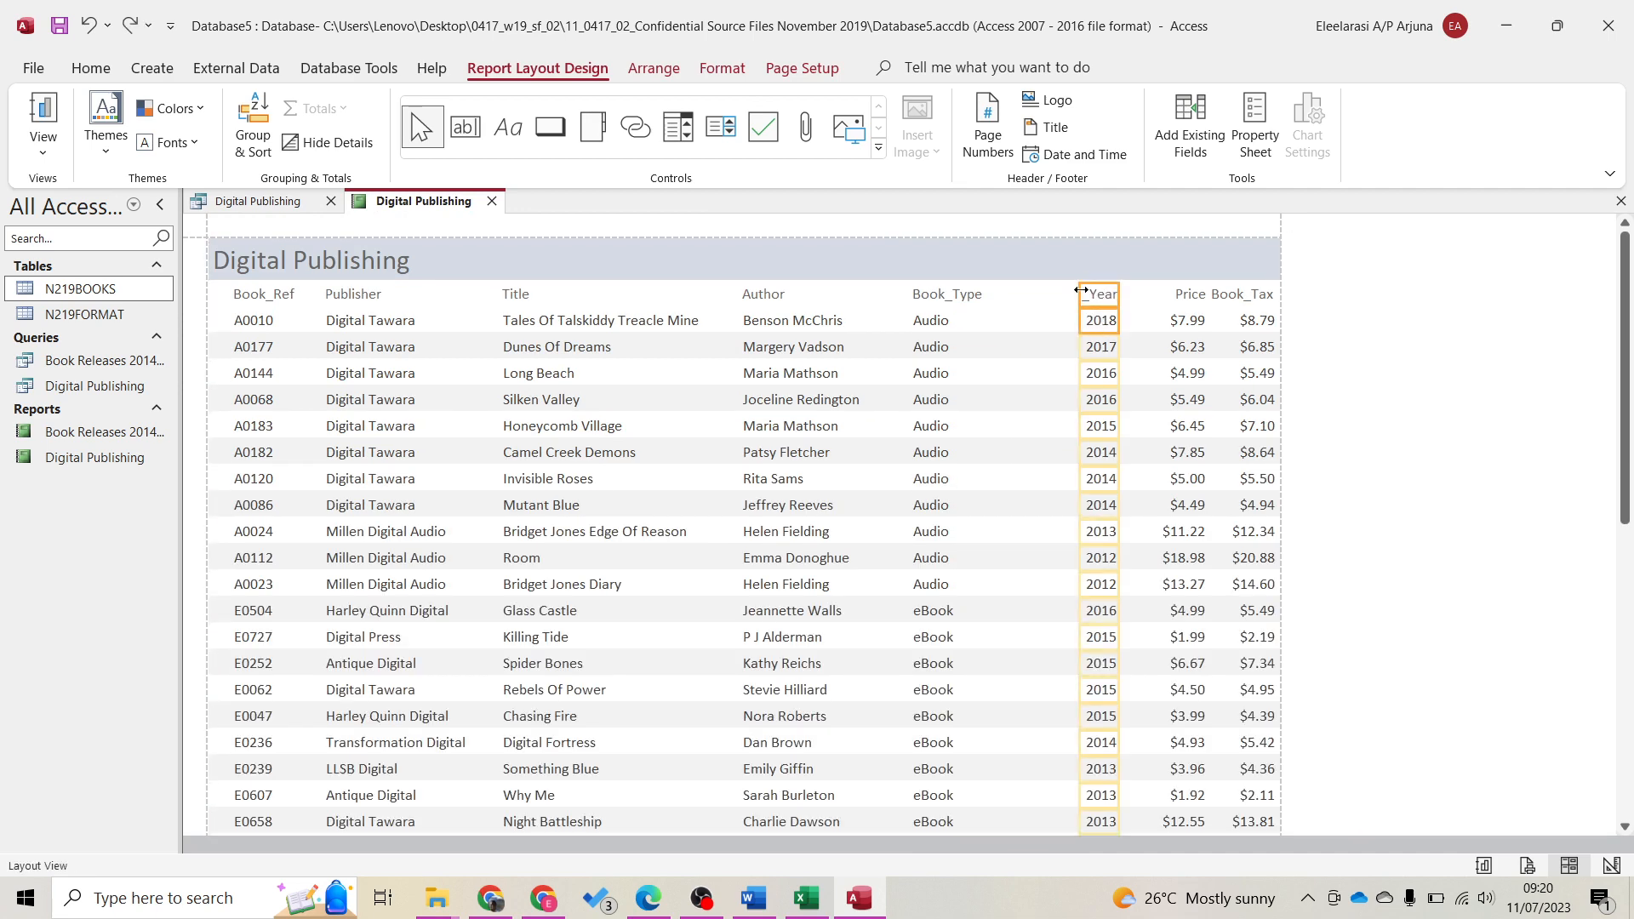
drag(1081, 290, 1006, 303)
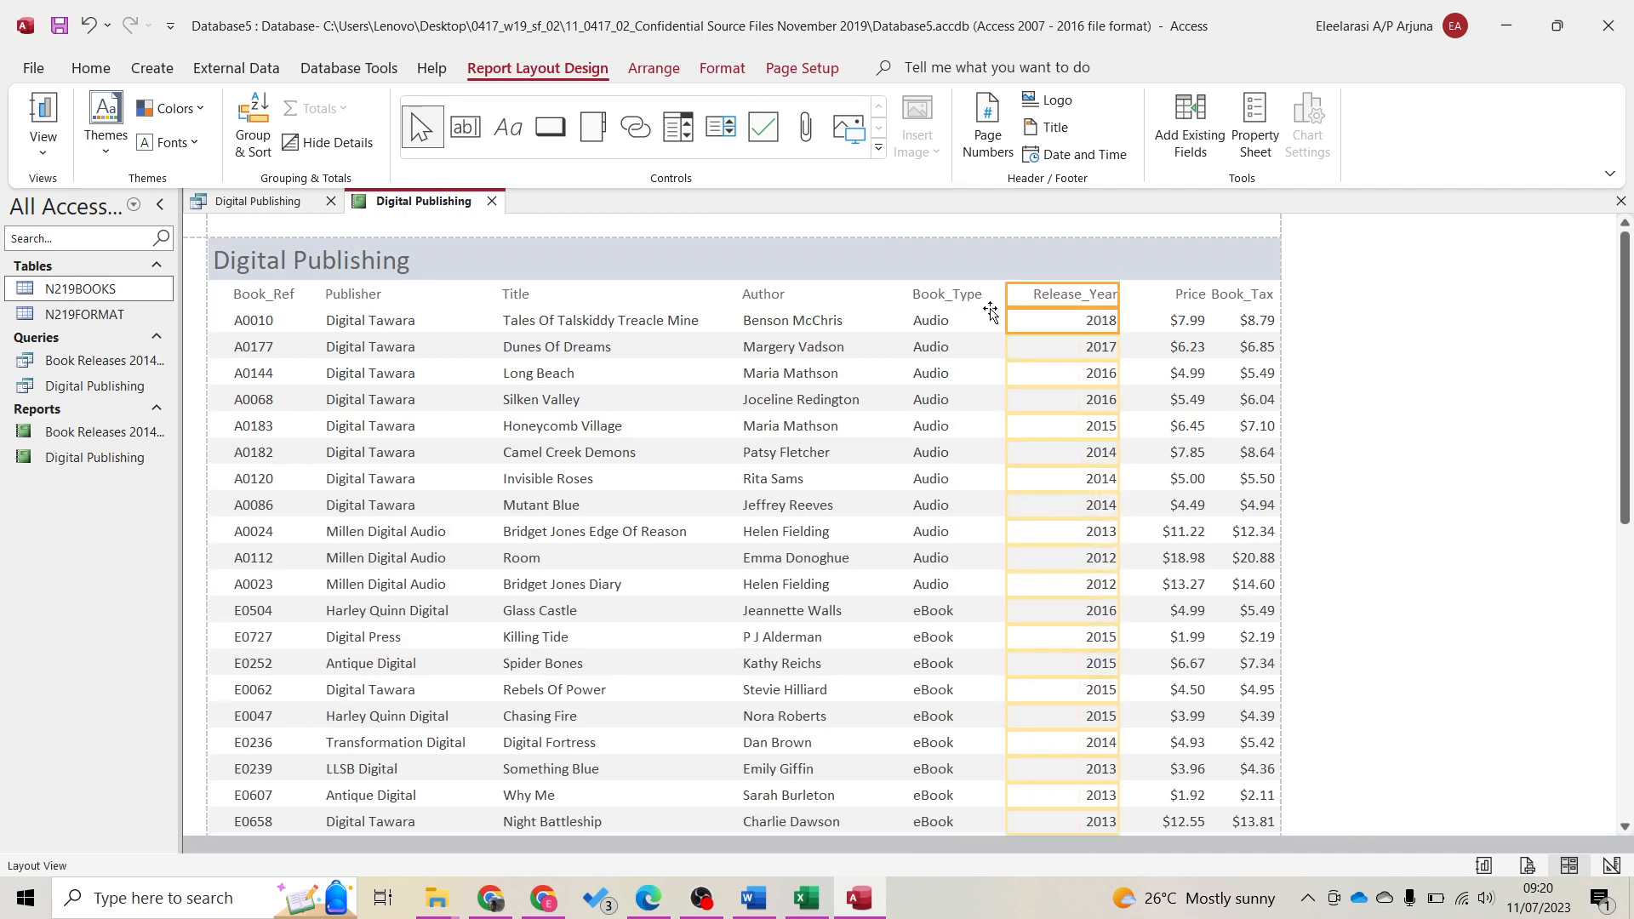
click(1178, 295)
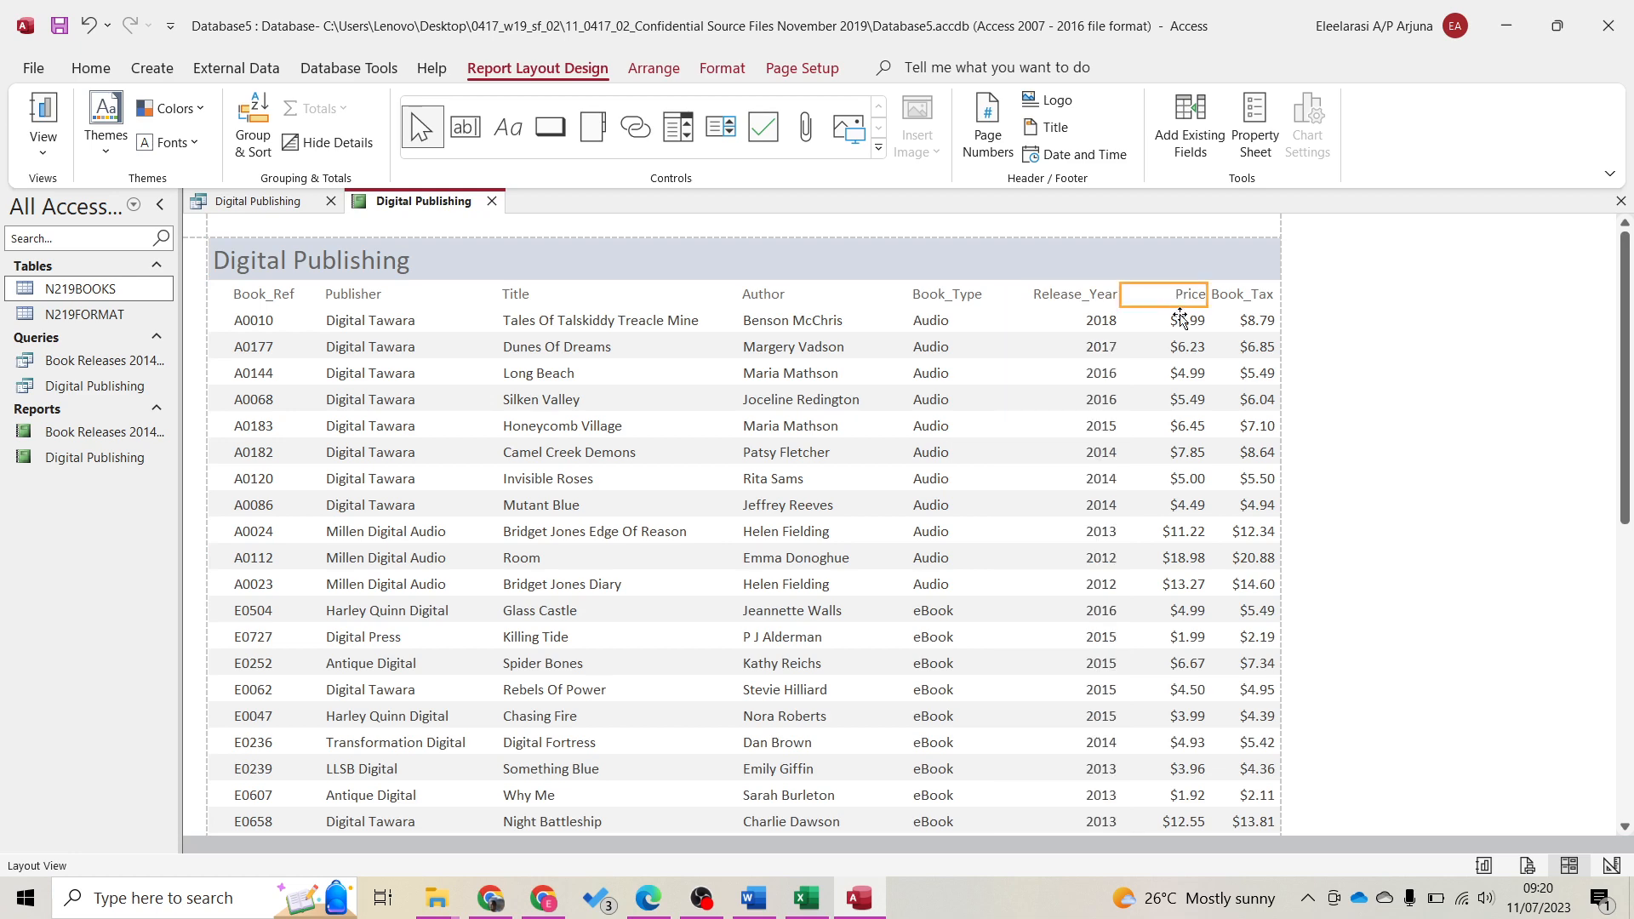
shift+click(1181, 320)
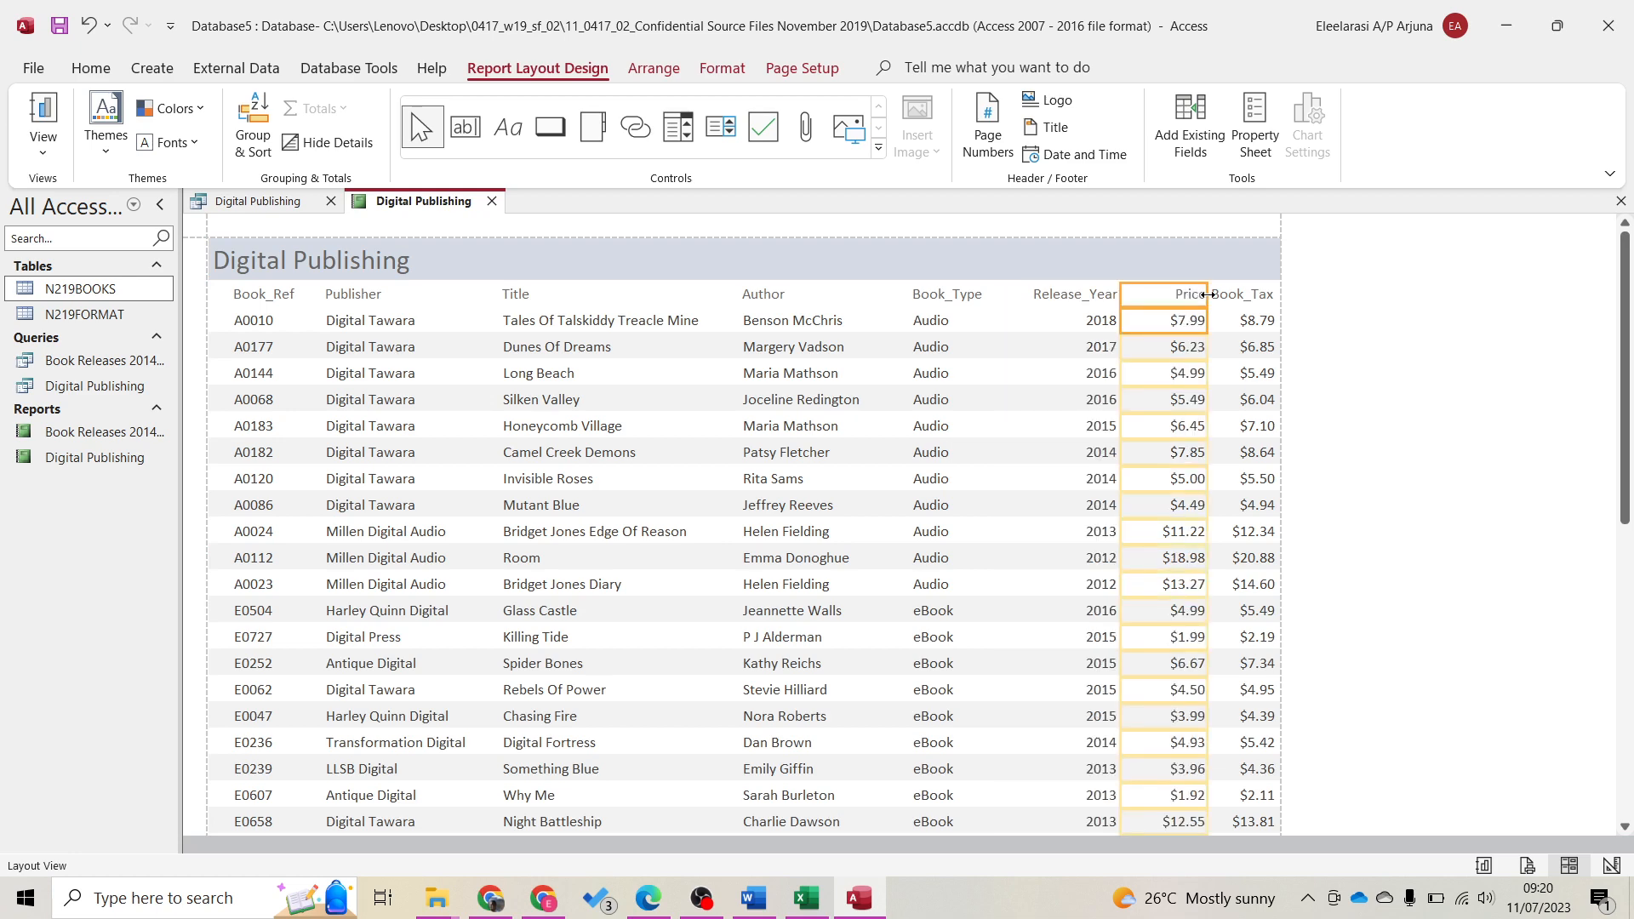
drag(1208, 295, 1194, 295)
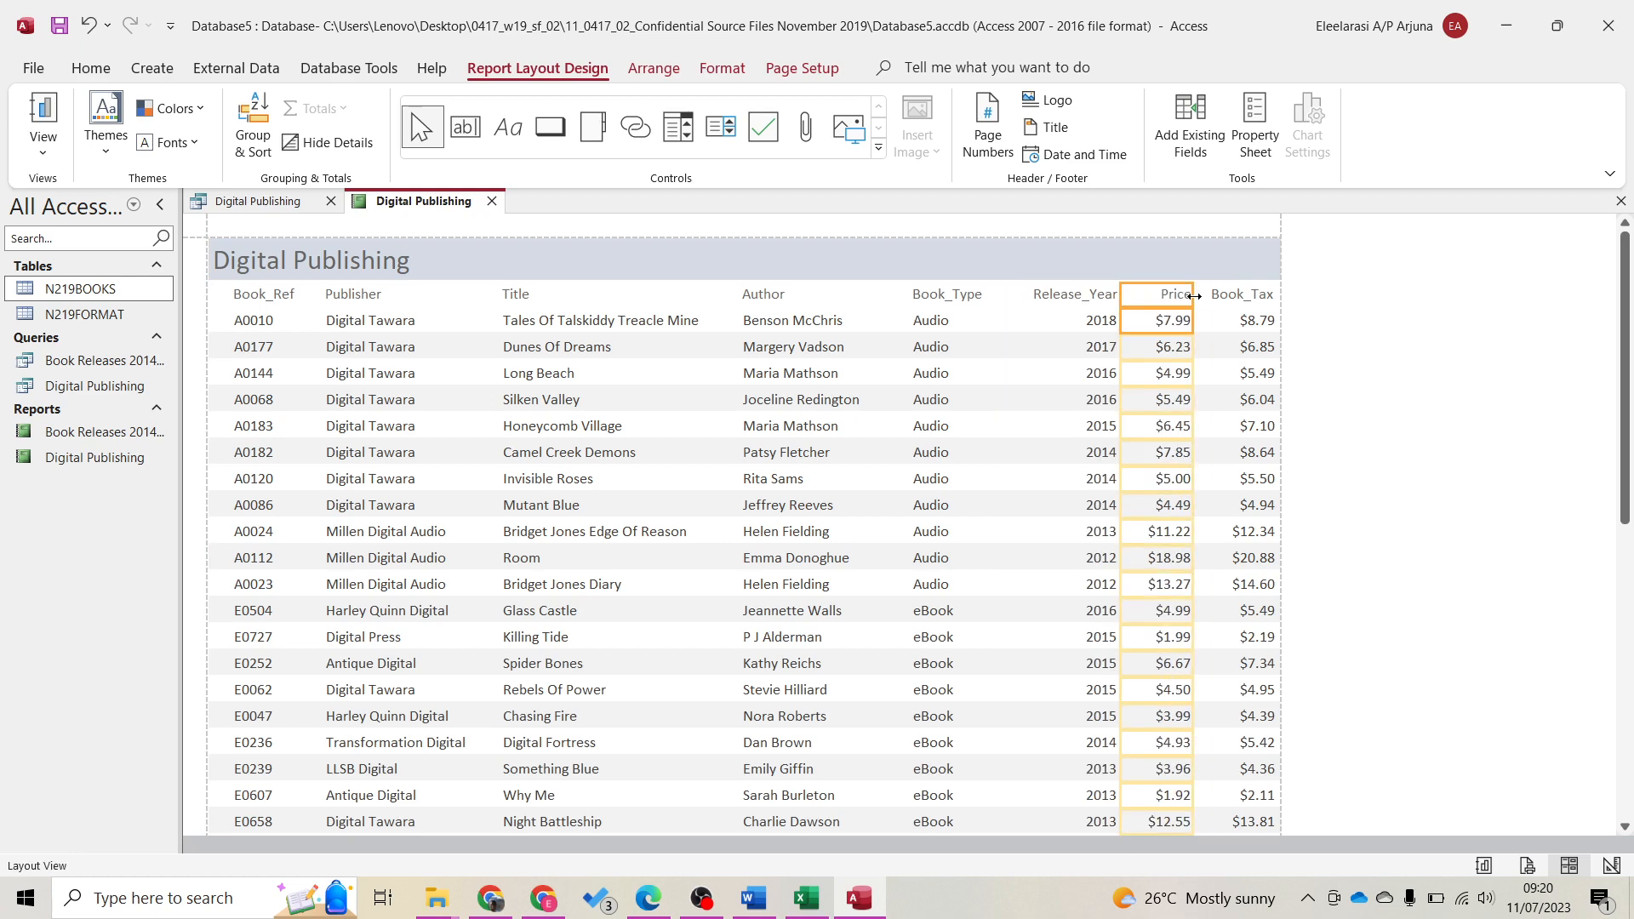
shift+click(1096, 298)
shift+click(1096, 320)
click(1105, 308)
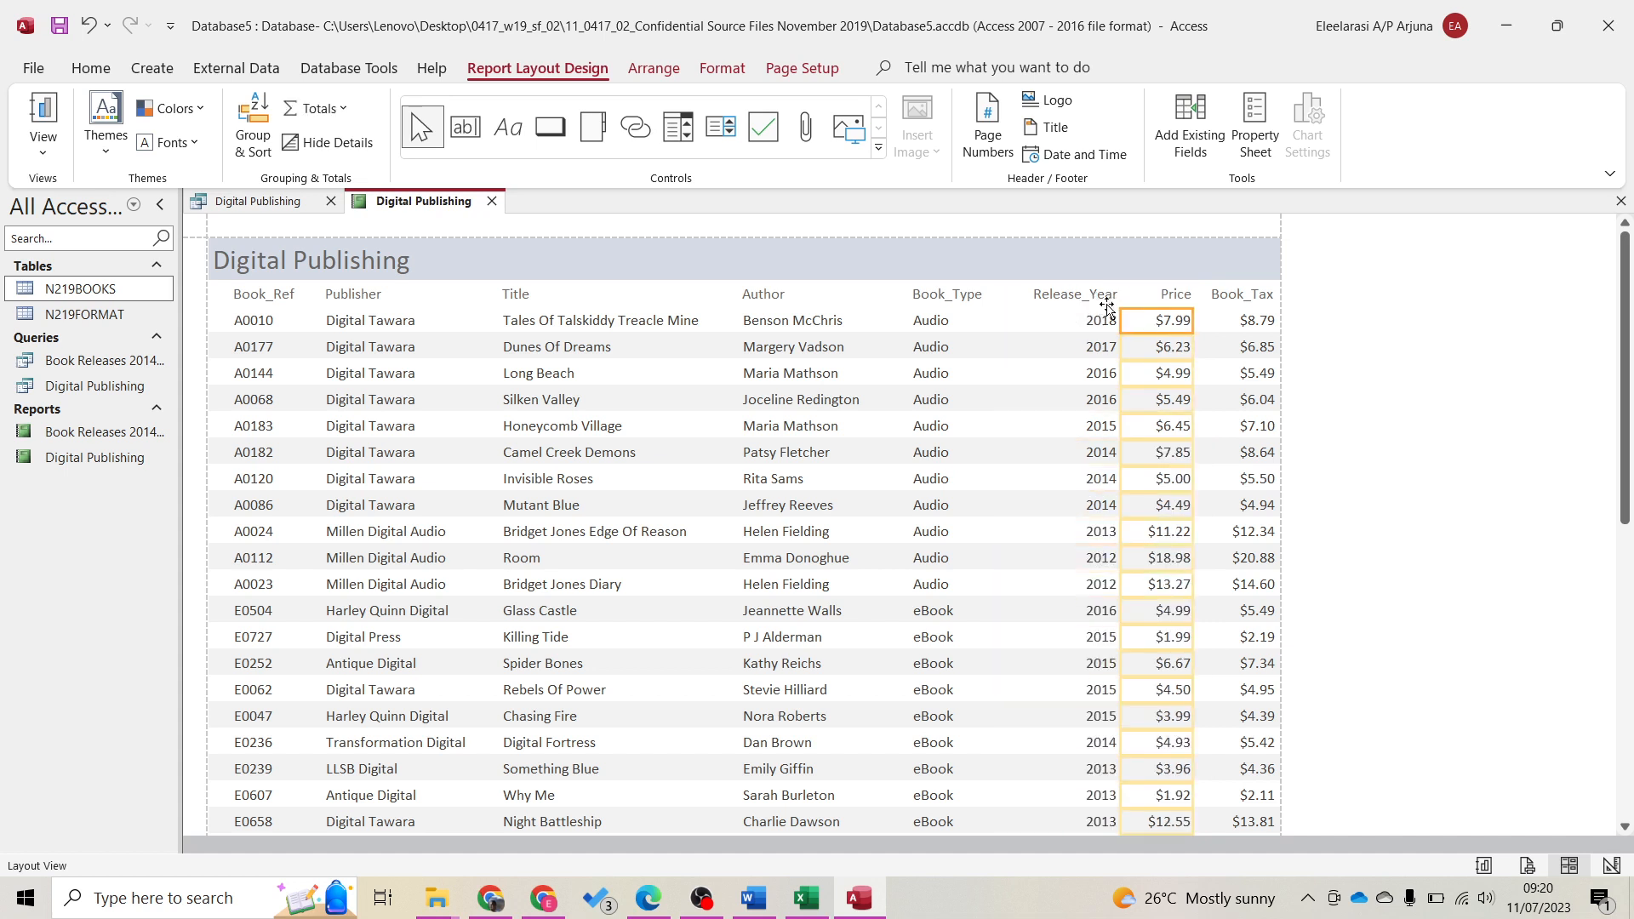
click(1086, 304)
shift+click(1087, 322)
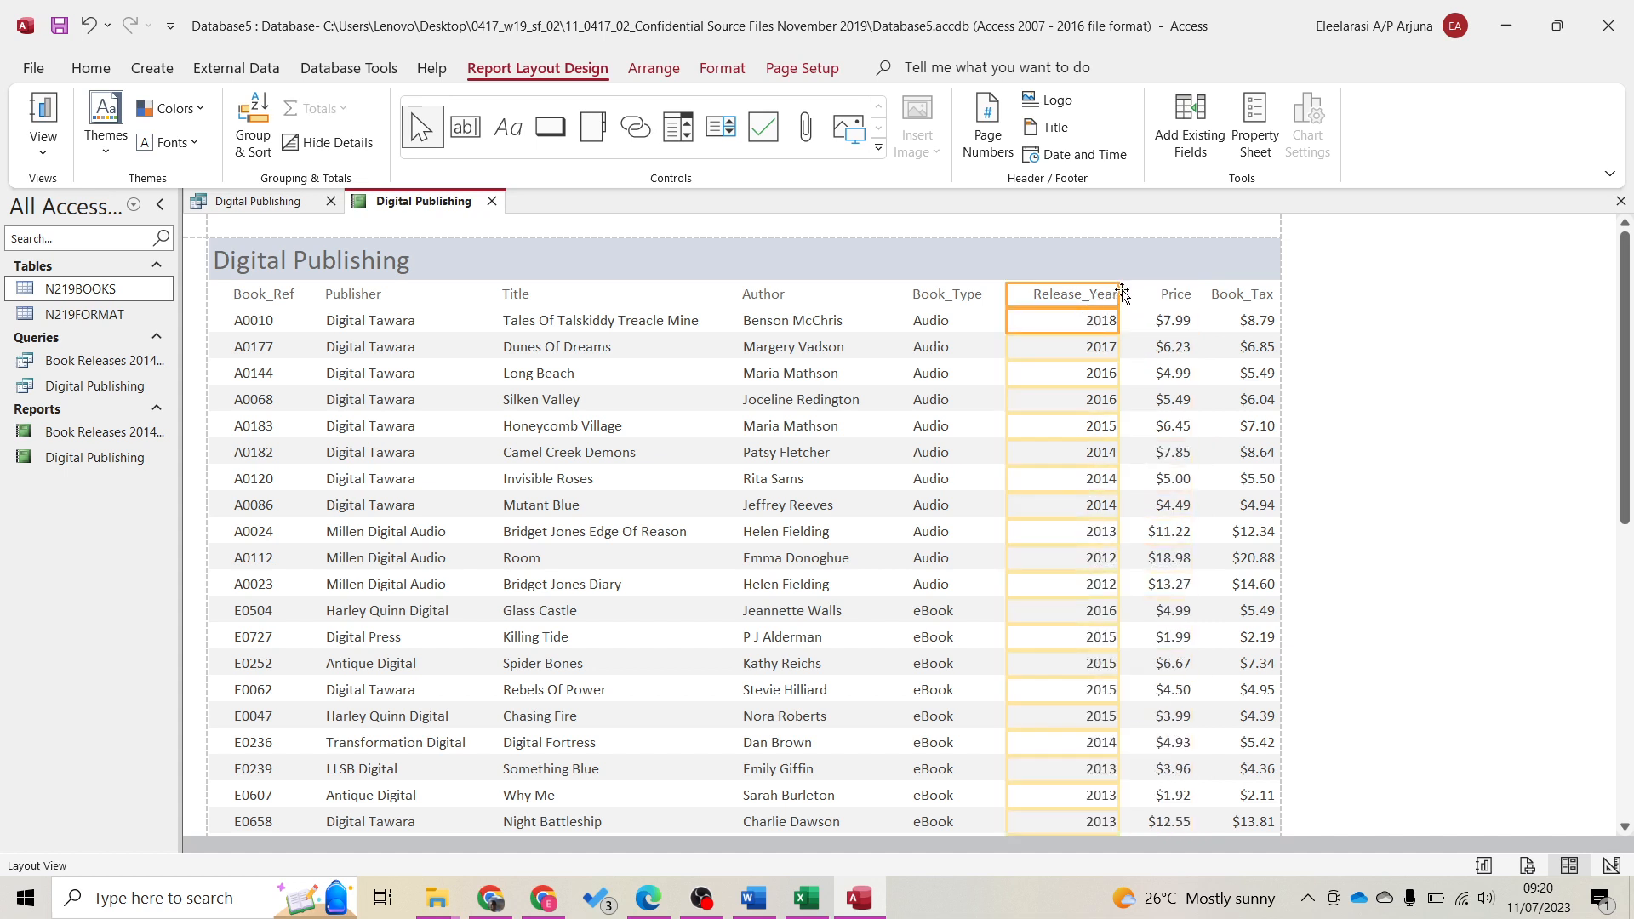
mouse_move(1117, 291)
mouse_down()
mouse_move(1094, 293)
mouse_move(1107, 304)
mouse_up()
click(1161, 299)
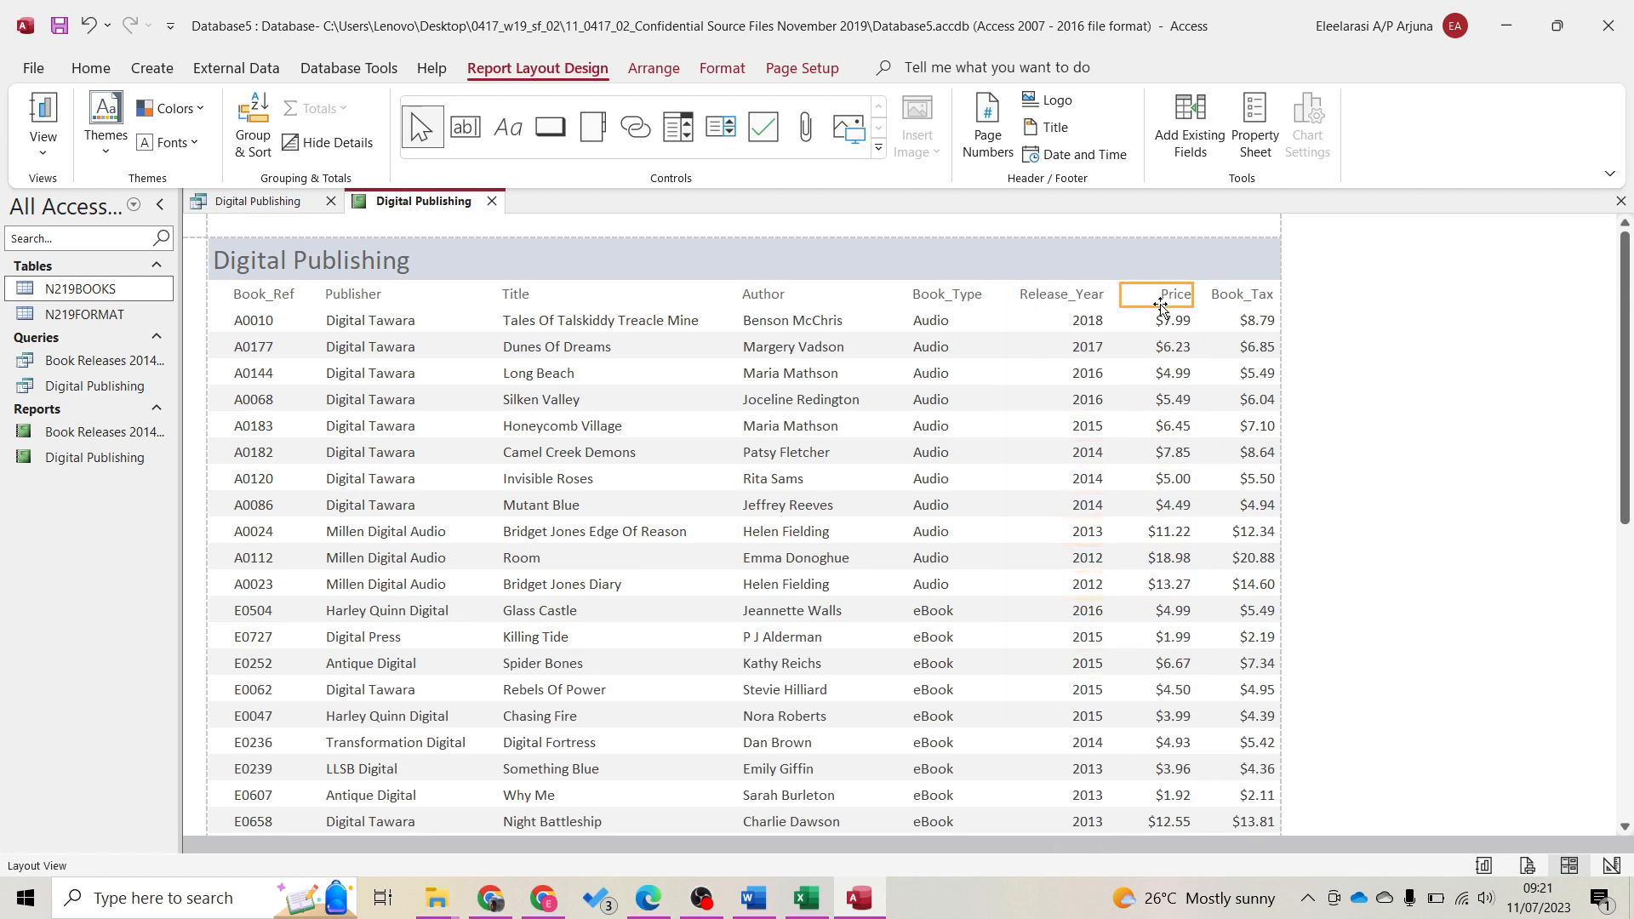
shift+click(1168, 318)
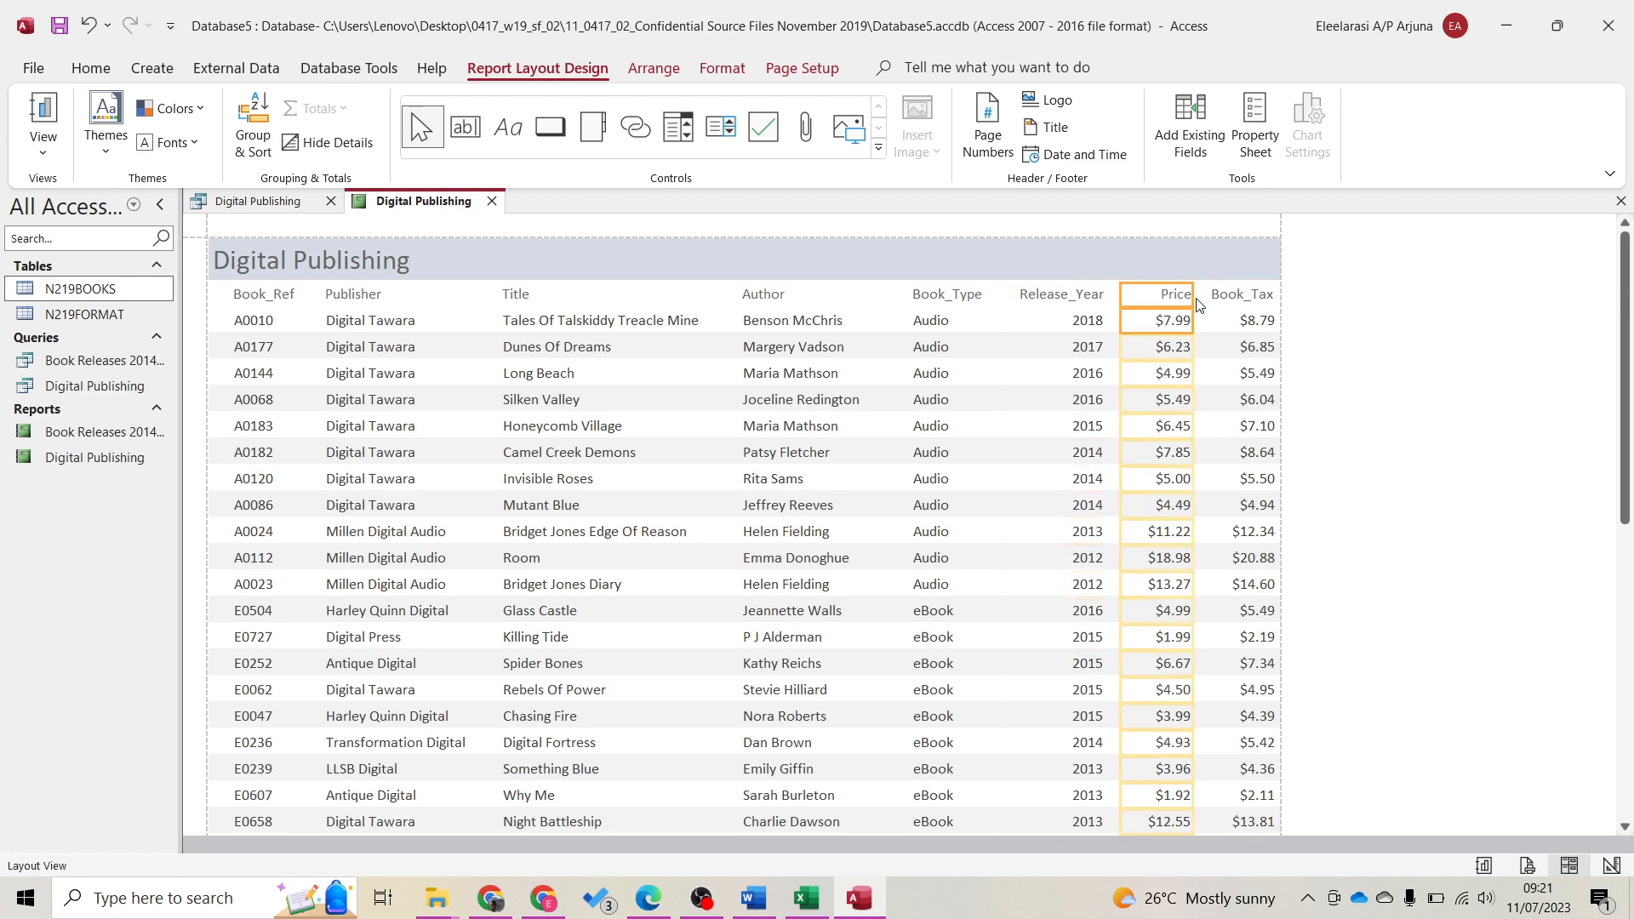
drag(1194, 305, 1187, 304)
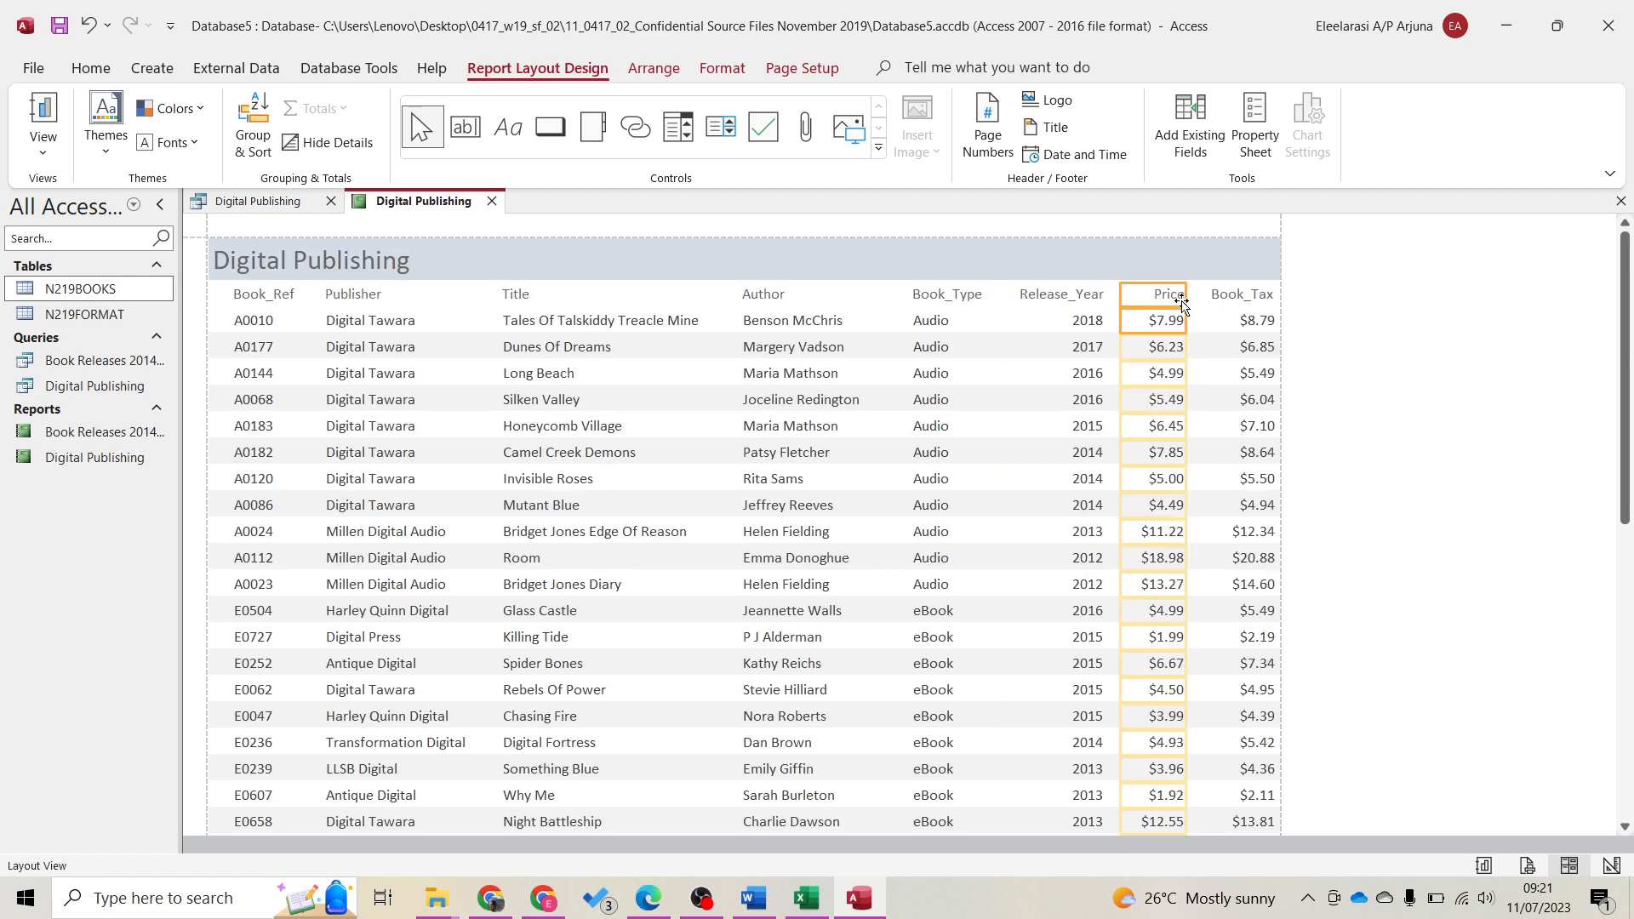
click(1225, 294)
shift+click(1236, 320)
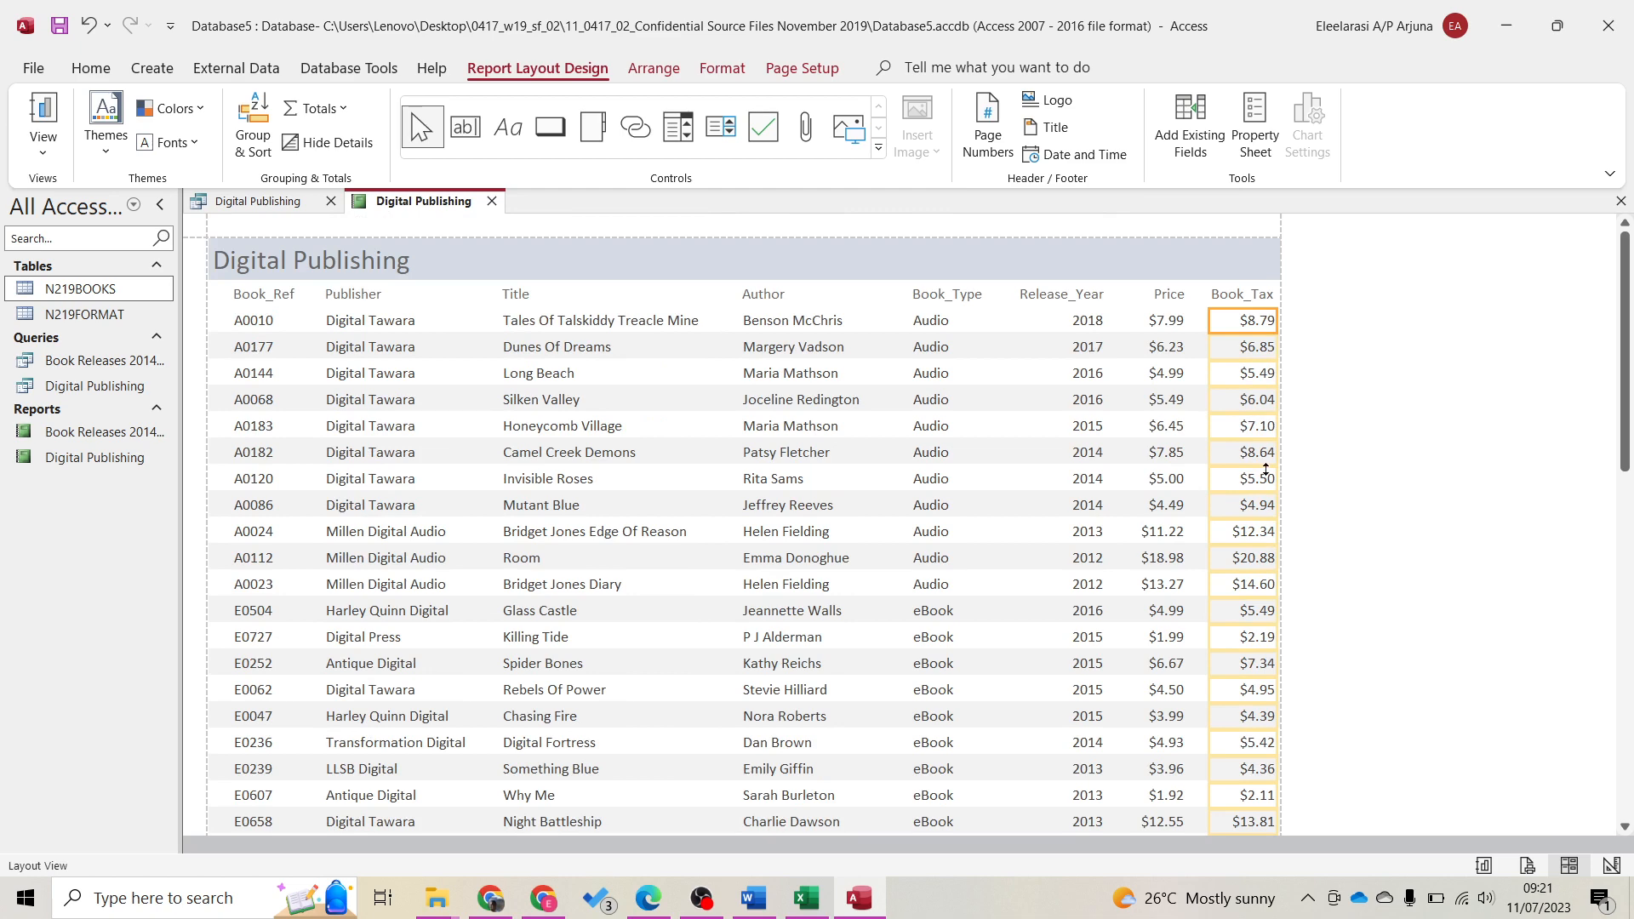
scroll(1266, 469, down, 3)
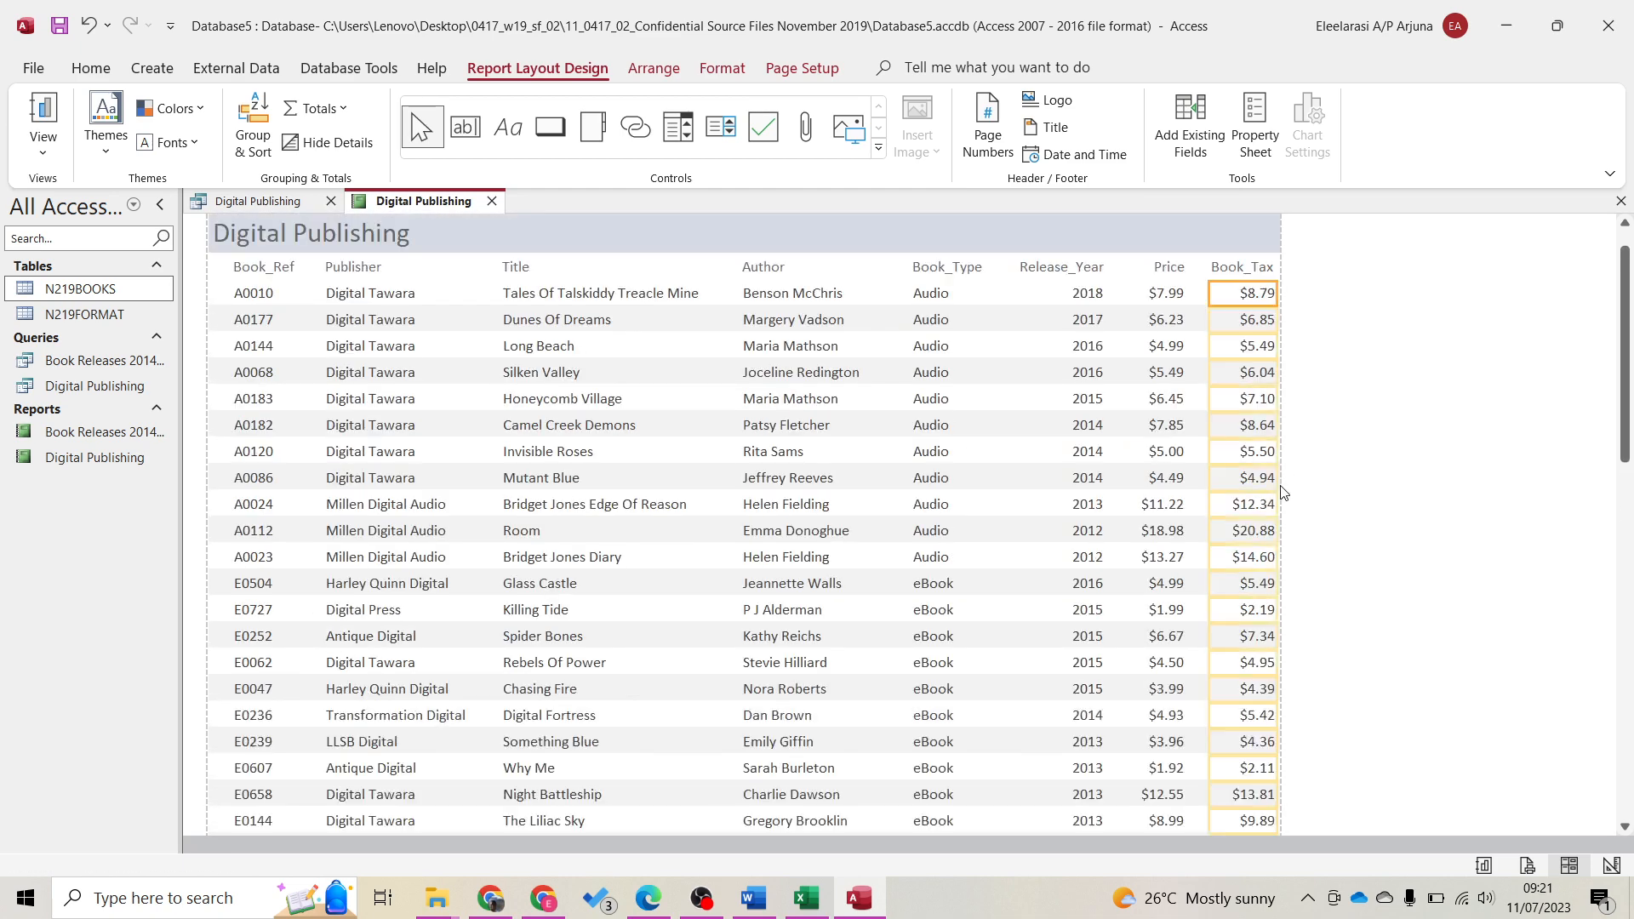
scroll(1284, 492, up, 3)
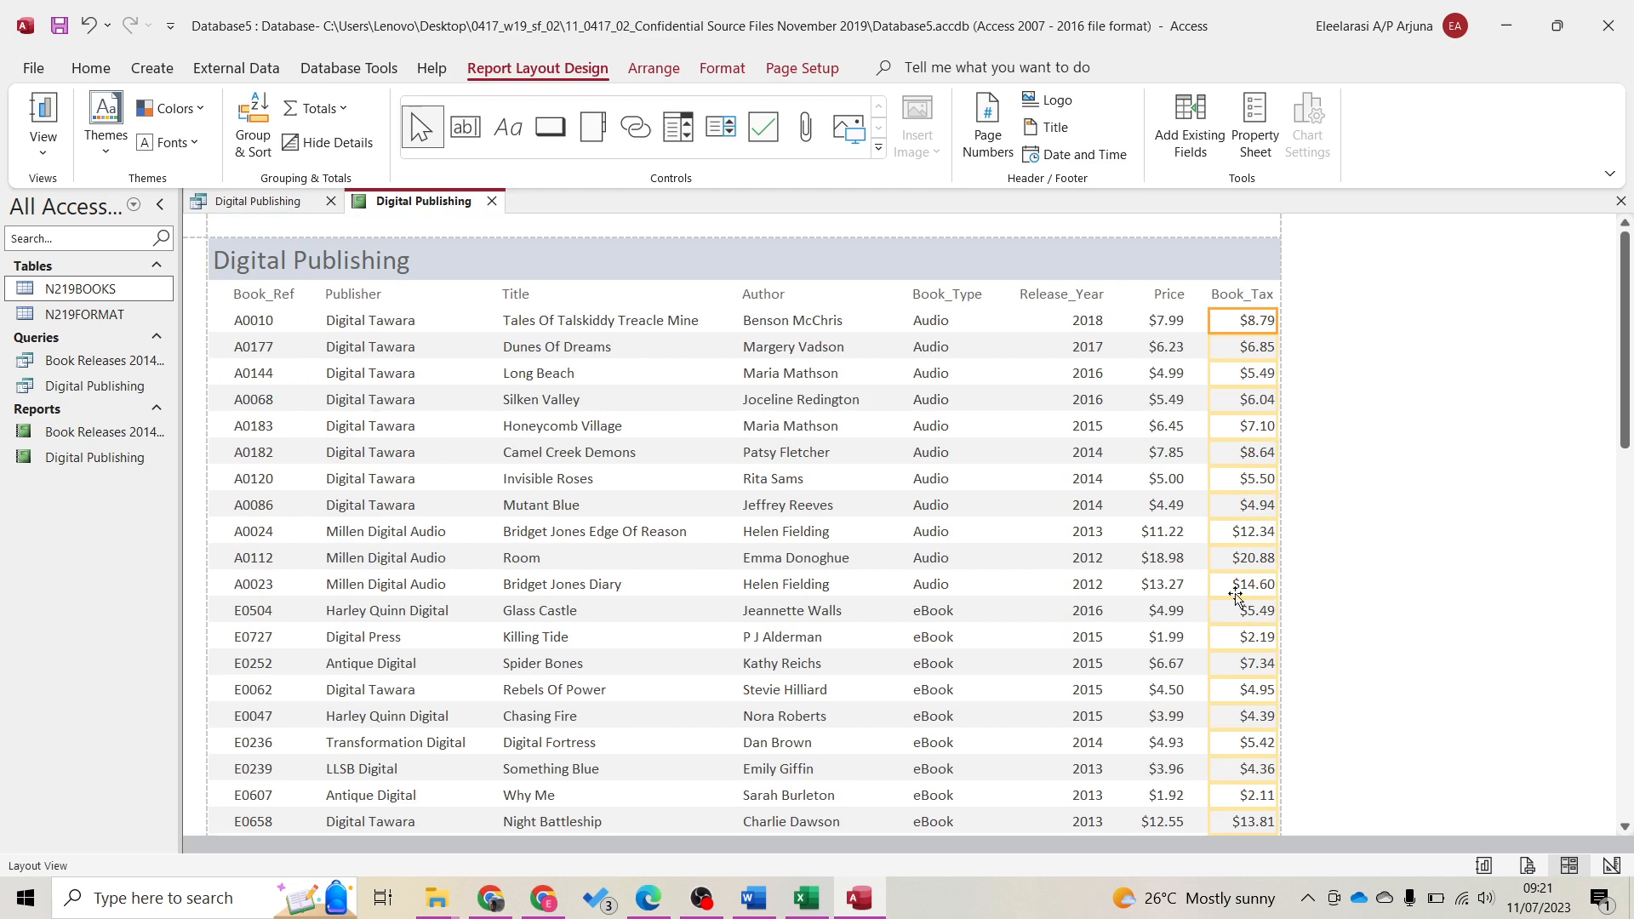
Dock Access on the right half beside the question PDF and show the Digital Publishing report in Design View
double_click(1157, 14)
drag(1543, 84, 1632, 528)
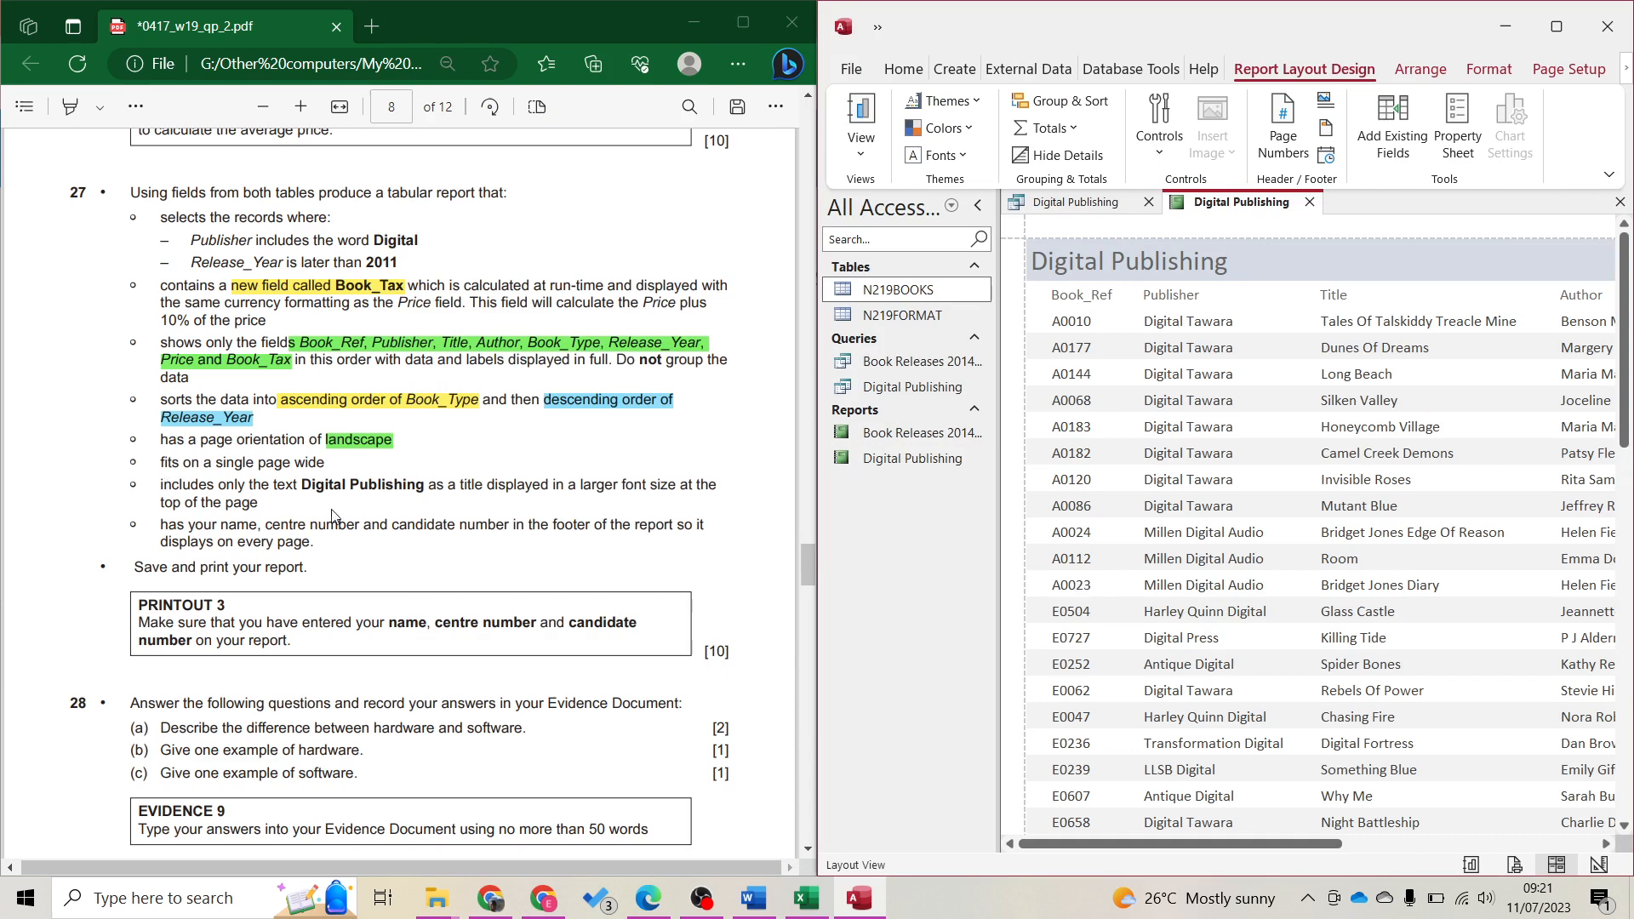
click(1191, 267)
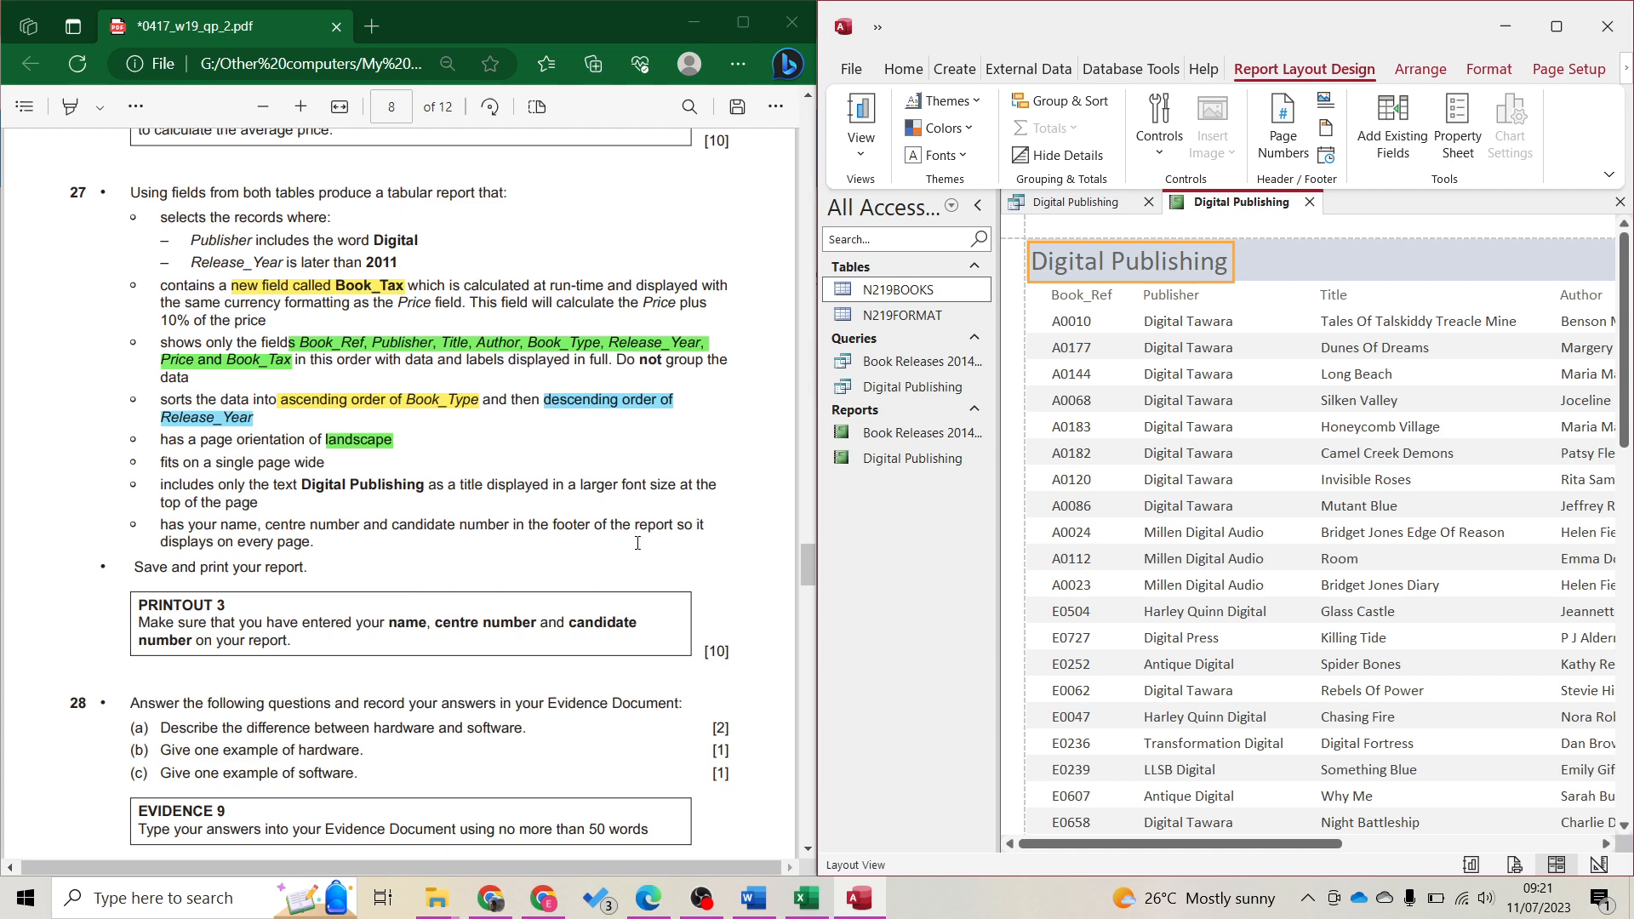
click(1599, 865)
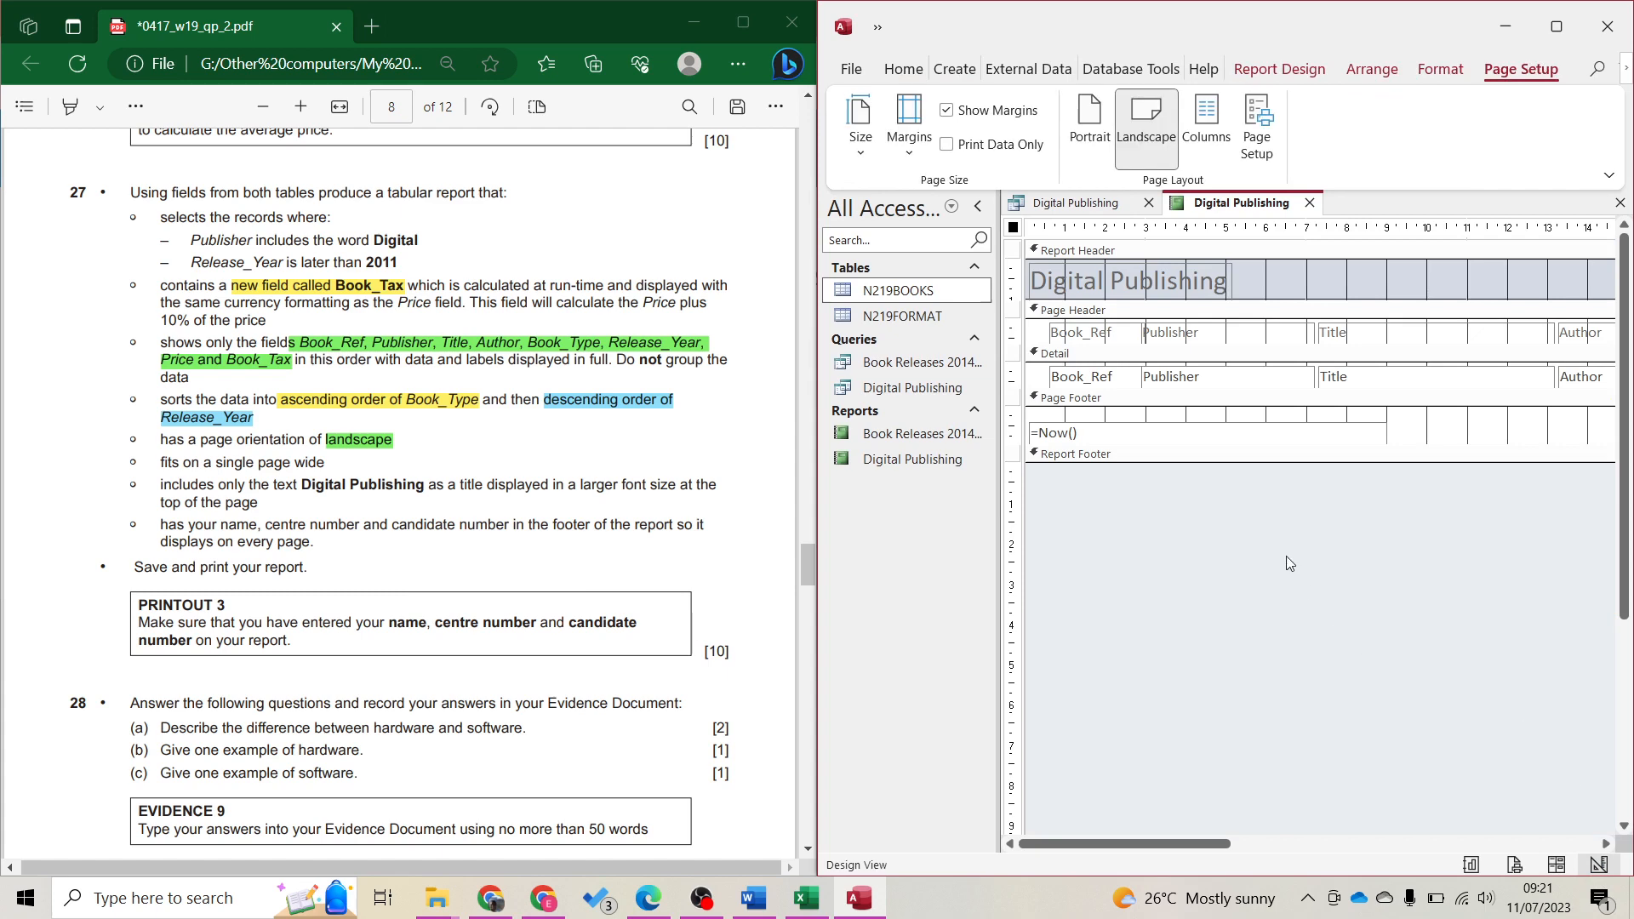
Maximize Access and narrow the =Now() date box in the page footer
click(1556, 33)
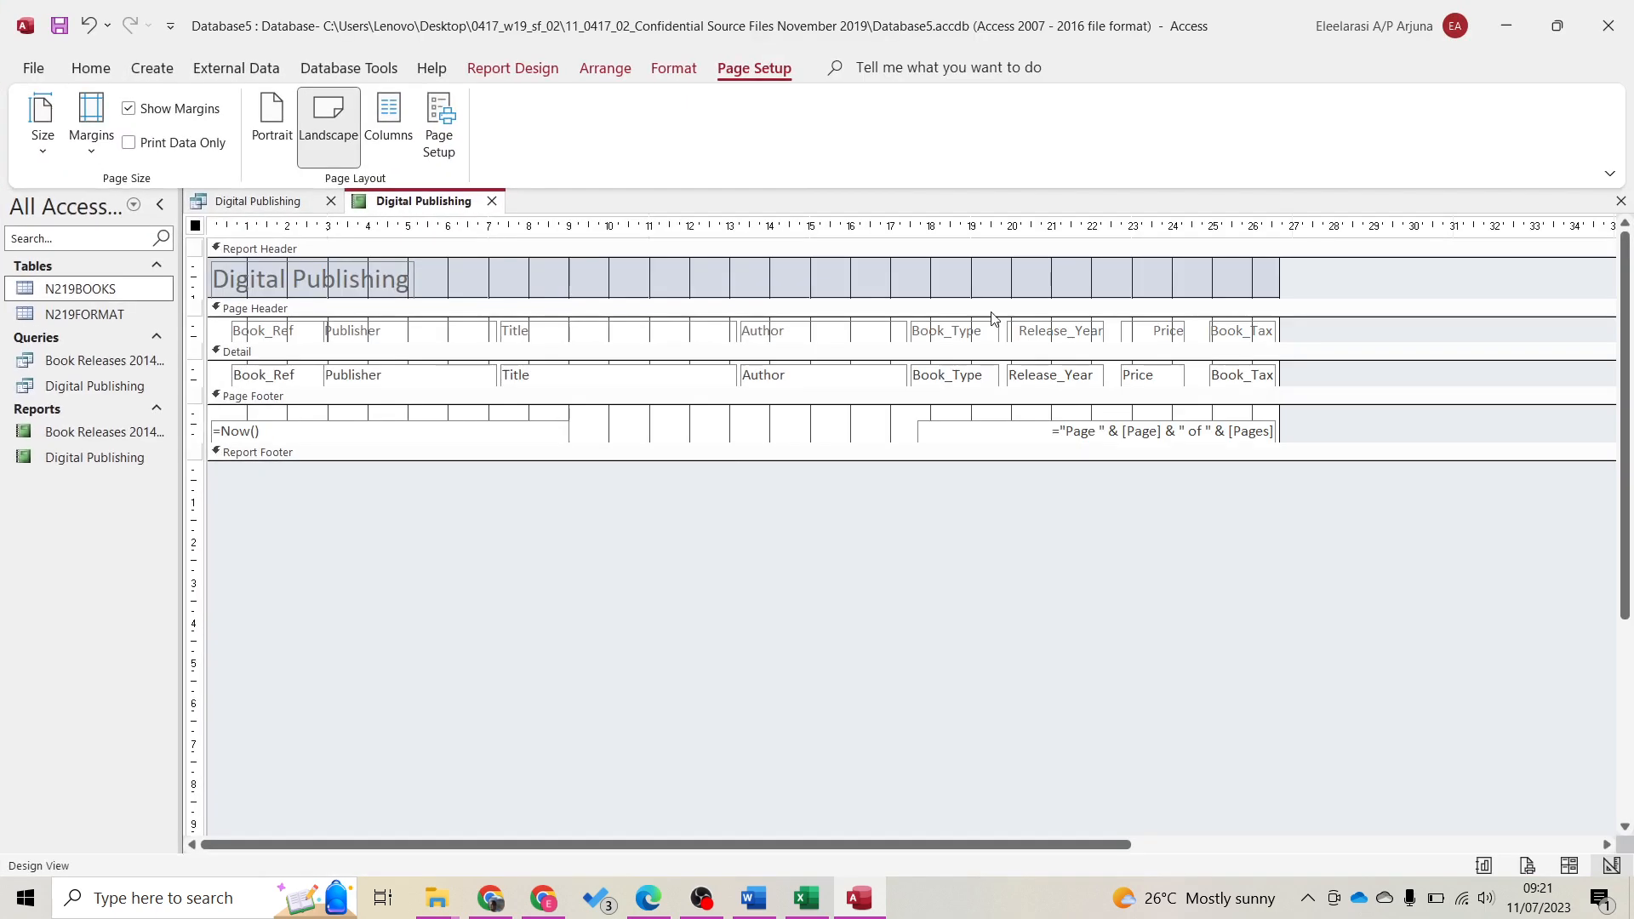
click(562, 434)
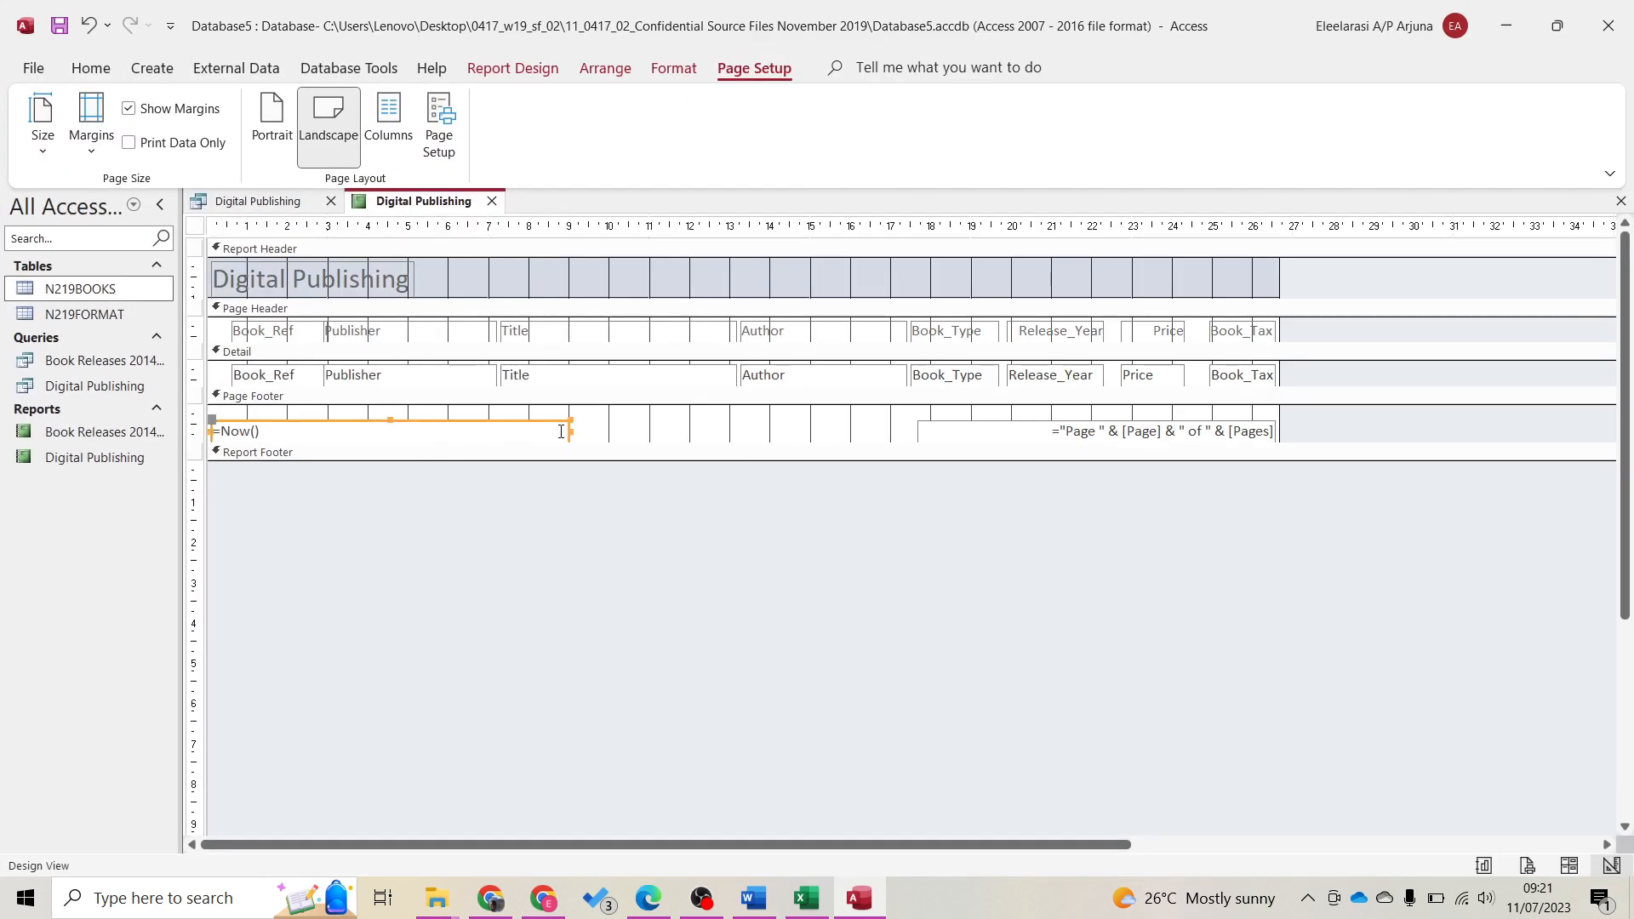
drag(547, 433, 448, 429)
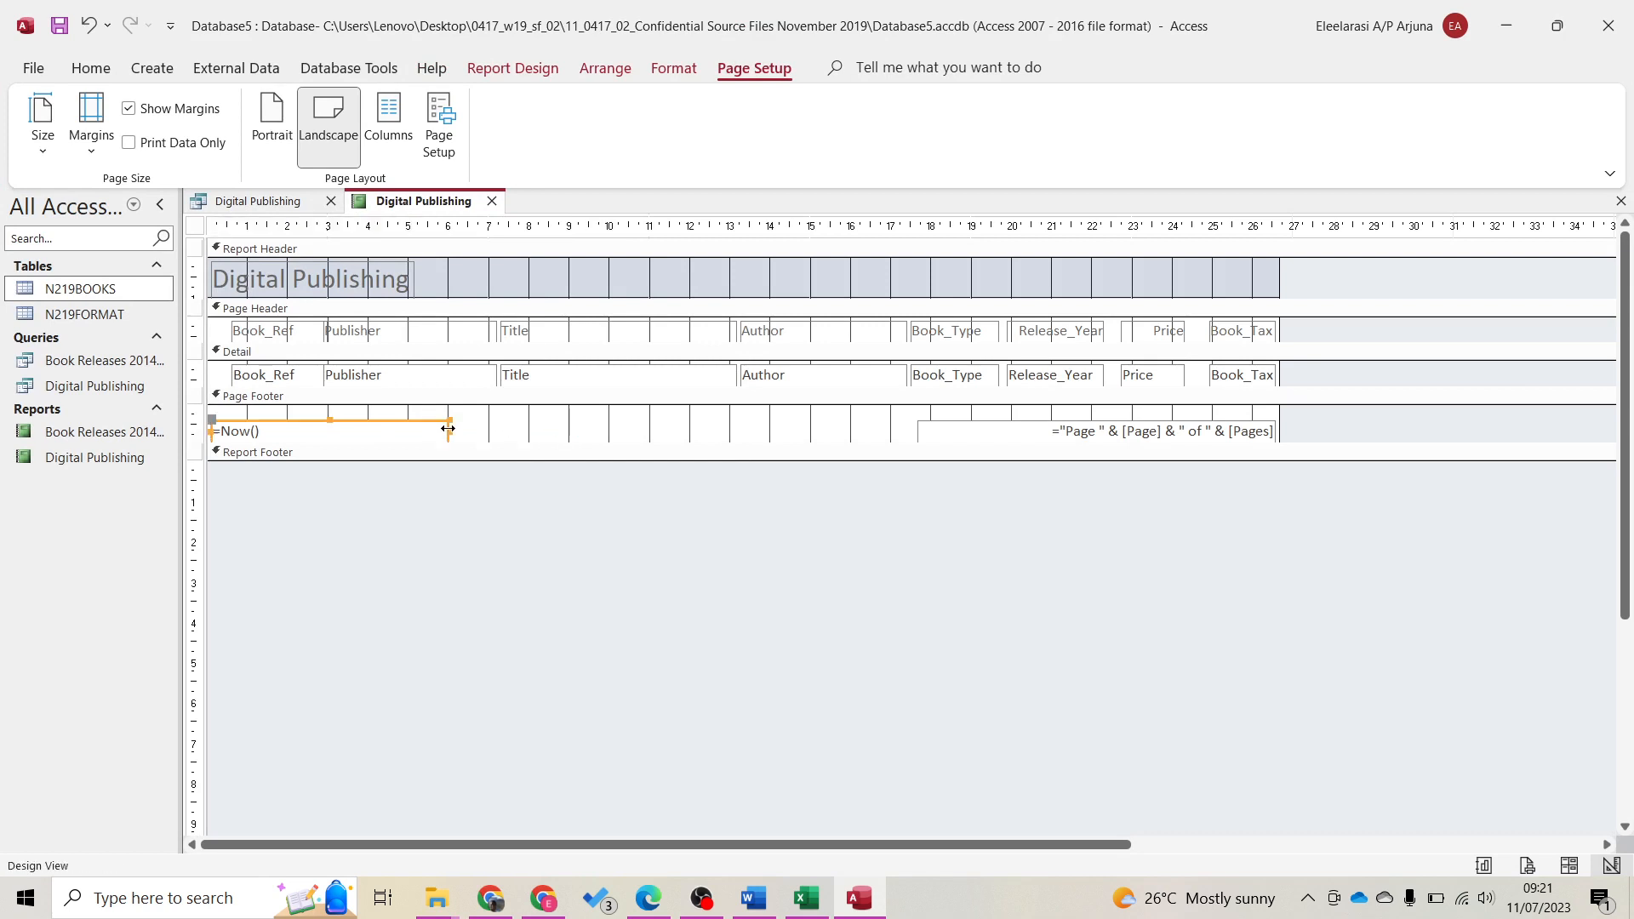
Draw a footer label with the candidate's name, centre number and candidate number, then preview the report
click(920, 430)
click(513, 68)
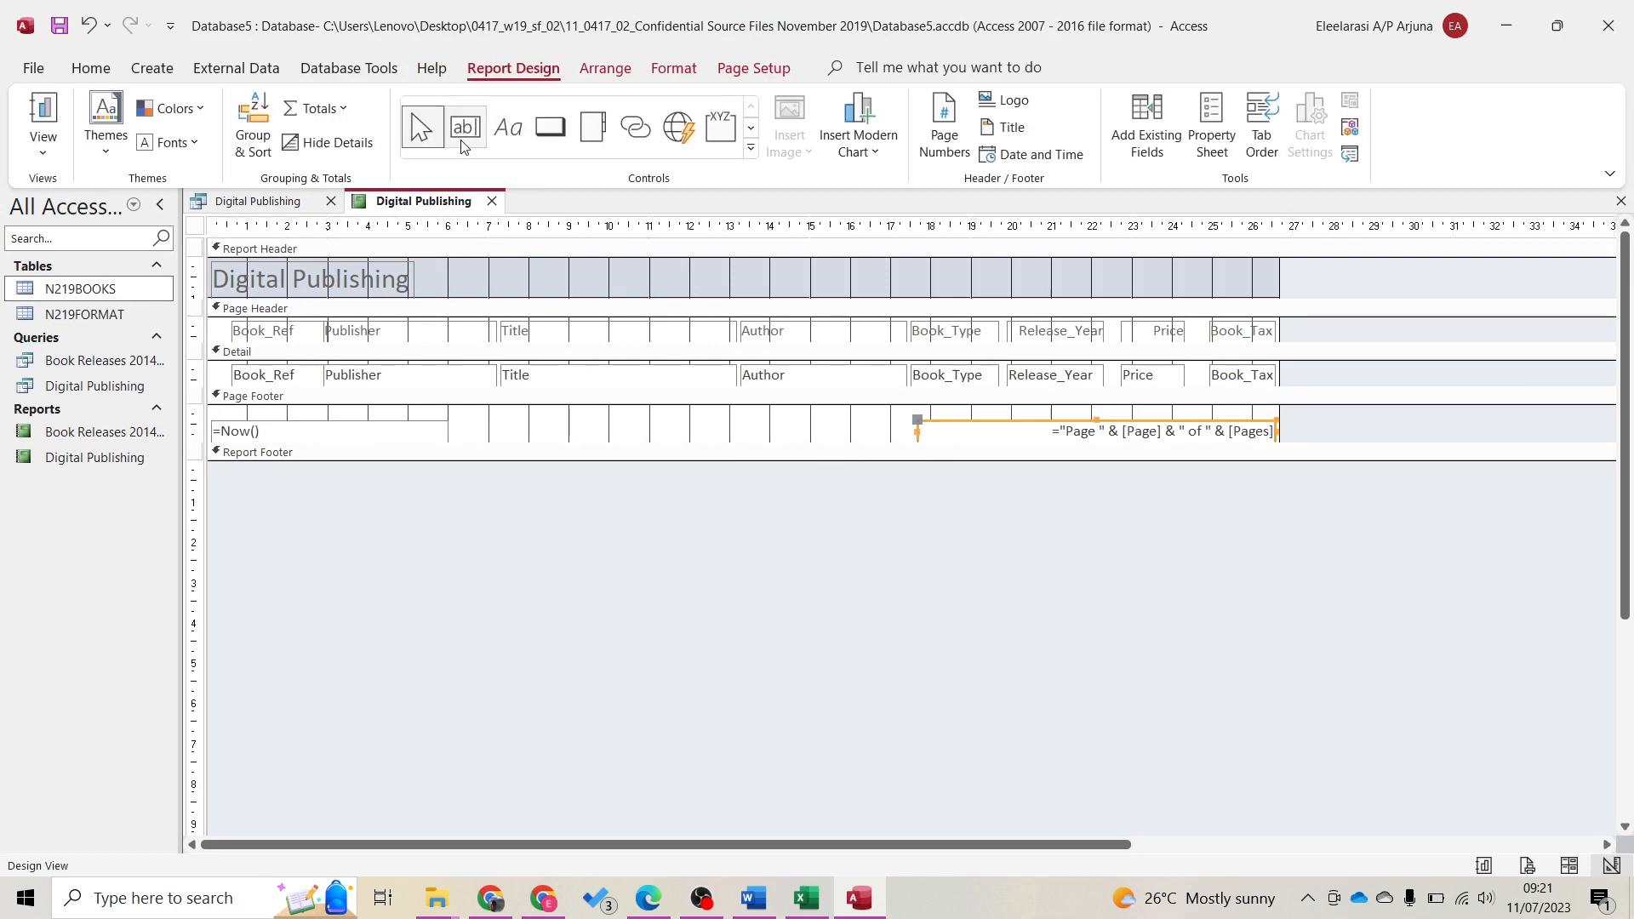
click(508, 127)
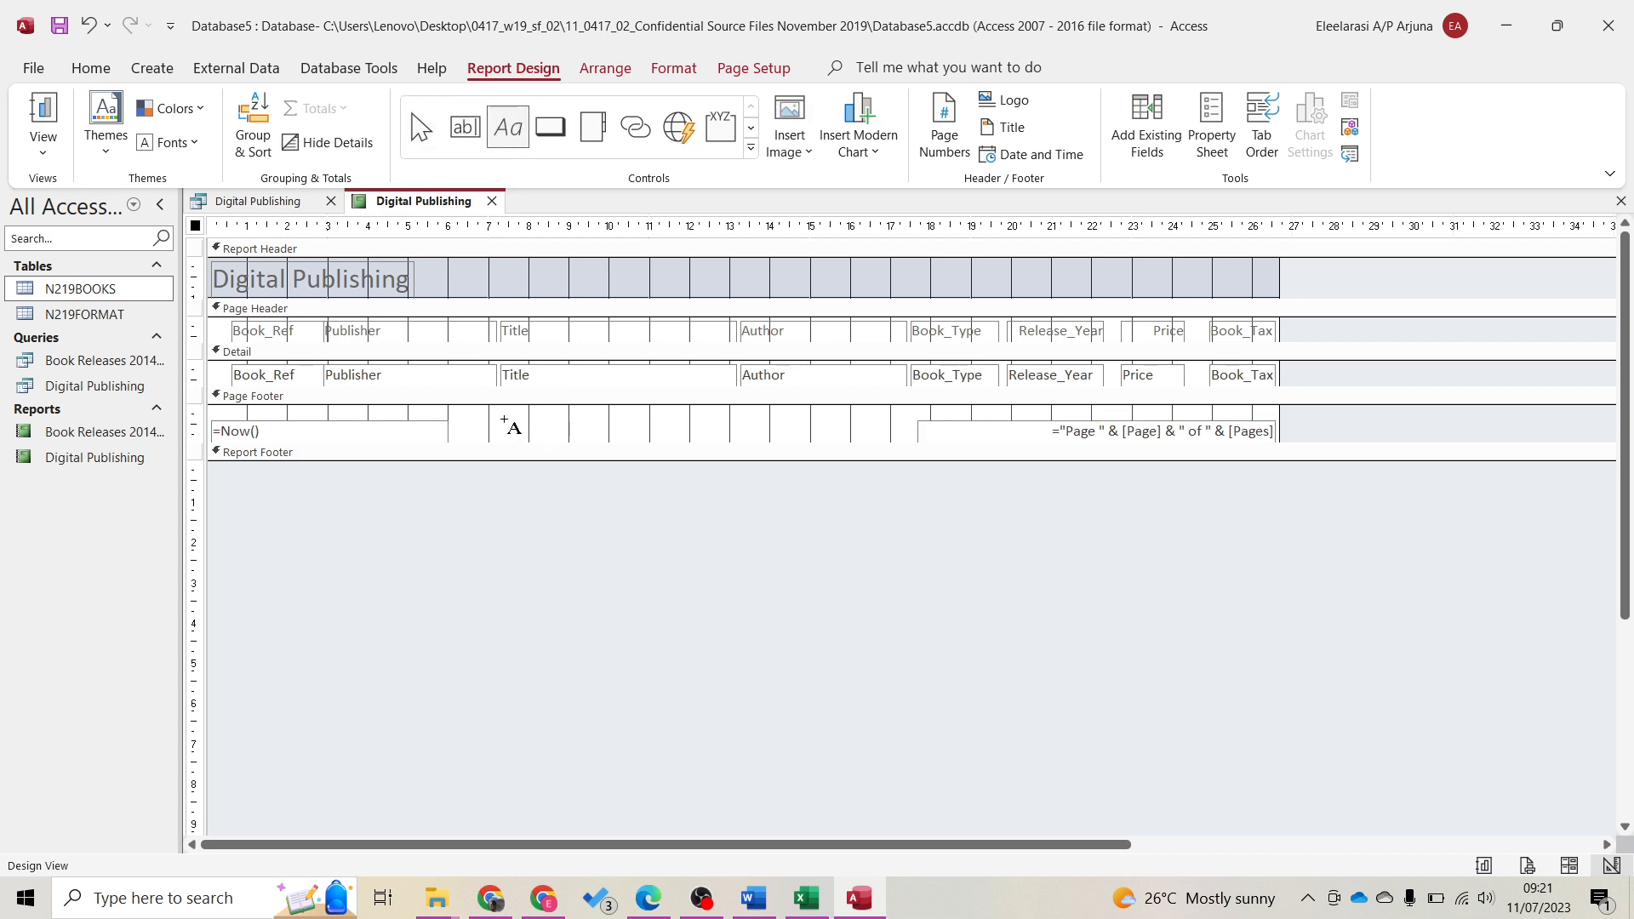
mouse_move(504, 418)
mouse_down()
mouse_move(681, 439)
mouse_move(788, 423)
mouse_move(846, 440)
mouse_up()
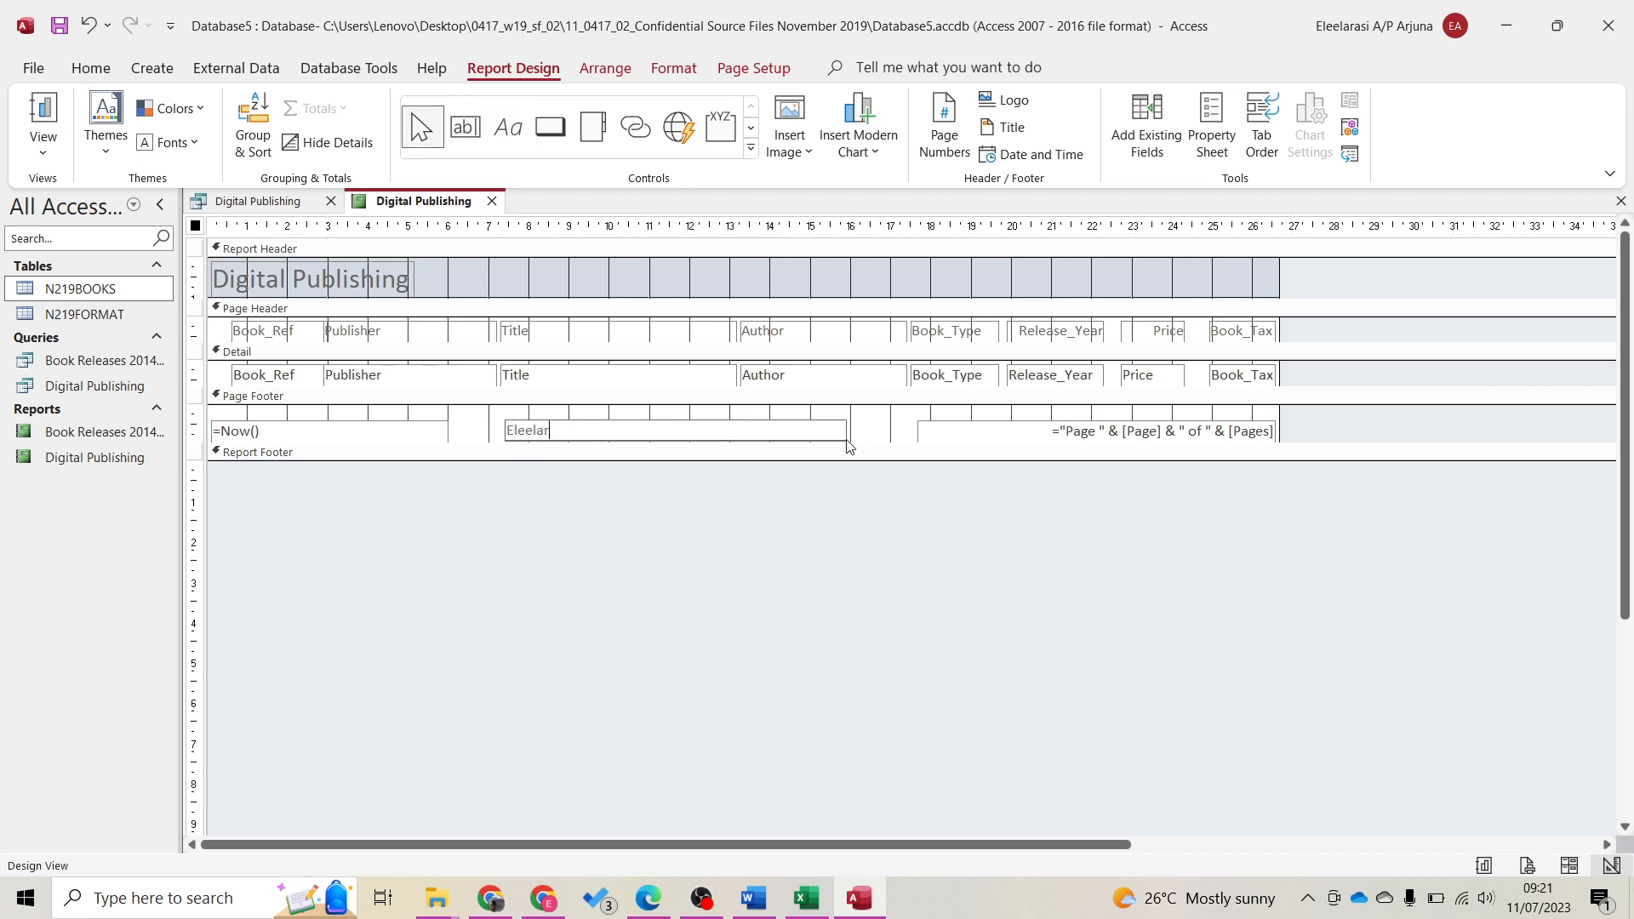
key(Return)
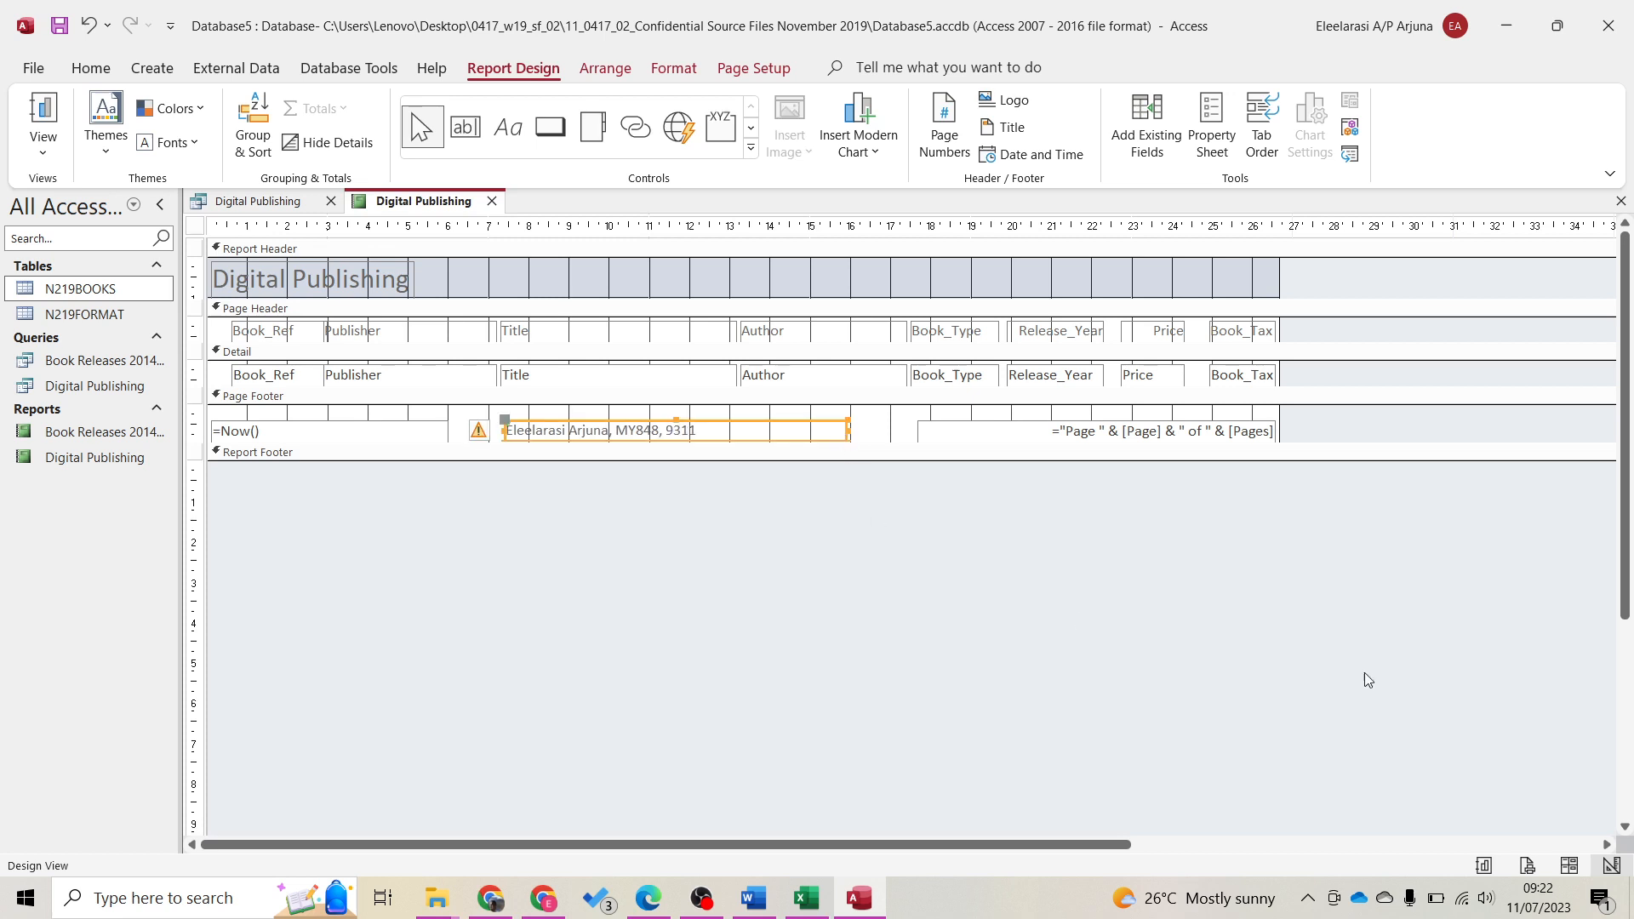
click(1527, 865)
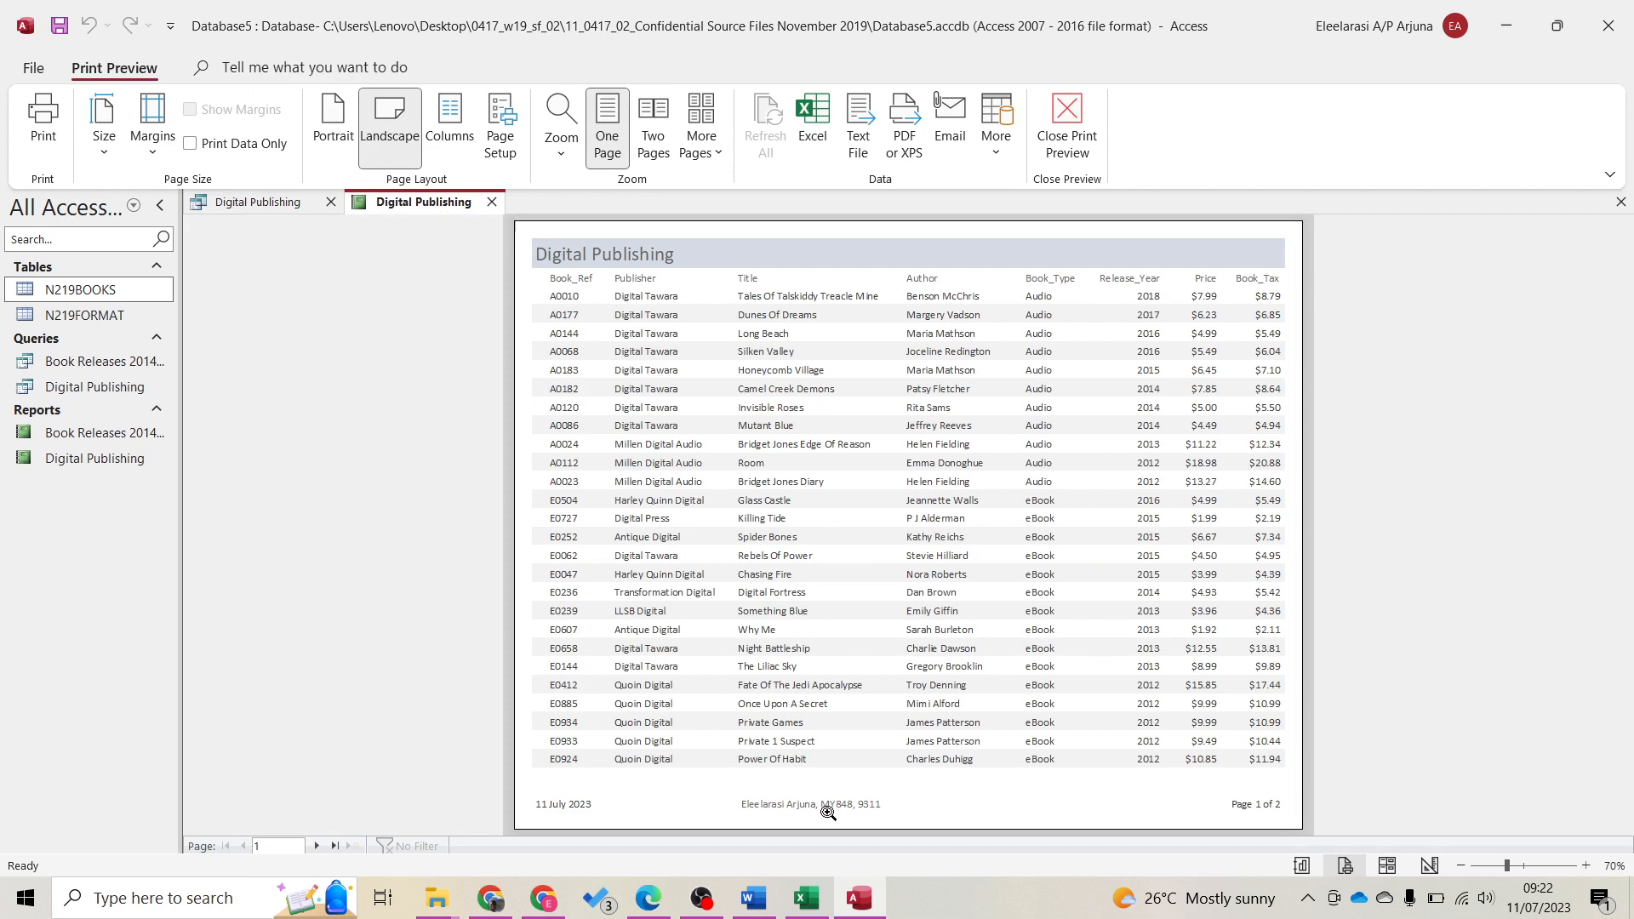
Check both landscape preview pages, then dock Access on the right half of the screen
click(316, 845)
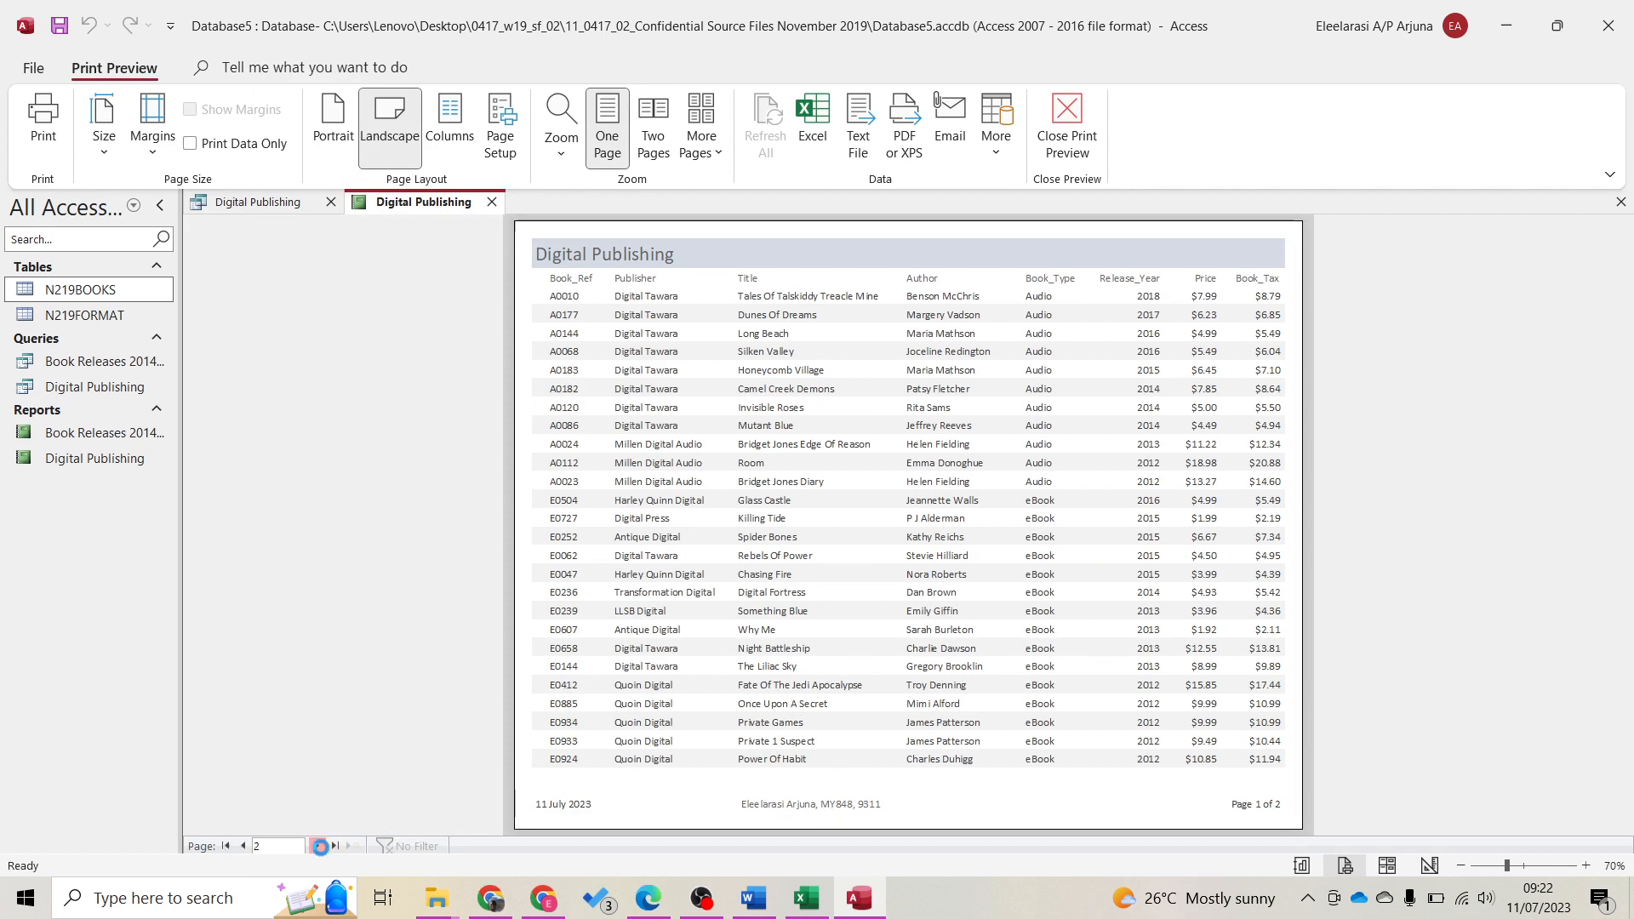
click(245, 848)
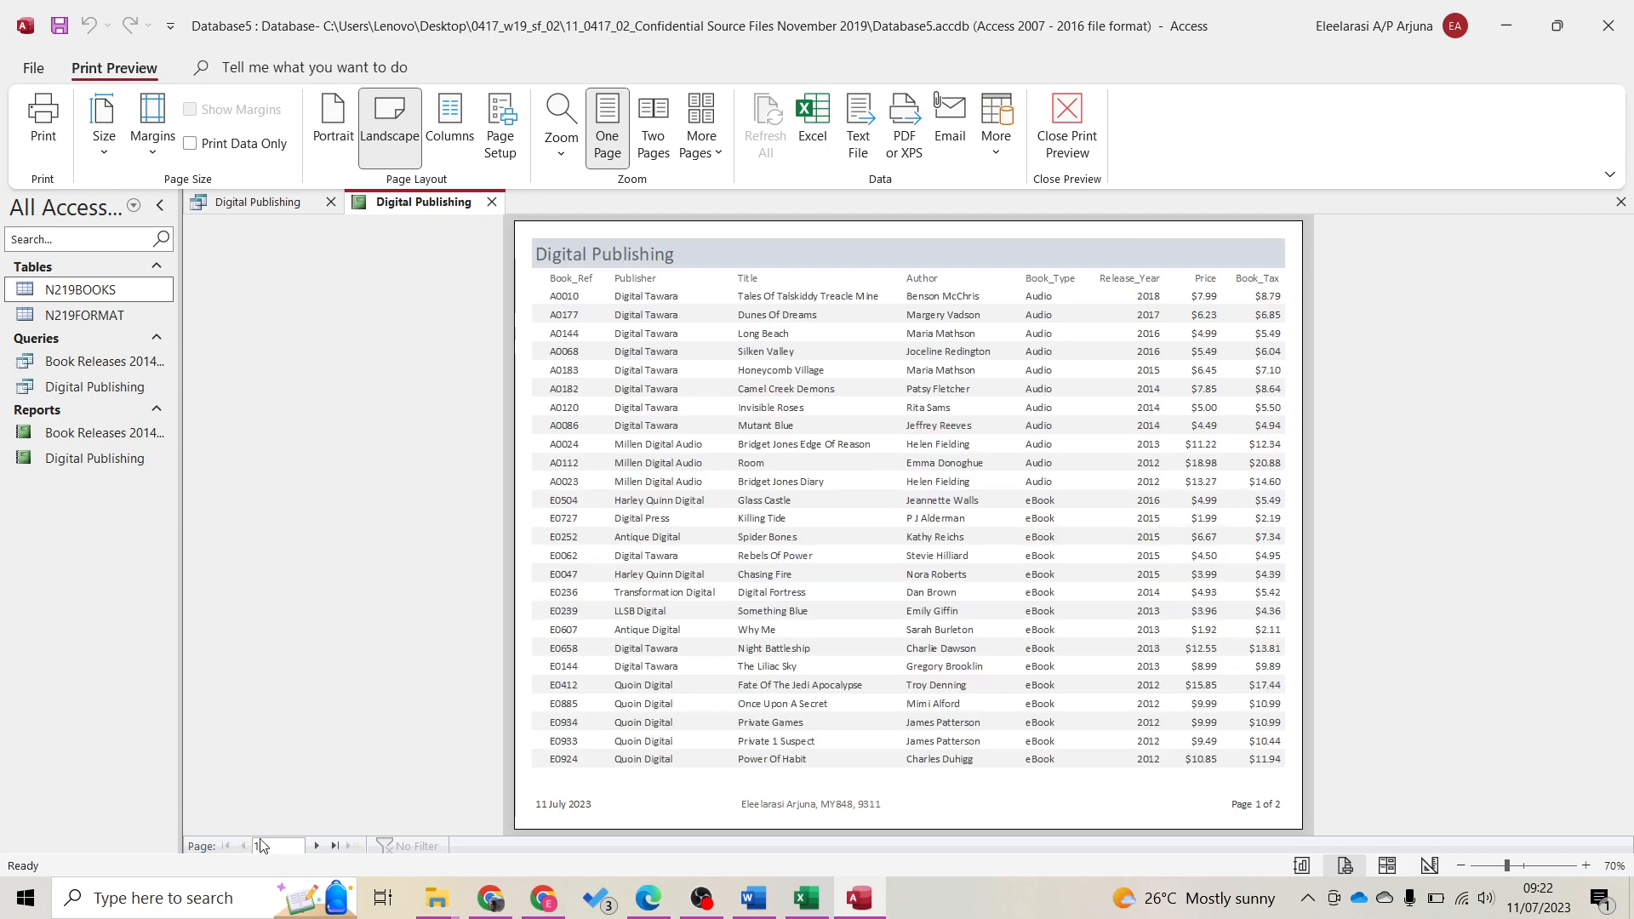
drag(1262, 14, 1633, 564)
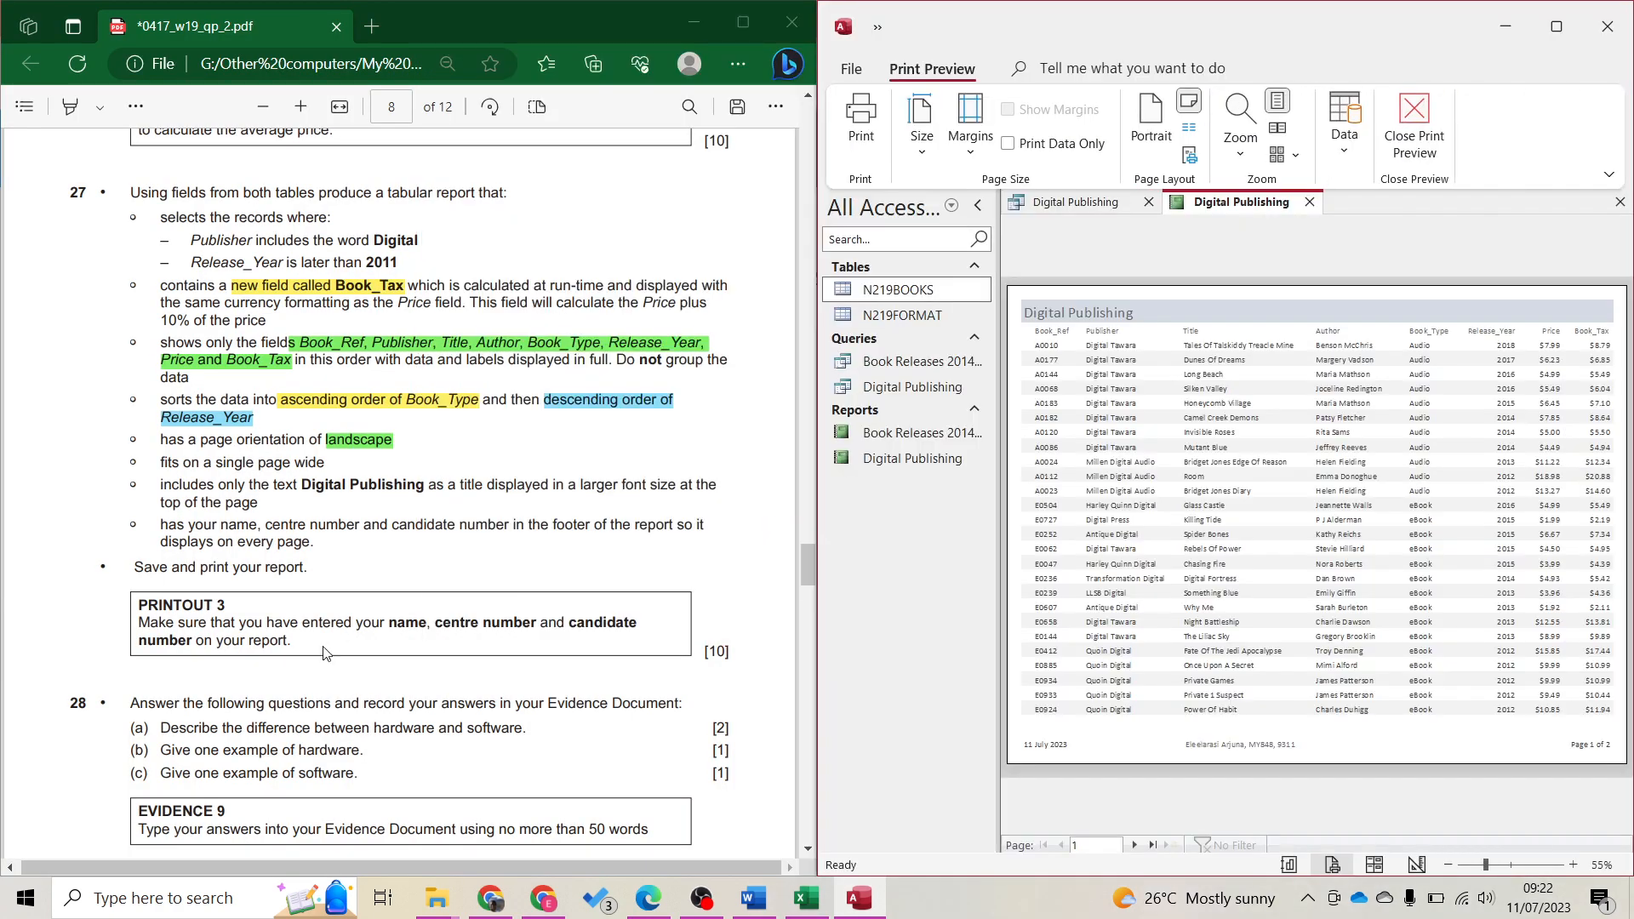
Print the report with Microsoft Print to PDF as 'P3', then return to the exam paper
click(154, 508)
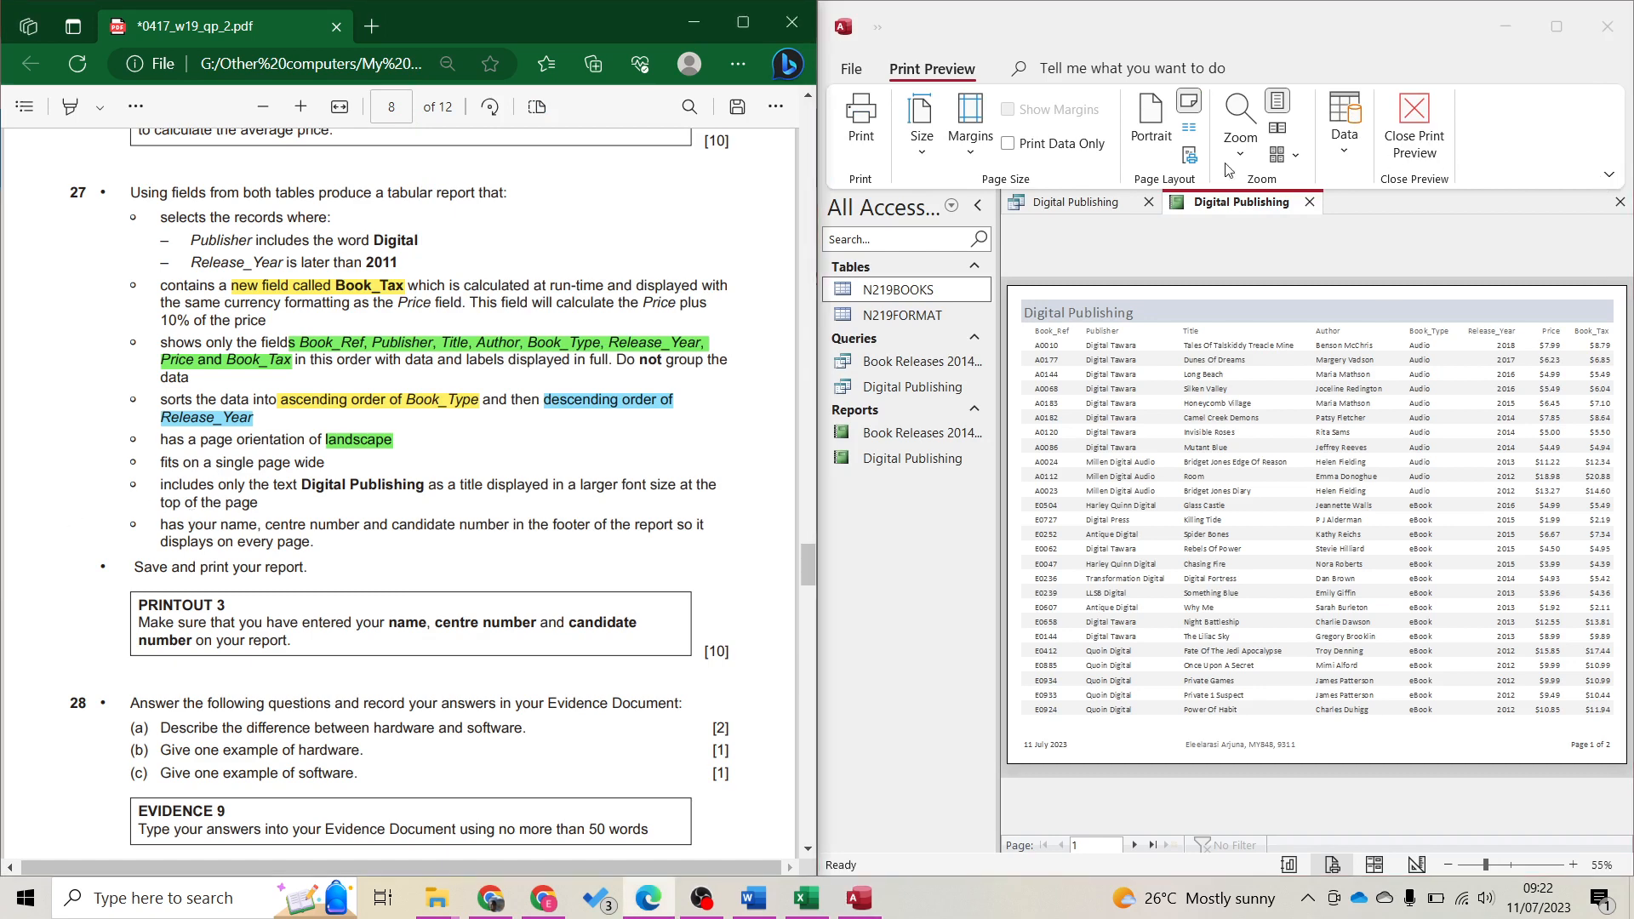
click(862, 124)
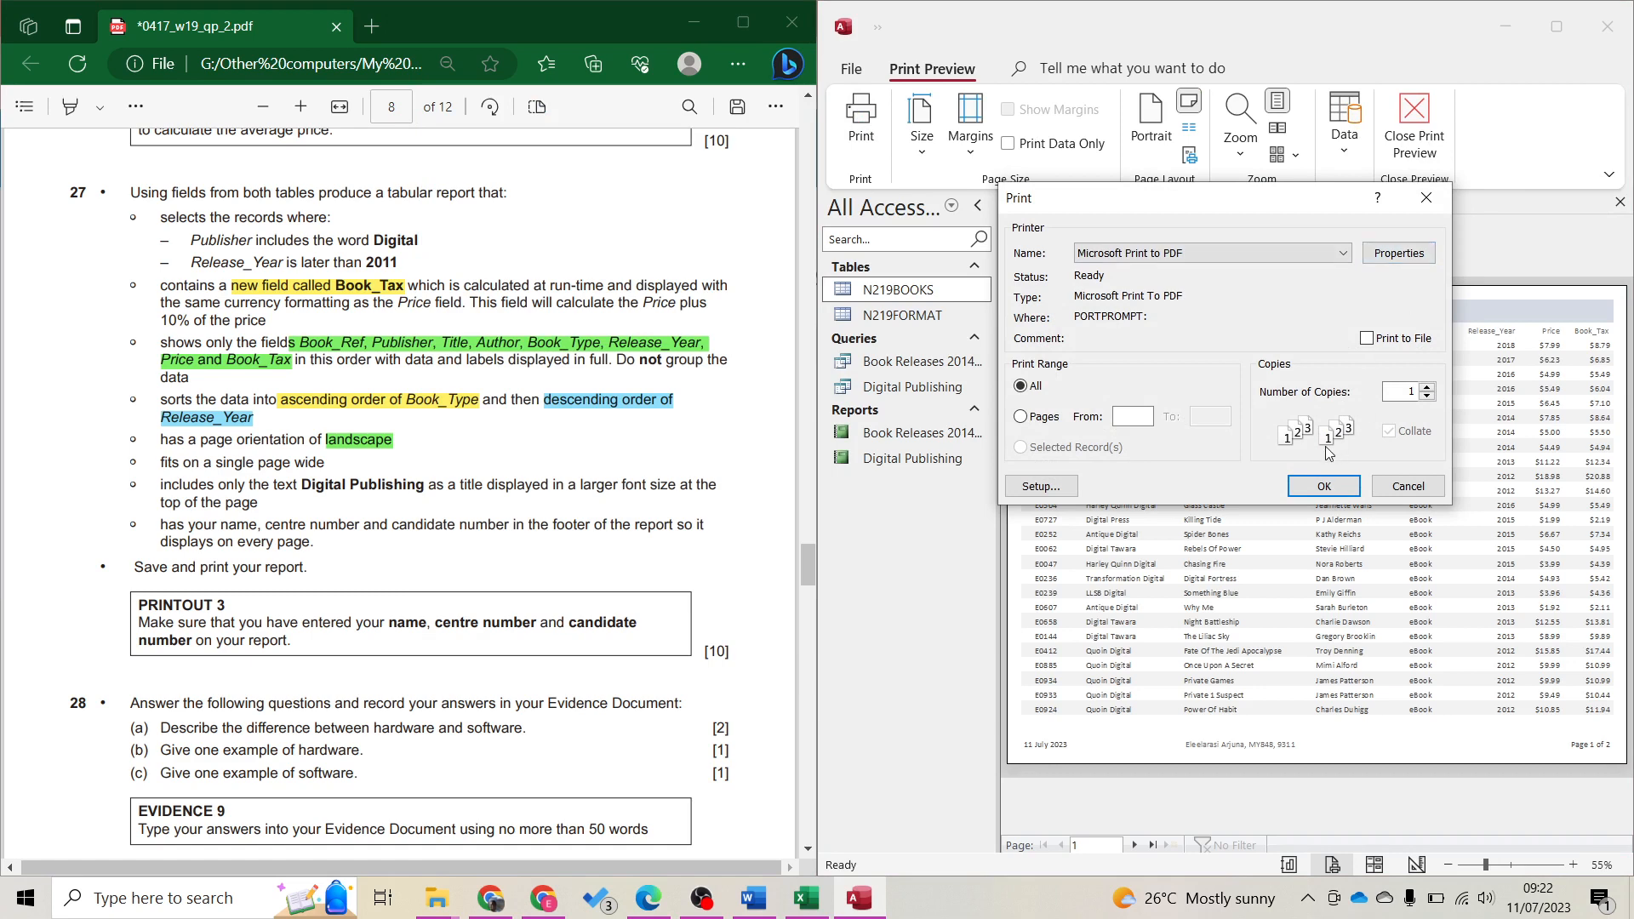
click(1324, 487)
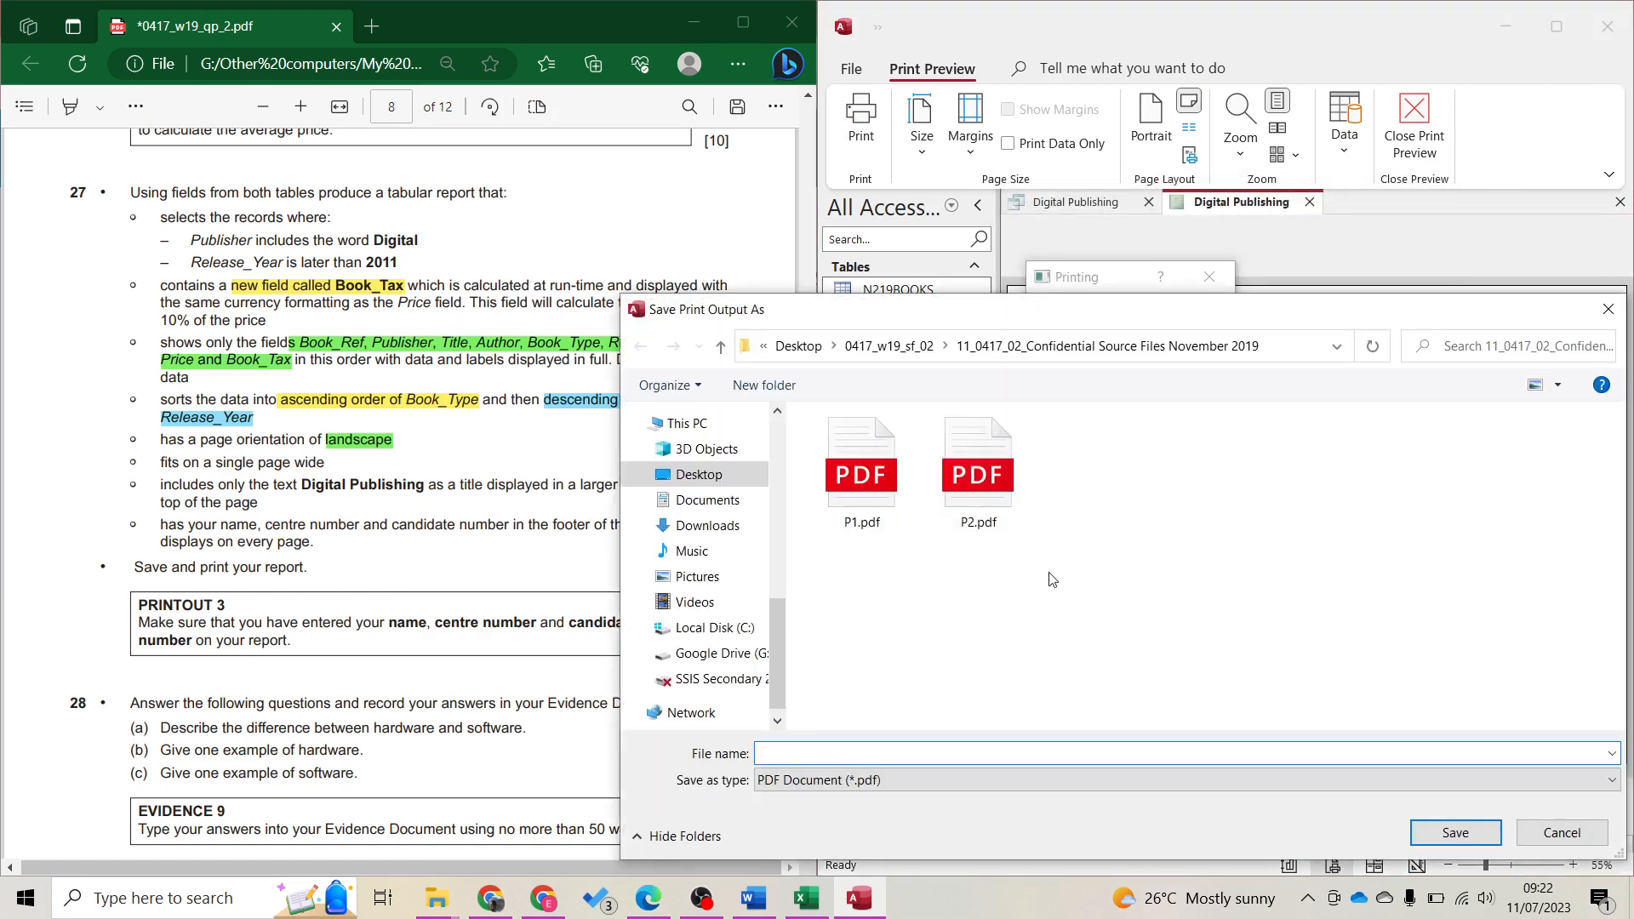
text(P3)
key(Return)
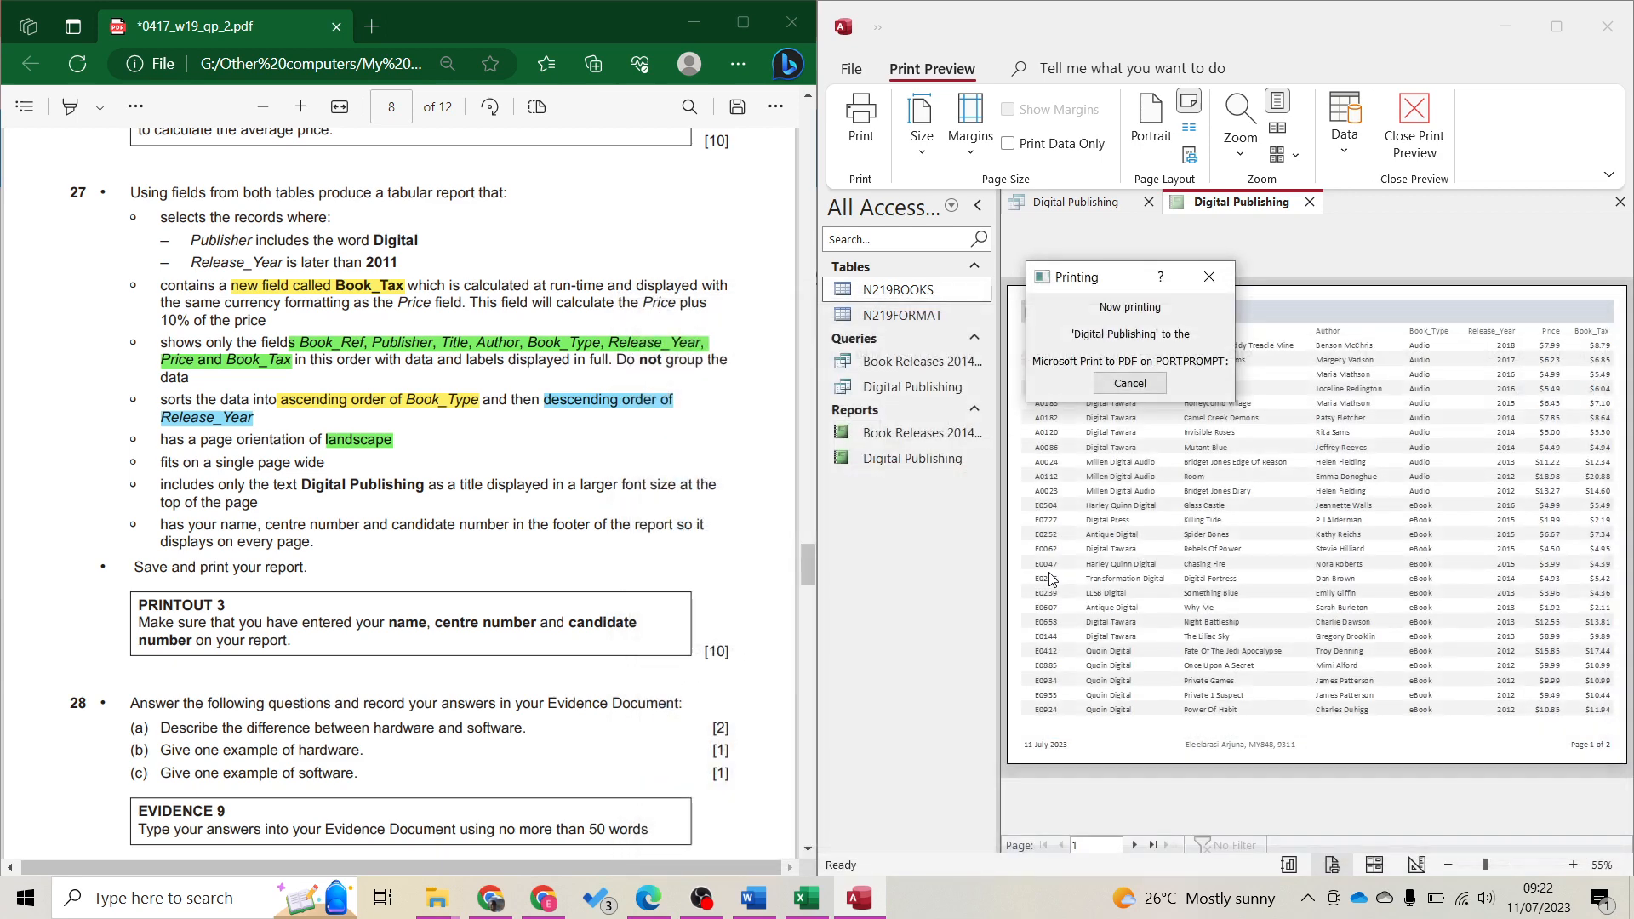
click(364, 679)
scroll(364, 678, down, 4)
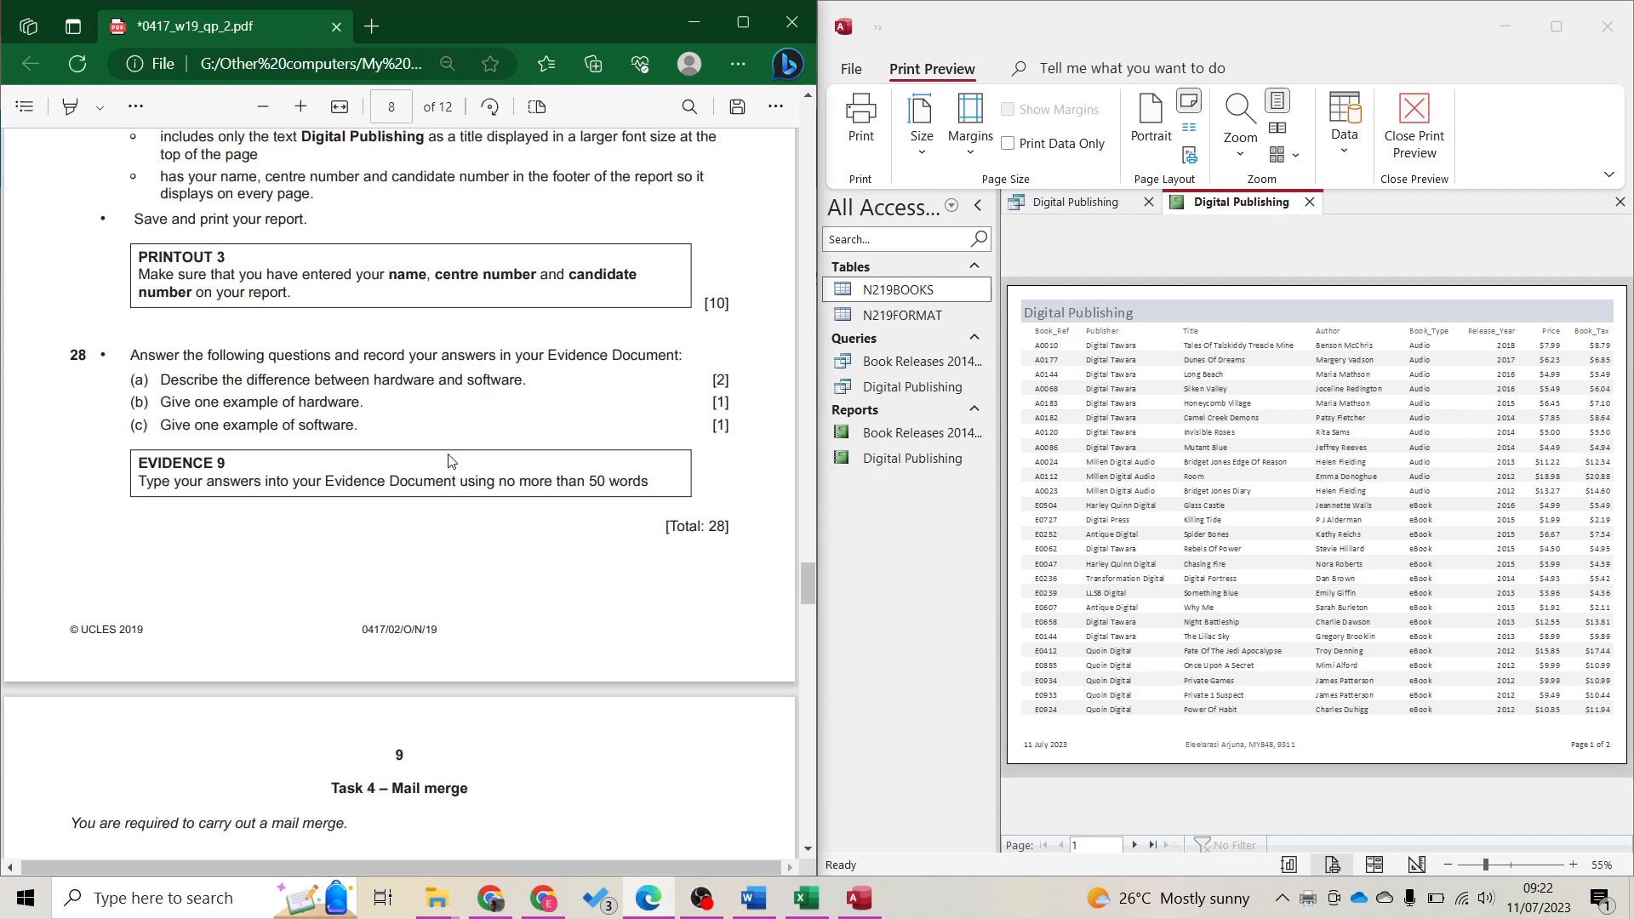
Scroll the exam paper down to page 10, Task 5 – Presentation
scroll(460, 532, down, 4)
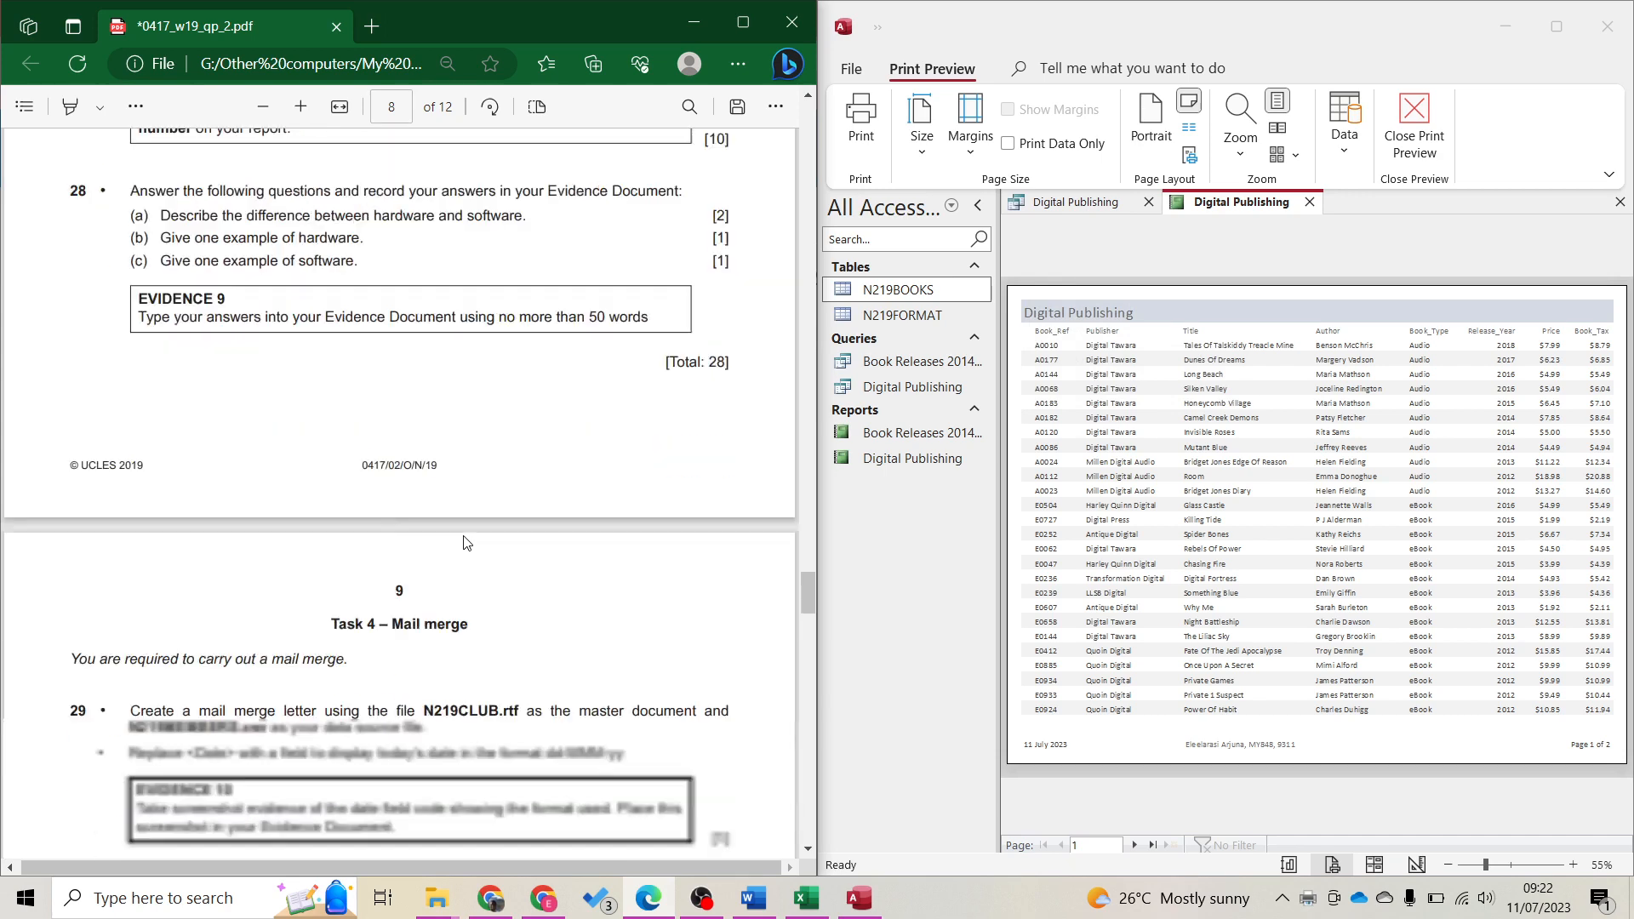
scroll(462, 543, down, 15)
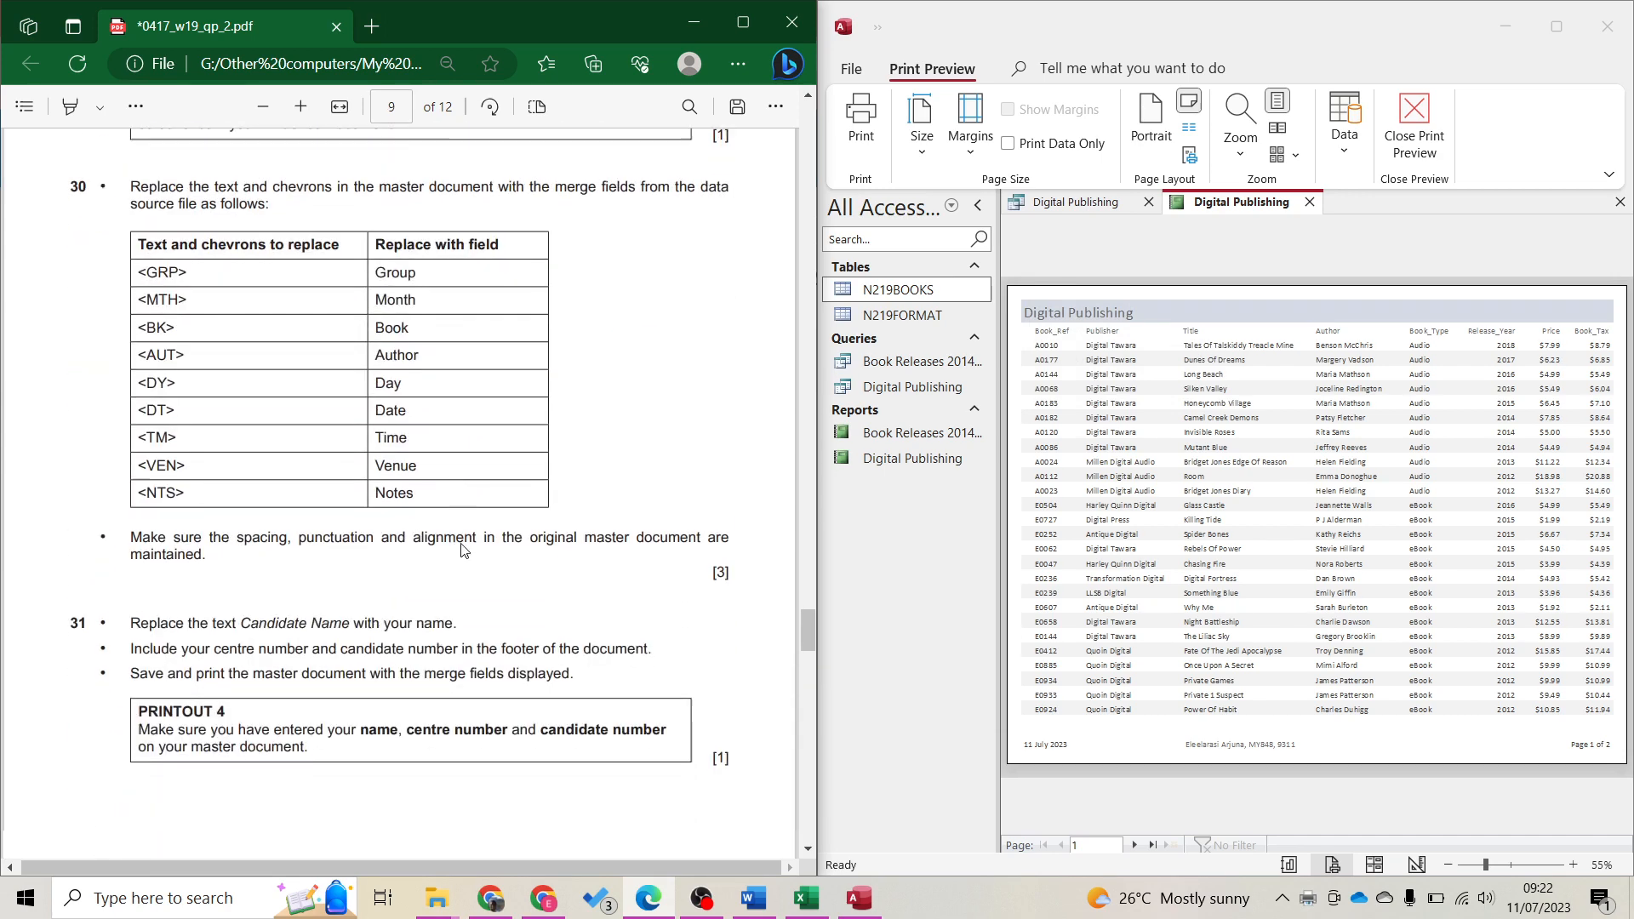
scroll(463, 547, down, 1)
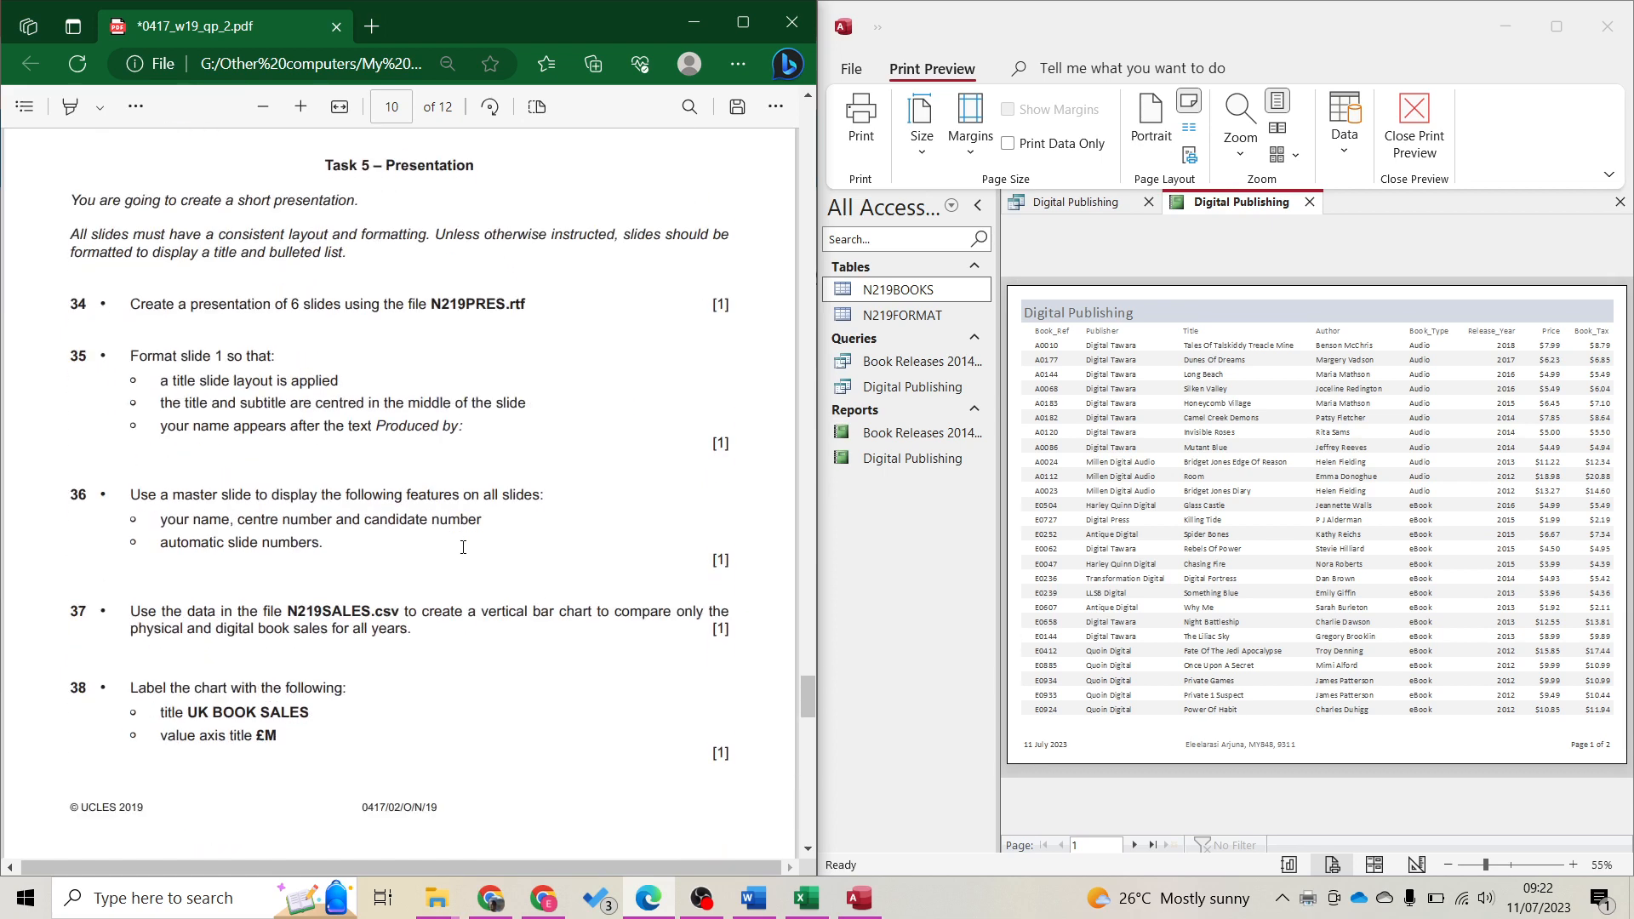